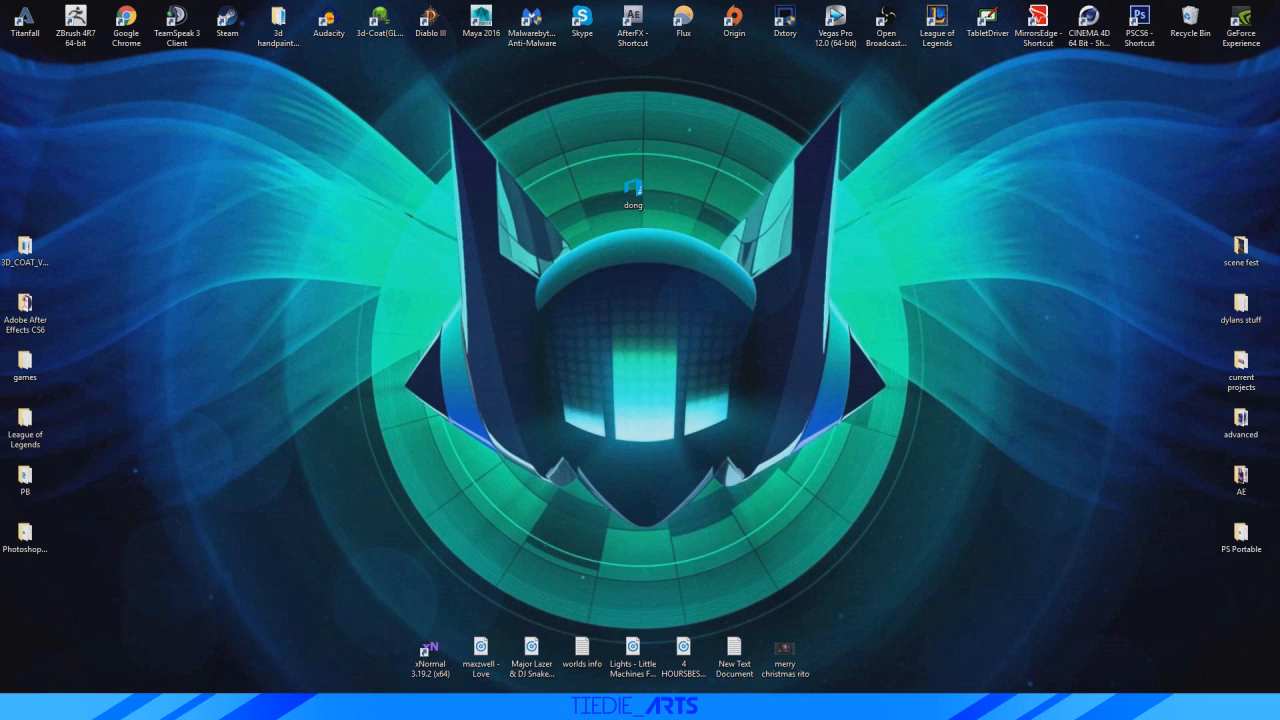
- Bring up the space-age.png reference image, examine the low-poly rocket scene and switch to Cinema 4D
click(670, 705)
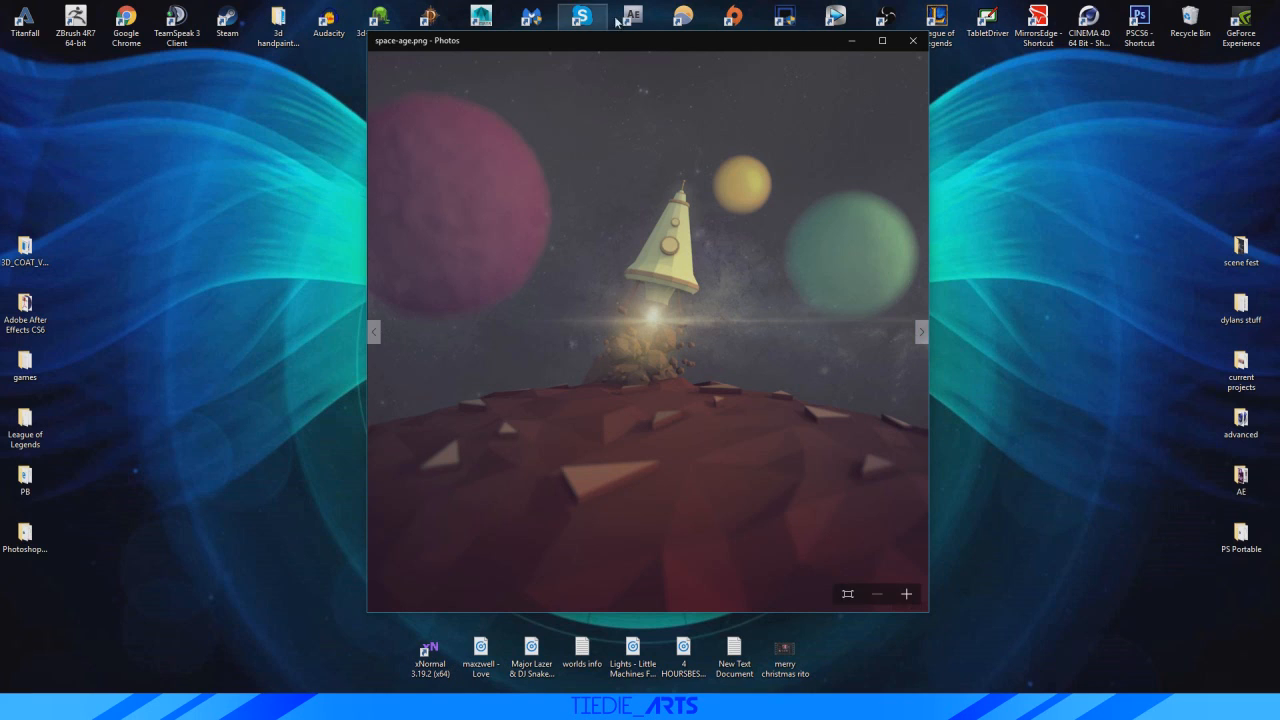
mouse_move(672, 42)
mouse_down()
mouse_move(588, 119)
mouse_move(678, 42)
mouse_up()
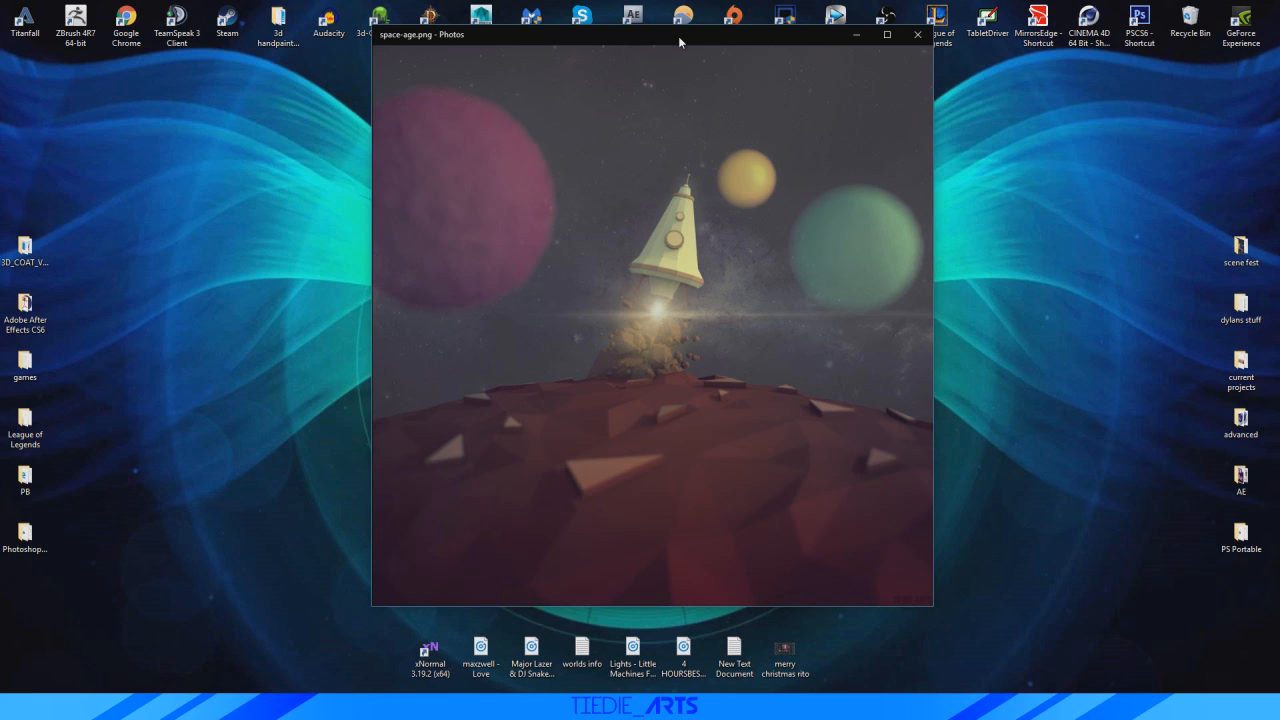
drag(678, 36, 574, 85)
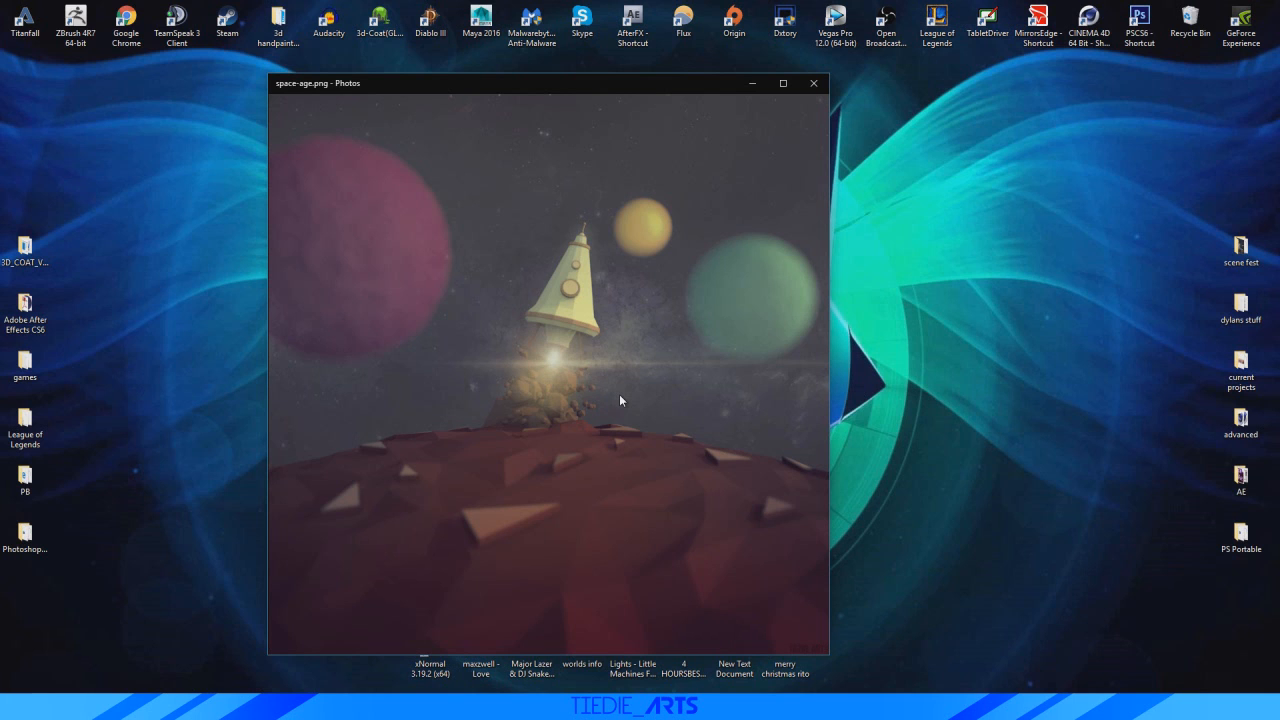
mouse_move(617, 92)
mouse_down()
mouse_move(896, 83)
mouse_move(594, 102)
mouse_up()
click(719, 97)
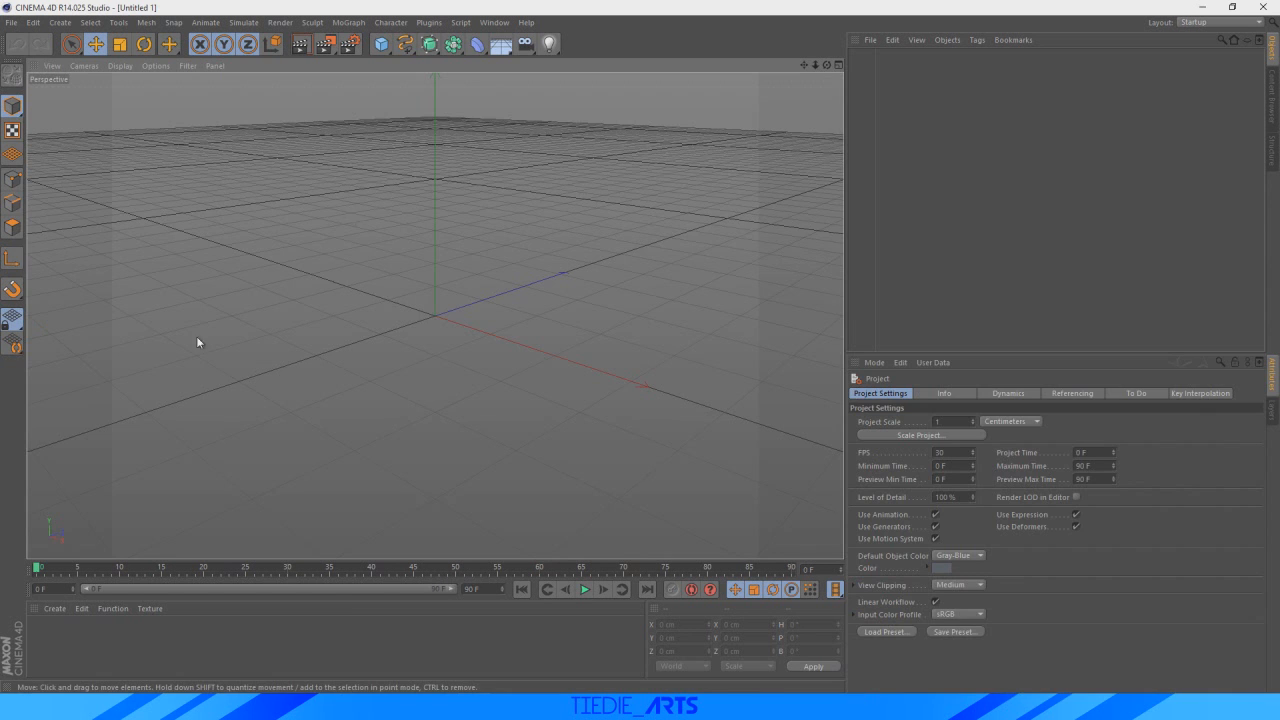
- Add a cone primitive to the scene and delete its Phong tag for a faceted look
mouse_move(826, 65)
mouse_down()
mouse_move(826, 40)
mouse_move(826, 73)
mouse_up()
click(386, 47)
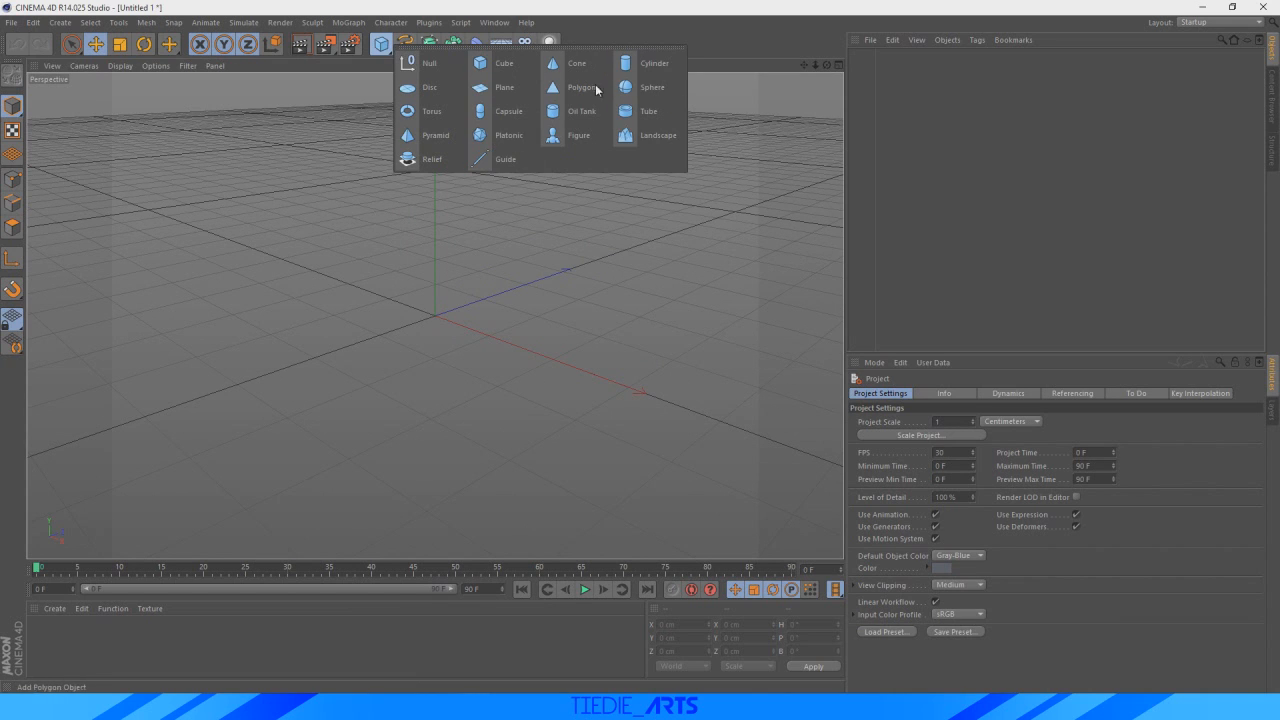
click(565, 64)
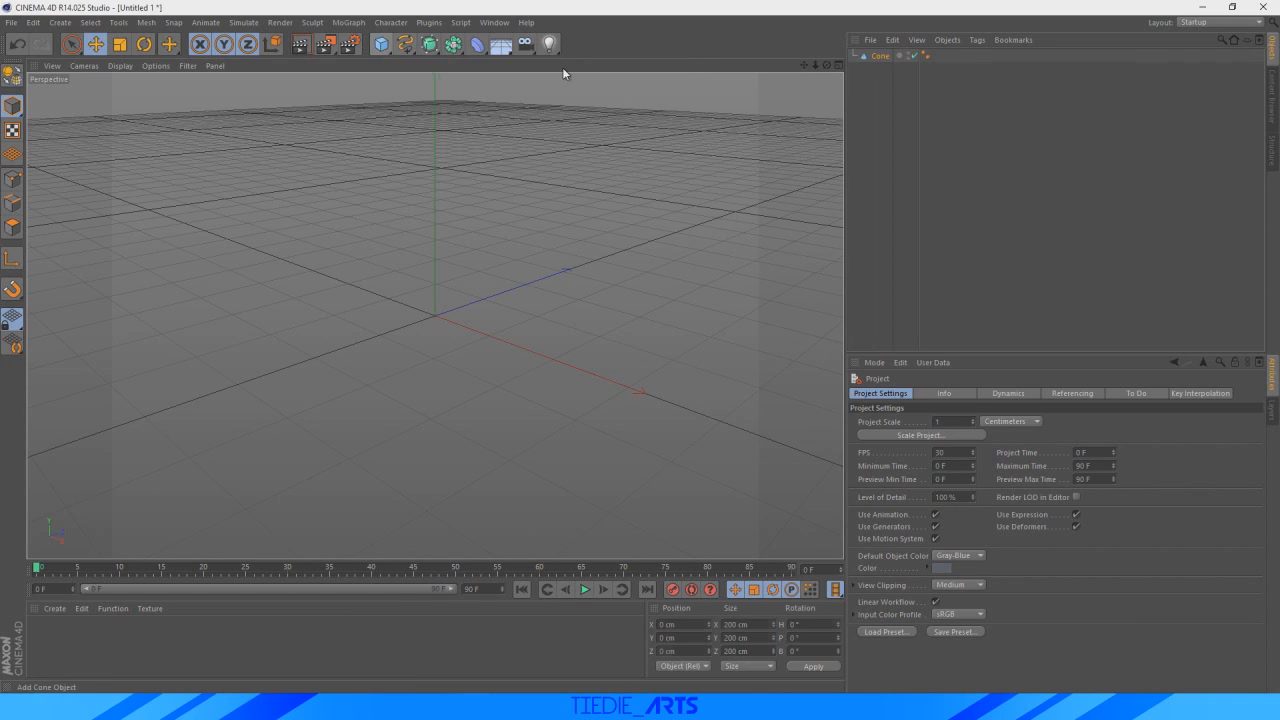
click(925, 57)
key(Delete)
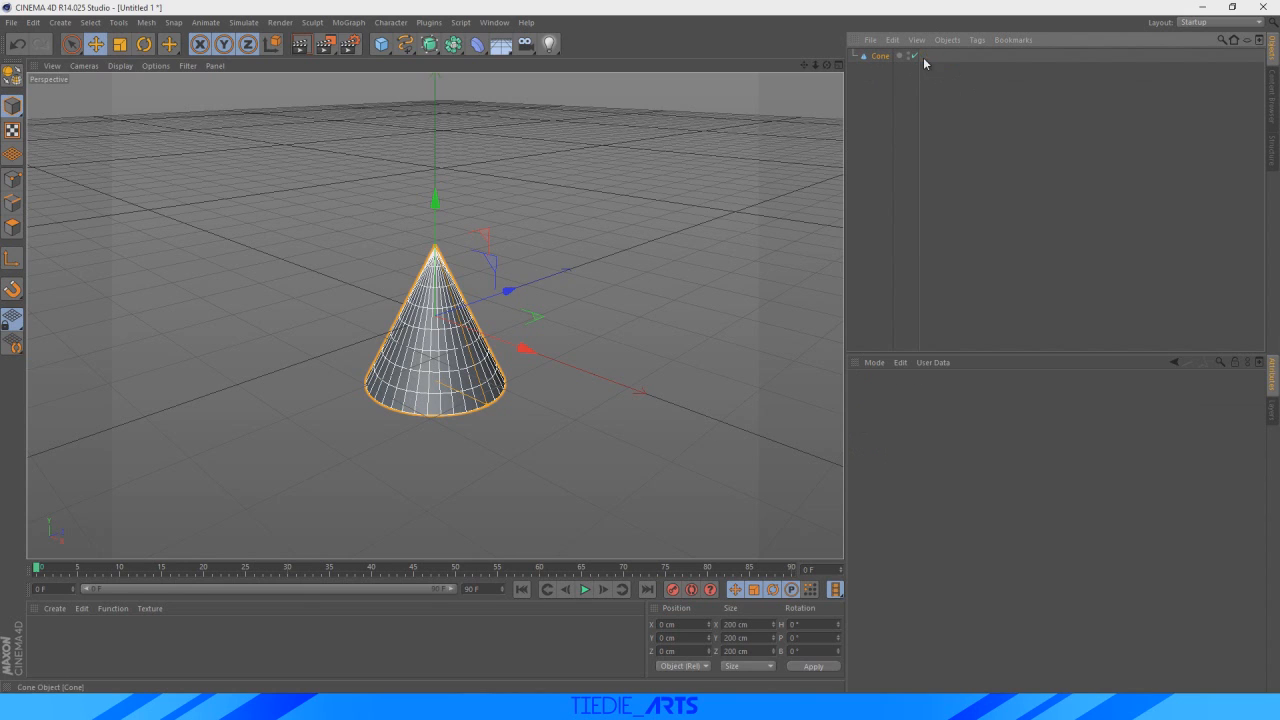
- Reduce the cone's rotation segments to 11
click(880, 56)
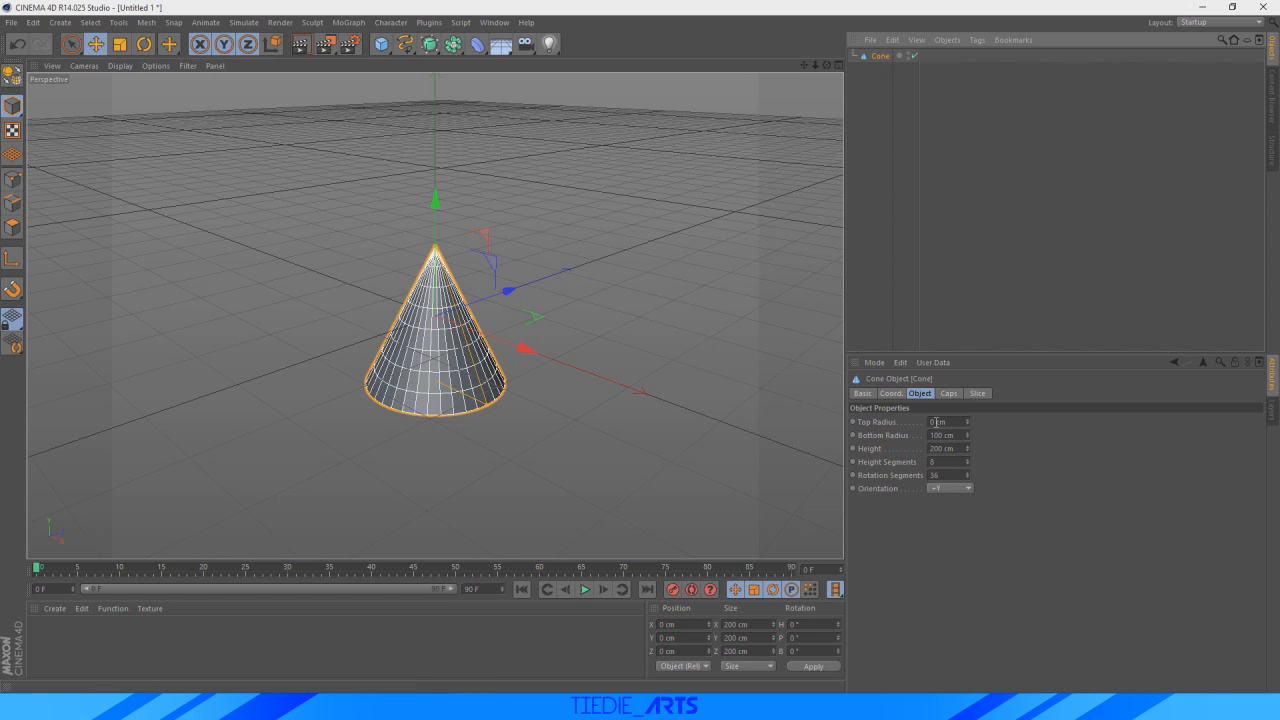
click(968, 473)
drag(968, 477, 908, 477)
click(968, 475)
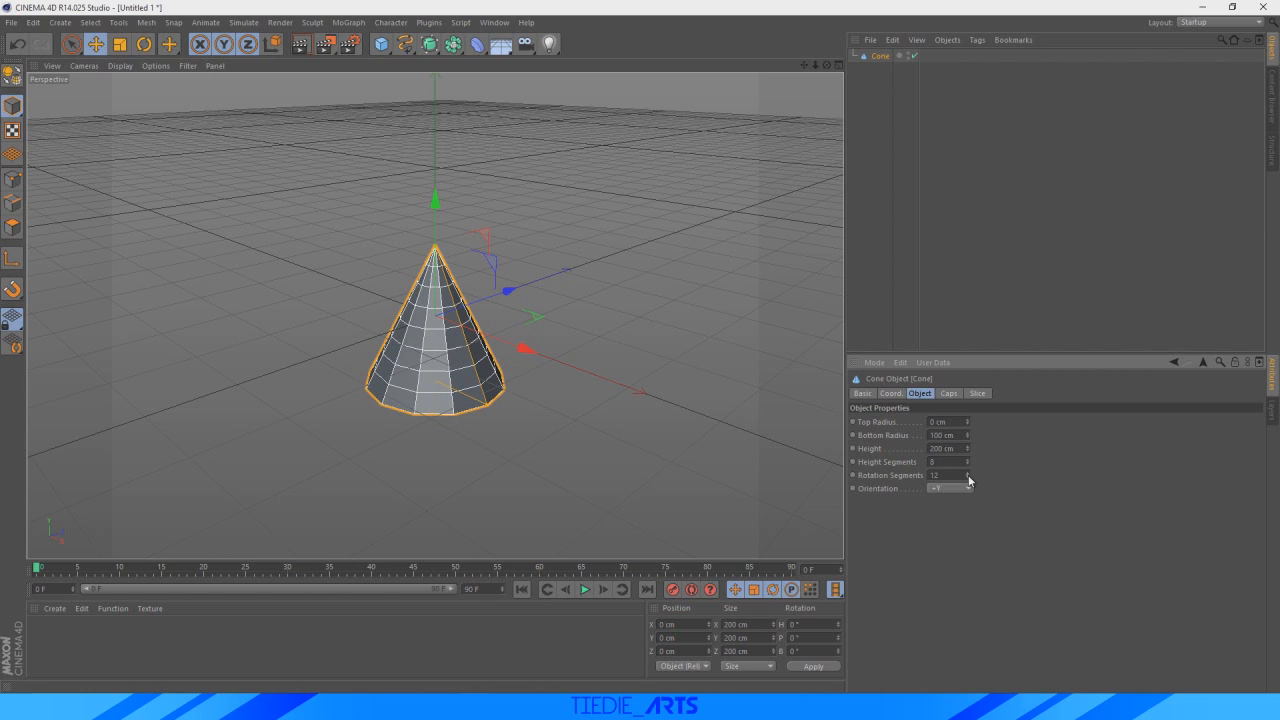
click(968, 479)
click(968, 479)
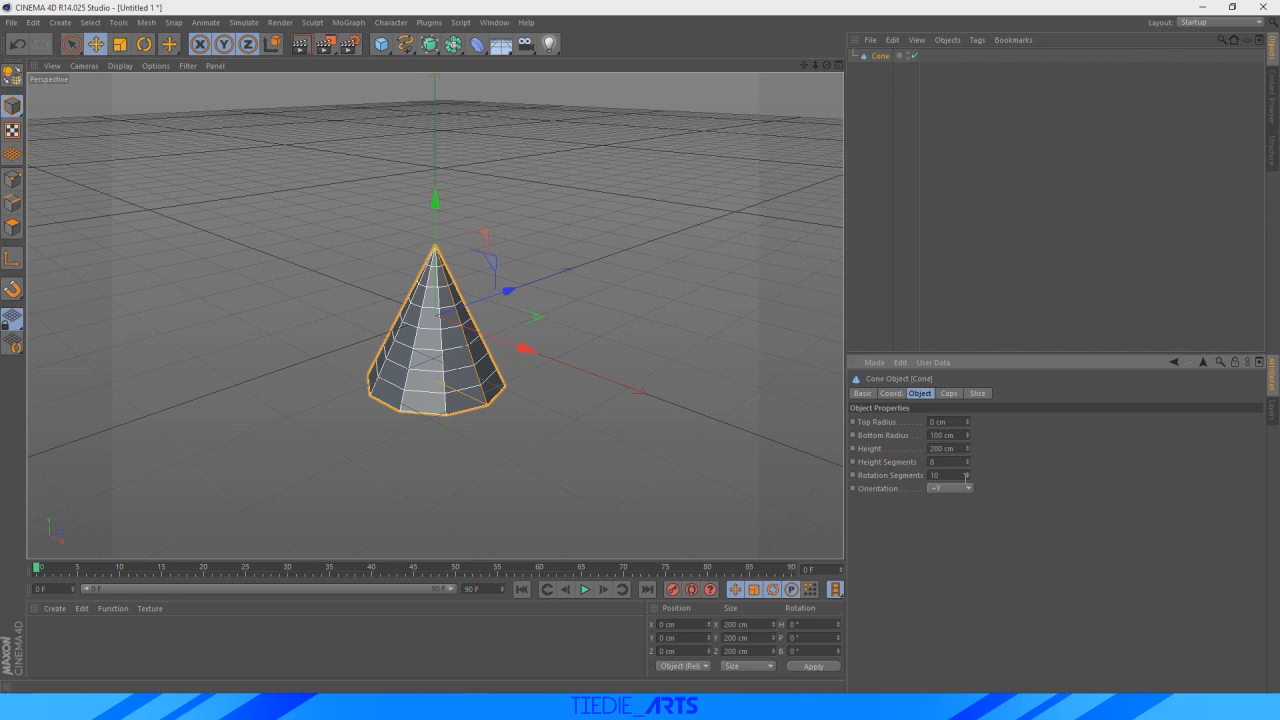
click(968, 475)
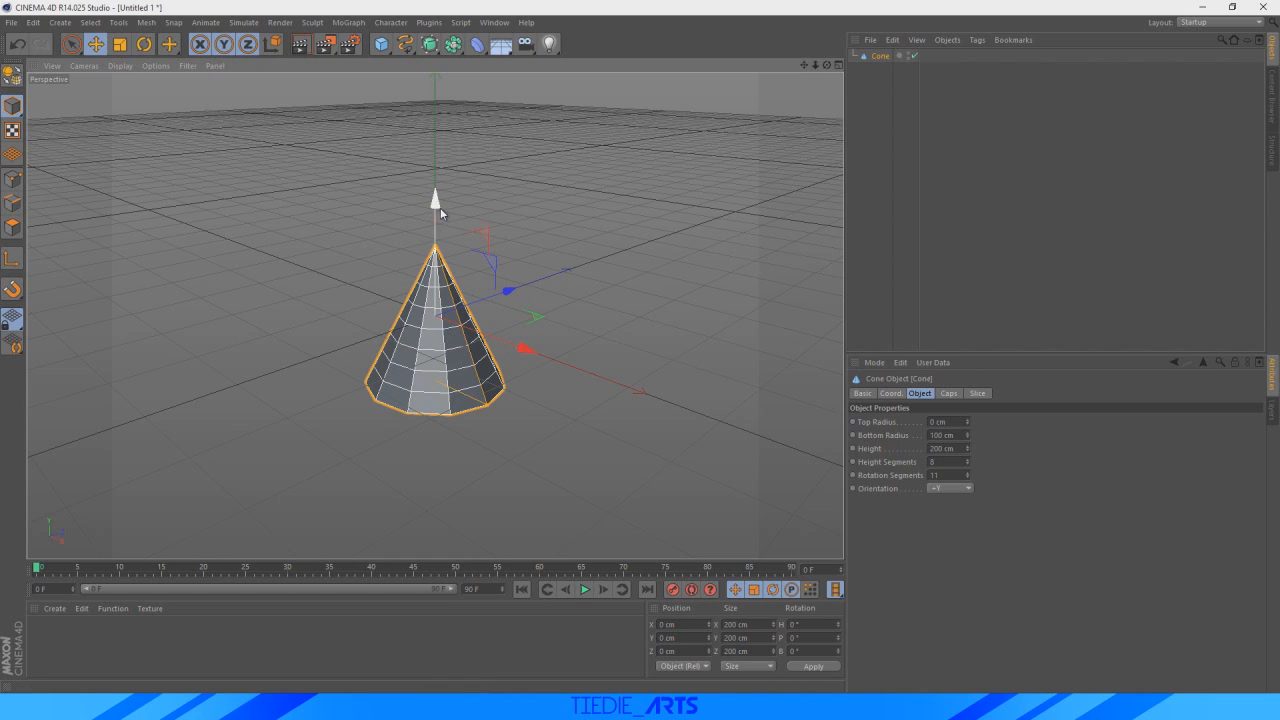
- Raise the cone about 16 cm on Y and reshape it with height 269 cm and top radius 25 cm
drag(437, 200, 437, 192)
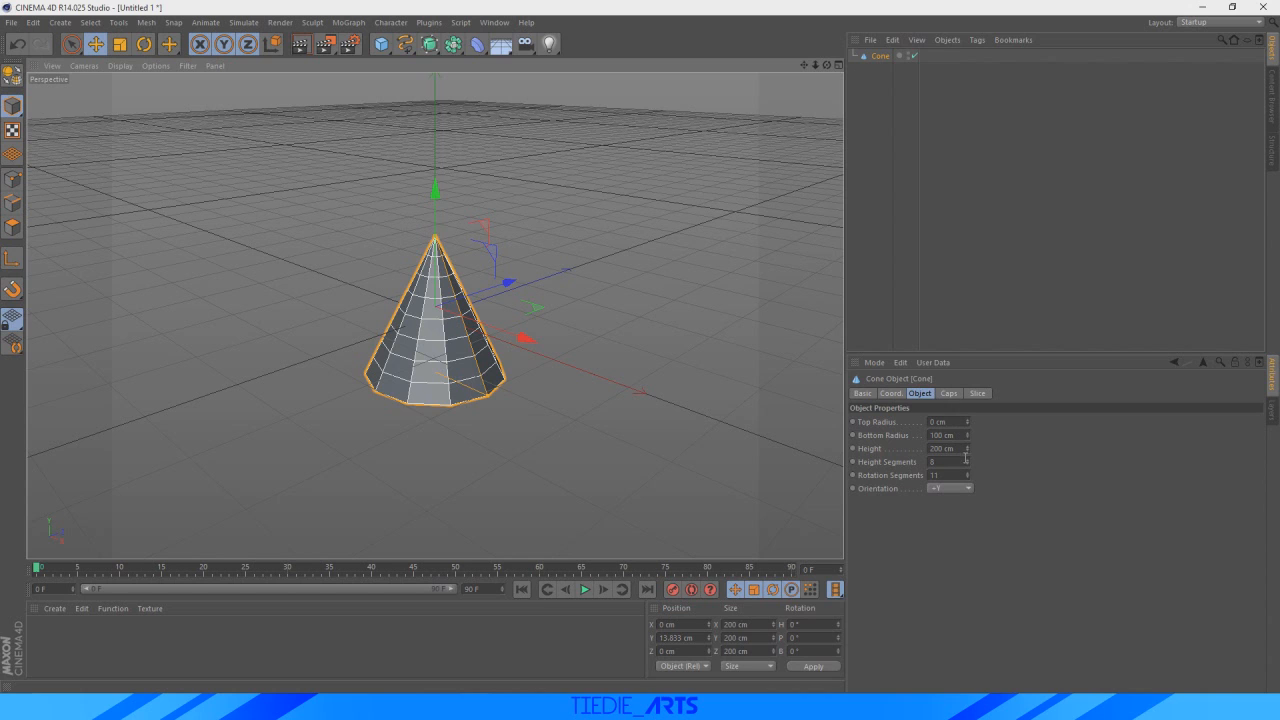
drag(969, 453, 850, 393)
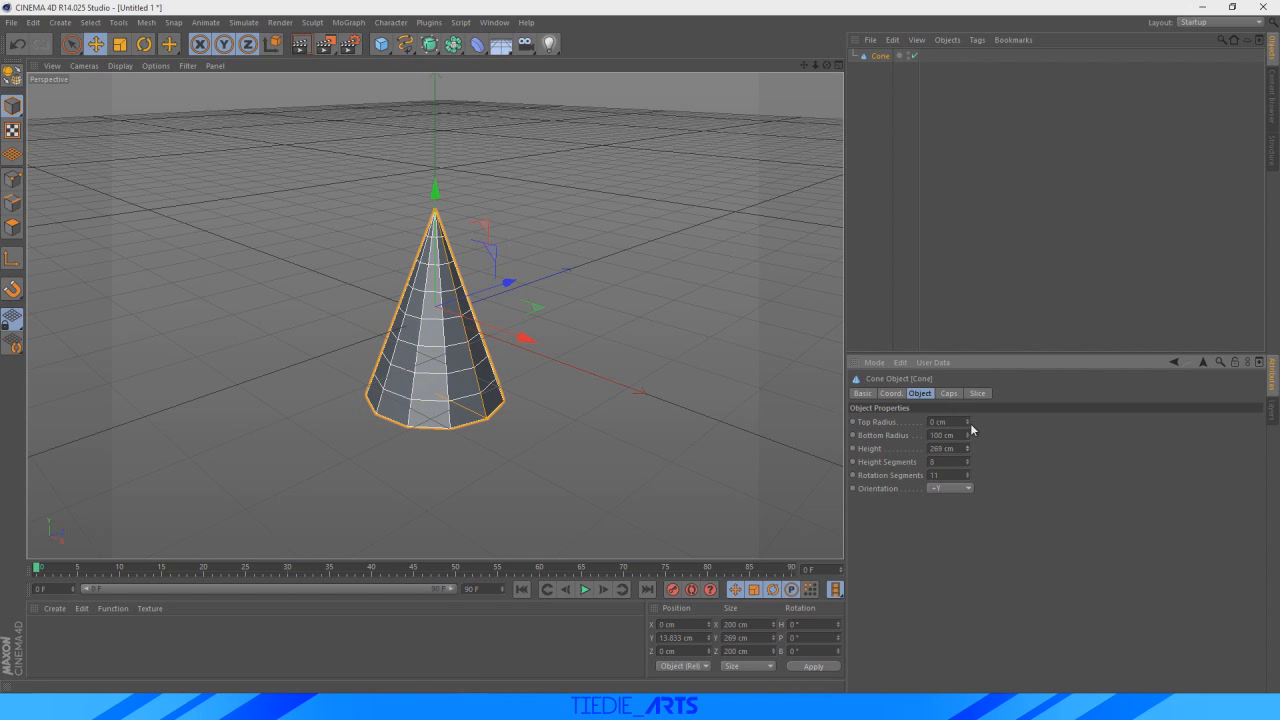
drag(969, 422, 969, 397)
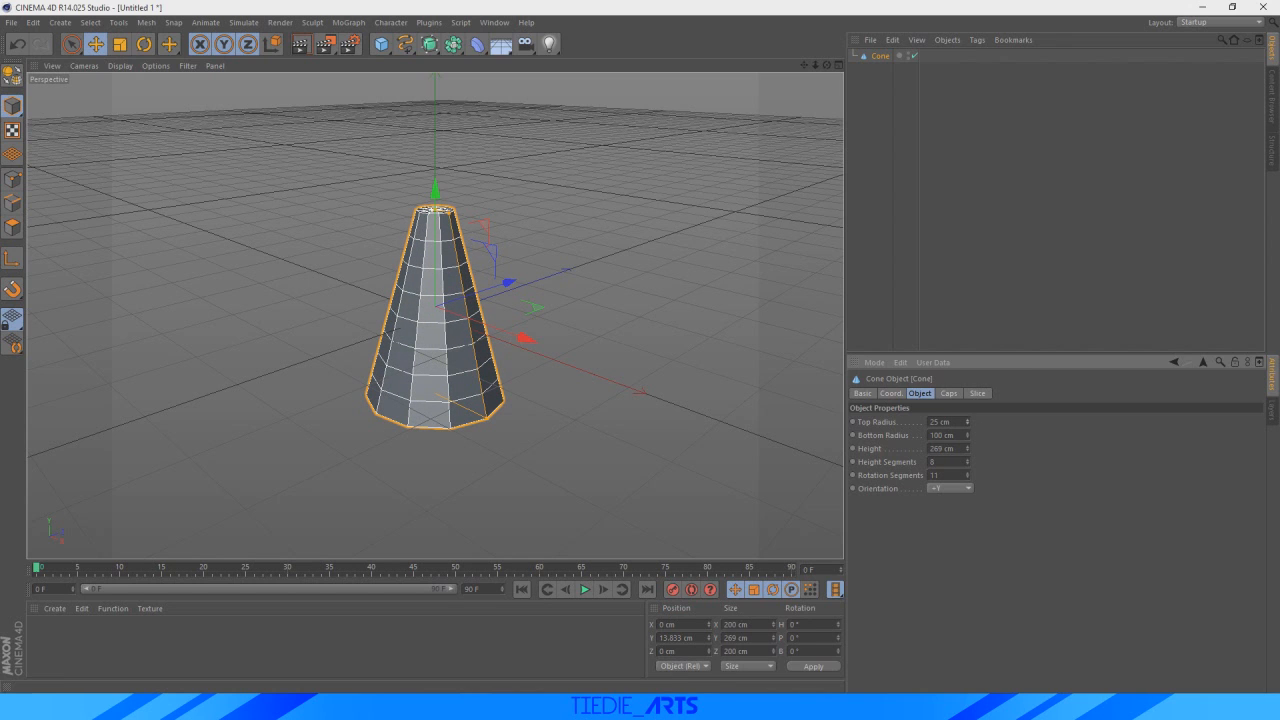
- Check the rocket reference and refine the cone's proportions to top radius 29 cm, height 232 cm and bottom radius 113 cm
click(640, 705)
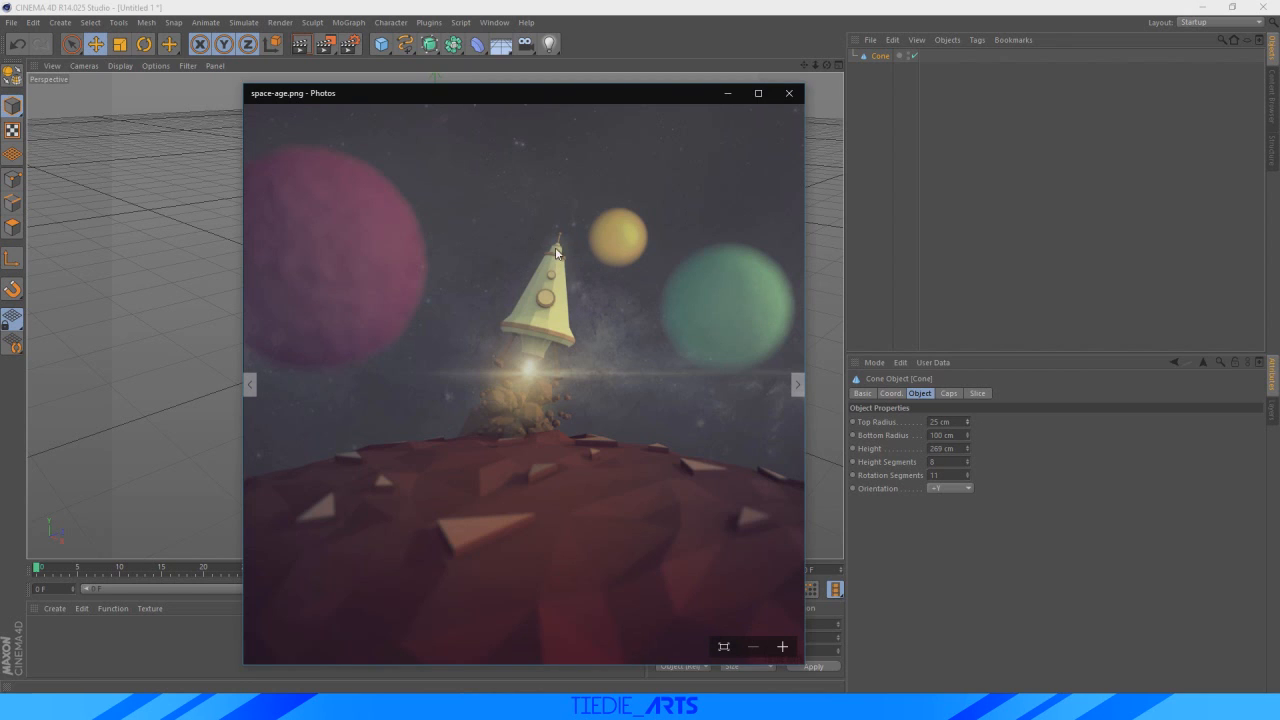
click(658, 19)
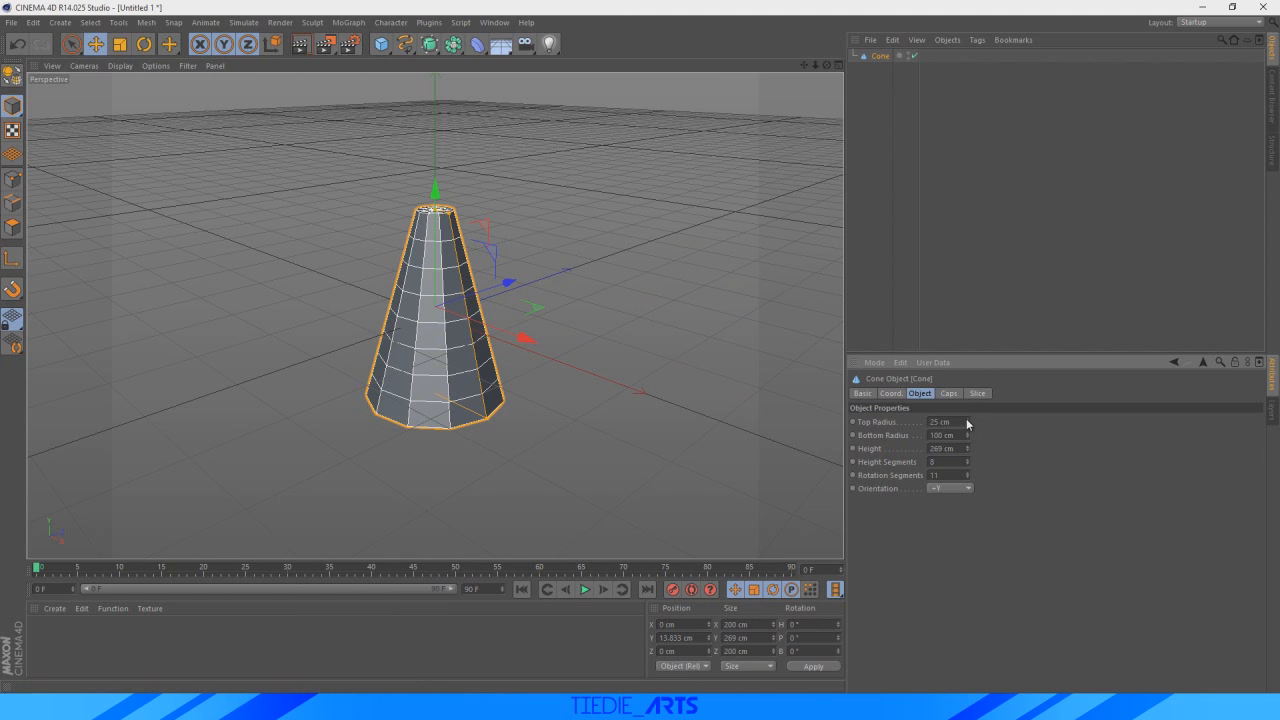
drag(967, 421, 967, 468)
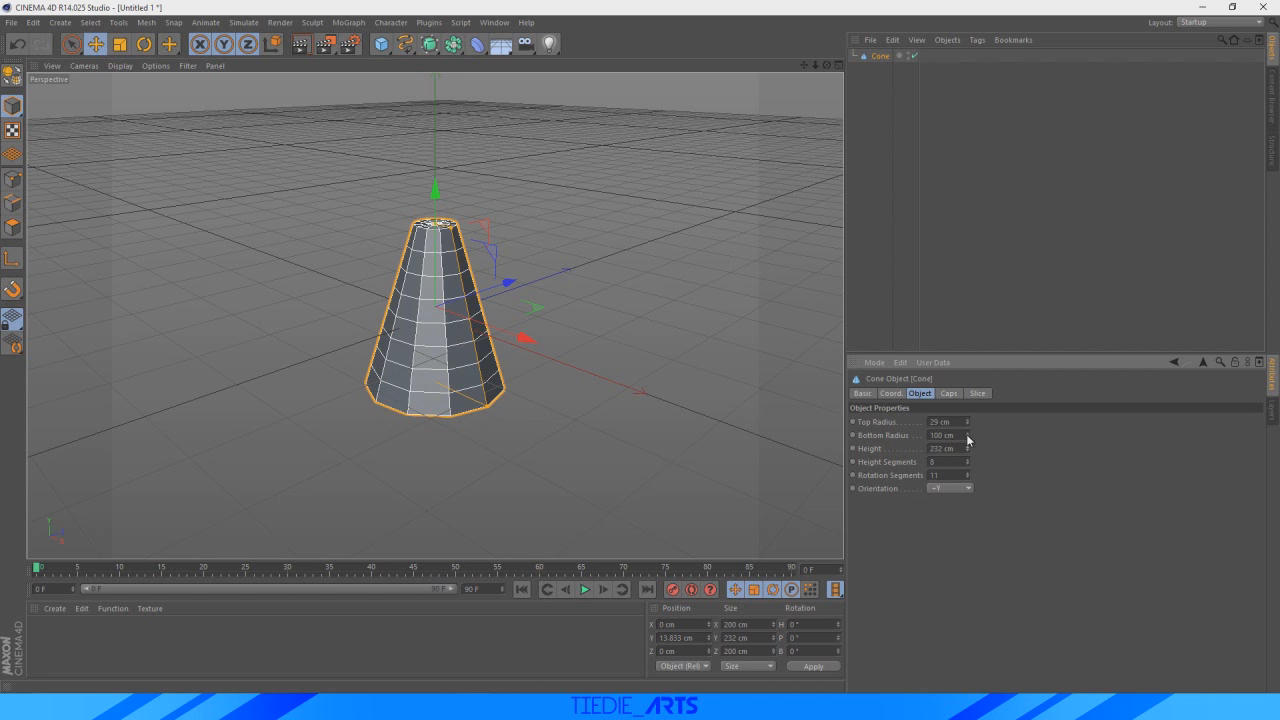
drag(967, 435, 967, 422)
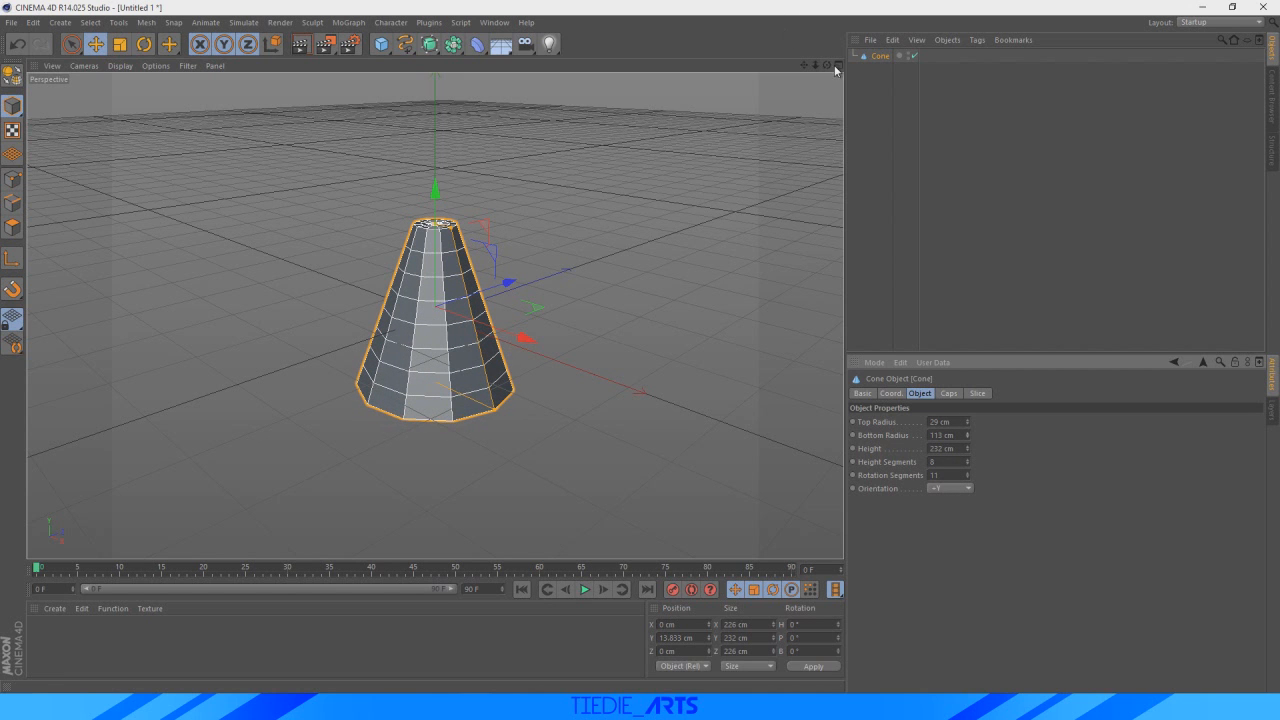
alt+drag(434, 315, 434, 315)
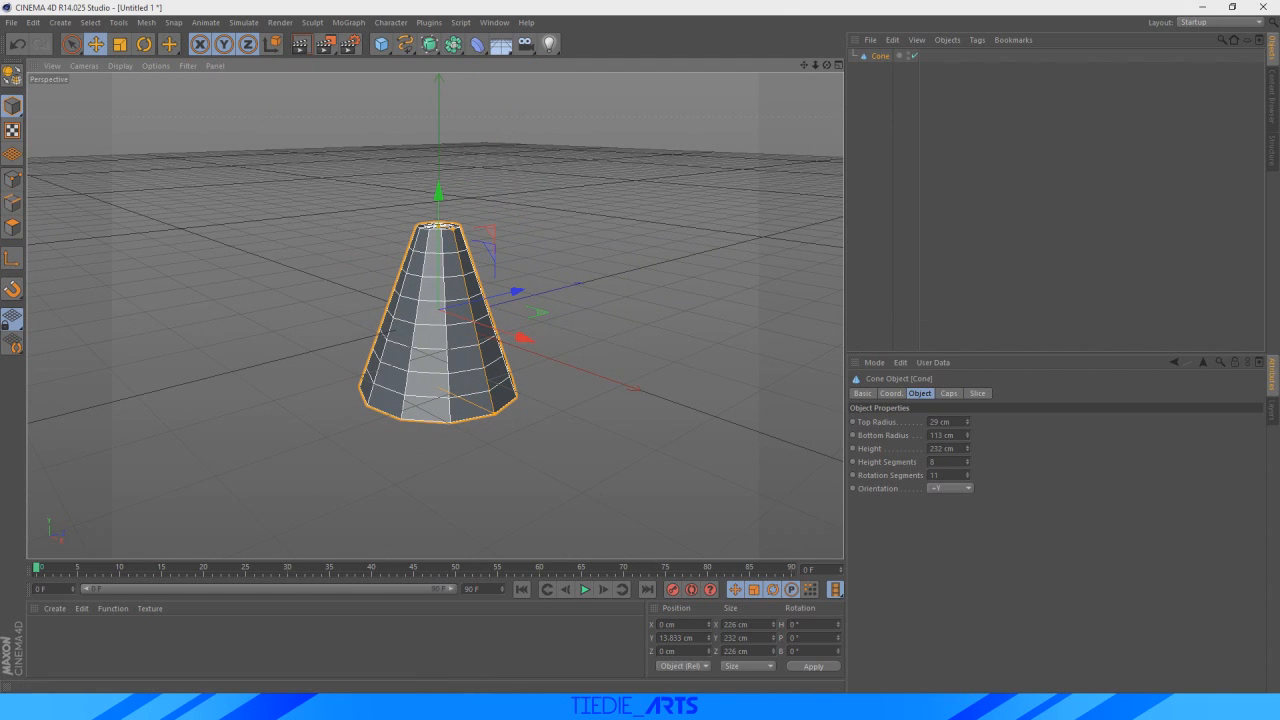
- Check the rocket reference again and convert the cone into an editable polygon object
click(726, 706)
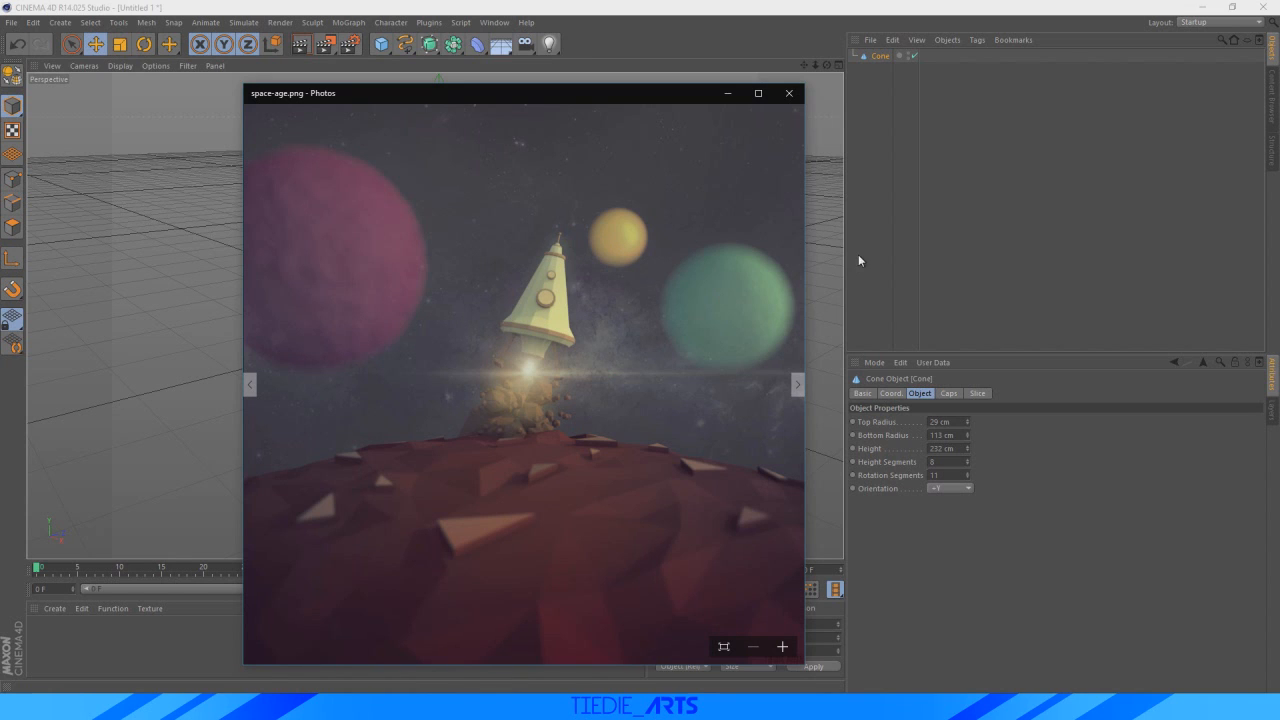
click(854, 208)
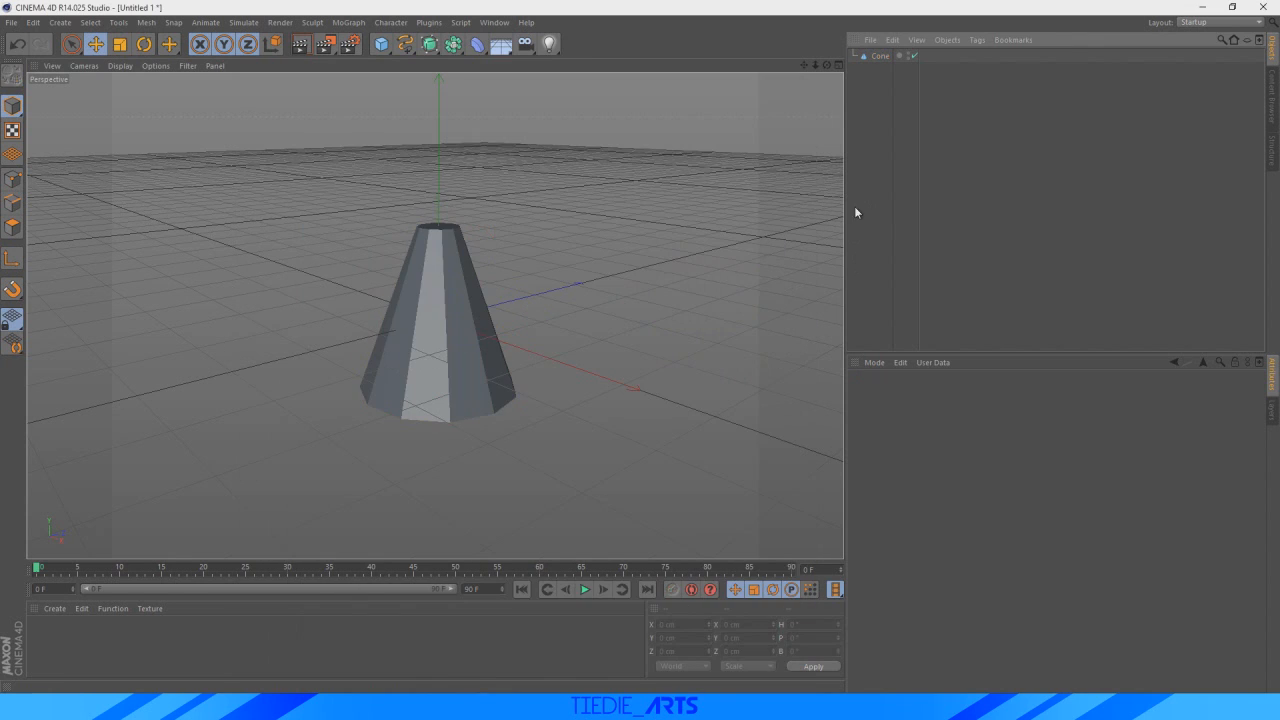
click(881, 57)
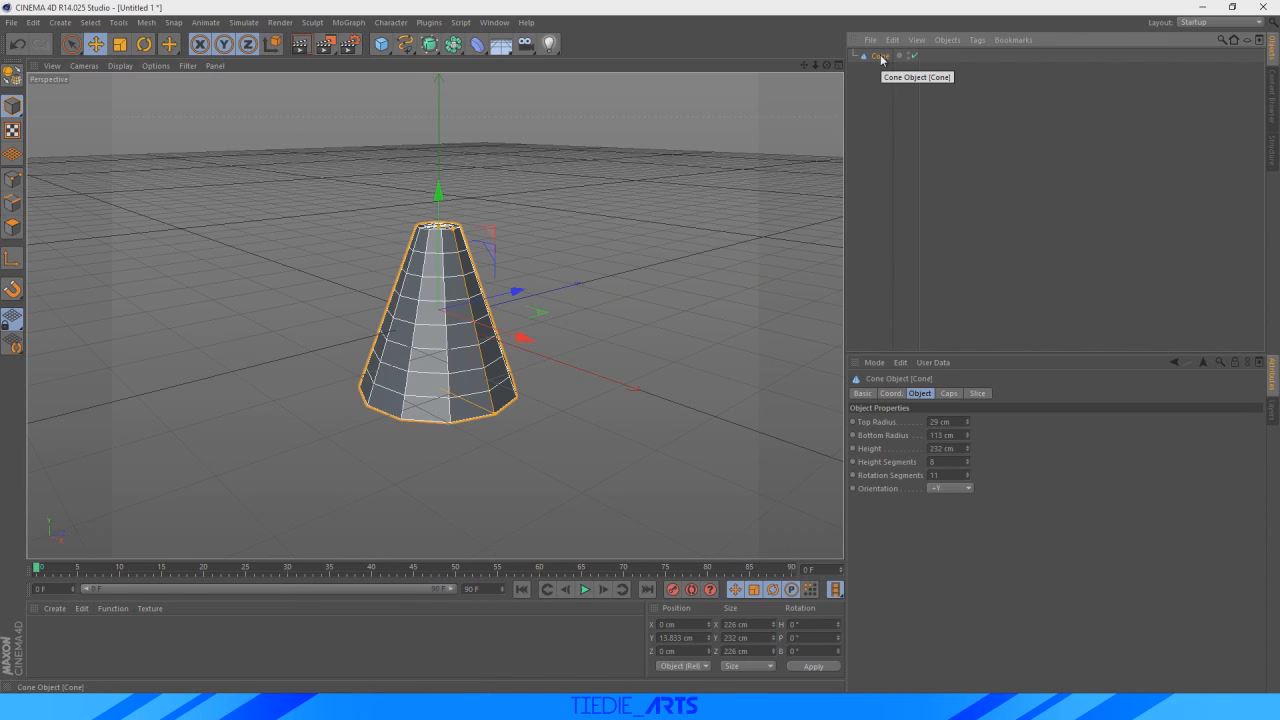
key(c)
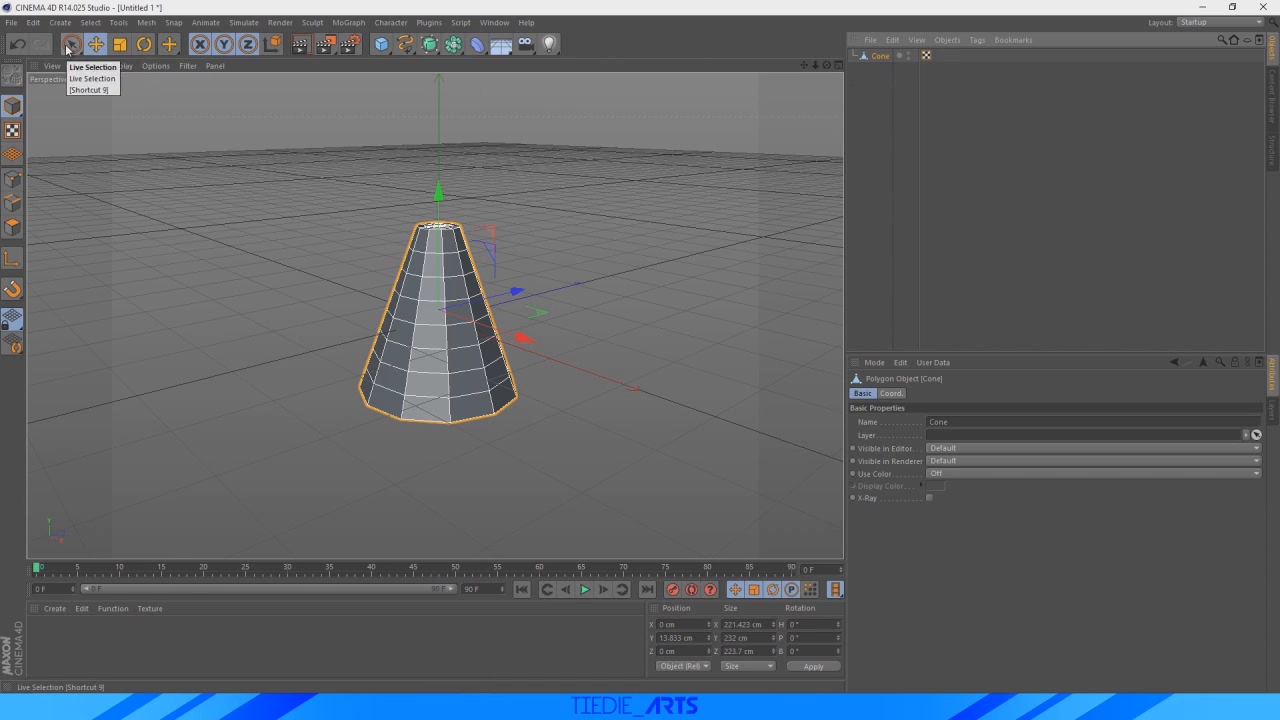
- Select all polygons of the cone's top cap with Live Selection in polygon mode
click(71, 46)
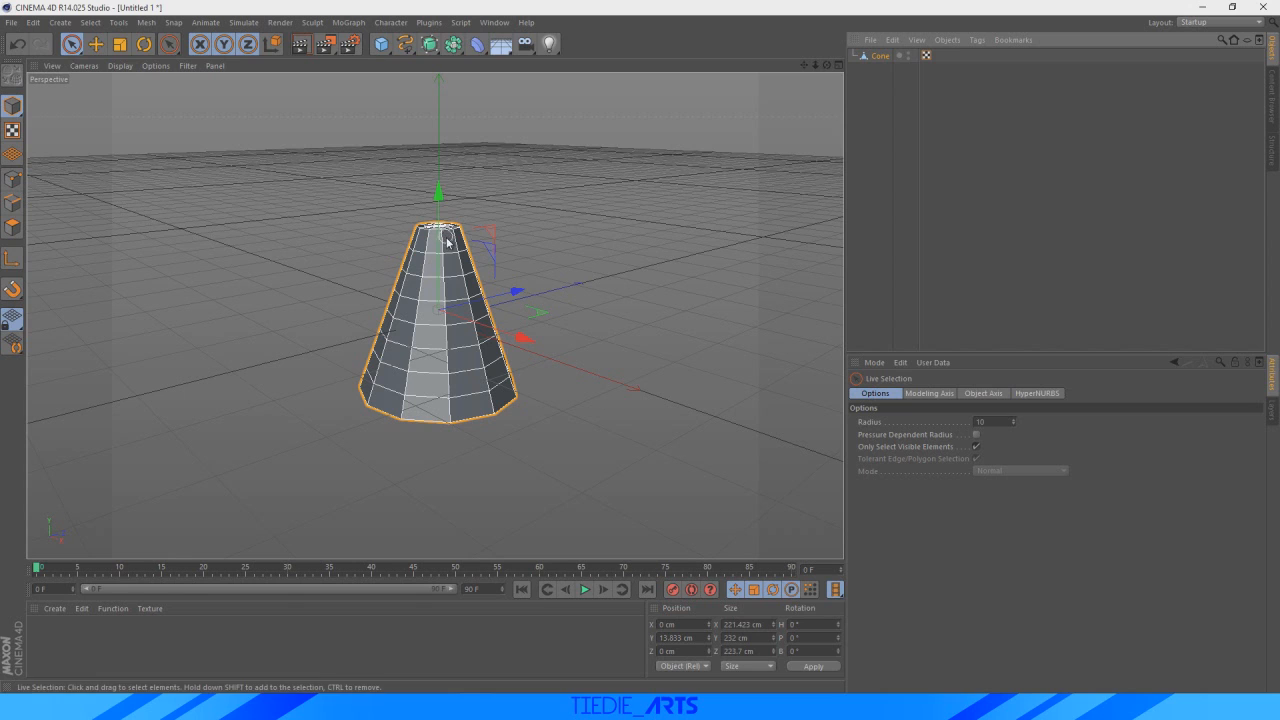
click(11, 229)
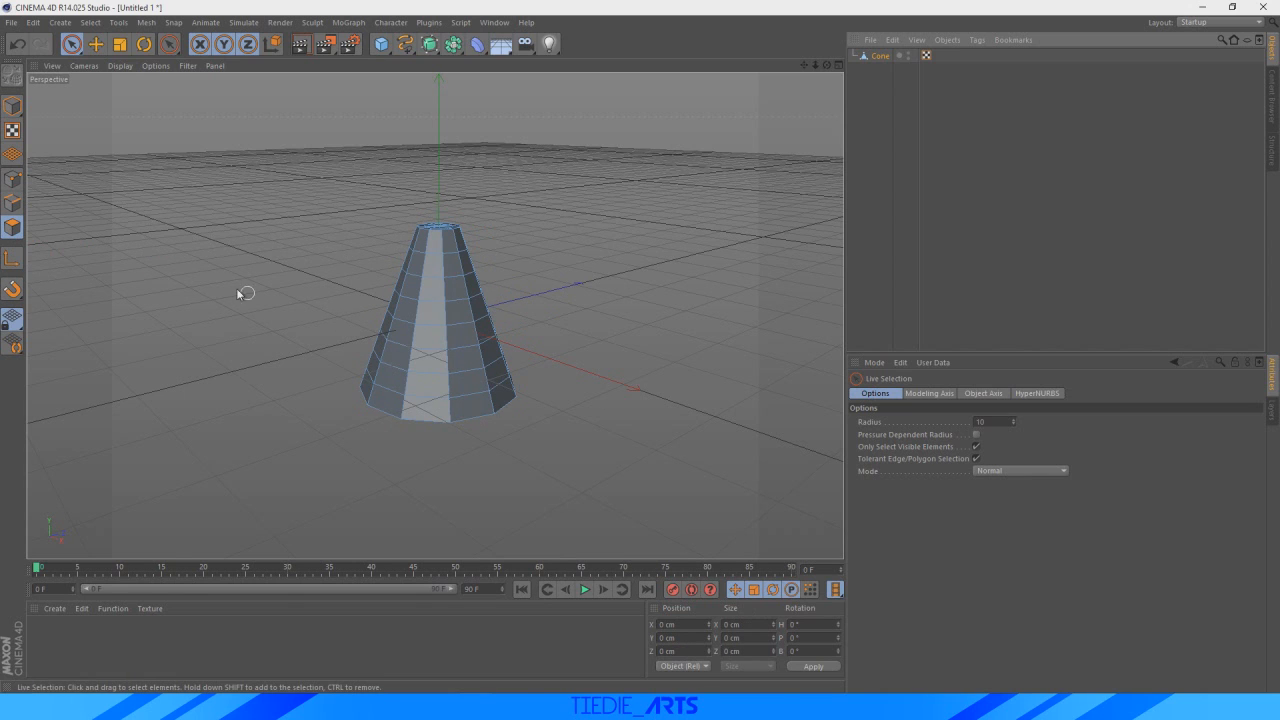
scroll(311, 288, up, 5)
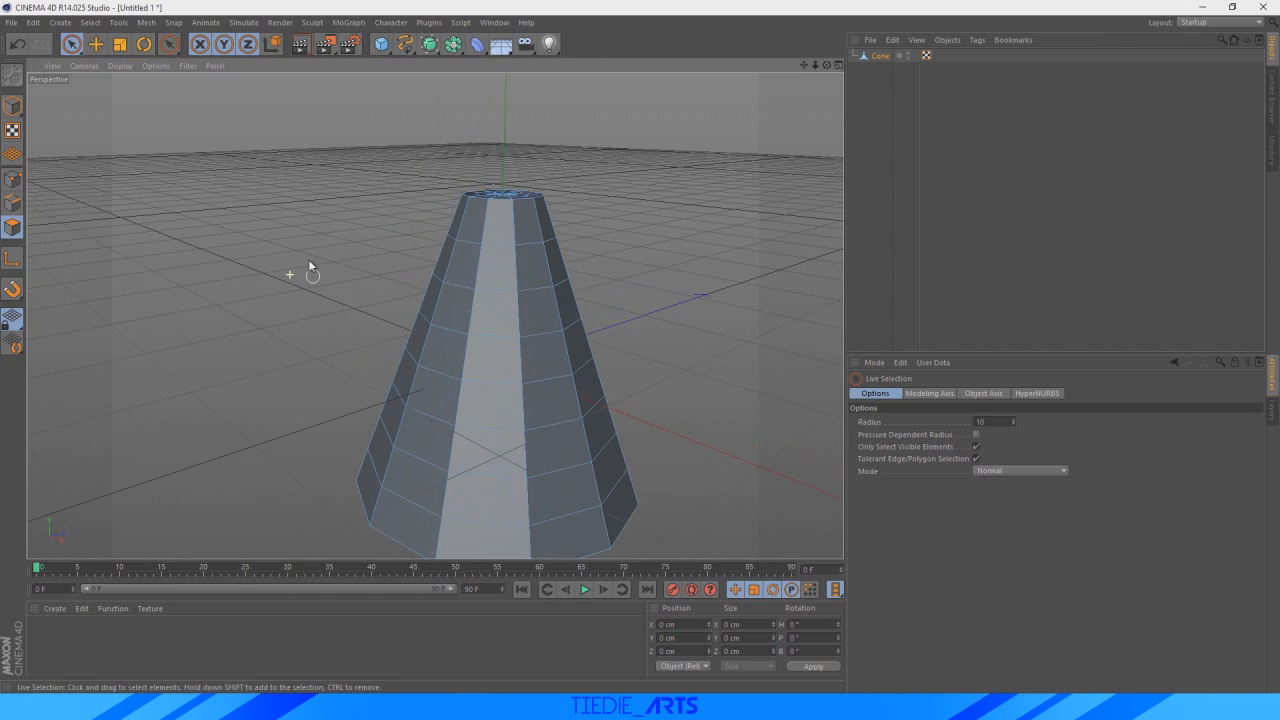
scroll(408, 252, down, 2)
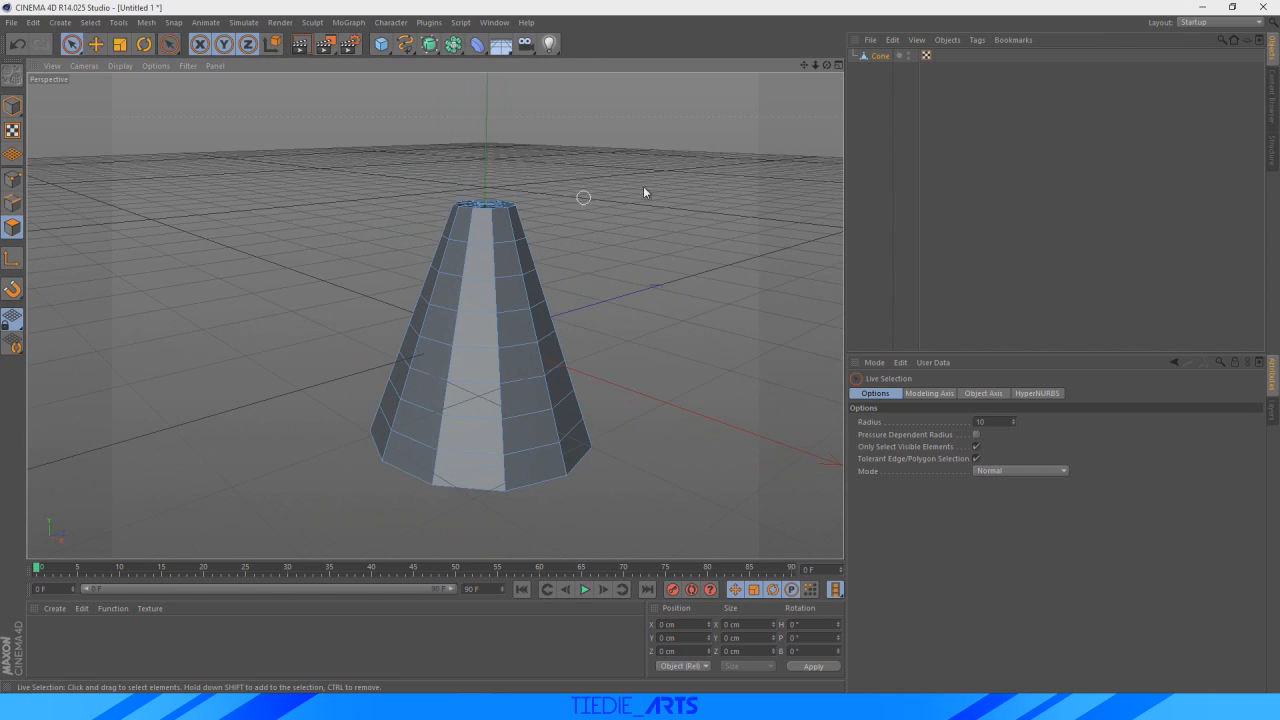
scroll(566, 184, up, 2)
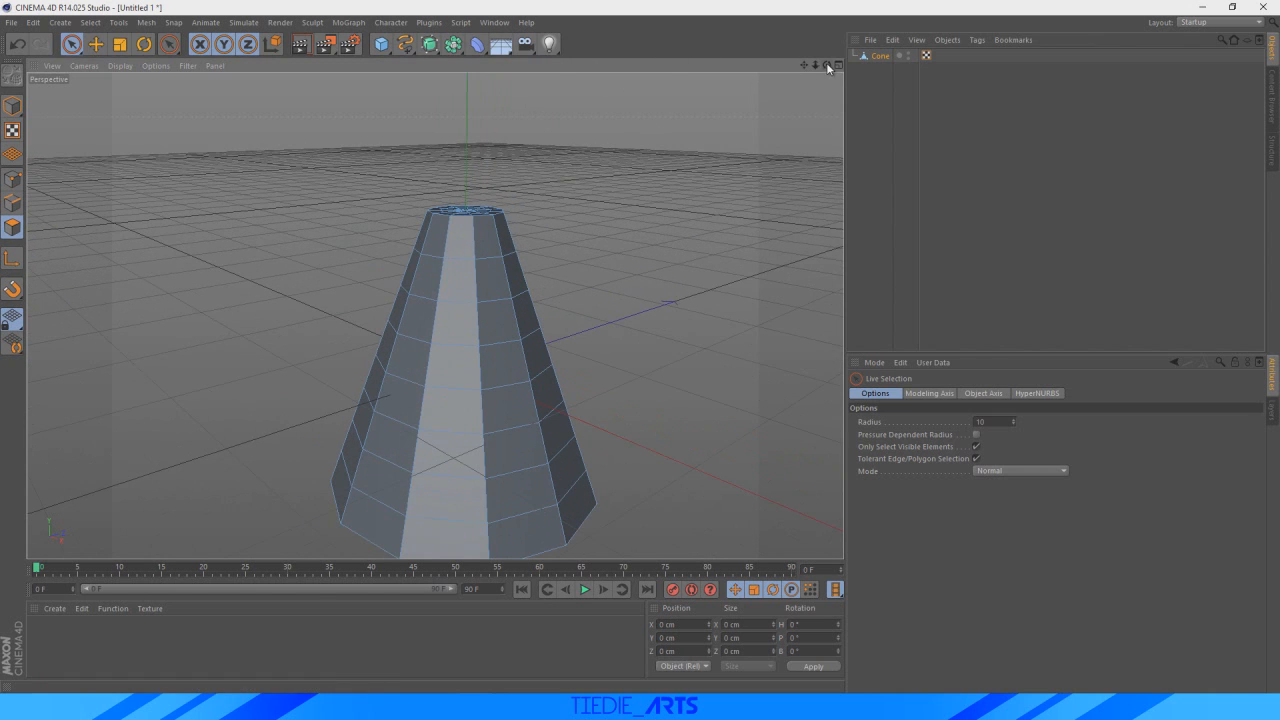
drag(827, 66, 434, 234)
click(474, 194)
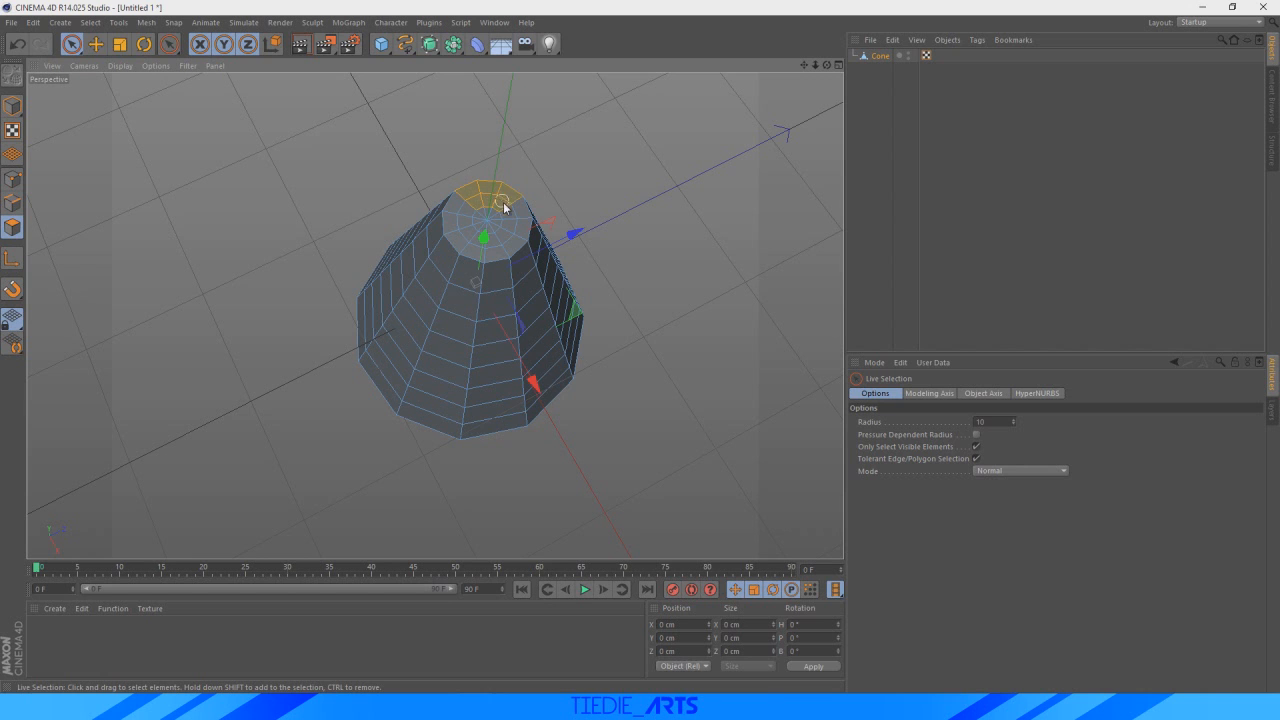
mouse_move(504, 207)
mouse_down()
mouse_move(507, 245)
mouse_move(520, 230)
mouse_move(478, 242)
mouse_move(456, 225)
mouse_move(480, 212)
mouse_move(490, 228)
mouse_up()
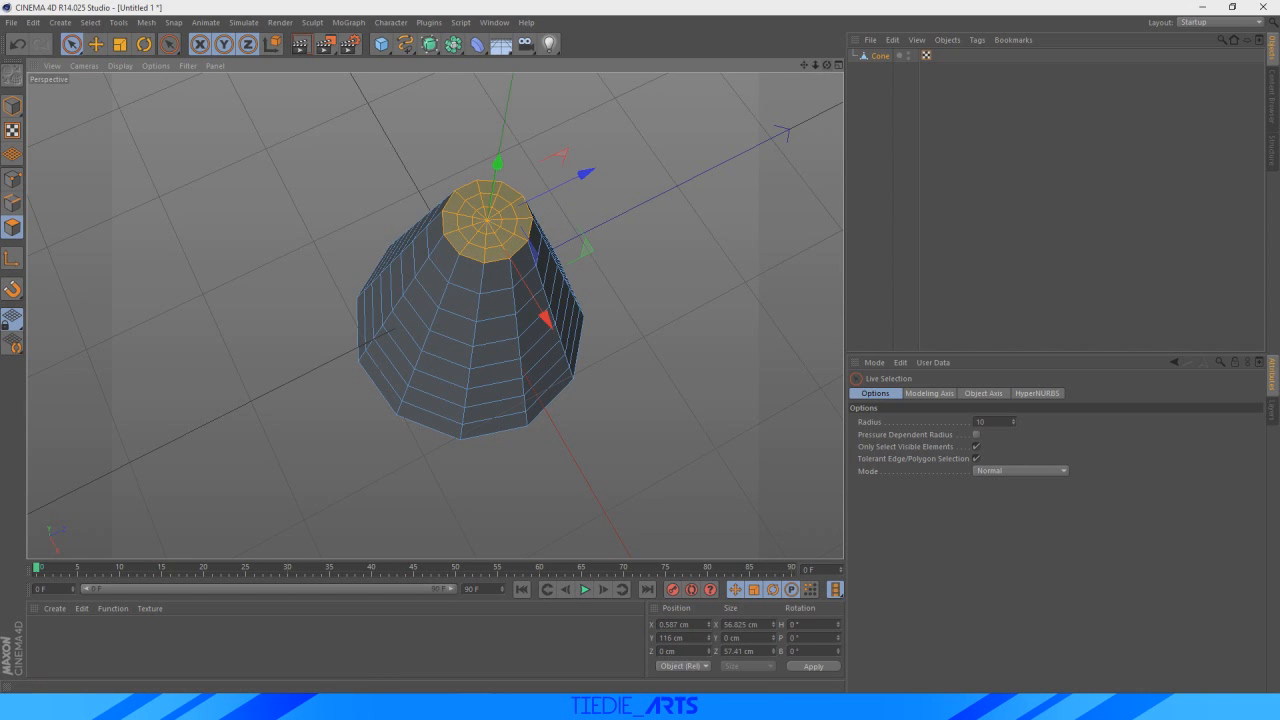
- Extrude the selected top cap upward twice, by about 10 cm and about 16 cm, checking the rocket reference in between
mouse_move(827, 65)
mouse_down()
mouse_move(434, 314)
mouse_move(799, 73)
mouse_move(793, 104)
mouse_move(815, 60)
mouse_up()
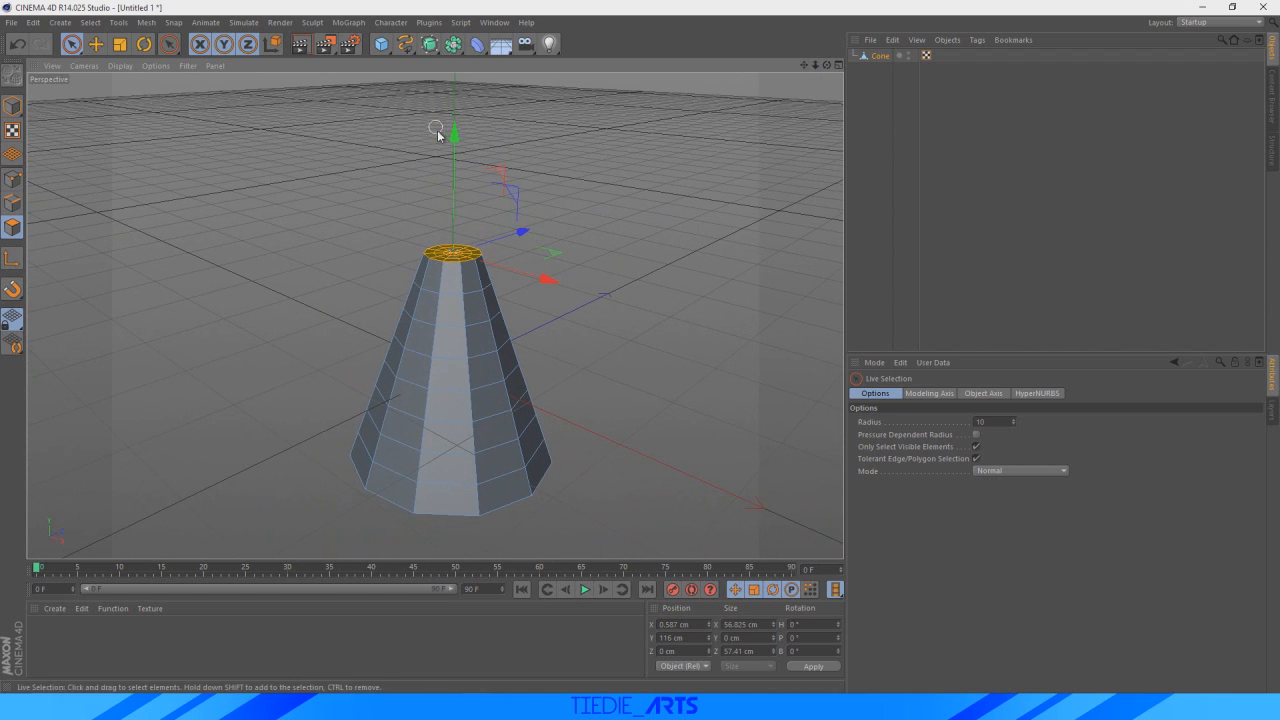
mouse_move(454, 140)
mouse_down()
mouse_move(456, 90)
mouse_move(465, 132)
mouse_up()
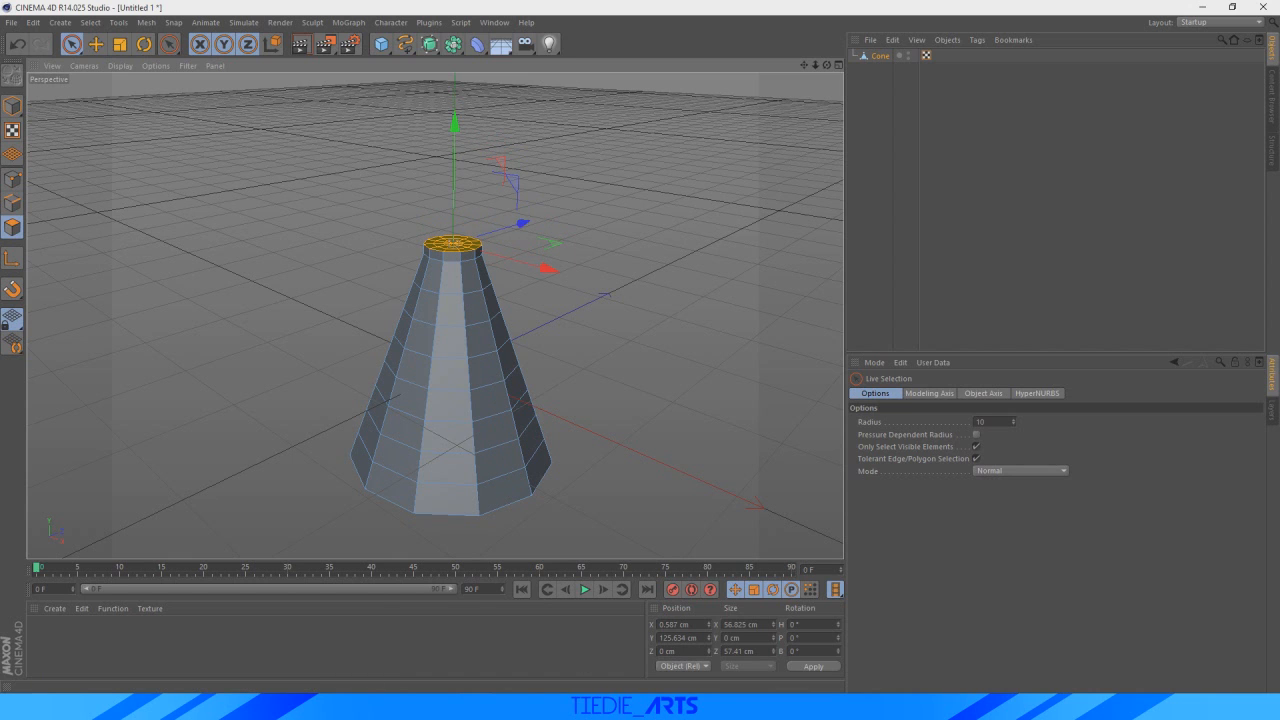
click(680, 706)
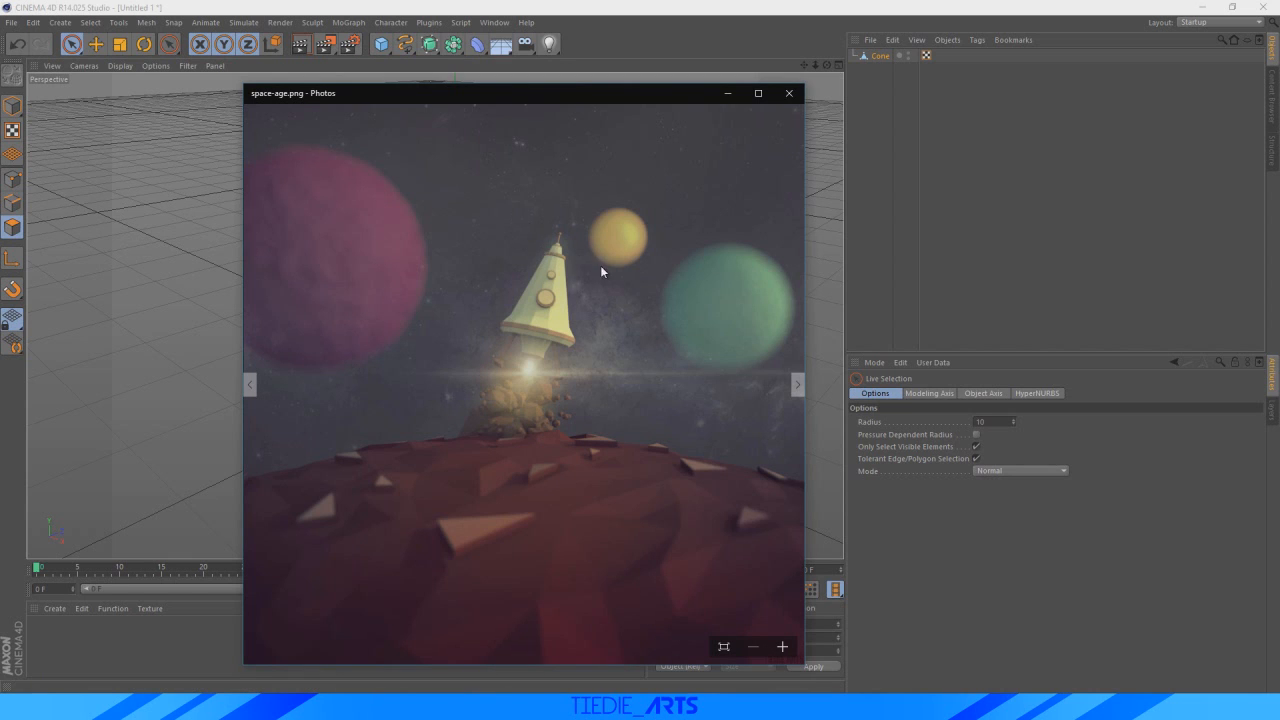
click(648, 24)
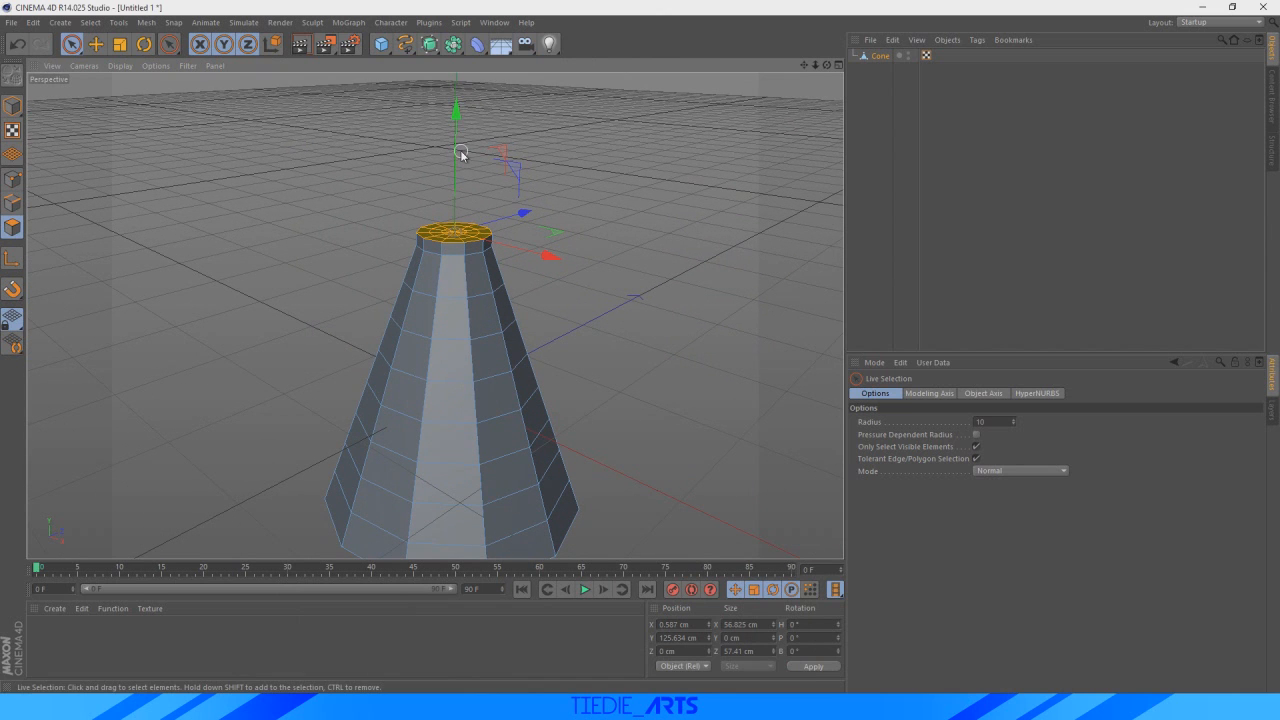
drag(457, 148, 467, 136)
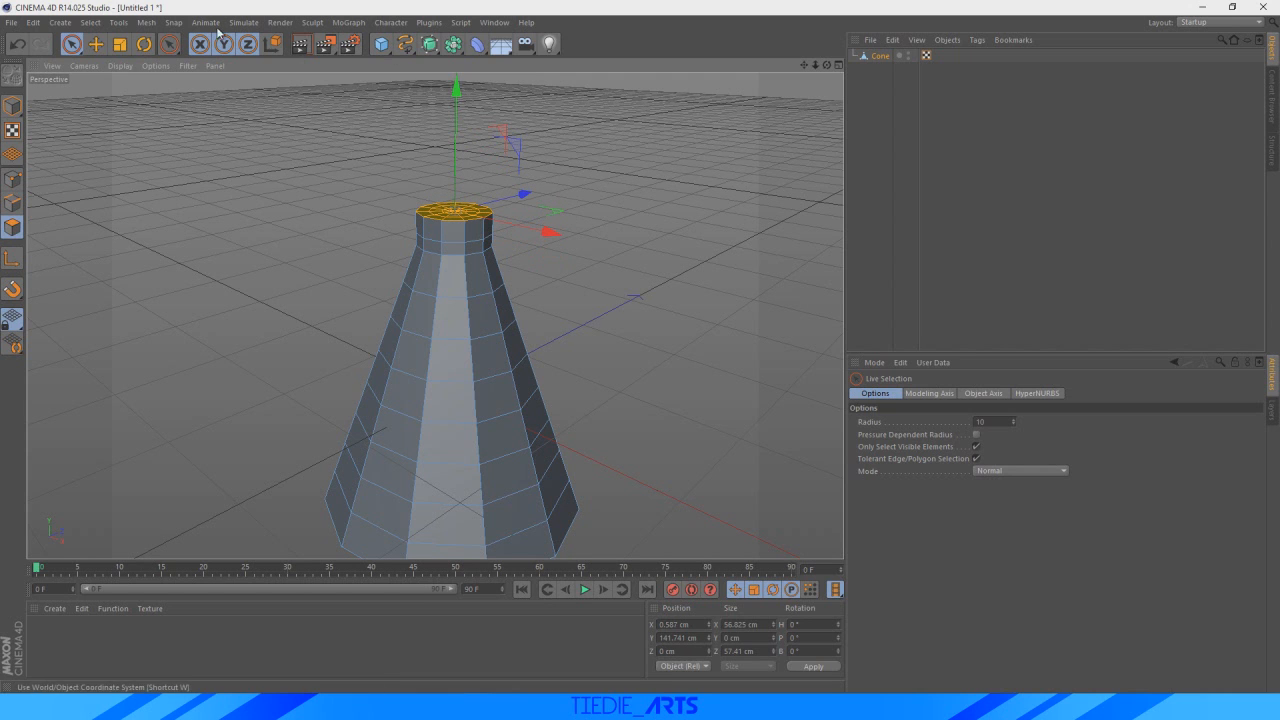
- Scale the selected top cap evenly in X and Z down to about 37 cm wide and clear the selection
click(120, 44)
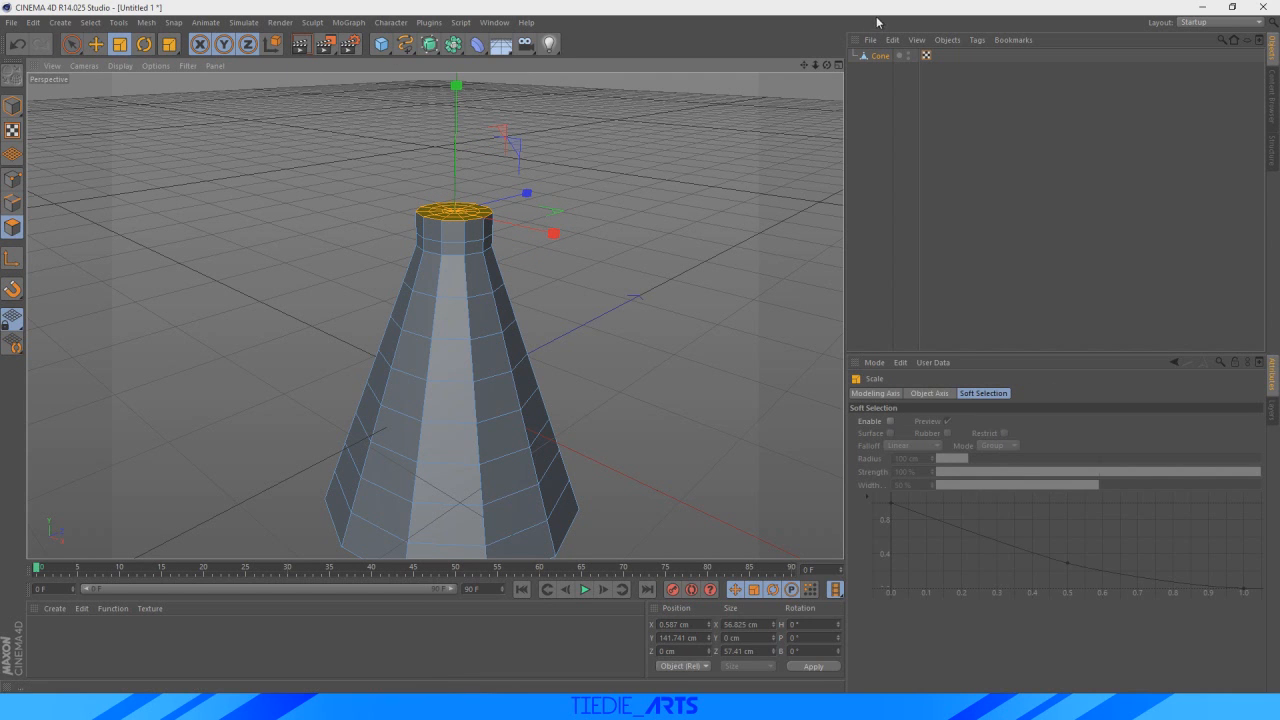
drag(828, 65, 826, 82)
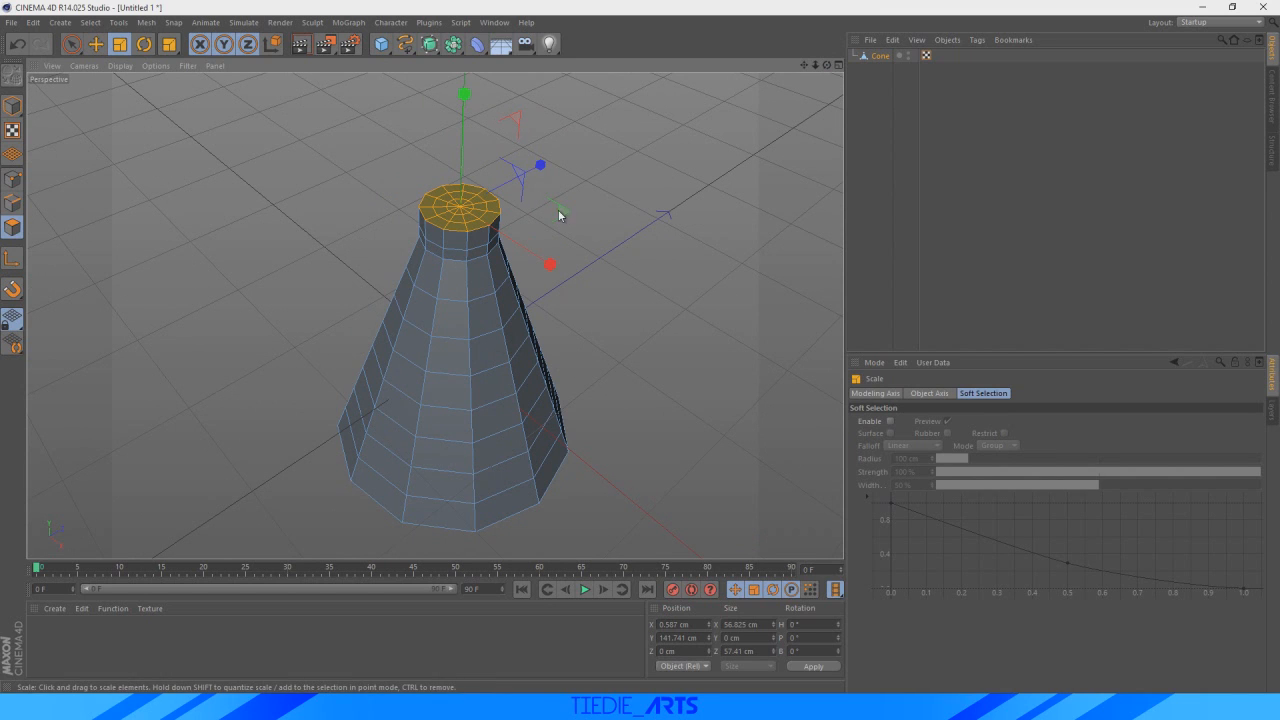
drag(560, 212, 373, 210)
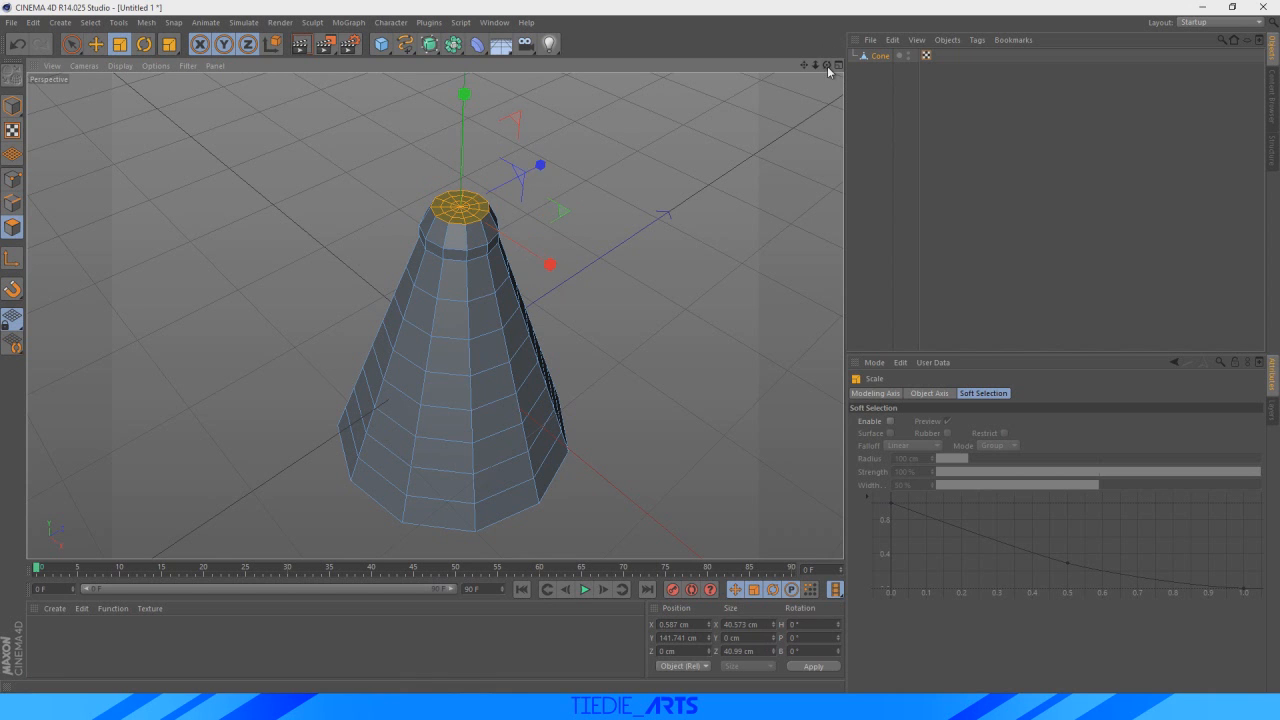
mouse_move(827, 65)
mouse_down()
mouse_move(827, 30)
mouse_move(827, 45)
mouse_up()
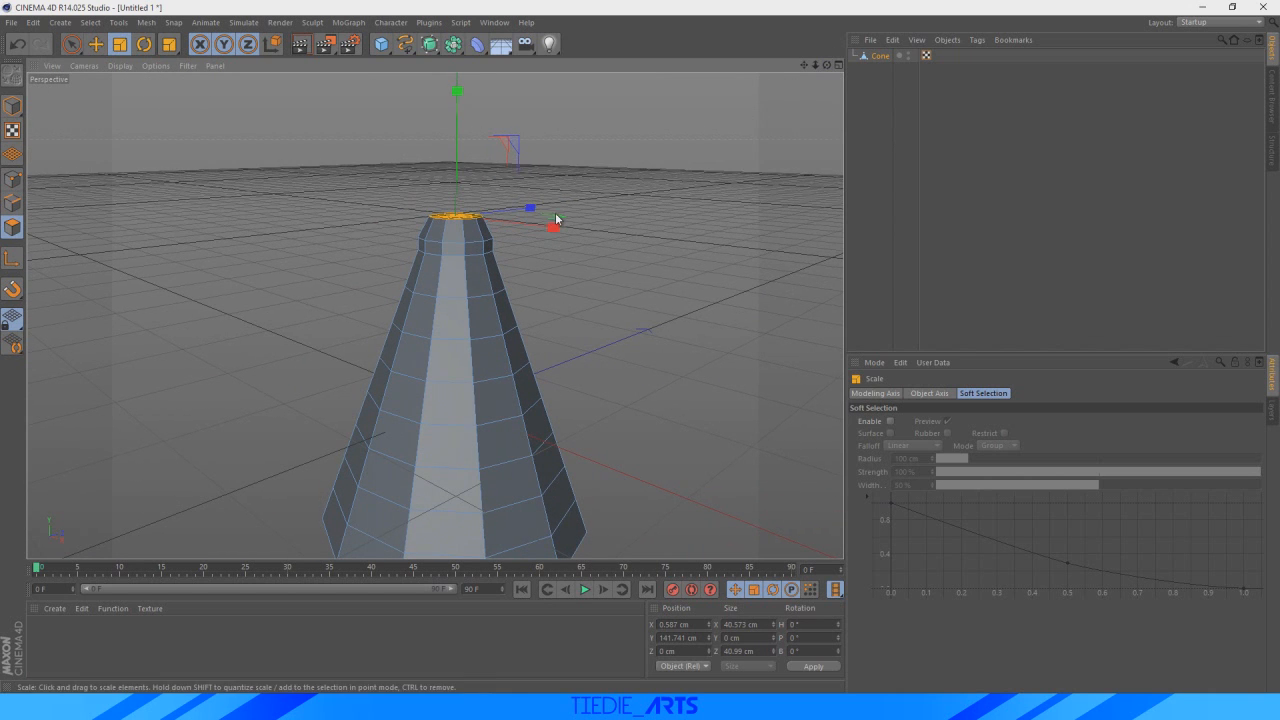
drag(556, 219, 544, 219)
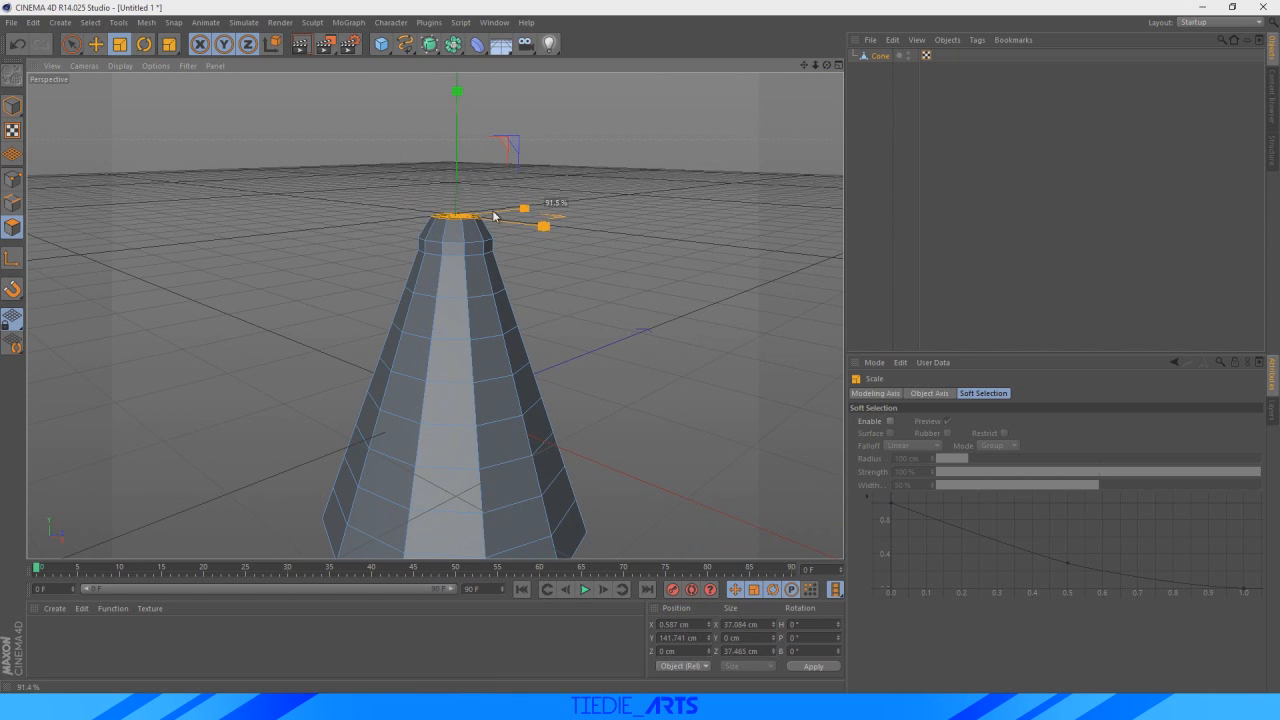
drag(491, 215, 491, 216)
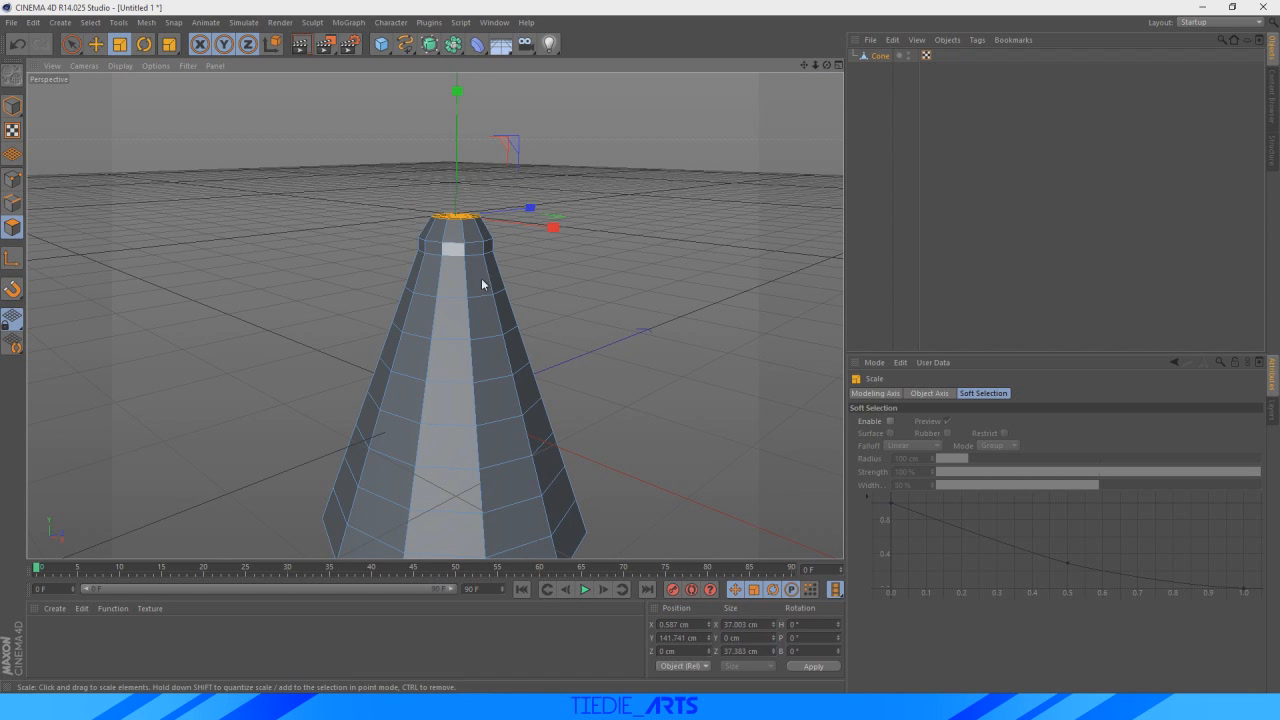
drag(829, 65, 765, 98)
click(677, 232)
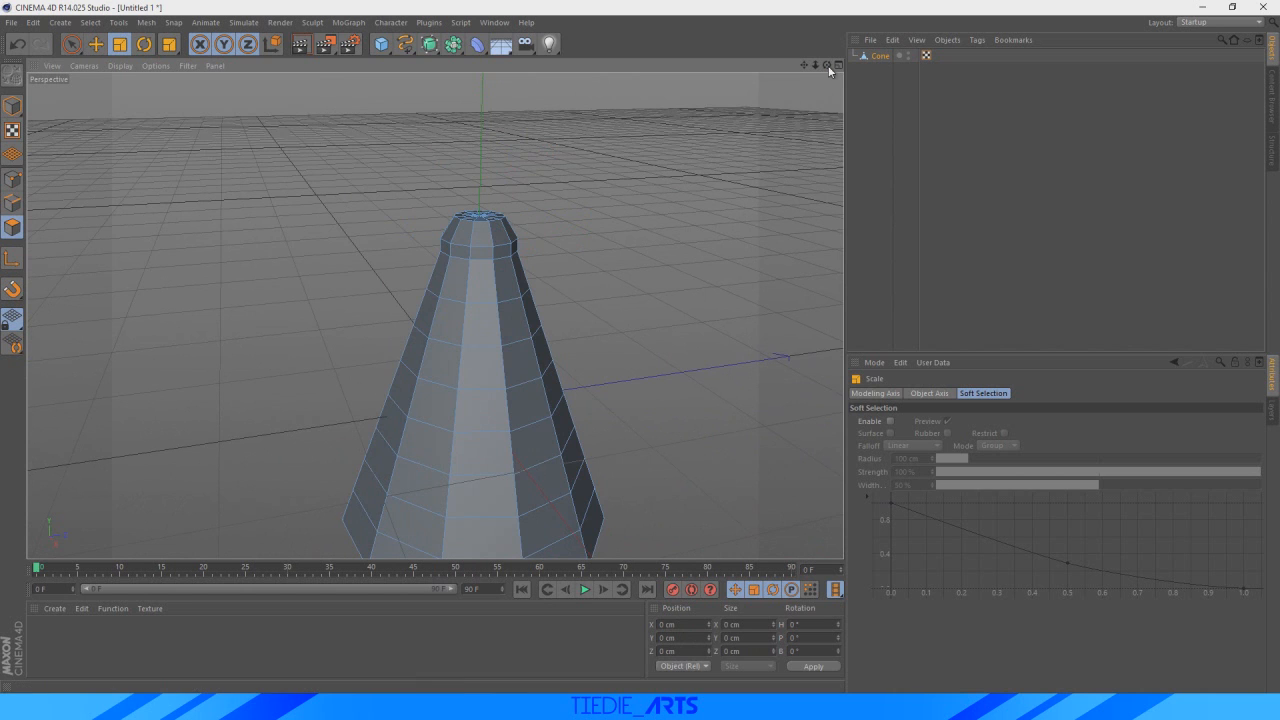
- Reselect all polygons of the narrowed top cap with Live Selection
drag(827, 65, 586, 203)
scroll(502, 263, up, 2)
scroll(238, 234, up, 1)
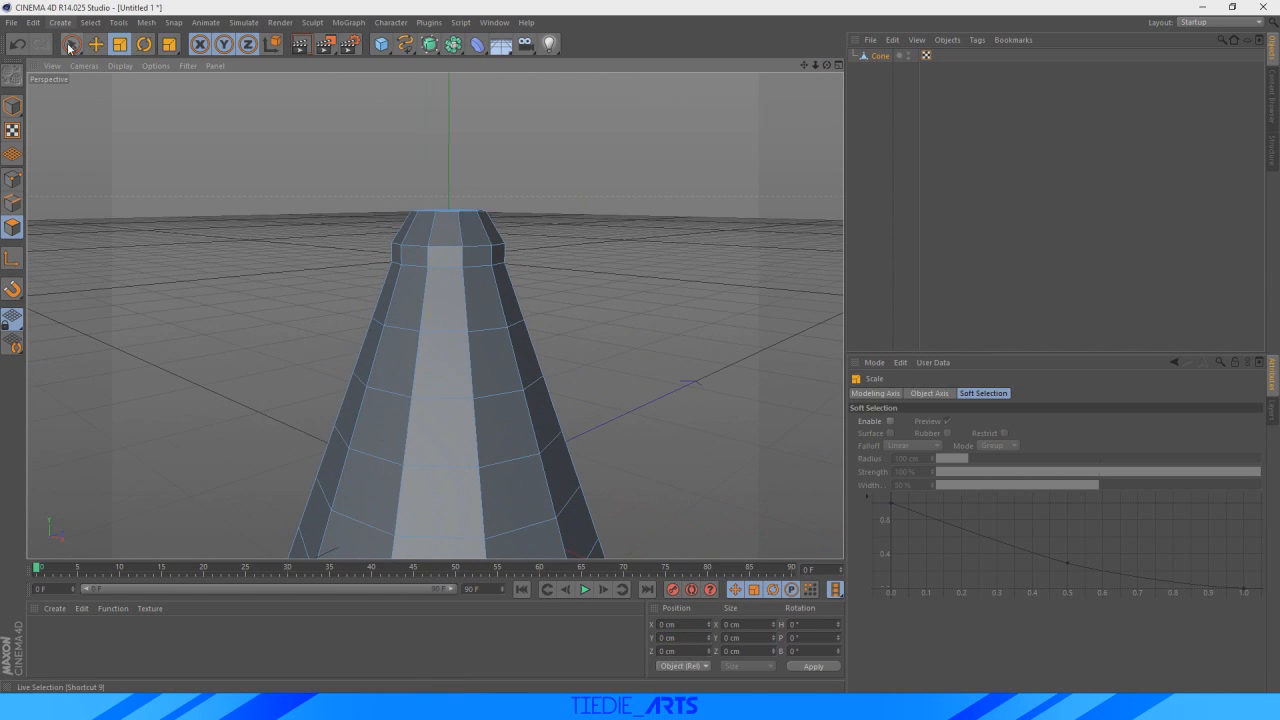
click(70, 45)
drag(813, 66, 711, 134)
scroll(403, 264, up, 2)
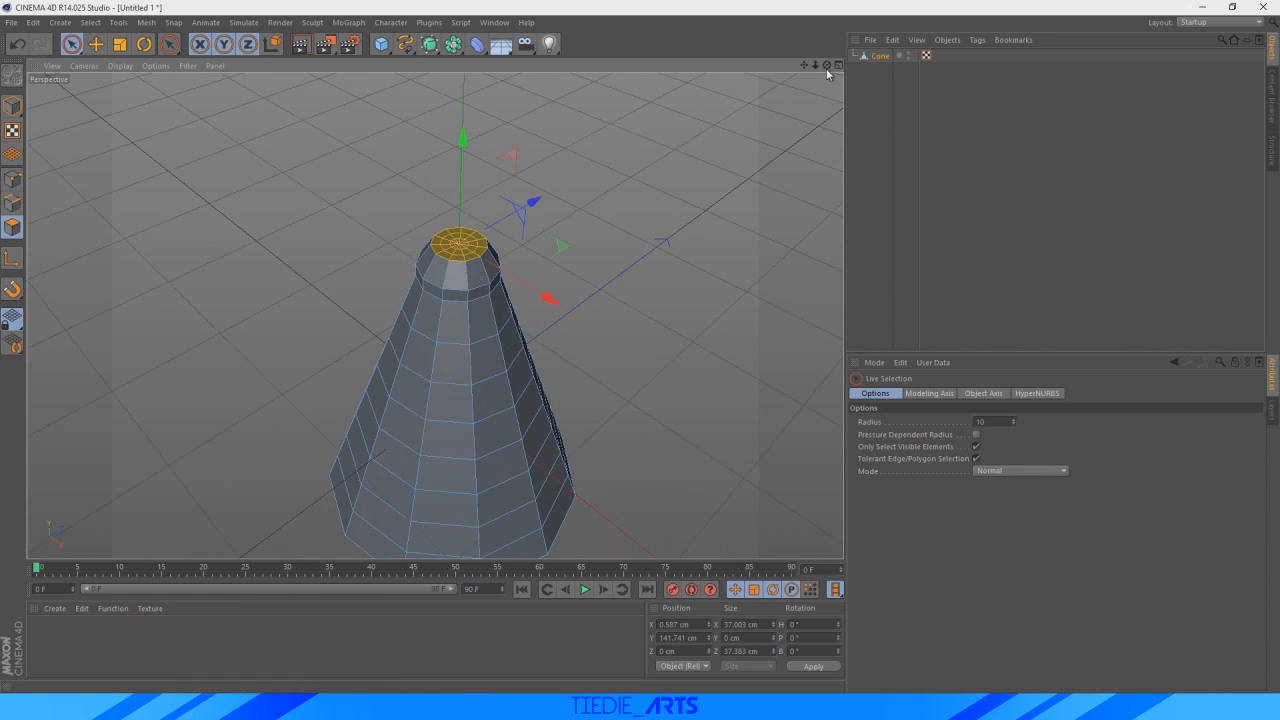
drag(826, 66, 466, 127)
key(ctrl+z)
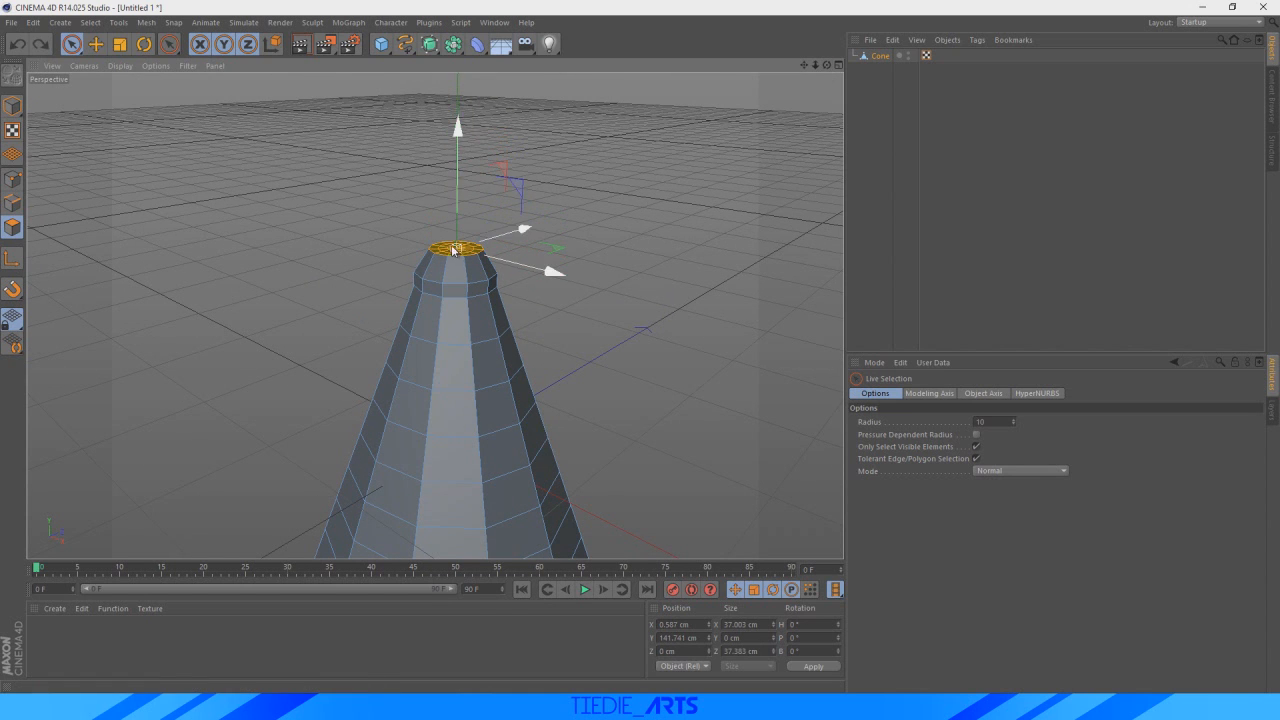
- Try to extrude the selected top cap by 36.3 cm with the Extrude tool and undo the extrusion
right_click(449, 250)
click(479, 399)
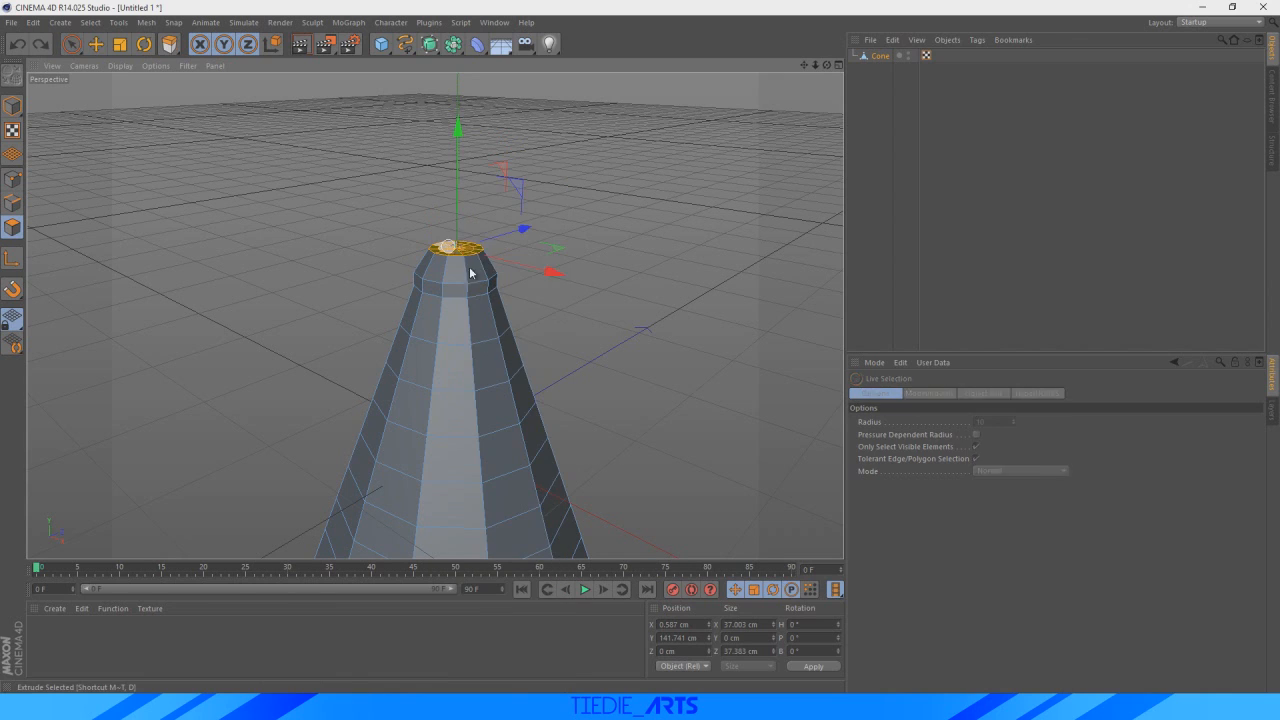
drag(449, 248, 503, 248)
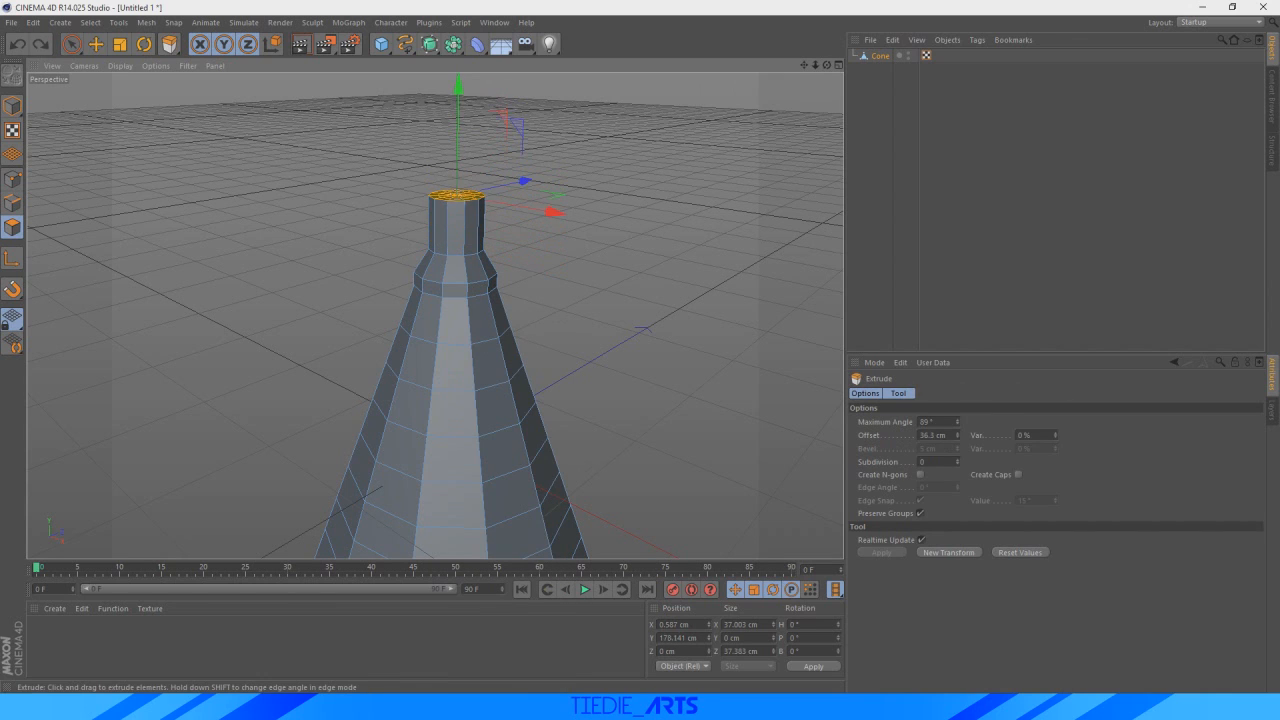
key(ctrl+z)
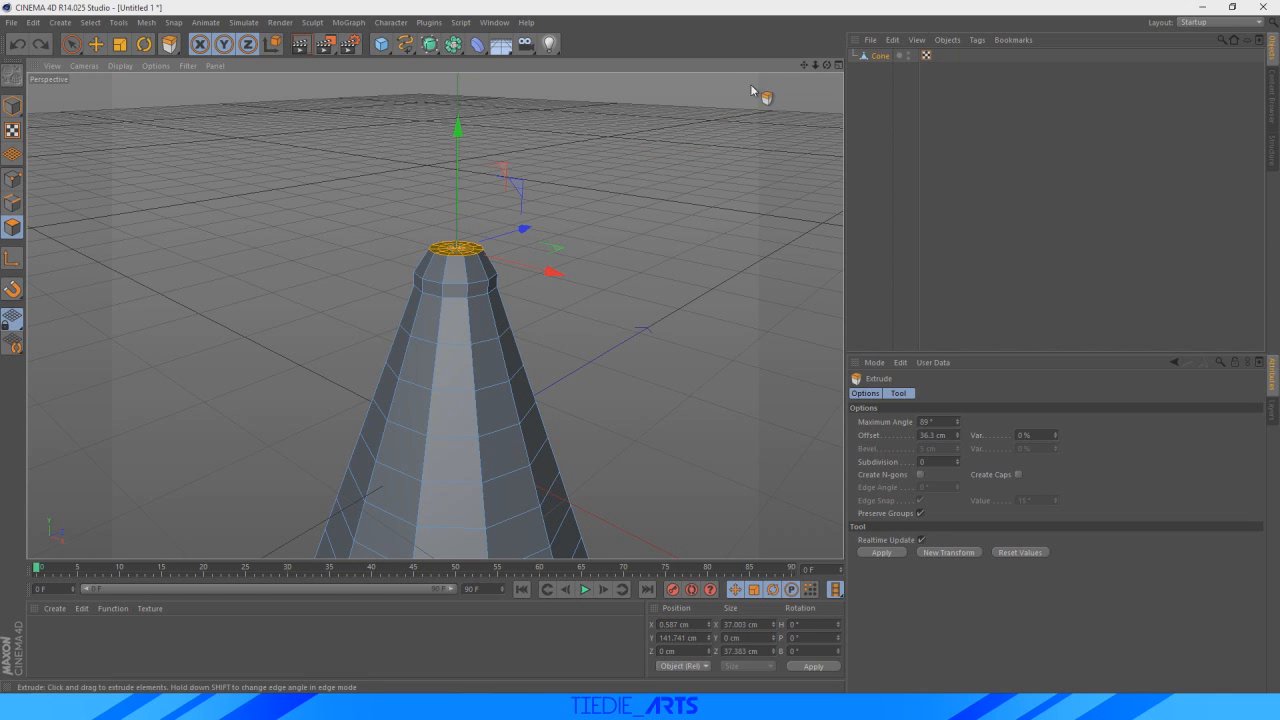
- Extrude the top cap upward in two stages with the Move tool, a short one and a longer one, about 29 cm in total
drag(807, 66, 799, 72)
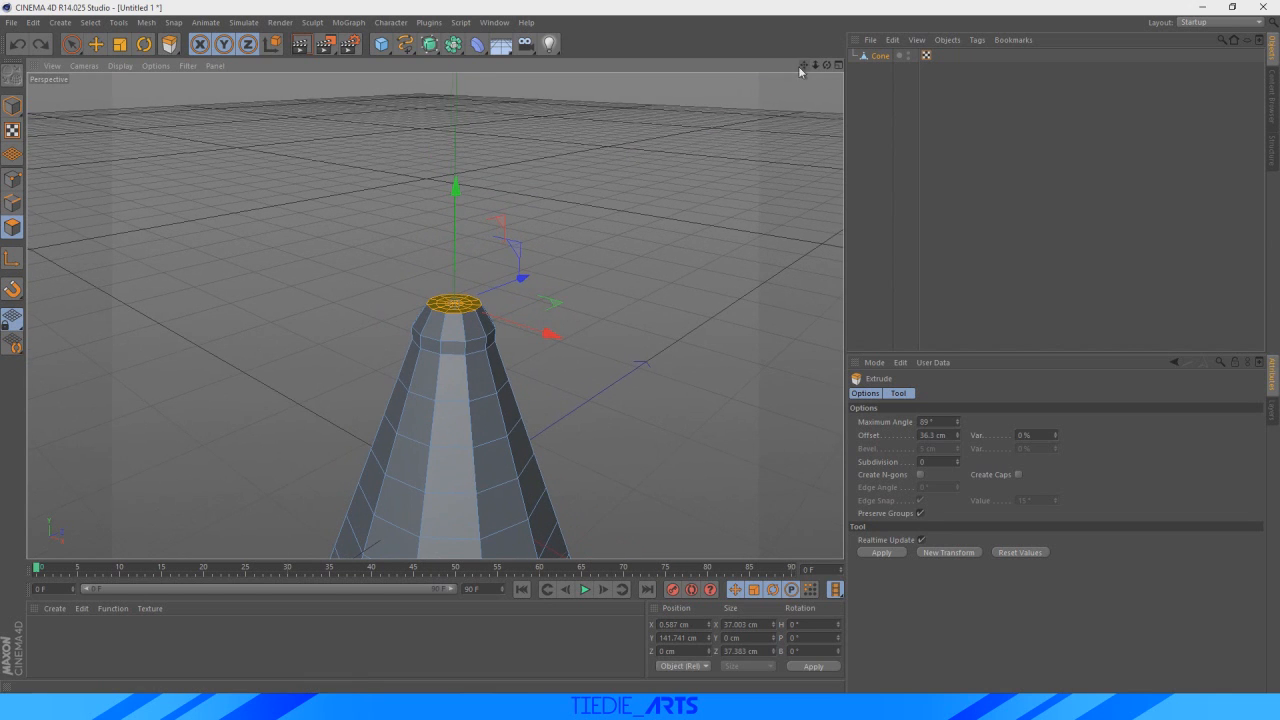
click(103, 46)
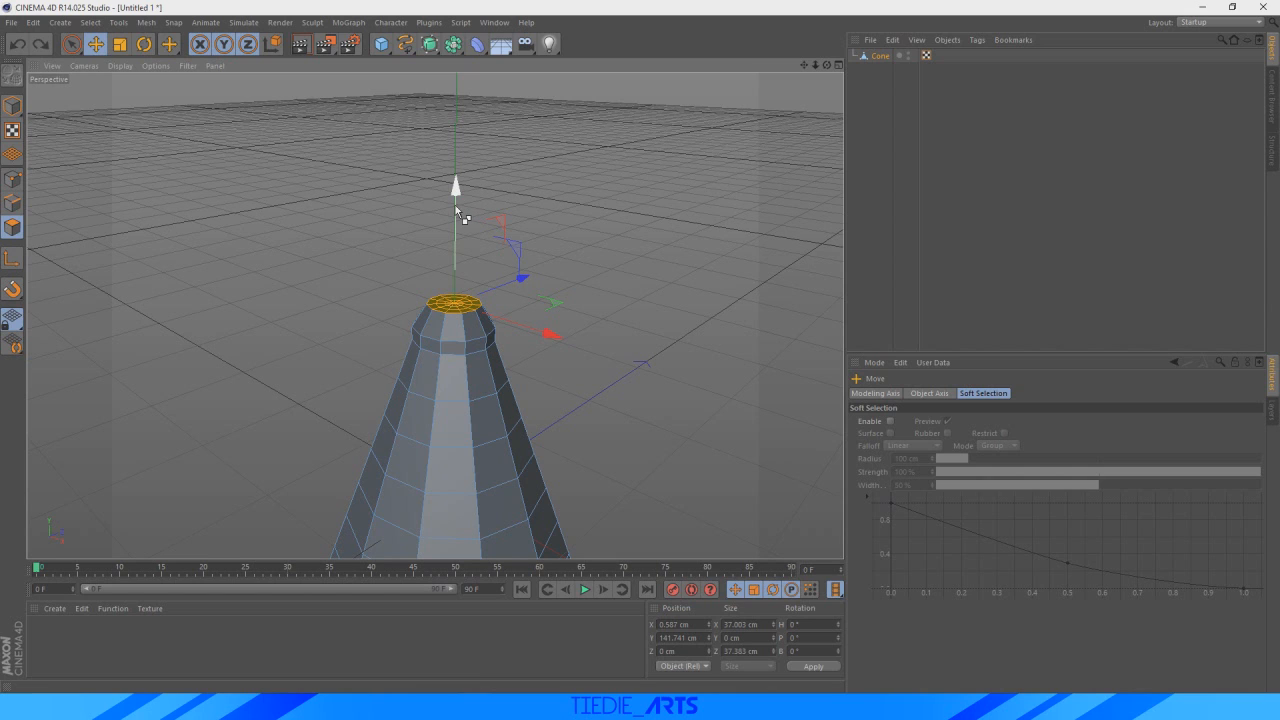
drag(455, 205, 465, 168)
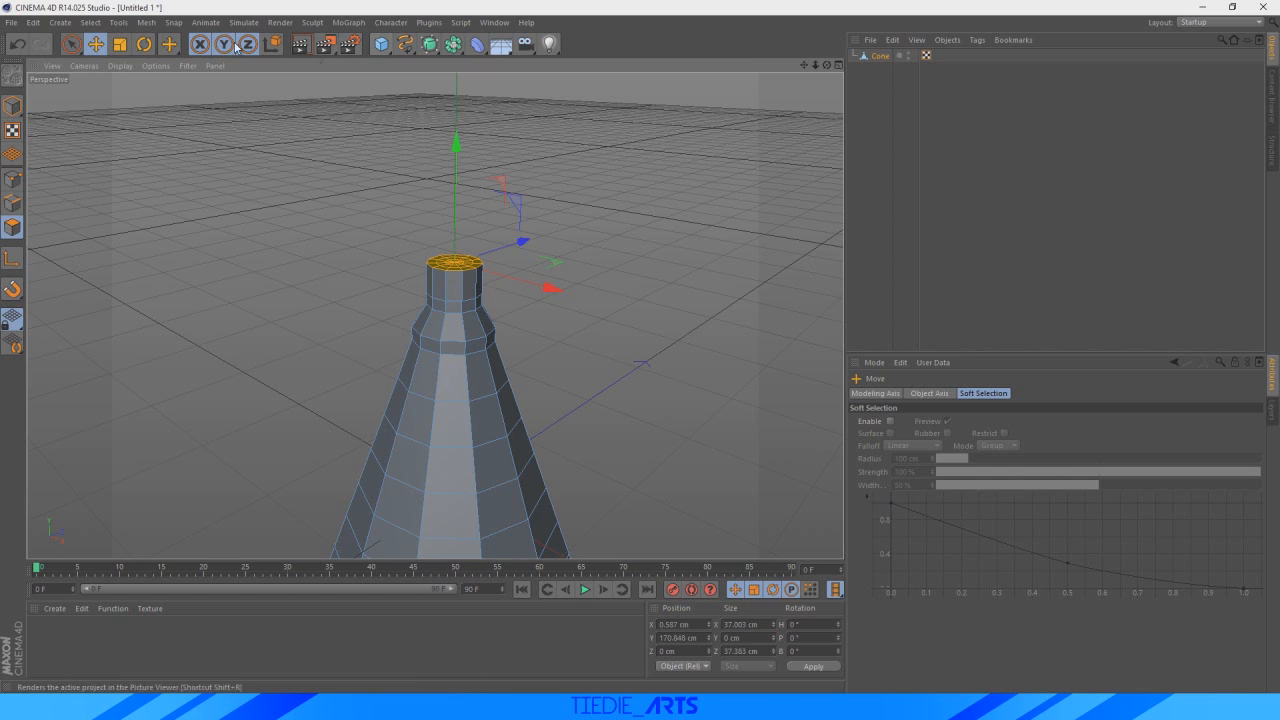
- Scale the new top cap evenly in X and Z to about 20 cm wide and compare the shape with the rocket reference
click(119, 44)
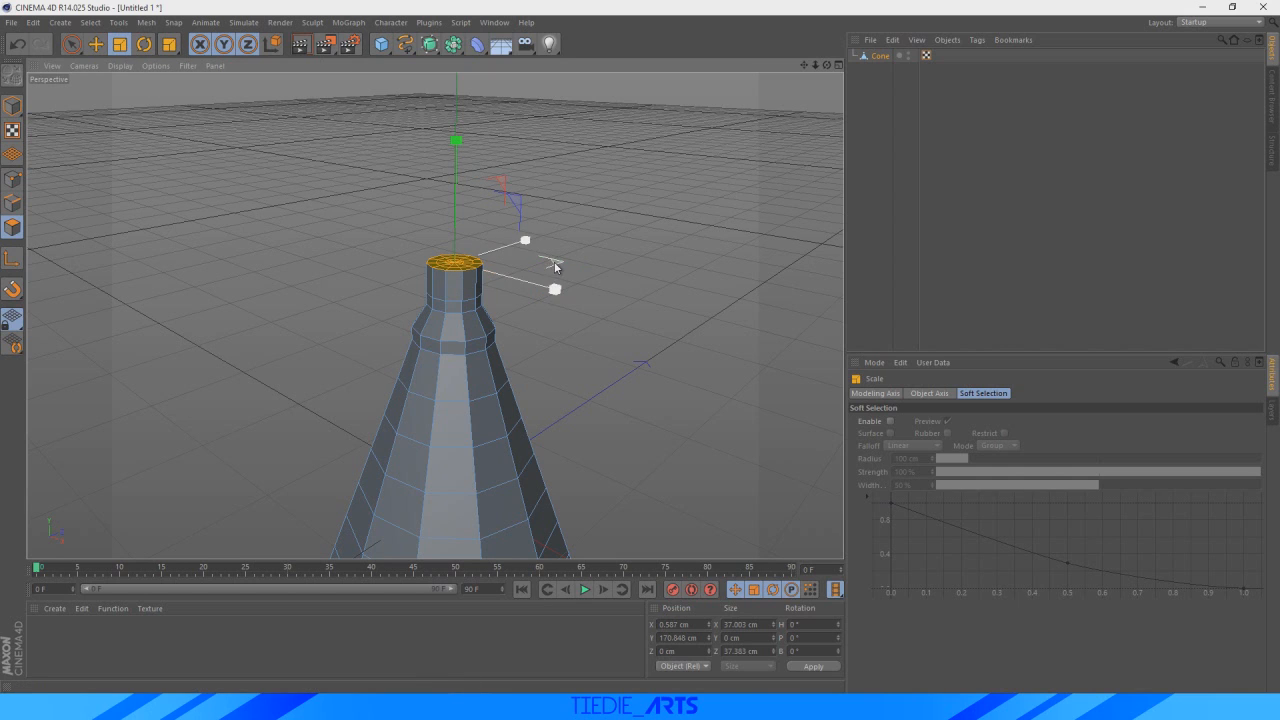
drag(555, 267, 254, 268)
drag(816, 65, 434, 316)
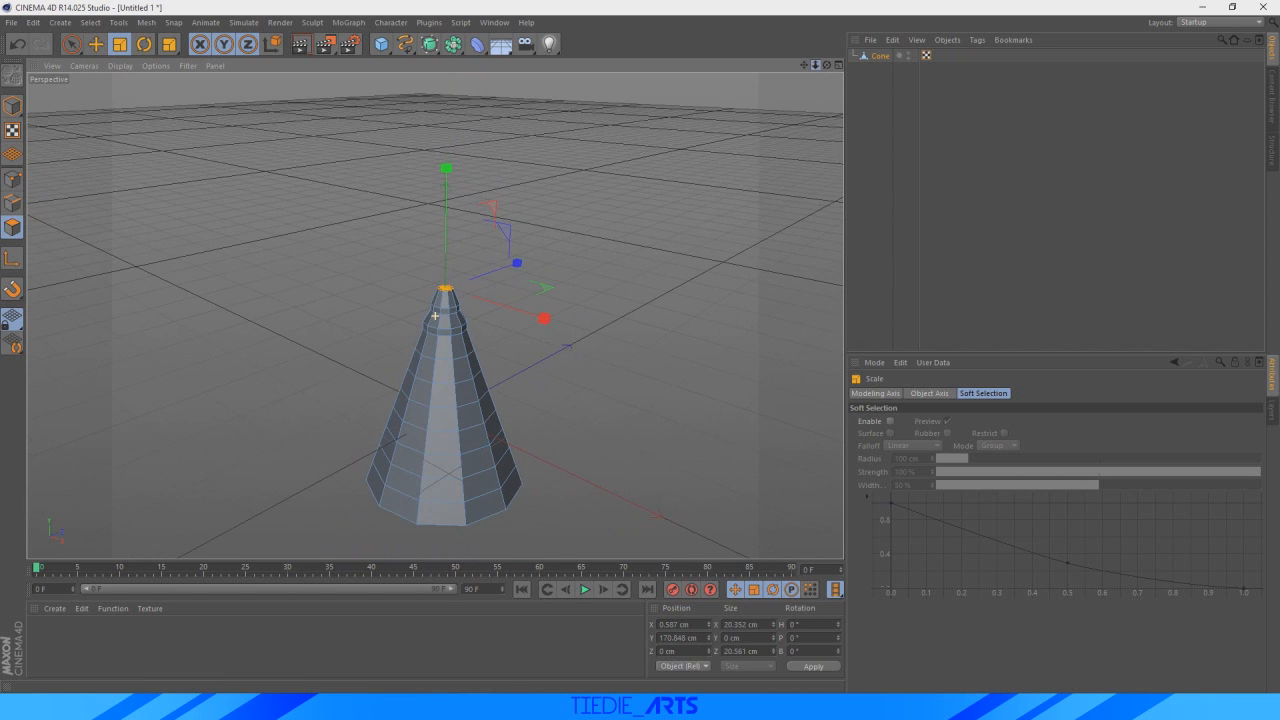
drag(805, 65, 638, 250)
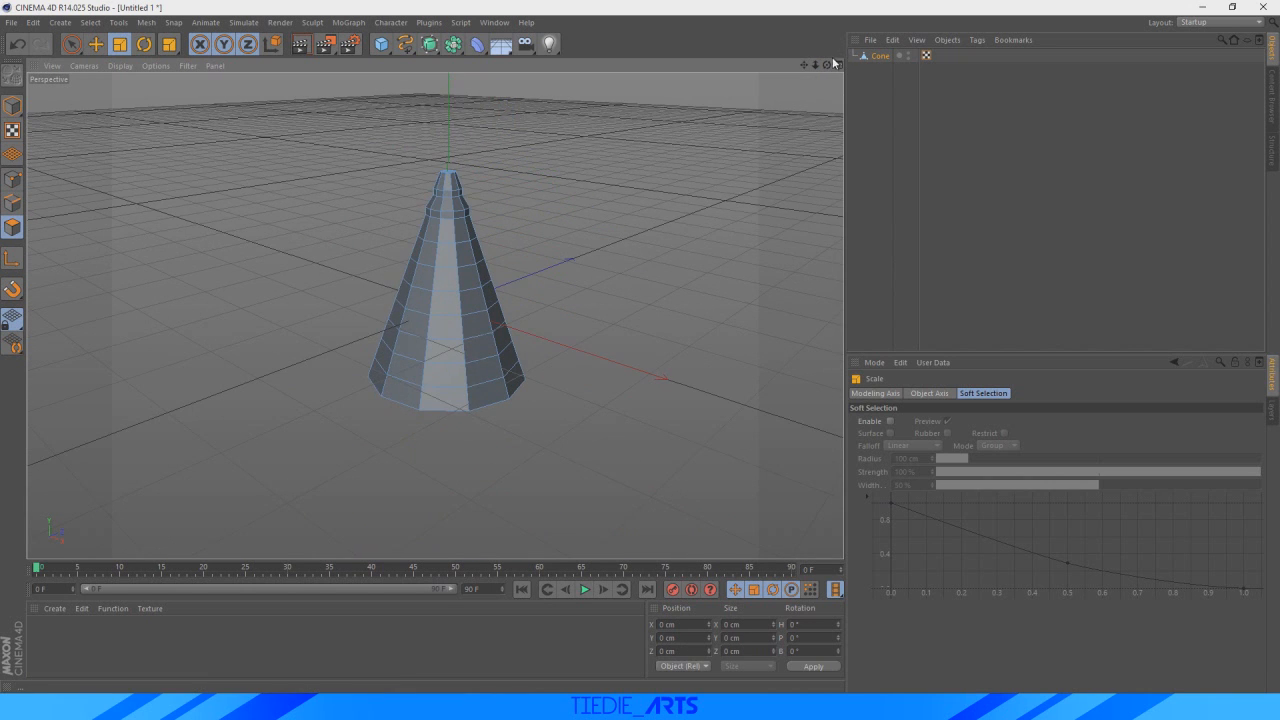
drag(826, 65, 756, 676)
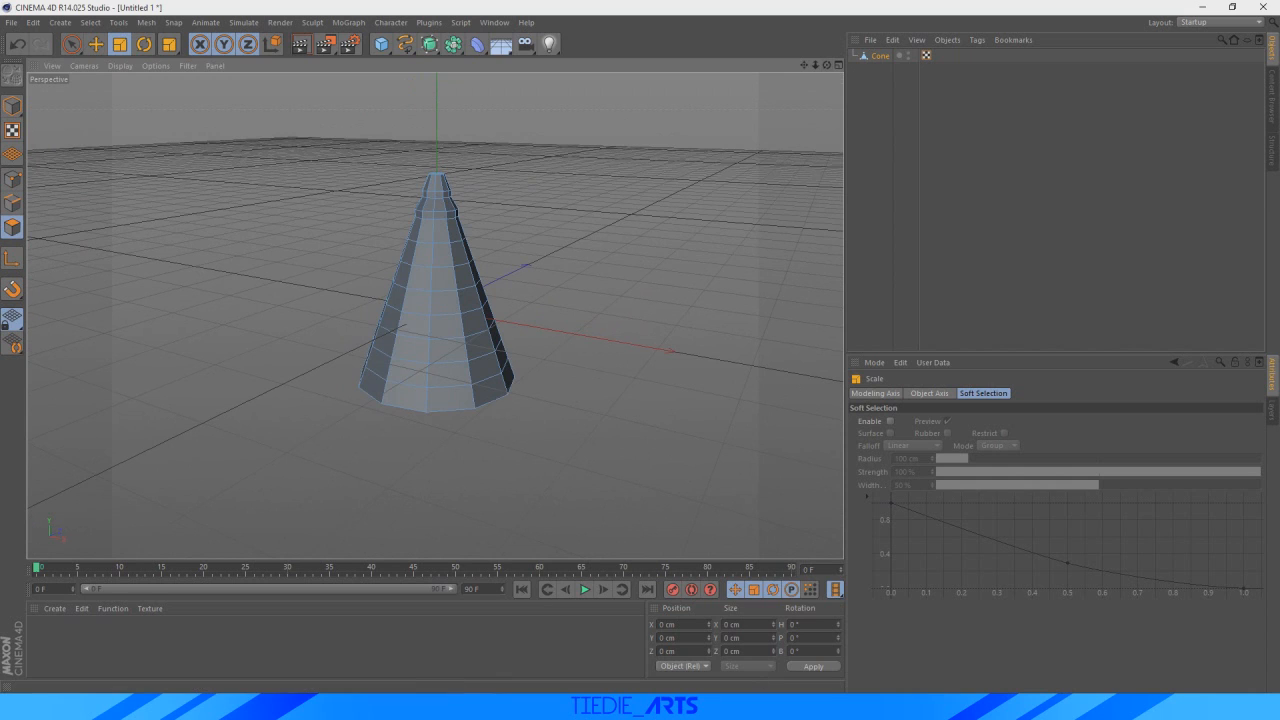
key(alt+Tab)
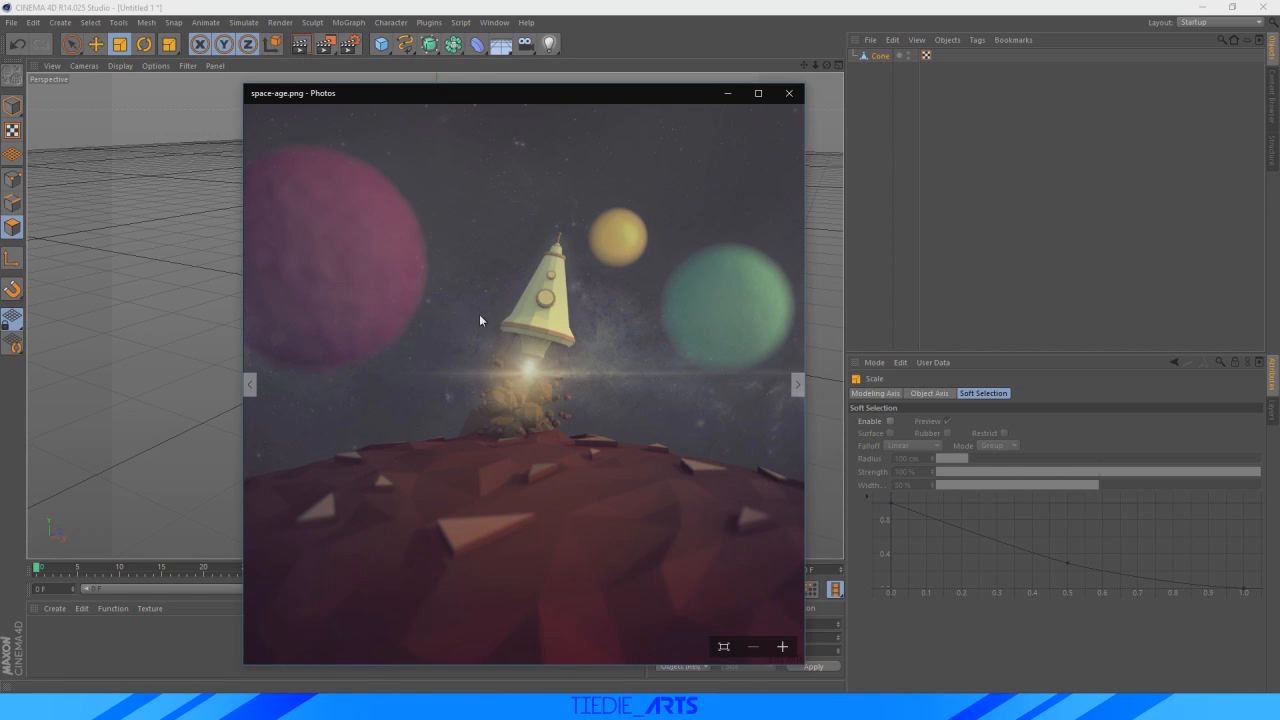
click(883, 258)
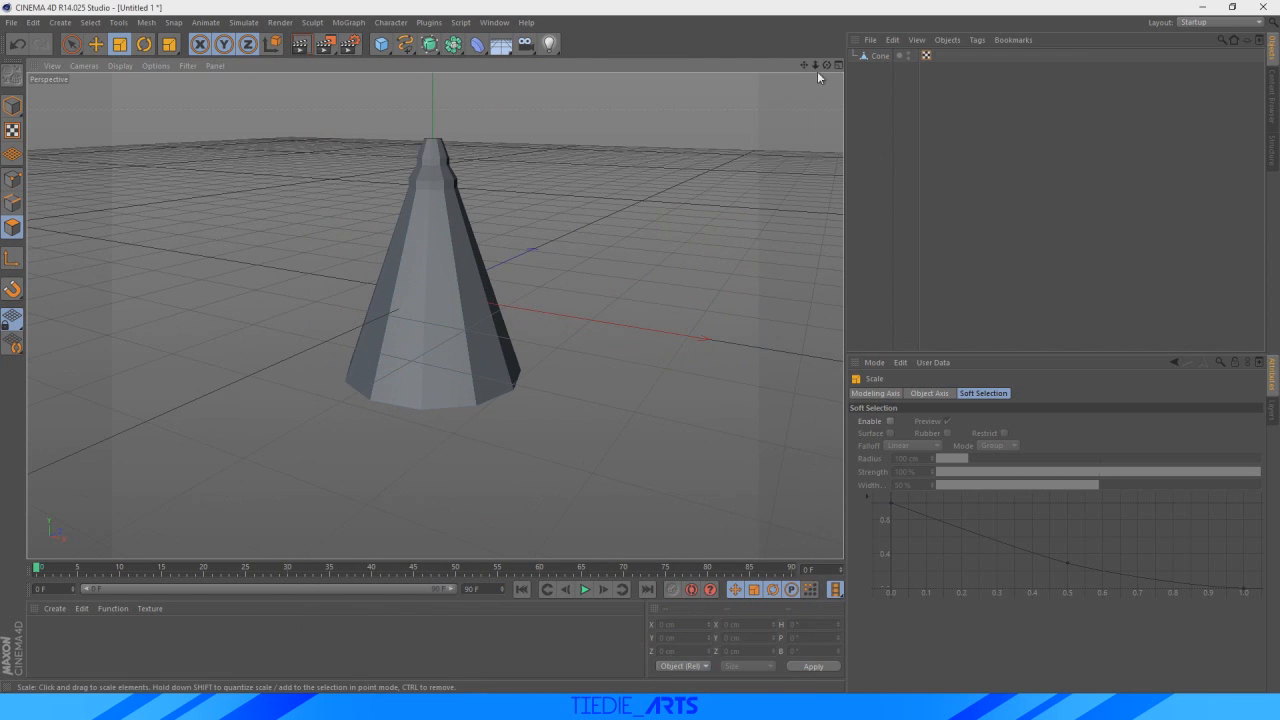
- Select the complete lowest band of side polygons around the cone's base with Live Selection
click(866, 57)
click(71, 43)
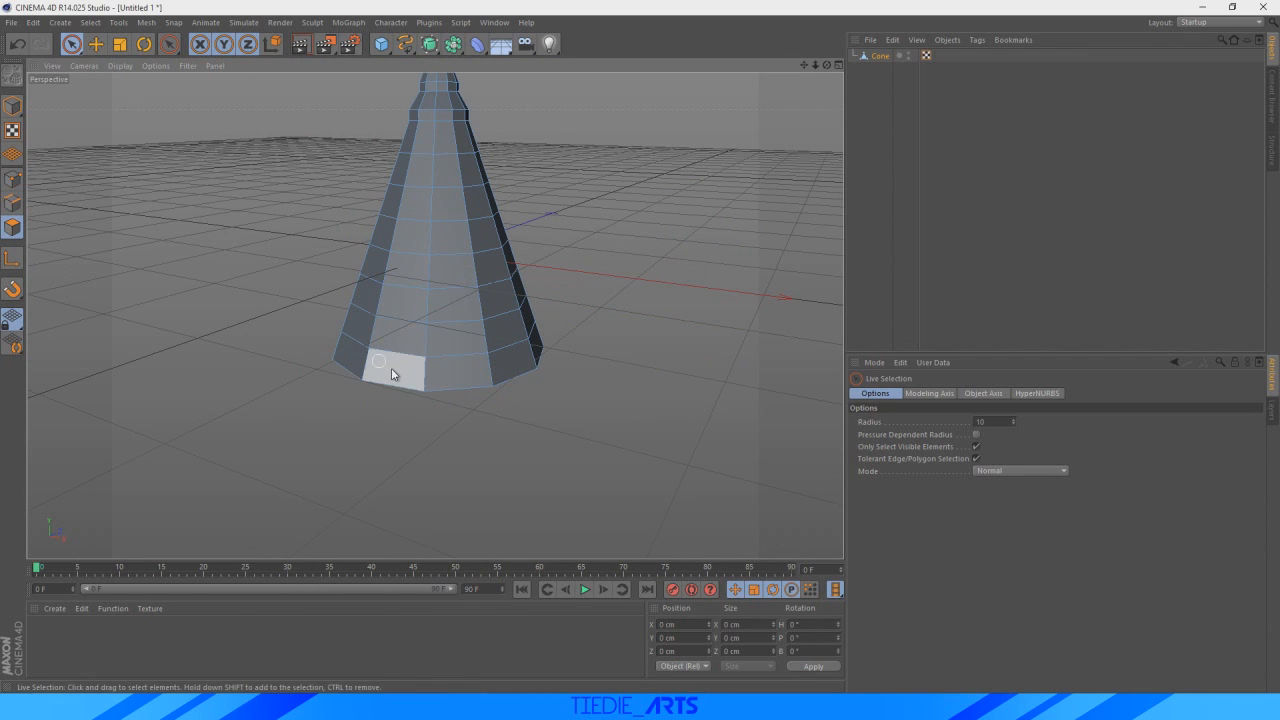
mouse_move(391, 368)
mouse_down()
mouse_move(345, 350)
mouse_move(407, 378)
mouse_up()
drag(500, 376, 508, 374)
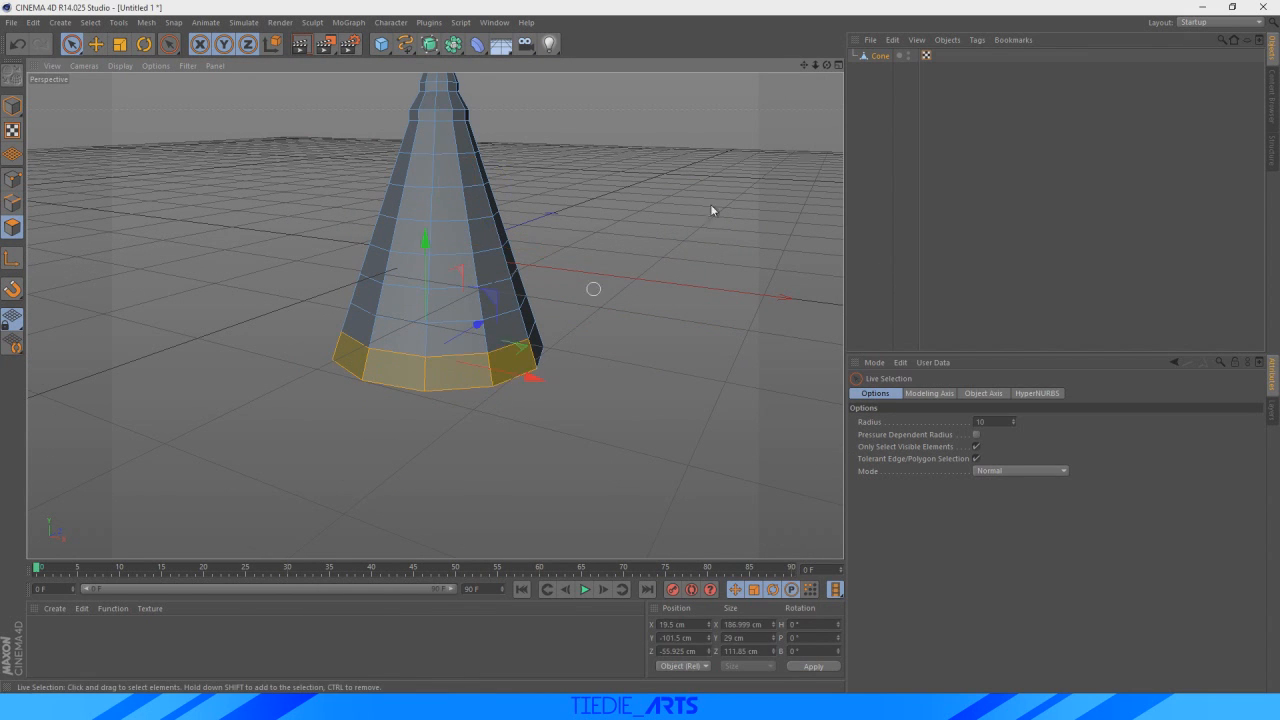
drag(828, 68, 457, 426)
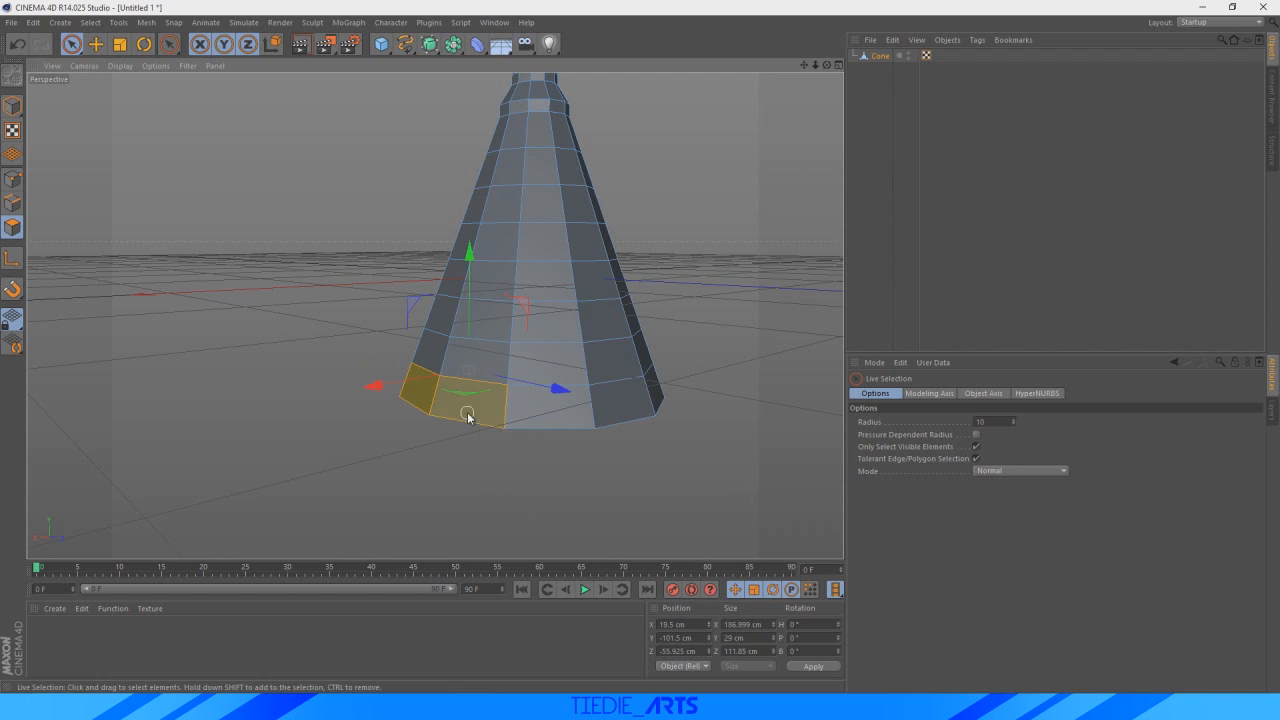
mouse_move(466, 414)
mouse_down()
mouse_move(643, 414)
mouse_move(652, 400)
mouse_up()
drag(828, 70, 430, 310)
shift+click(543, 462)
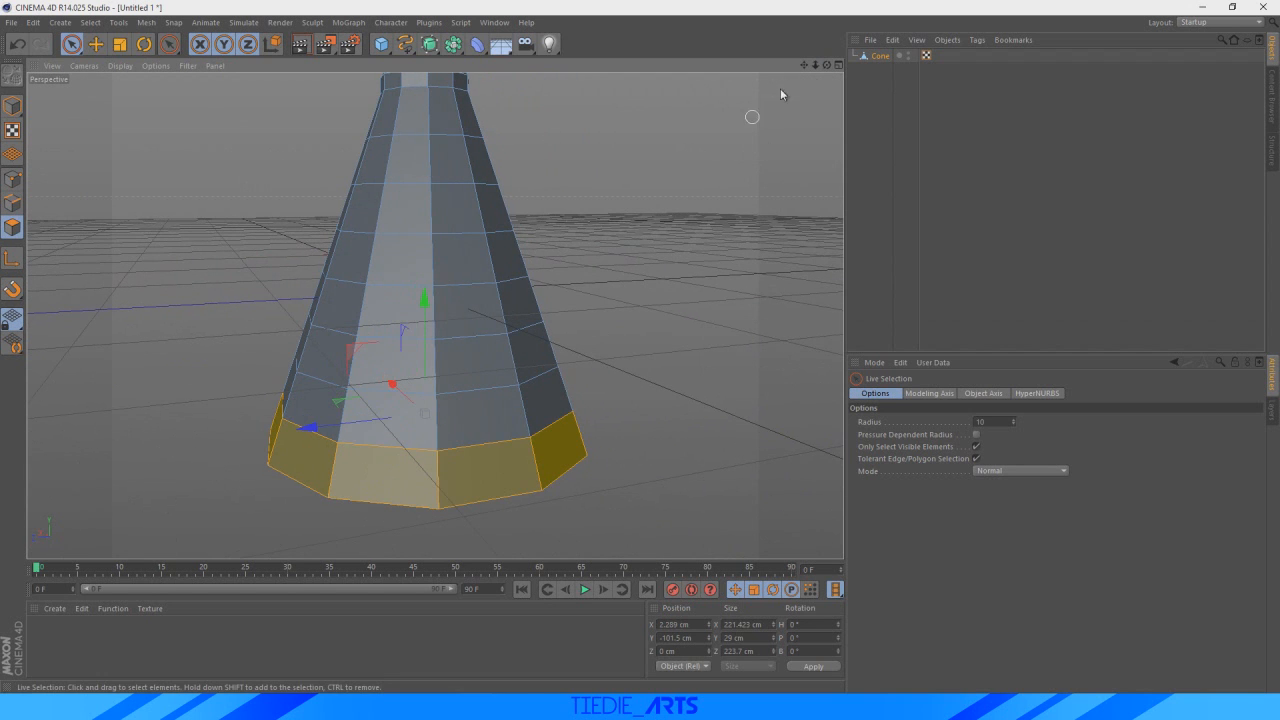
drag(826, 66, 434, 316)
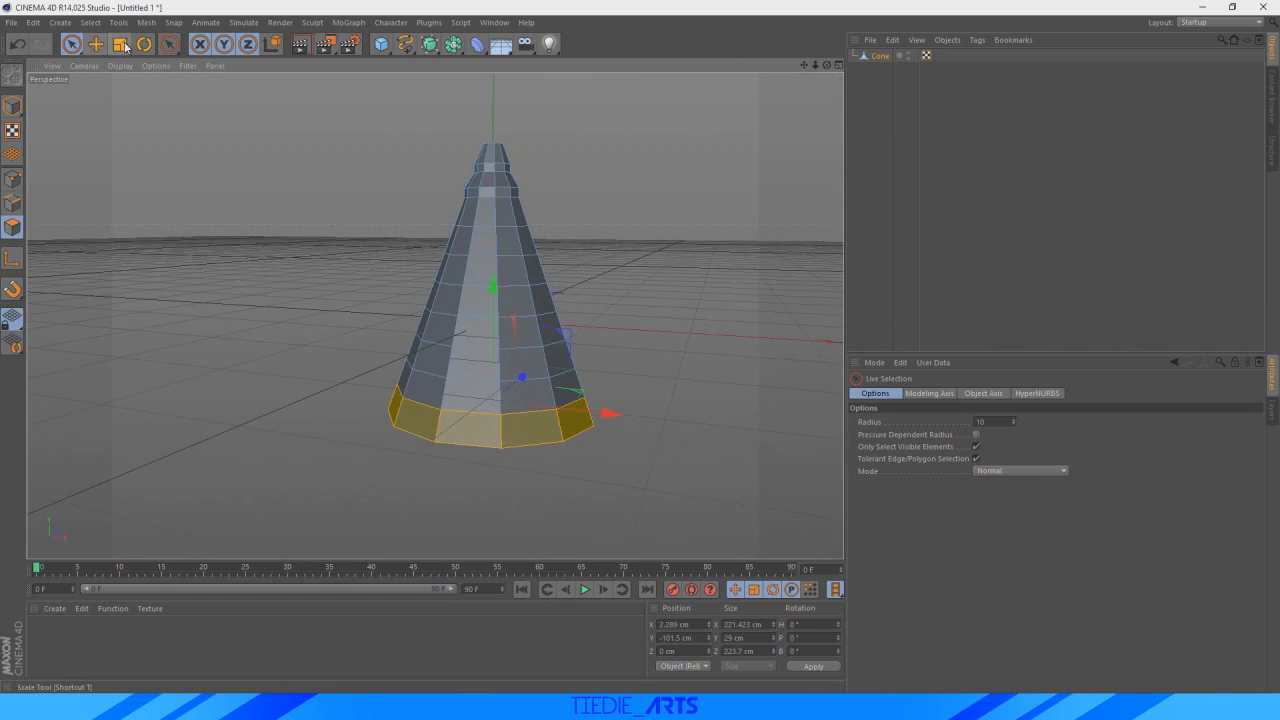
- Try to flare the selected base band to about 241 cm wide and move it down about 7 cm
click(120, 44)
alt+drag(646, 391, 659, 347)
drag(580, 365, 638, 361)
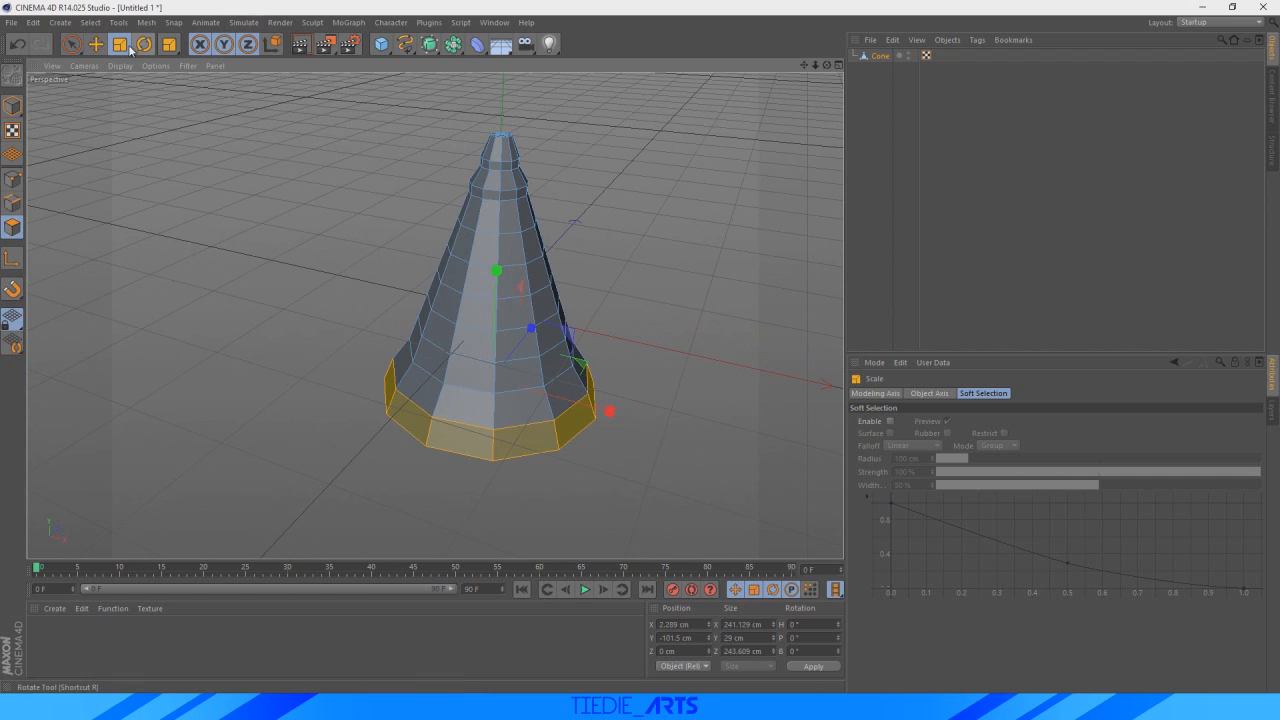
click(95, 44)
drag(497, 276, 497, 283)
drag(827, 65, 757, 592)
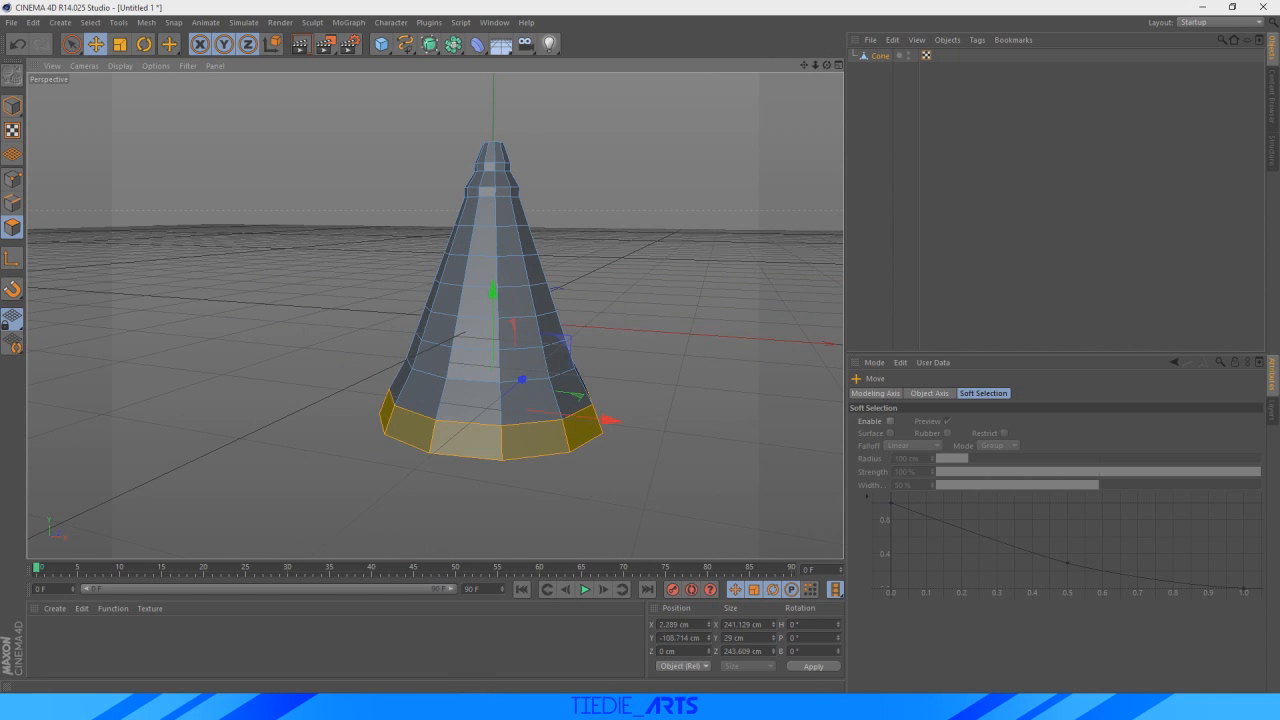
- Check the rocket reference and undo the last move and scaling of the base band
key(alt+Tab)
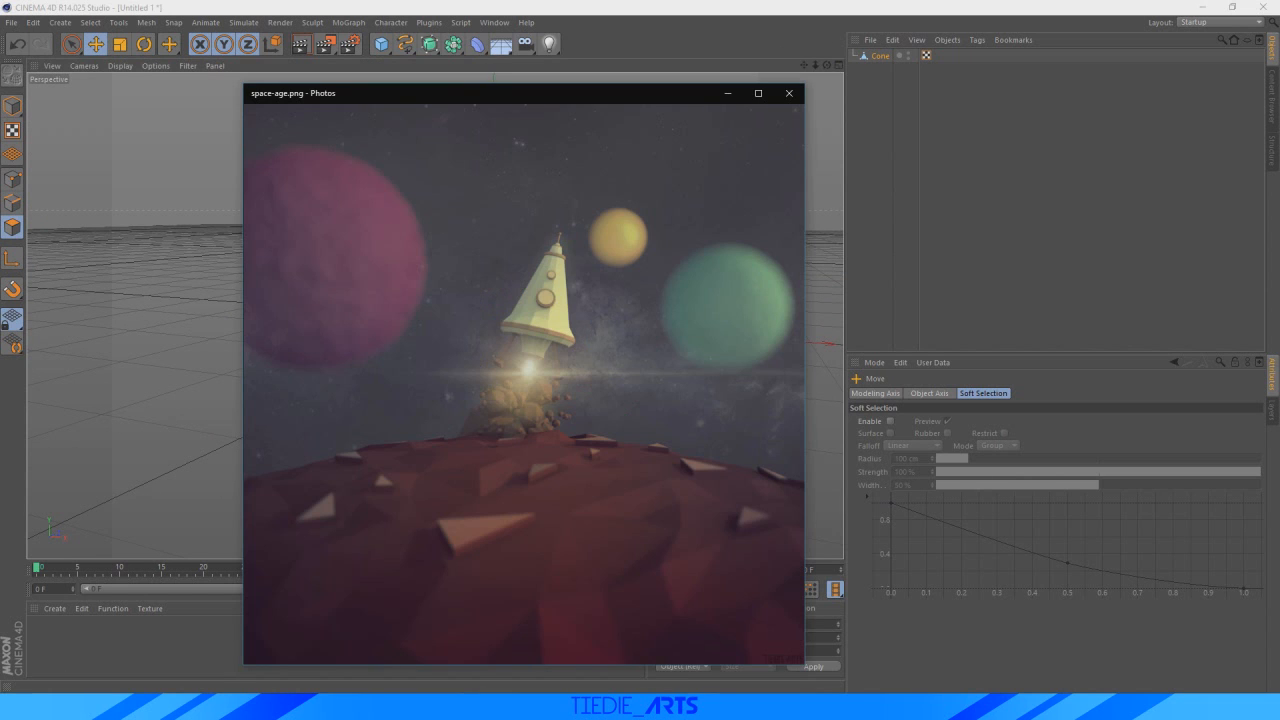
key(alt+Tab)
drag(804, 66, 826, 170)
key(ctrl+z)
key(ctrl+z)
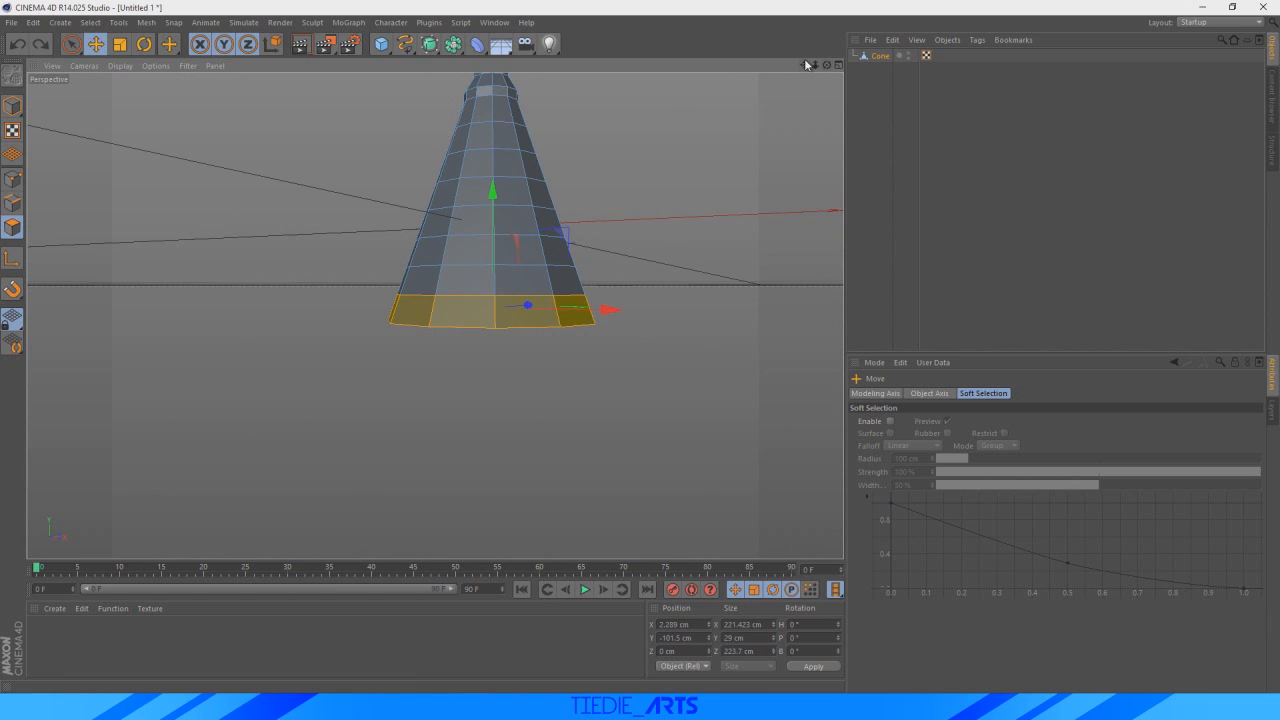
- Add the complete lower trim band around the cone's tip to the base band selection with Live Selection
drag(805, 64, 752, 302)
scroll(420, 326, up, 4)
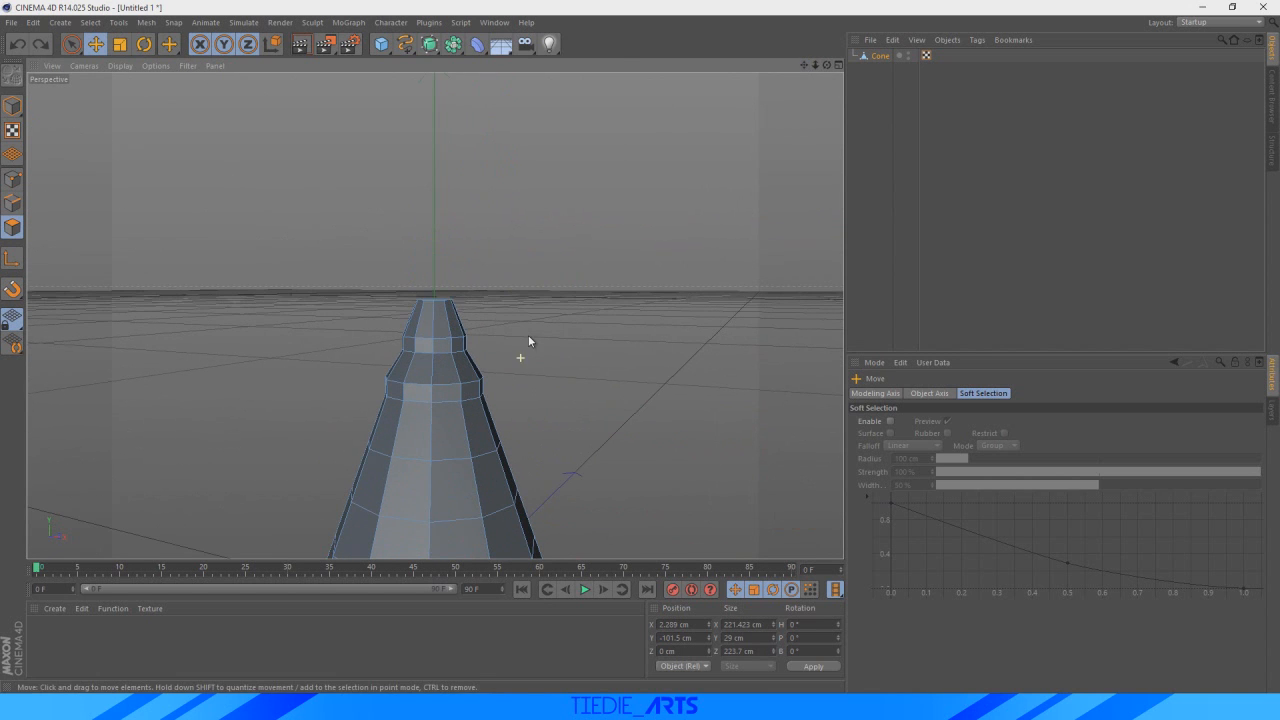
drag(805, 65, 832, 20)
scroll(454, 194, up, 3)
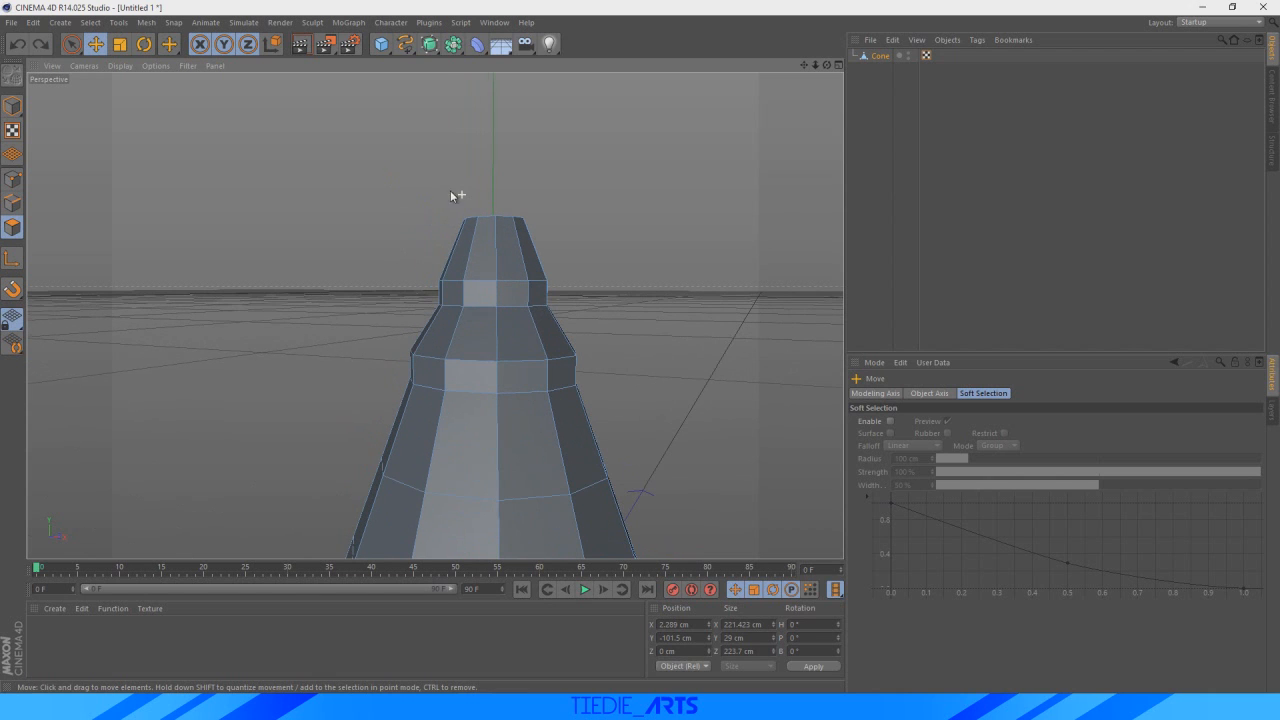
click(71, 44)
click(452, 376)
mouse_move(452, 376)
mouse_down()
mouse_move(546, 369)
mouse_move(594, 339)
mouse_up()
drag(828, 70, 503, 294)
drag(491, 371, 503, 375)
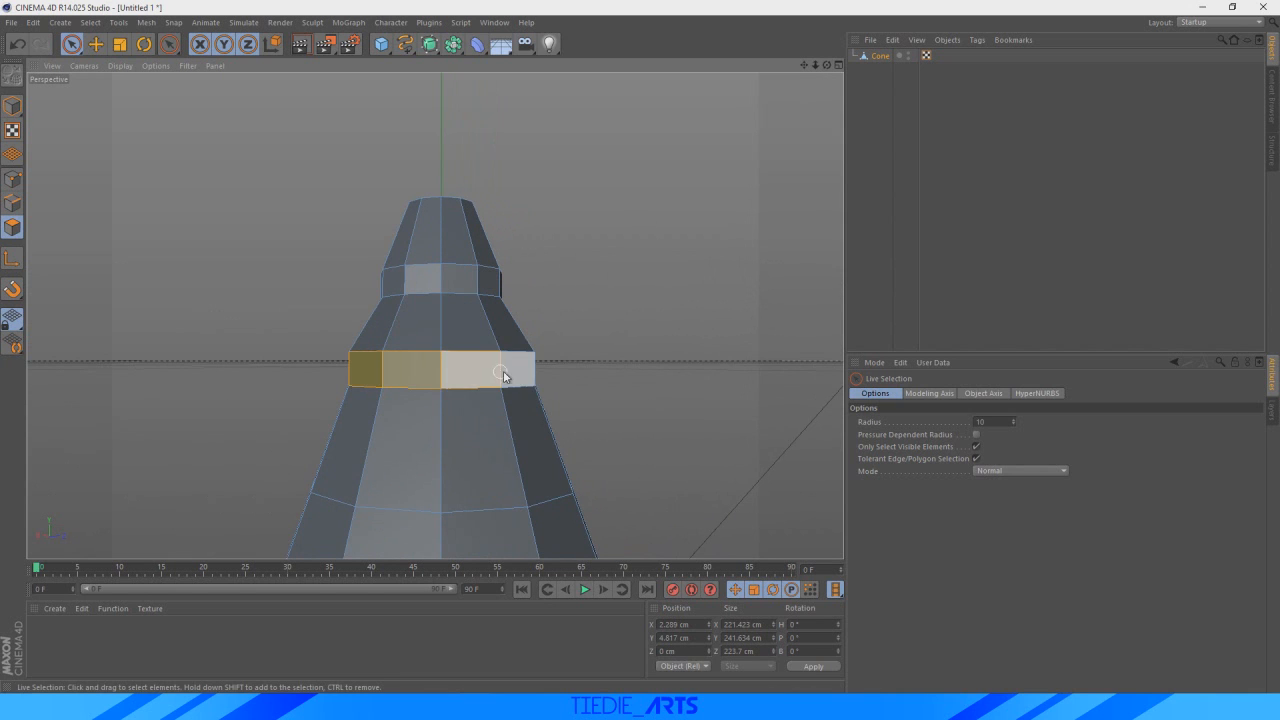
drag(827, 66, 330, 290)
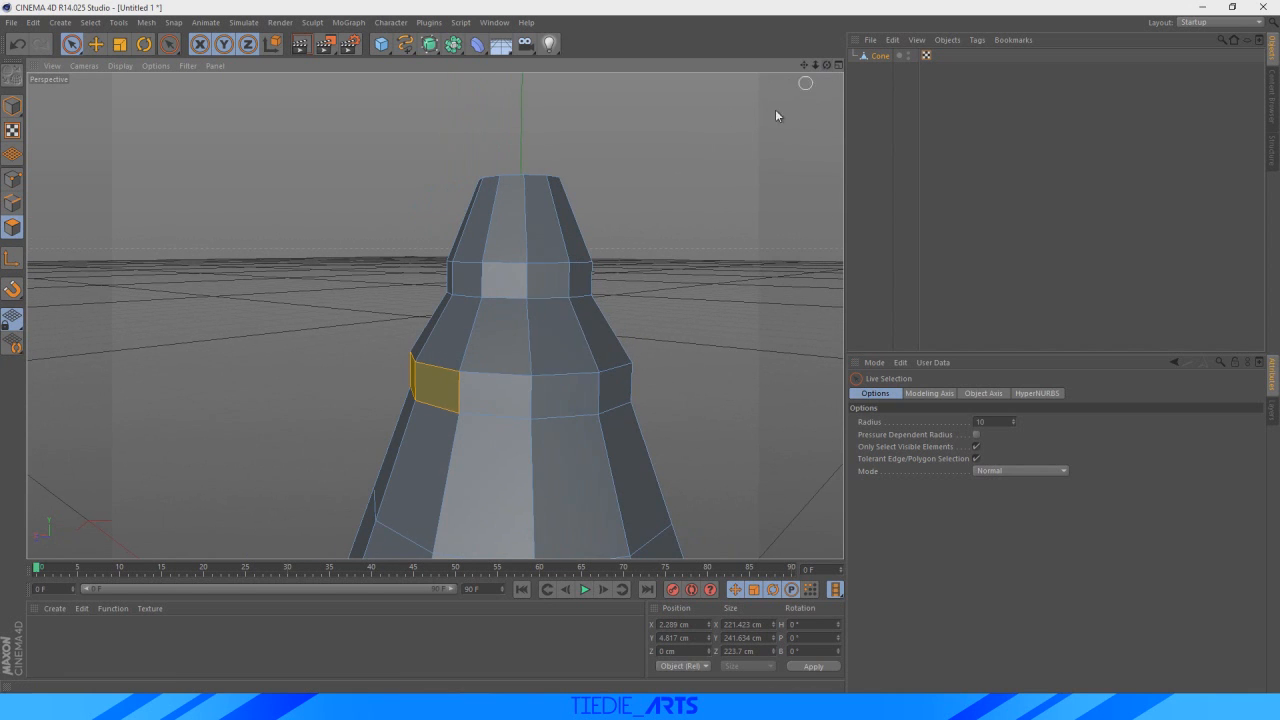
mouse_move(506, 397)
mouse_down()
mouse_move(580, 394)
mouse_move(651, 329)
mouse_move(615, 385)
mouse_up()
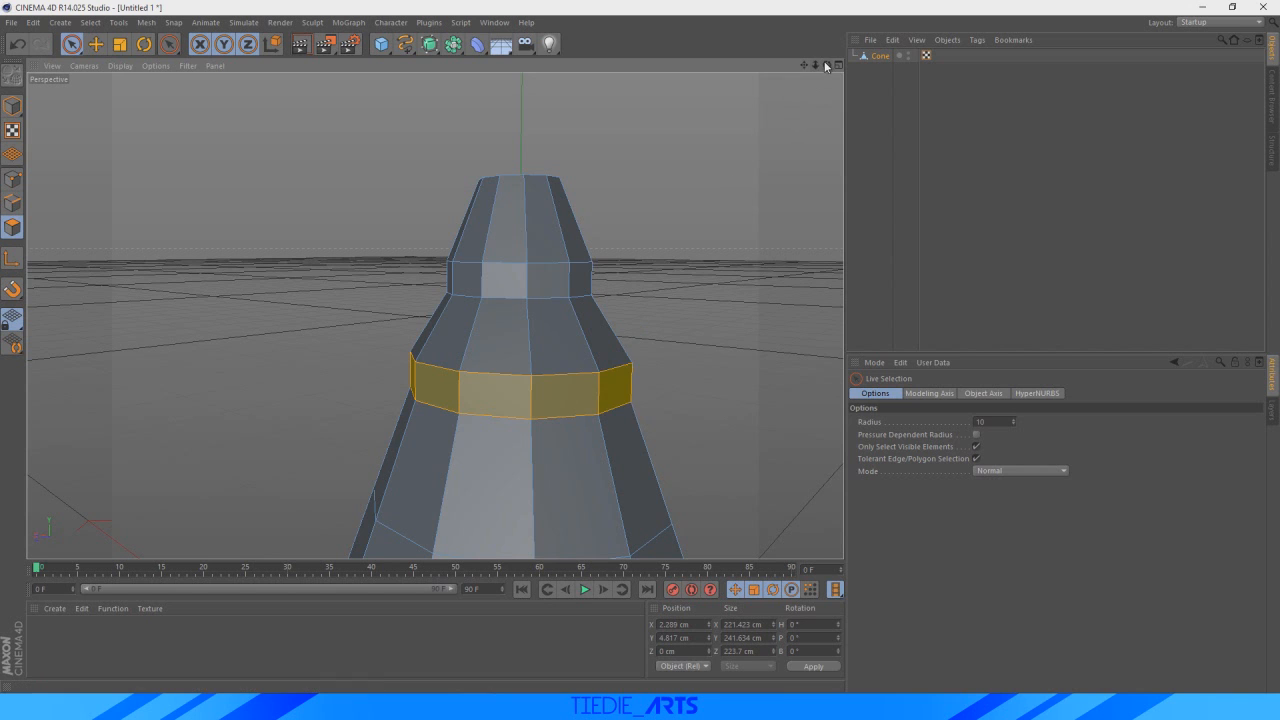
mouse_move(827, 66)
mouse_down()
mouse_move(434, 316)
mouse_move(330, 260)
mouse_up()
shift+drag(339, 408, 469, 417)
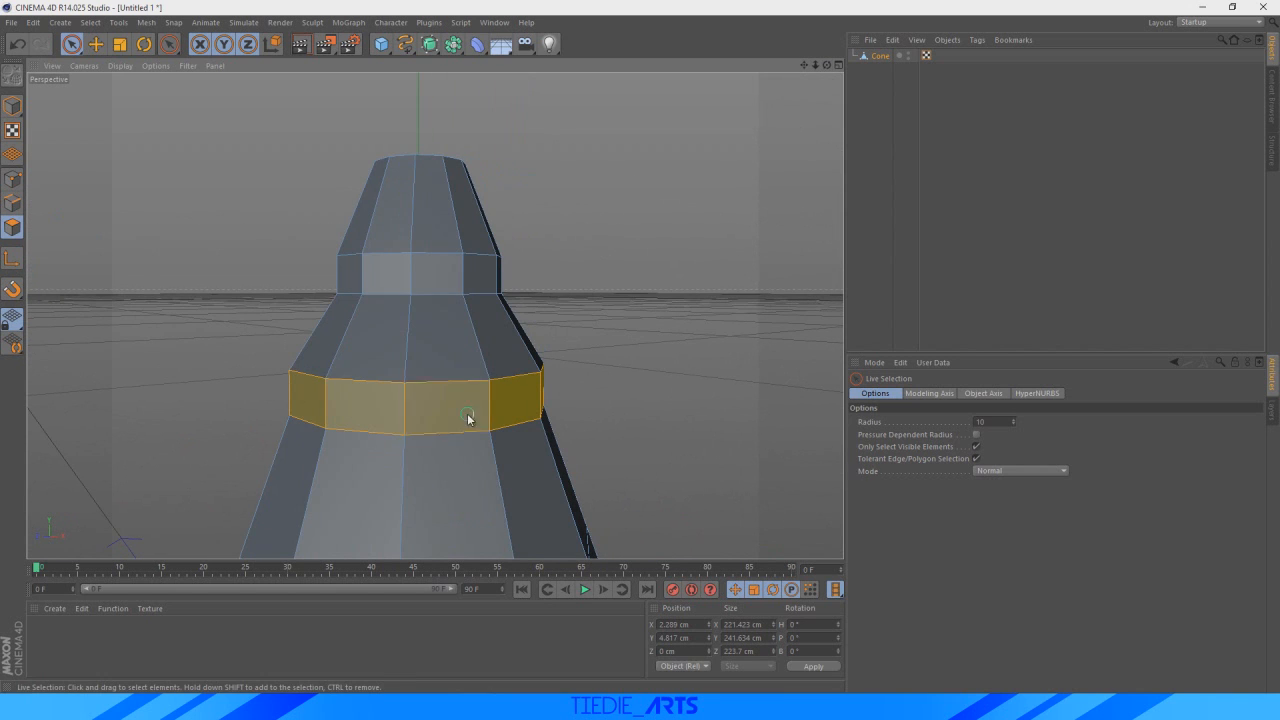
- Add all polygons of the upper trim band around the cone's tip to the selection
shift+click(393, 272)
shift+drag(393, 272, 471, 271)
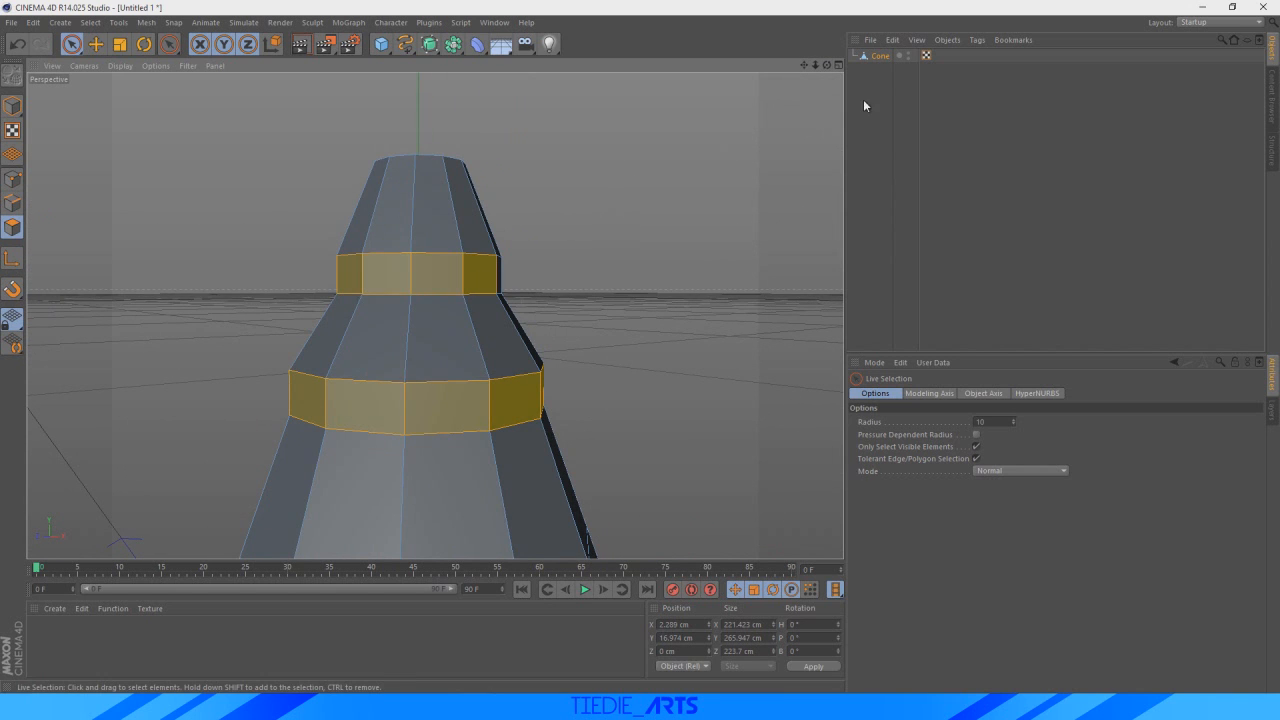
drag(830, 66, 784, 88)
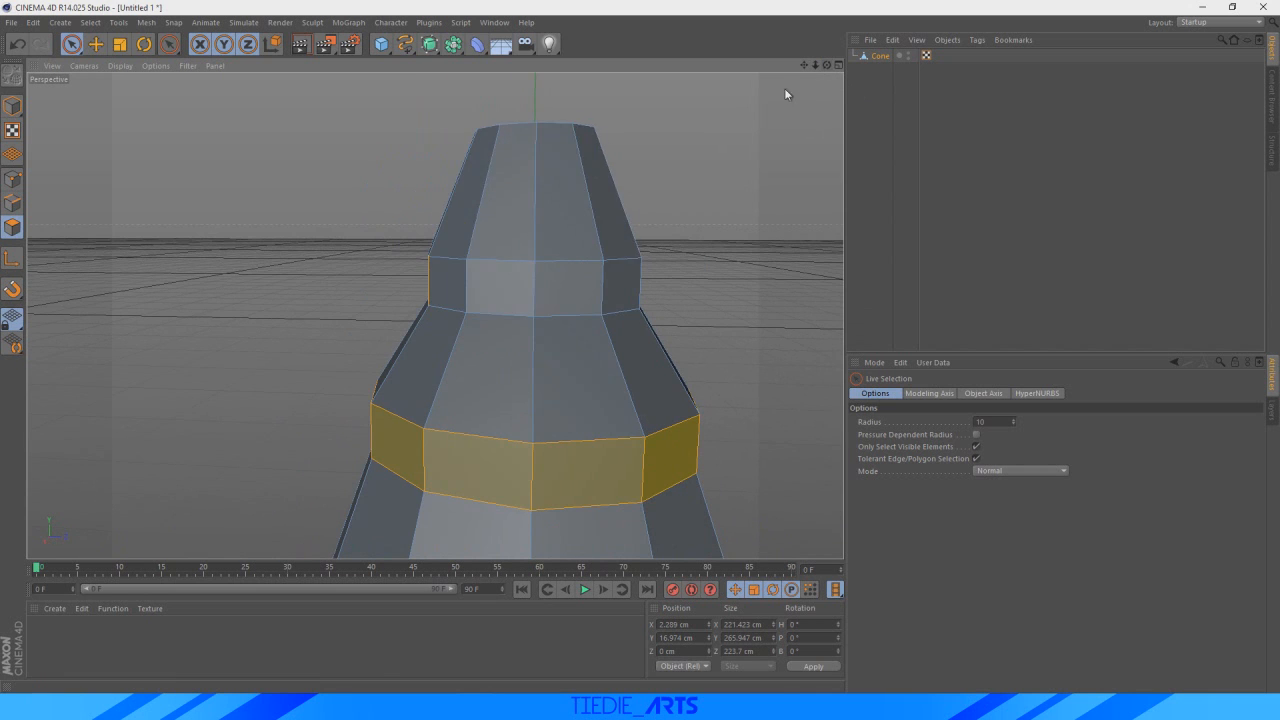
shift+click(610, 287)
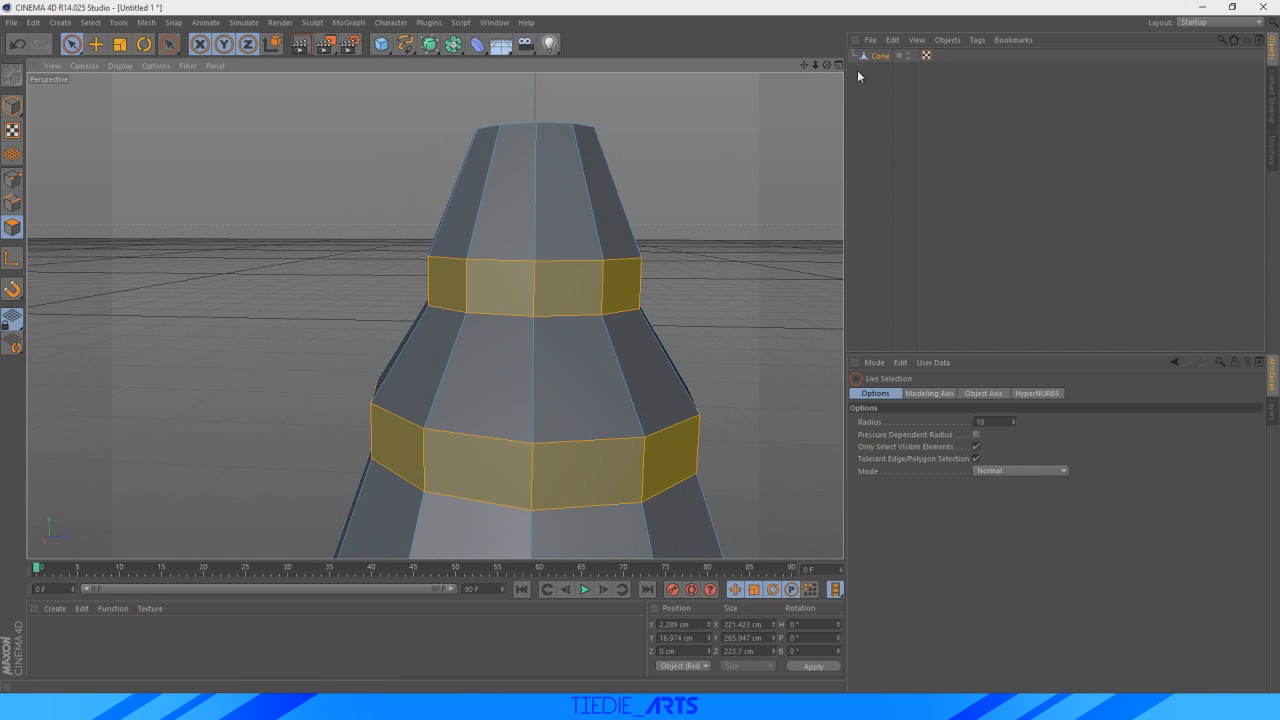
drag(828, 71, 814, 79)
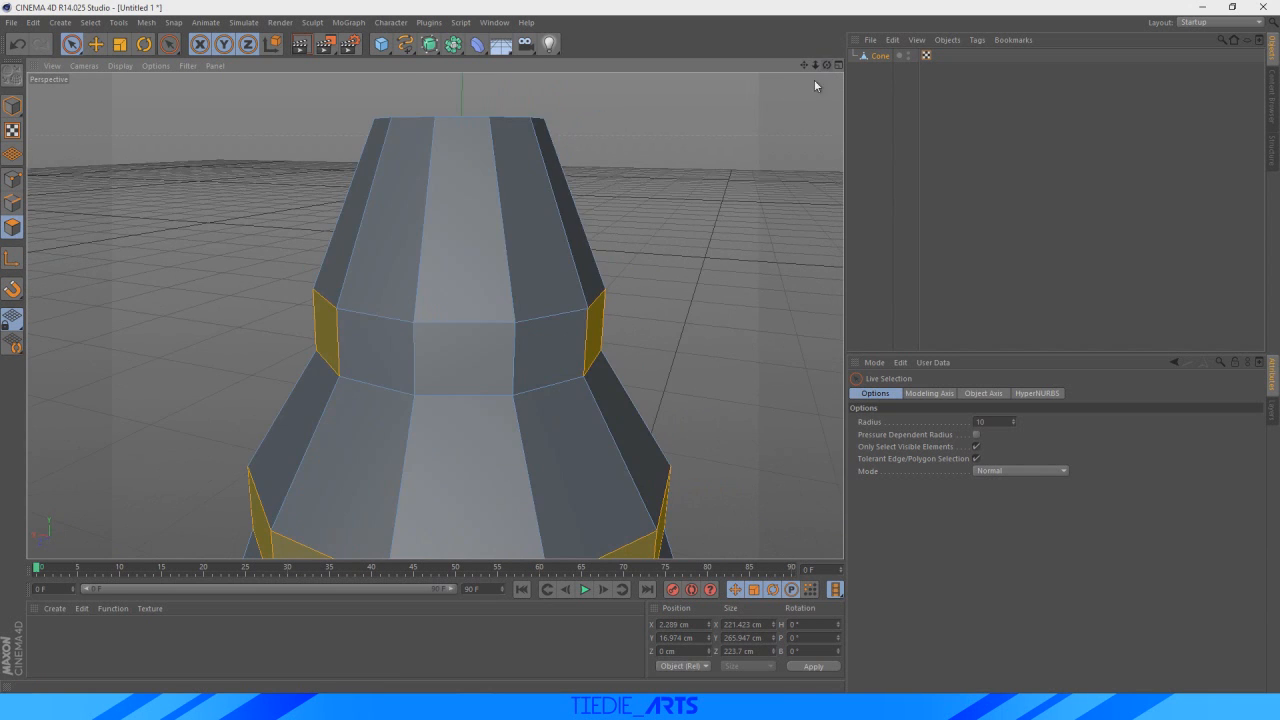
shift+click(371, 349)
shift+click(482, 358)
shift+click(543, 356)
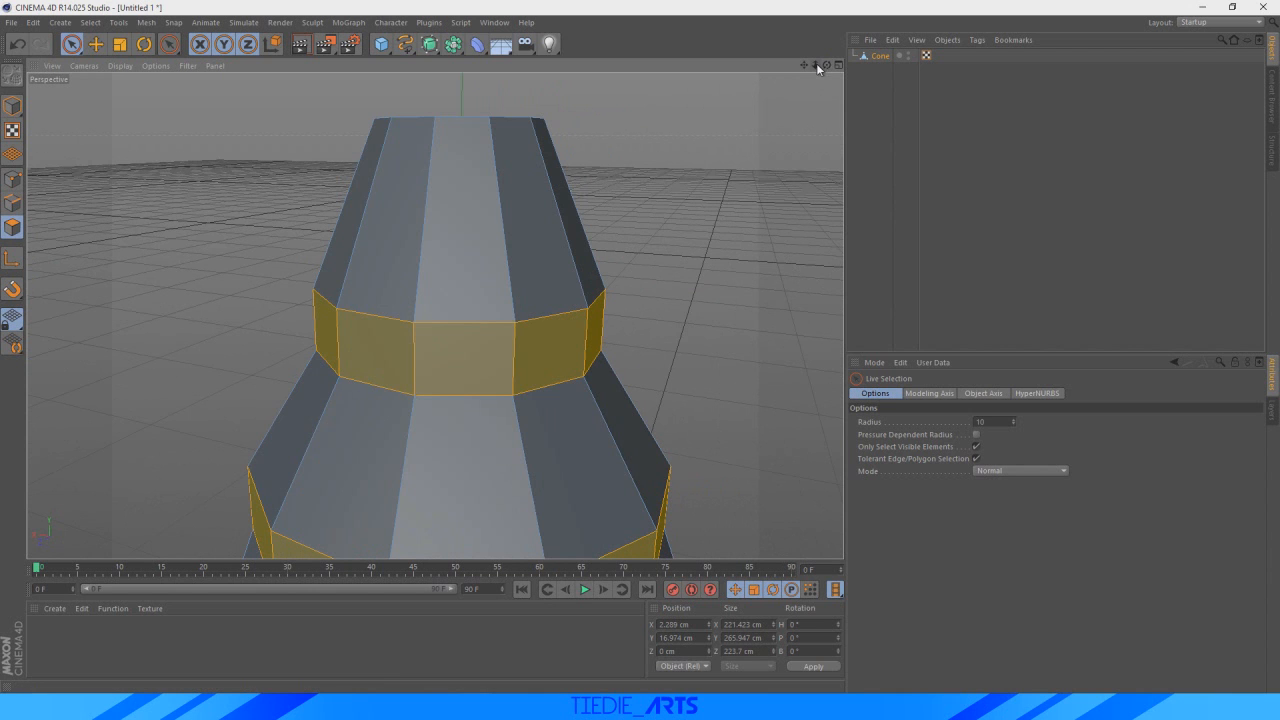
- Bevel the three selected bands with an extrusion and inner offset of about 2.7 cm
mouse_move(815, 65)
mouse_down()
mouse_move(760, 66)
mouse_move(808, 65)
mouse_move(760, 66)
mouse_move(630, 190)
mouse_move(434, 316)
mouse_up()
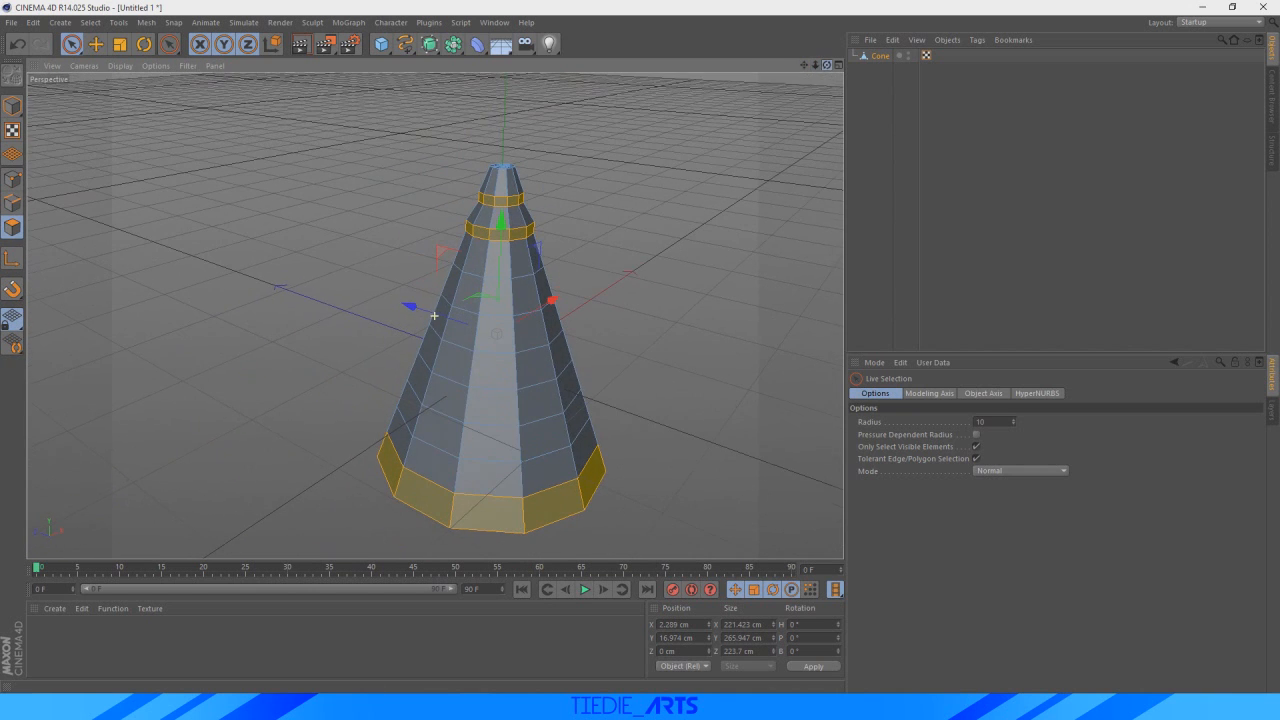
right_click(555, 507)
click(600, 386)
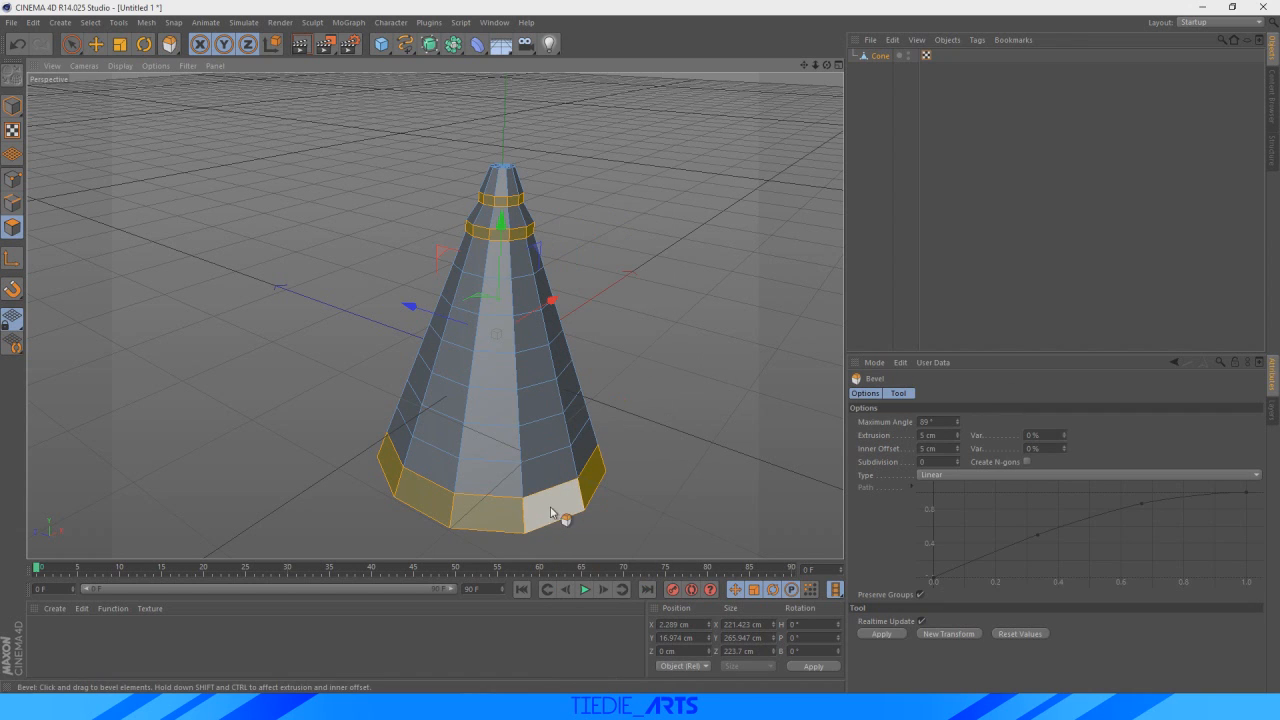
mouse_move(600, 386)
mouse_down()
mouse_move(644, 386)
mouse_move(621, 386)
mouse_up()
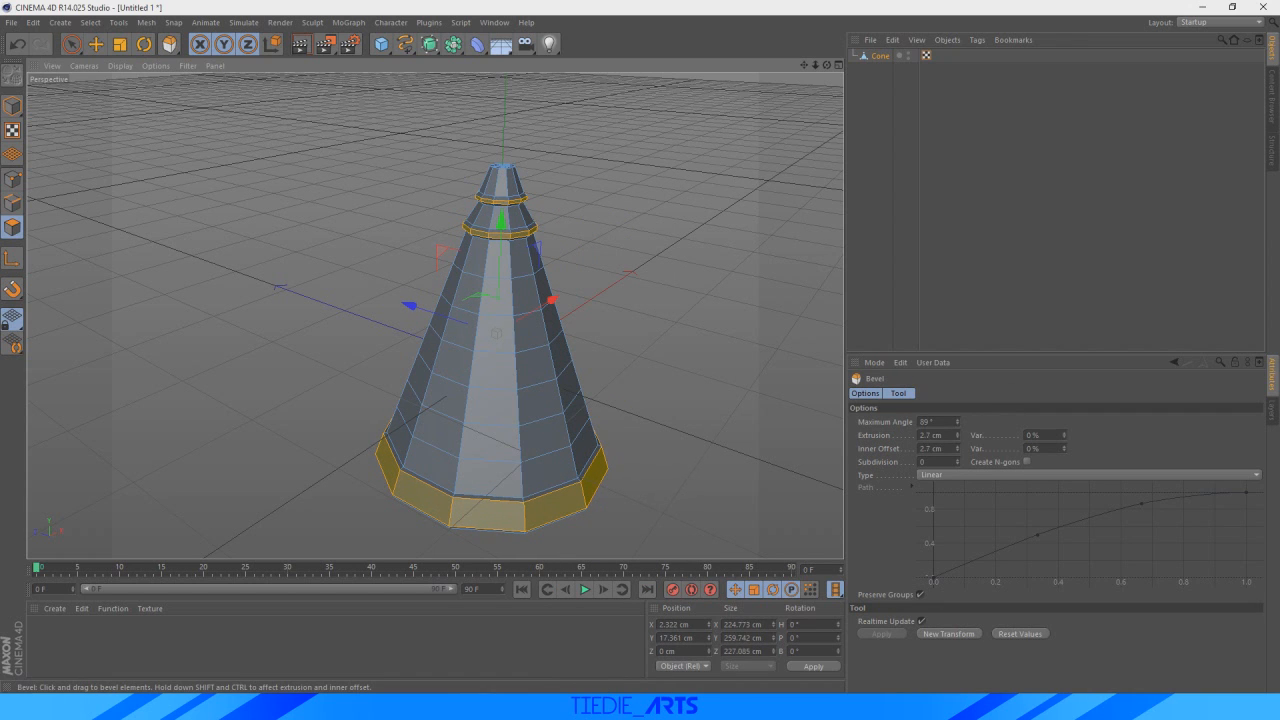
- Examine the beveled tip and base bands, clear the object selection and compare the shape with the rocket reference
drag(808, 64, 700, 72)
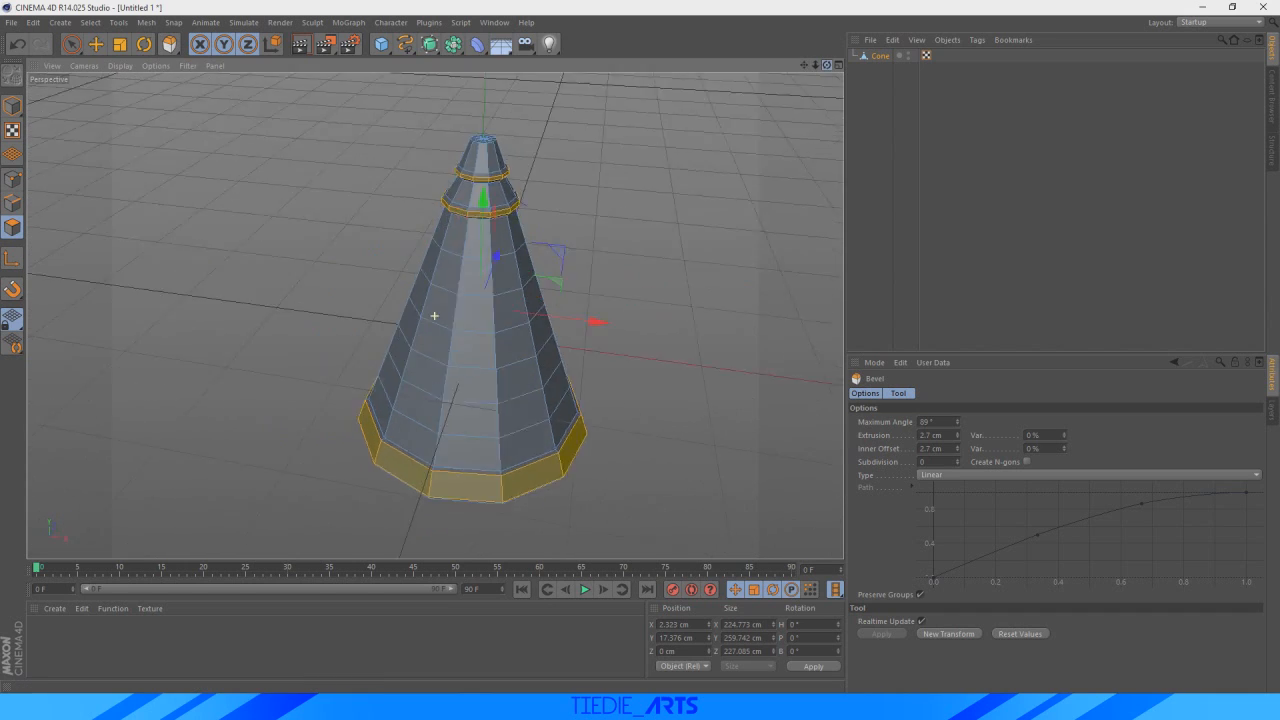
scroll(573, 260, up, 5)
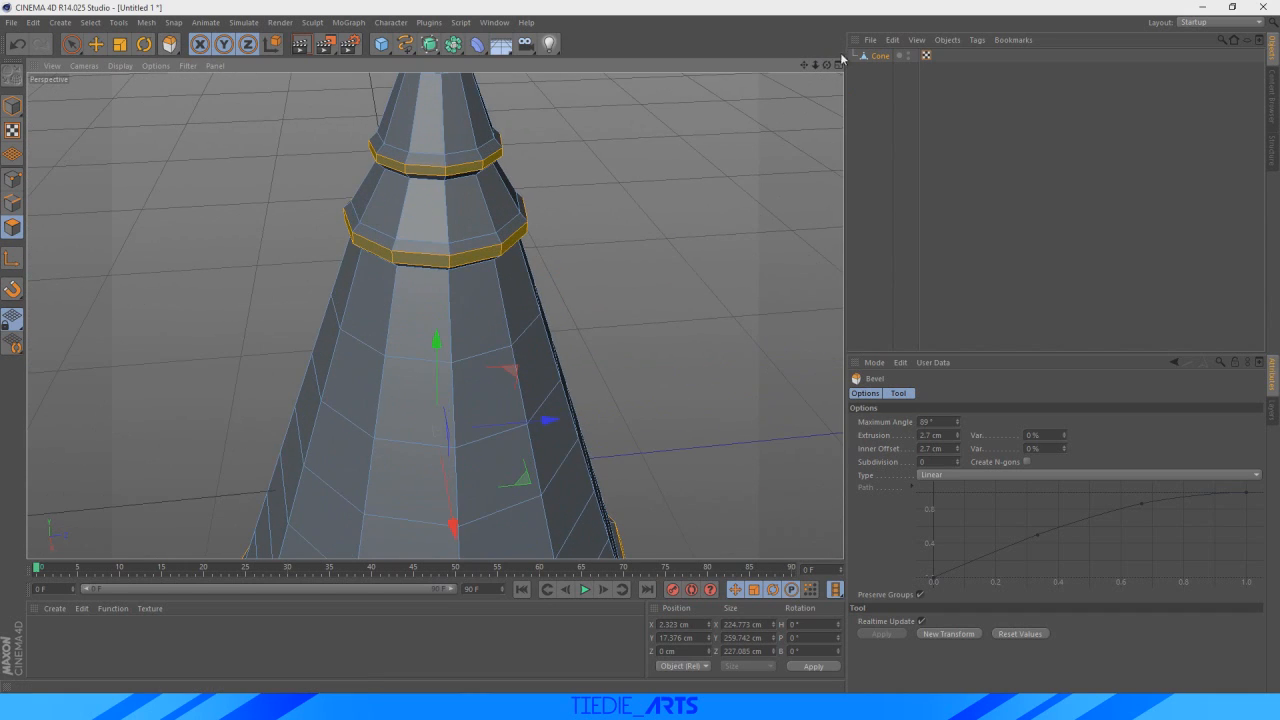
drag(828, 66, 950, 30)
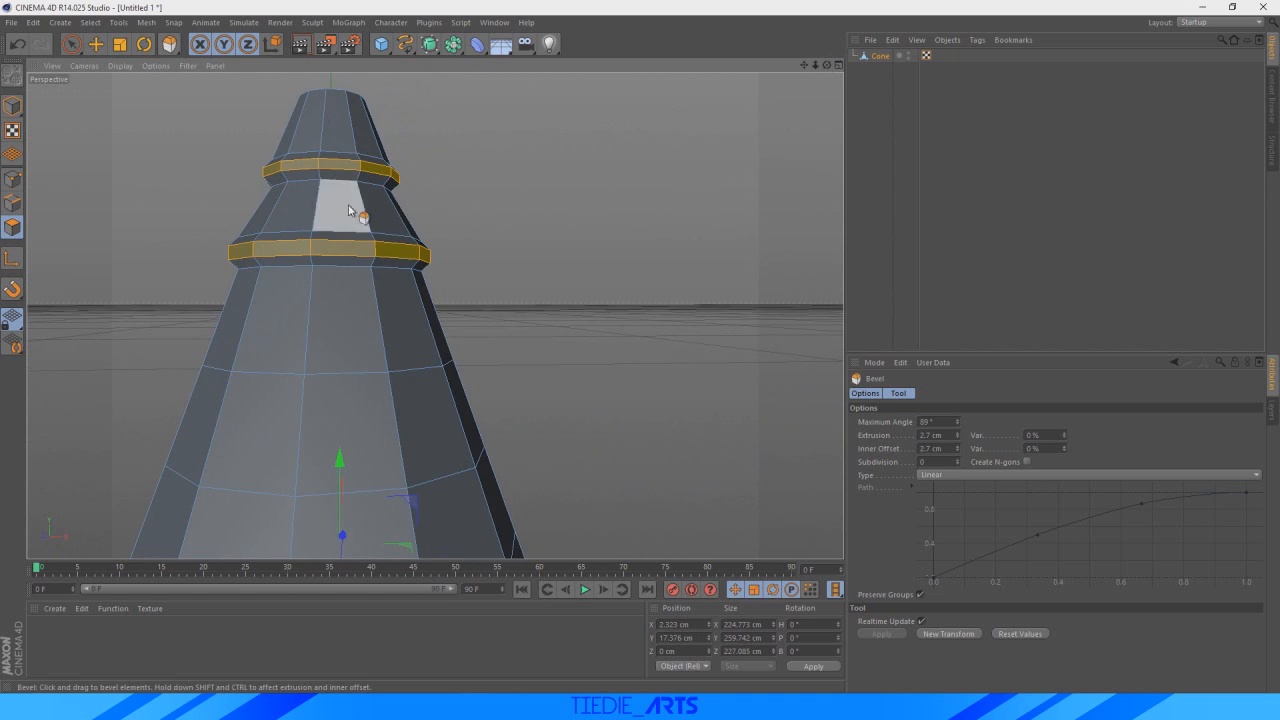
scroll(333, 300, down, 3)
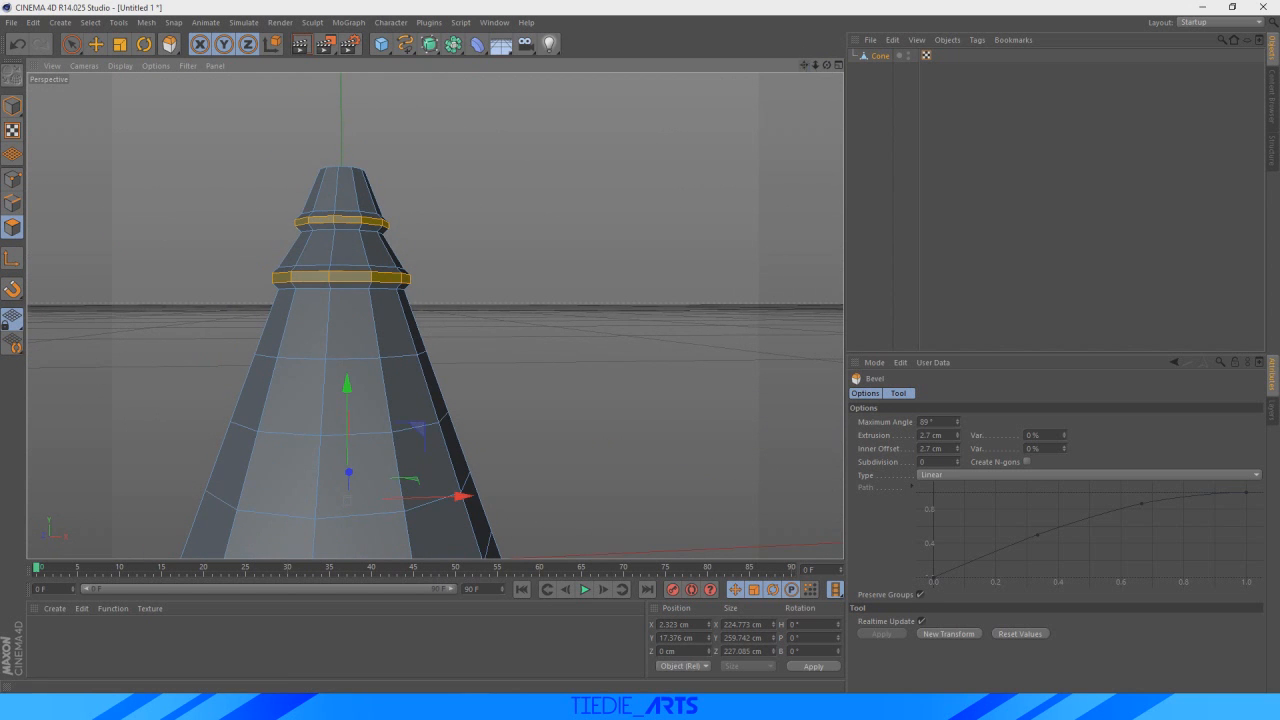
drag(804, 65, 902, 0)
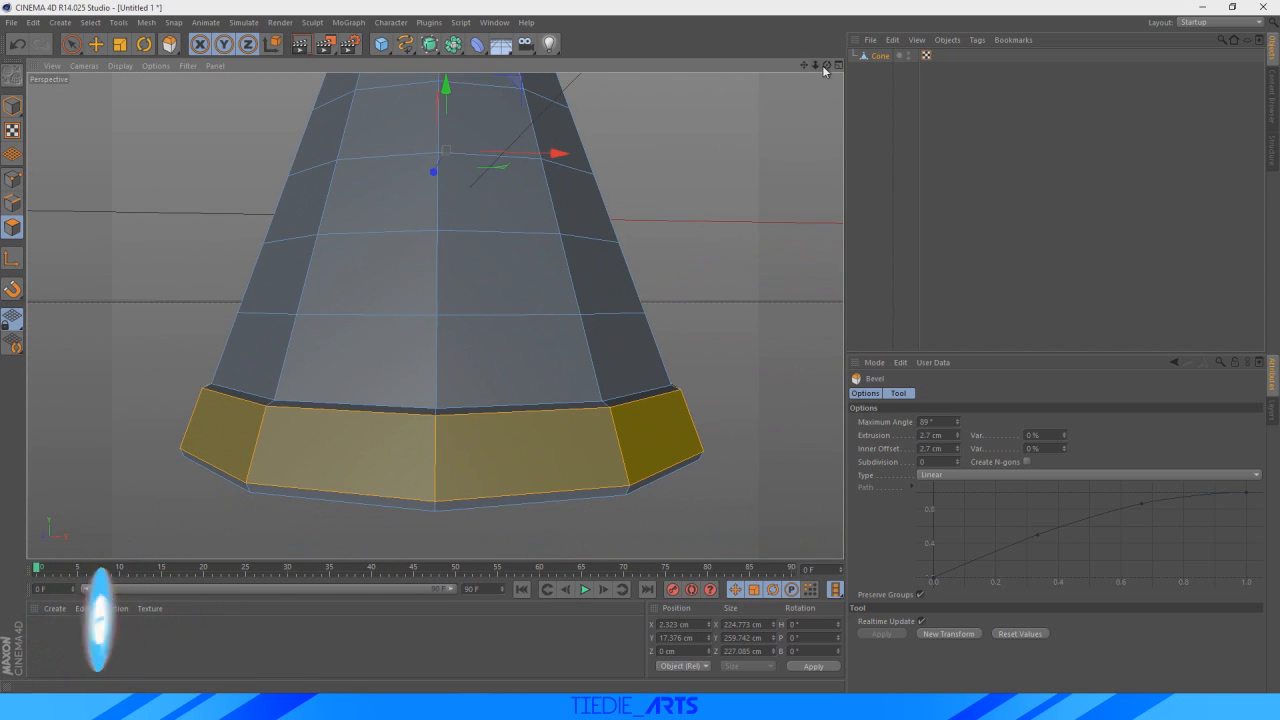
drag(822, 65, 790, 75)
click(692, 163)
key(alt+Tab)
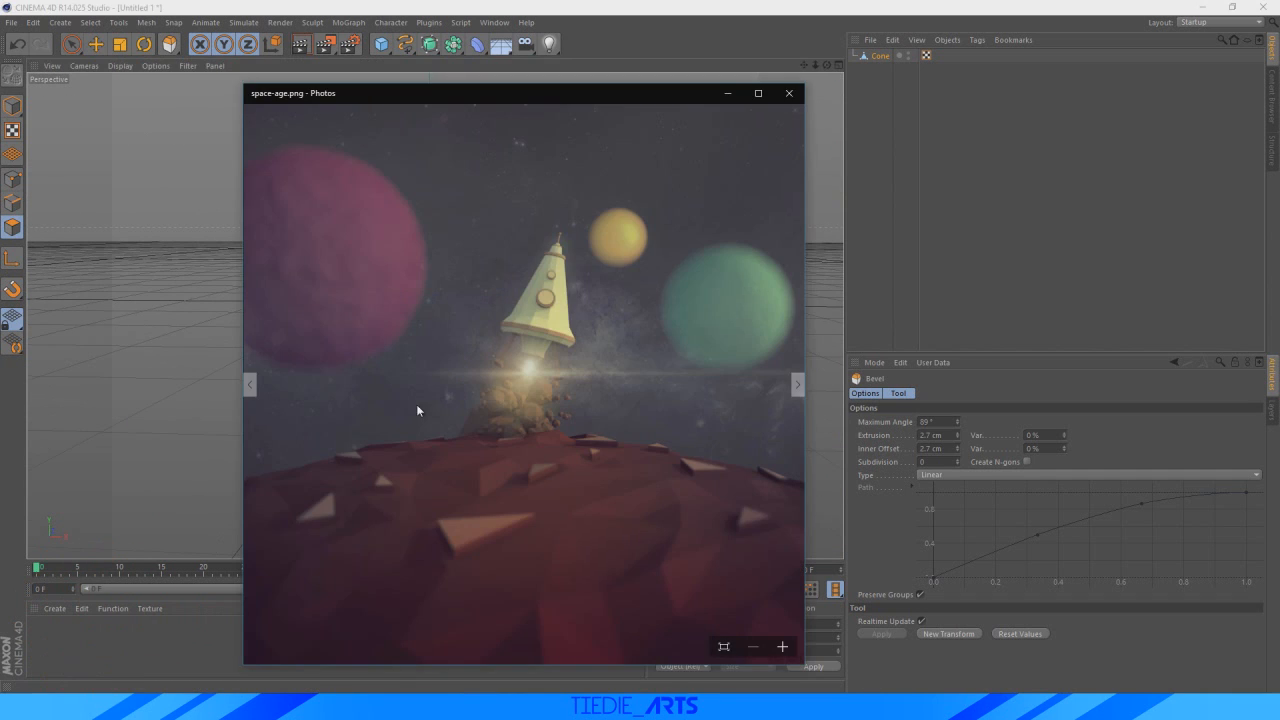
click(878, 206)
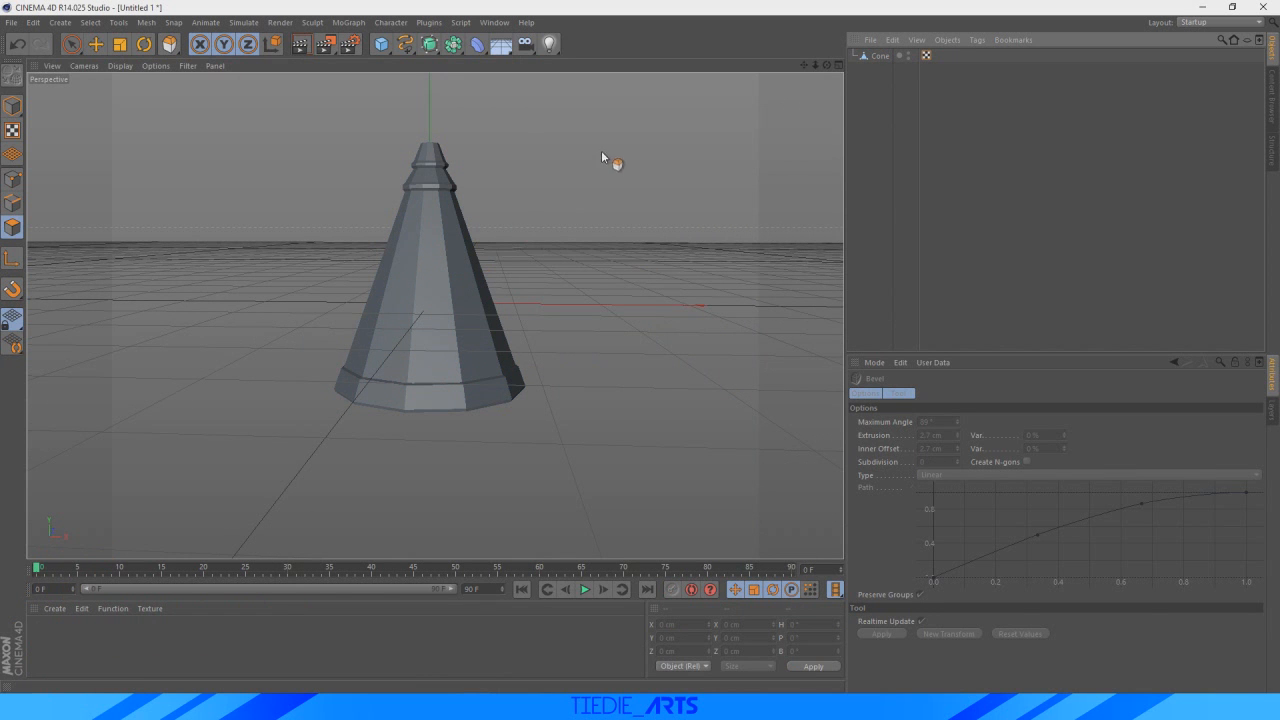
- Reselect the cone object and compare its underside with the rocket reference
drag(827, 66, 770, 140)
click(442, 312)
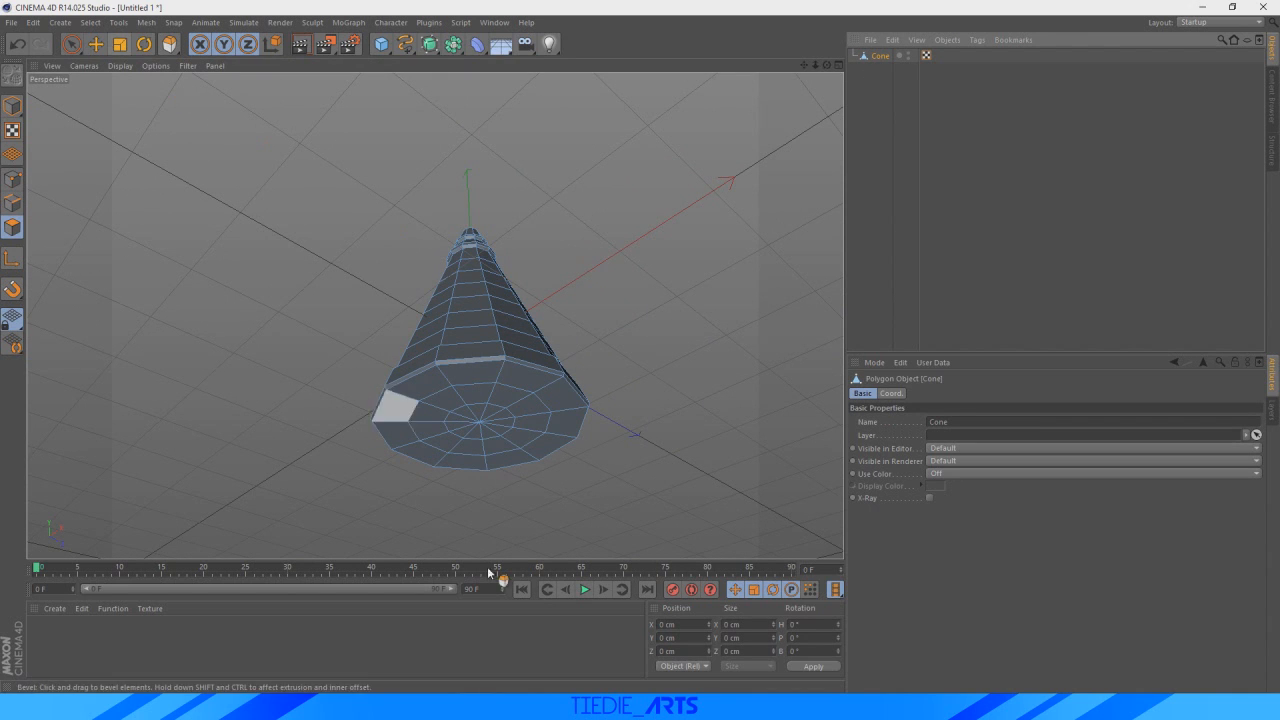
key(alt+Tab)
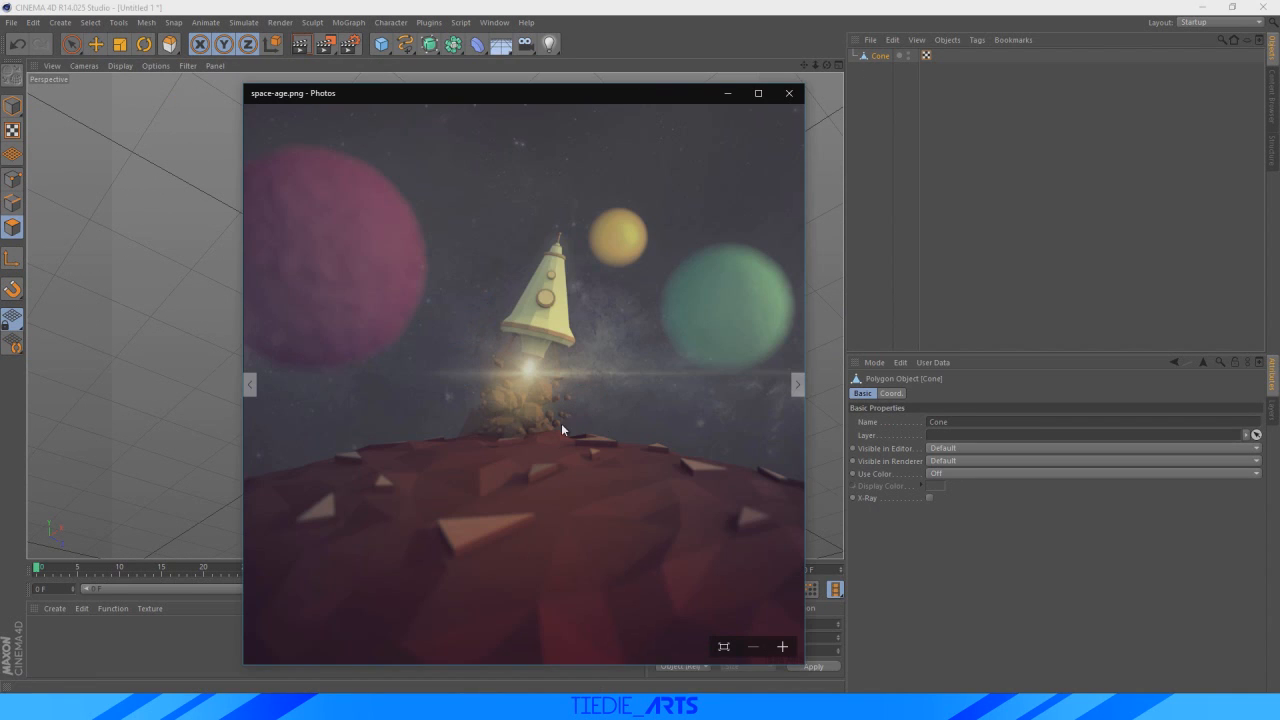
key(alt+Tab)
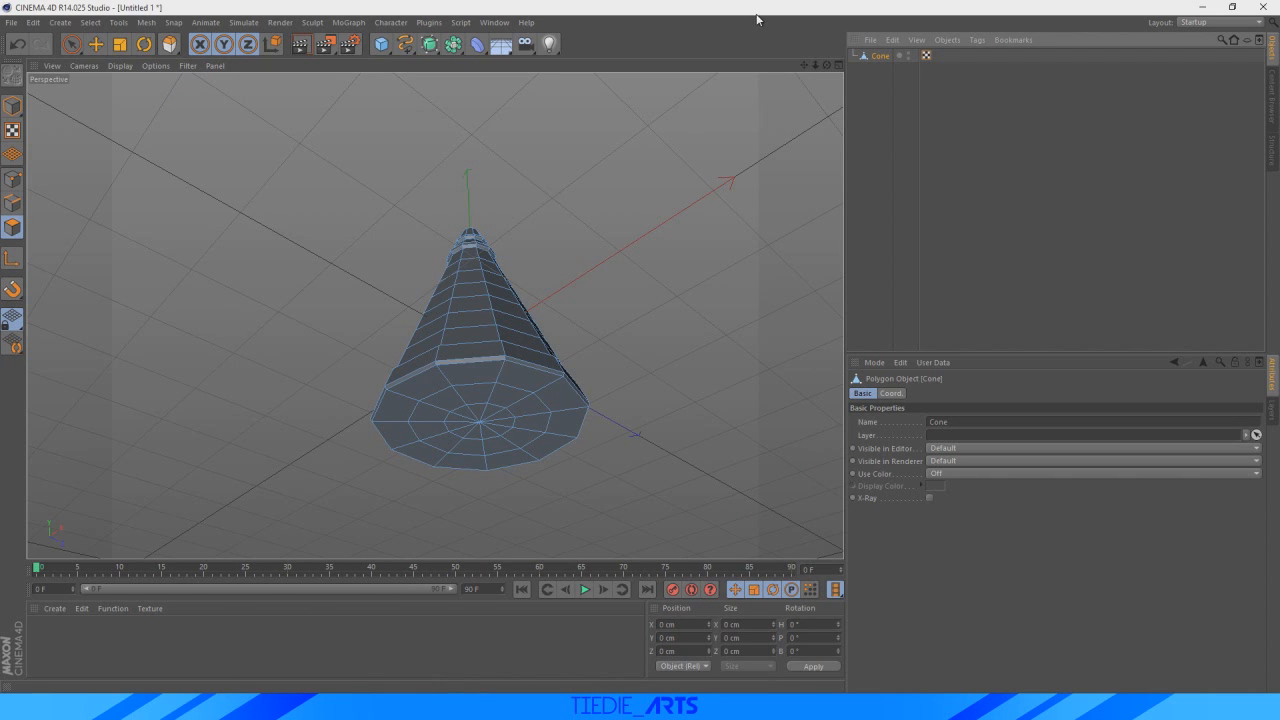
- Select only the complete outer ring of polygons on the cone's underside, excluding the adjoining bevel strip
click(71, 44)
click(527, 362)
click(579, 279)
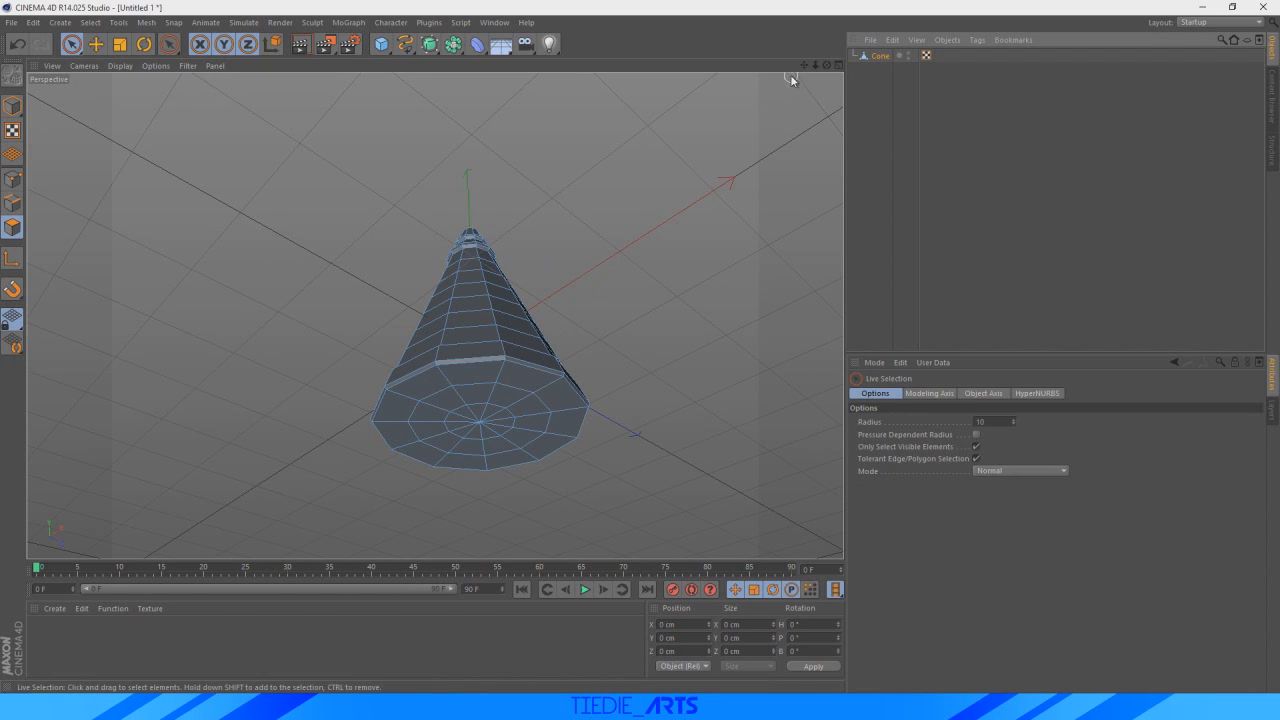
alt+drag(434, 314, 150, 300)
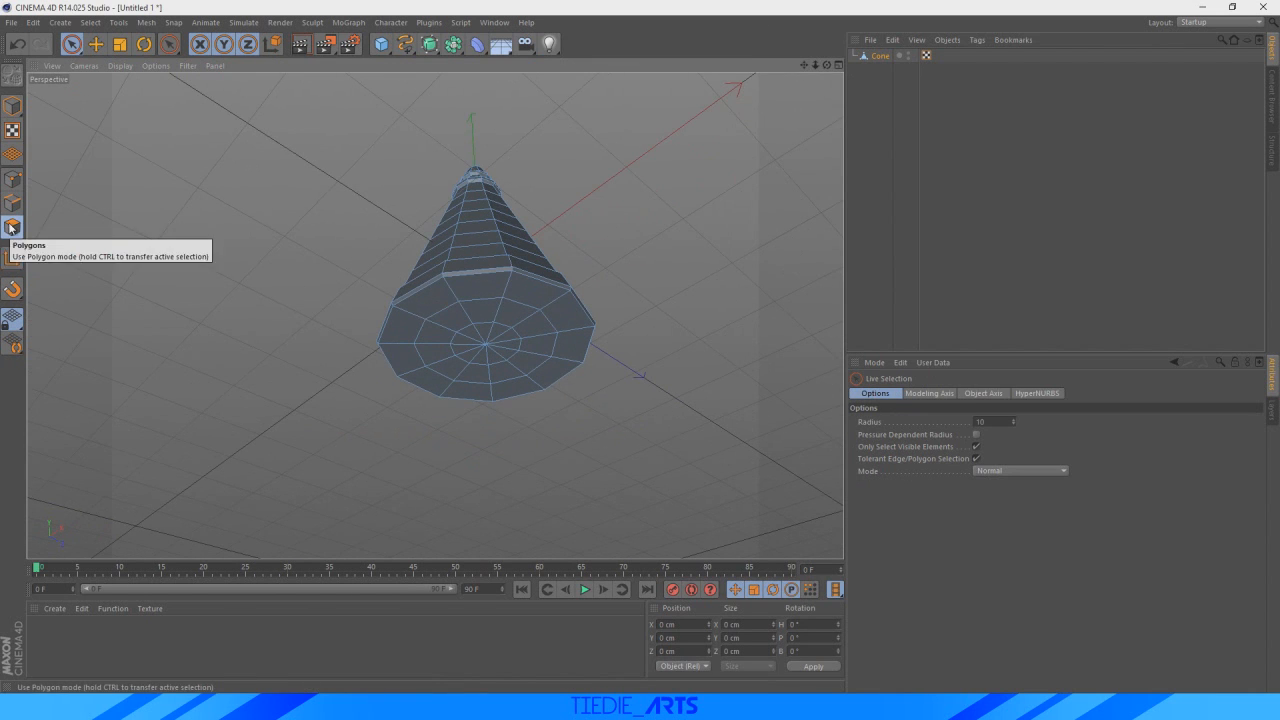
mouse_move(485, 288)
mouse_down()
mouse_move(525, 286)
mouse_move(570, 322)
mouse_up()
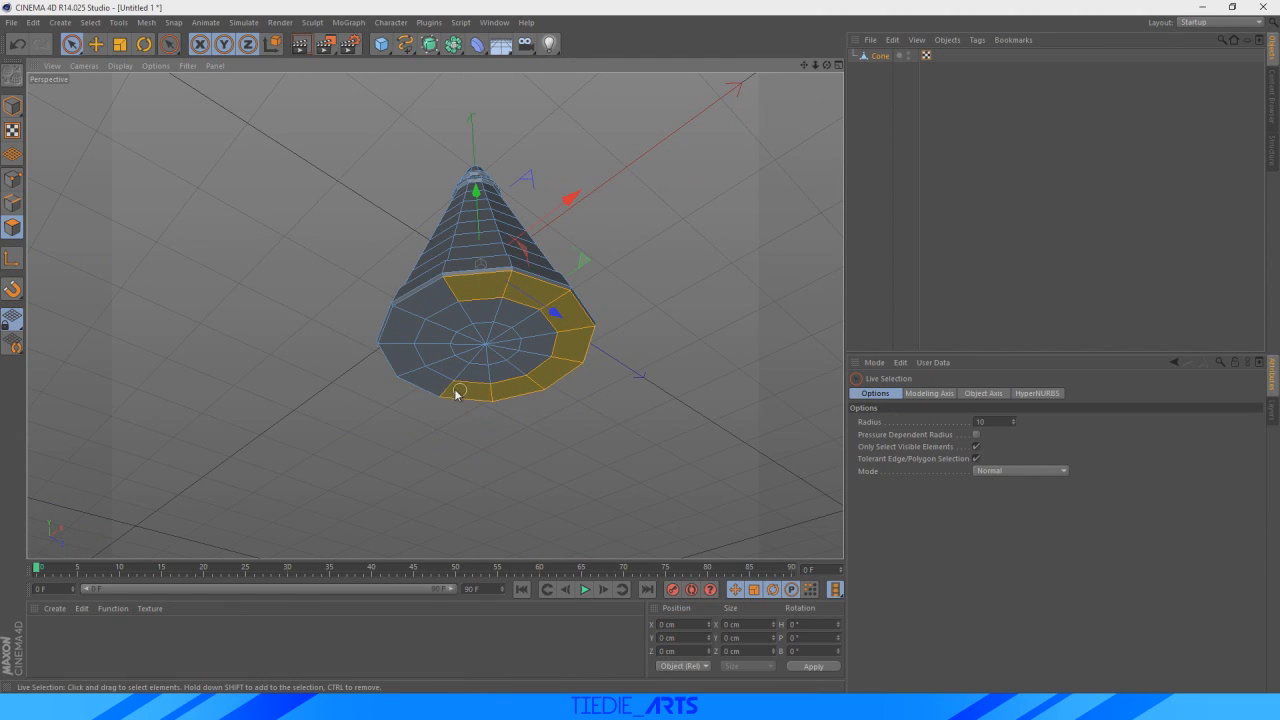
mouse_move(455, 393)
mouse_down()
mouse_move(417, 366)
mouse_move(409, 296)
mouse_up()
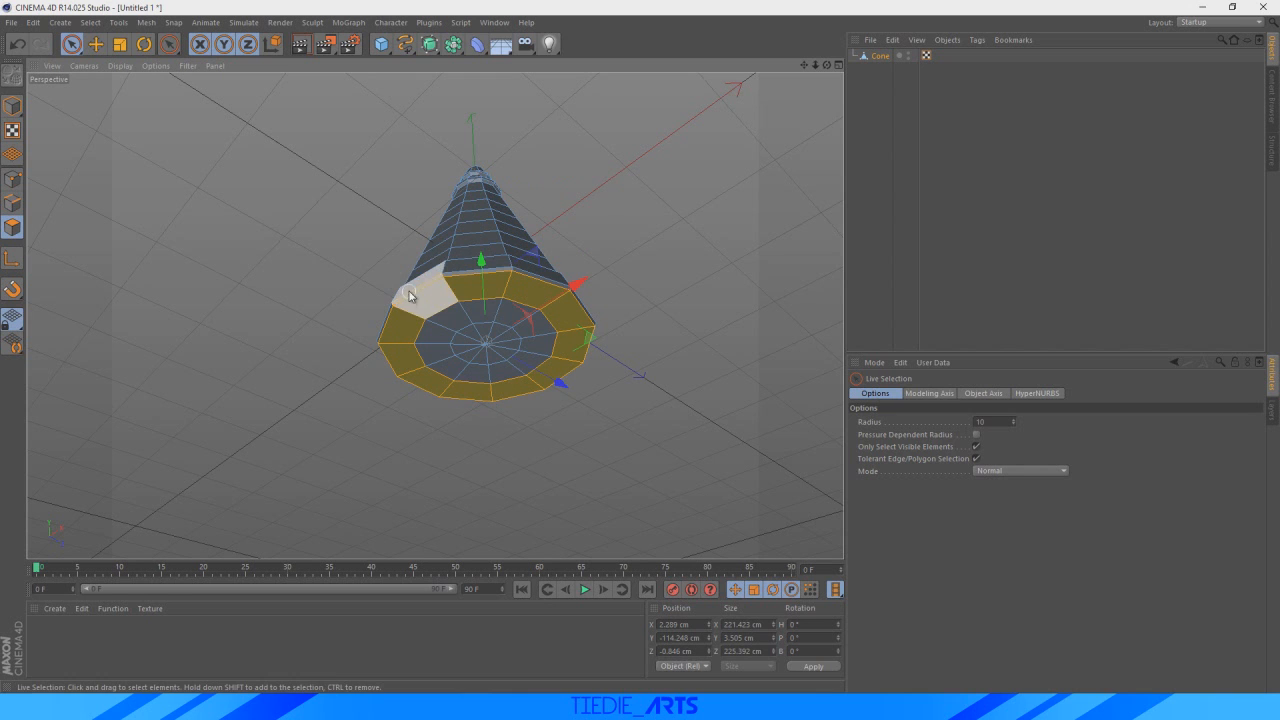
scroll(426, 288, up, 10)
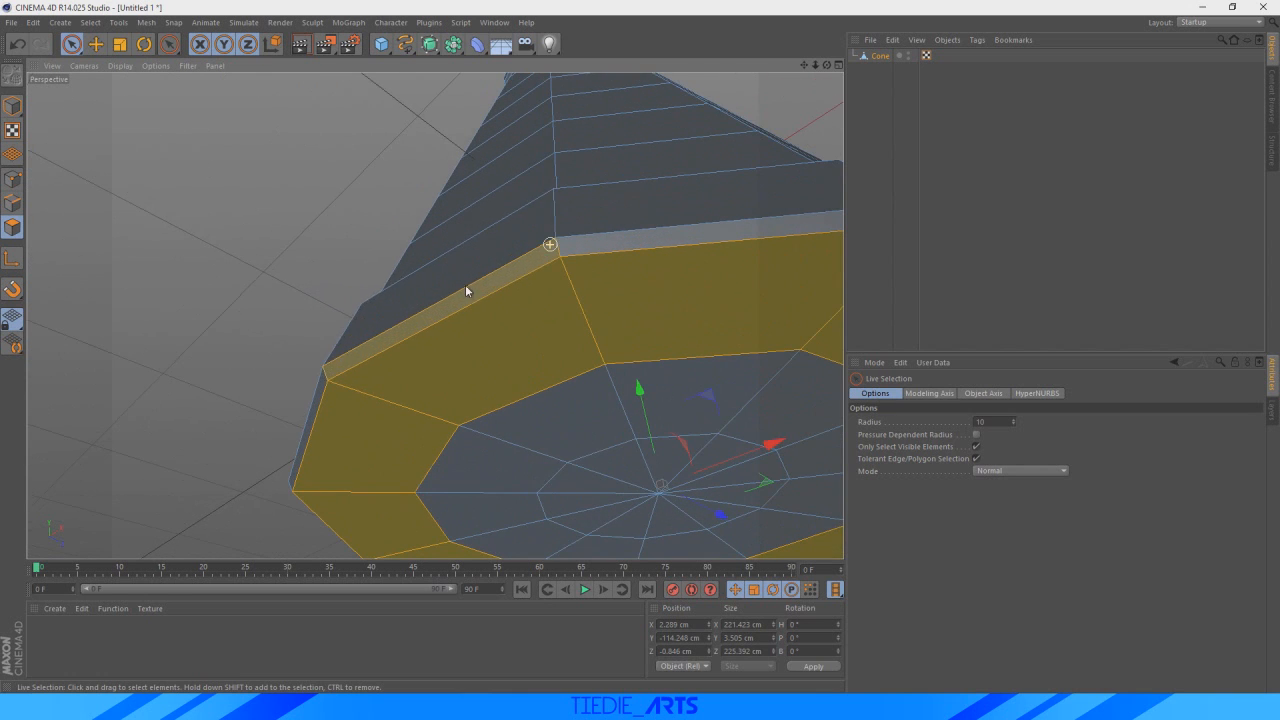
ctrl+click(479, 291)
scroll(534, 382, down, 8)
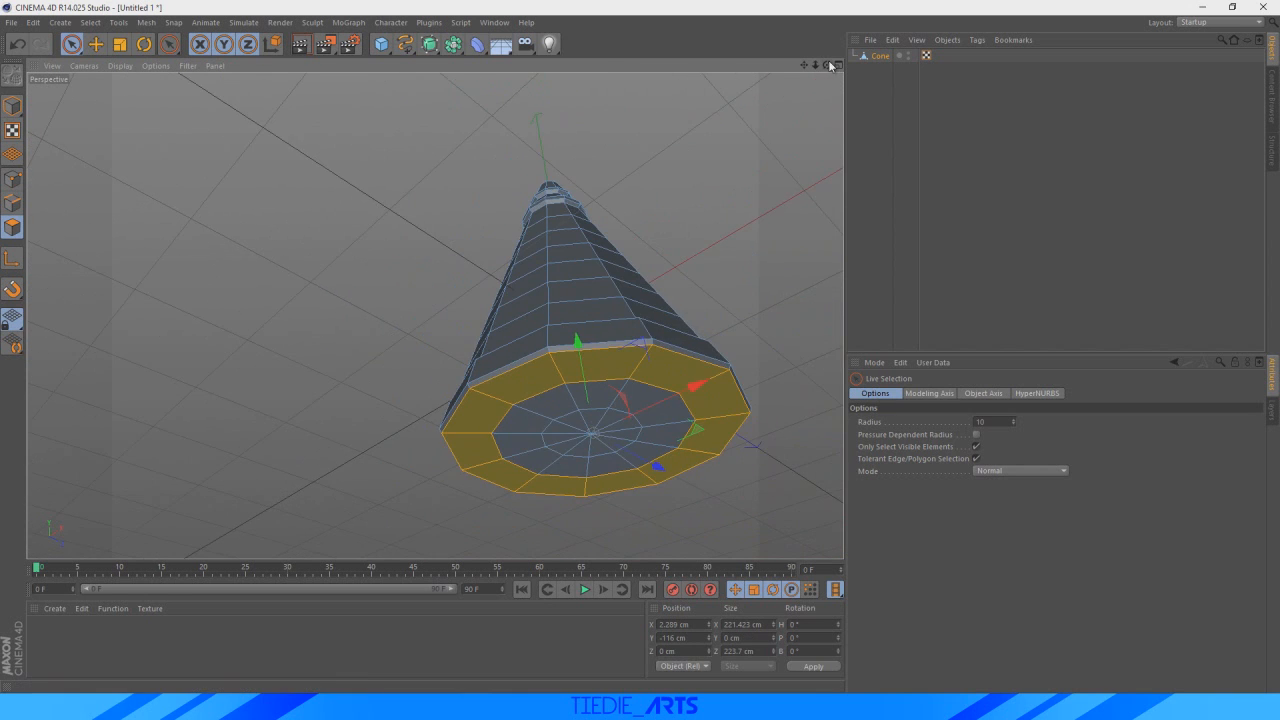
- Extrude the selected underside ring straight down by about 16.6 cm
alt+drag(434, 315, 434, 390)
drag(827, 65, 803, 36)
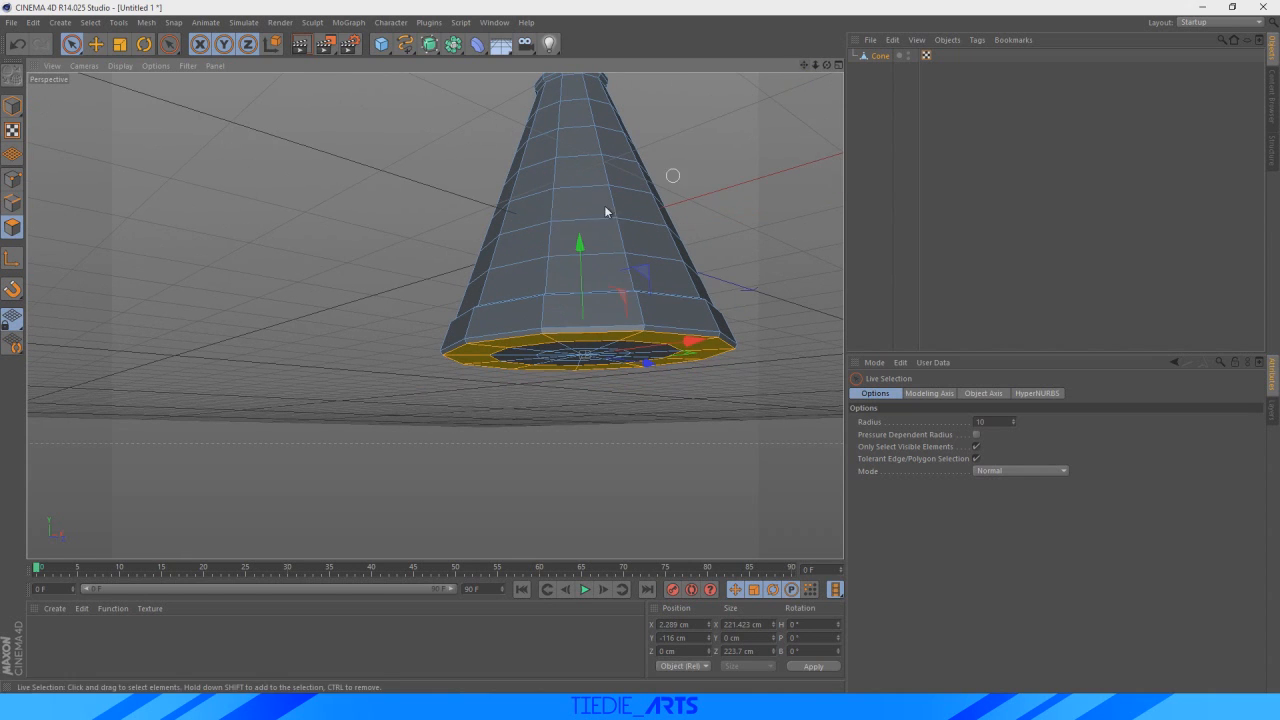
drag(583, 244, 583, 266)
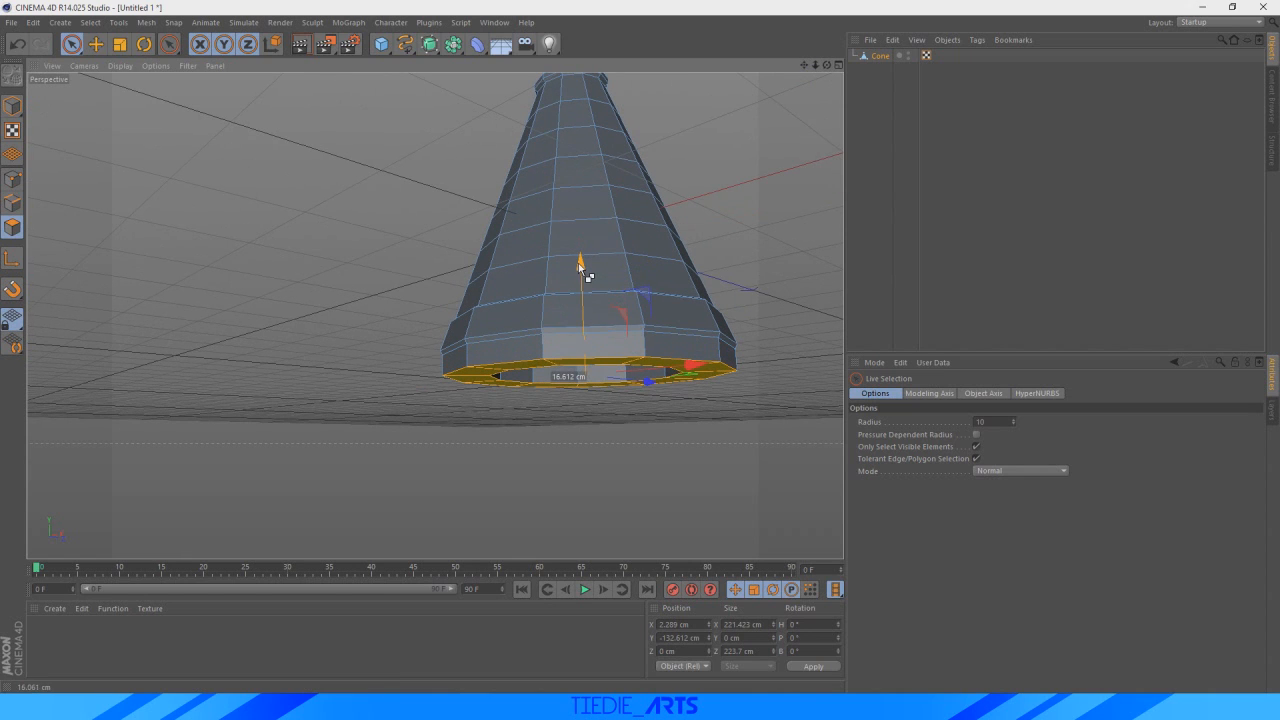
- Scale the extruded ring inward to about 187 cm wide in X and 189 cm in Z
click(120, 45)
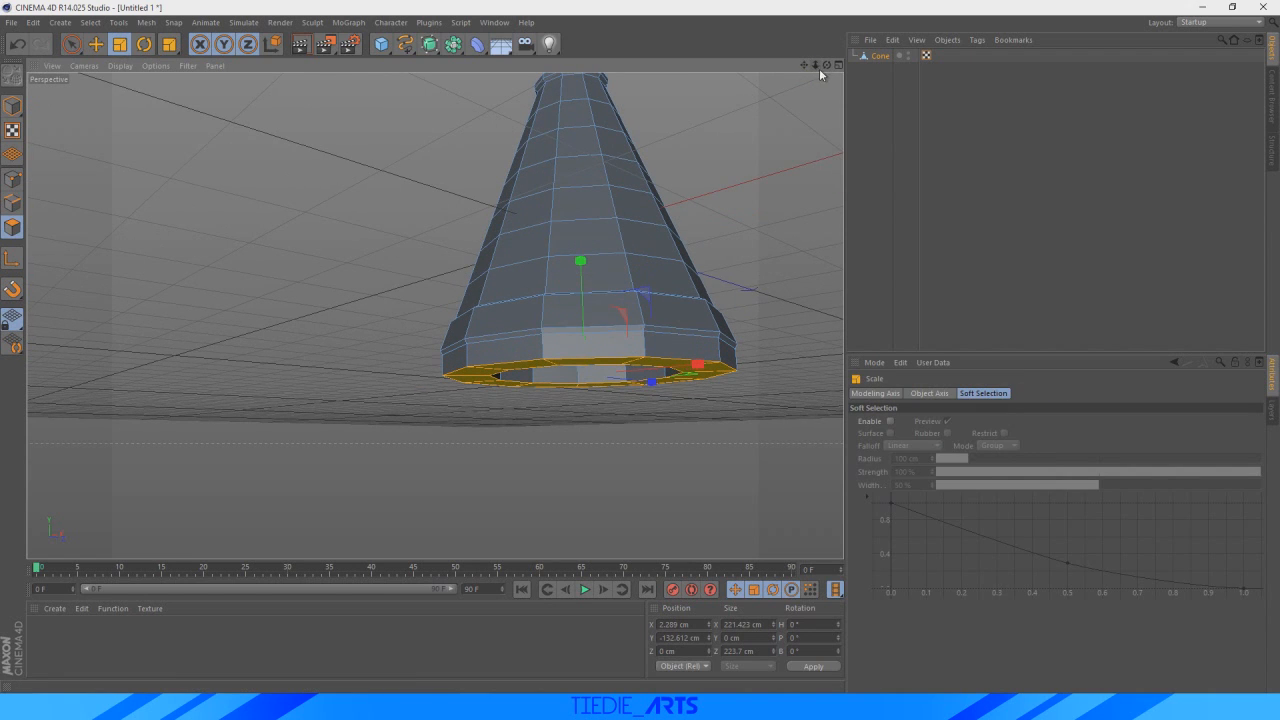
drag(819, 68, 616, 447)
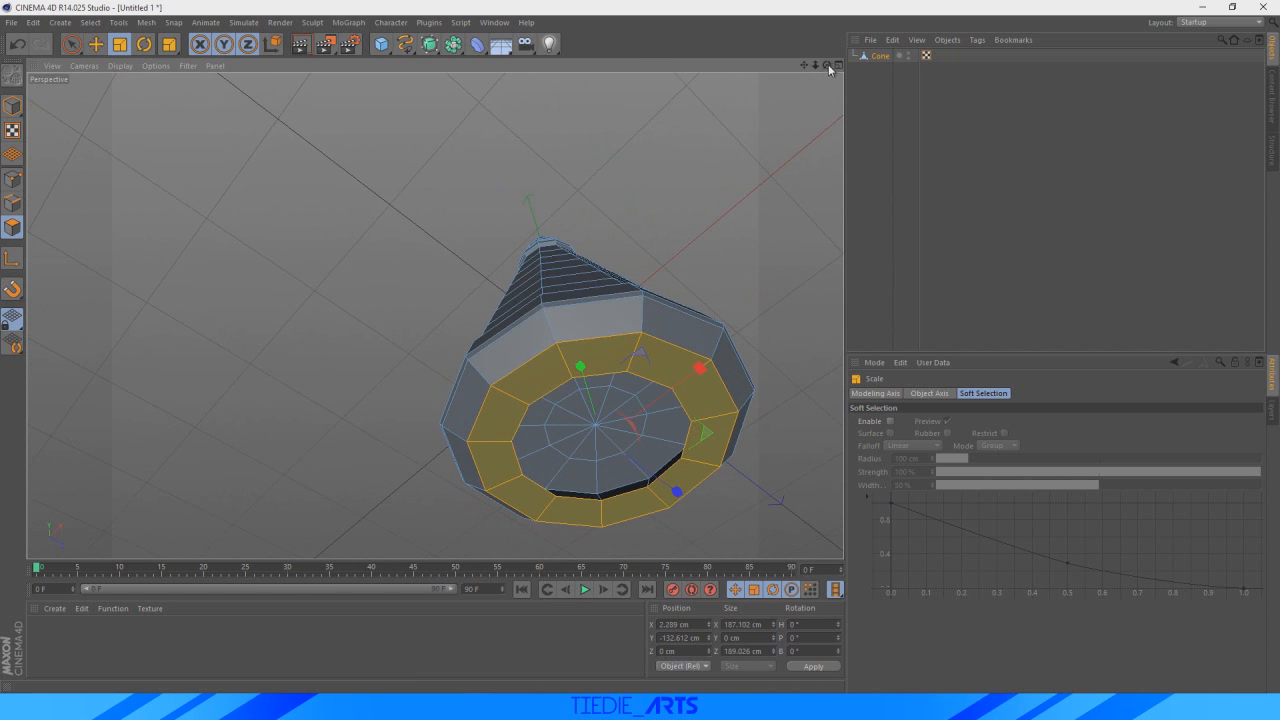
drag(827, 65, 850, 260)
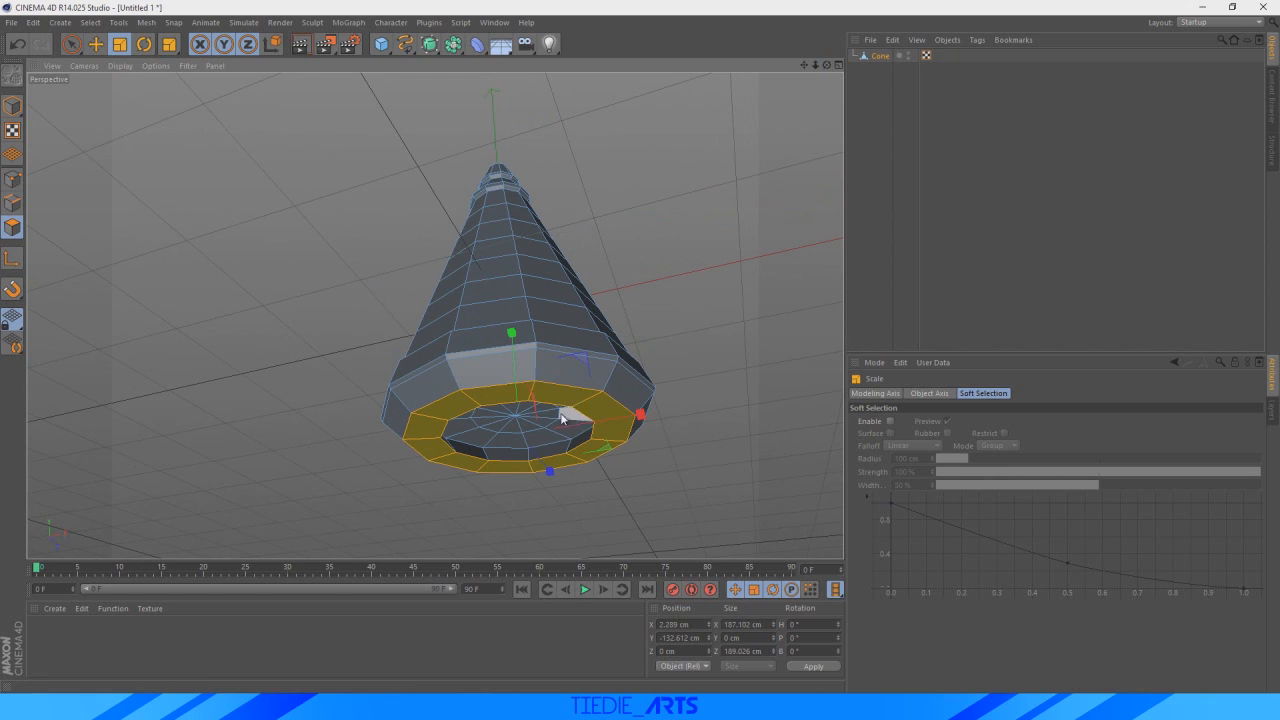
- Scale the underside ring inward to about 182 cm in X and 184 cm in Z, and lower it to Y about -143 cm
drag(604, 456, 597, 452)
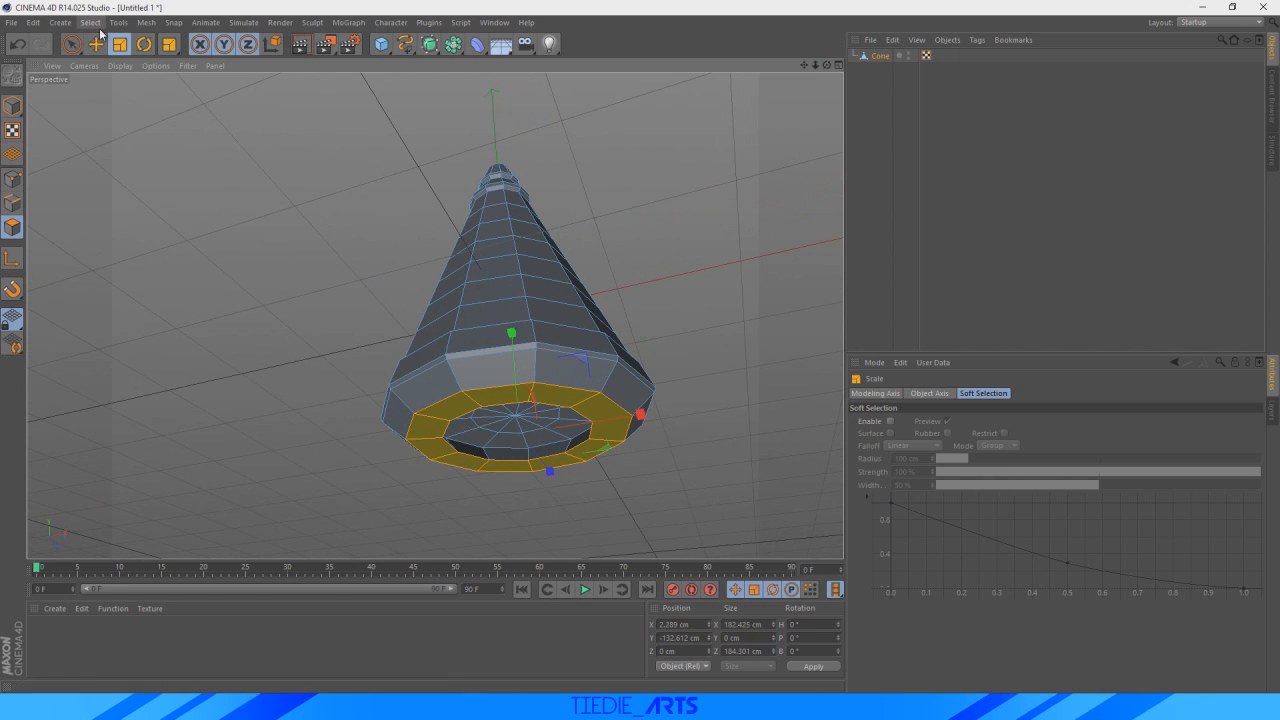
alt+drag(428, 302, 594, 260)
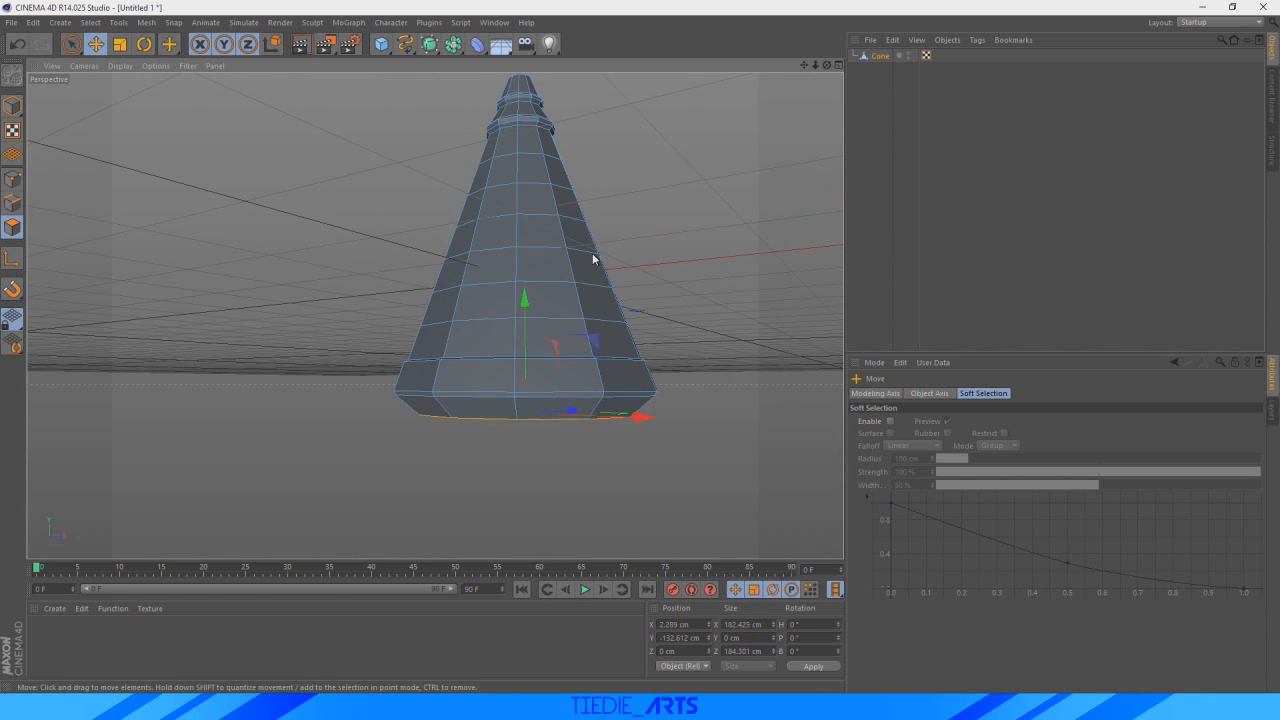
drag(525, 308, 524, 319)
- Compare the base's underside with the rocket reference and select only the innermost disc of polygons at its centre
drag(826, 72, 830, 150)
drag(434, 316, 435, 316)
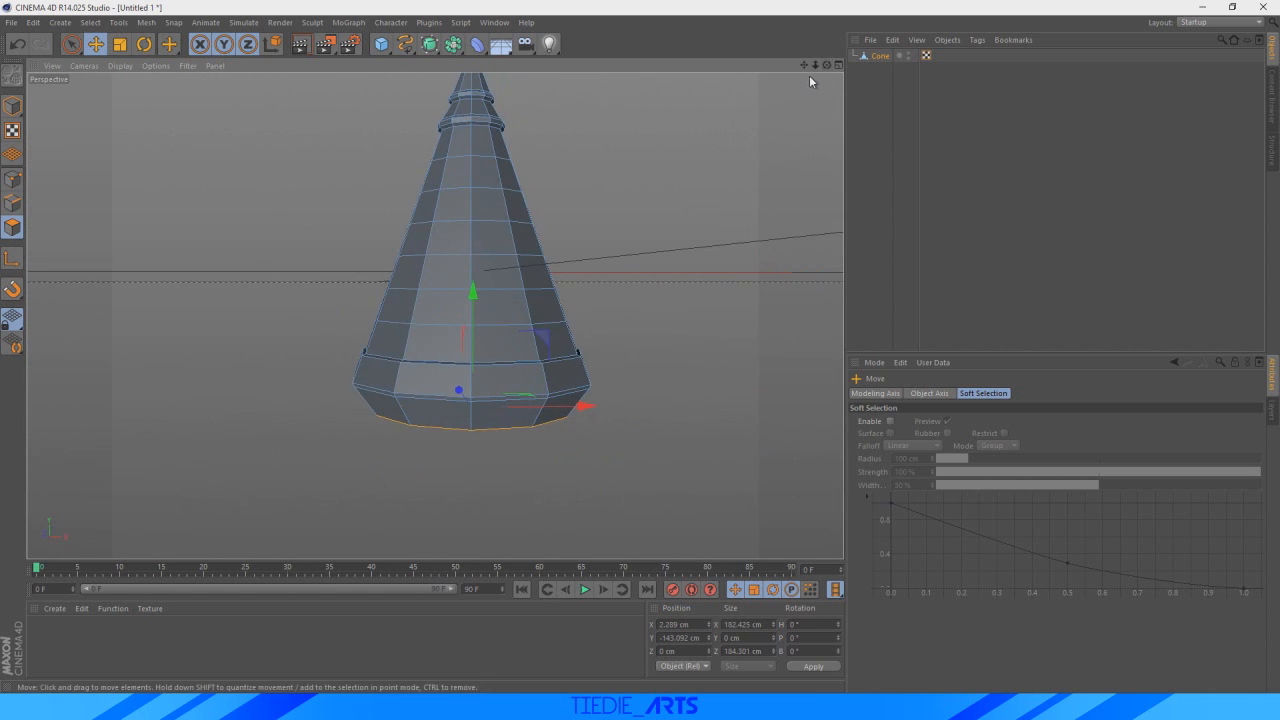
drag(815, 66, 431, 316)
click(639, 325)
scroll(676, 408, up, 2)
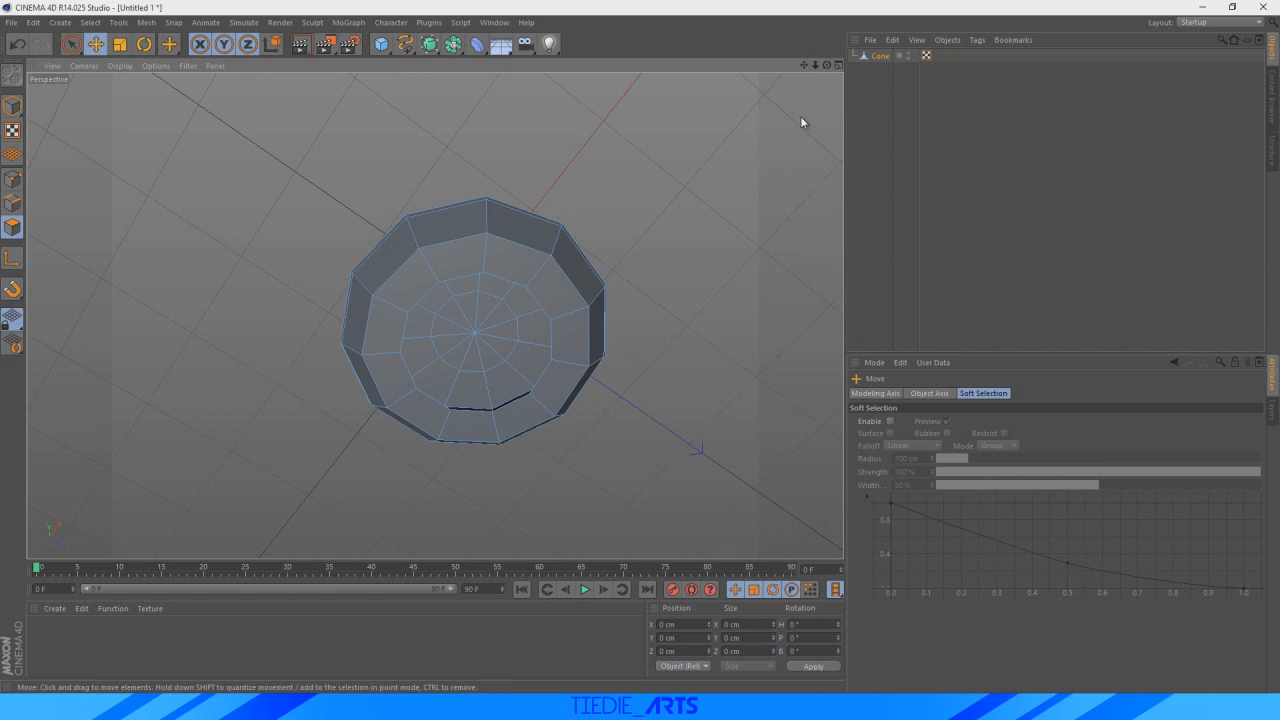
drag(826, 65, 434, 315)
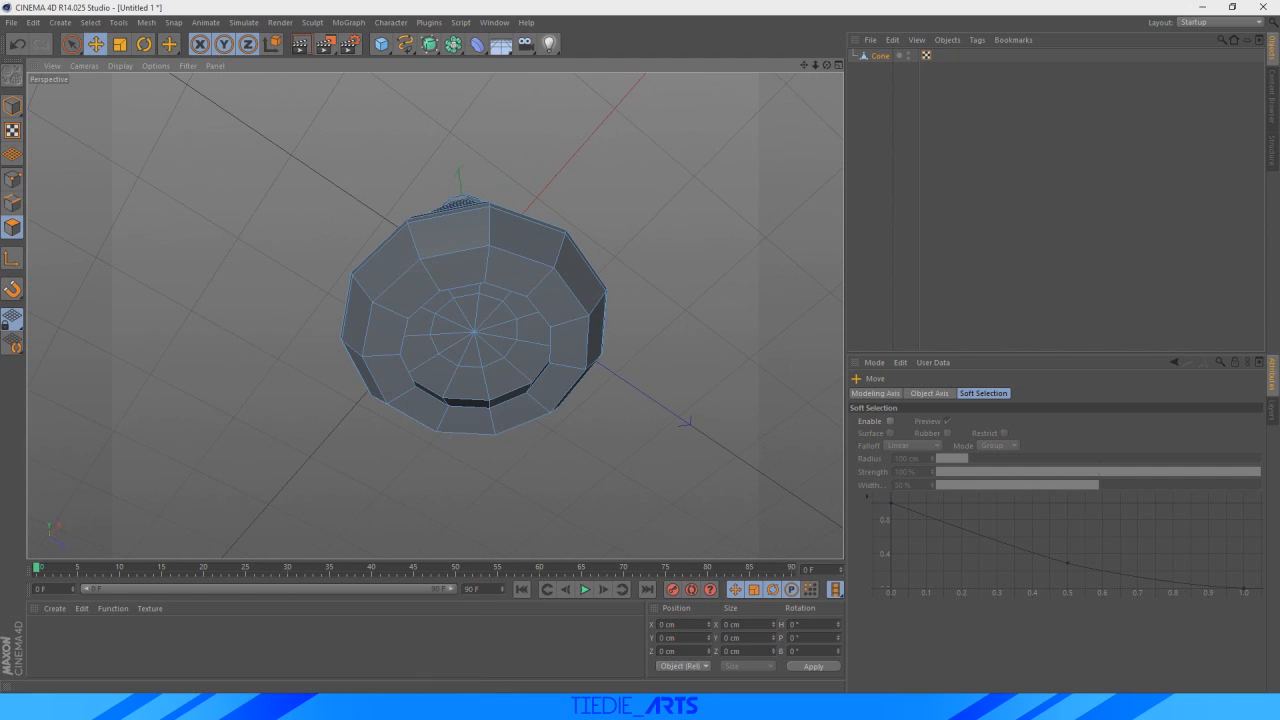
key(alt+Tab)
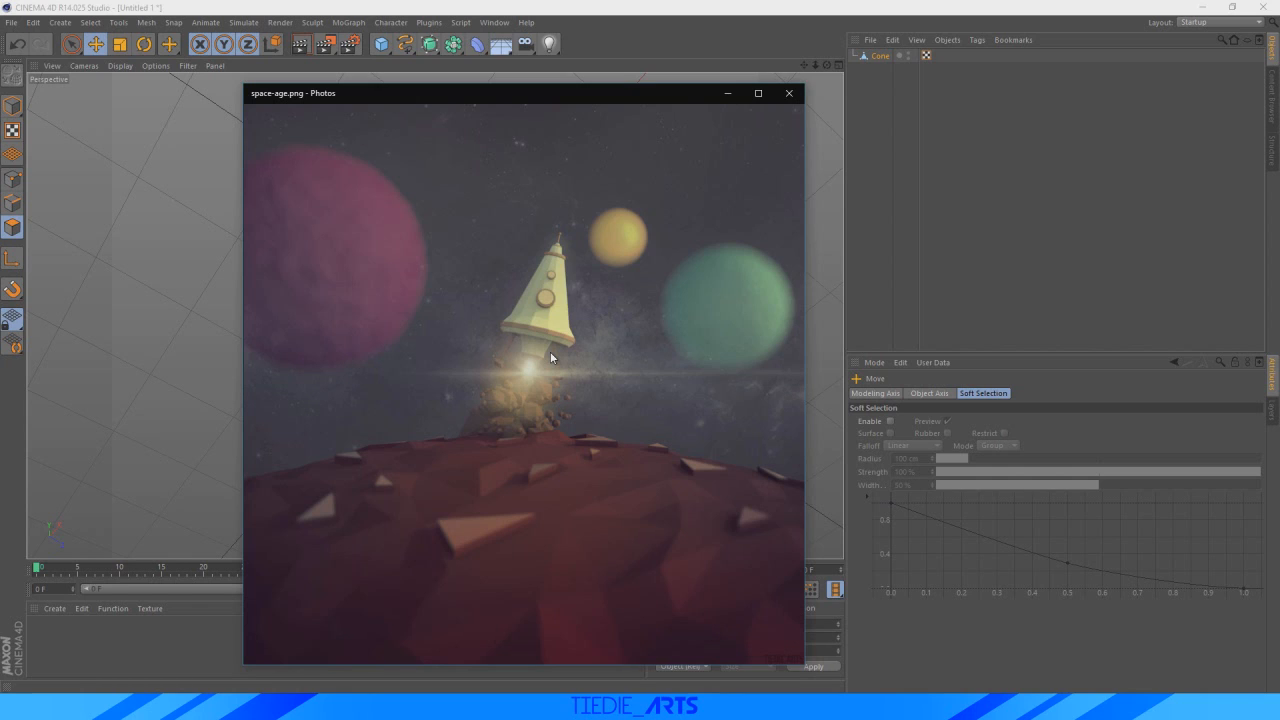
click(668, 23)
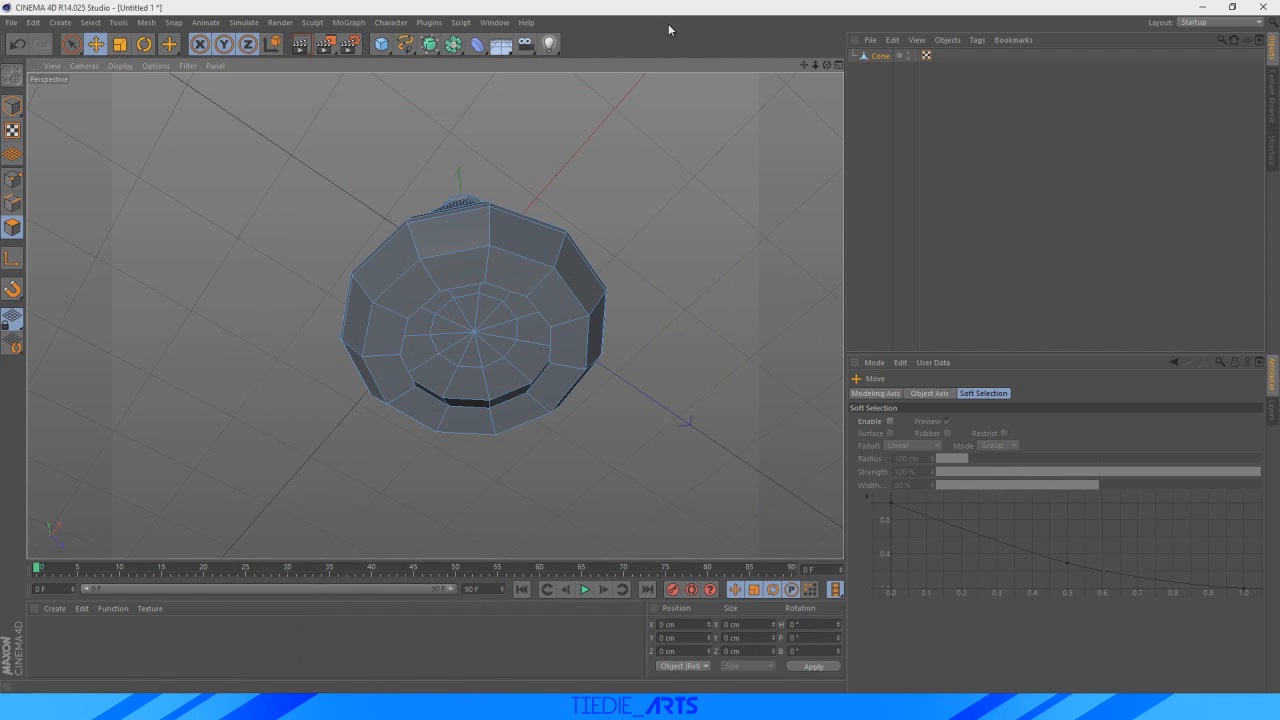
click(72, 44)
mouse_move(457, 313)
mouse_down()
mouse_move(474, 346)
mouse_move(459, 336)
mouse_up()
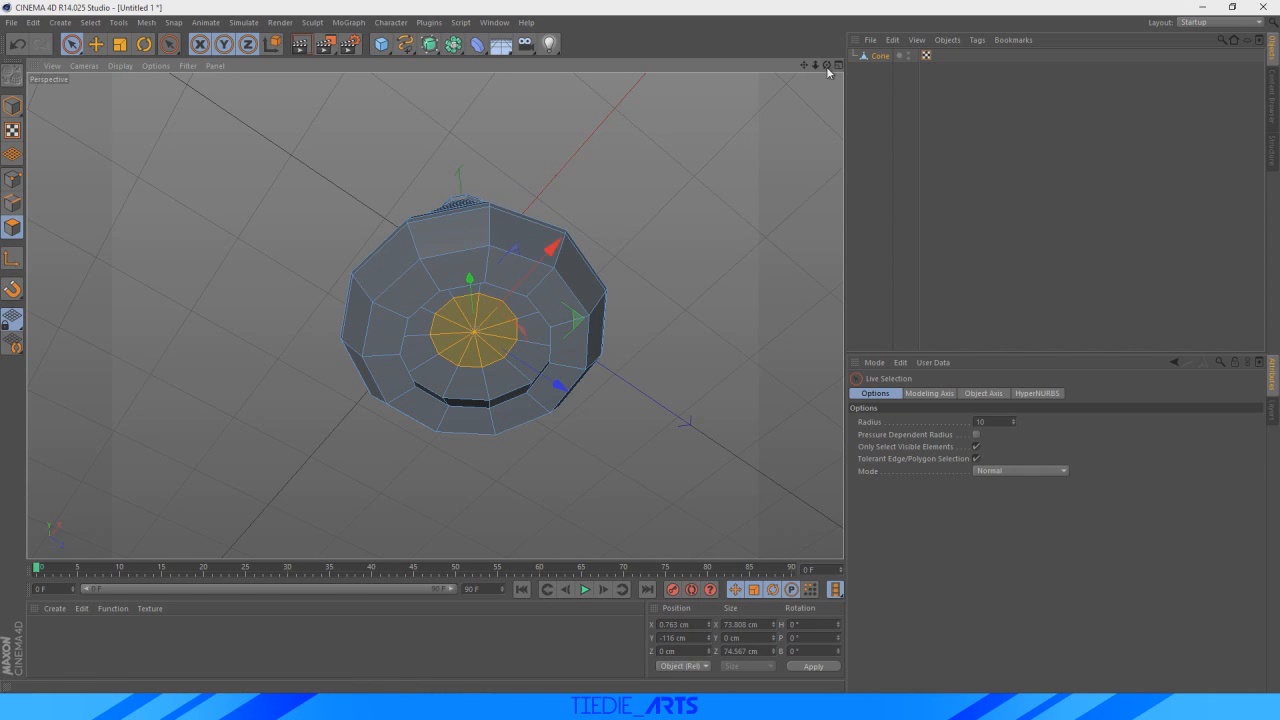
- Try to extrude the centre disc down about 70 cm and taper its end to about 48 cm wide, and undo it
drag(827, 66, 827, 180)
drag(476, 234, 484, 309)
click(120, 44)
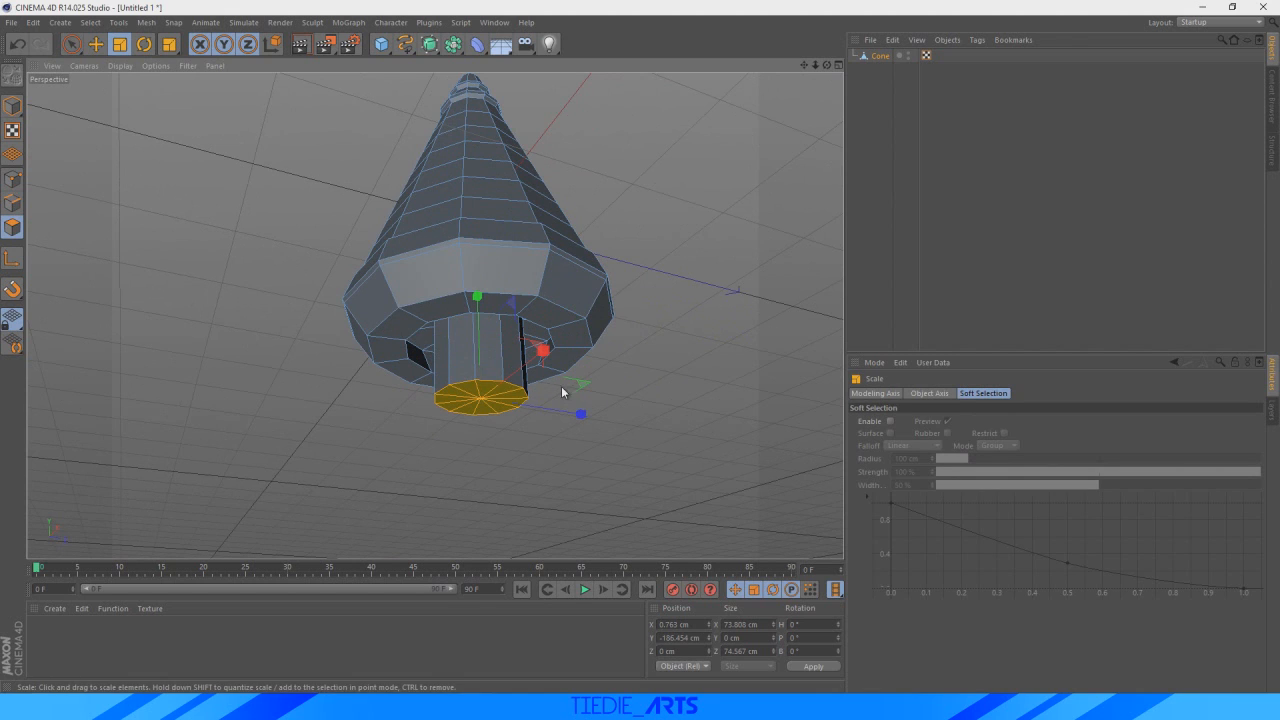
drag(572, 395, 378, 414)
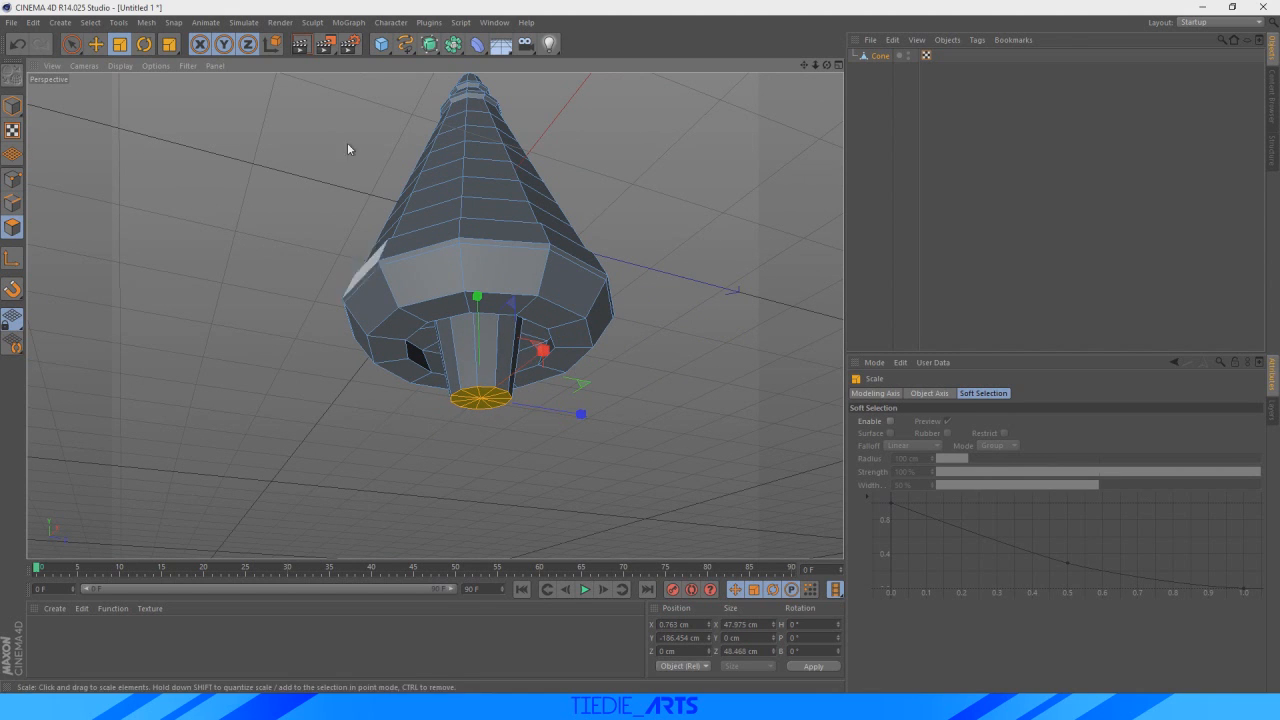
drag(477, 299, 477, 274)
drag(827, 65, 827, 165)
drag(827, 65, 798, 14)
click(650, 329)
key(ctrl+z)
key(ctrl+z)
key(ctrl+z)
key(ctrl+z)
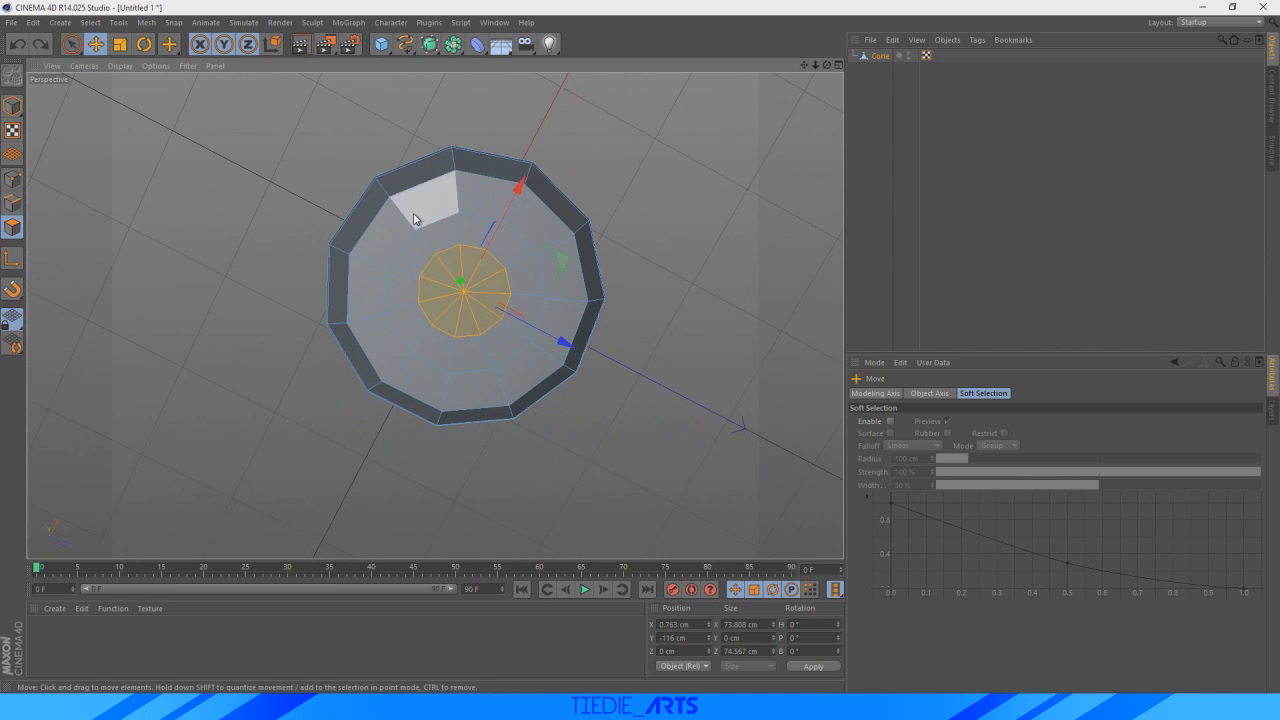
- Add the complete ring of polygons surrounding the centre disc to the selection
shift+click(446, 240)
shift+click(406, 262)
shift+click(404, 302)
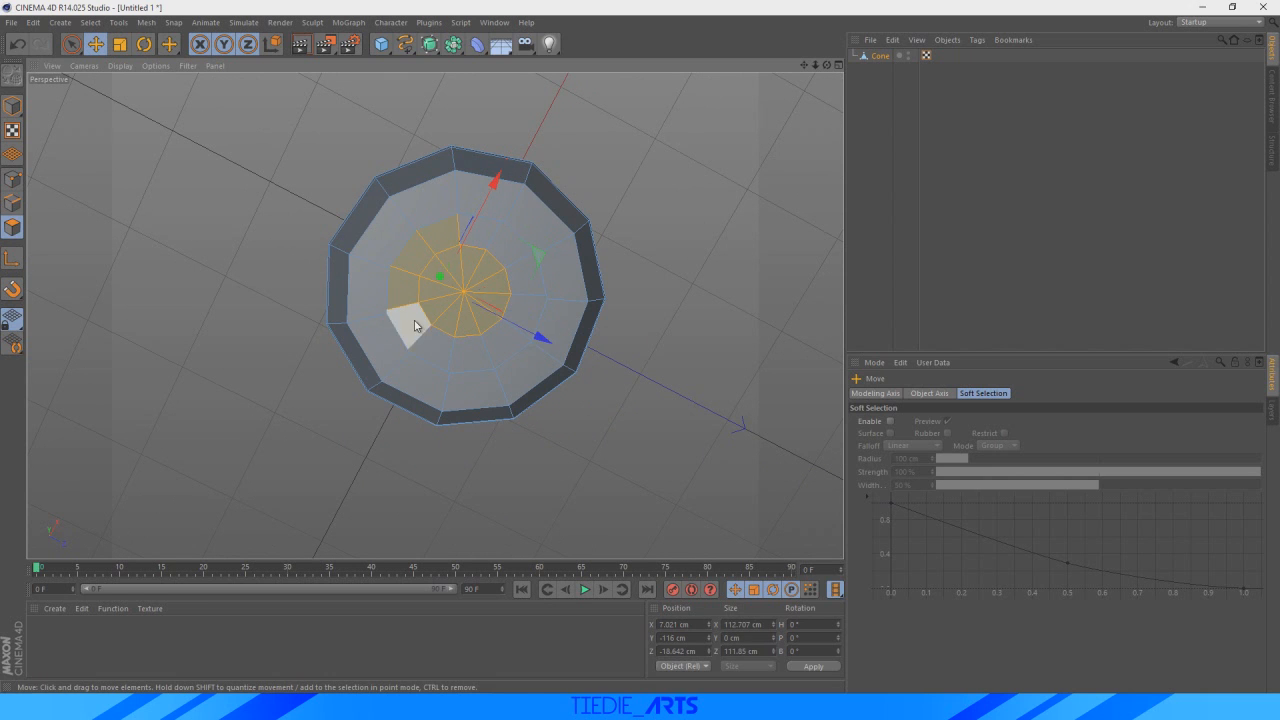
shift+click(410, 330)
shift+click(436, 347)
shift+click(523, 312)
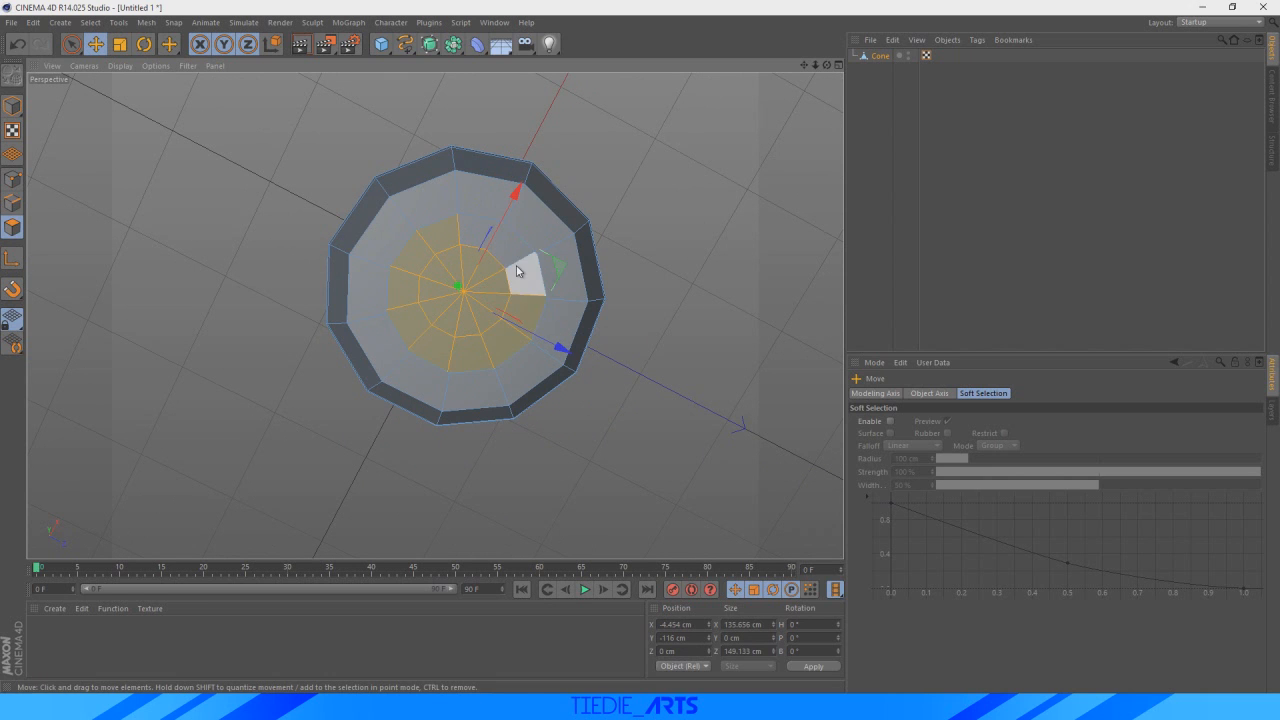
shift+click(520, 270)
shift+click(501, 250)
shift+click(483, 233)
- Extrude the selected underside polygons down to Y about -174 cm and taper the end face to about 58 cm wide
drag(826, 66, 818, 140)
drag(460, 211, 461, 288)
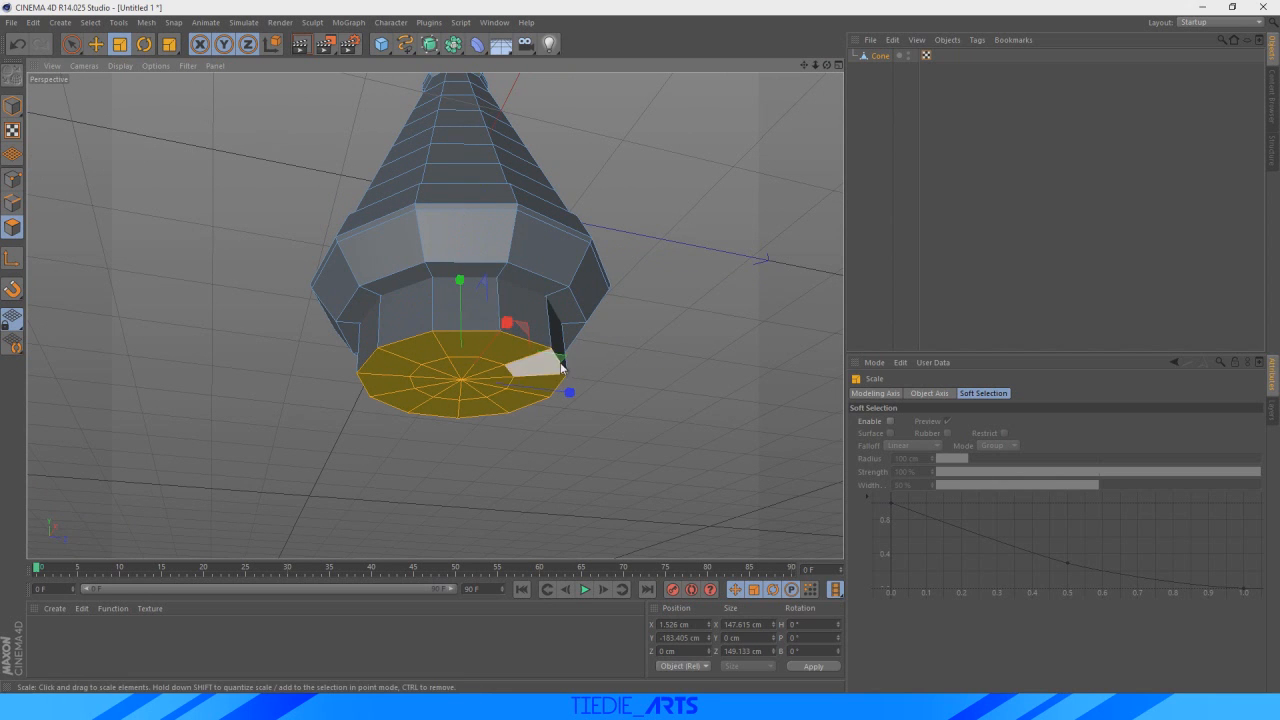
drag(557, 349, 206, 440)
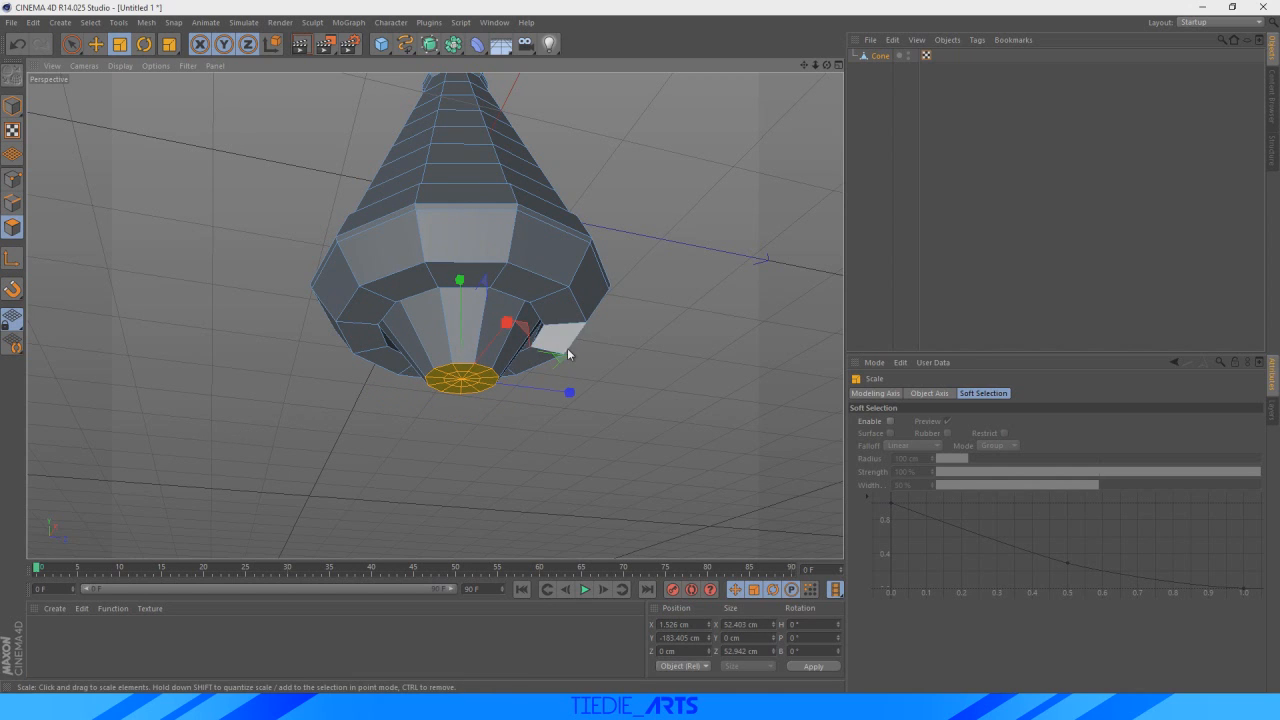
drag(568, 354, 598, 352)
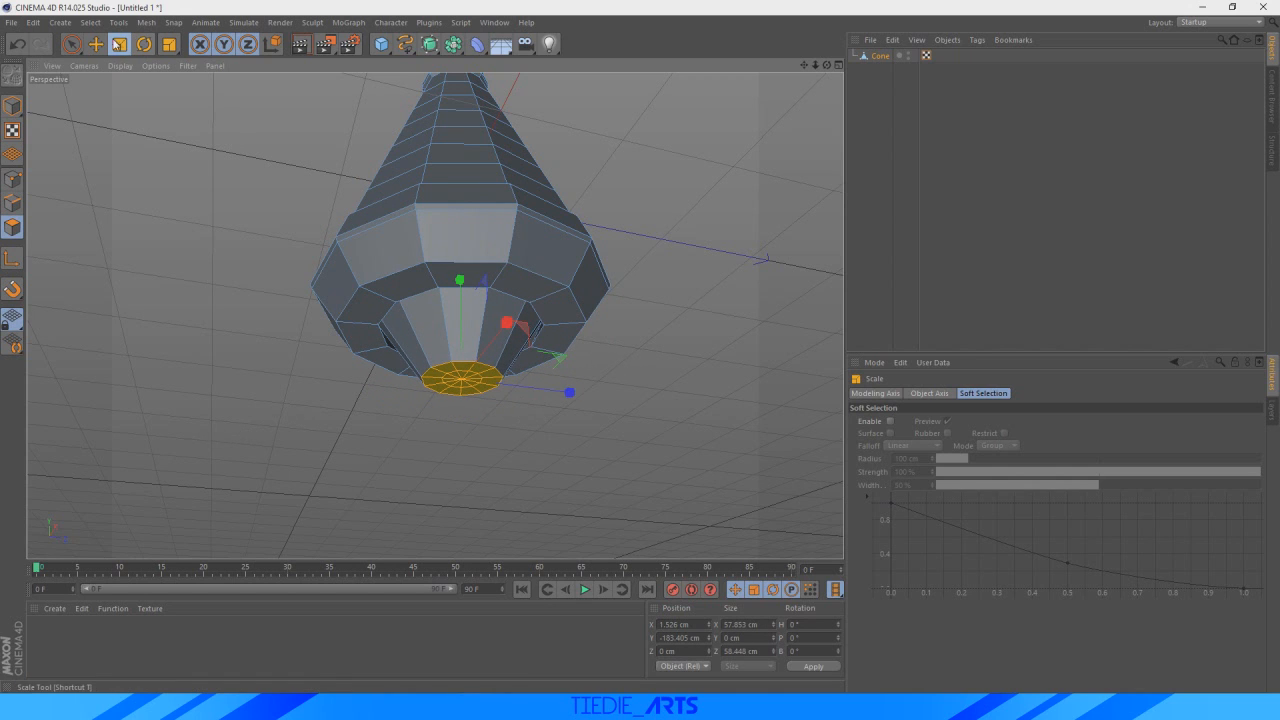
drag(460, 285, 492, 245)
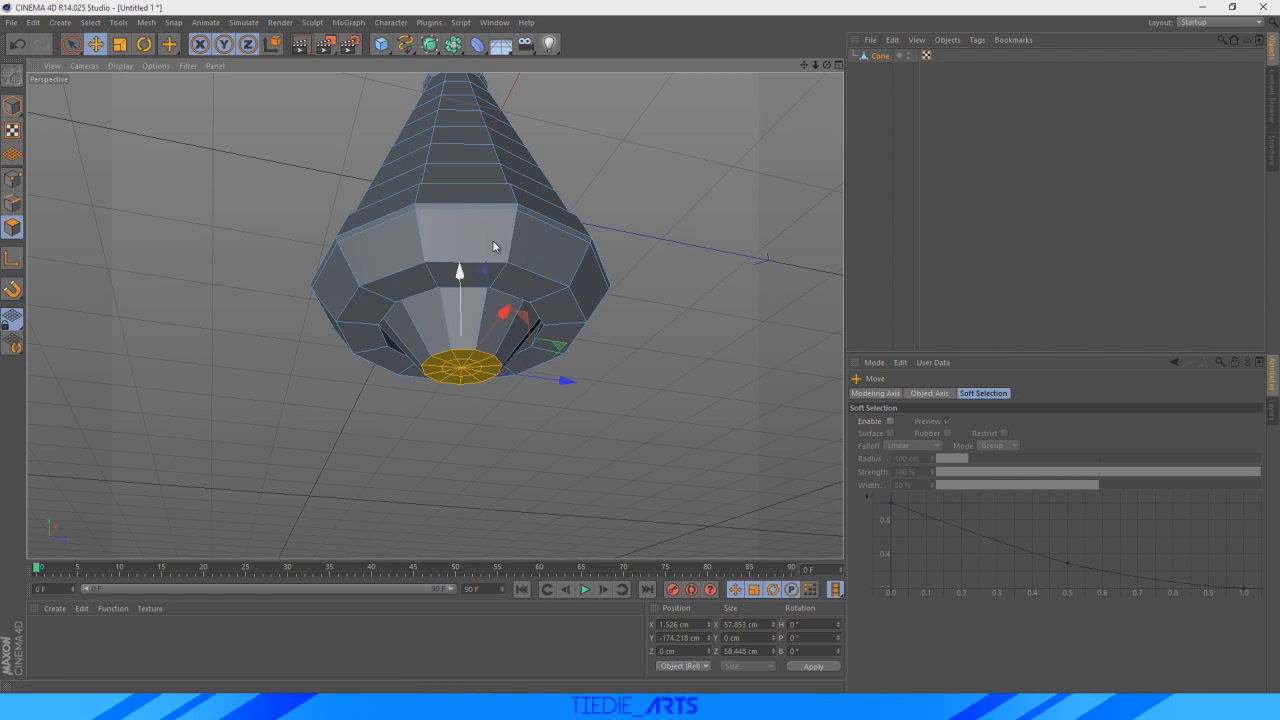
- Deselect the cone and inspect the rocket's overall silhouette and the new nozzle from the side and below
mouse_move(826, 65)
mouse_down()
mouse_move(826, 135)
mouse_move(800, 65)
mouse_move(785, 65)
mouse_move(830, 140)
mouse_move(831, 214)
mouse_up()
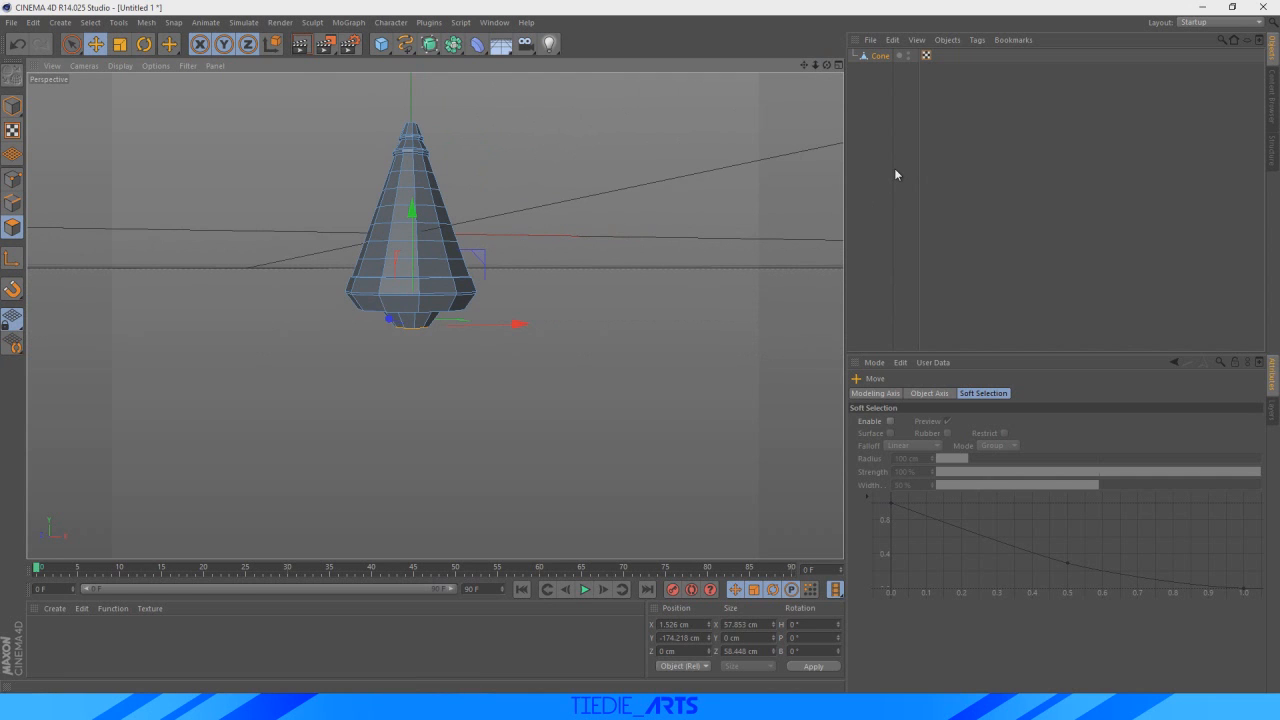
click(851, 199)
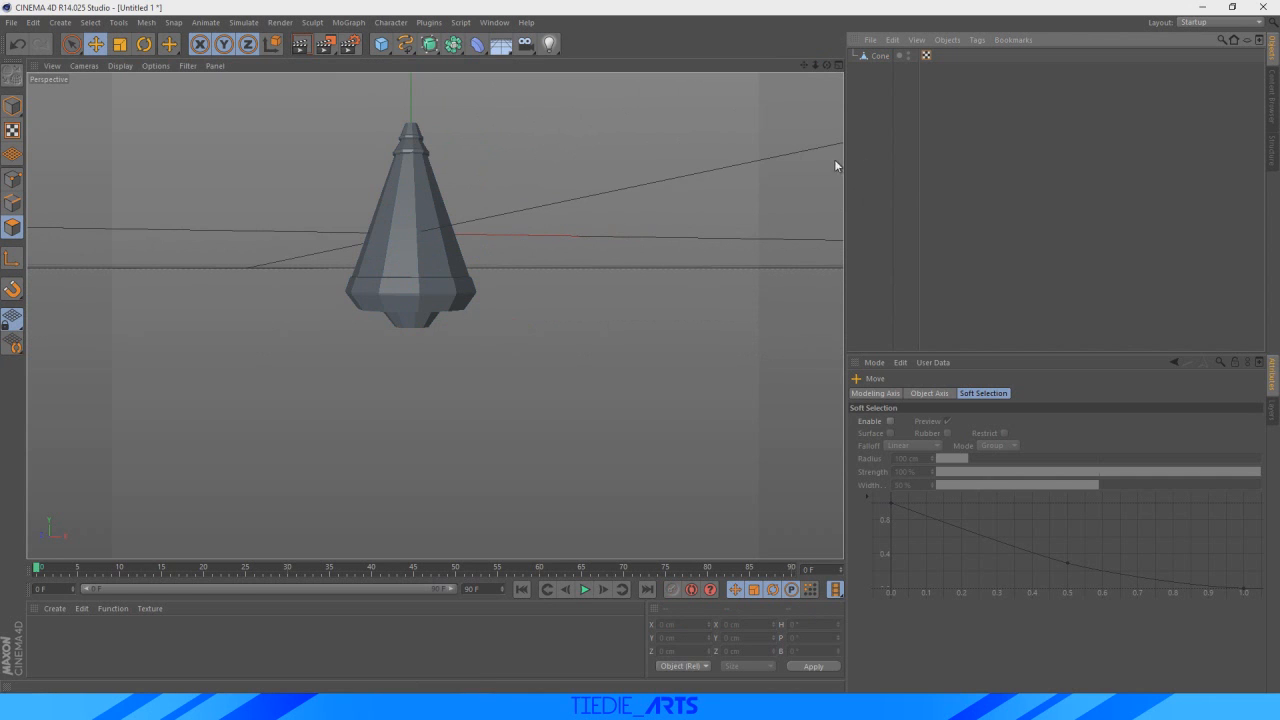
drag(826, 65, 750, 72)
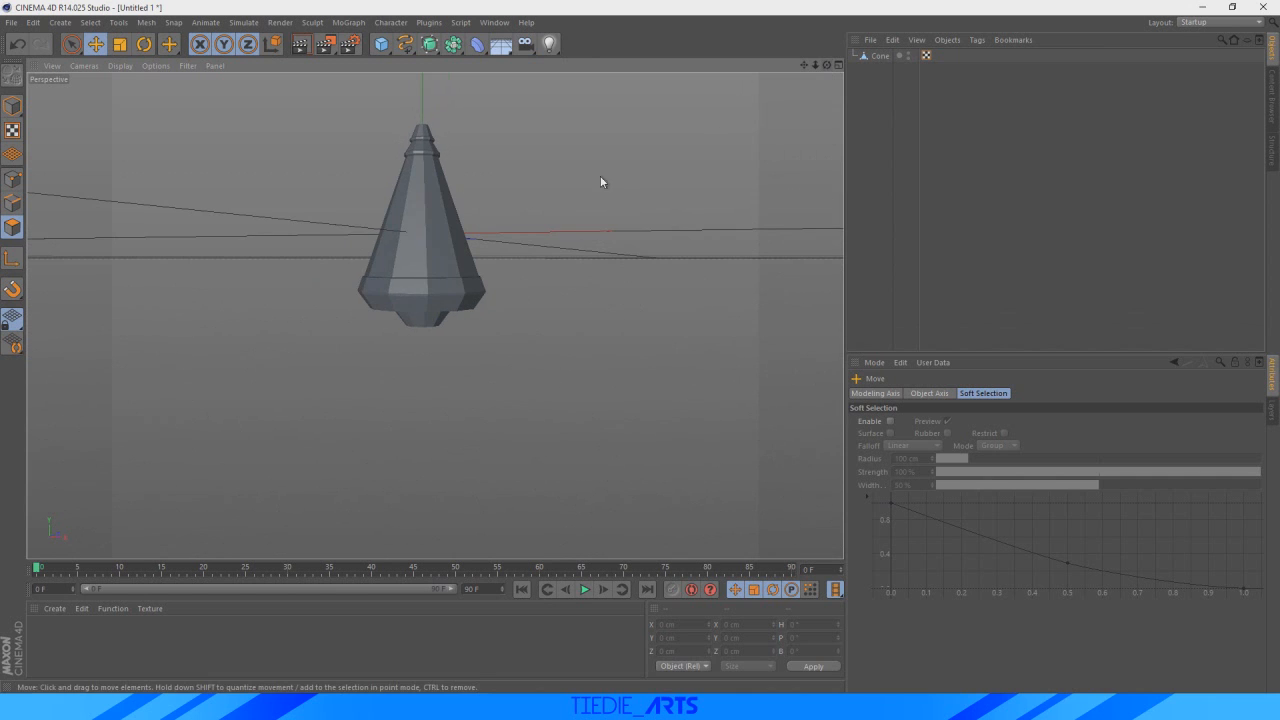
scroll(486, 351, up, 5)
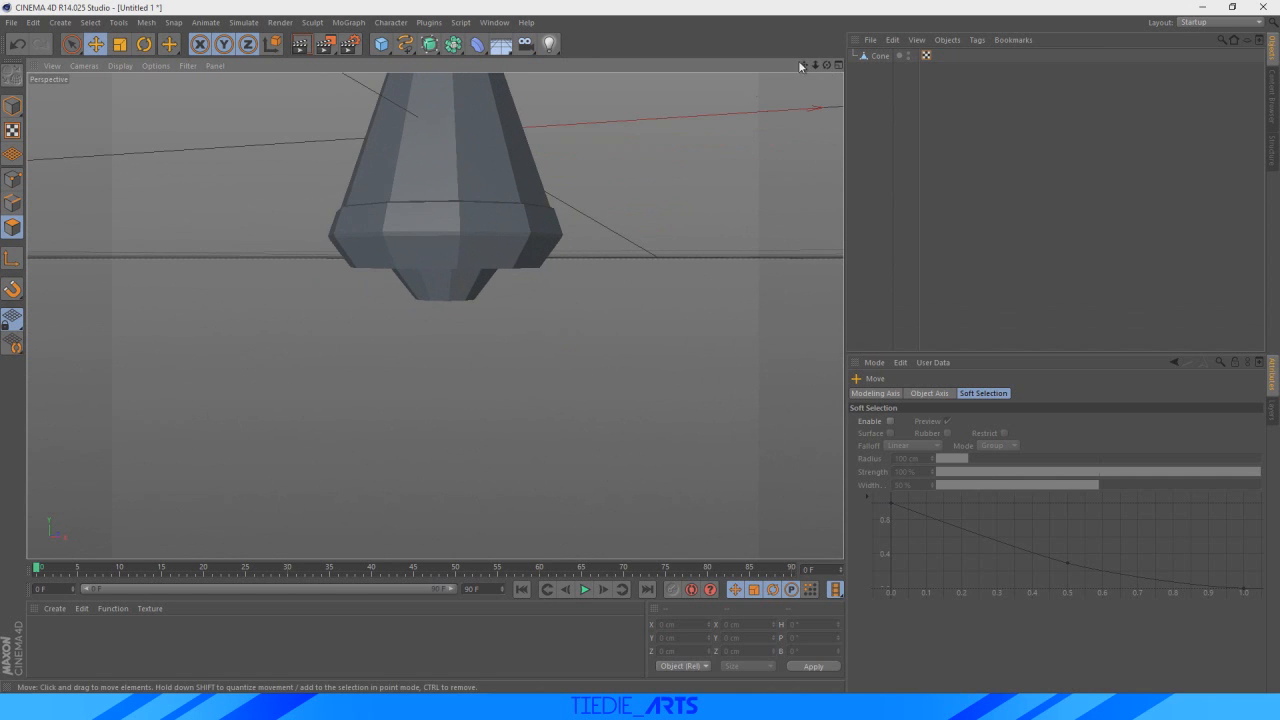
drag(826, 65, 734, 120)
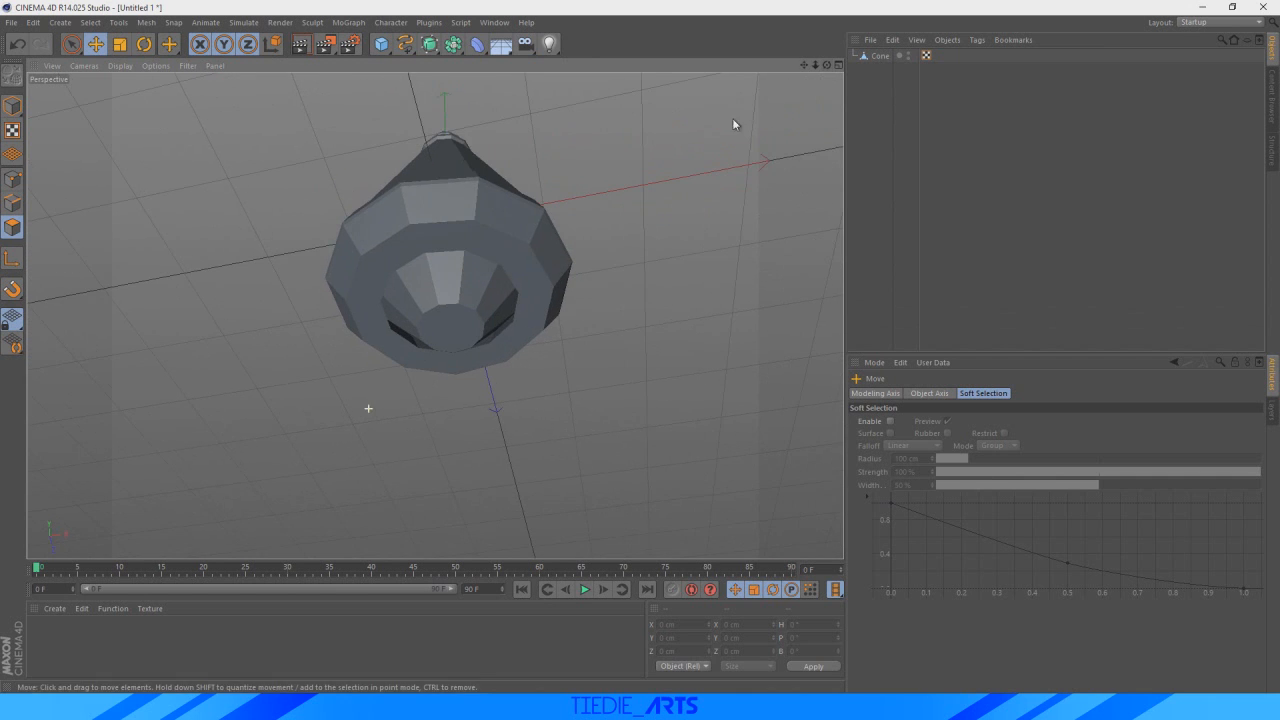
- Extrude the nozzle's end face down twice, by about 5.9 cm and 7.7 cm, and scale the last face to about 47 cm wide
click(878, 56)
scroll(399, 392, up, 5)
right_click(504, 236)
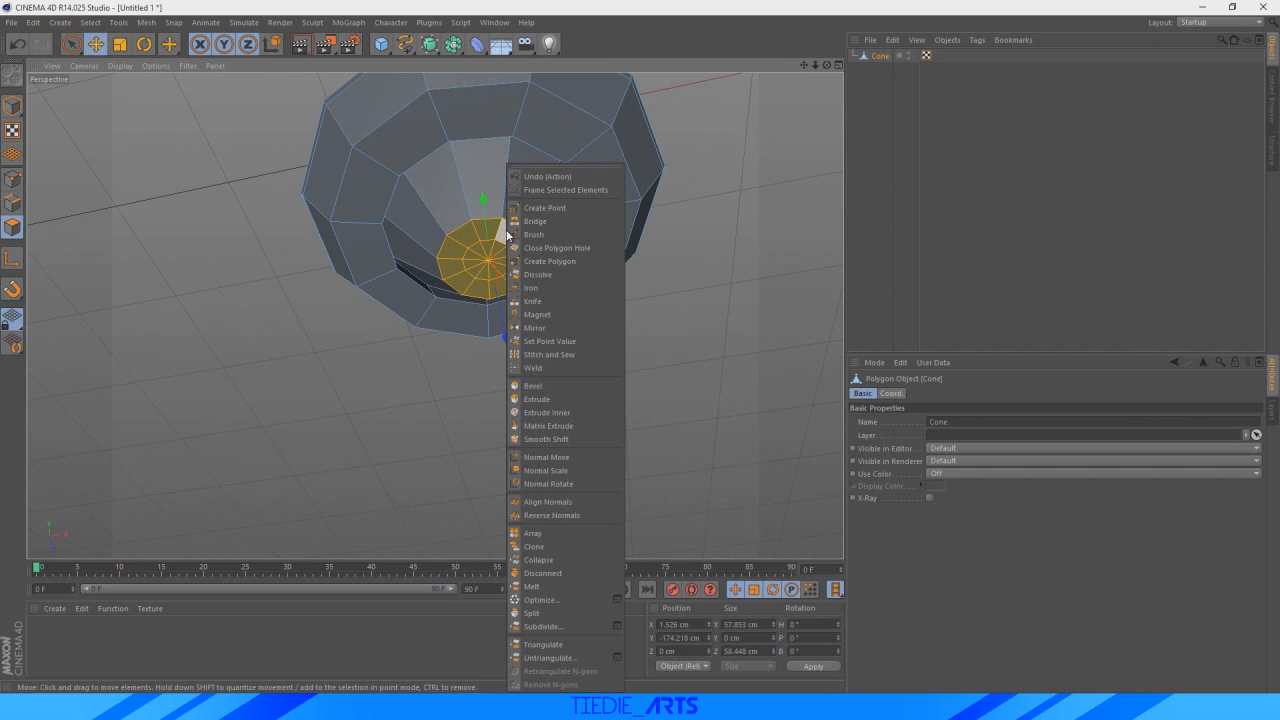
click(540, 399)
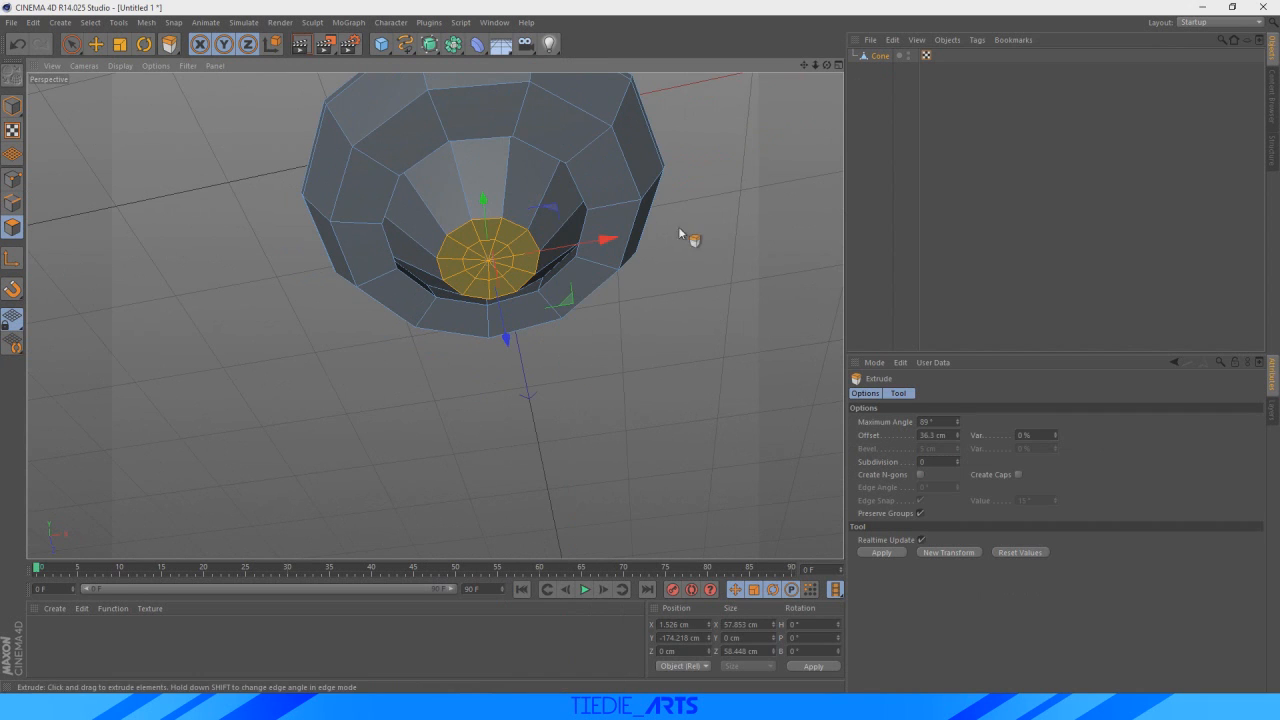
drag(822, 62, 800, 90)
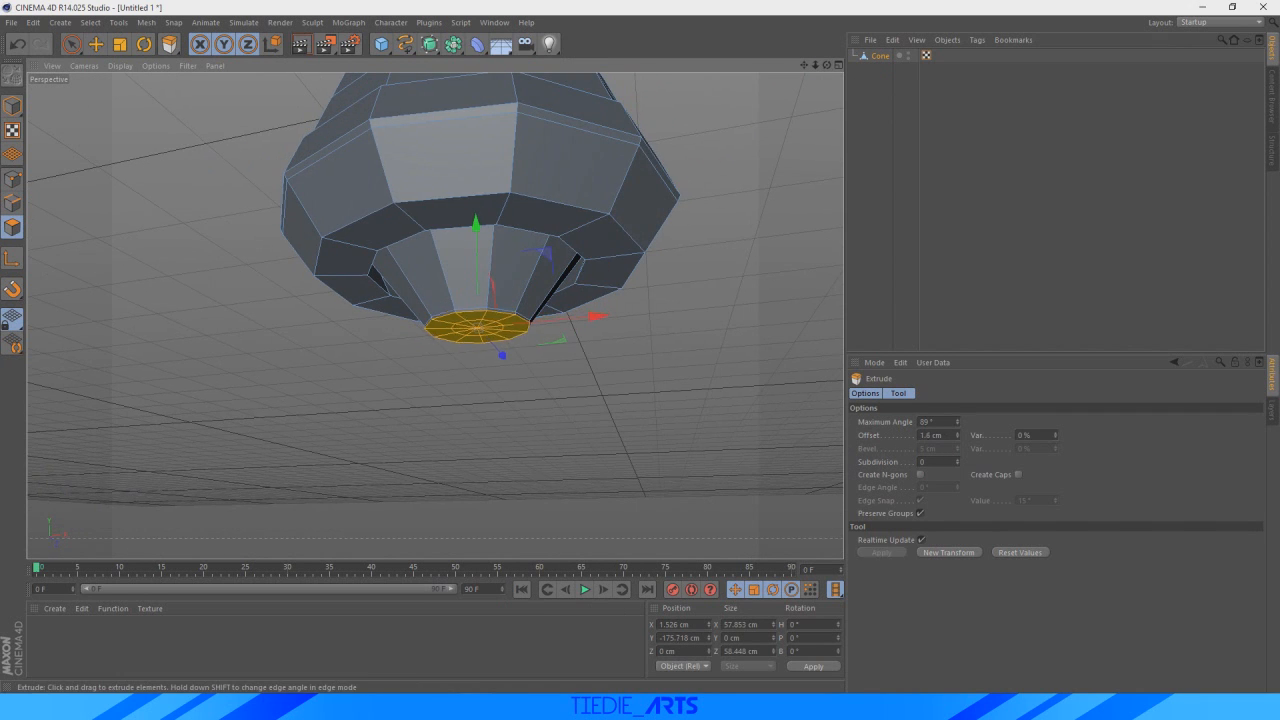
drag(477, 333, 443, 368)
click(119, 47)
scroll(583, 366, up, 4)
scroll(431, 237, down, 1)
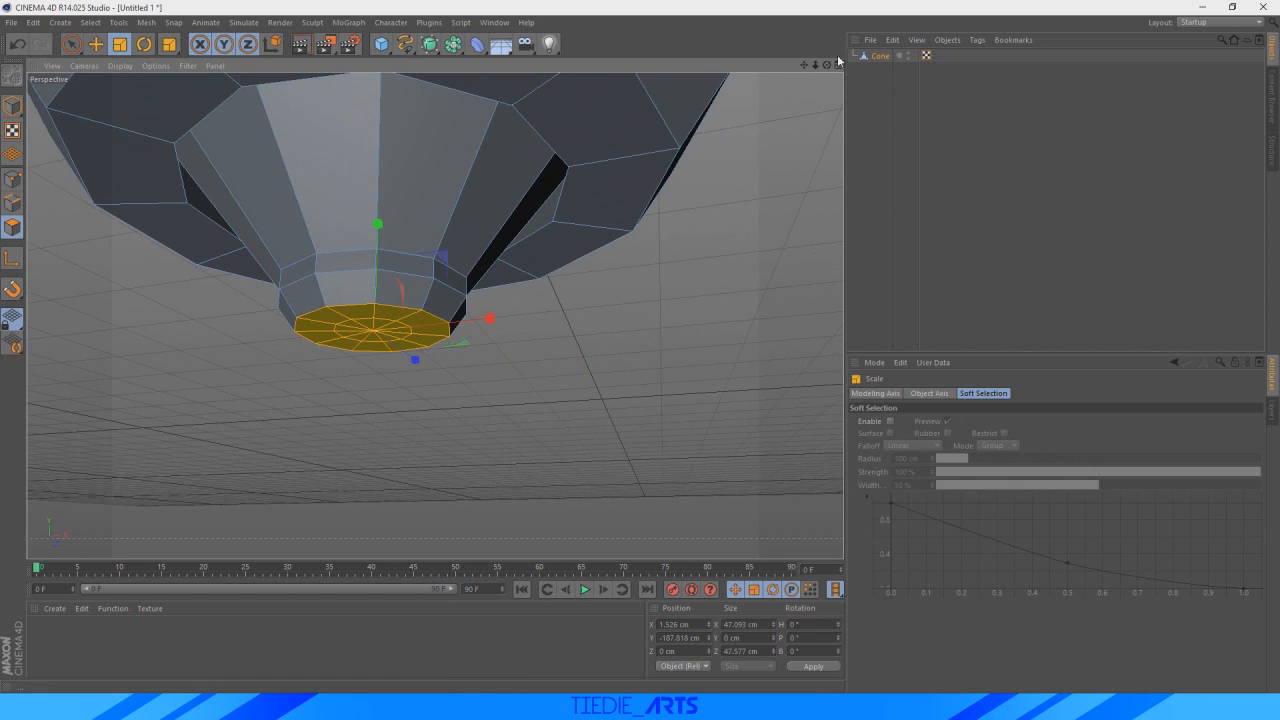
- Start a new polygon selection with three adjacent faces of the short vertical band near the nozzle's lower end
drag(831, 68, 831, 95)
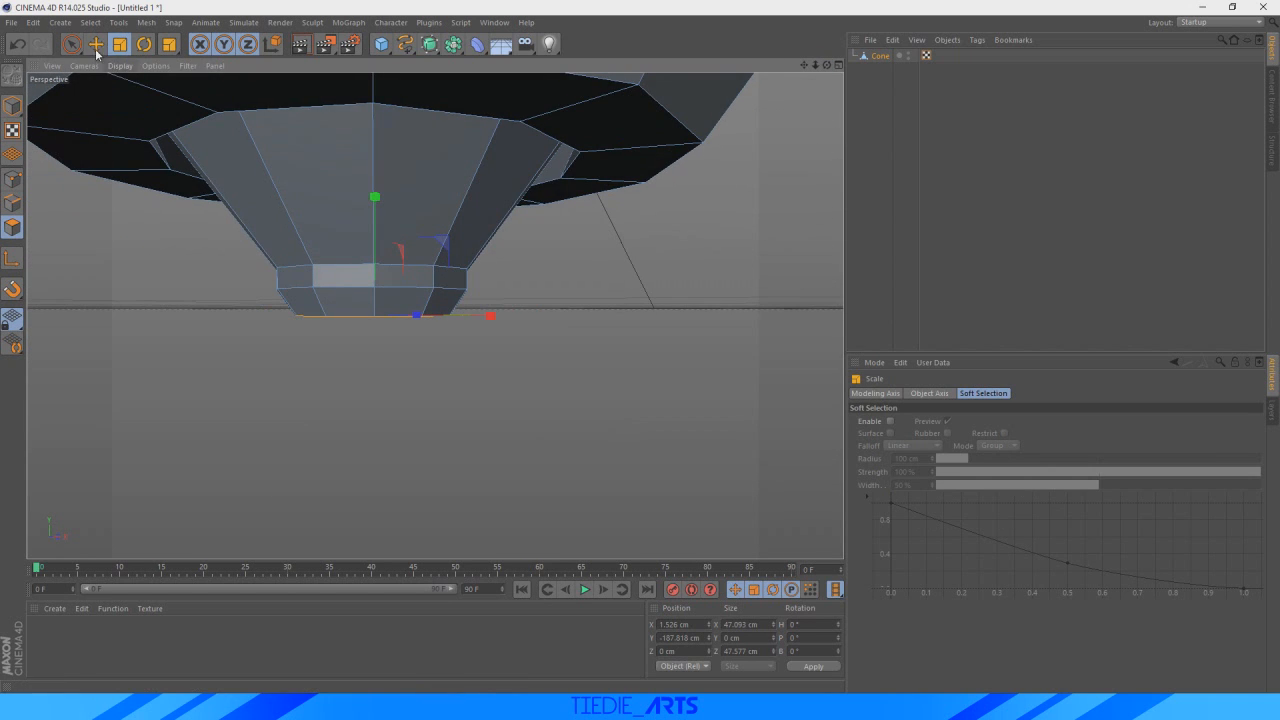
click(71, 44)
click(346, 274)
shift+click(409, 285)
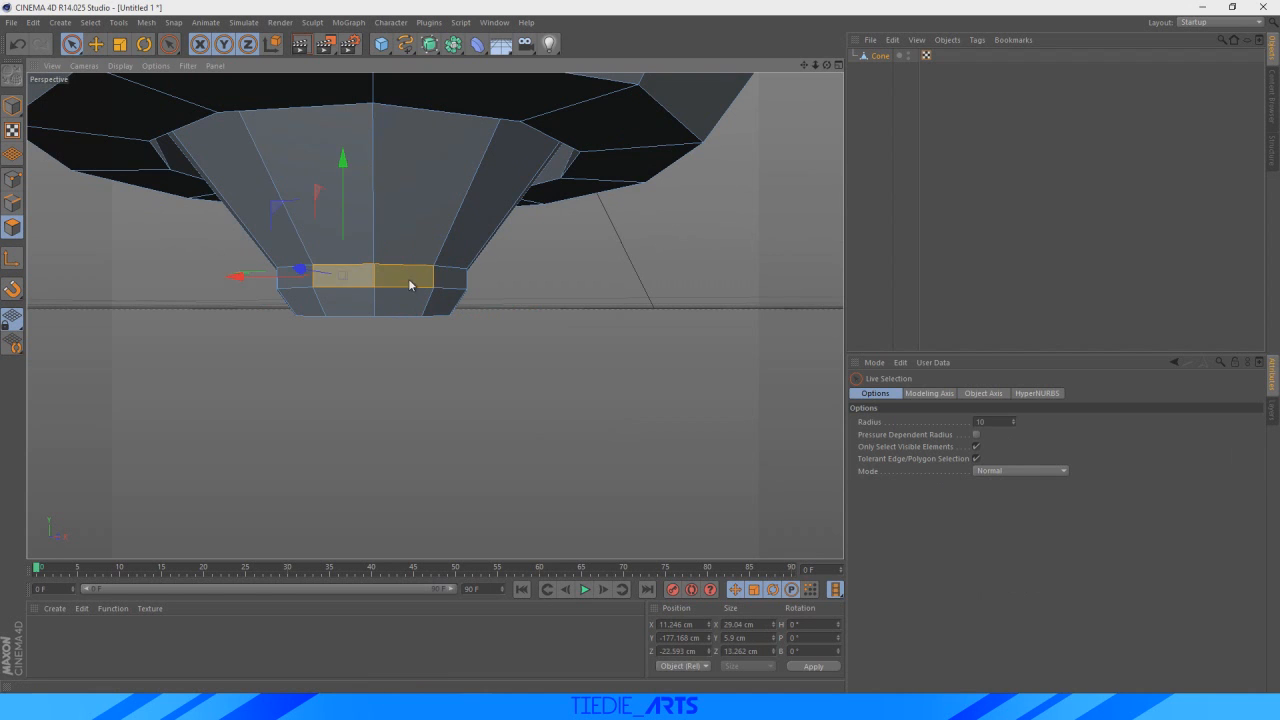
shift+click(290, 277)
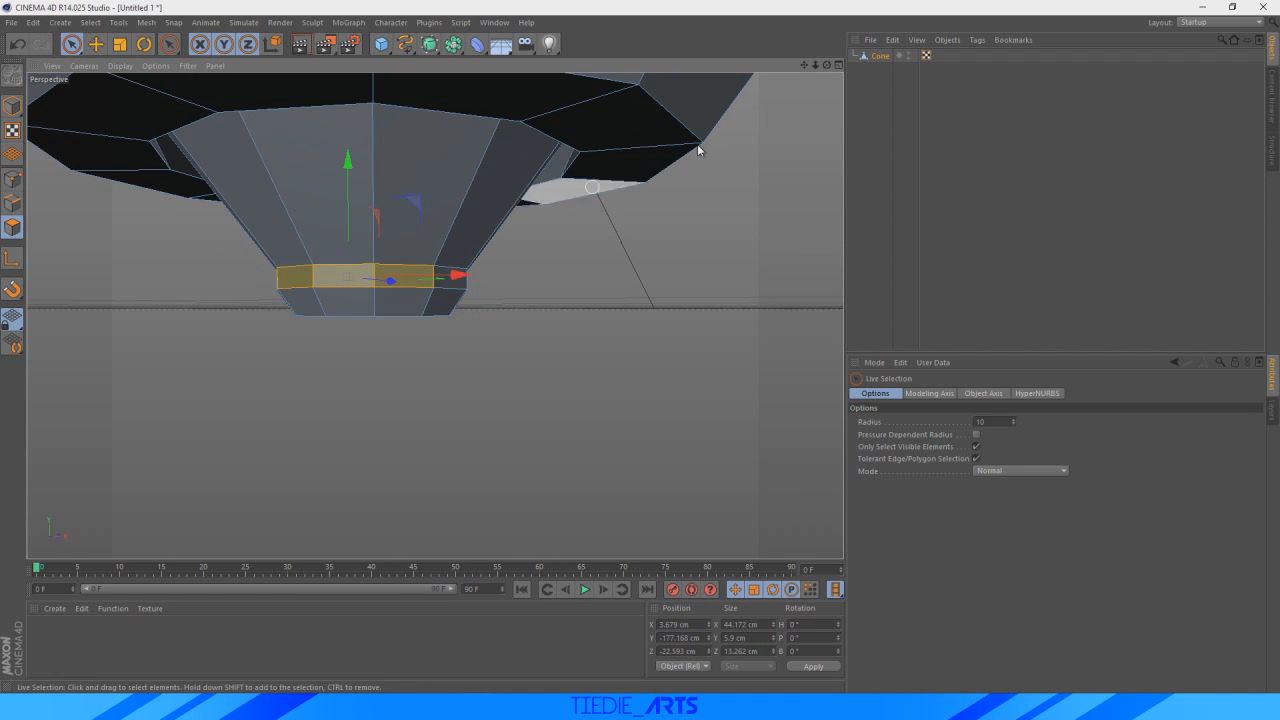
- Add the remaining faces of the nozzle's short band to the selection, all the way around the rocket
drag(826, 68, 740, 72)
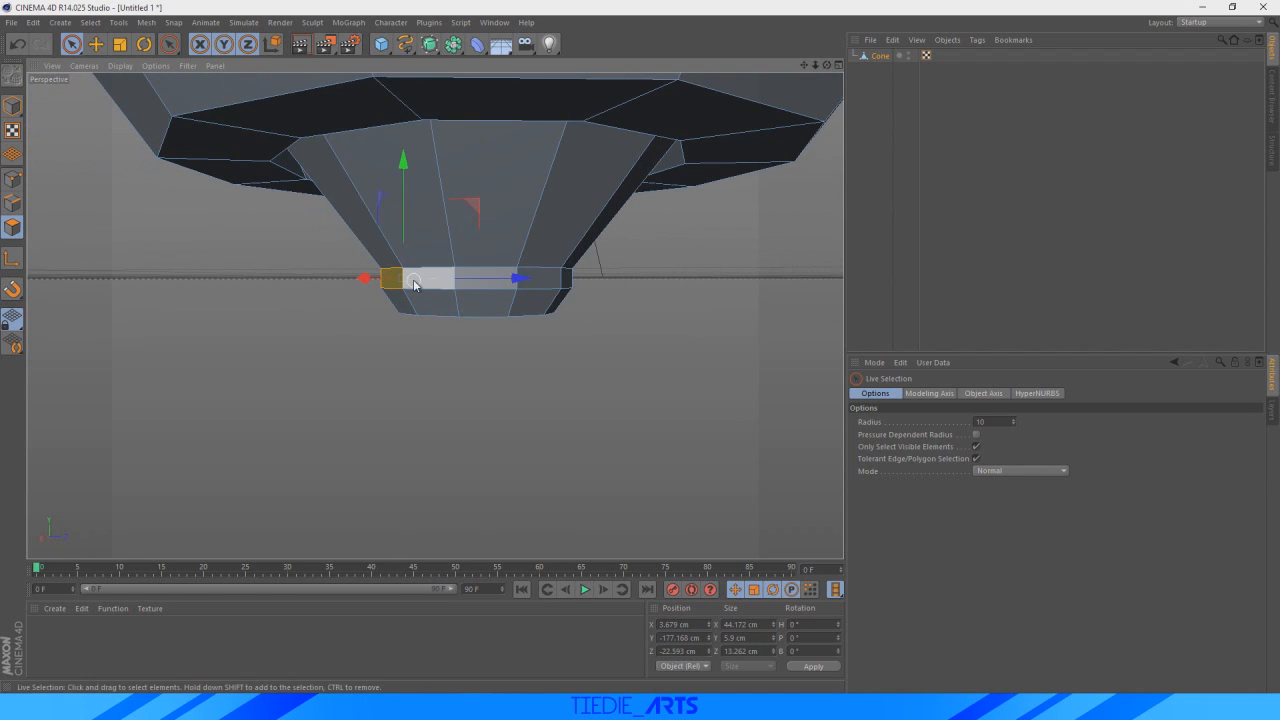
shift+click(418, 284)
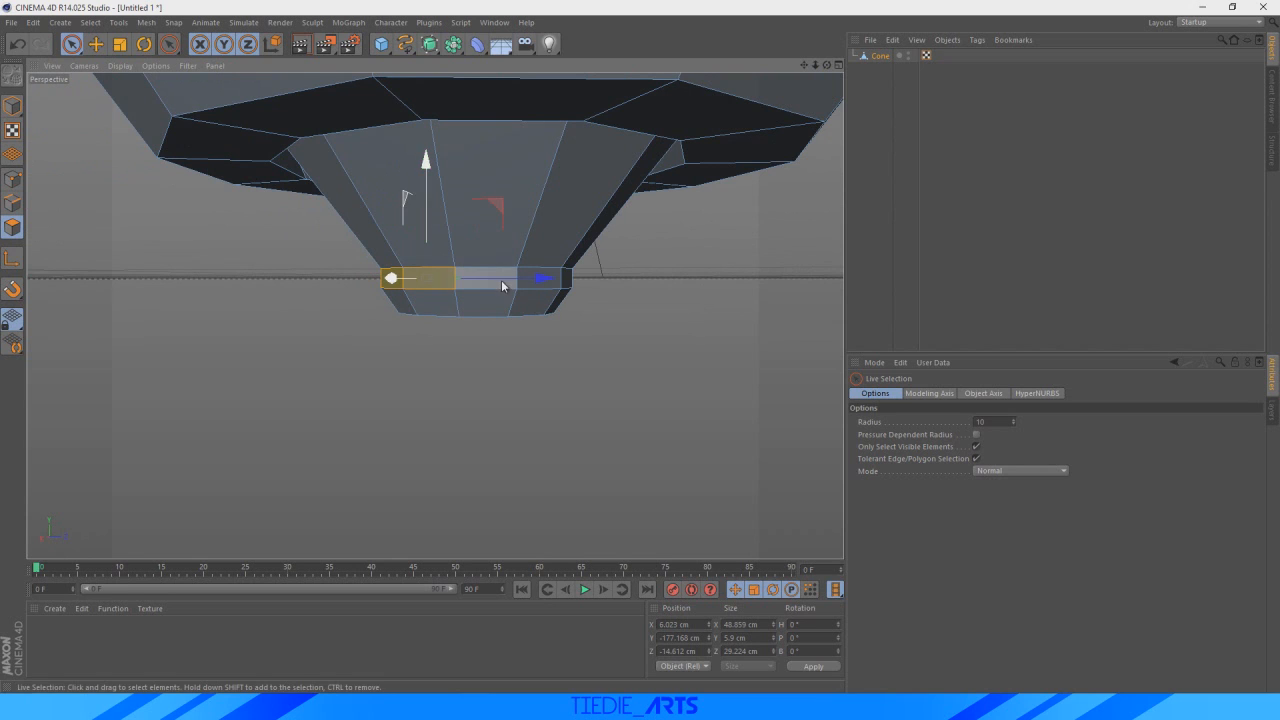
drag(826, 65, 831, 71)
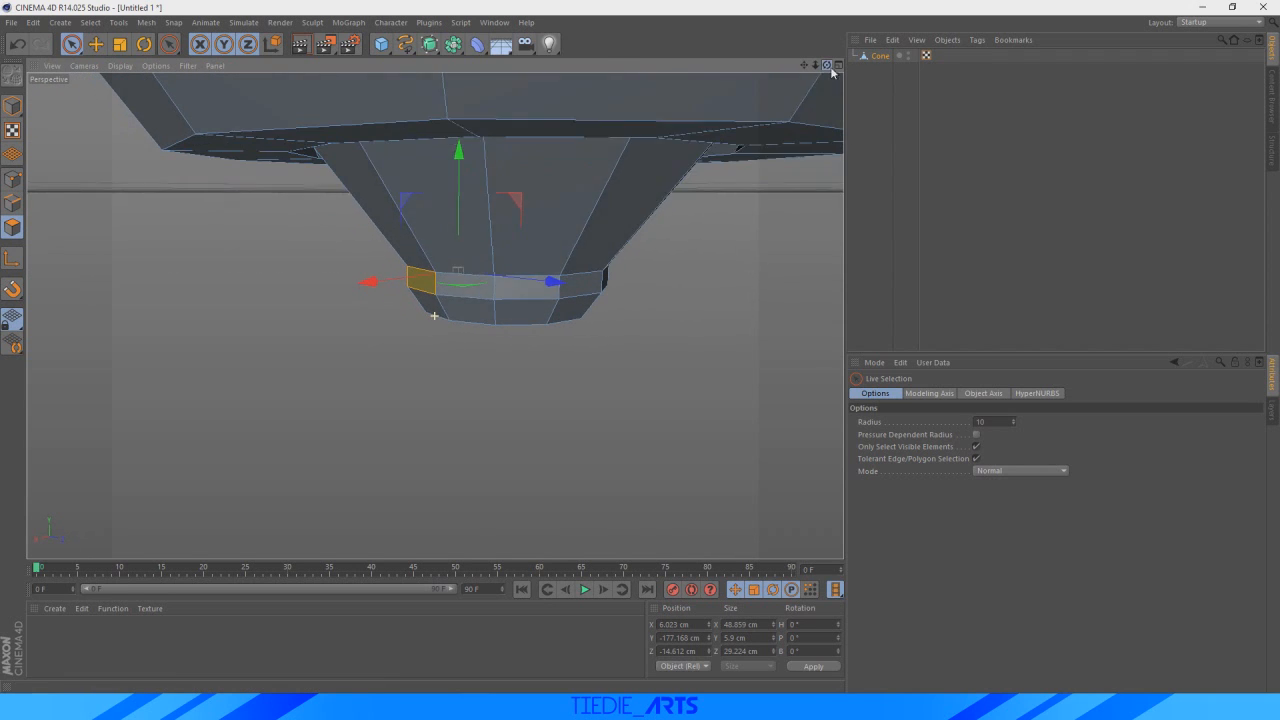
shift+click(486, 288)
shift+click(532, 288)
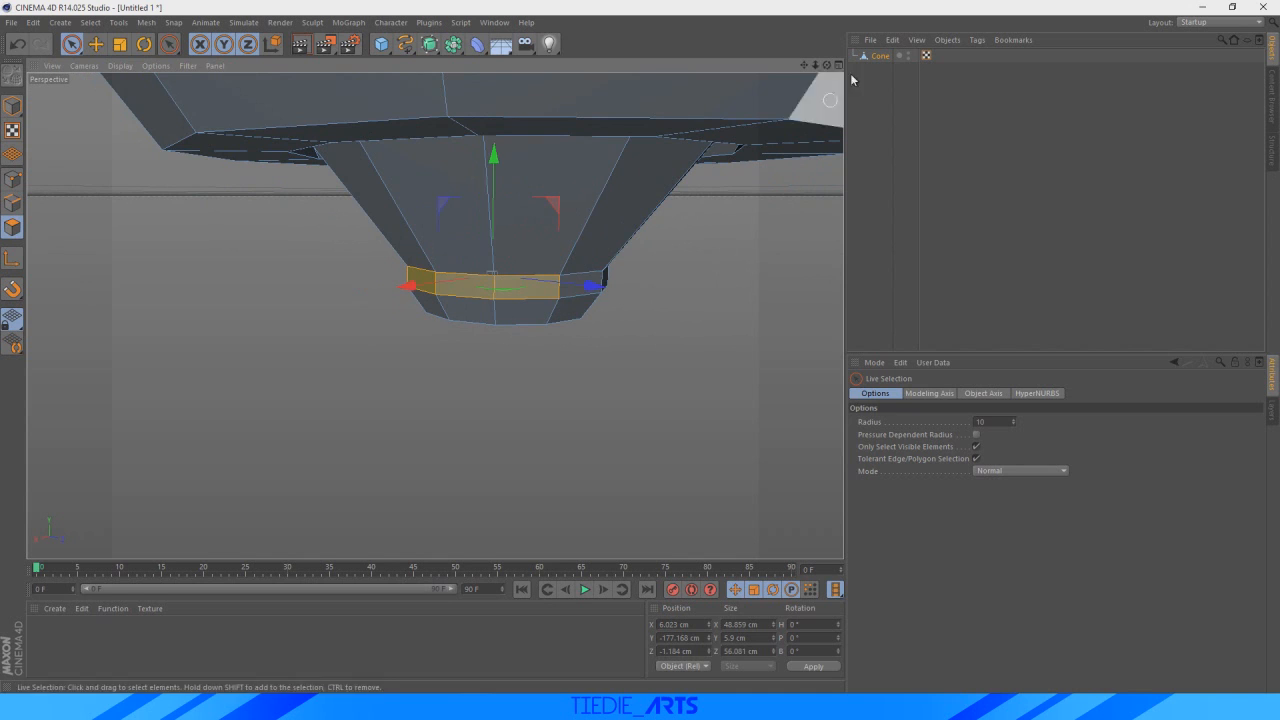
drag(826, 65, 700, 70)
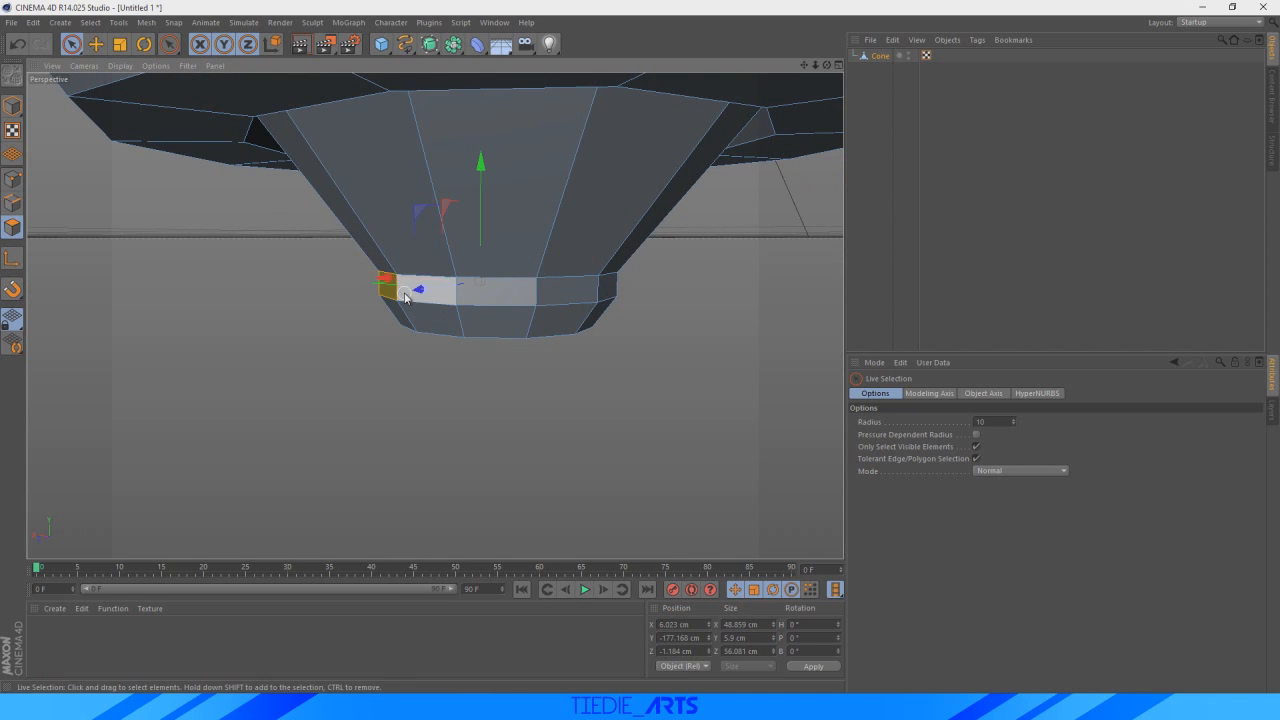
shift+click(405, 291)
shift+click(508, 289)
shift+click(567, 290)
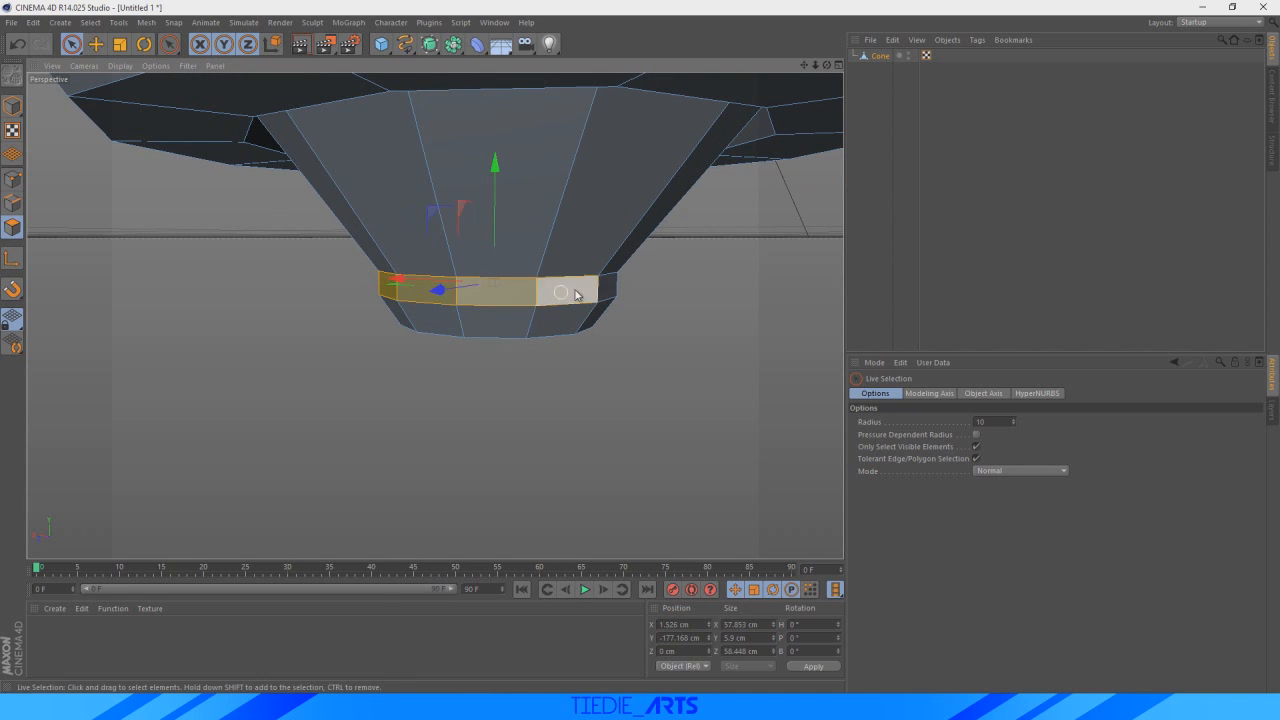
shift+click(610, 290)
- Bevel the selected nozzle band with about 0.92 cm extrusion and 0.92 cm inner offset, and deselect the cone
drag(826, 66, 696, 62)
right_click(401, 297)
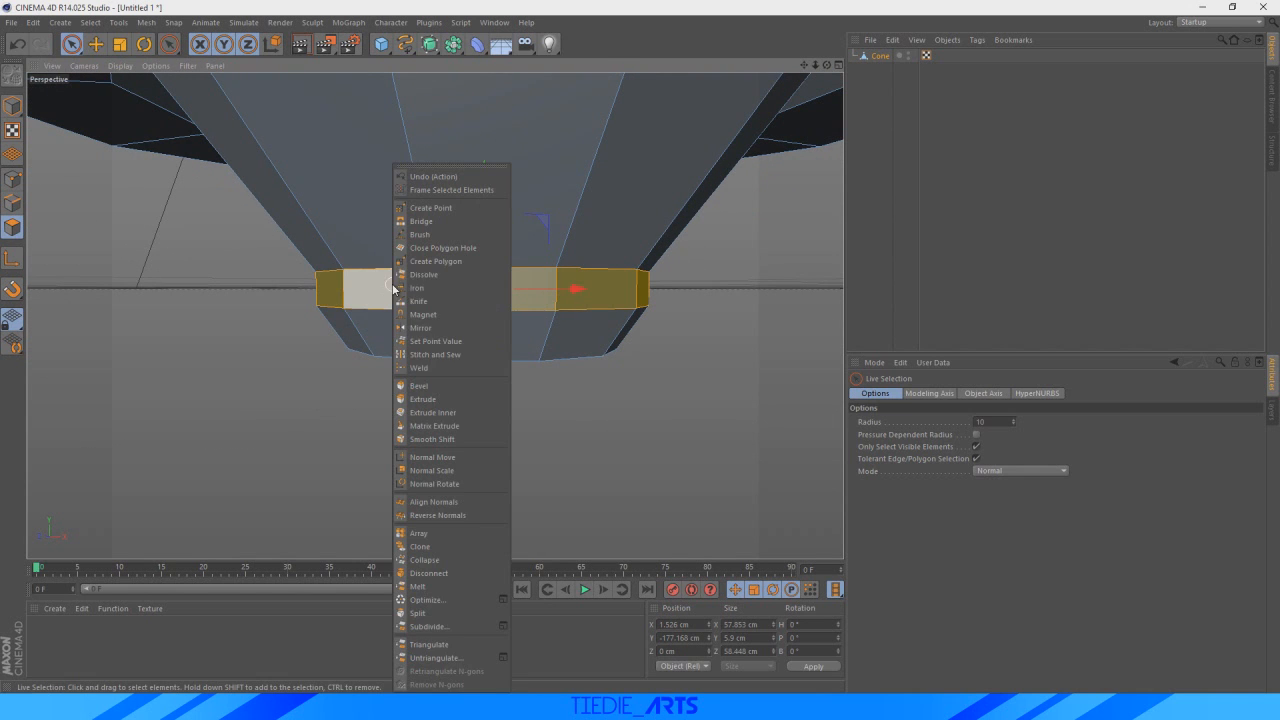
click(436, 389)
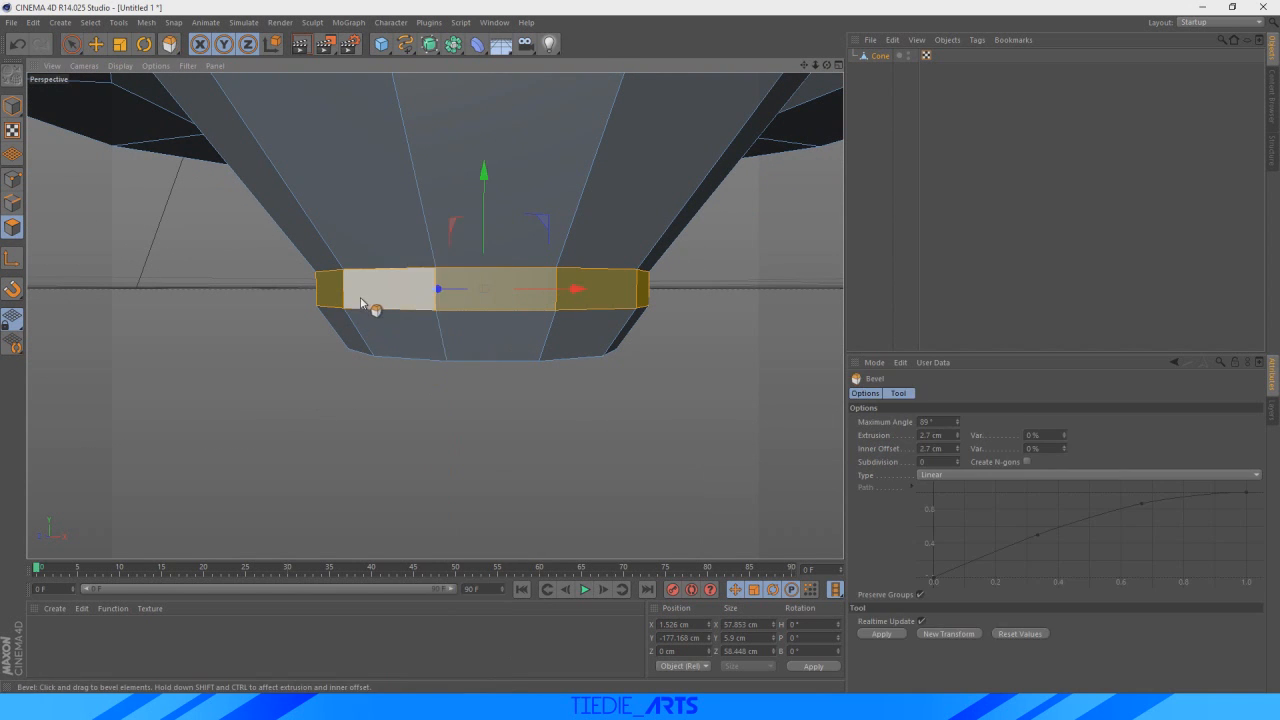
drag(367, 299, 415, 299)
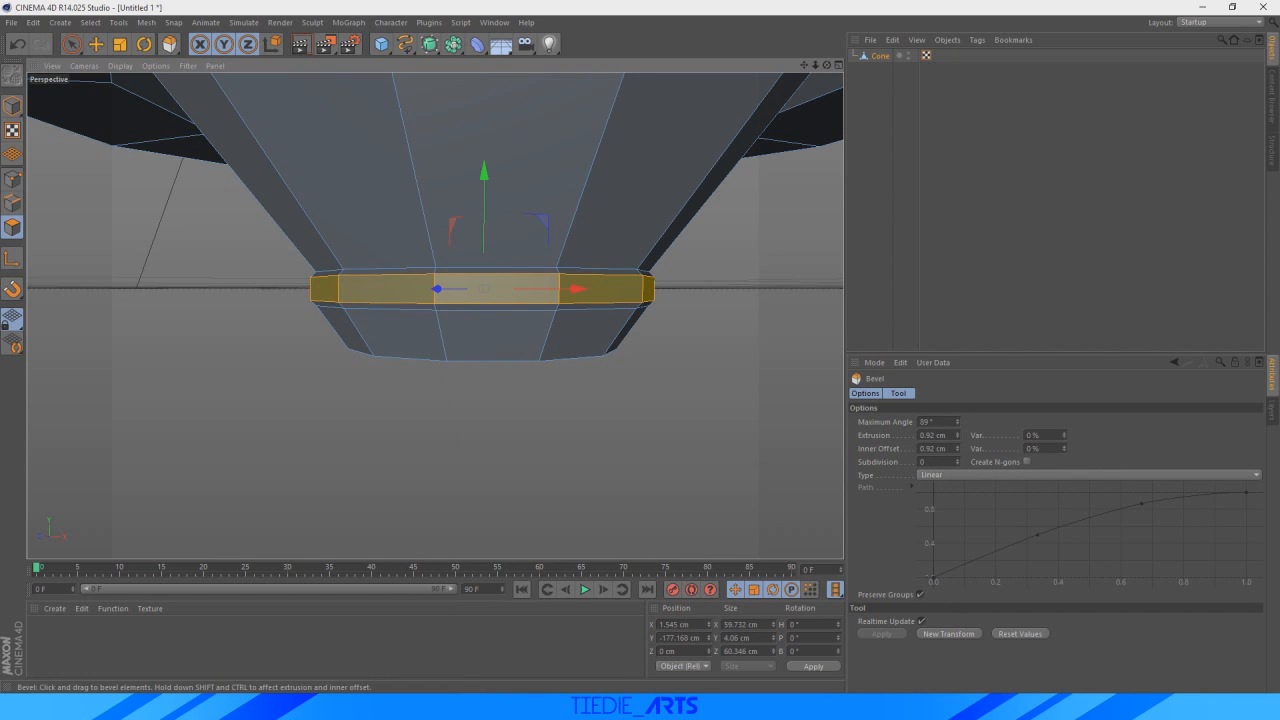
drag(816, 66, 812, 96)
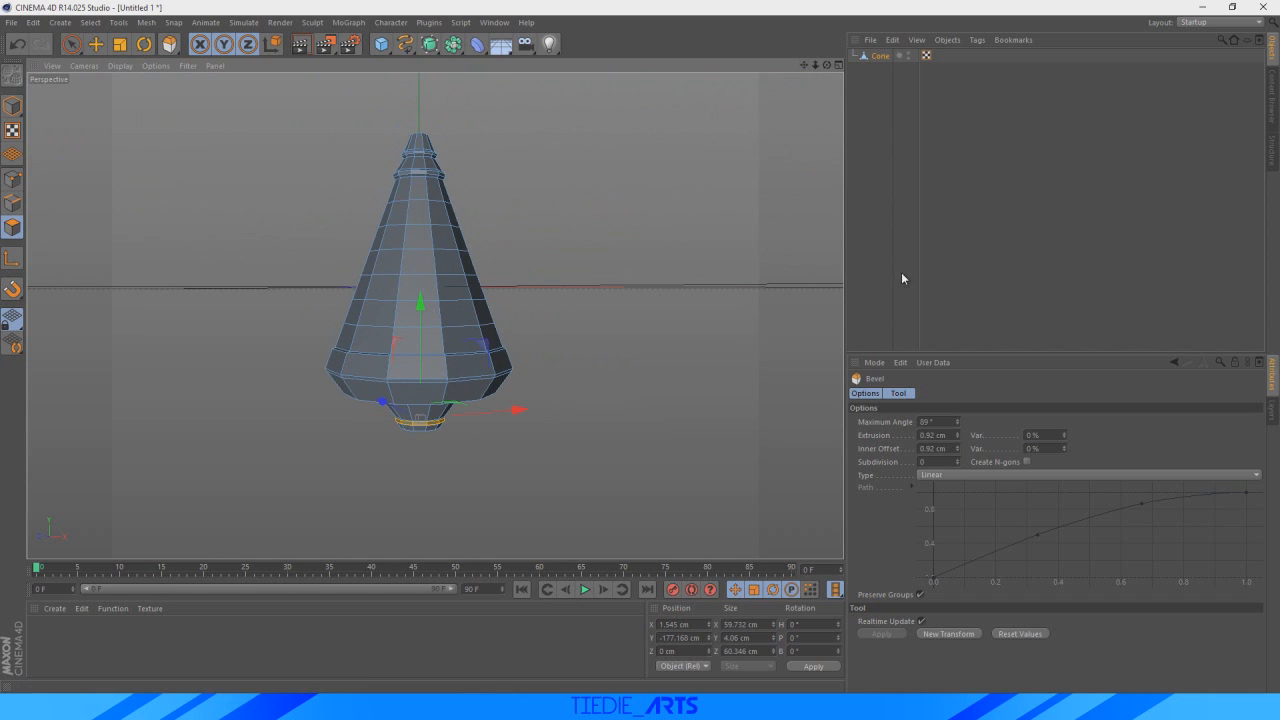
click(871, 250)
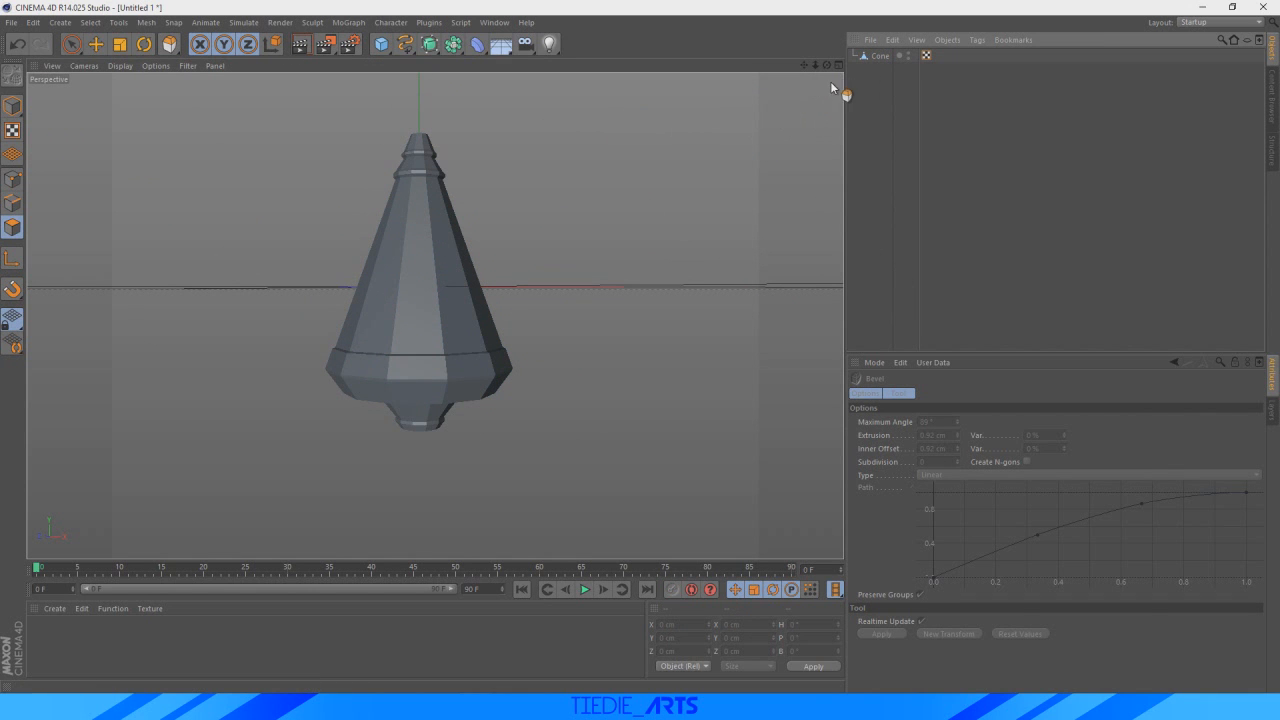
mouse_move(826, 65)
mouse_down()
mouse_move(850, 150)
mouse_move(826, 65)
mouse_up()
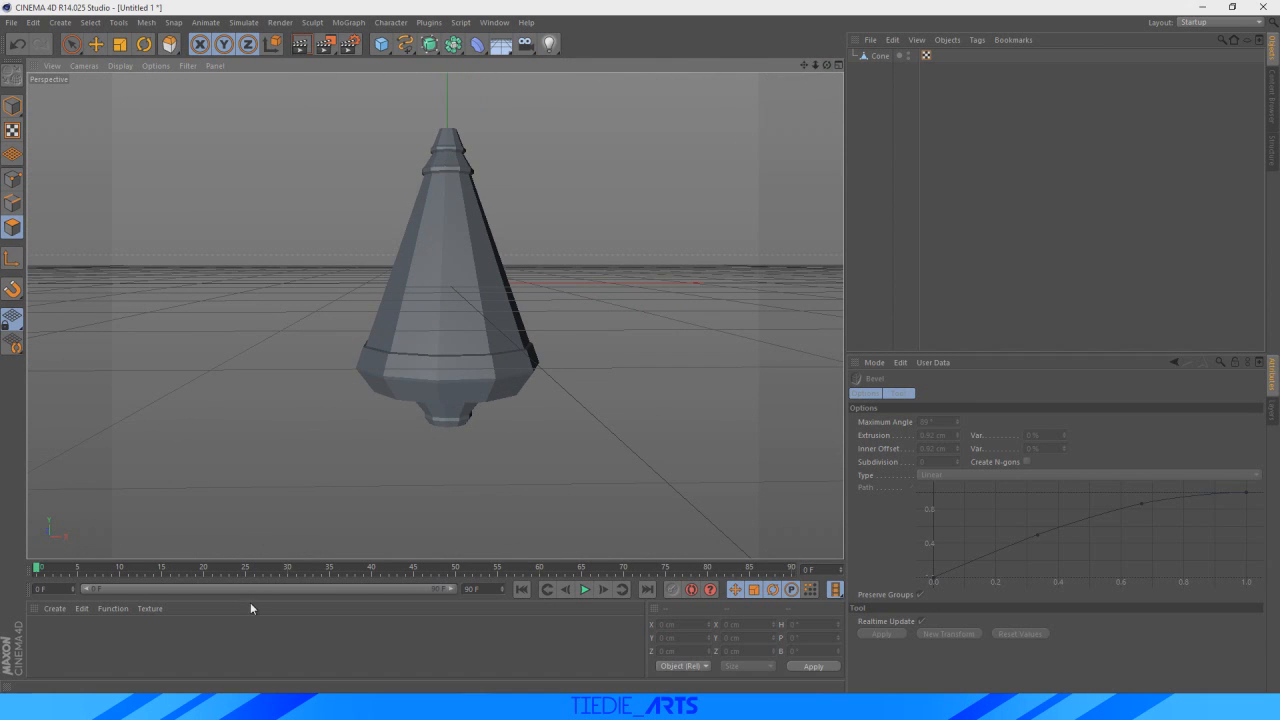
- Create a new material and set its colour to light blue, RGB 127, 209, 249
double_click(110, 643)
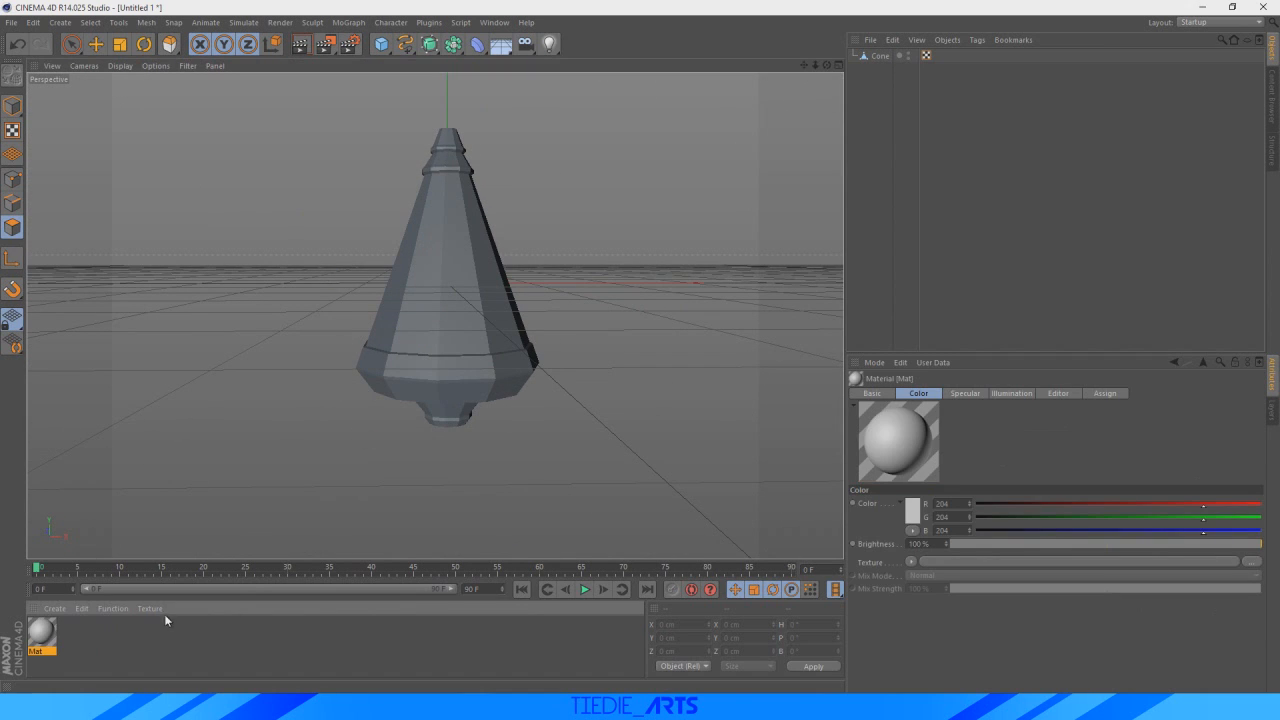
double_click(44, 631)
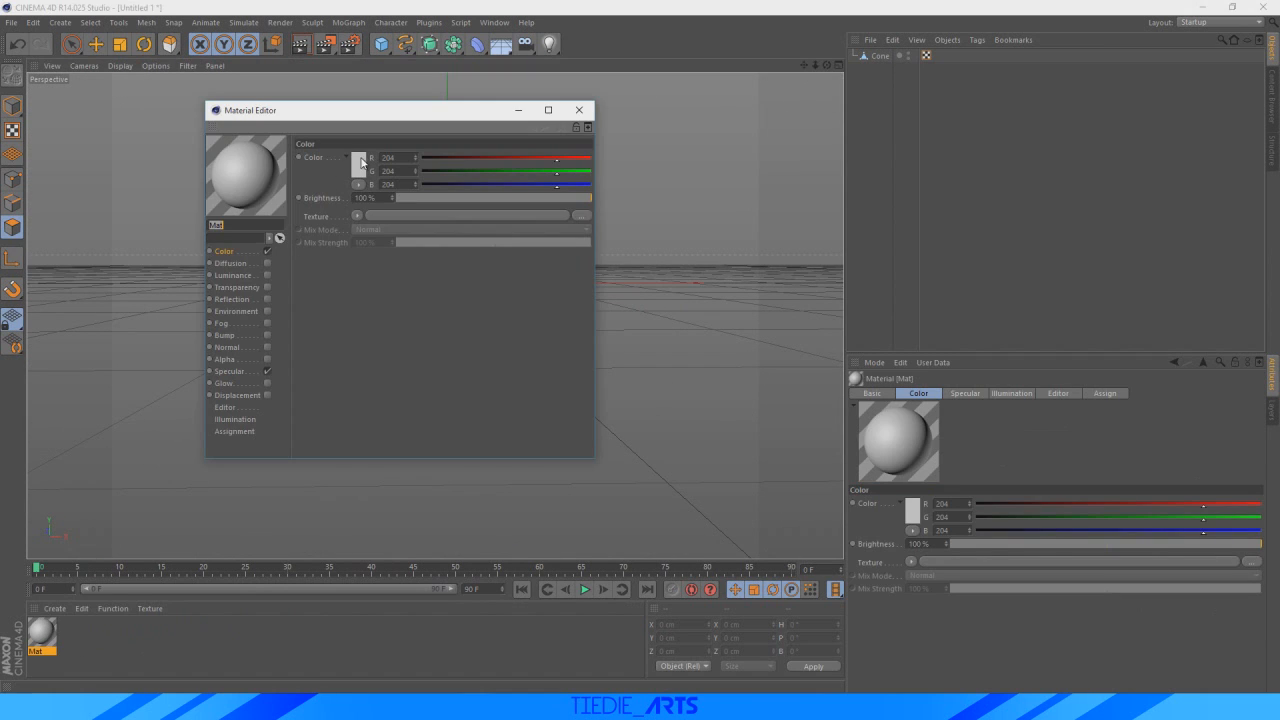
click(359, 163)
drag(406, 106, 398, 107)
click(326, 115)
click(326, 115)
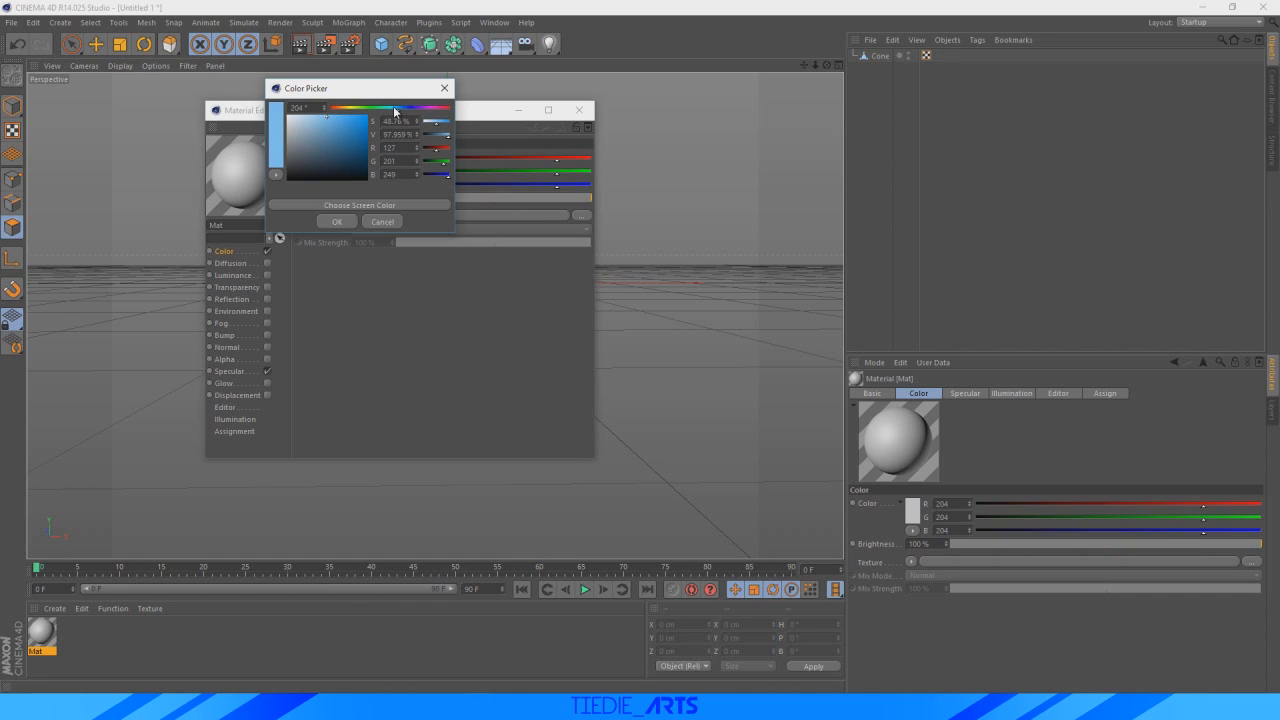
drag(395, 110, 398, 111)
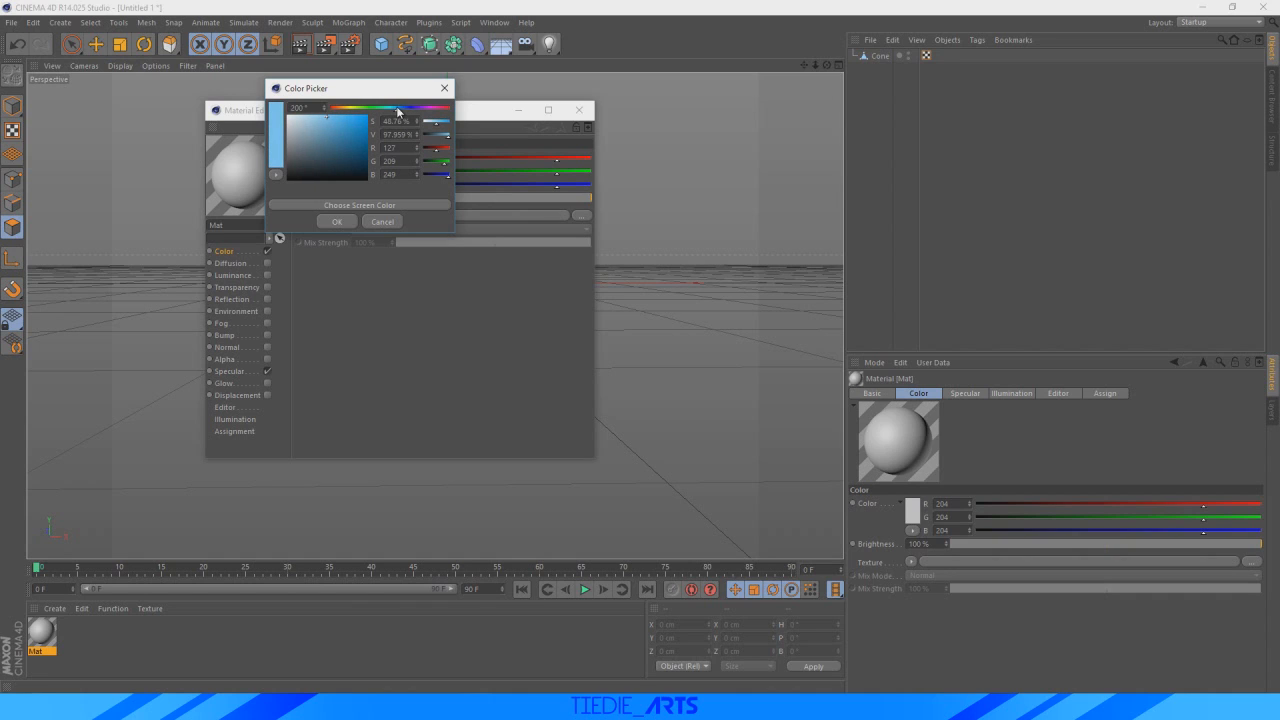
click(337, 221)
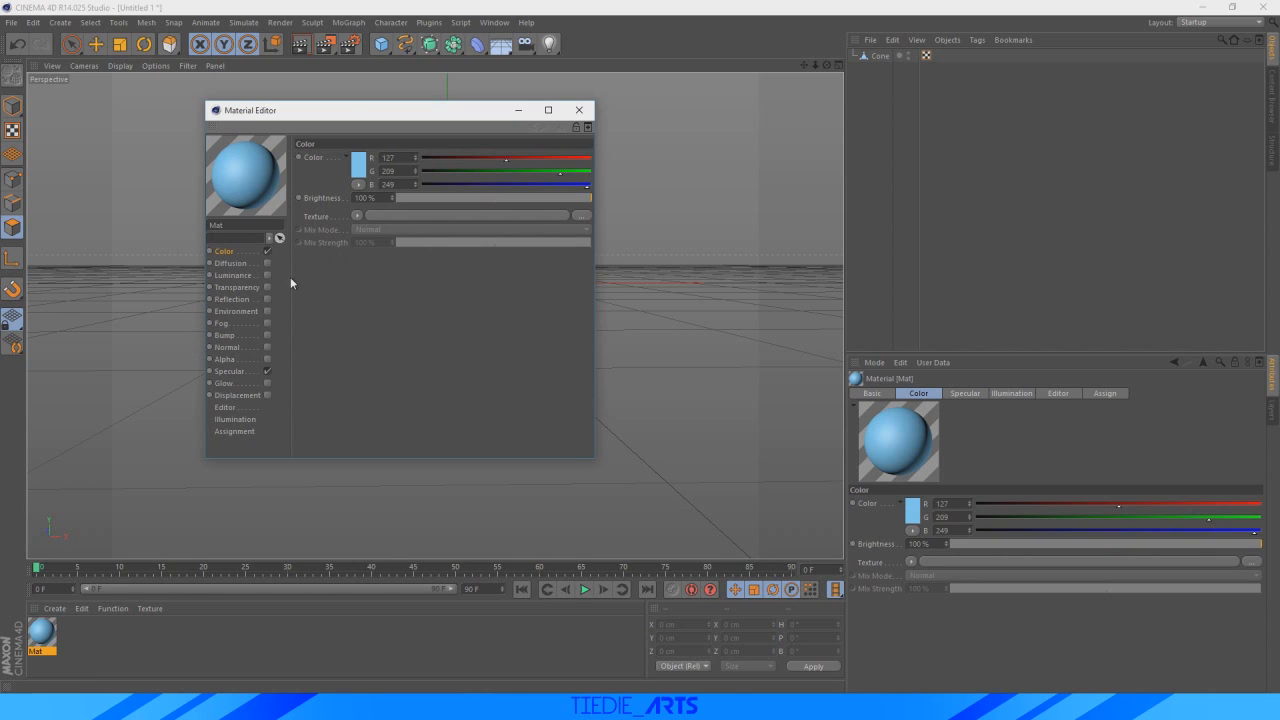
- Turn off the blue material's Specular channel and apply the material to the whole rocket
click(267, 372)
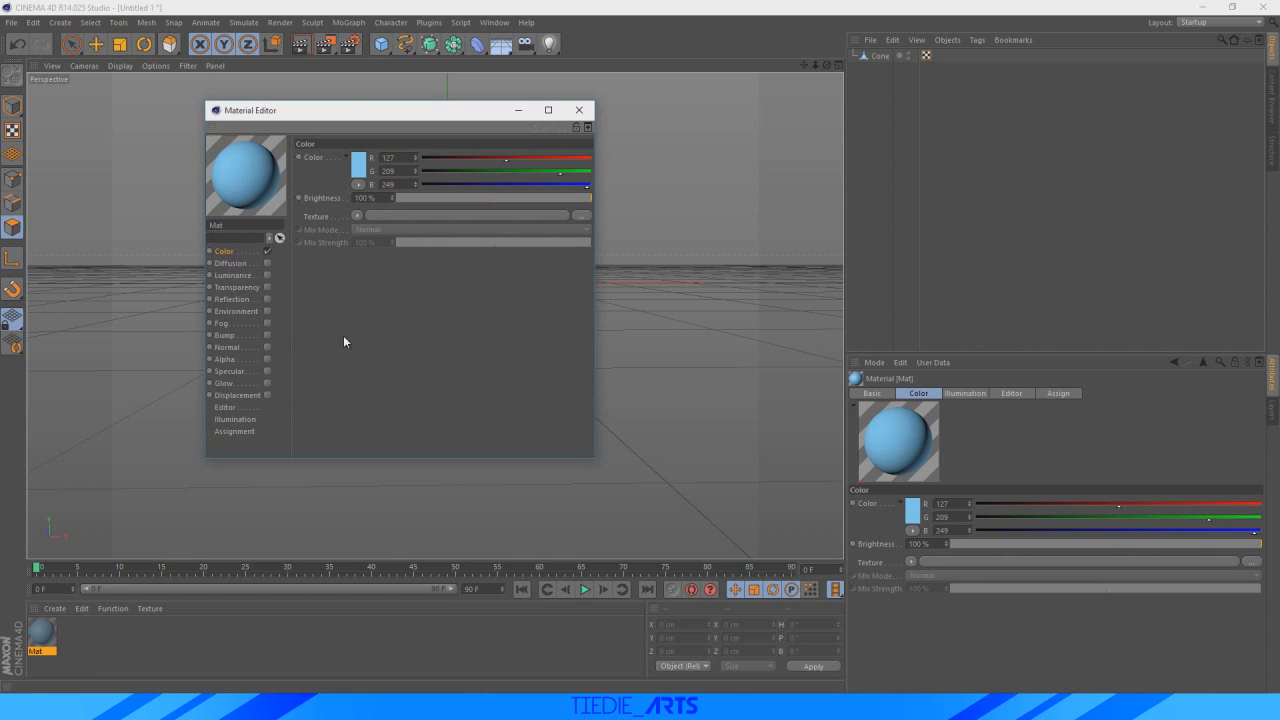
click(579, 110)
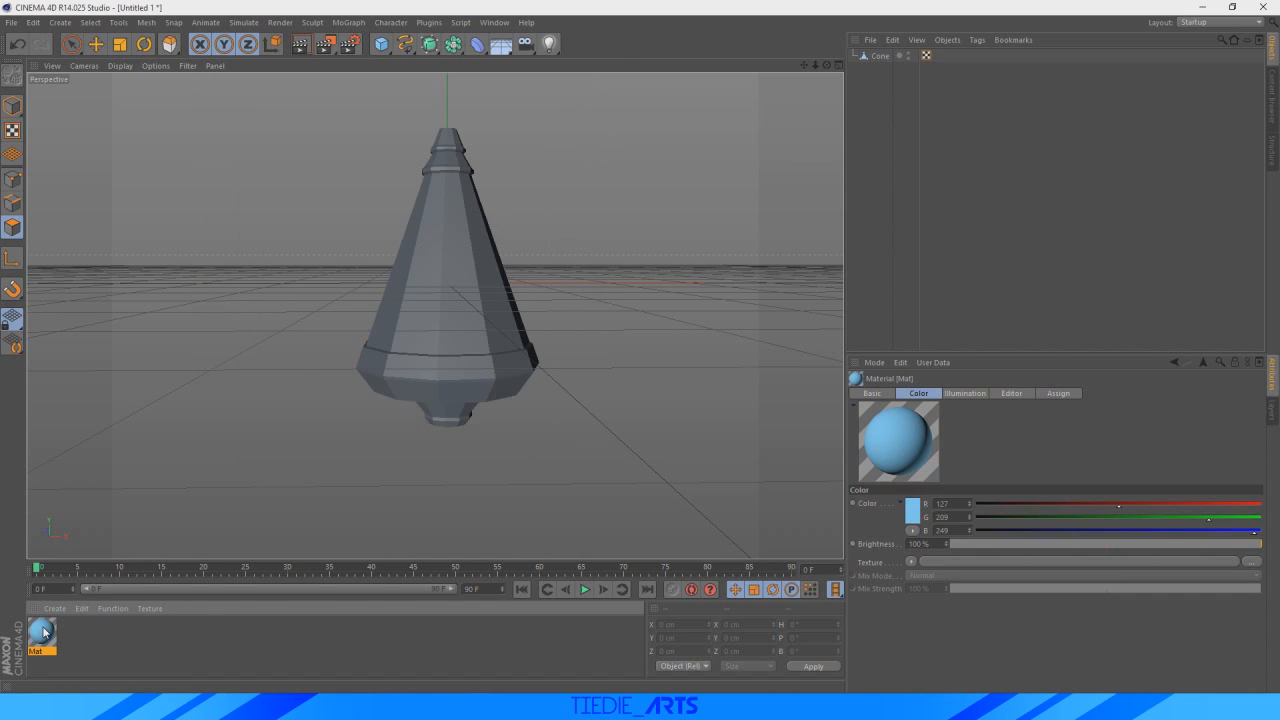
drag(418, 360, 449, 294)
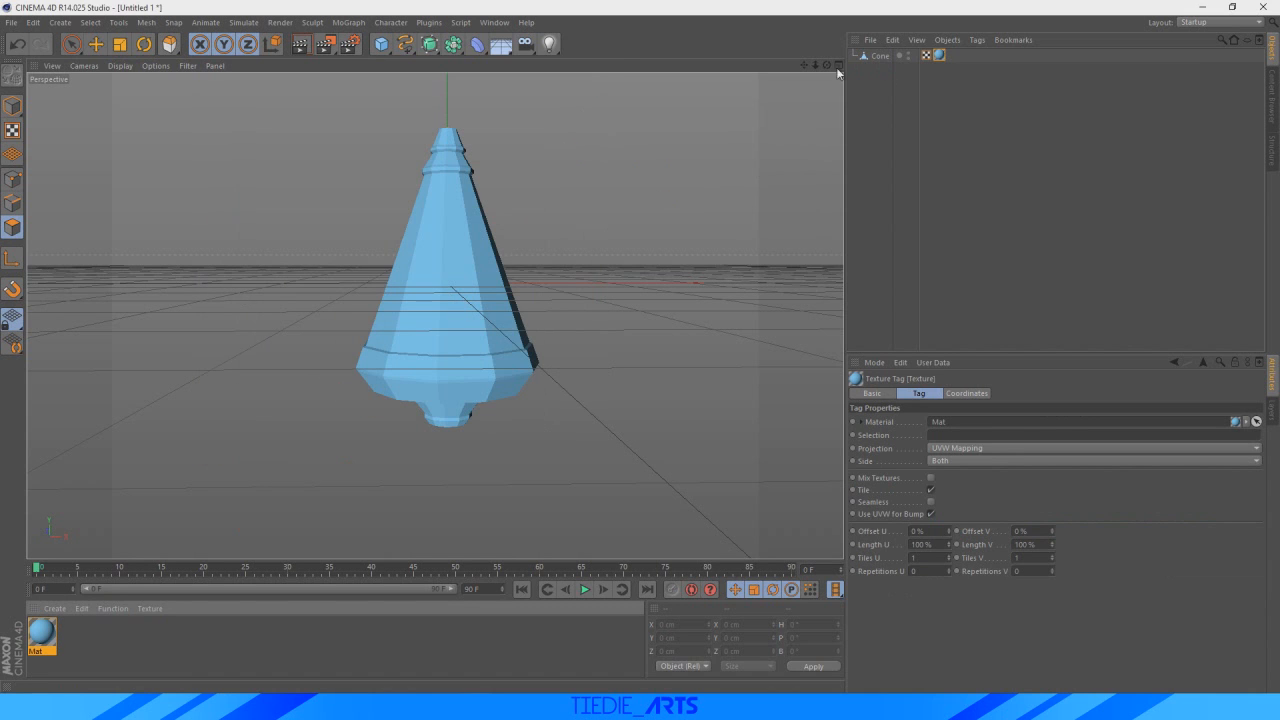
drag(825, 66, 828, 65)
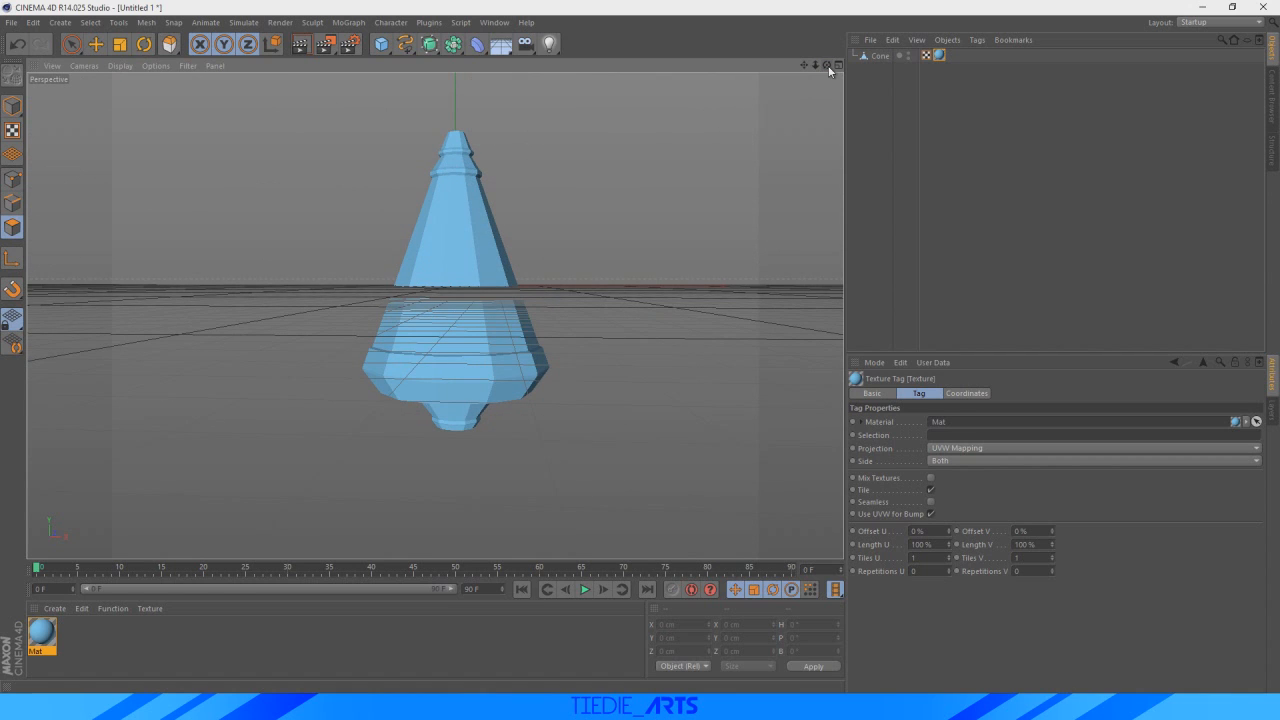
- Reselect the cone and add the front bevel strips above and below the nozzle band to the polygon selection
click(70, 45)
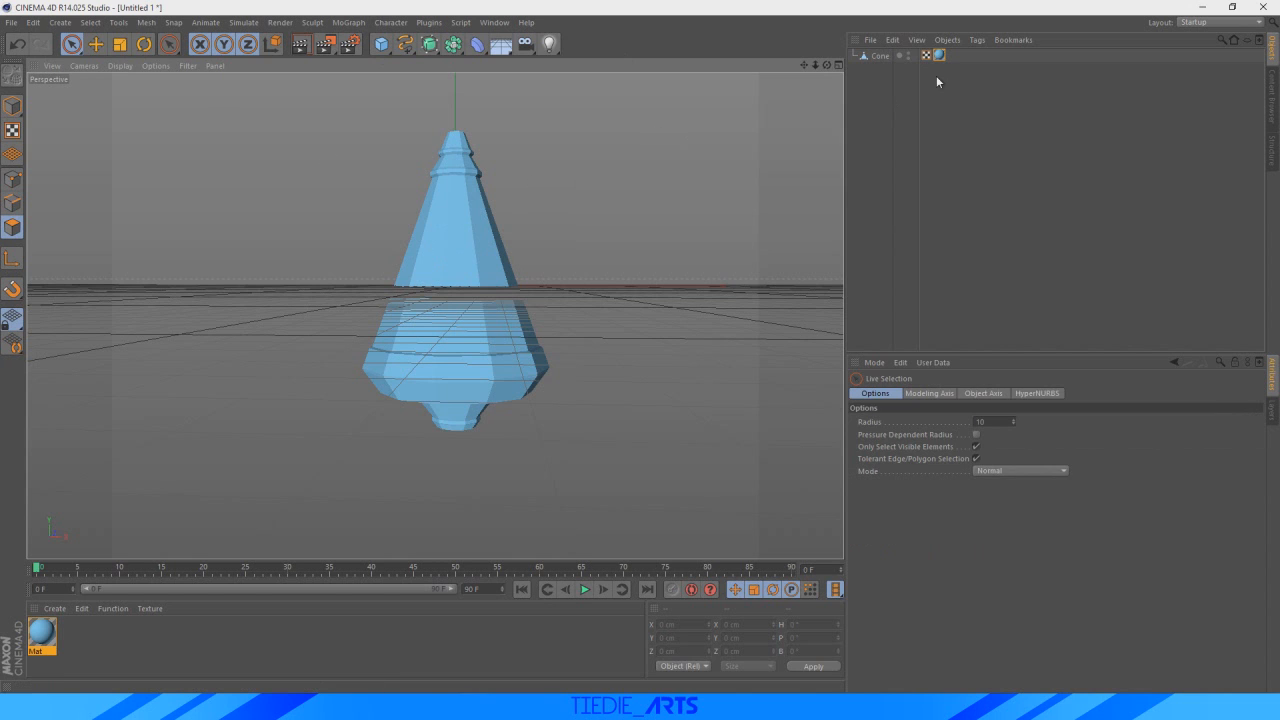
click(874, 56)
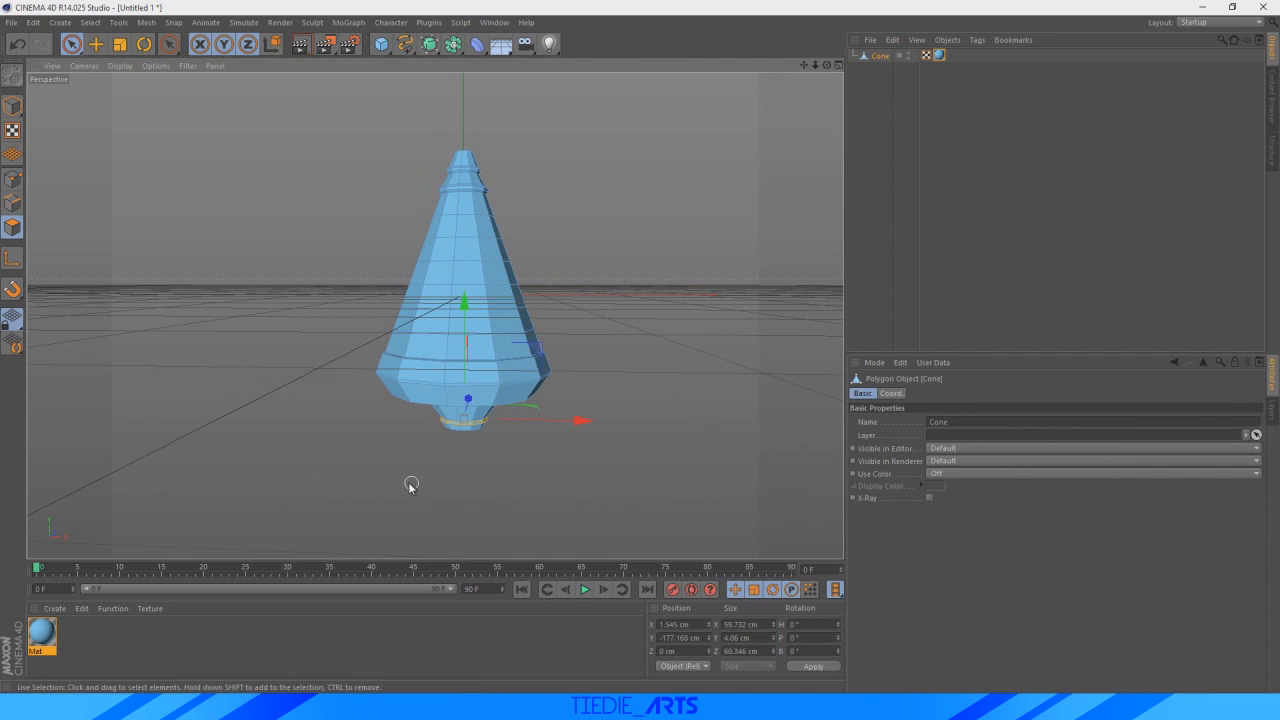
scroll(467, 497, up, 5)
scroll(568, 145, down, 3)
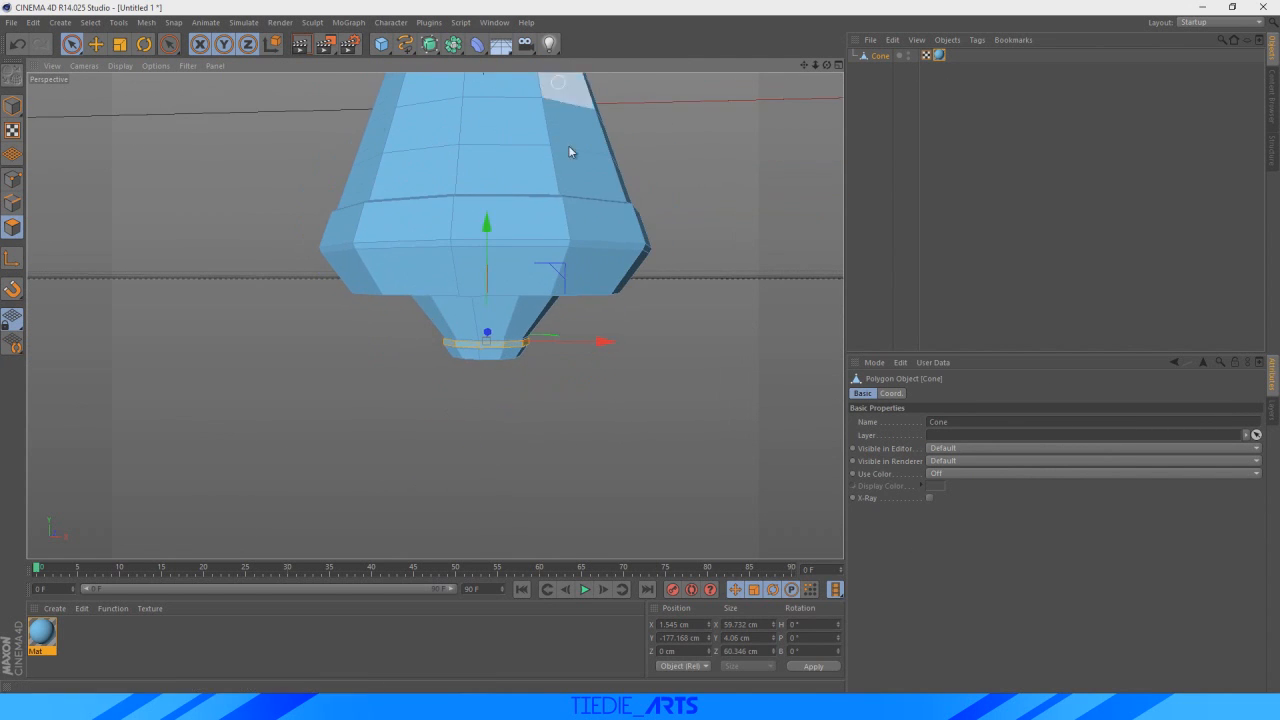
drag(803, 64, 572, 158)
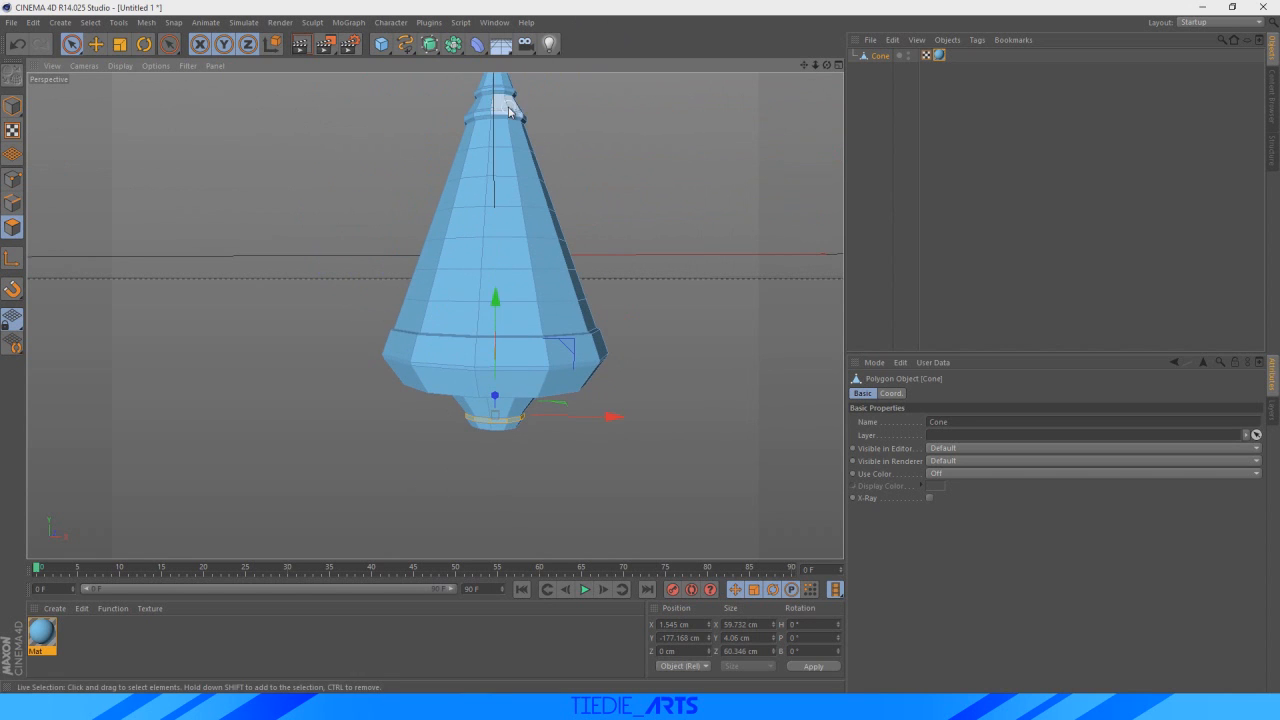
scroll(528, 449, up, 8)
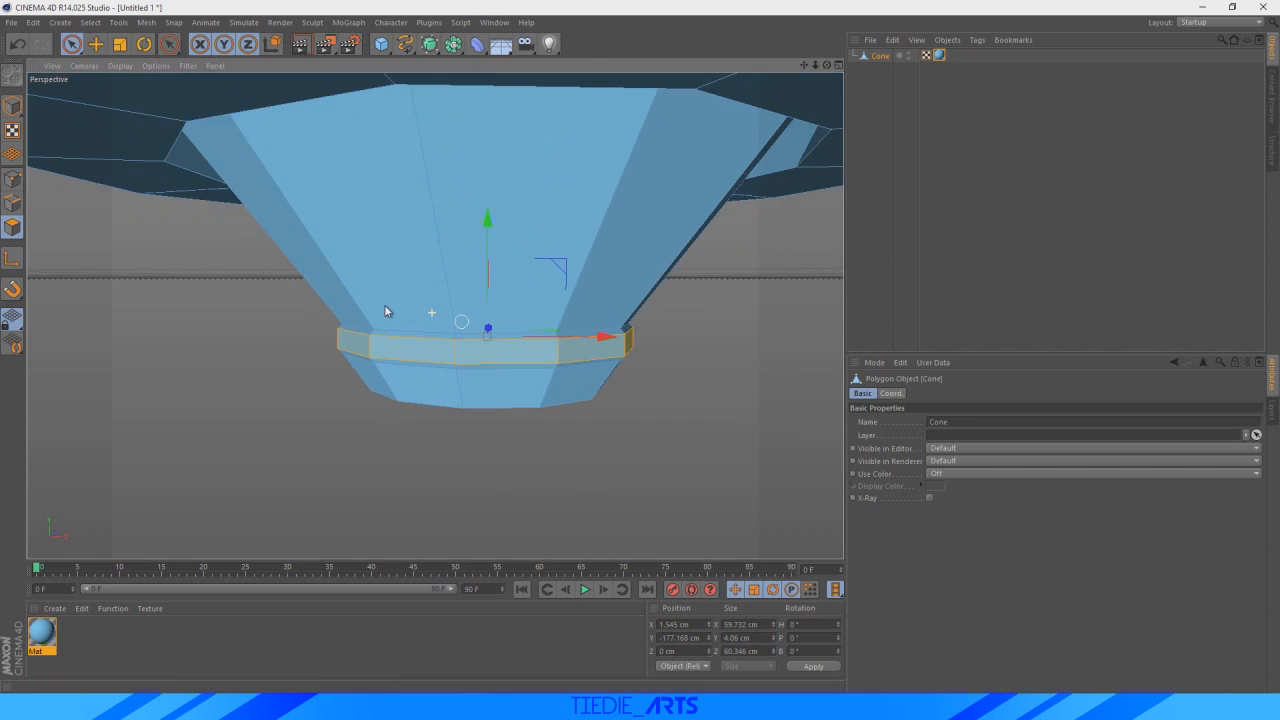
scroll(606, 449, up, 5)
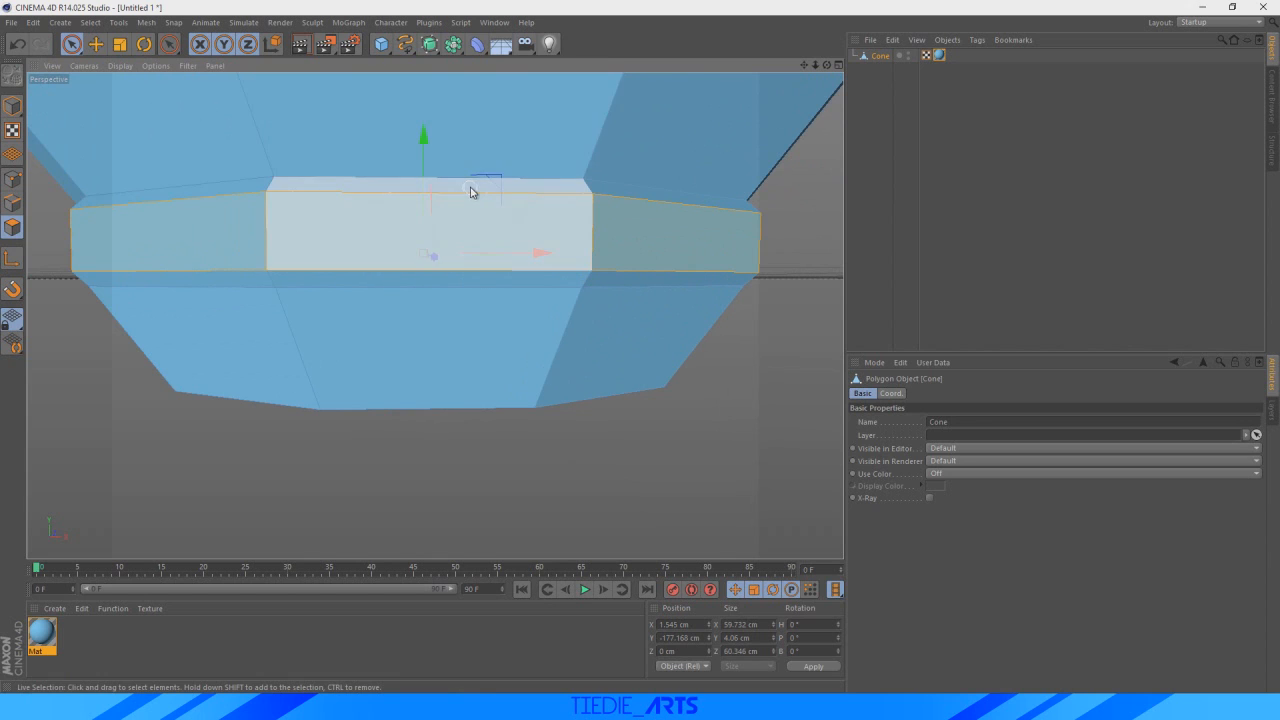
mouse_move(474, 192)
shift+mouse_down()
mouse_move(491, 274)
mouse_move(540, 278)
shift+mouse_up()
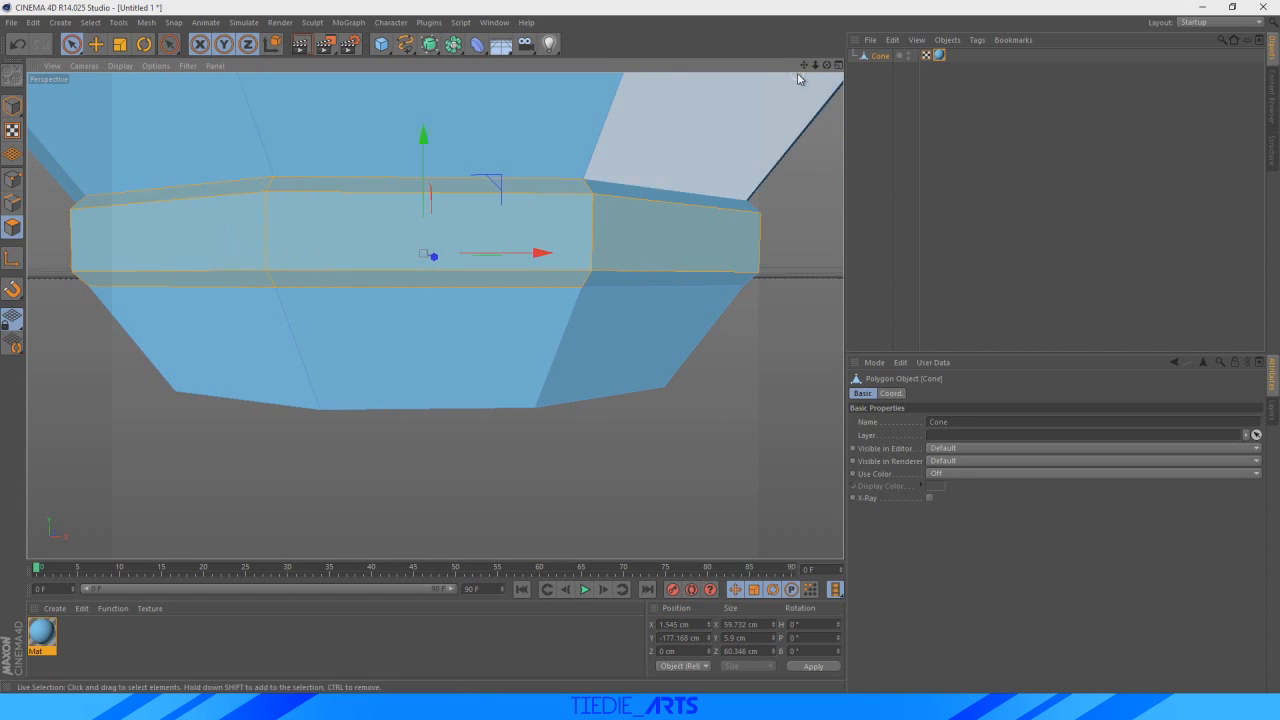
- Add the bevel strips on the next sides of the nozzle band to the polygon selection
drag(804, 65, 604, 91)
drag(827, 65, 870, 72)
shift+click(441, 243)
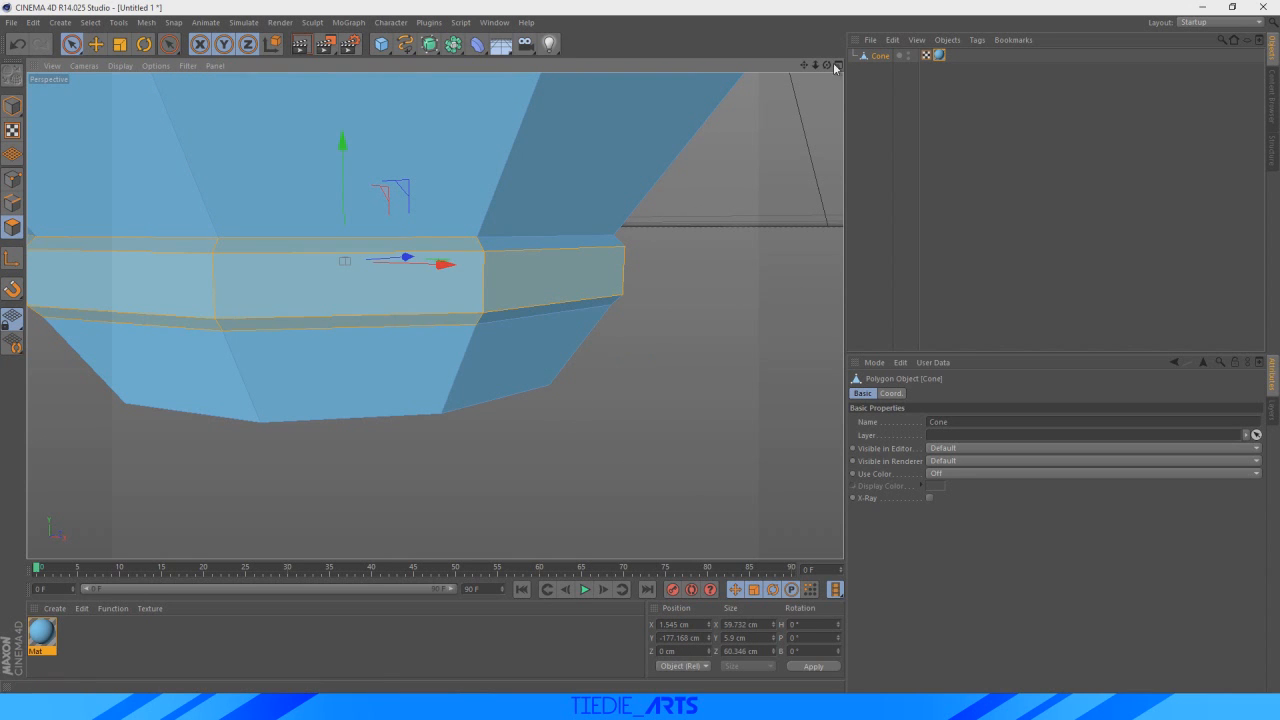
drag(827, 65, 549, 314)
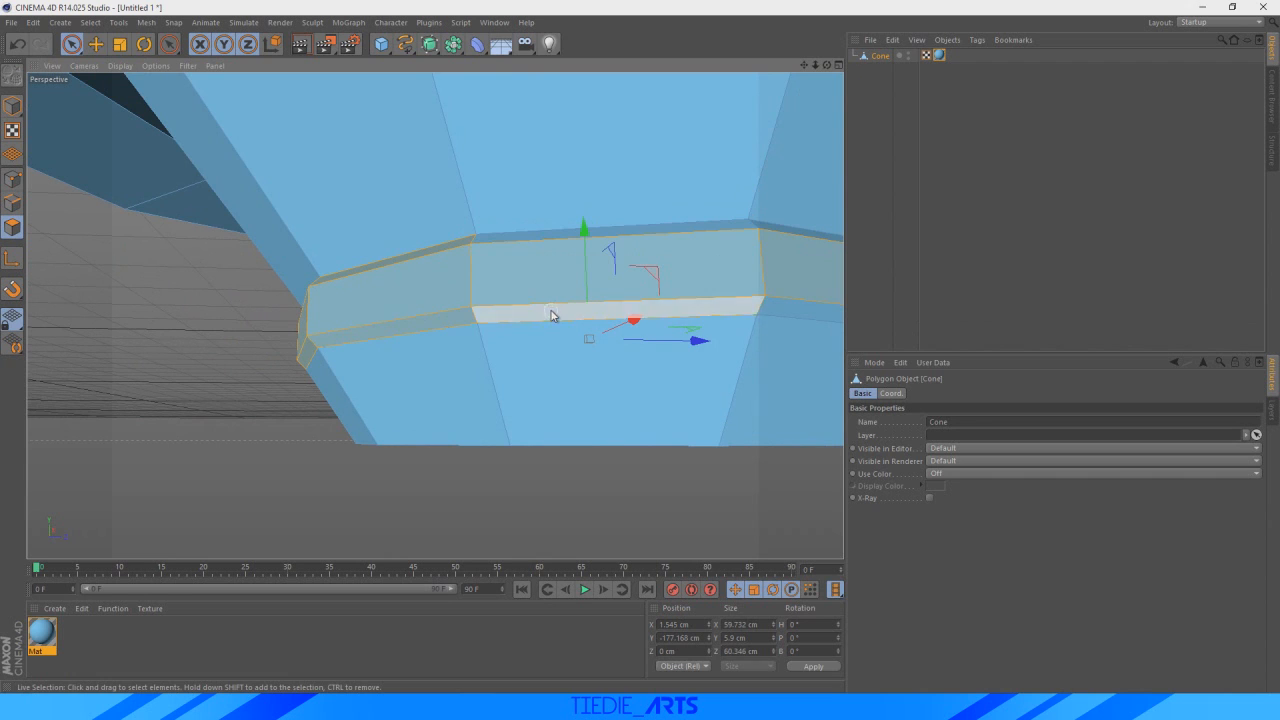
drag(803, 65, 388, 316)
shift+click(514, 237)
ctrl+click(527, 170)
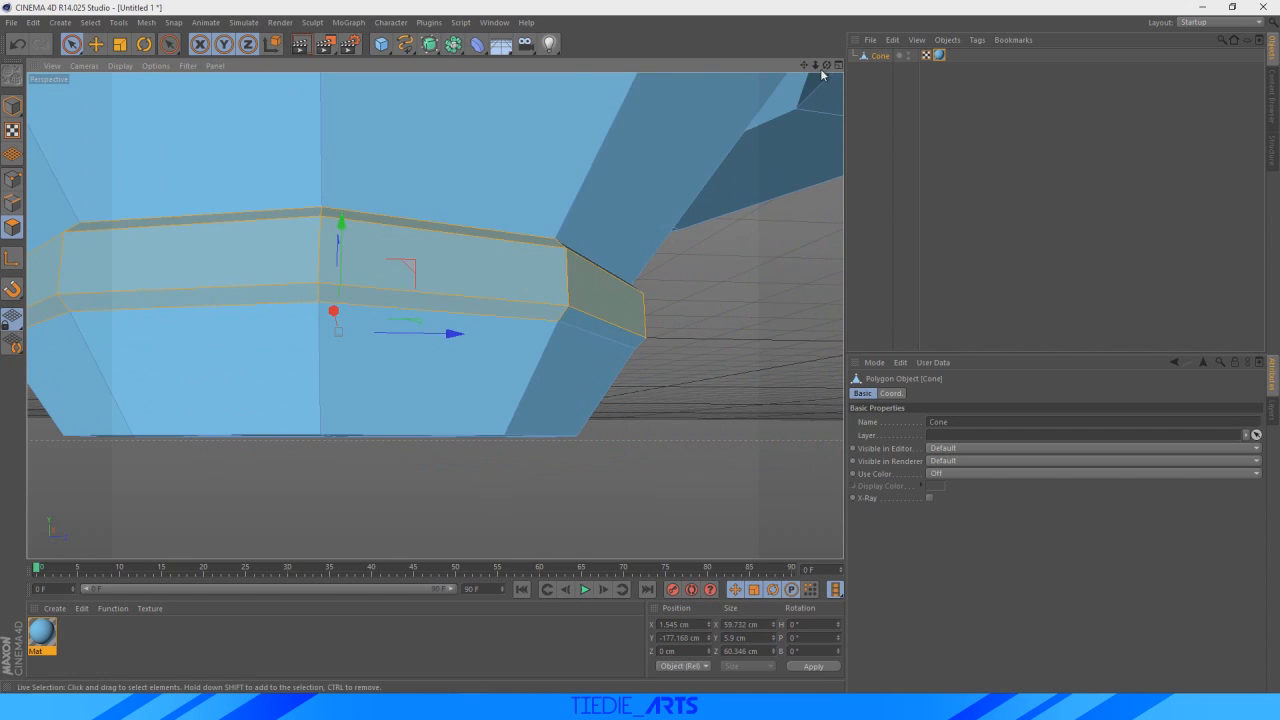
drag(826, 65, 438, 316)
- Complete the nozzle band selection with the remaining bevel strips around the back
alt+middle_drag(435, 316, 360, 365)
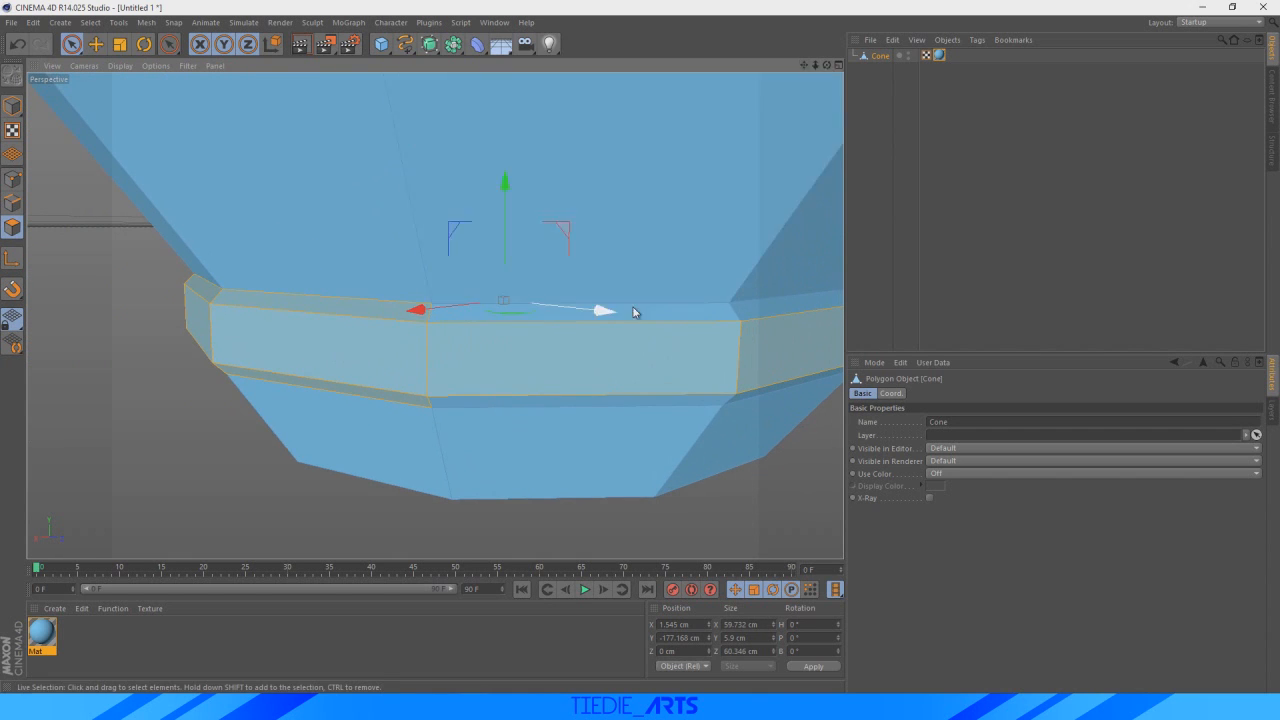
shift+click(674, 314)
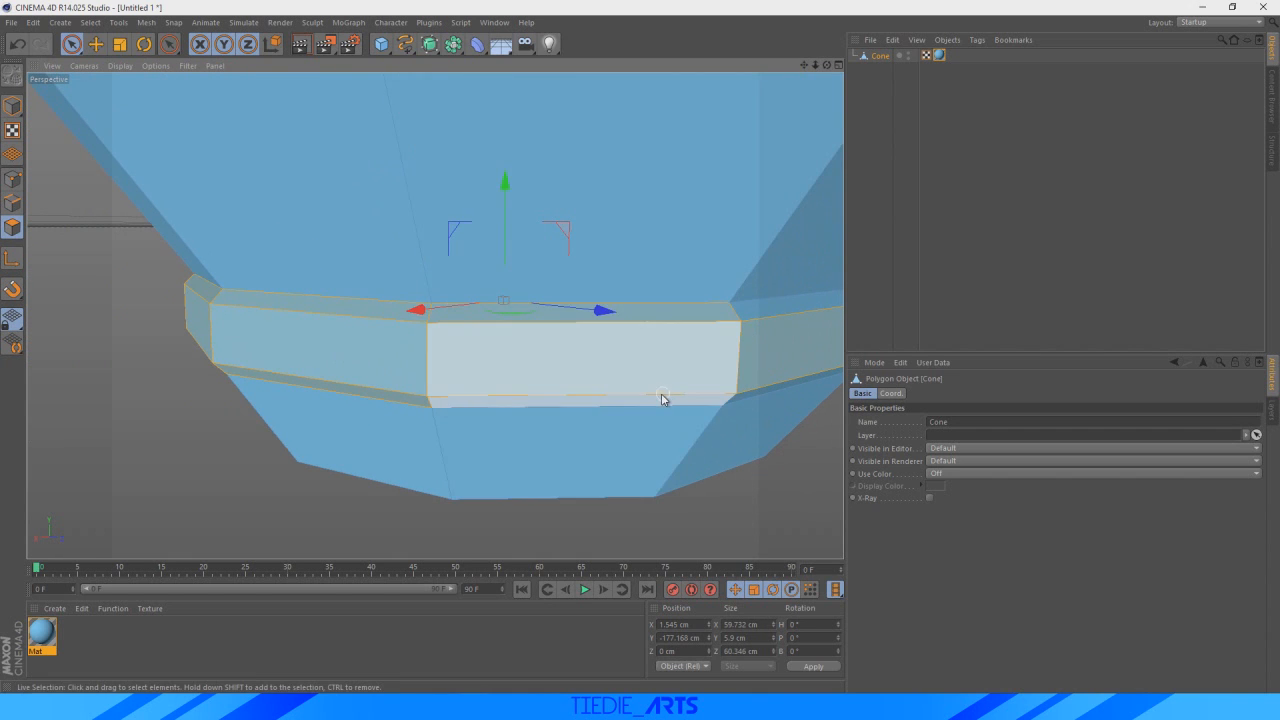
drag(804, 65, 537, 62)
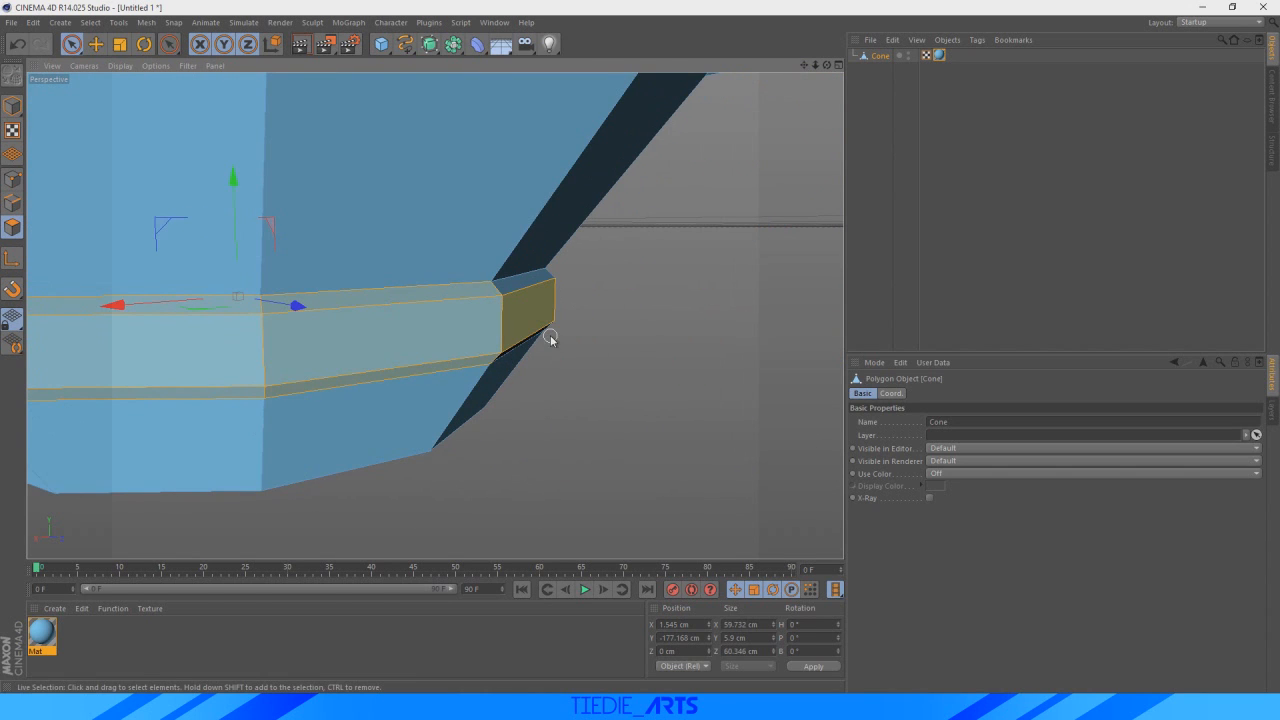
drag(826, 65, 700, 65)
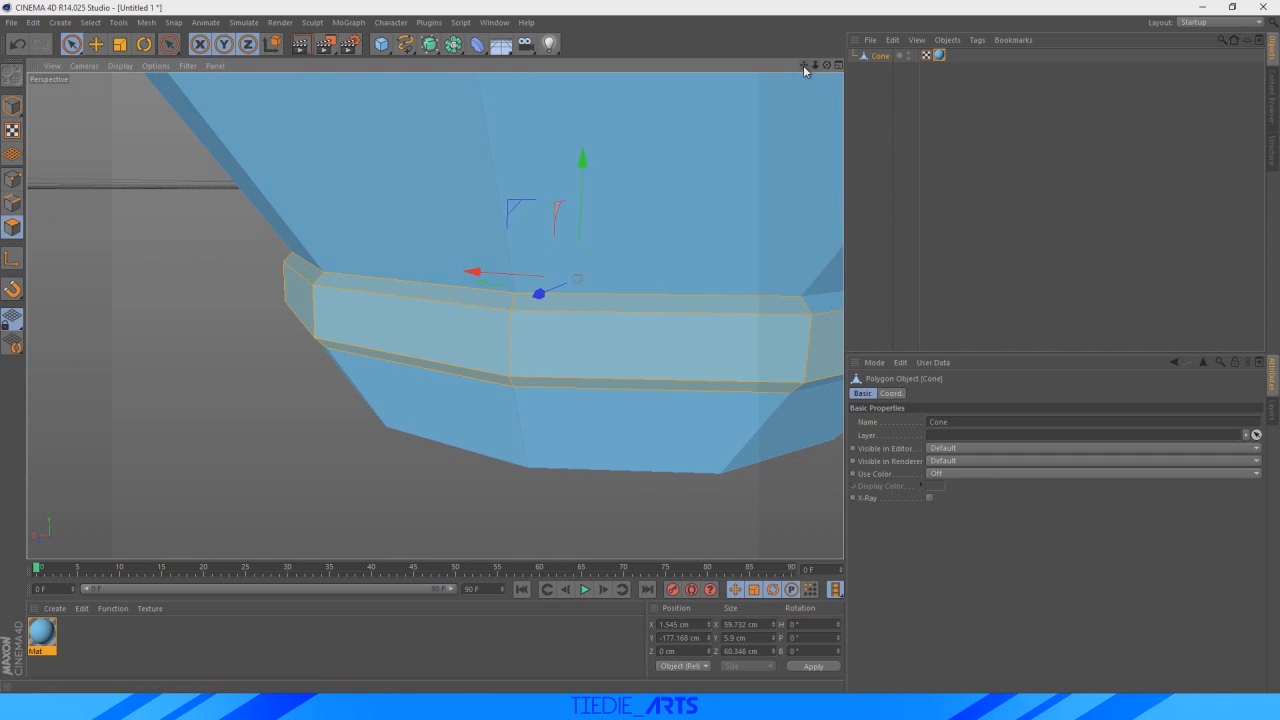
drag(805, 65, 476, 52)
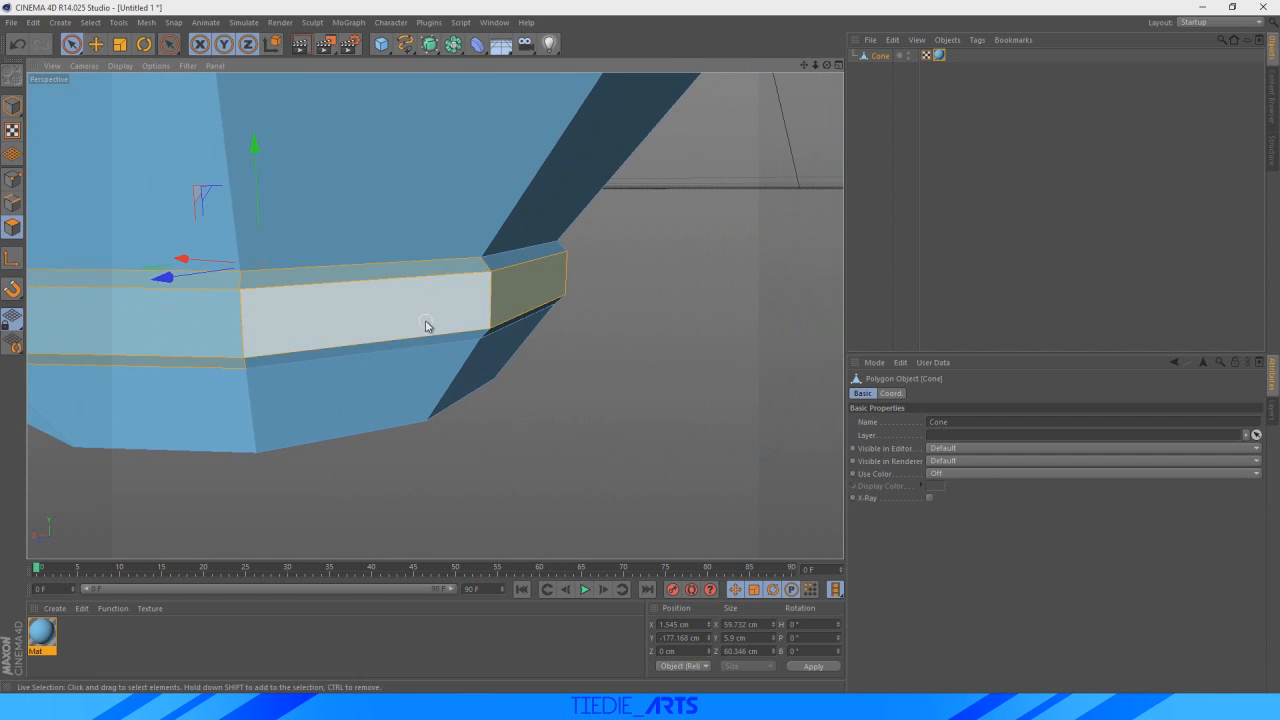
drag(826, 65, 431, 320)
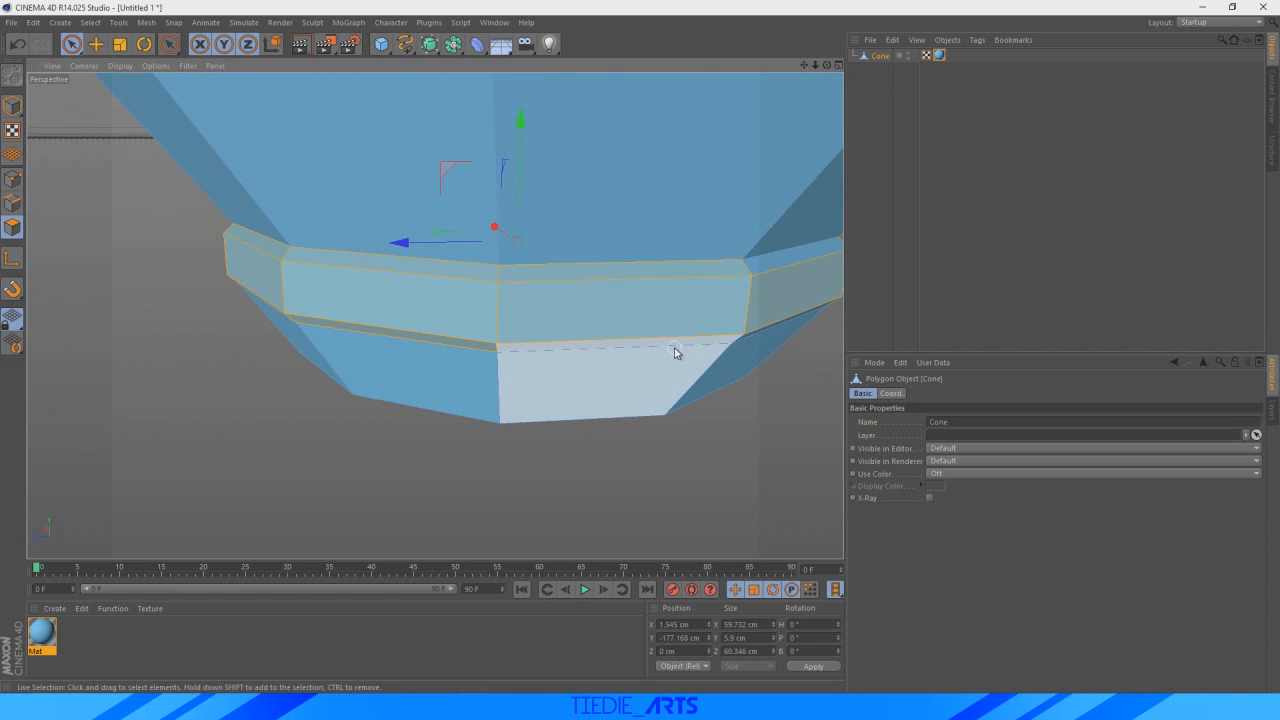
drag(807, 67, 434, 314)
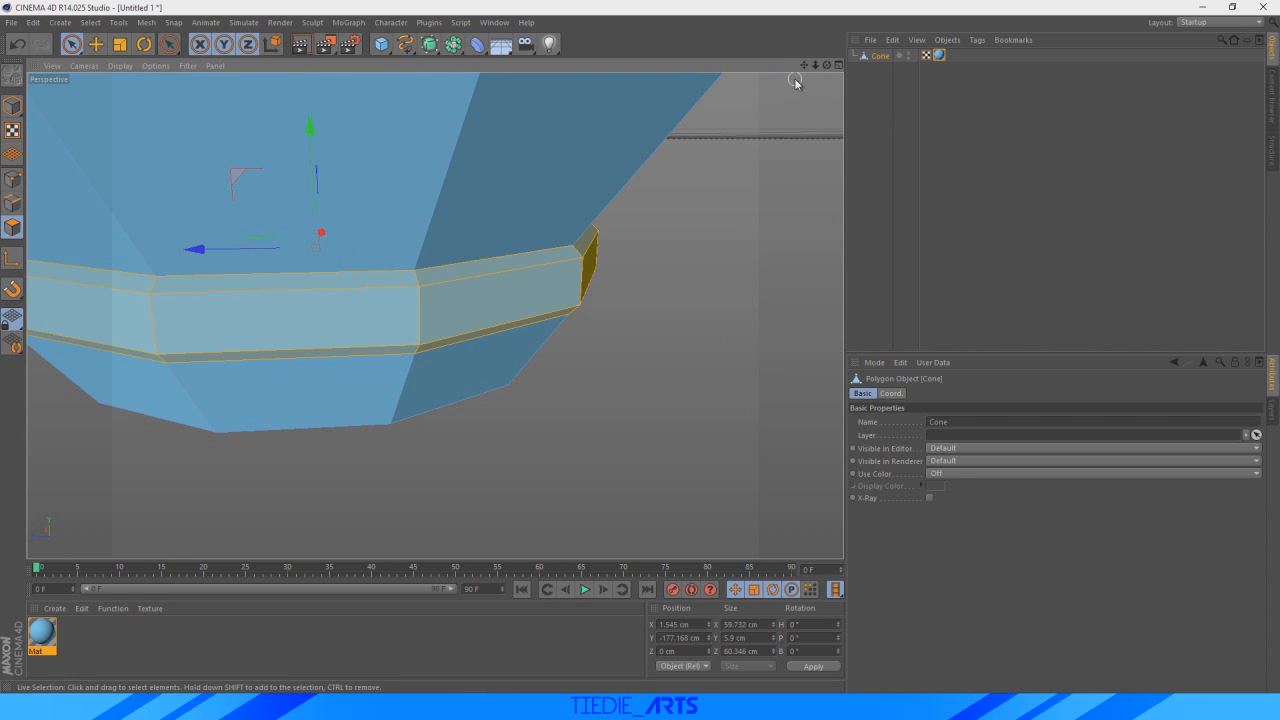
- Add the first faces of the wide band at the rocket's base, with their upper and lower bevel strips, to the selection
drag(815, 65, 435, 316)
drag(814, 66, 767, 233)
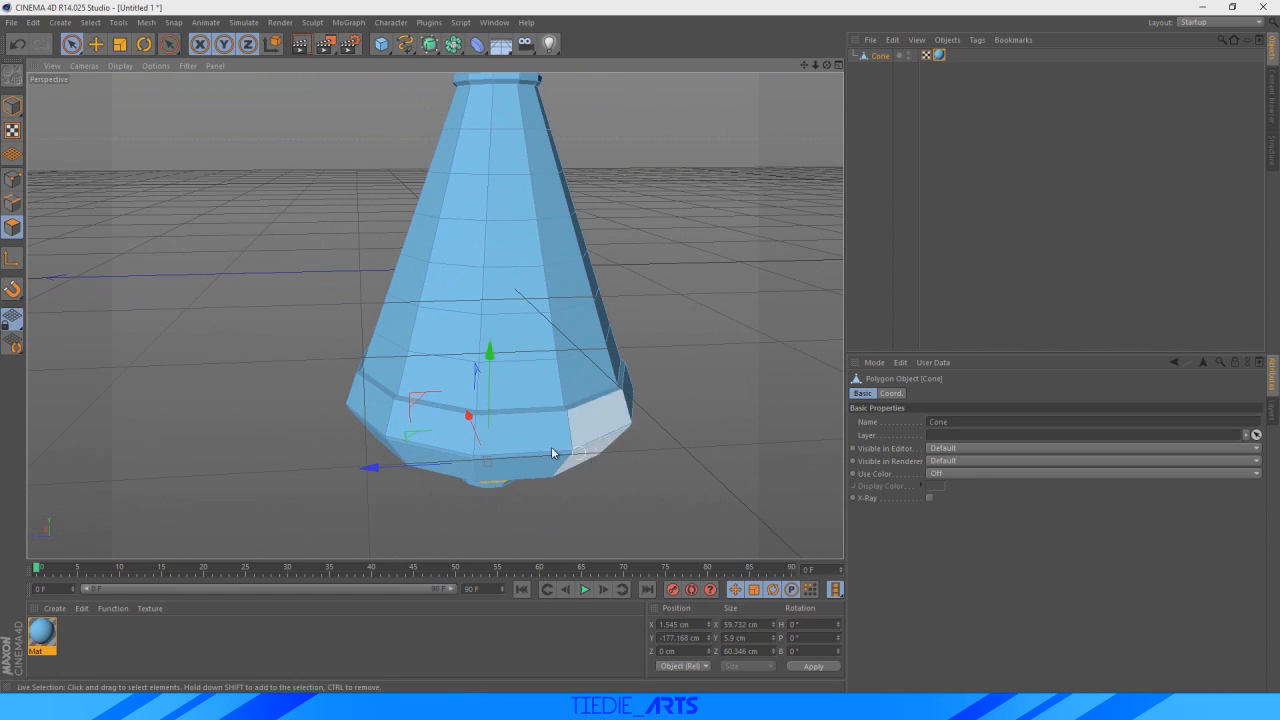
drag(806, 66, 703, 204)
drag(805, 65, 797, 225)
shift+click(490, 276)
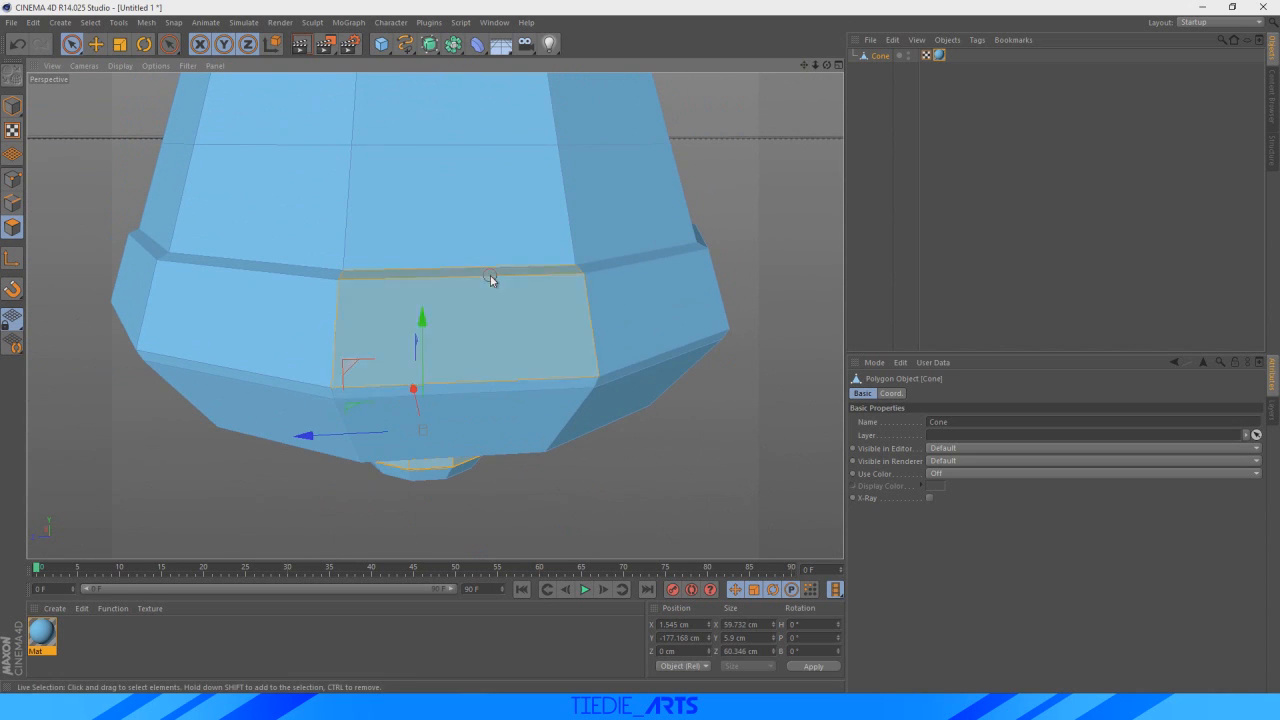
shift+click(483, 380)
shift+click(260, 268)
shift+click(279, 380)
drag(826, 65, 507, 214)
shift+click(507, 214)
shift+click(510, 332)
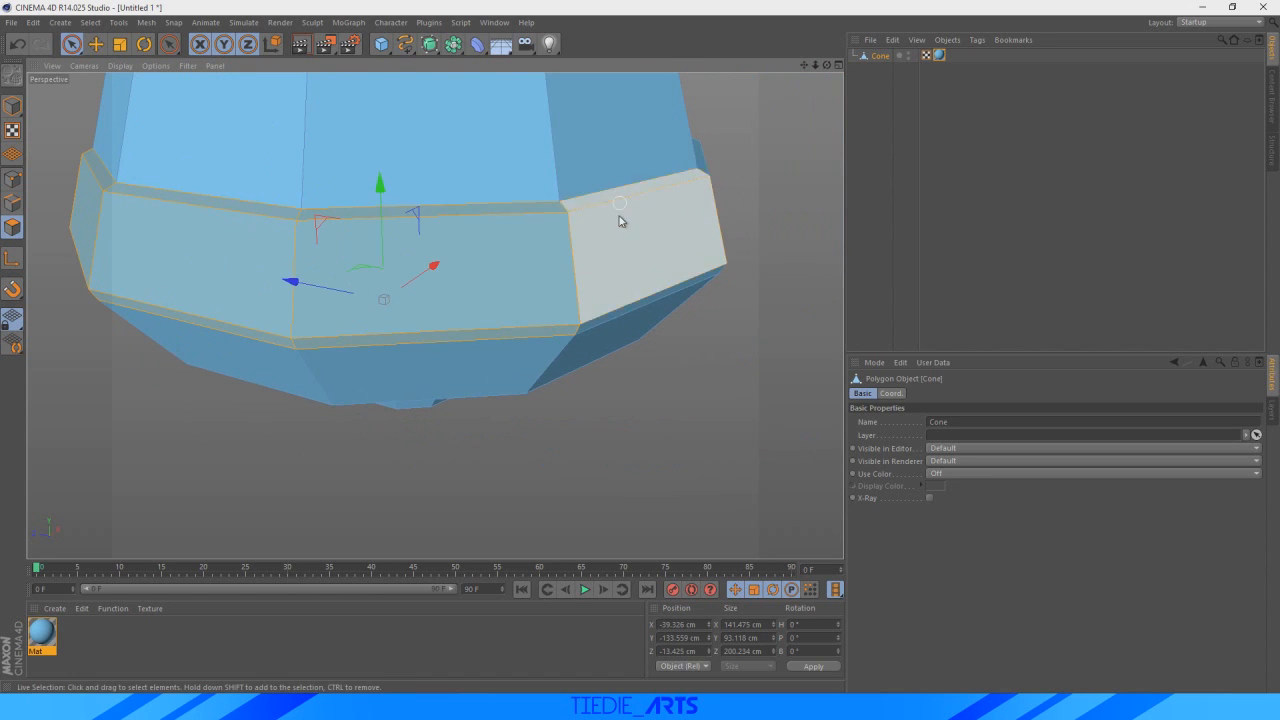
- Continue the selection around the wide base band, including the bevel strips above and below each face
shift+click(619, 217)
shift+click(636, 305)
alt+drag(636, 305, 432, 316)
shift+click(592, 238)
shift+click(571, 334)
alt+middle_drag(571, 334, 210, 320)
shift+click(443, 240)
shift+click(457, 320)
drag(826, 65, 640, 75)
shift+click(682, 258)
shift+click(679, 352)
- Close the selection ring around the wide base band by adding its last faces and bevel strips
alt+middle_drag(679, 352, 240, 302)
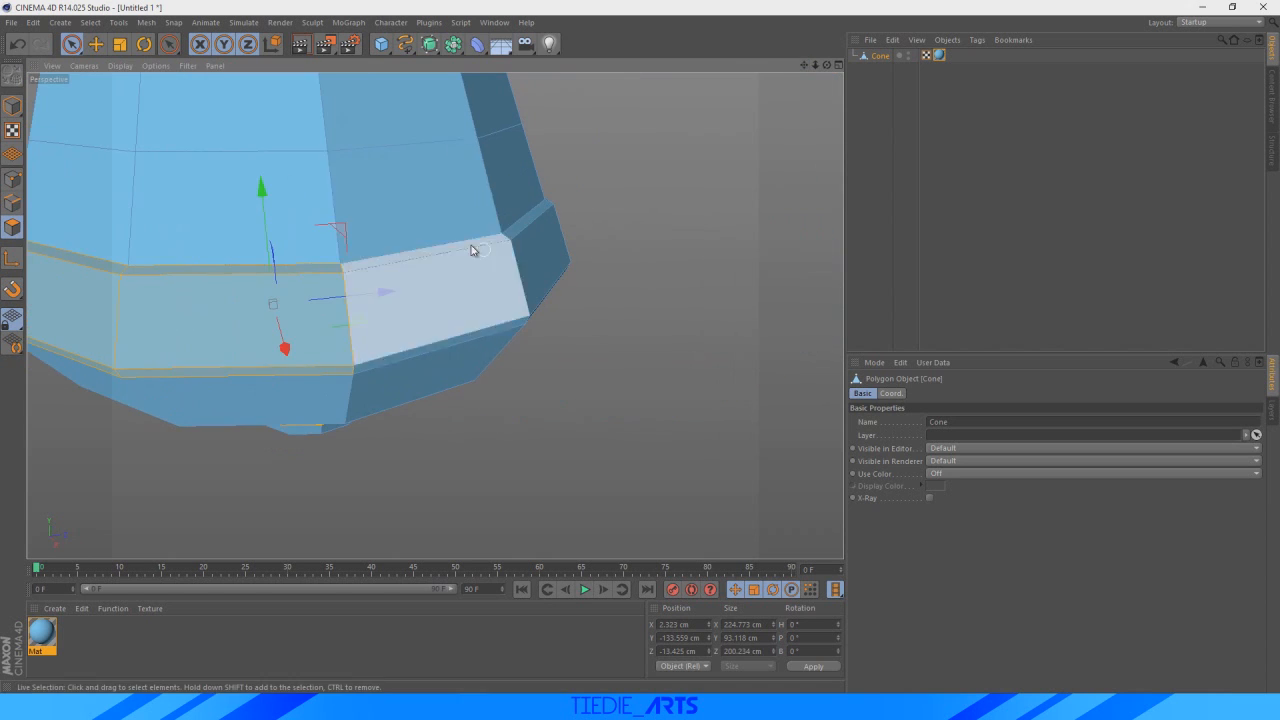
shift+click(471, 247)
shift+click(458, 326)
alt+drag(780, 114, 434, 314)
alt+middle_drag(434, 314, 311, 284)
shift+click(460, 228)
shift+click(509, 326)
shift+click(607, 215)
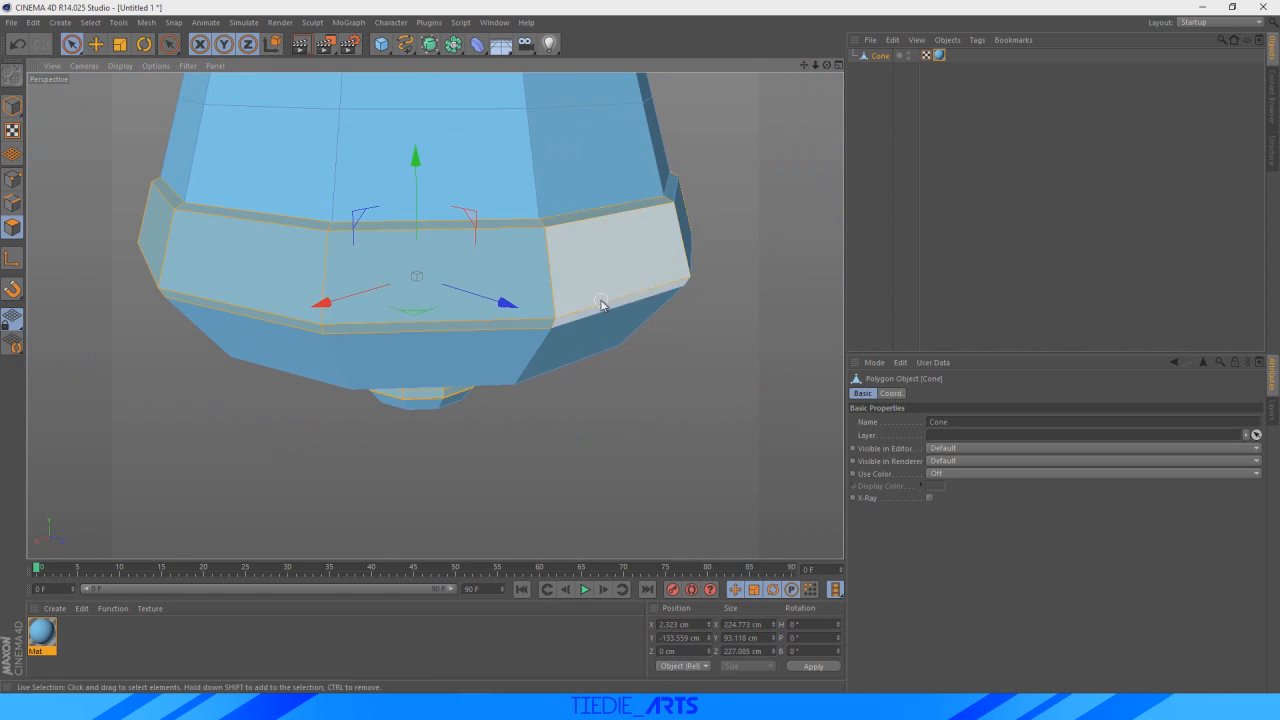
shift+click(603, 305)
drag(826, 65, 809, 68)
shift+click(600, 268)
shift+click(631, 343)
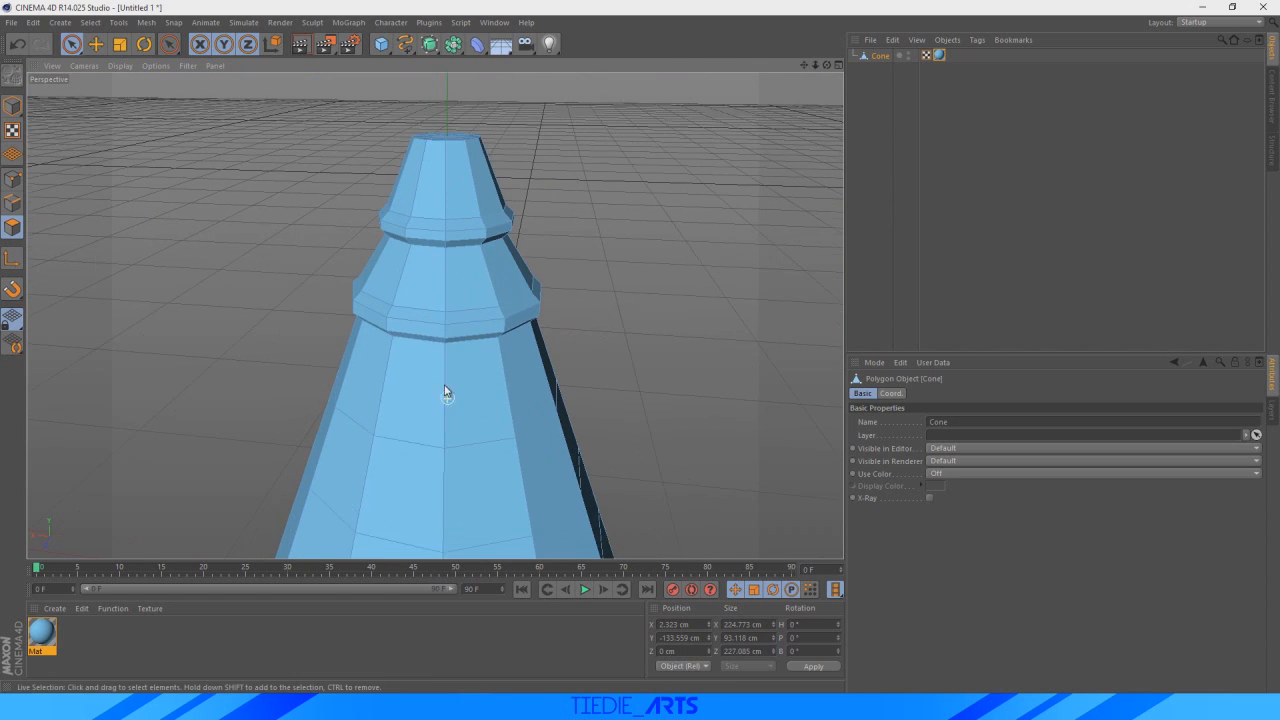
- Add the two narrow trim bands near the rocket's nose, with their bevel strips, to the selection all the way round
scroll(434, 314, up, 5)
alt+middle_drag(434, 314, 634, 278)
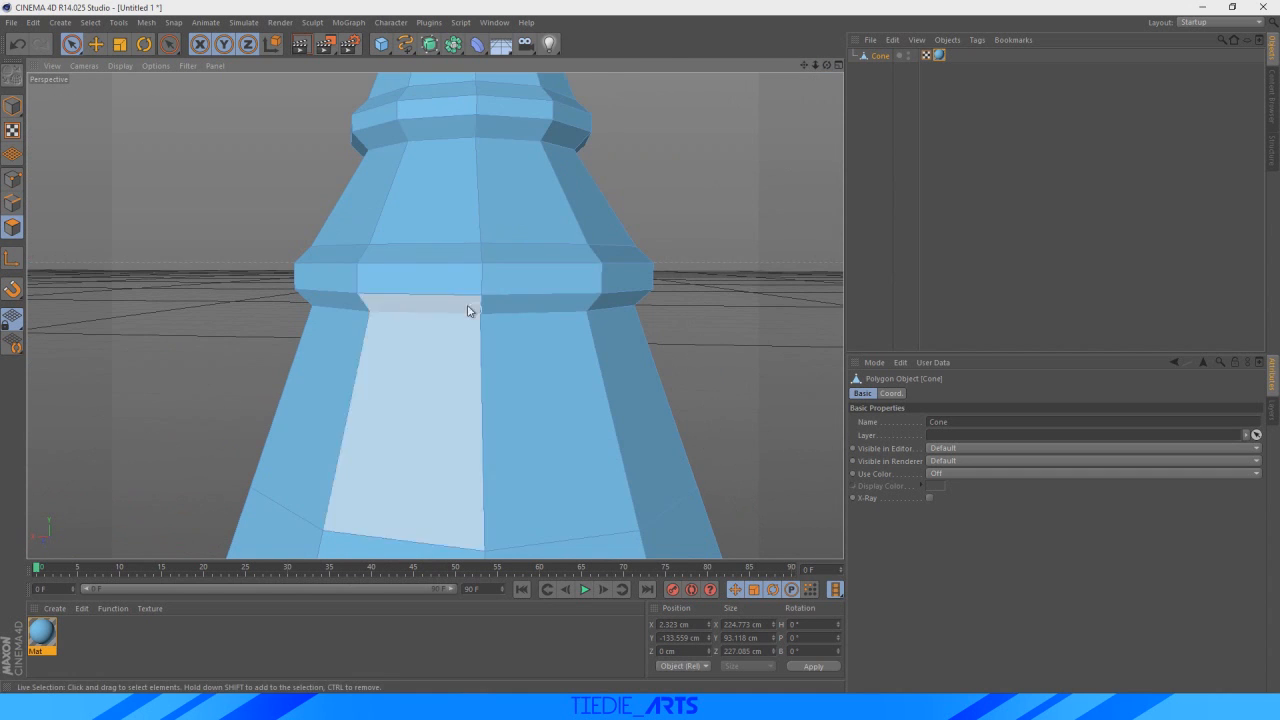
drag(815, 64, 815, 69)
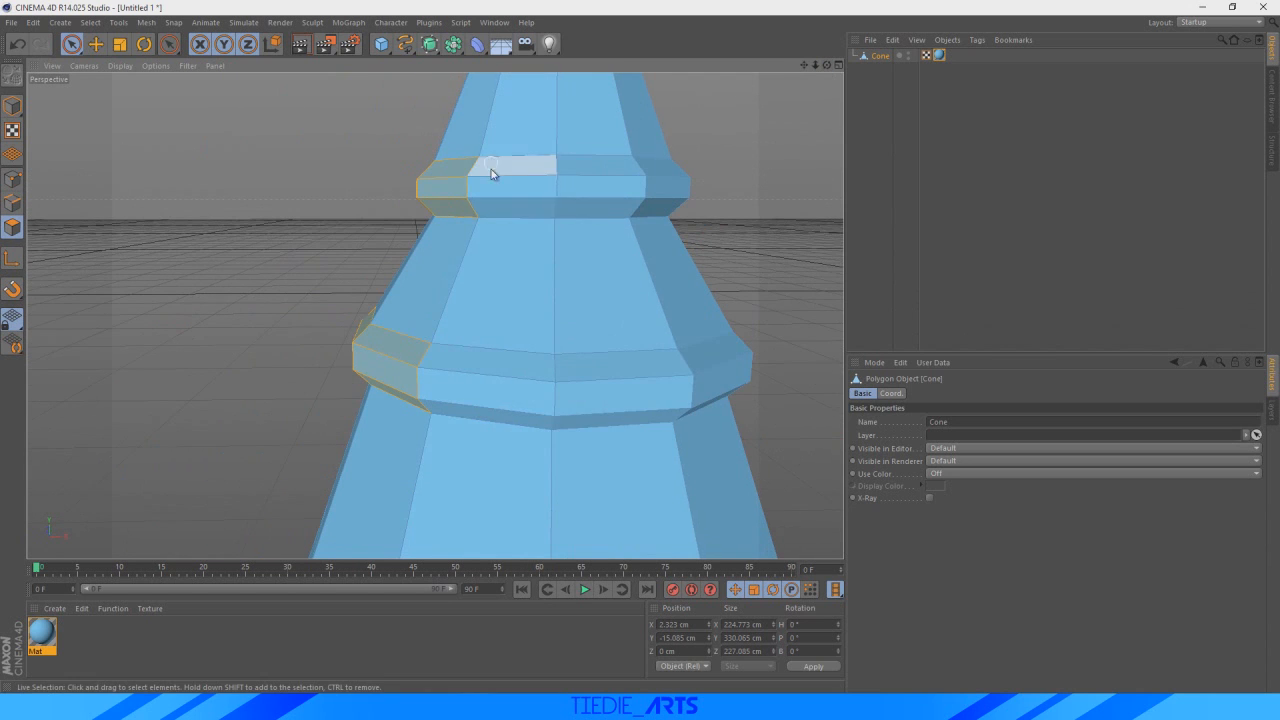
shift+drag(491, 165, 495, 207)
mouse_move(474, 352)
shift+mouse_down()
mouse_move(466, 374)
mouse_move(589, 385)
shift+mouse_up()
shift+drag(591, 170, 592, 205)
drag(826, 65, 716, 65)
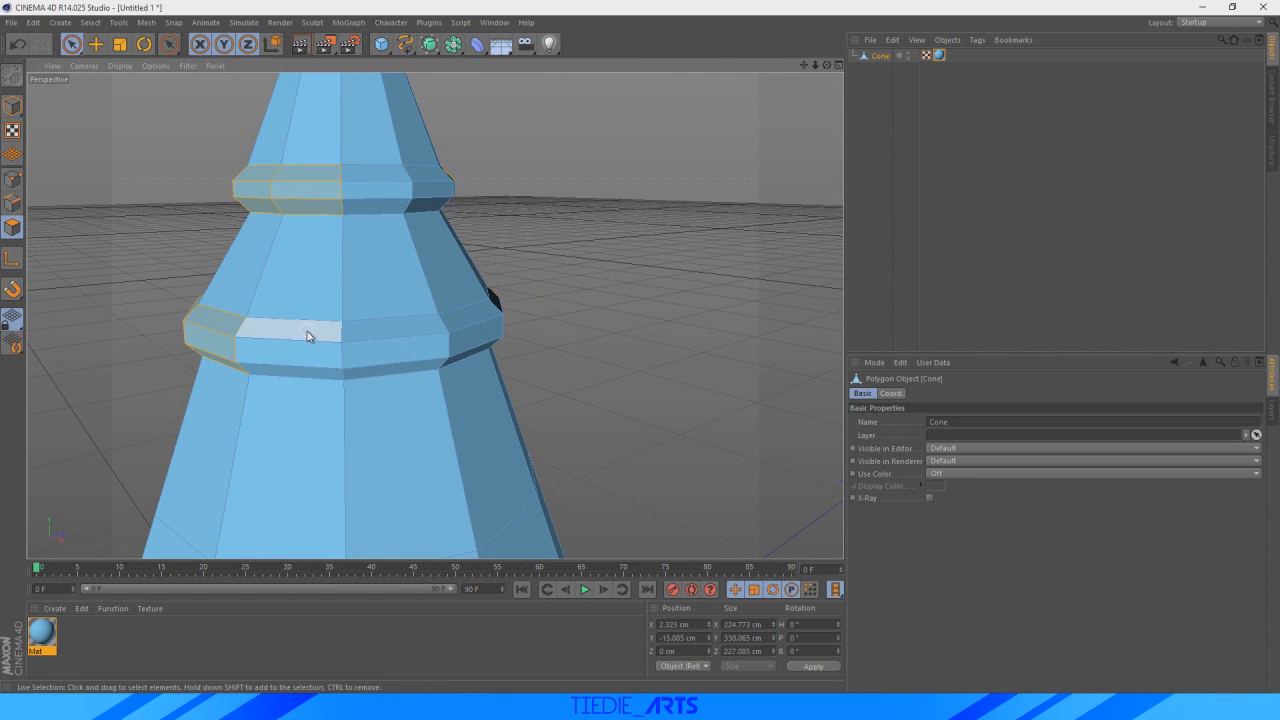
shift+drag(306, 334, 380, 360)
mouse_move(372, 188)
shift+mouse_down()
mouse_move(391, 203)
mouse_move(445, 196)
shift+mouse_up()
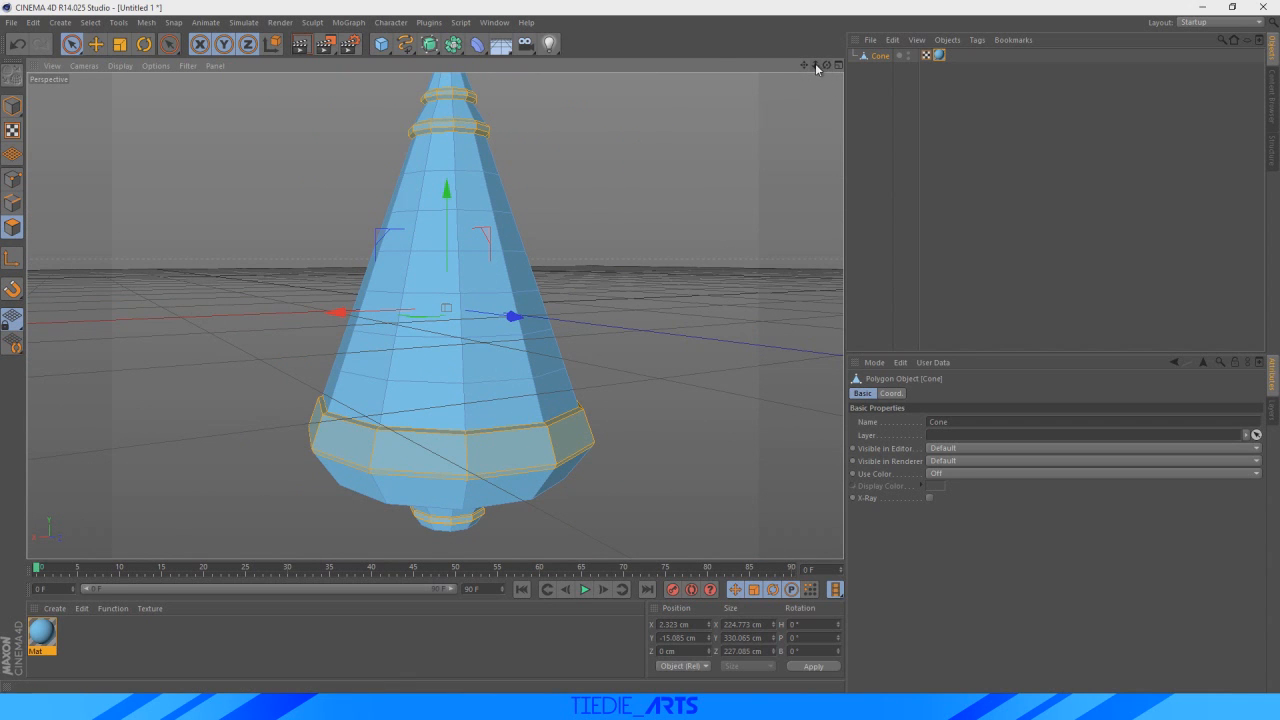
- Create a new material and set its colour to dark grey, RGB 104, 104, 104
drag(816, 66, 230, 426)
double_click(83, 640)
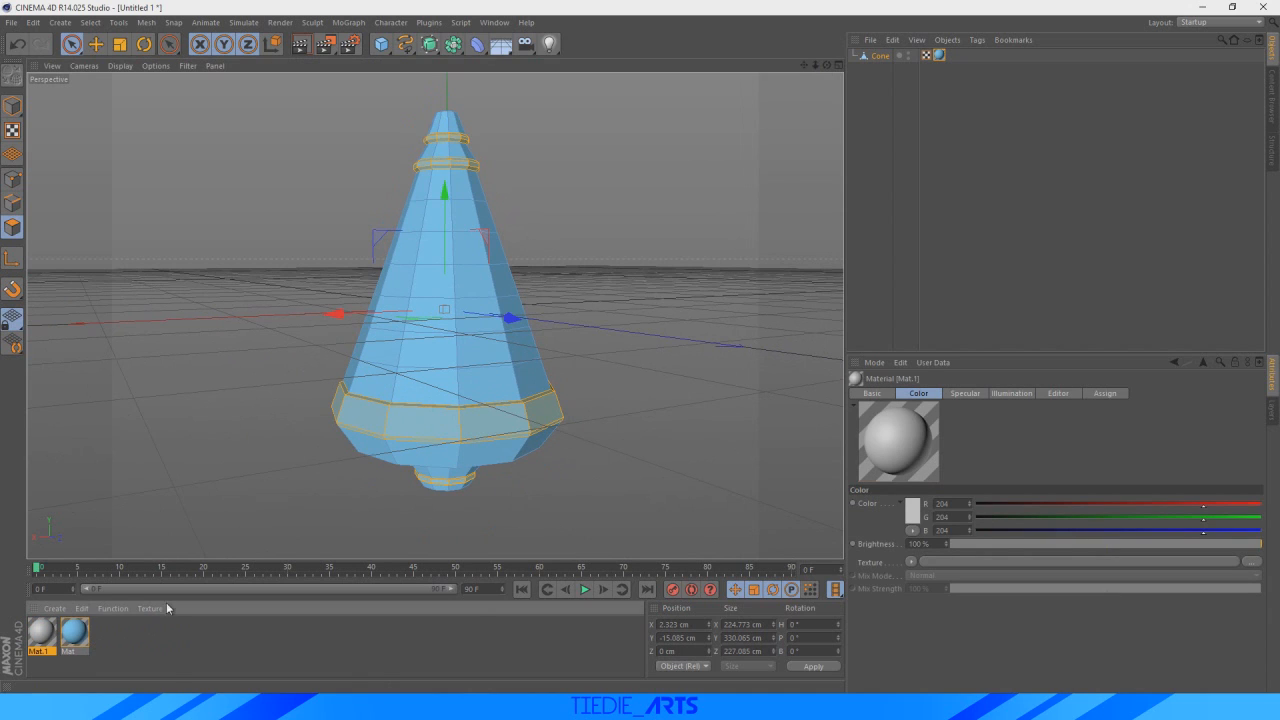
double_click(43, 635)
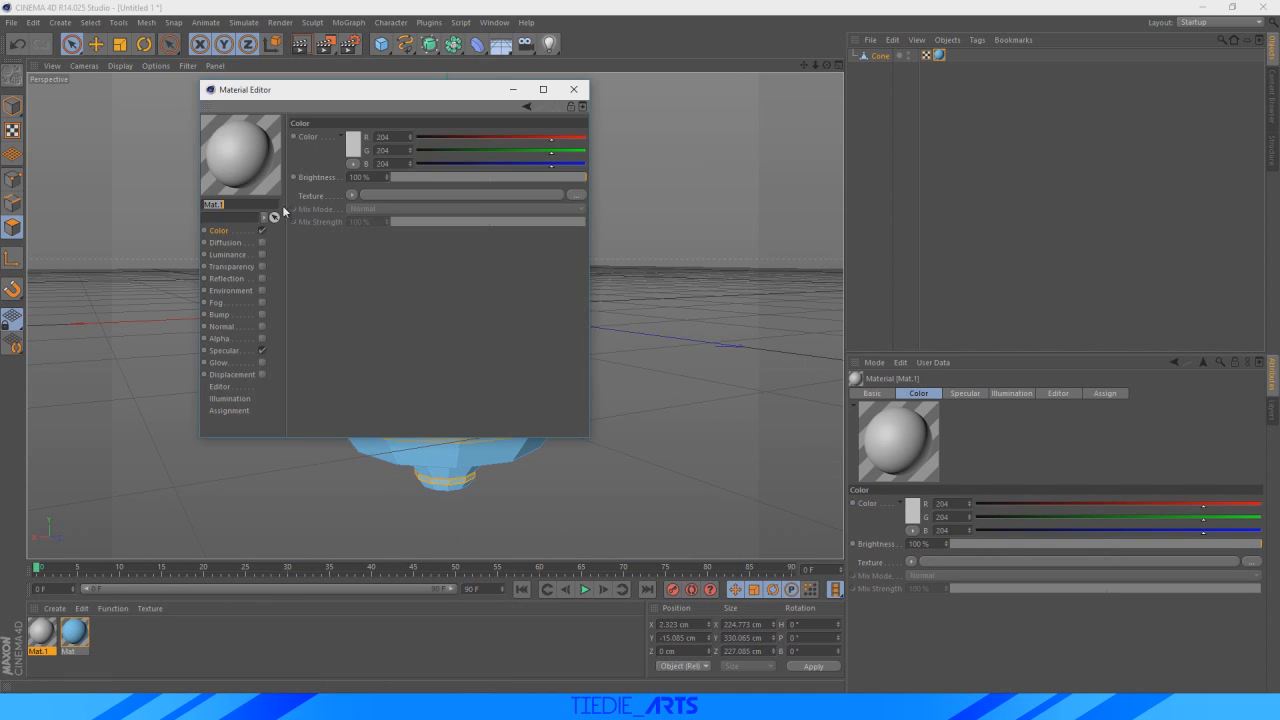
click(354, 145)
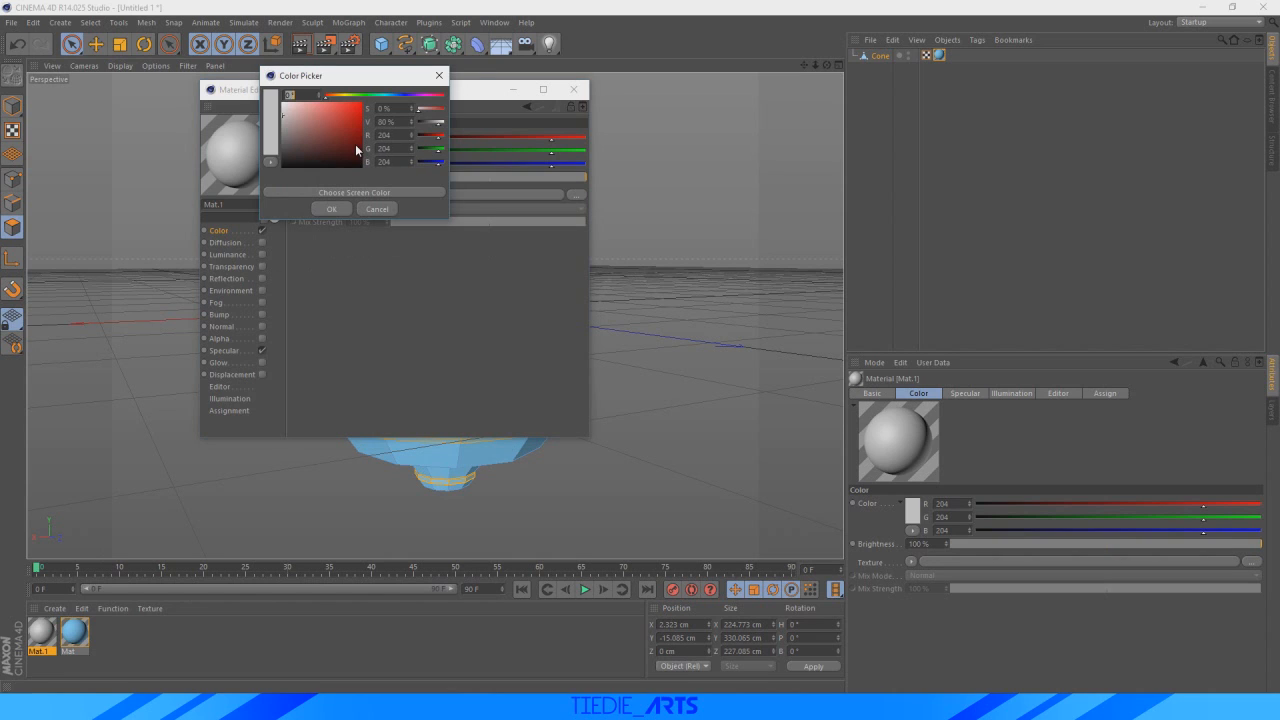
click(283, 145)
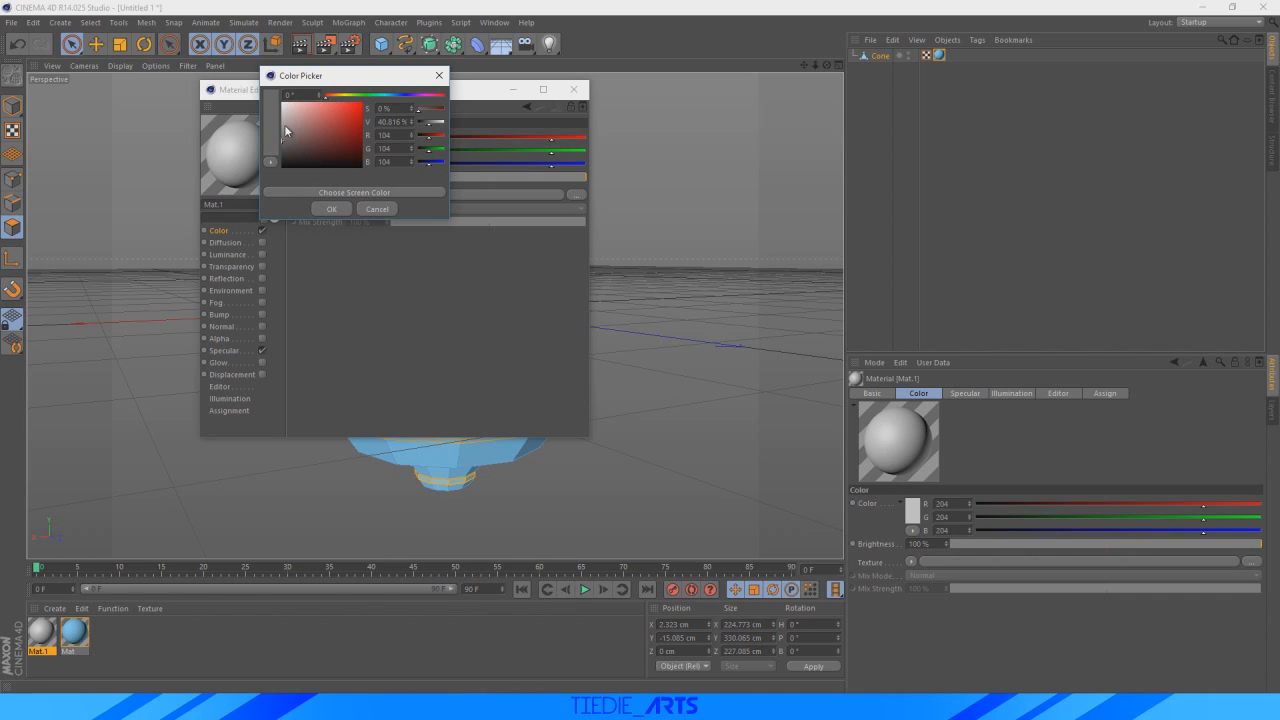
click(335, 210)
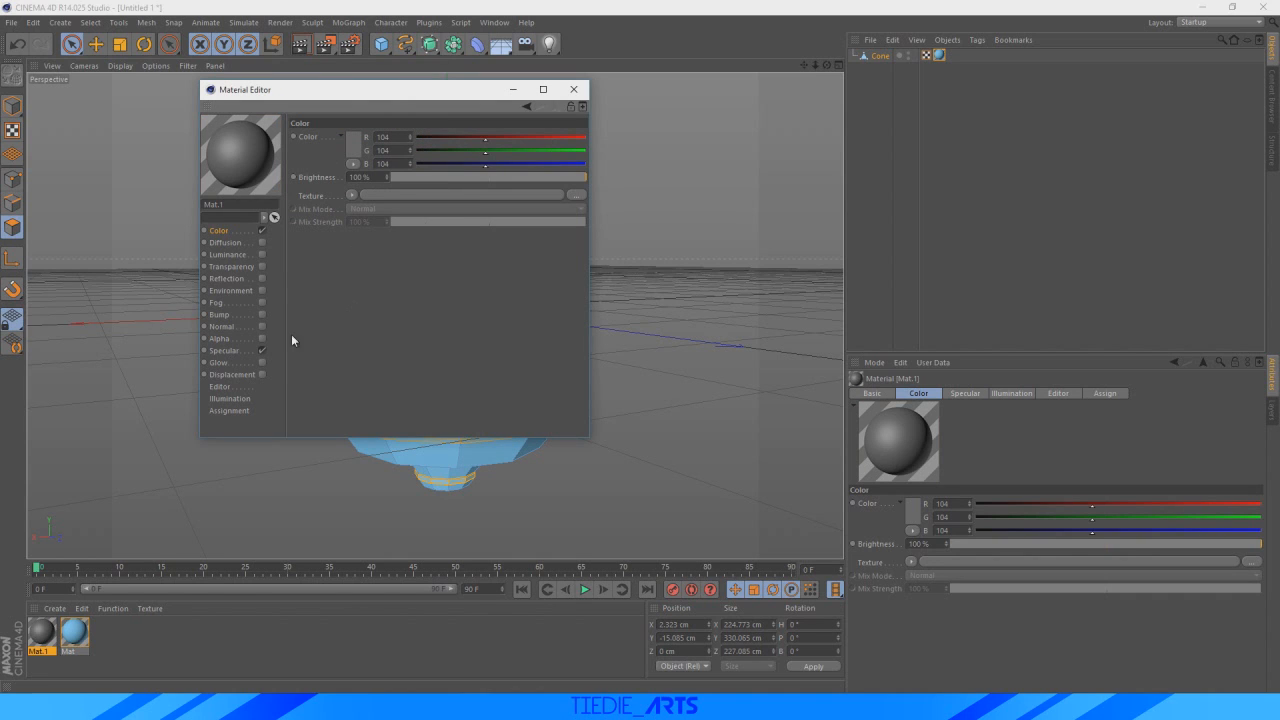
- Turn off the grey material's Specular channel, apply the material to the selected trim bands and deselect the cone
click(263, 350)
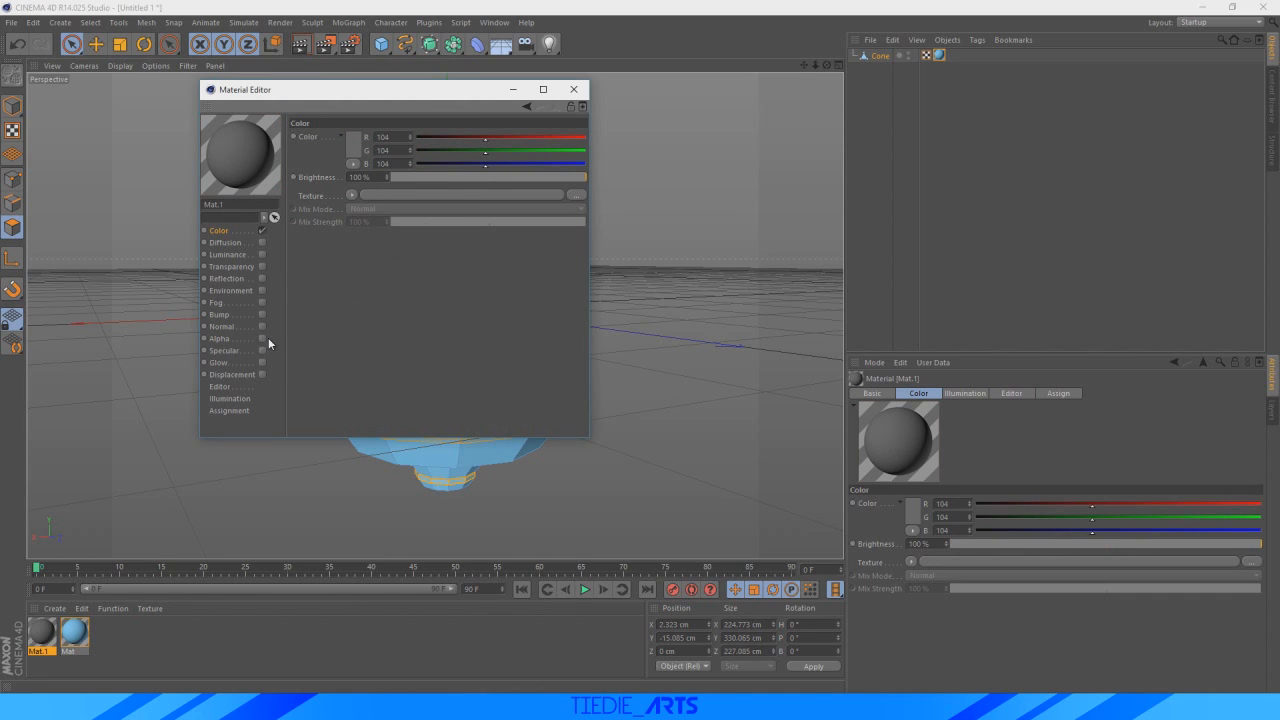
click(573, 89)
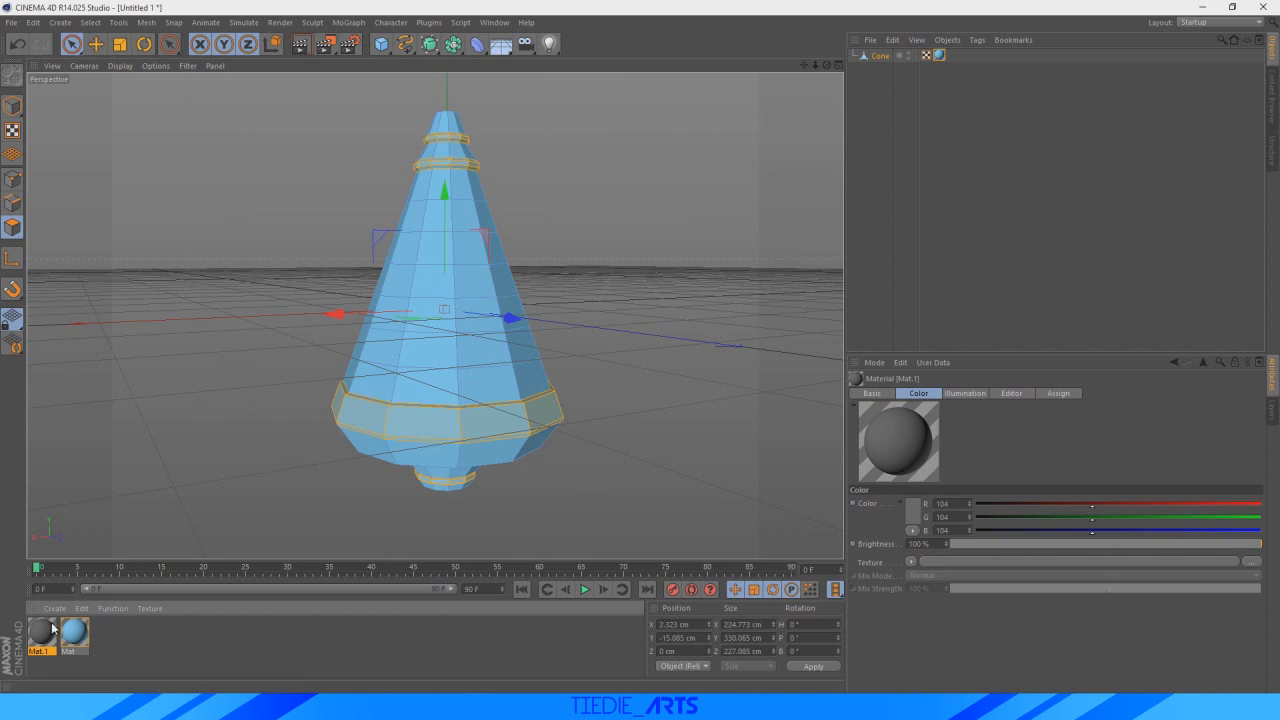
drag(413, 429, 414, 430)
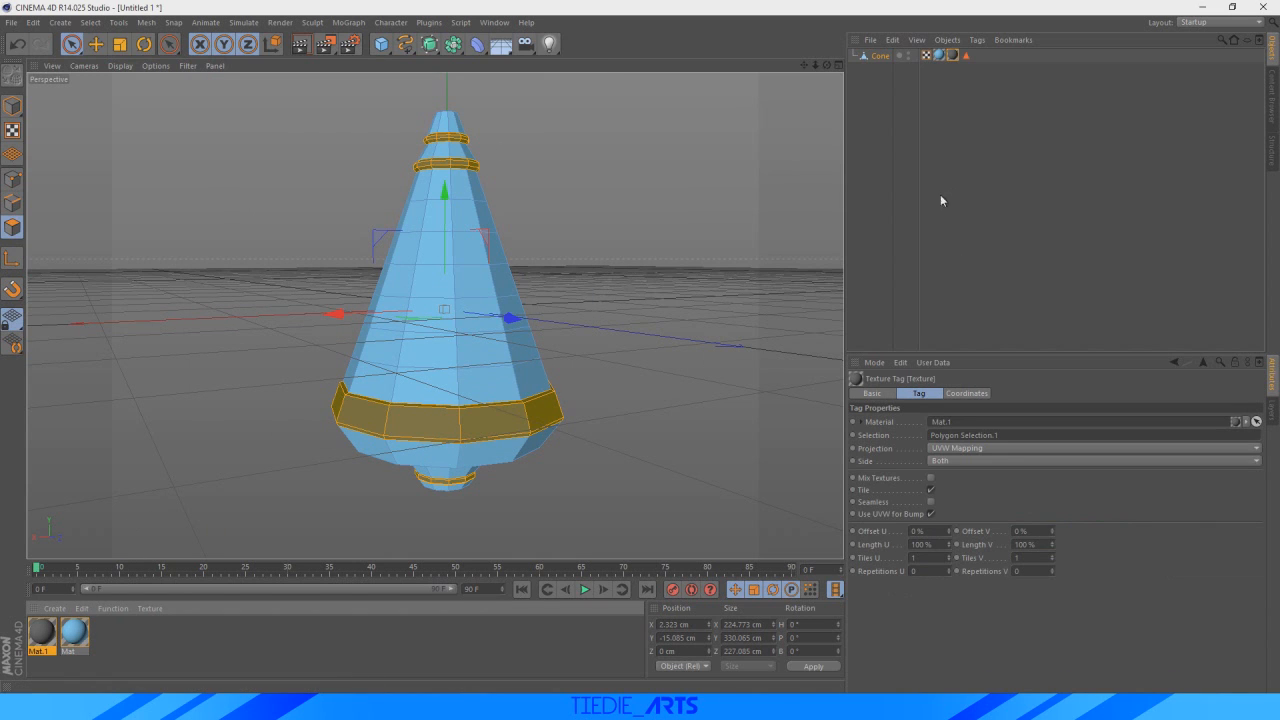
click(886, 184)
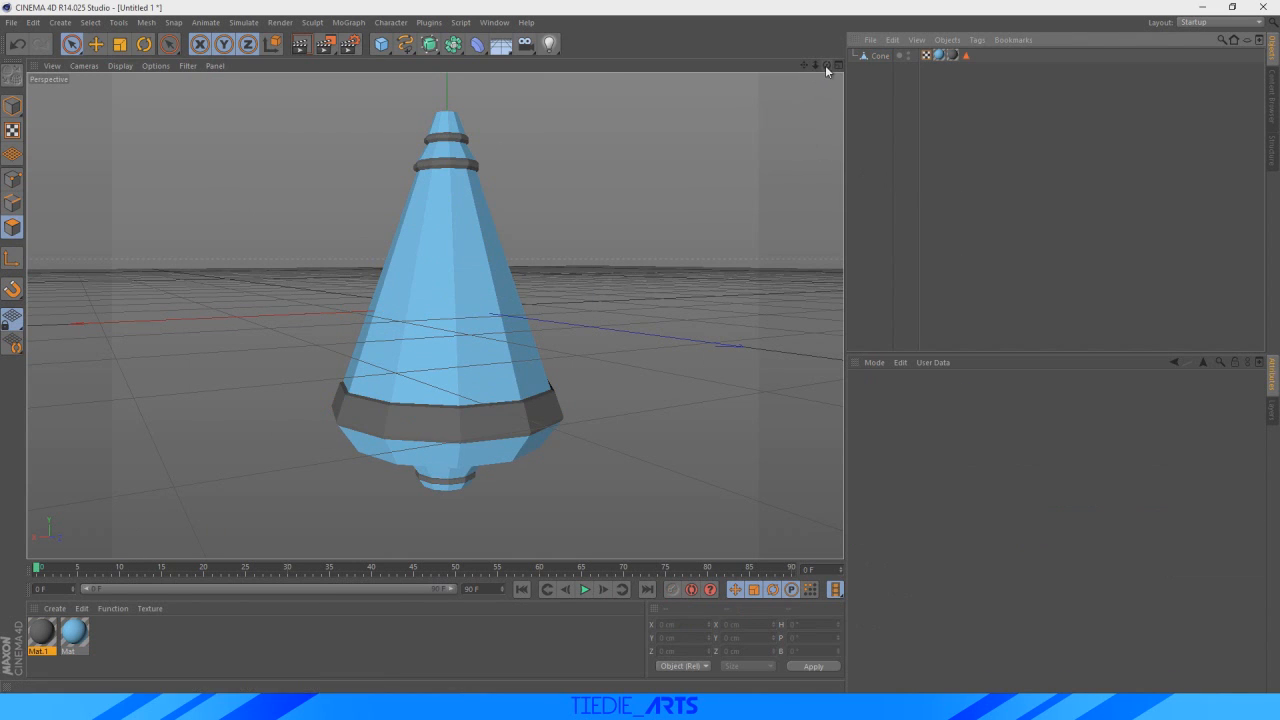
- Check the coloured rocket against the space-age.png reference image
mouse_move(825, 65)
mouse_down()
mouse_move(770, 80)
mouse_move(802, 70)
mouse_up()
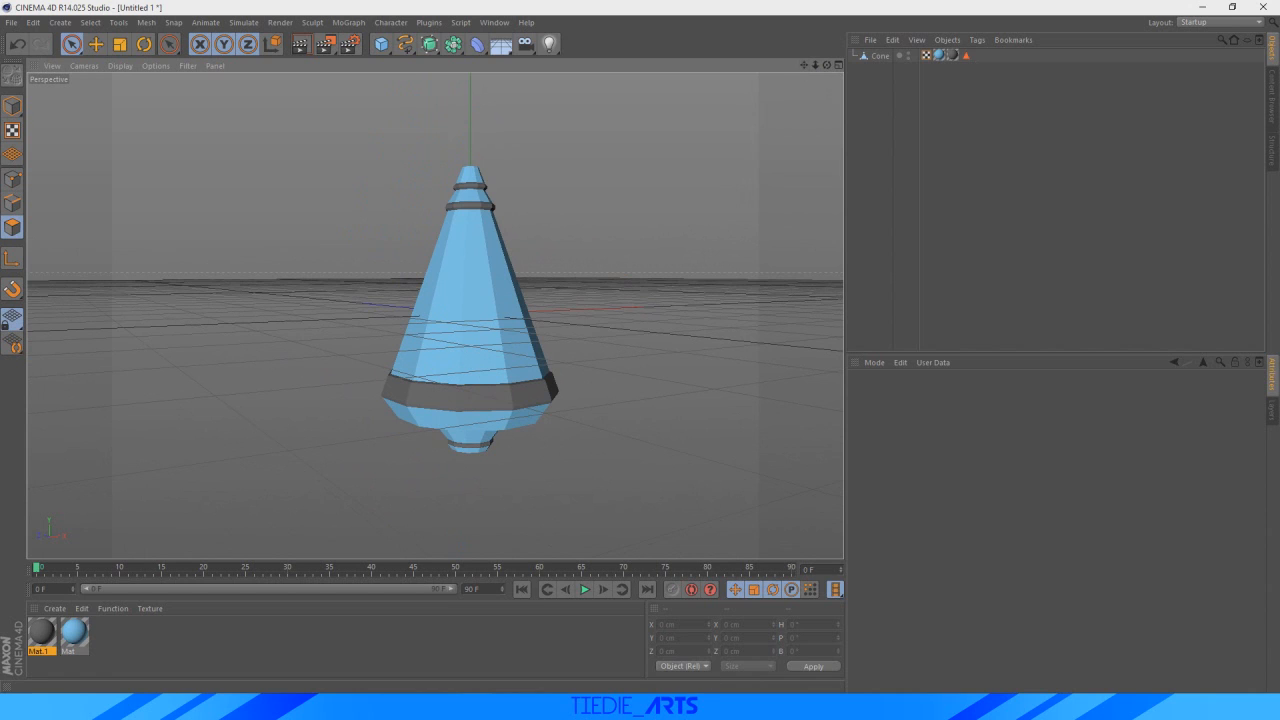
key(alt+Tab)
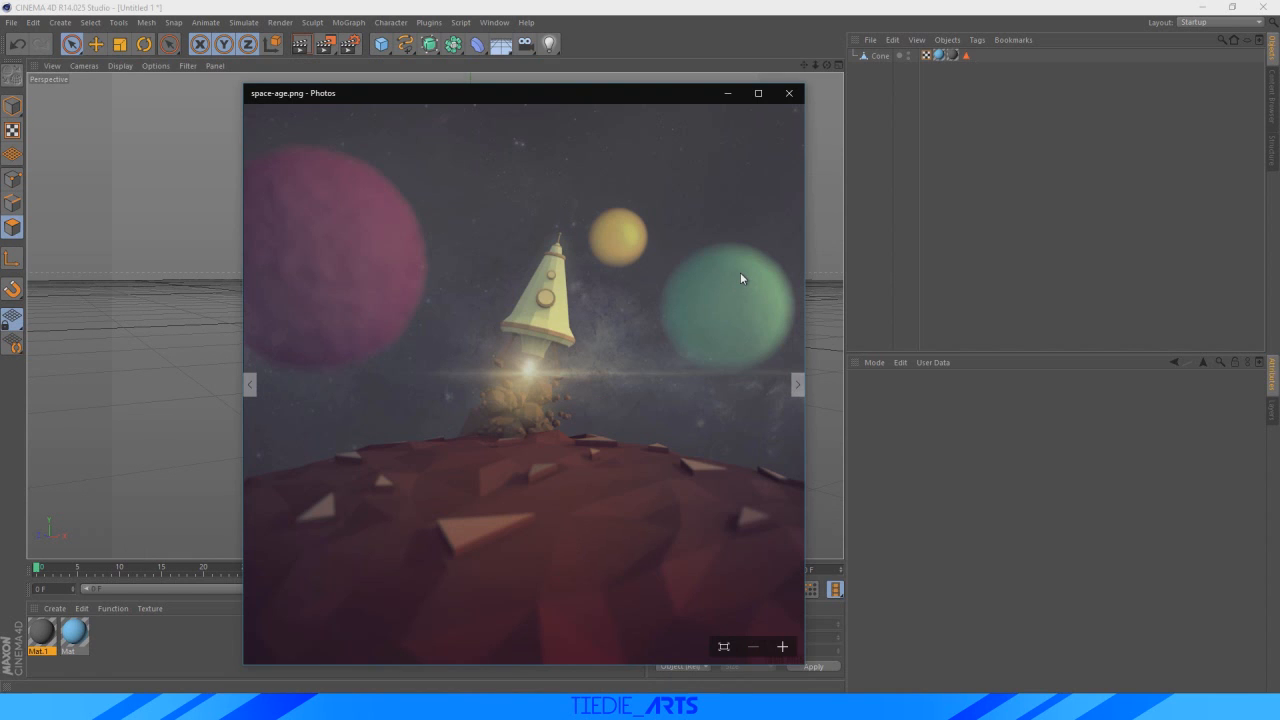
click(878, 201)
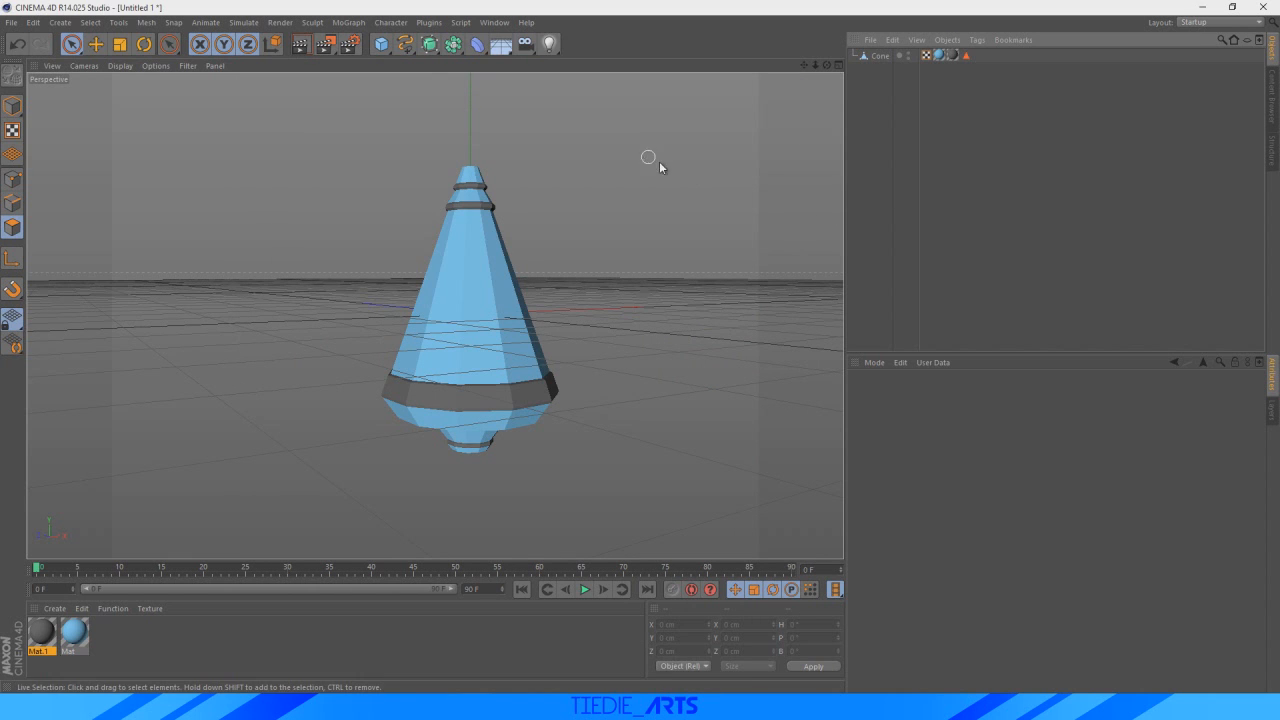
- Add a cylinder and set its radius to 11 cm and its height to 322 cm
drag(826, 66, 800, 116)
click(380, 46)
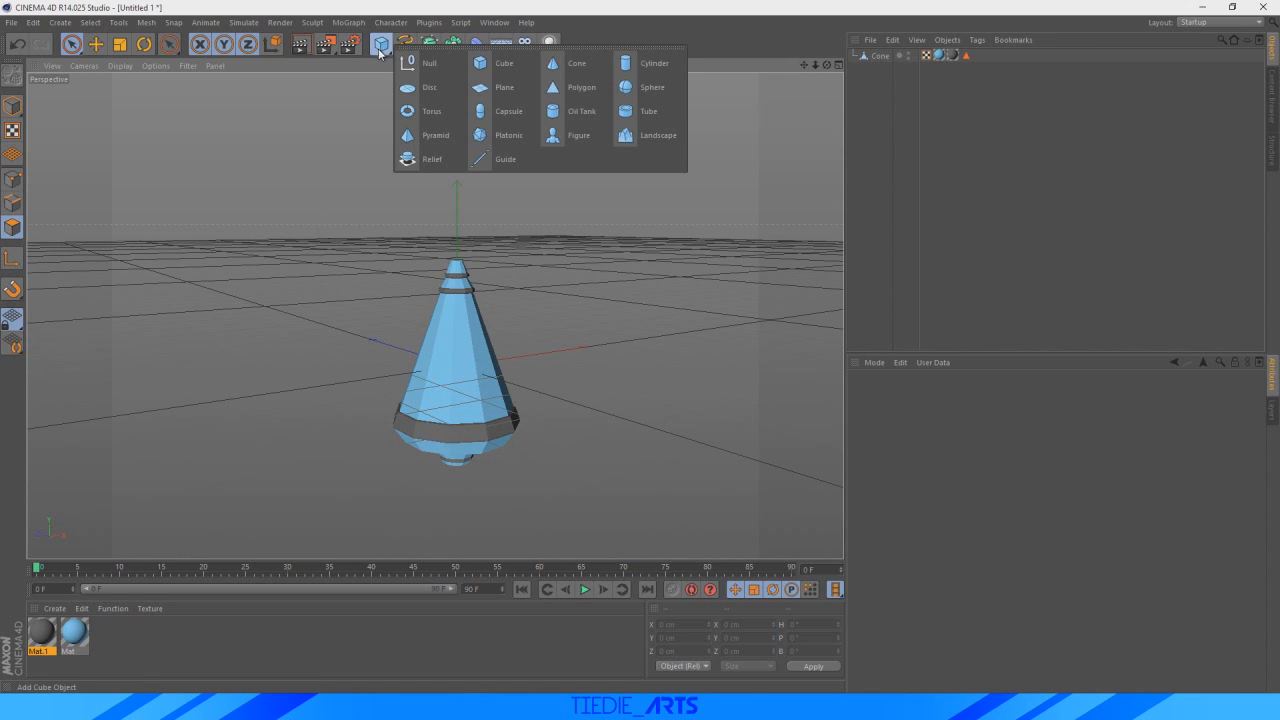
click(645, 62)
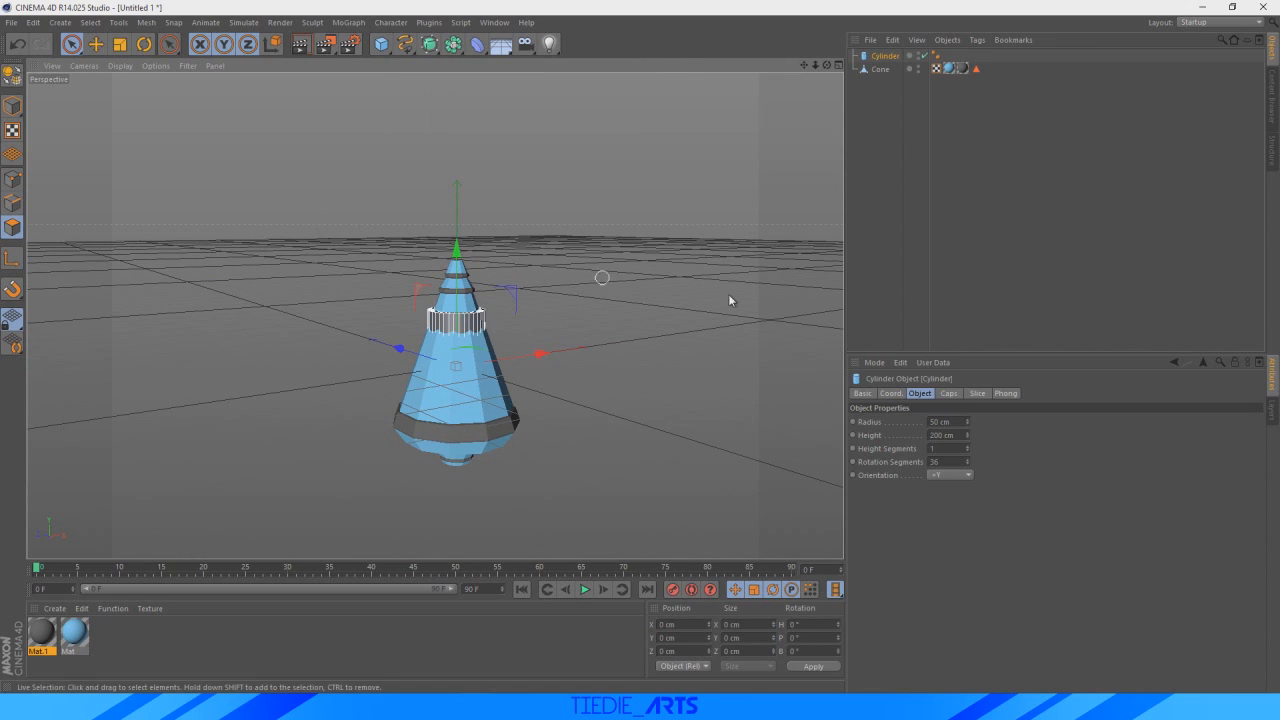
drag(966, 422, 966, 461)
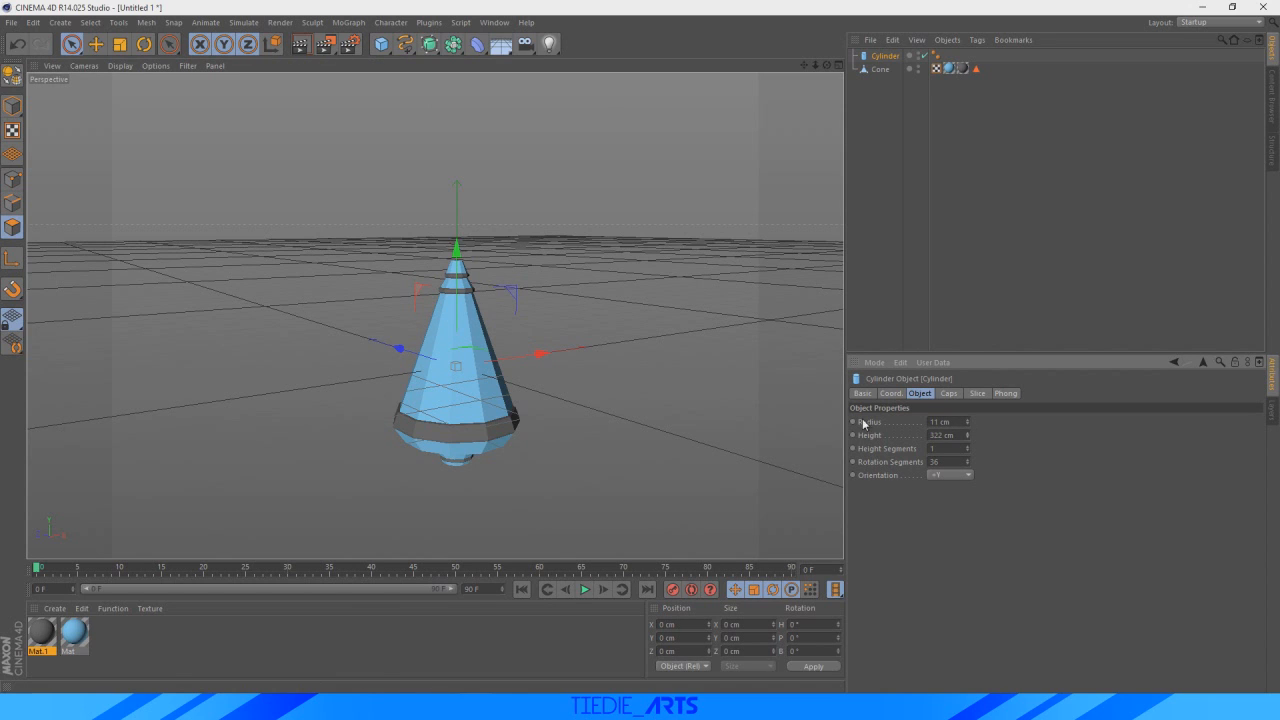
- Move the cylinder up about 110 cm so it stands out of the rocket's nose, and set its radius to 1 cm
click(100, 46)
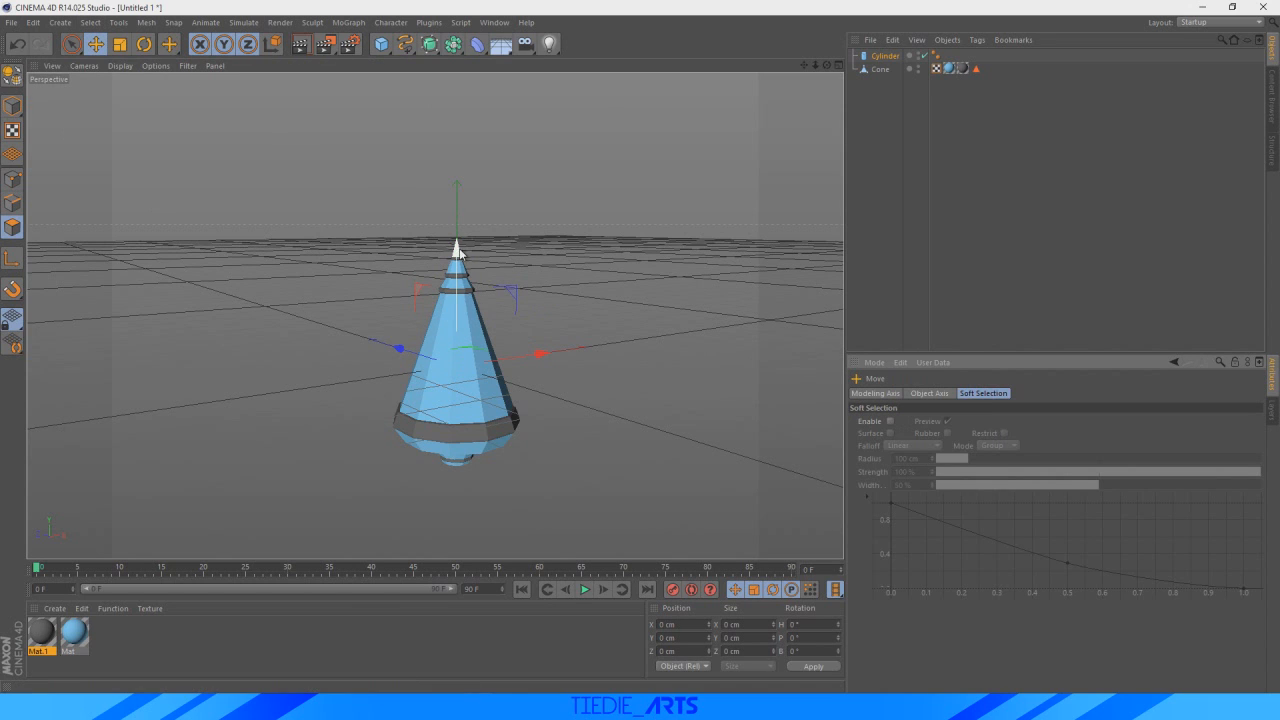
drag(460, 250, 466, 186)
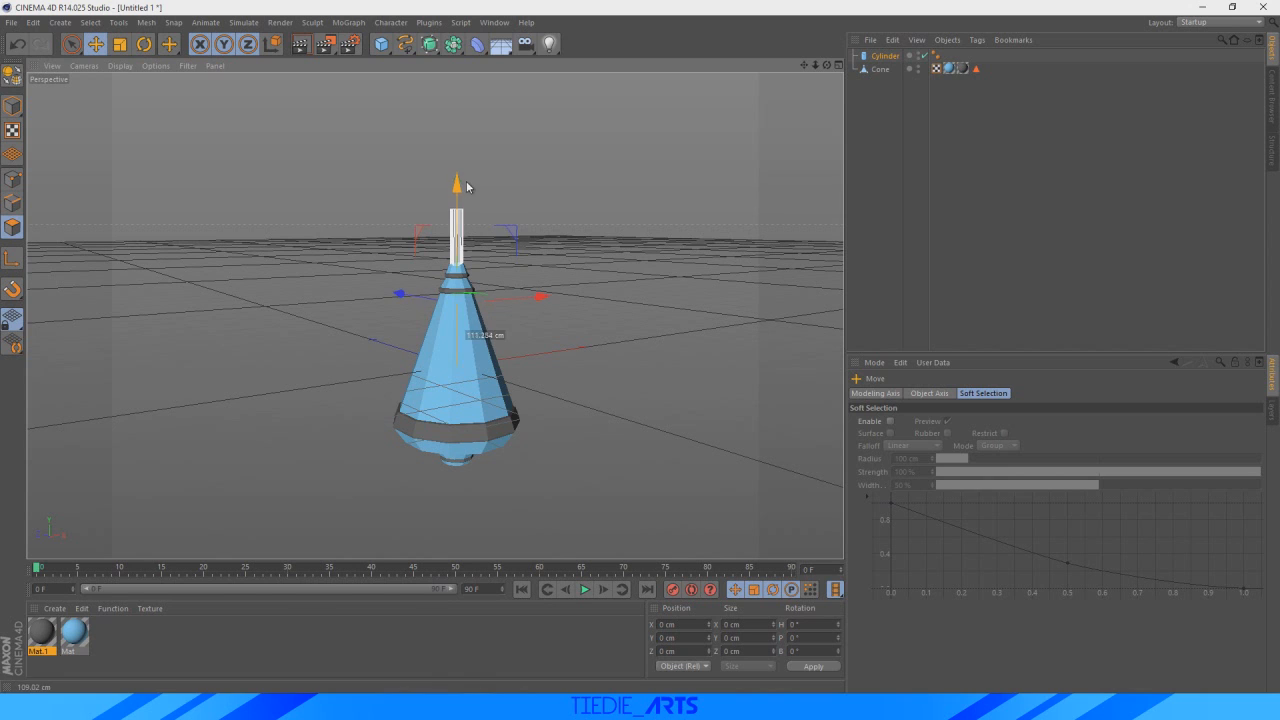
click(885, 56)
drag(968, 422, 940, 424)
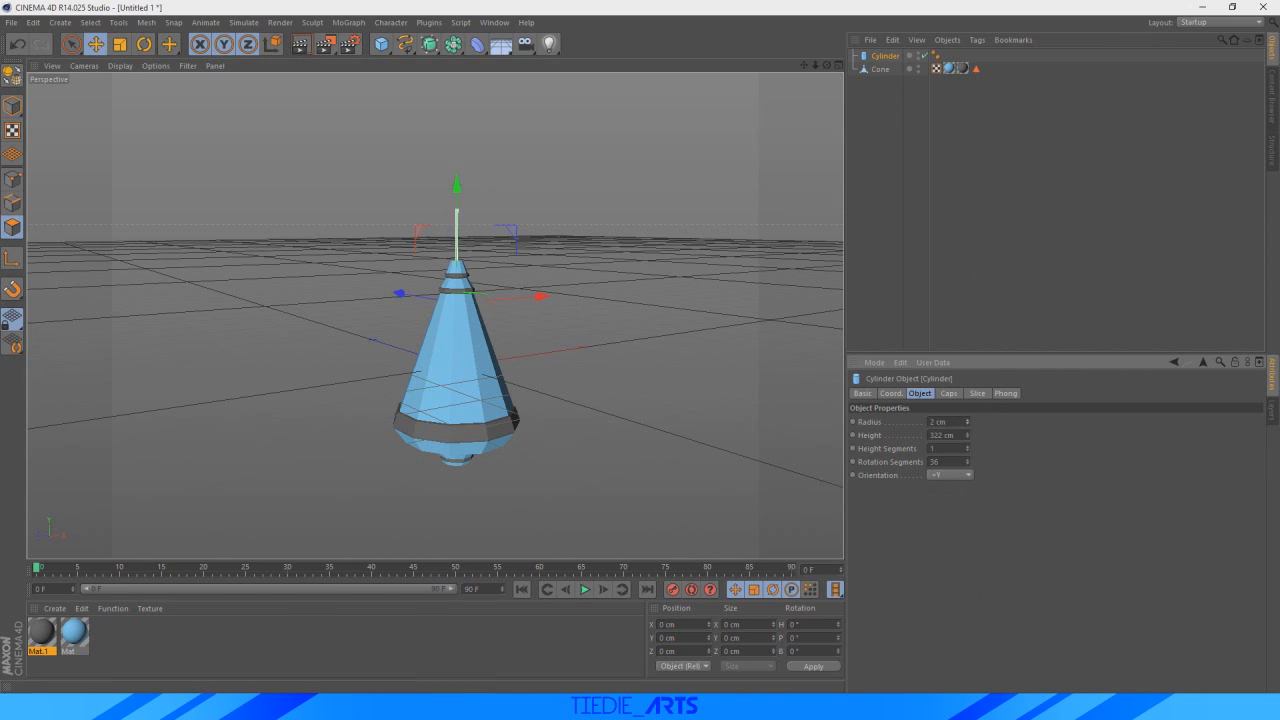
- Lower the thin cylinder along Y until only a short antenna protrudes from the rocket's nose
scroll(369, 164, up, 8)
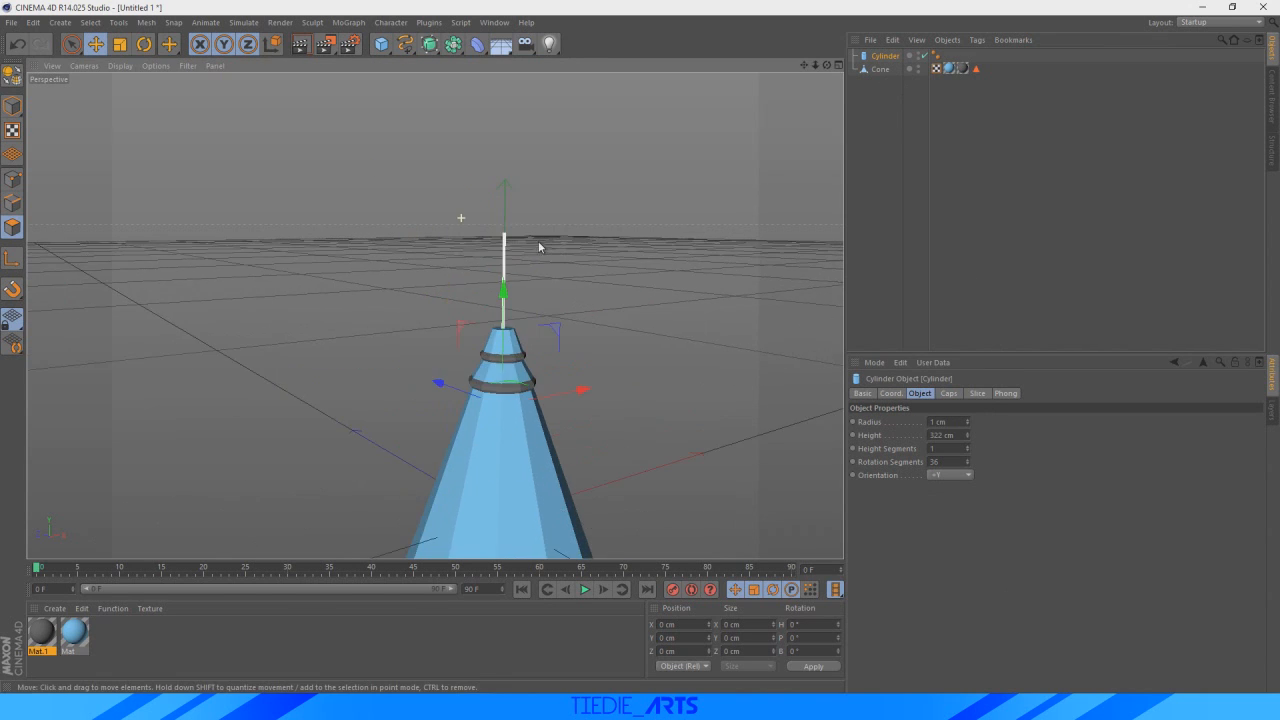
drag(480, 416, 484, 537)
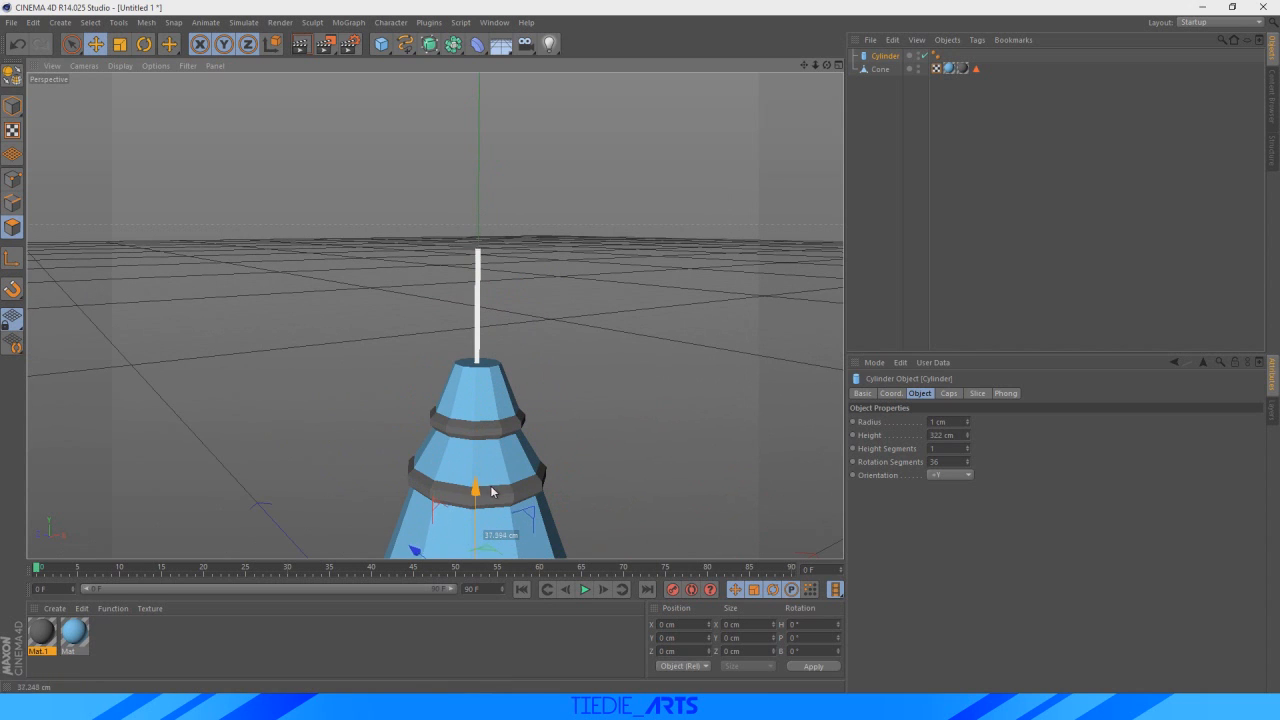
drag(814, 65, 812, 2)
click(860, 240)
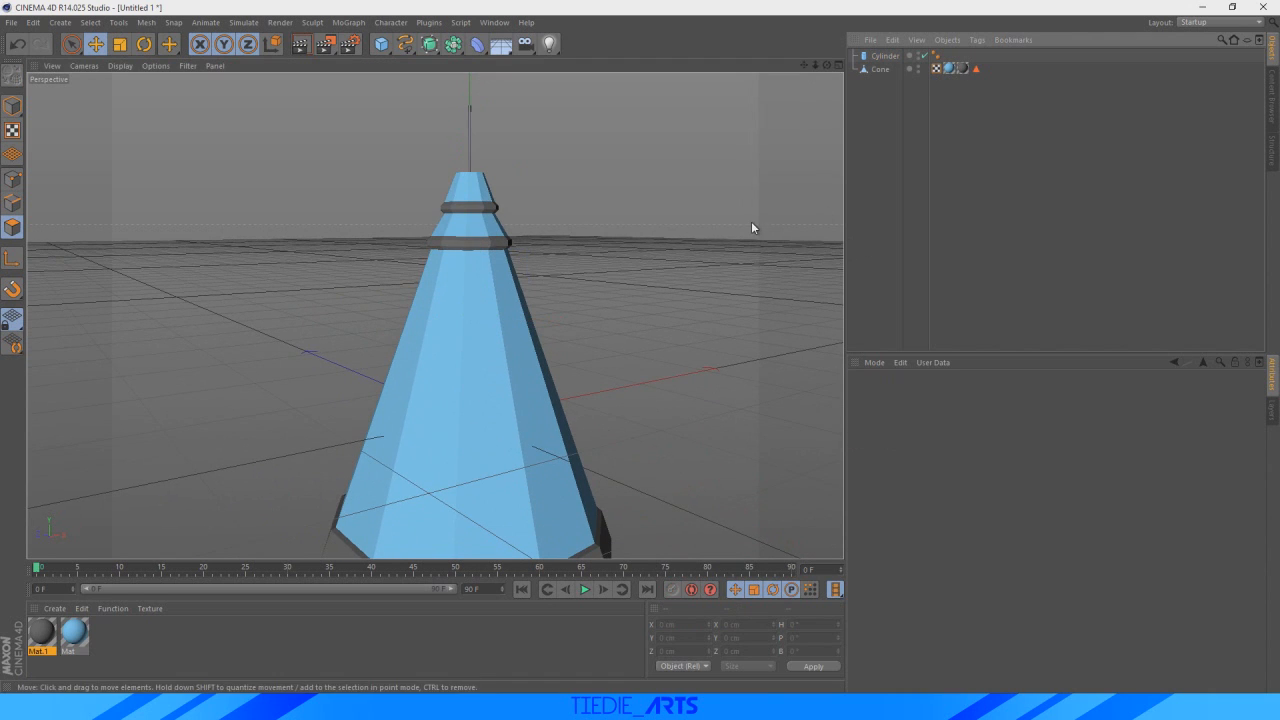
click(884, 55)
drag(468, 214, 469, 236)
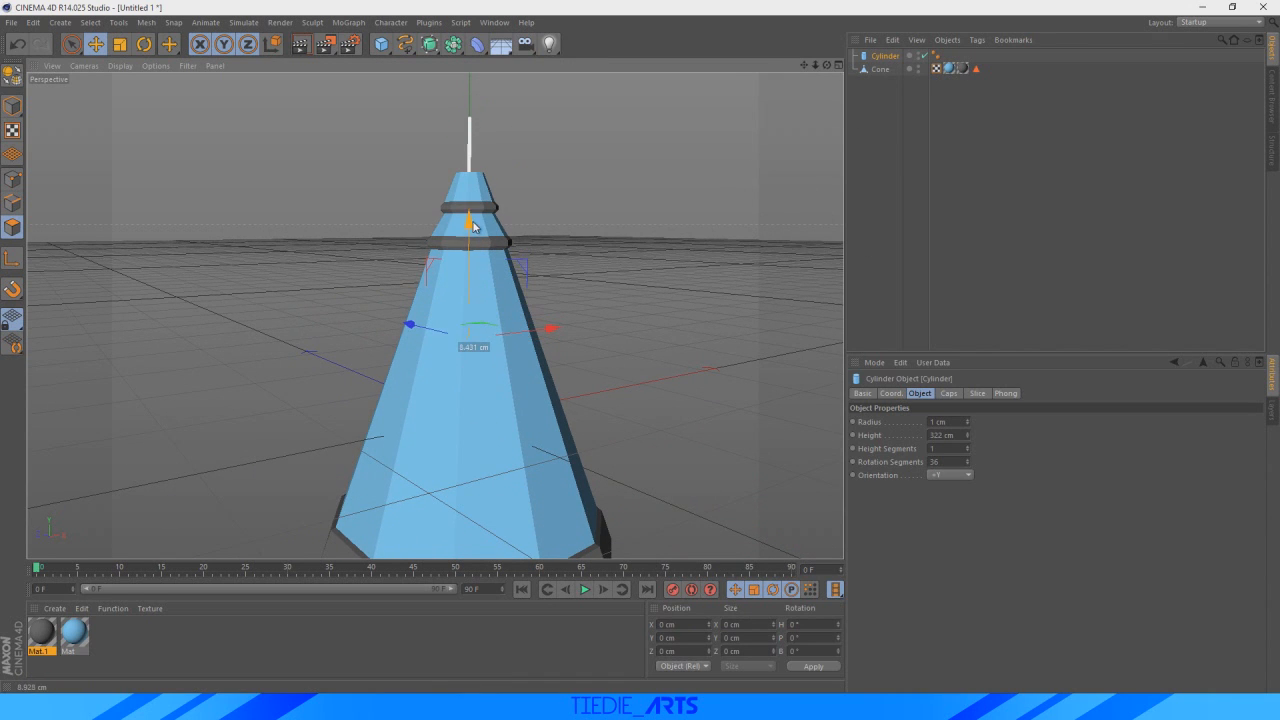
- Apply the dark grey material Mat.1 to the antenna cylinder and clear the selection
click(910, 185)
scroll(596, 281, down, 2)
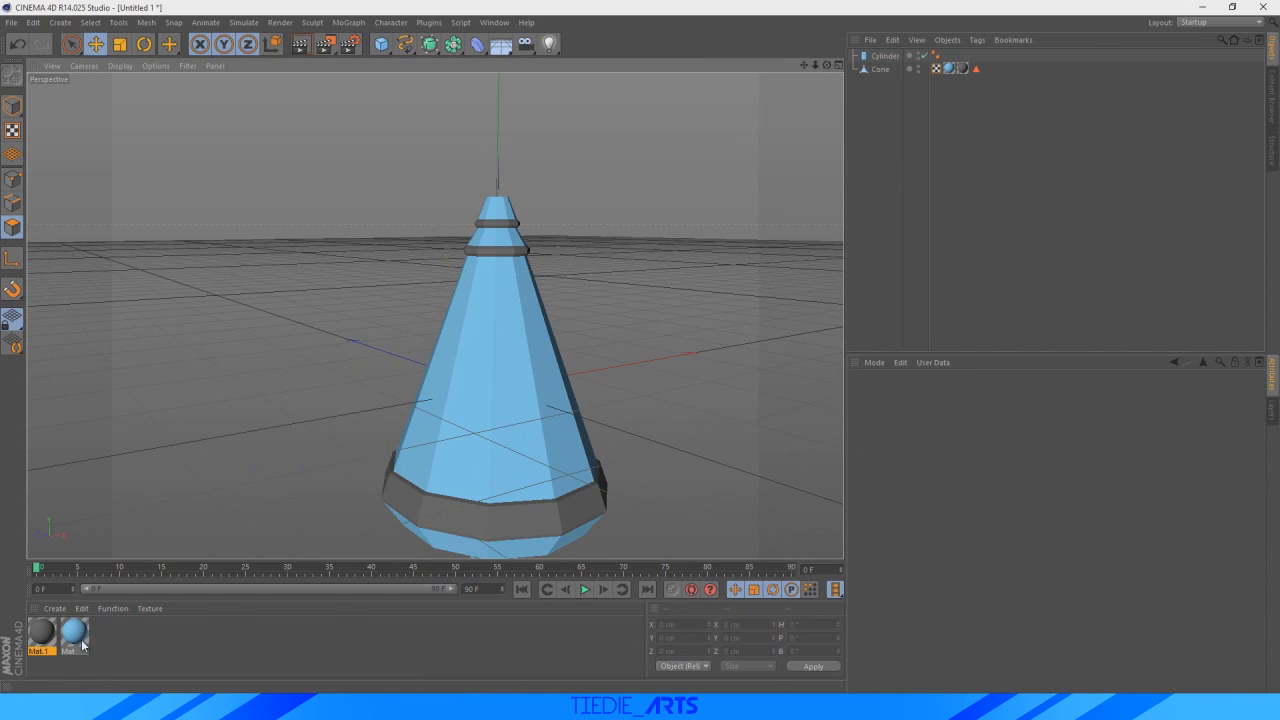
drag(47, 638, 889, 166)
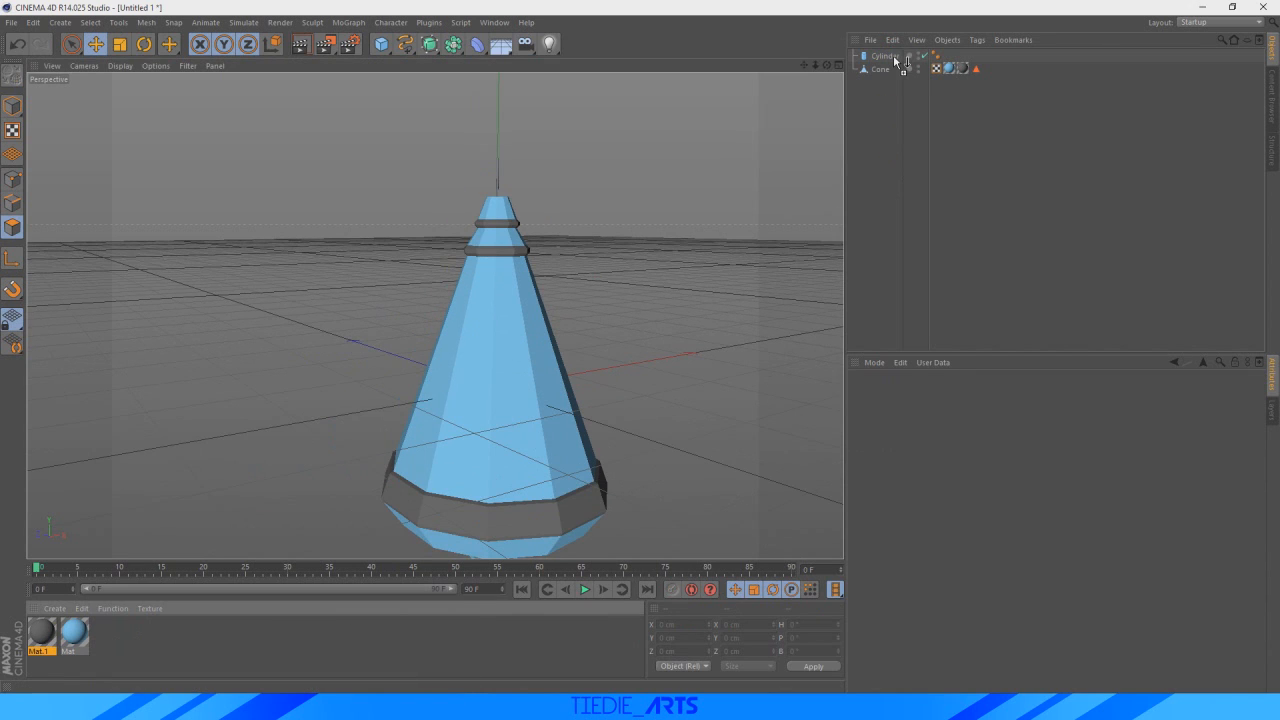
drag(897, 60, 897, 57)
click(879, 90)
- Add a sphere, raise it above the rocket's nose and scale it uniformly to about 28%
click(394, 48)
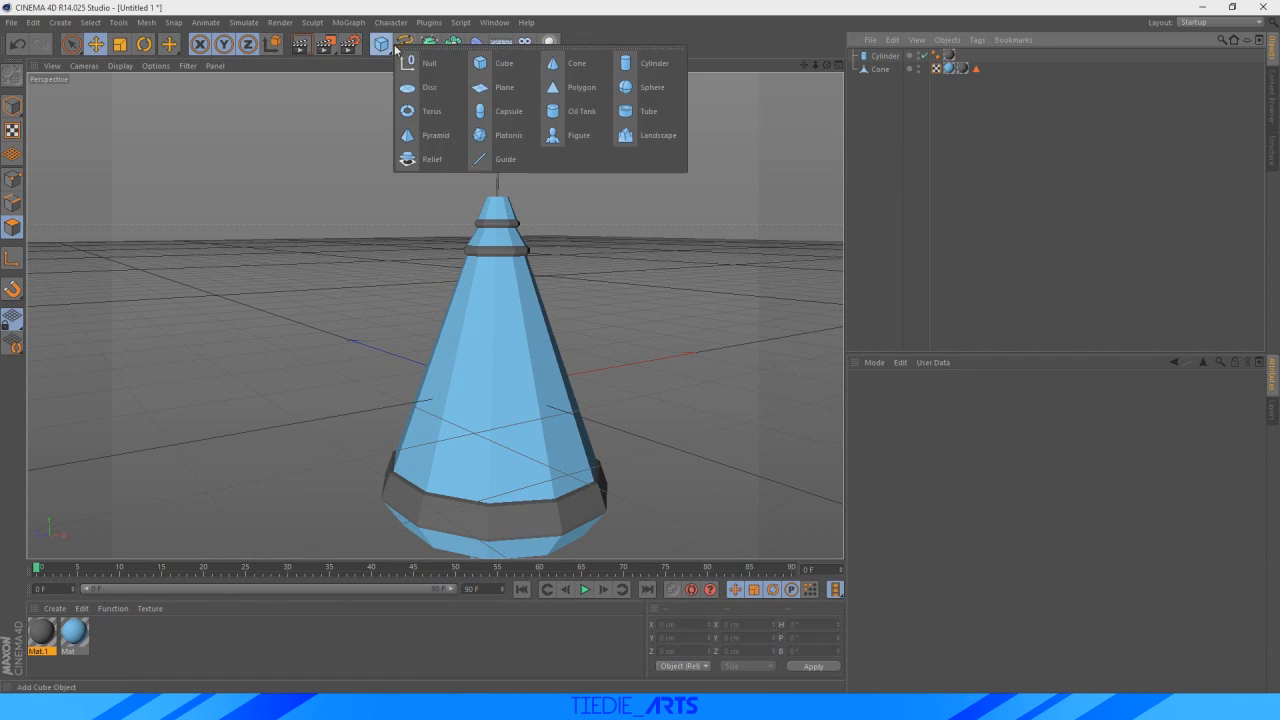
click(650, 89)
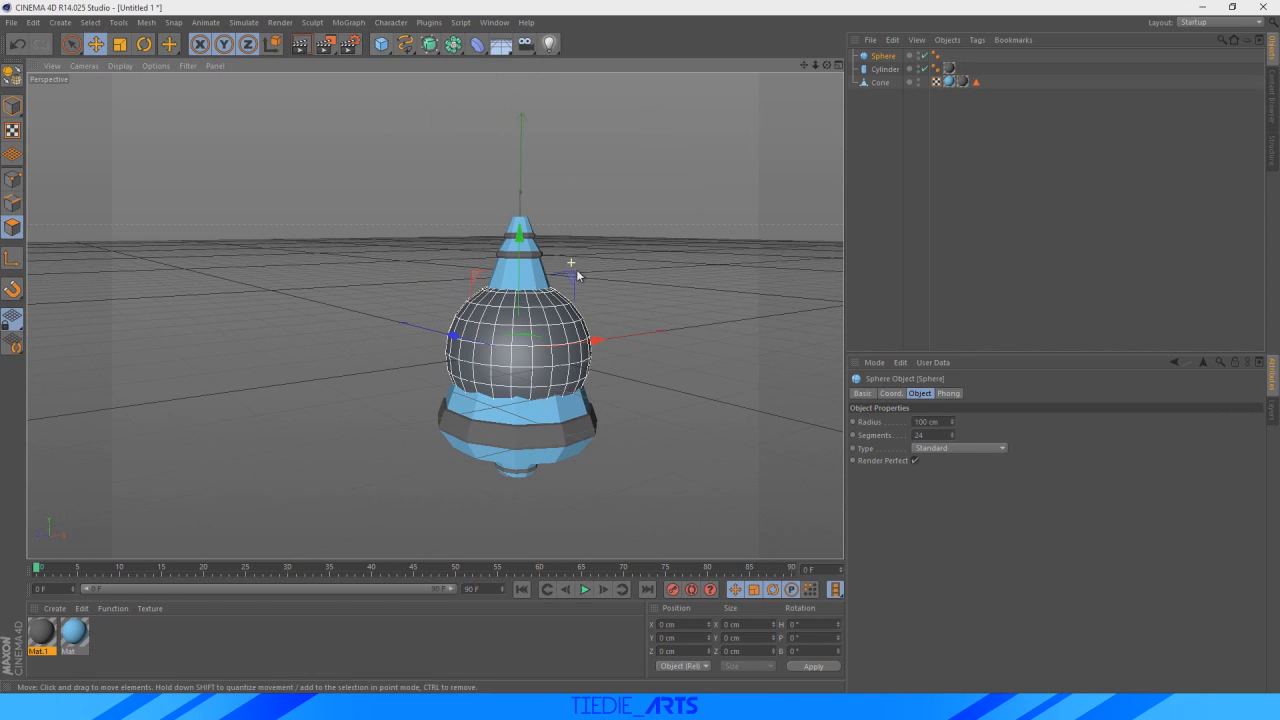
drag(511, 247, 554, 80)
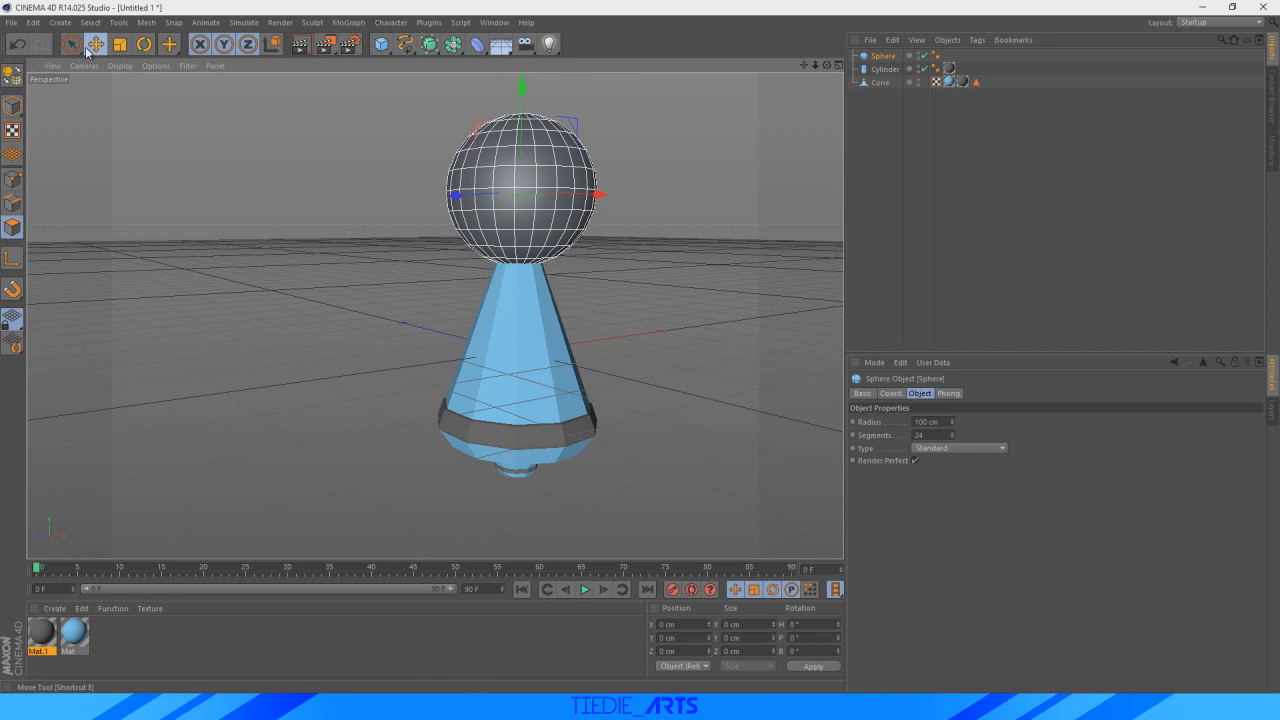
click(120, 44)
drag(603, 196, 545, 206)
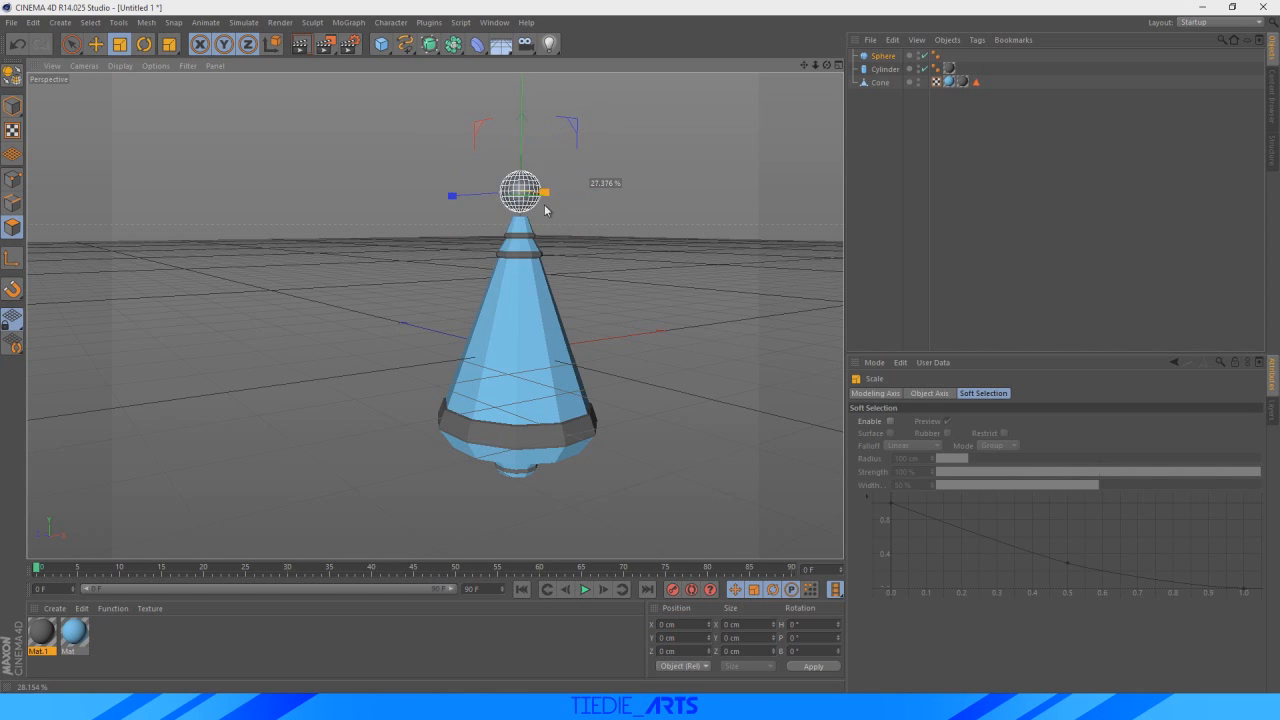
- Shrink the sphere further in two passes, the last to about 80%, and raise it about 1 cm onto the antenna's tip
scroll(592, 119, up, 6)
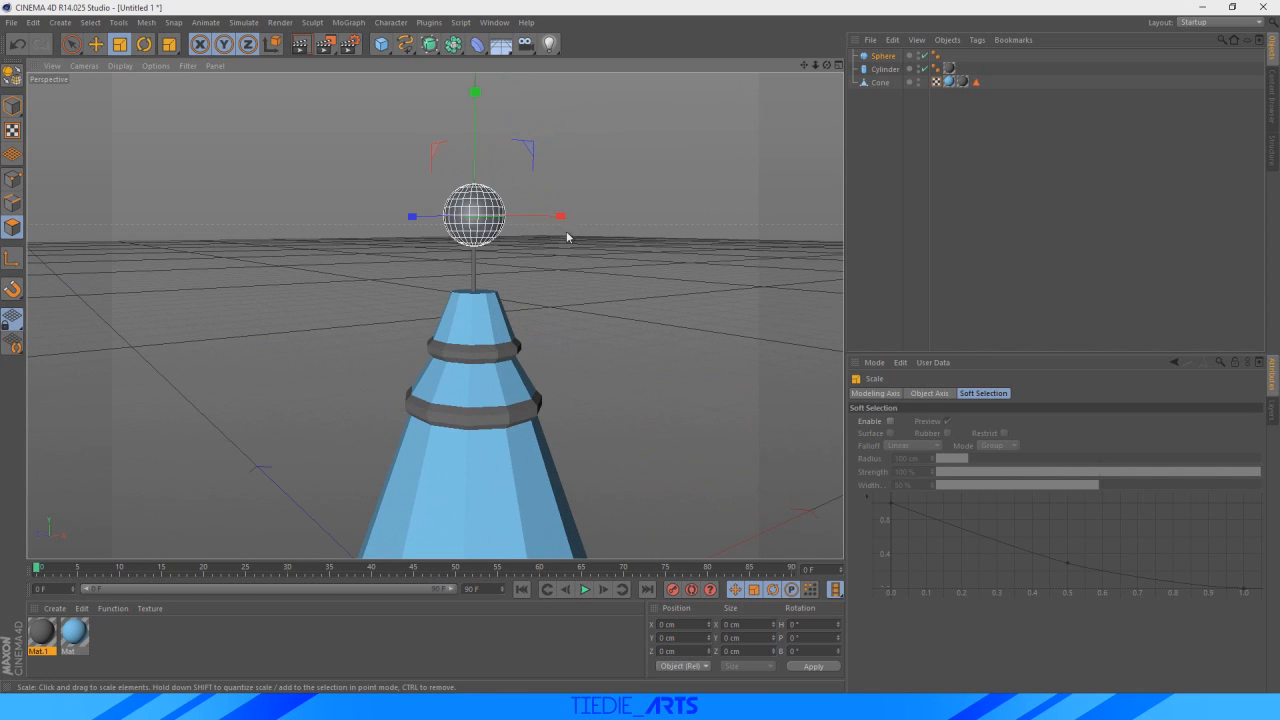
drag(561, 217, 530, 223)
key(e)
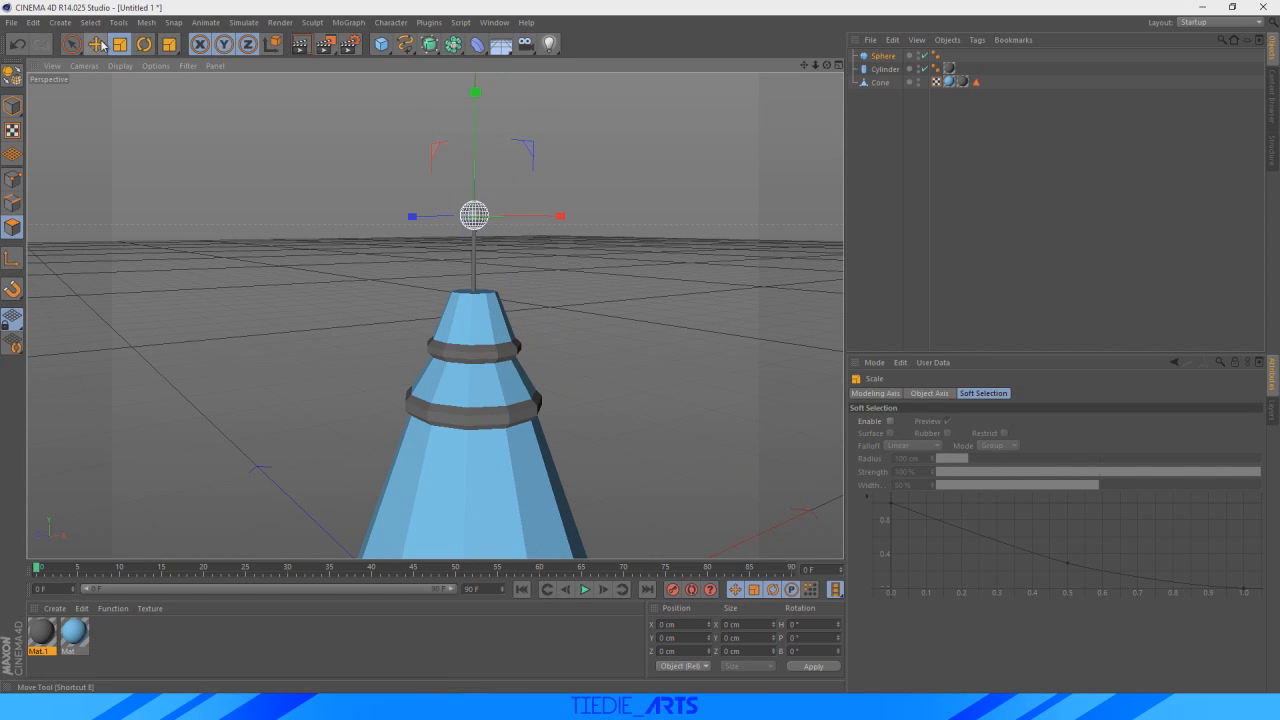
mouse_move(477, 96)
mouse_down()
mouse_move(486, 108)
mouse_move(486, 90)
mouse_up()
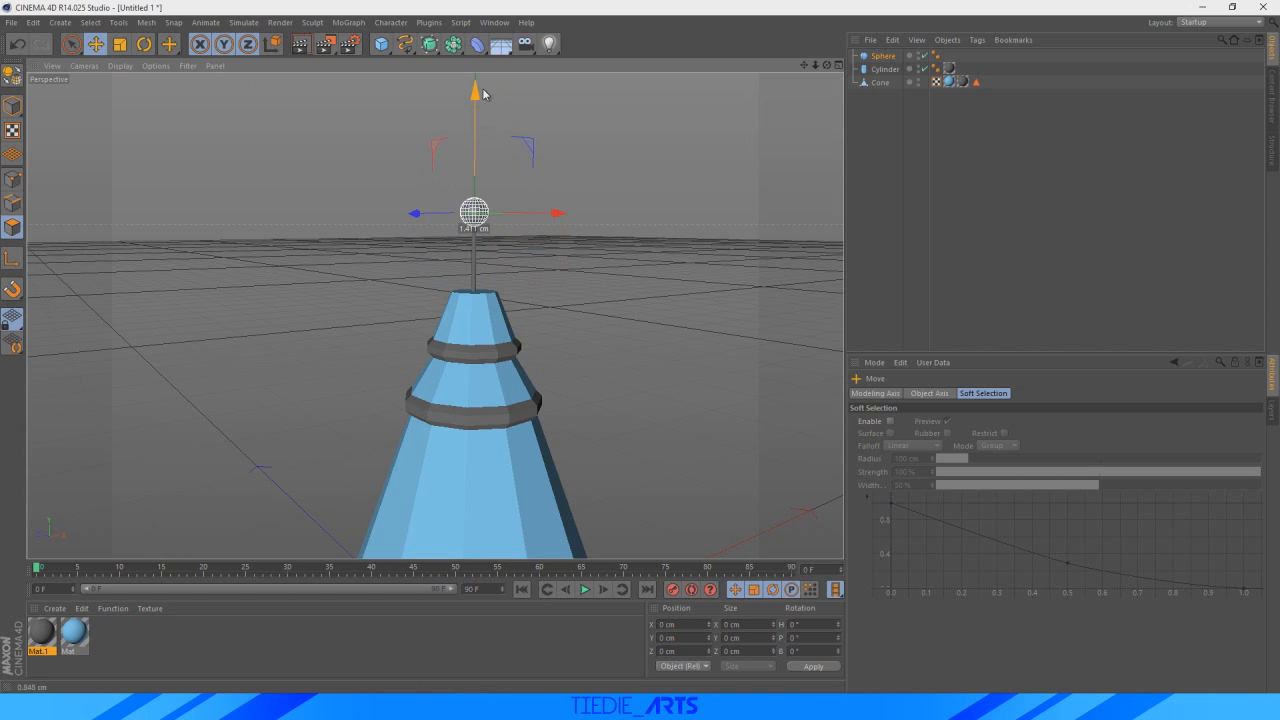
key(t)
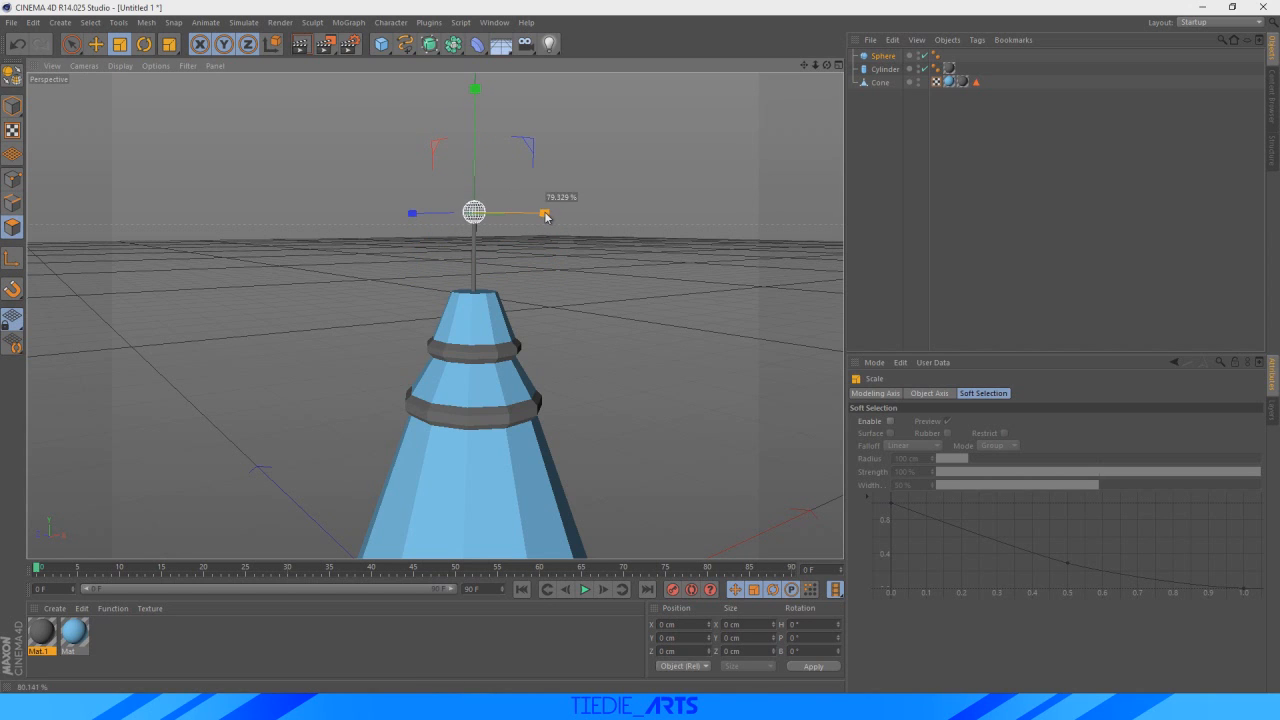
- Apply the dark grey material Mat.1 to the antenna's sphere
click(890, 177)
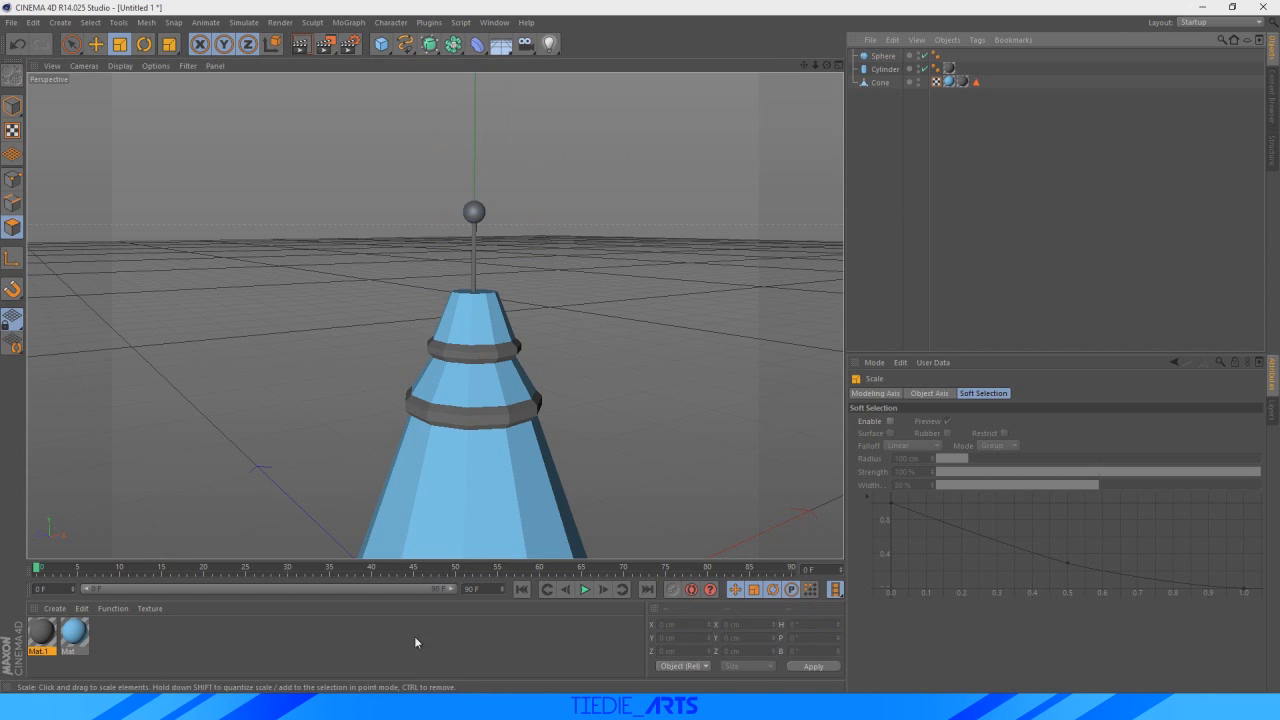
drag(49, 634, 816, 117)
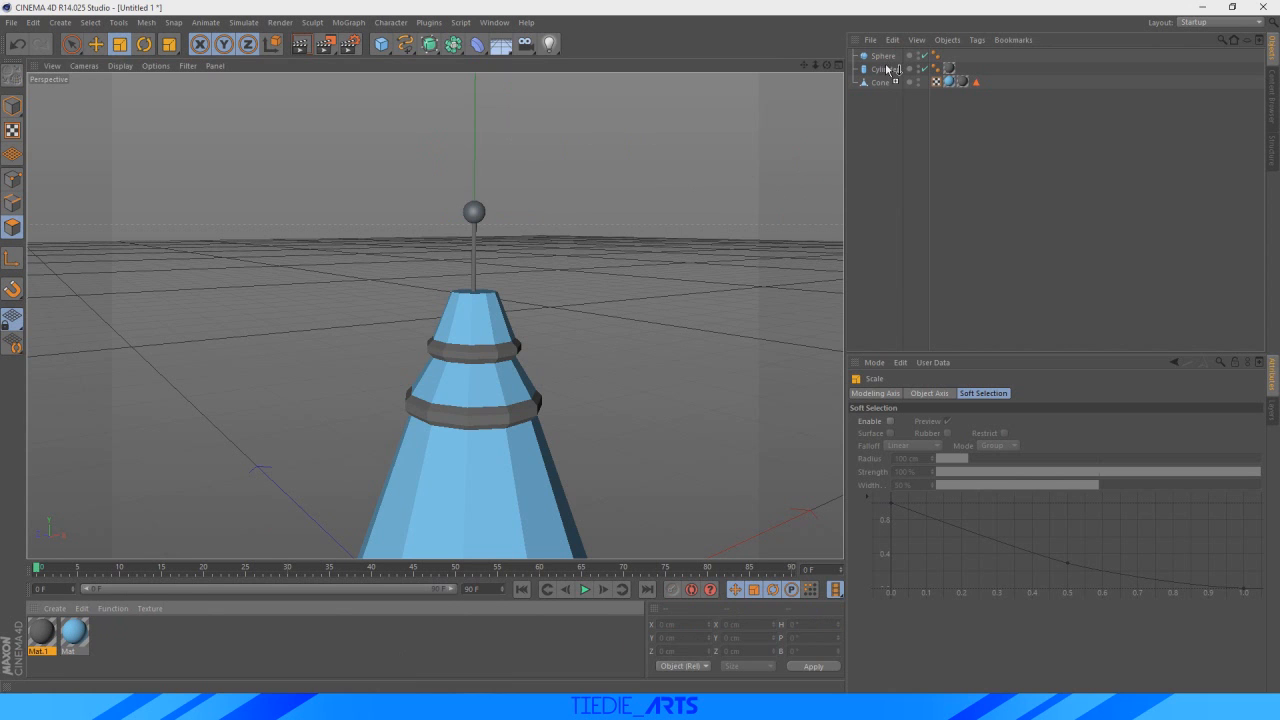
drag(893, 62, 884, 56)
- Add a second cylinder and rotate it to lie horizontally through the rocket's body
alt+drag(500, 240, 685, 145)
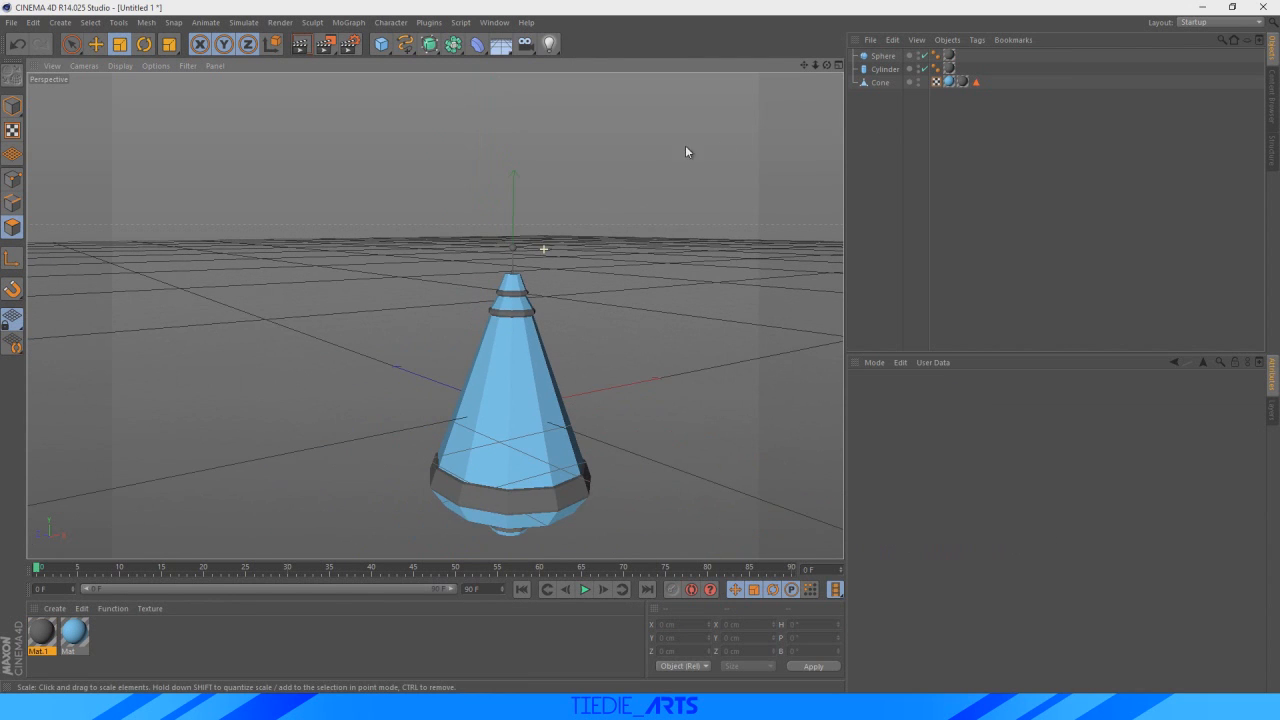
drag(803, 65, 435, 316)
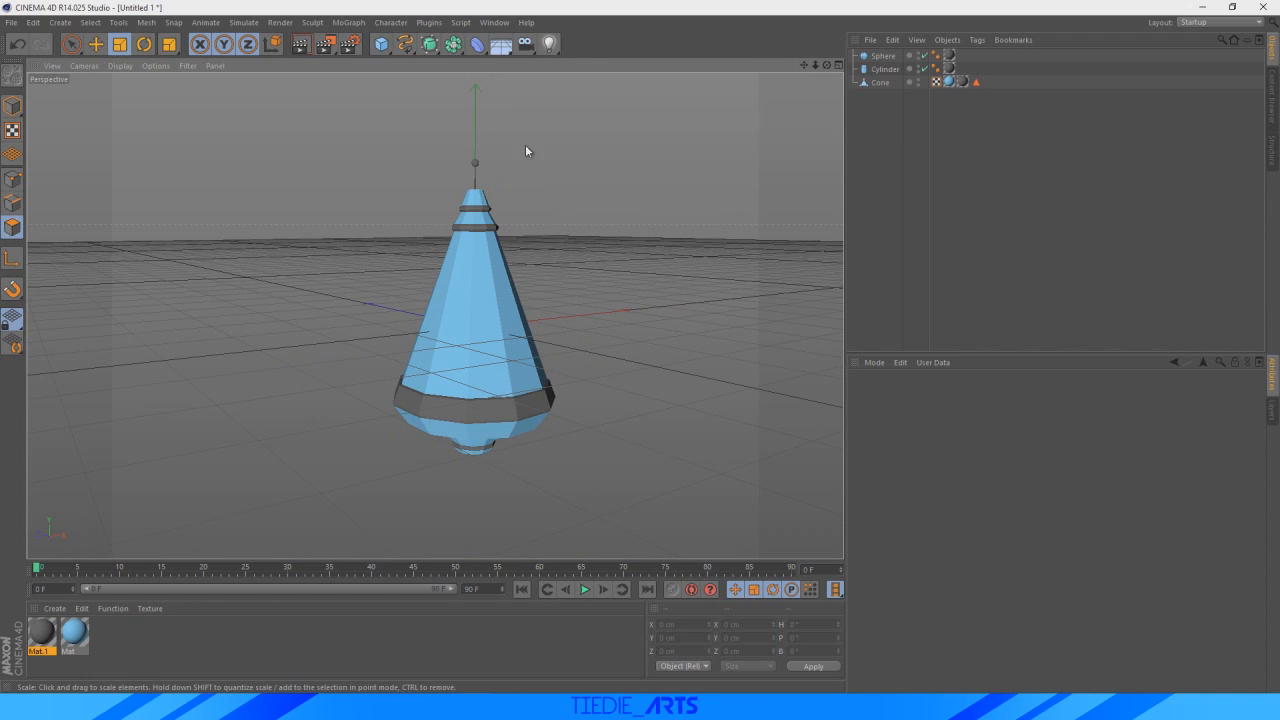
click(380, 50)
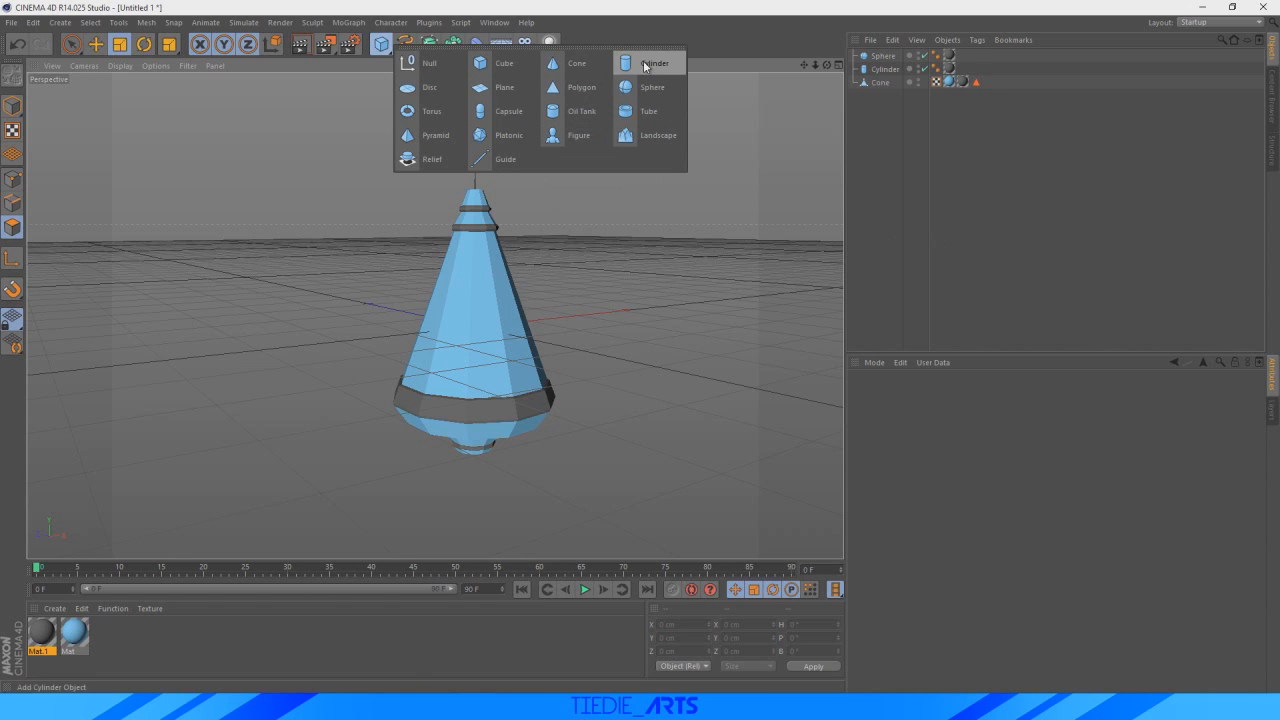
click(648, 63)
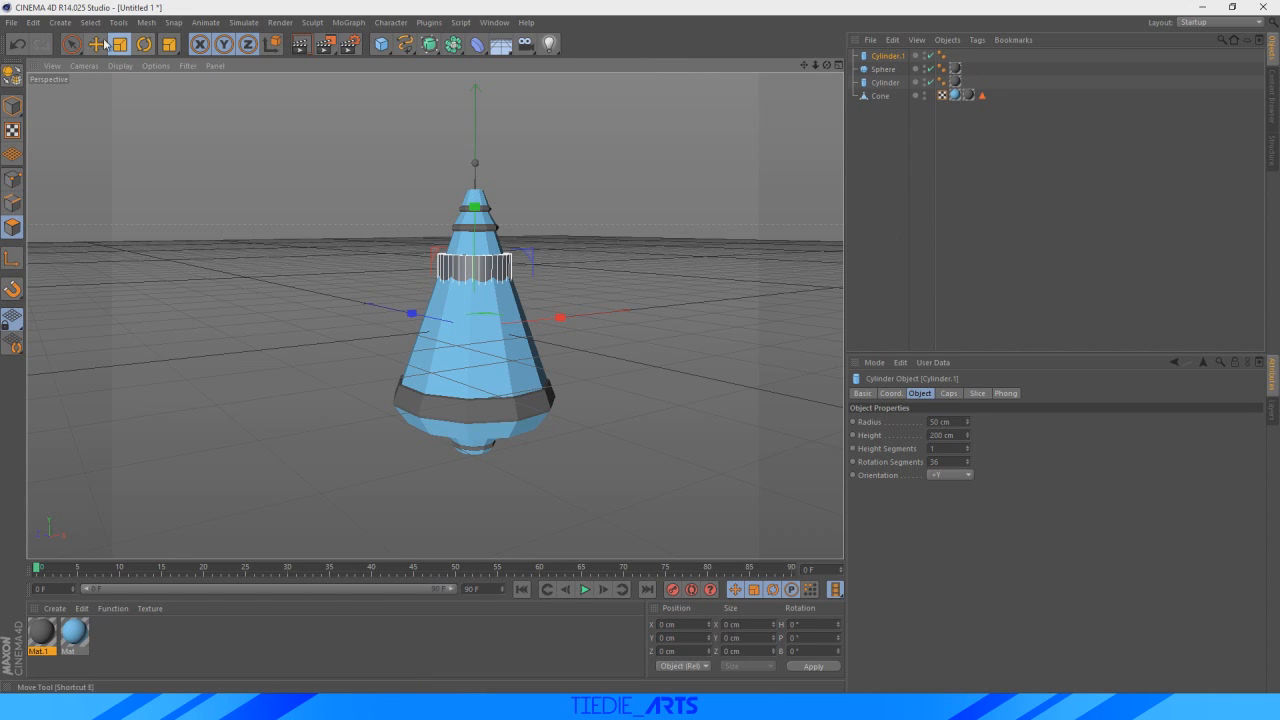
click(144, 44)
drag(440, 280, 389, 480)
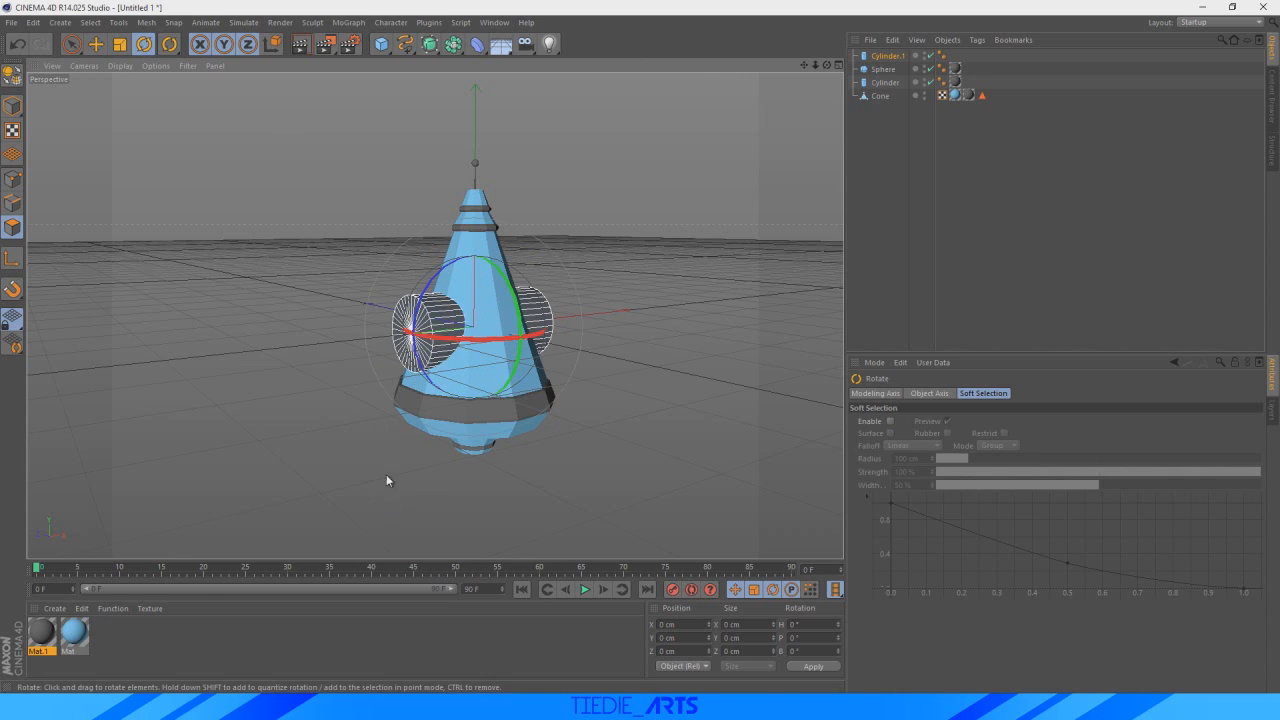
- Slide the horizontal cylinder outward from the rocket's body and flatten it into a disc by setting its height to 12 cm
click(95, 44)
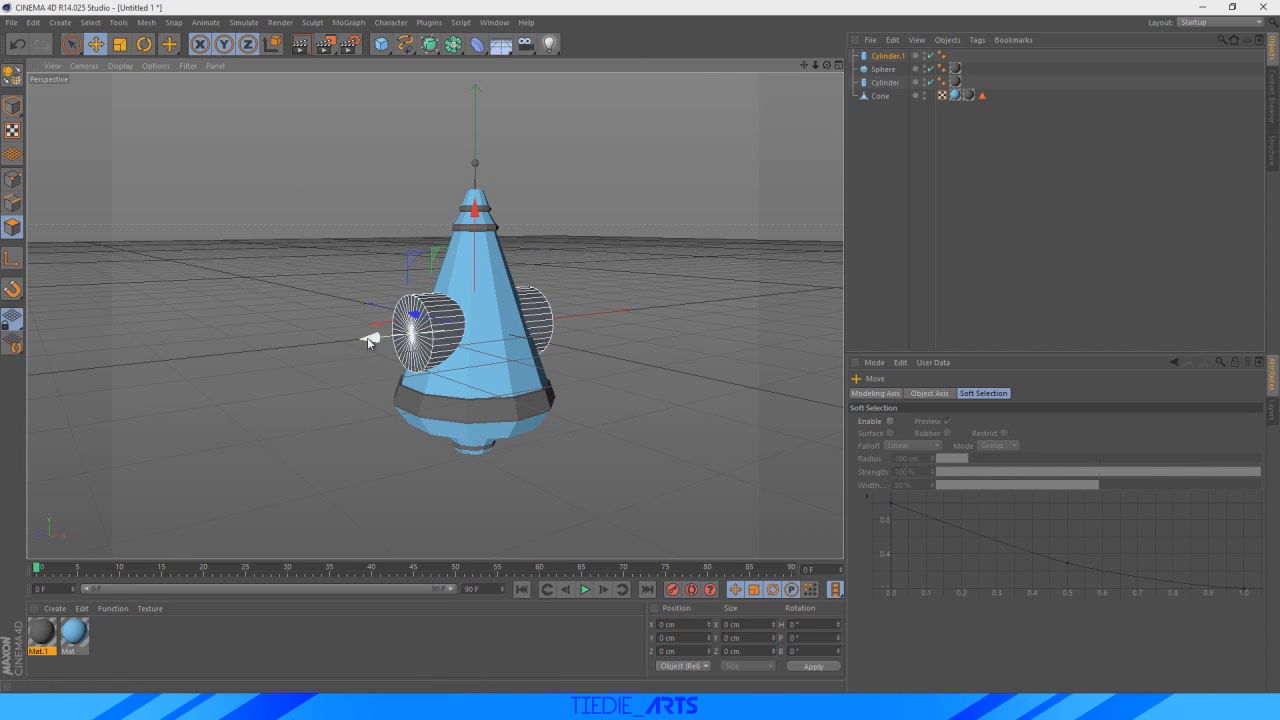
drag(367, 337, 296, 342)
click(124, 48)
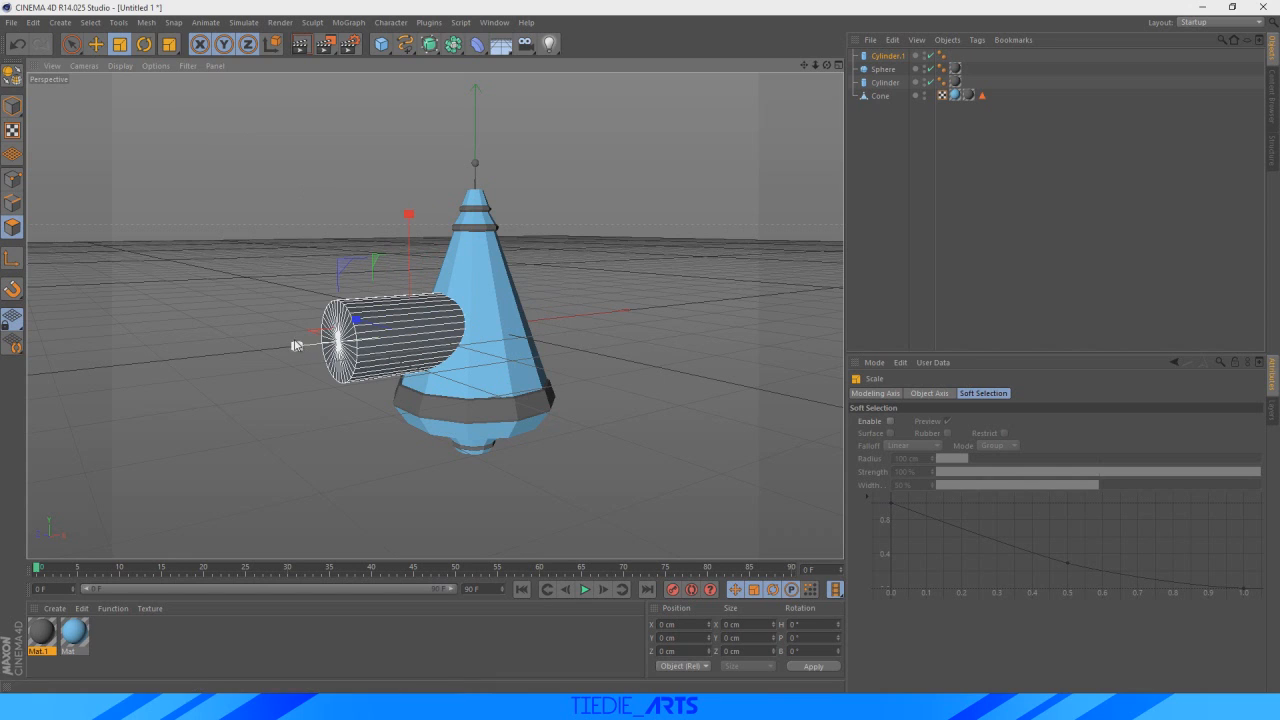
click(885, 57)
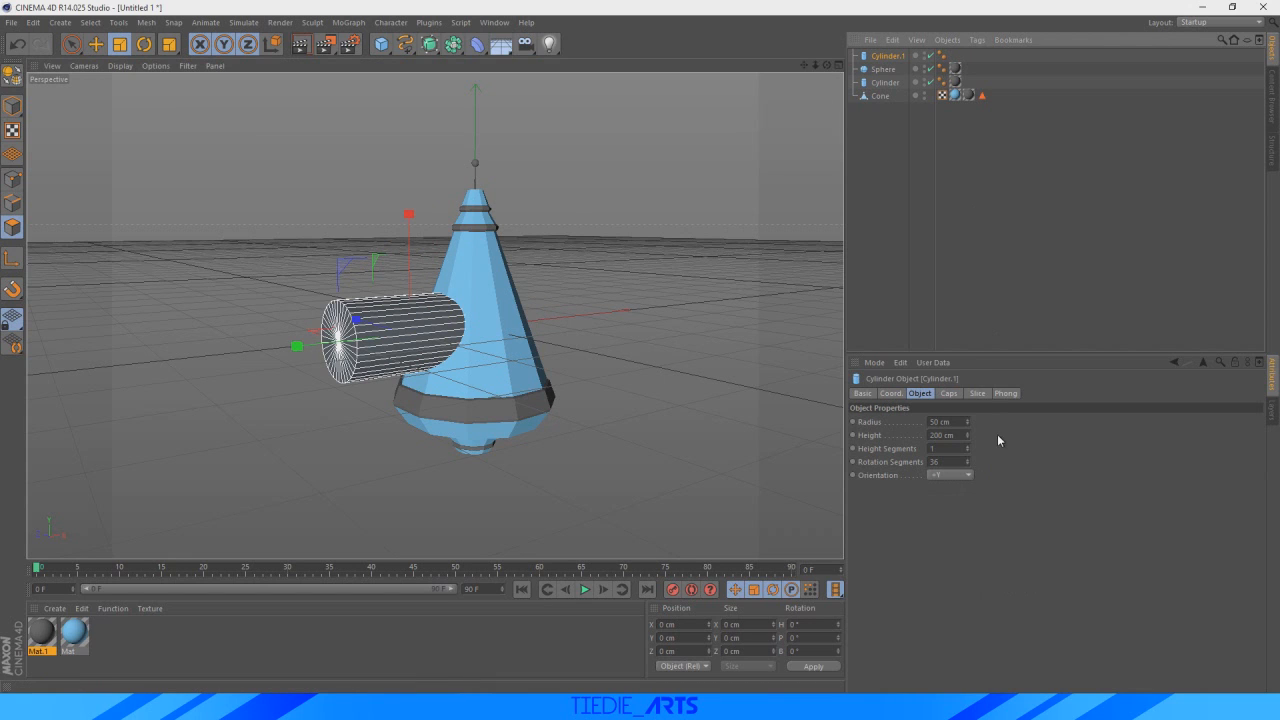
drag(967, 438, 928, 440)
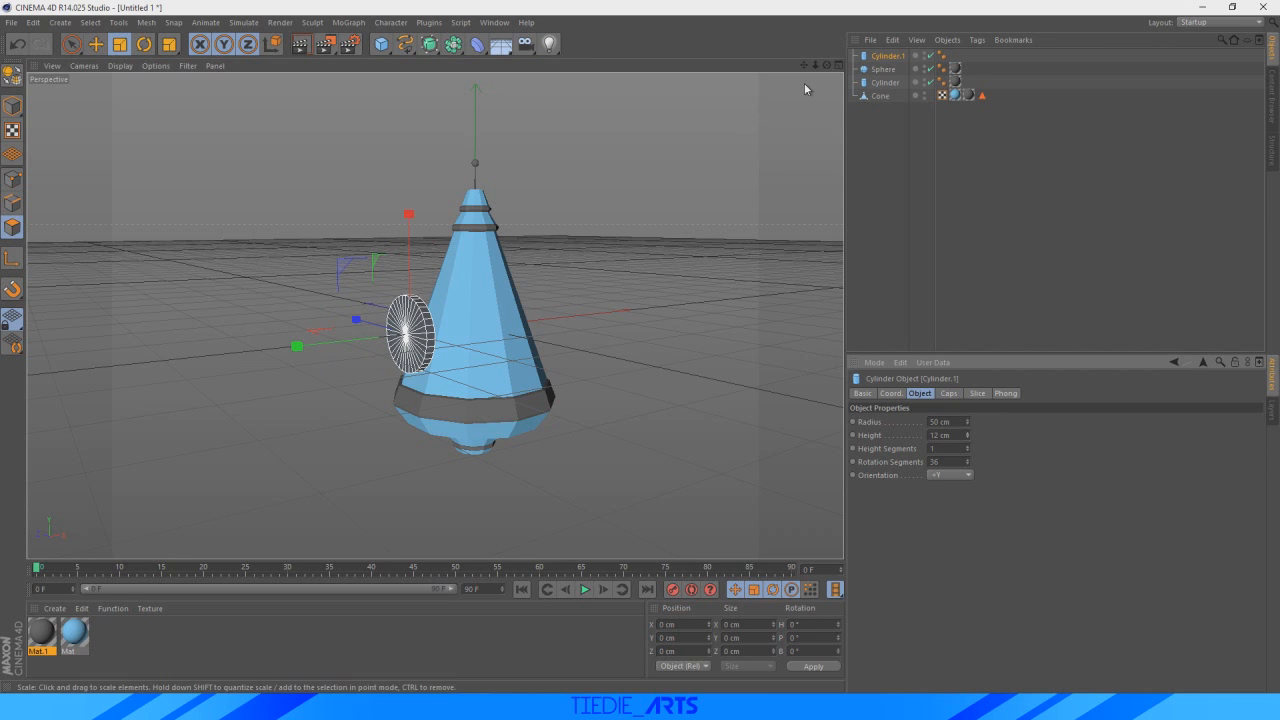
- Scale the disc down to a radius of 31.42 cm and a height of 7.541 cm, and move it inward against the hull
drag(826, 65, 350, 316)
scroll(352, 352, up, 4)
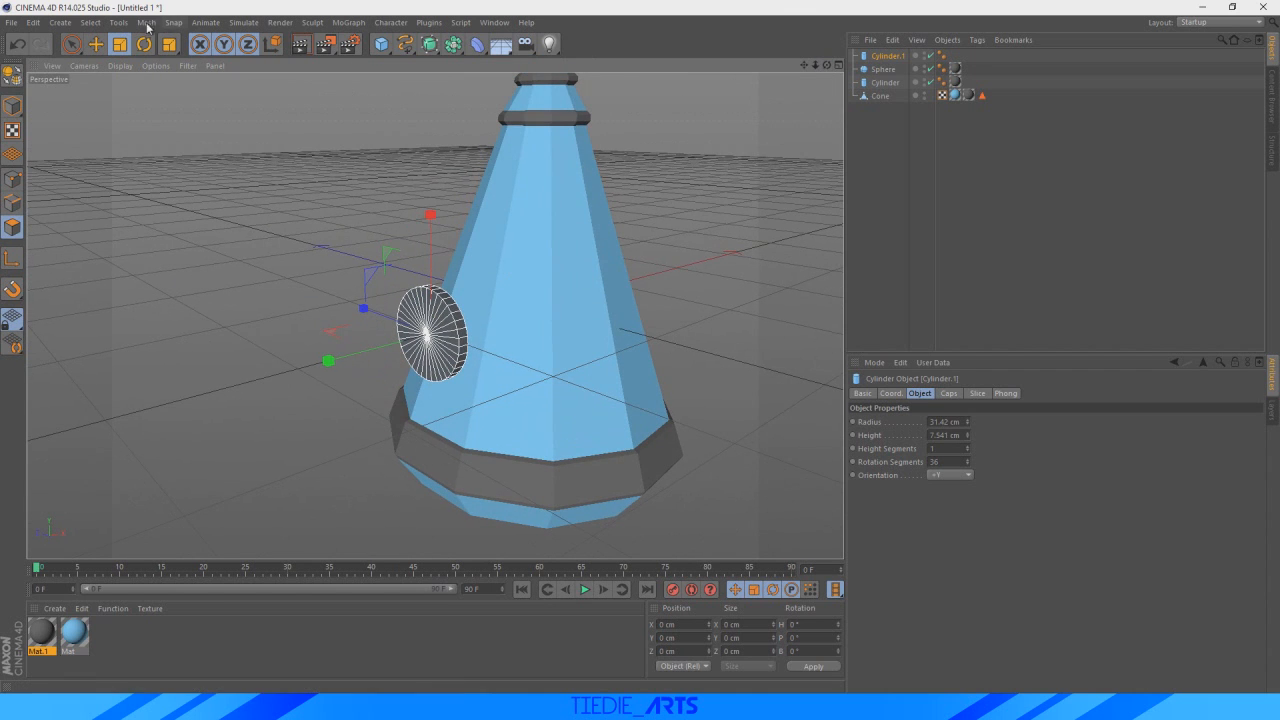
click(97, 45)
drag(328, 361, 369, 357)
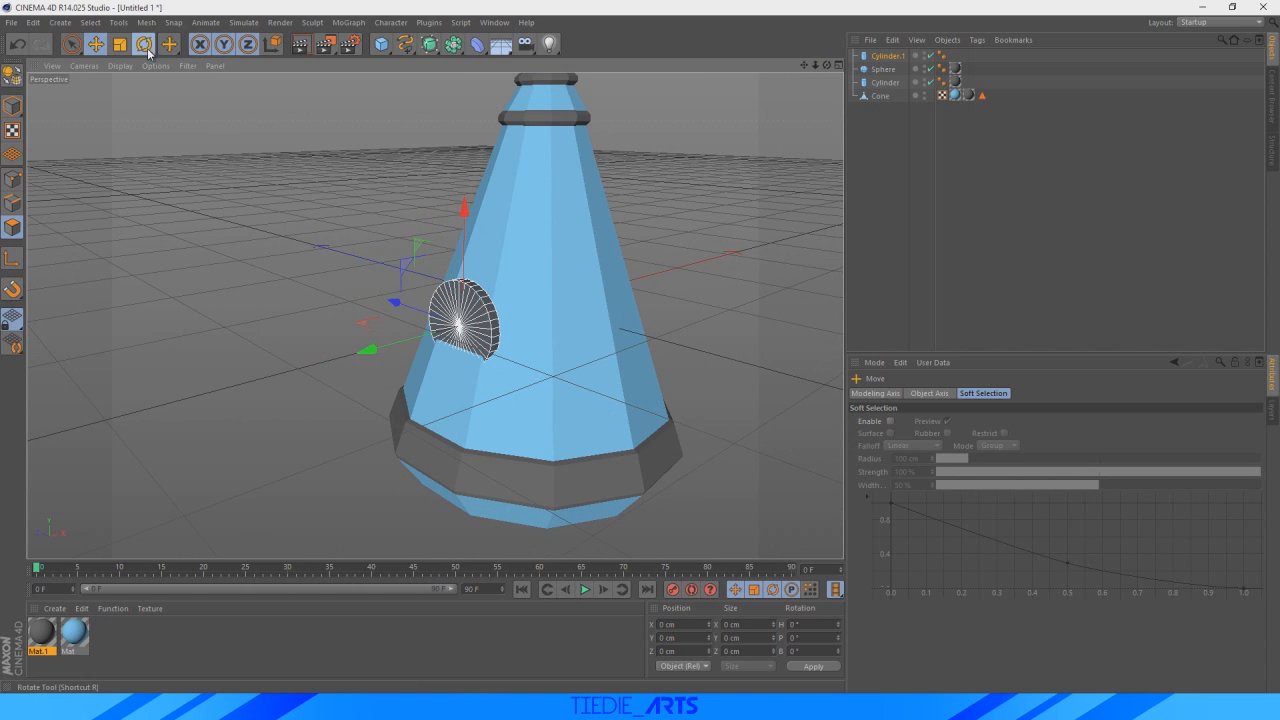
- Rotate the disc so it tilts to match the slope of the rocket's hull
click(144, 44)
drag(421, 301, 438, 281)
drag(827, 65, 782, 131)
drag(827, 65, 800, 60)
scroll(624, 152, up, 2)
scroll(536, 334, up, 2)
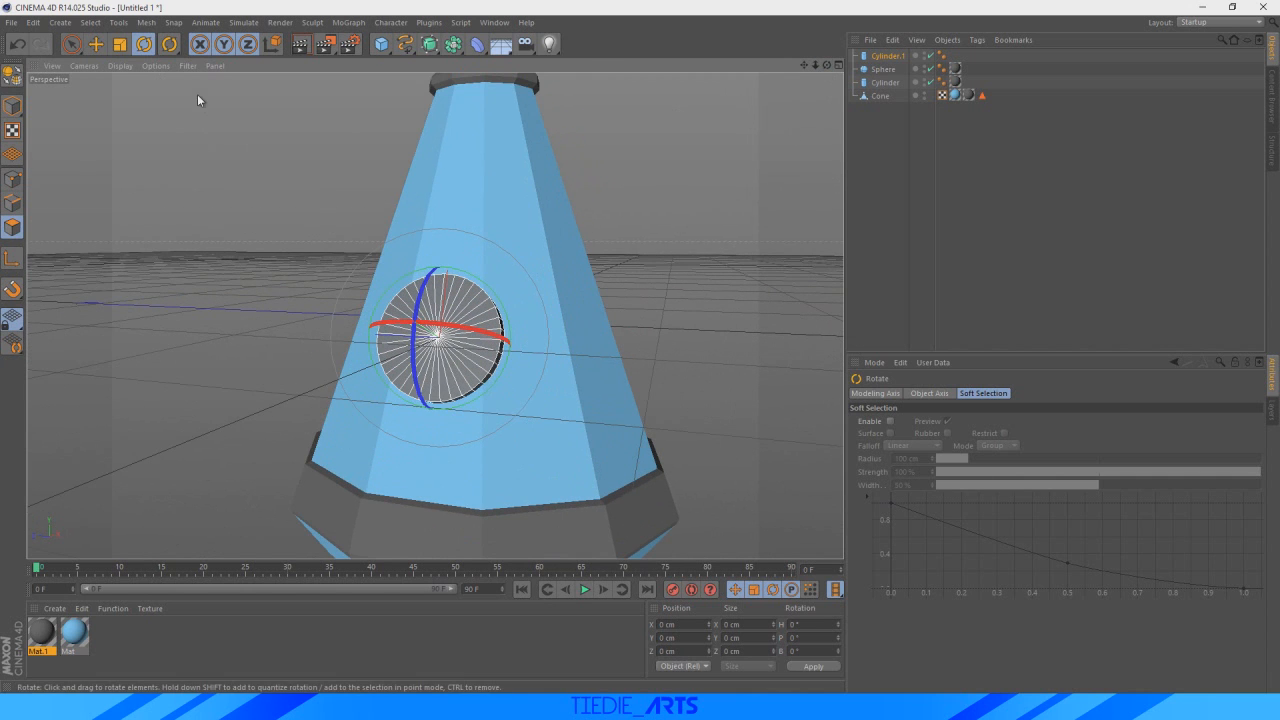
- Adjust the disc's depth against the hull and slide it down the slope by about 16 cm
click(93, 44)
drag(389, 300, 400, 313)
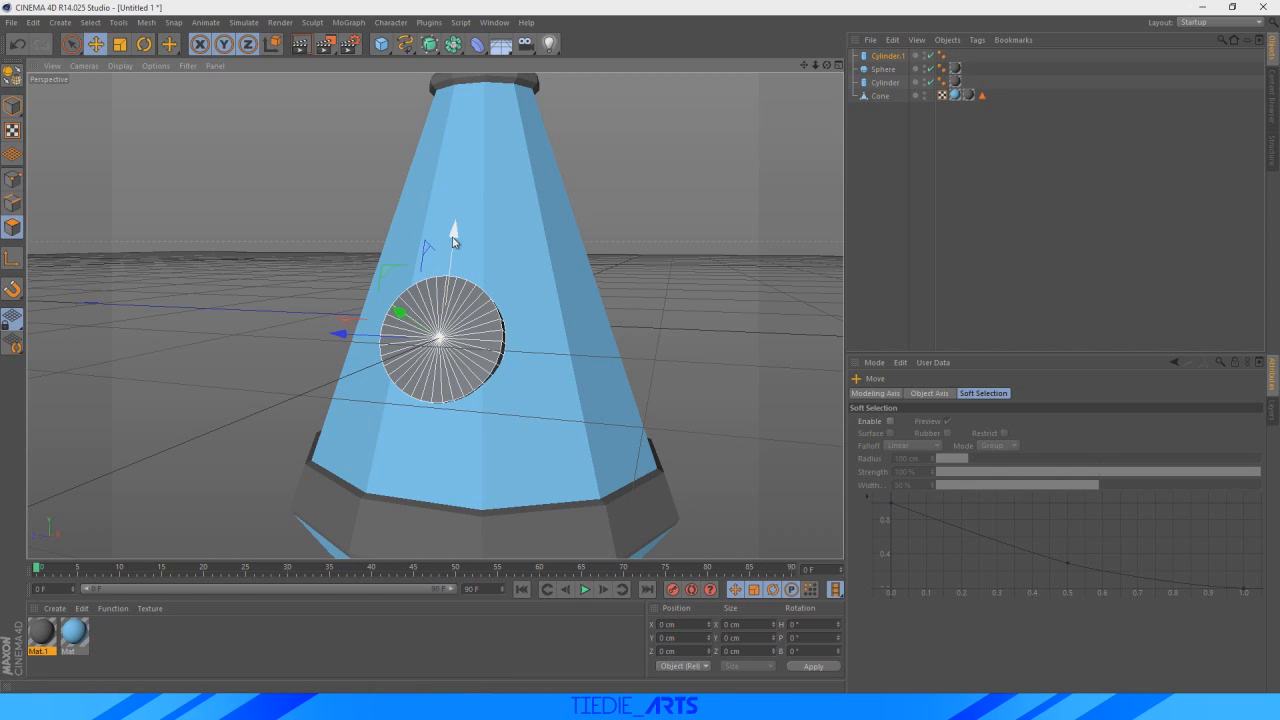
drag(453, 241, 449, 265)
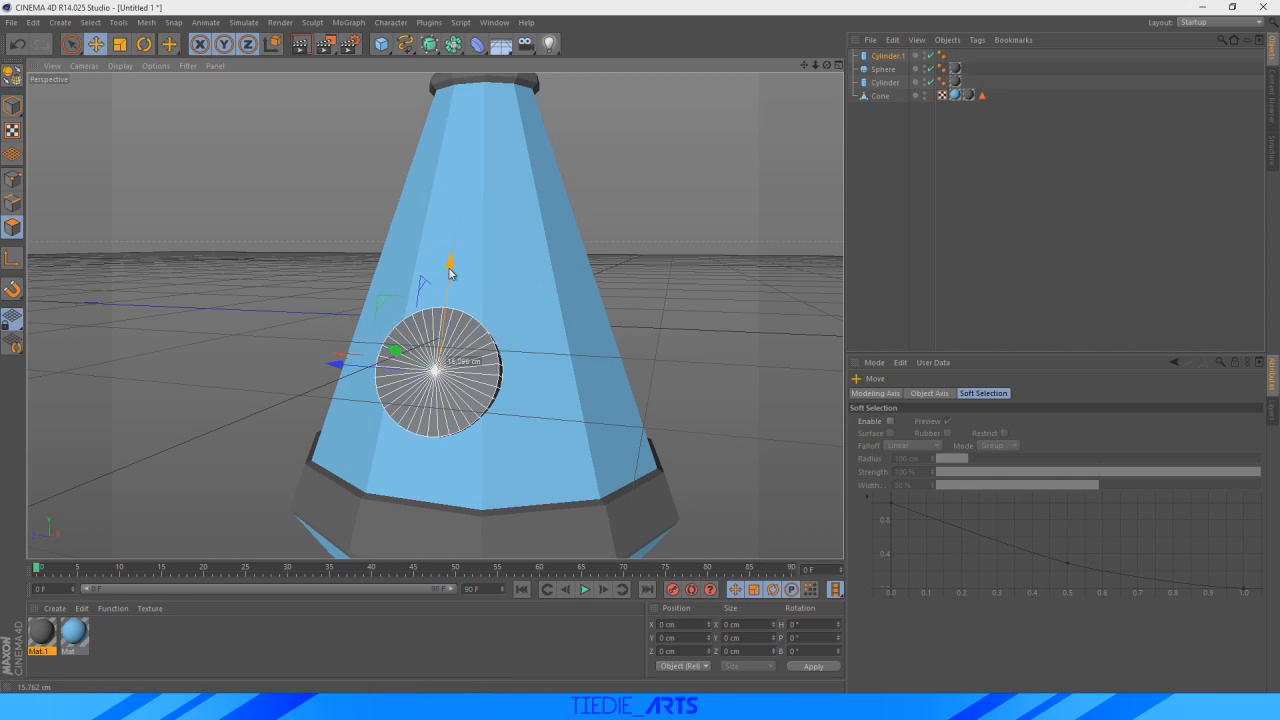
- Delete the Phong tag from the disc cylinder and reselect the cylinder
click(890, 56)
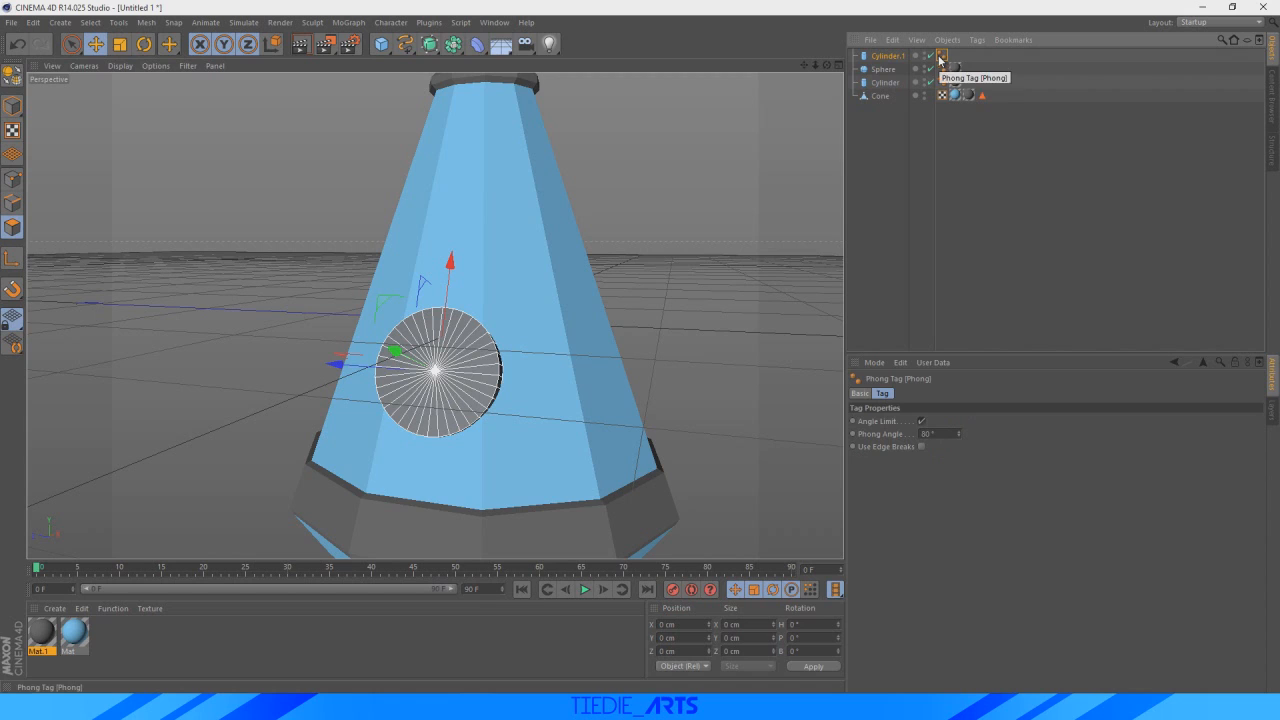
key(Delete)
click(888, 57)
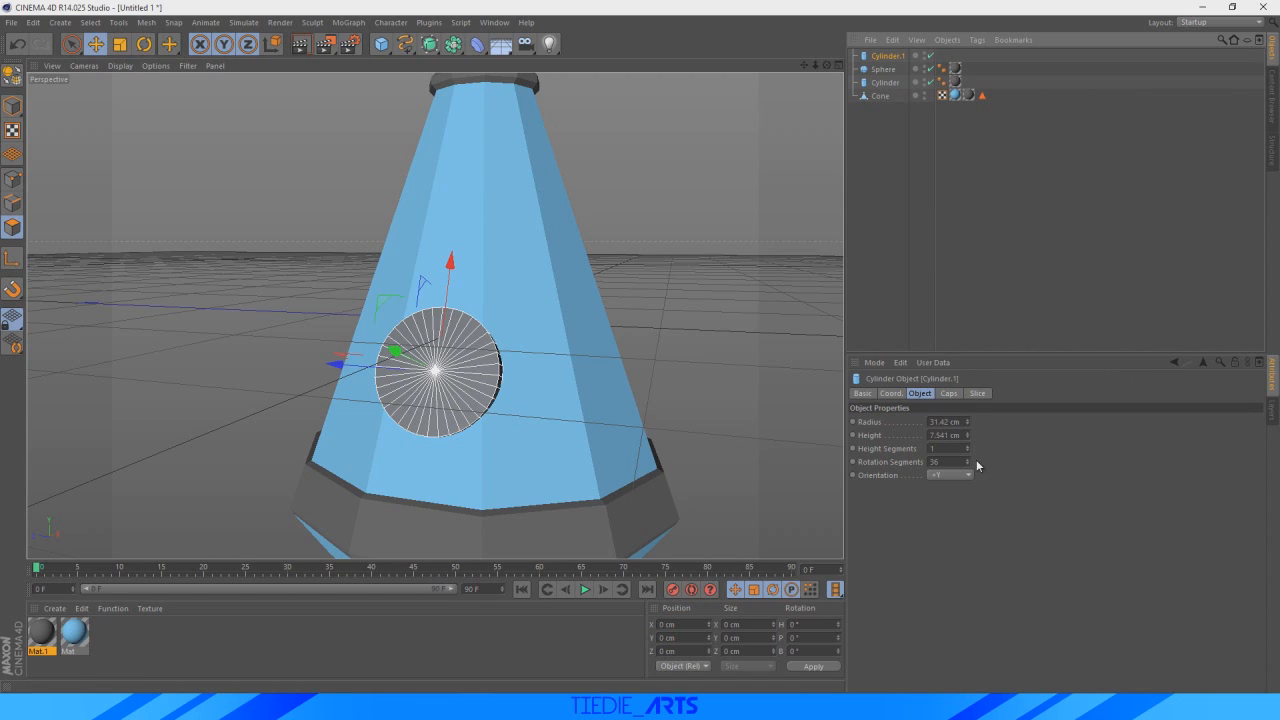
- Reduce the disc cylinder to 13 rotation segments and apply the dark grey material Mat.1 to it
drag(969, 463, 960, 472)
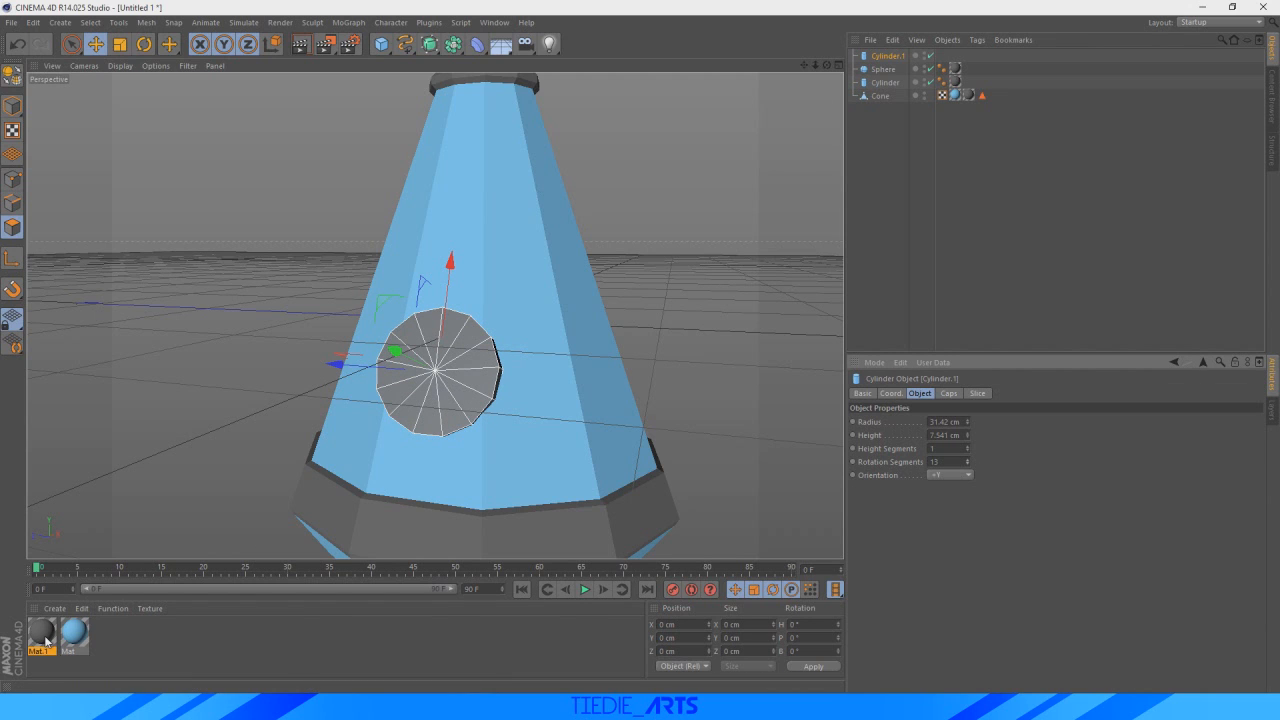
drag(42, 633, 442, 380)
drag(885, 60, 880, 60)
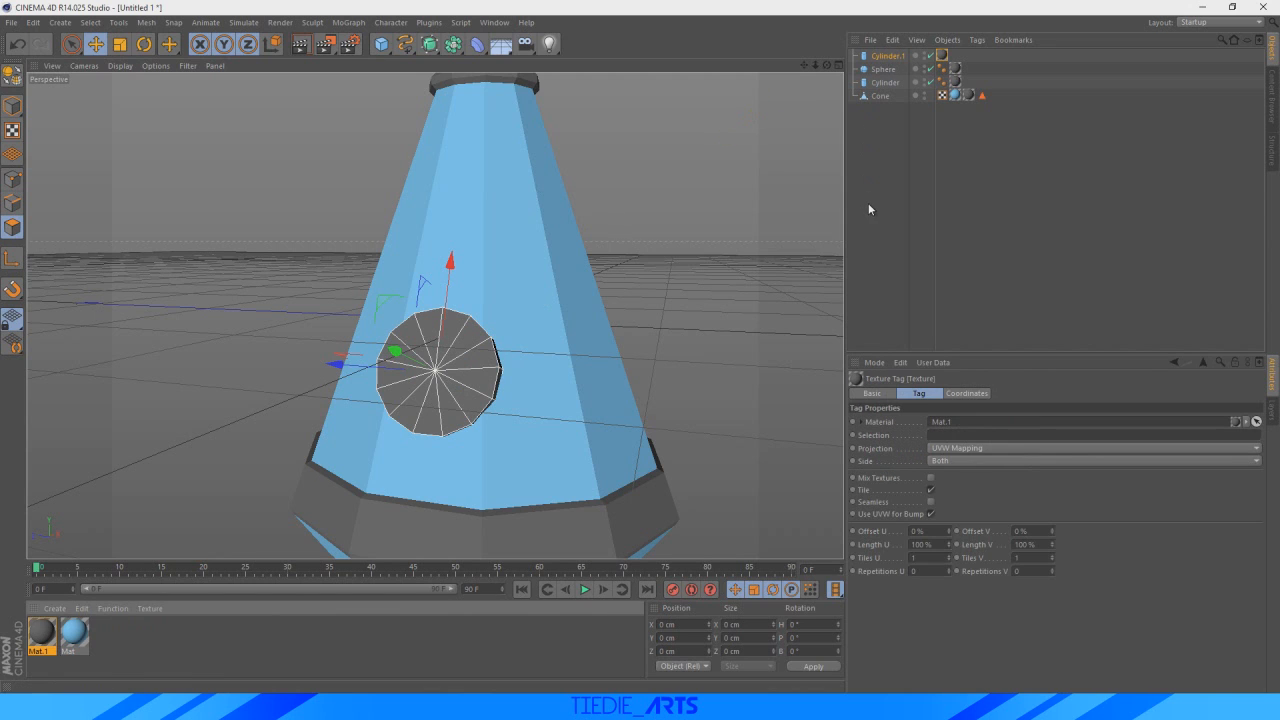
click(868, 209)
- Duplicate the disc, scale the copy down to a radius of about 25.5 cm, and move it slightly outward from the original
click(884, 57)
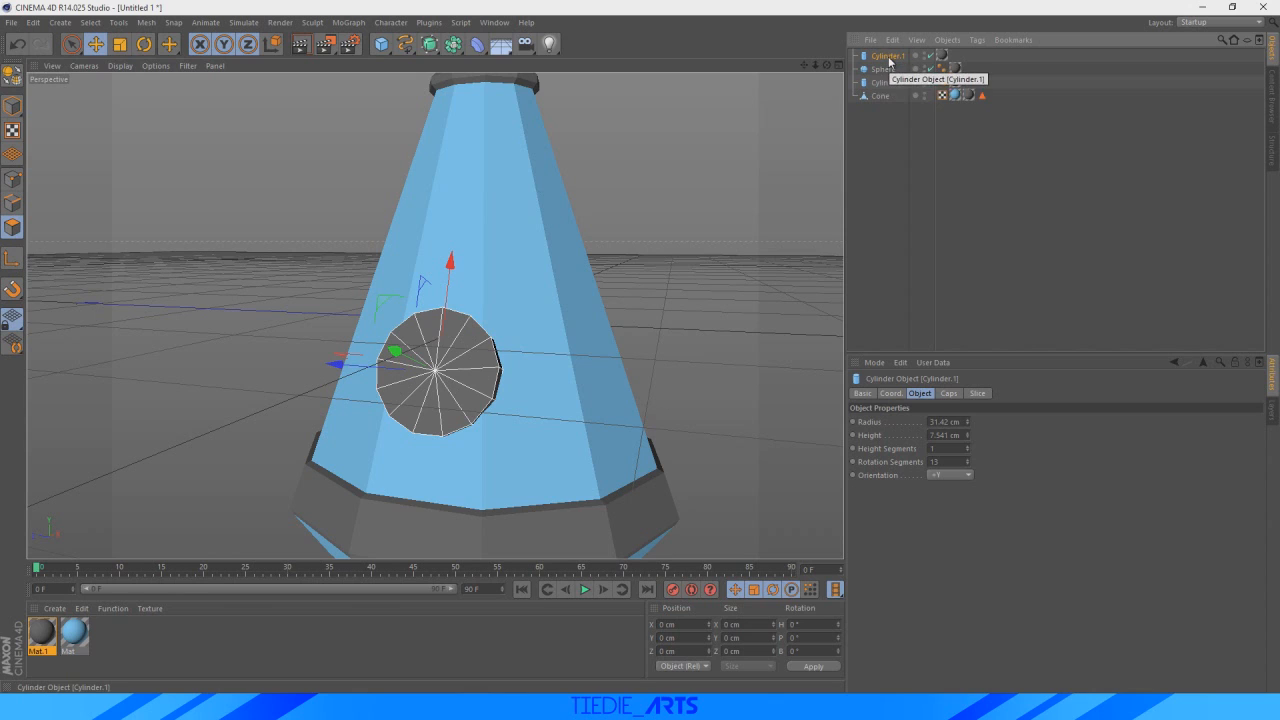
ctrl+drag(899, 55, 896, 60)
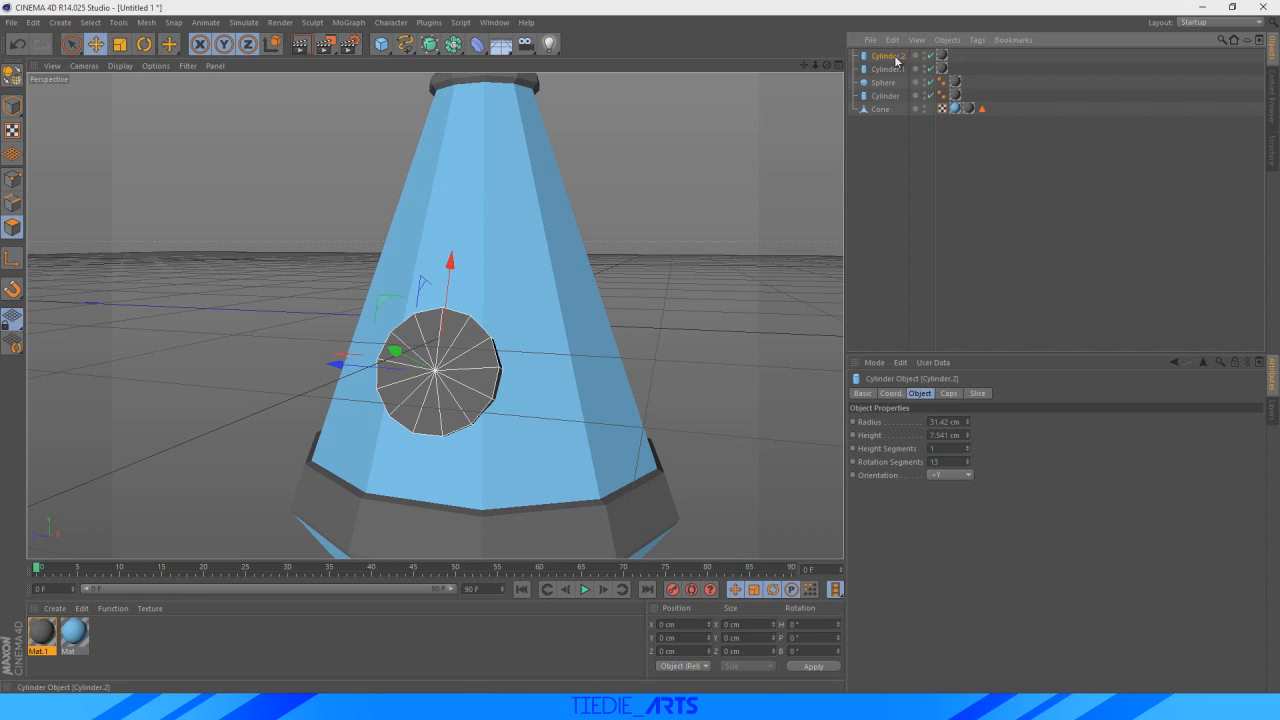
click(123, 44)
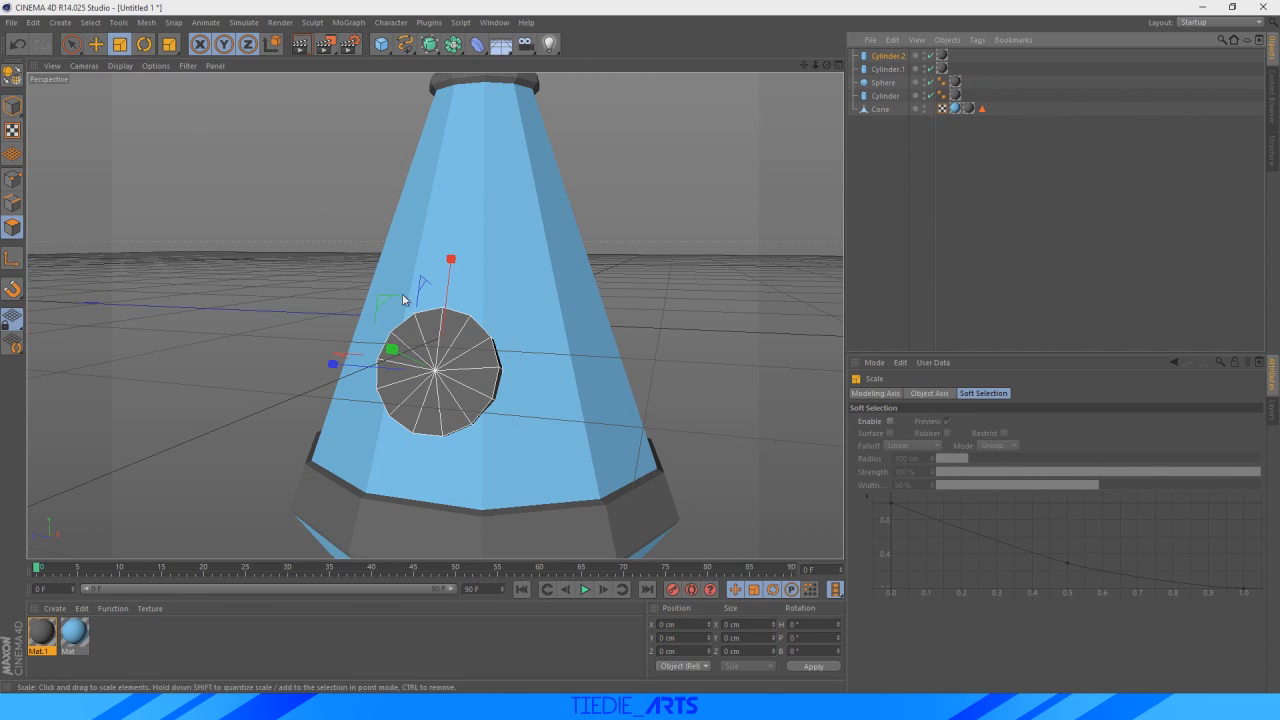
drag(386, 300, 364, 403)
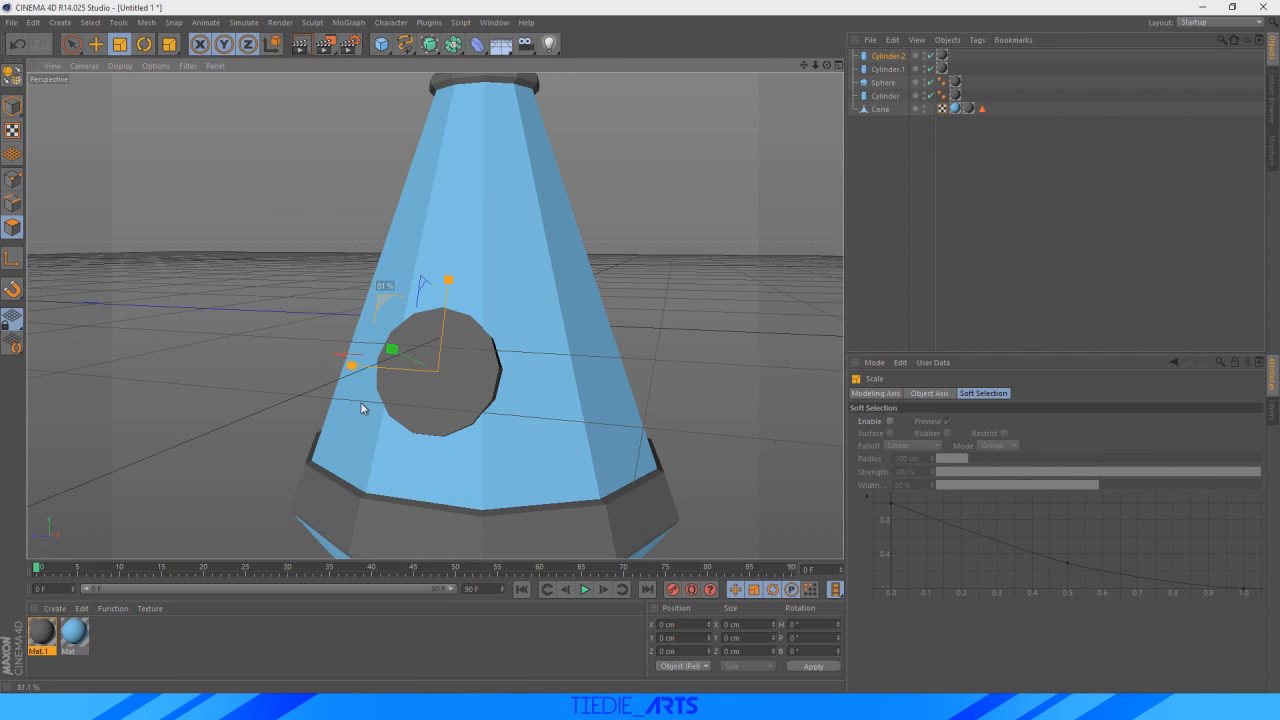
click(96, 44)
drag(393, 349, 388, 351)
- Create a light blue material with colour RGB 198, 249, 255 and disable its Specular channel
double_click(108, 634)
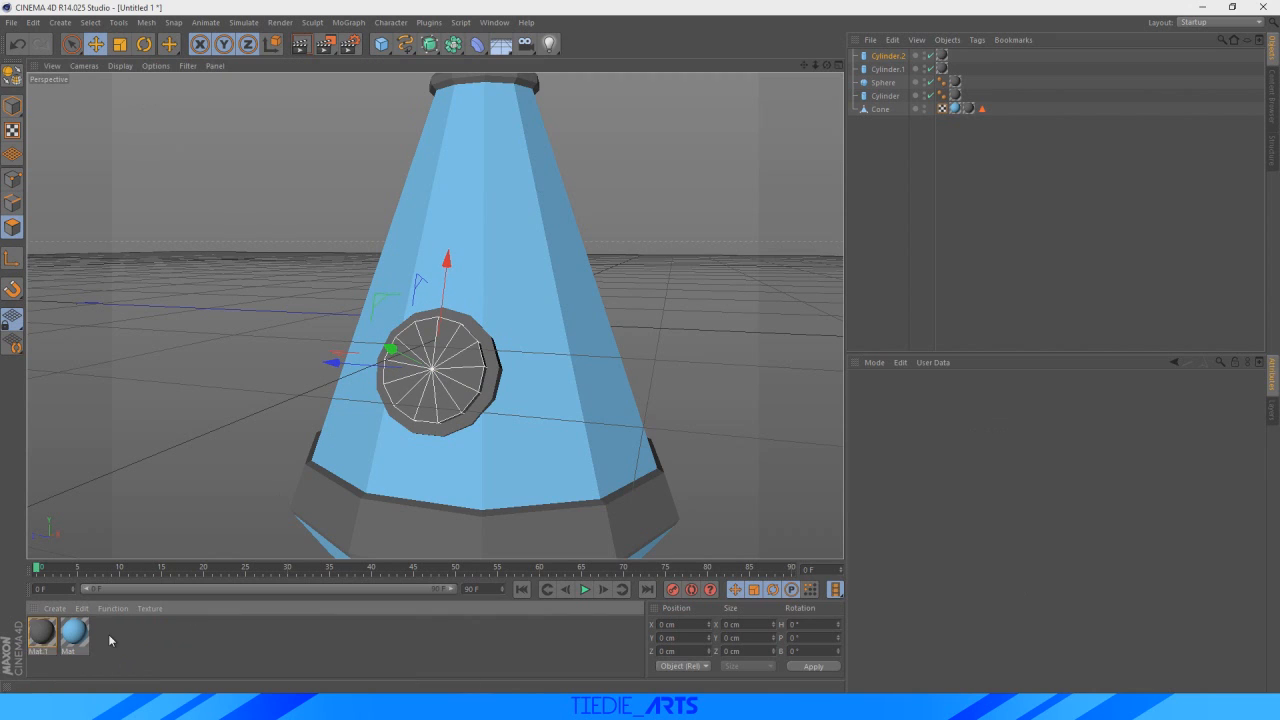
double_click(40, 634)
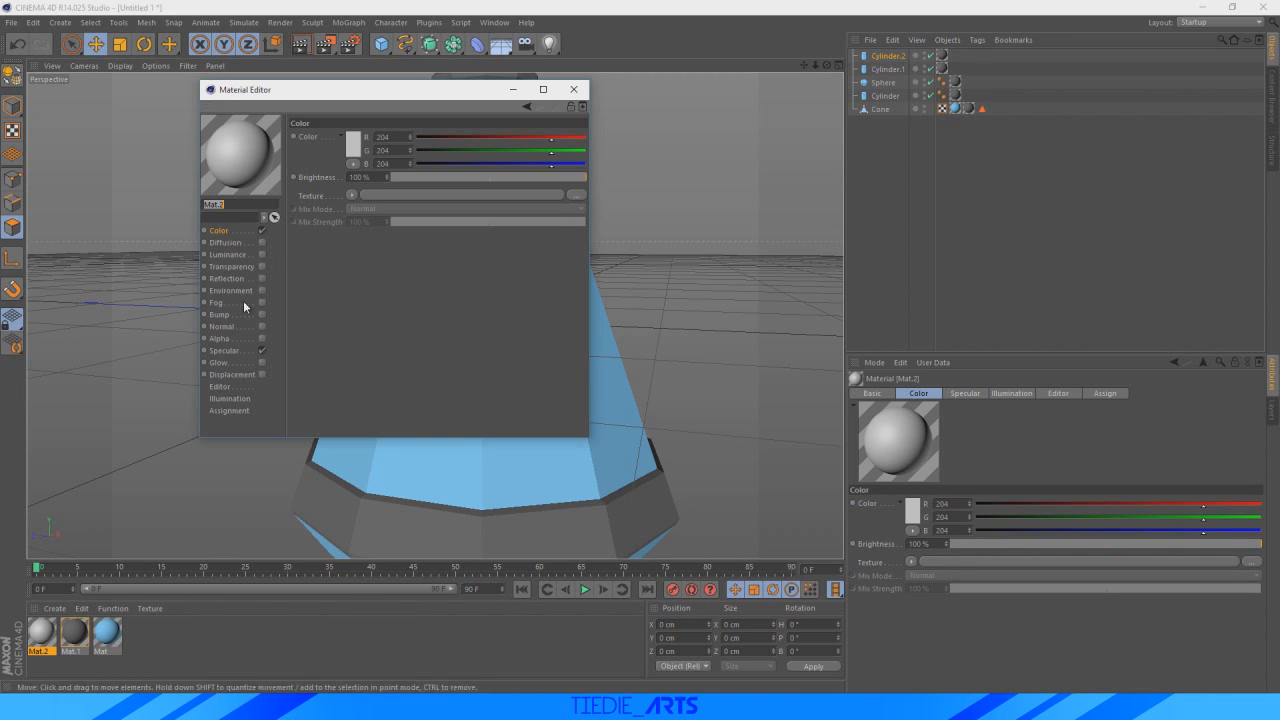
click(353, 144)
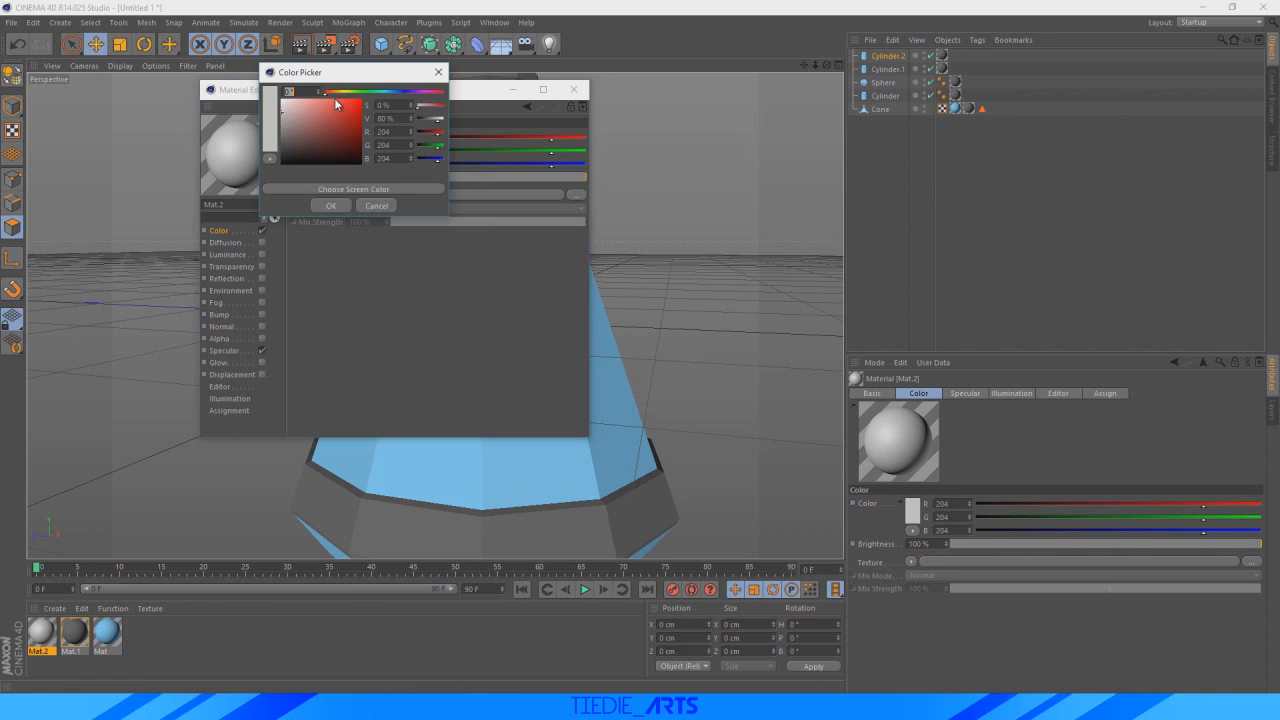
drag(378, 96, 387, 96)
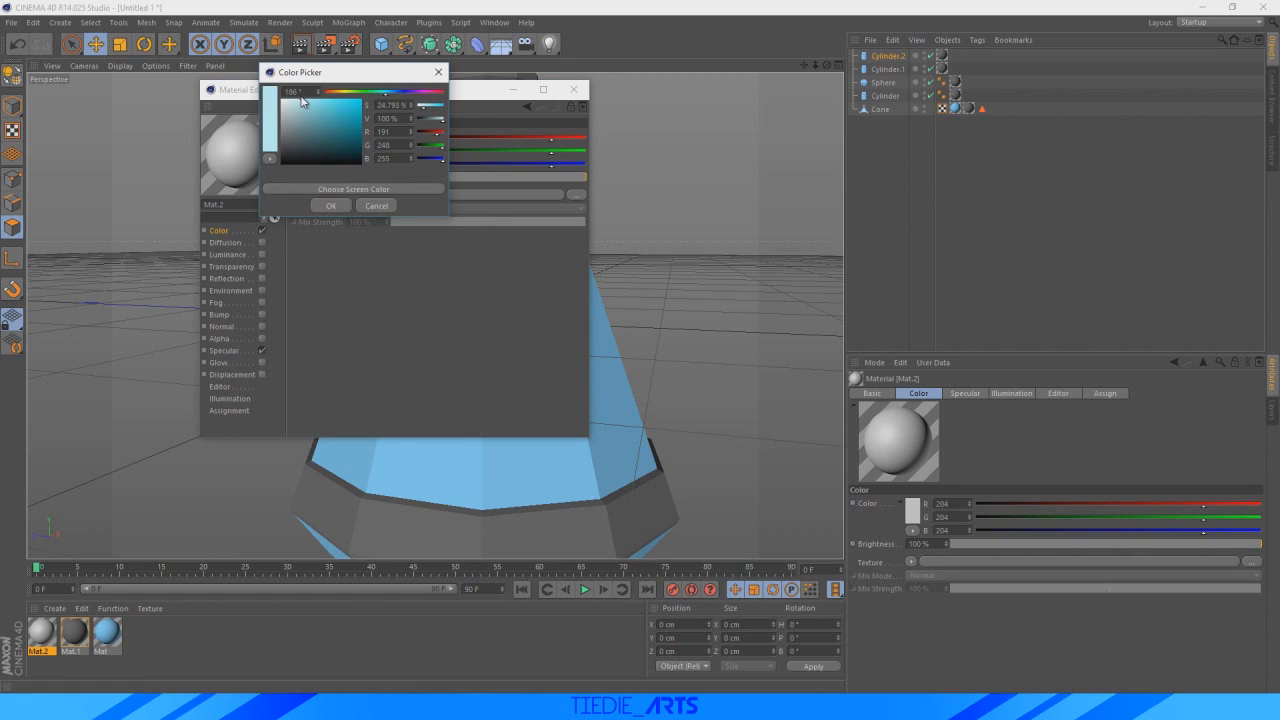
click(331, 205)
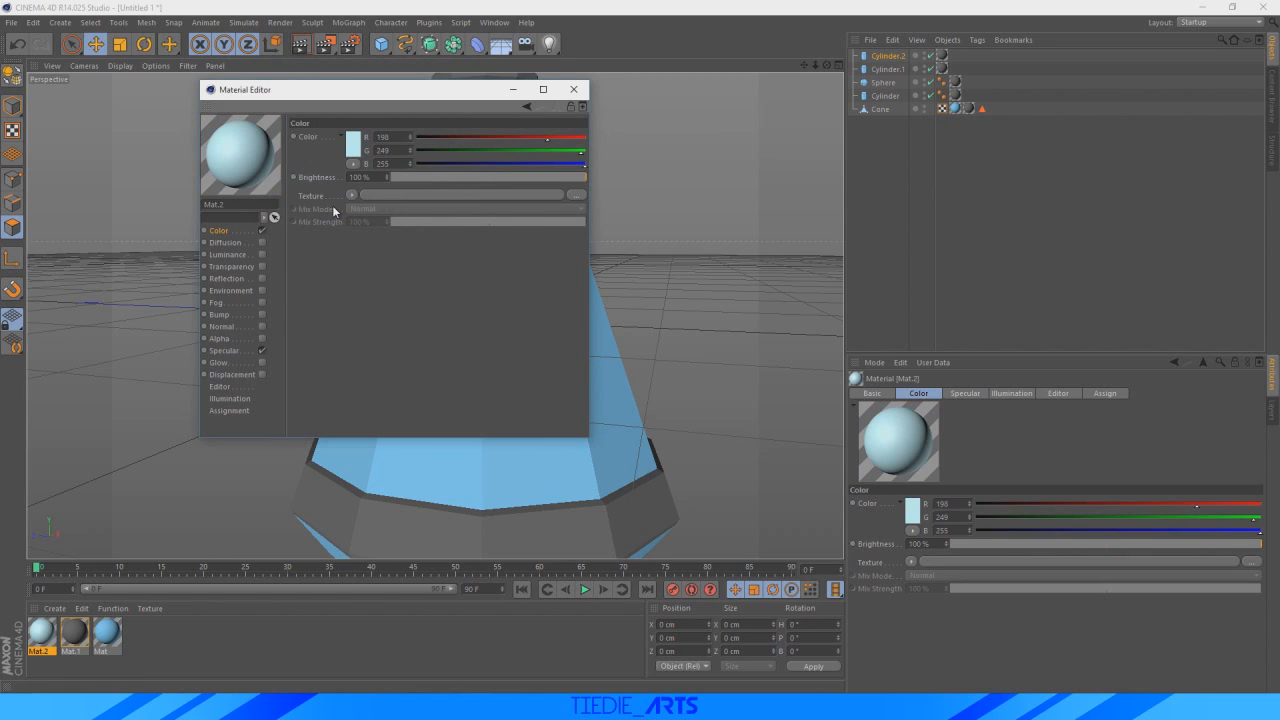
click(260, 350)
- Apply the light blue material to the smaller inner disc as the window glass
click(38, 667)
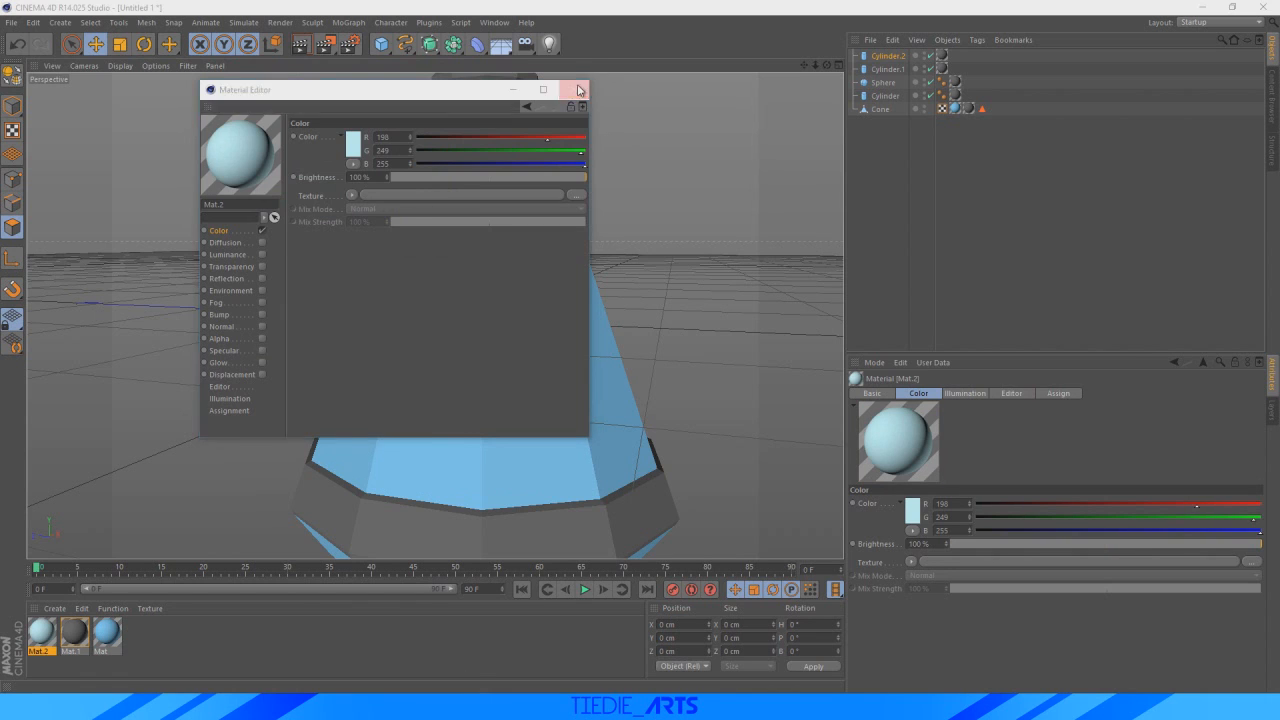
drag(424, 424, 426, 426)
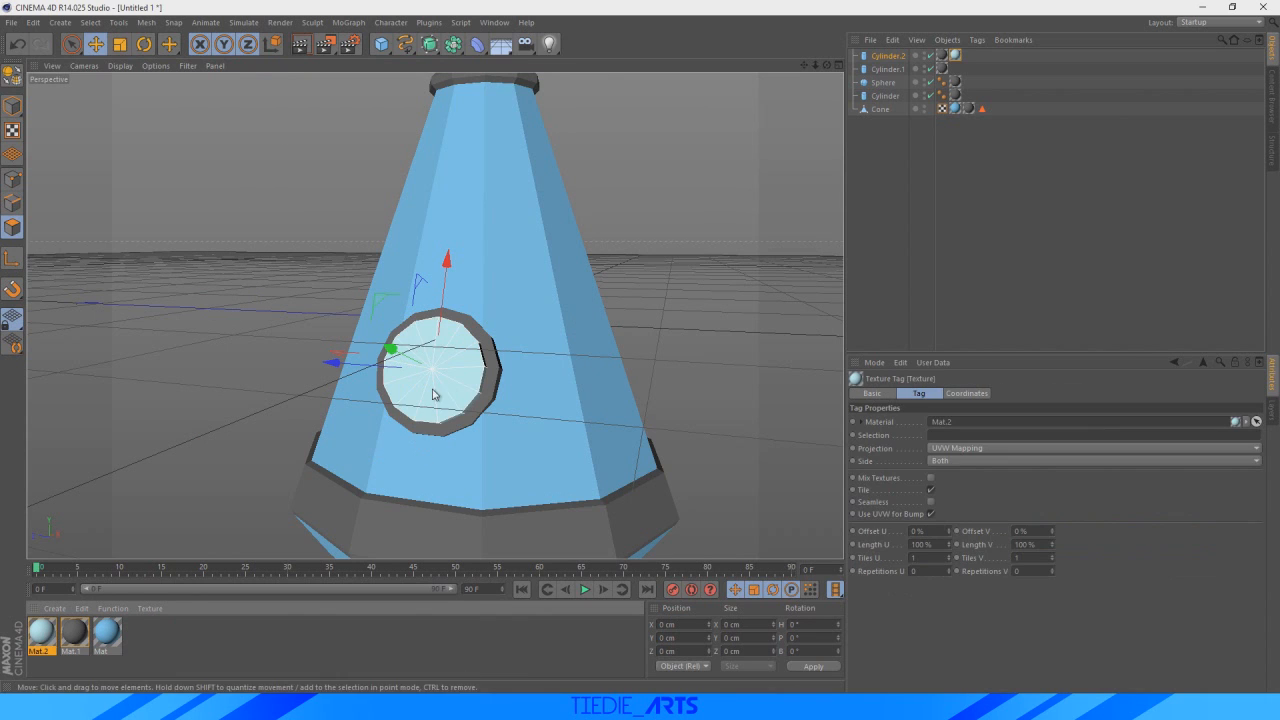
click(859, 198)
- Group the two disc cylinders, Cylinder.1 and Cylinder.2, under a null and rename it "window"
click(887, 56)
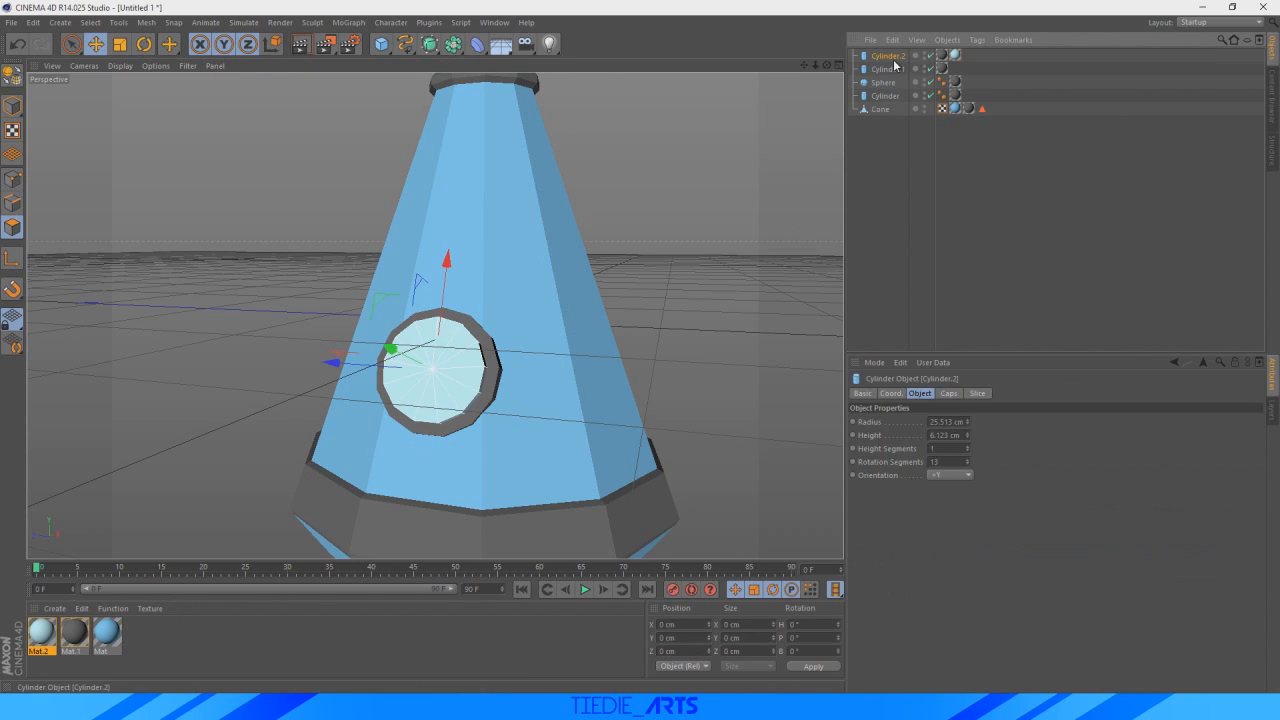
ctrl+click(893, 70)
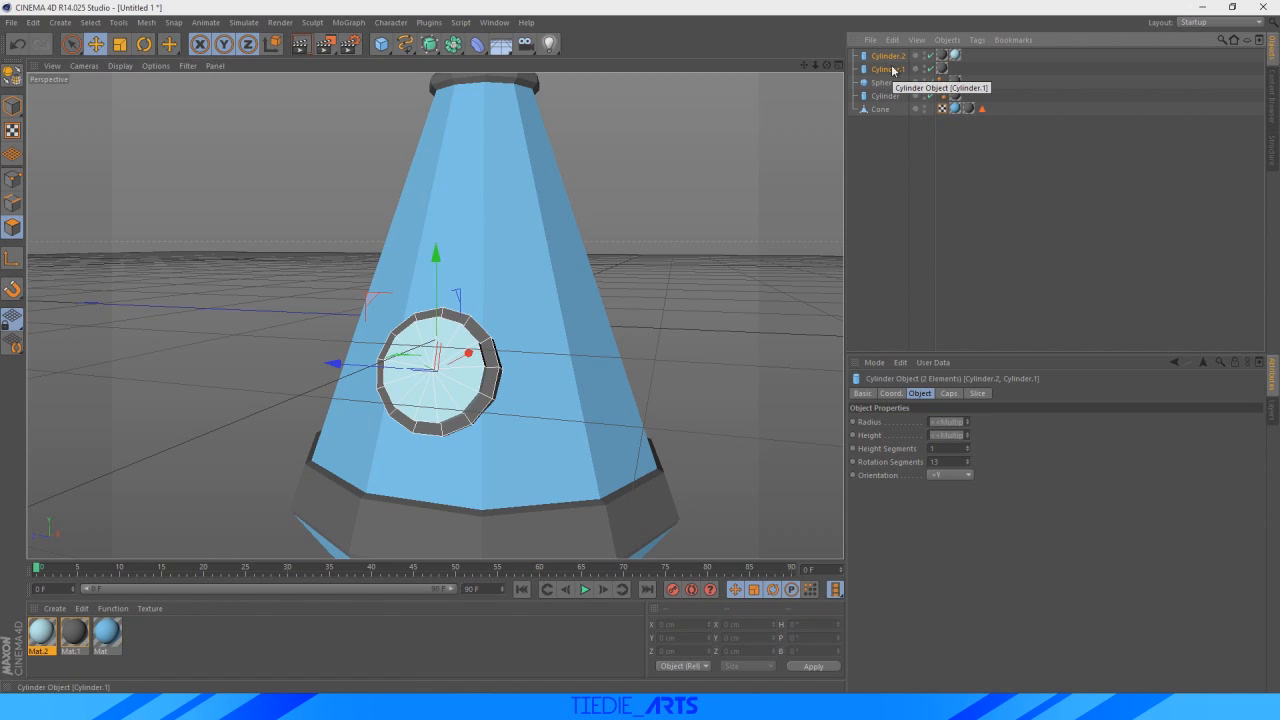
key(alt+g)
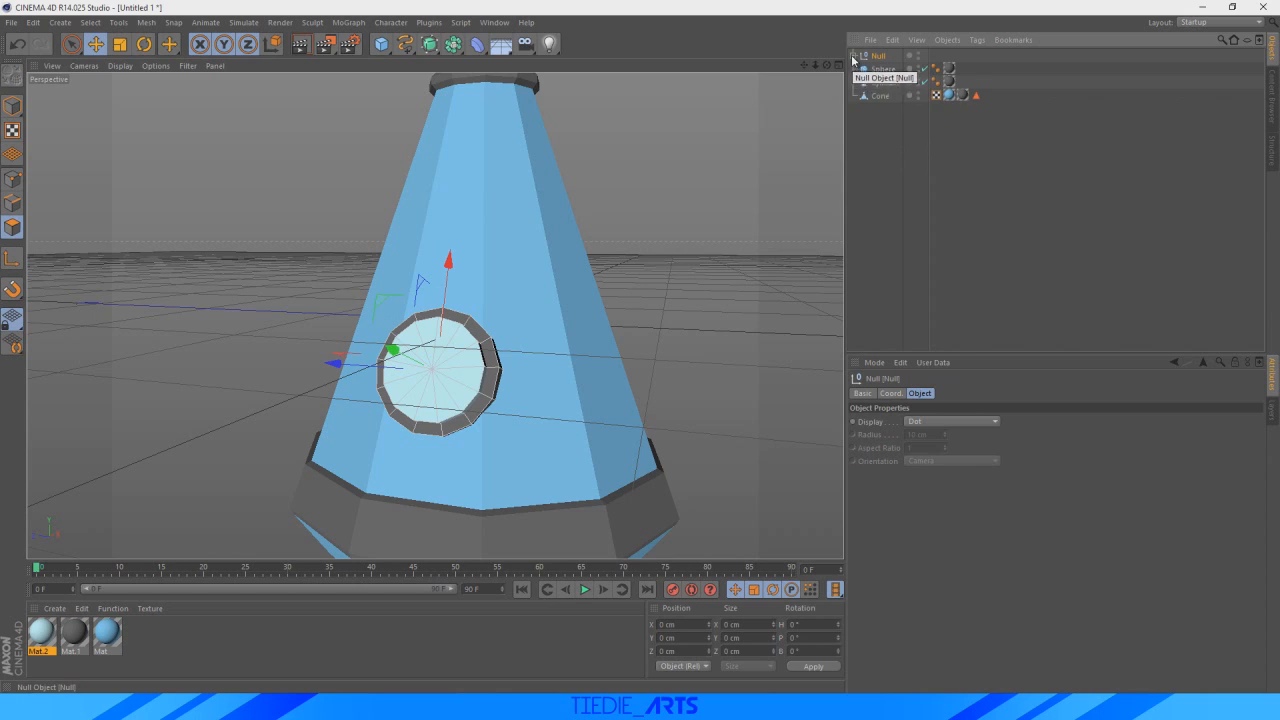
click(853, 56)
click(853, 56)
double_click(879, 55)
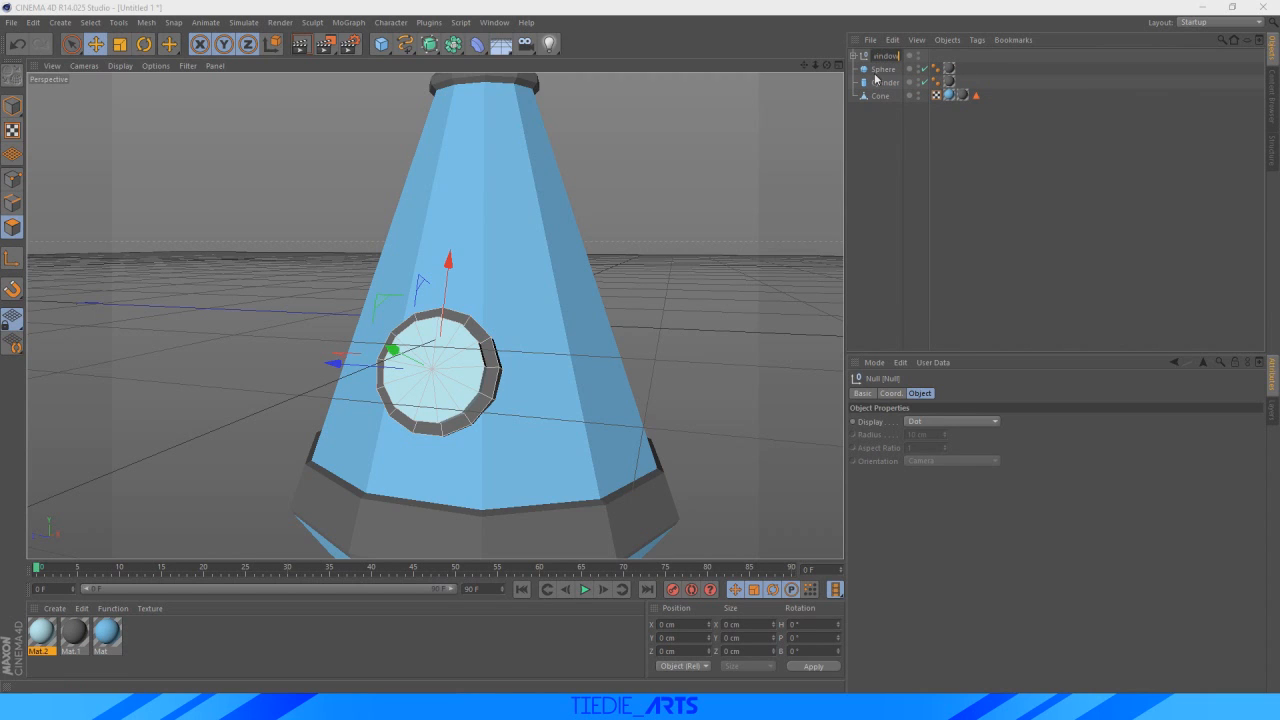
key(Return)
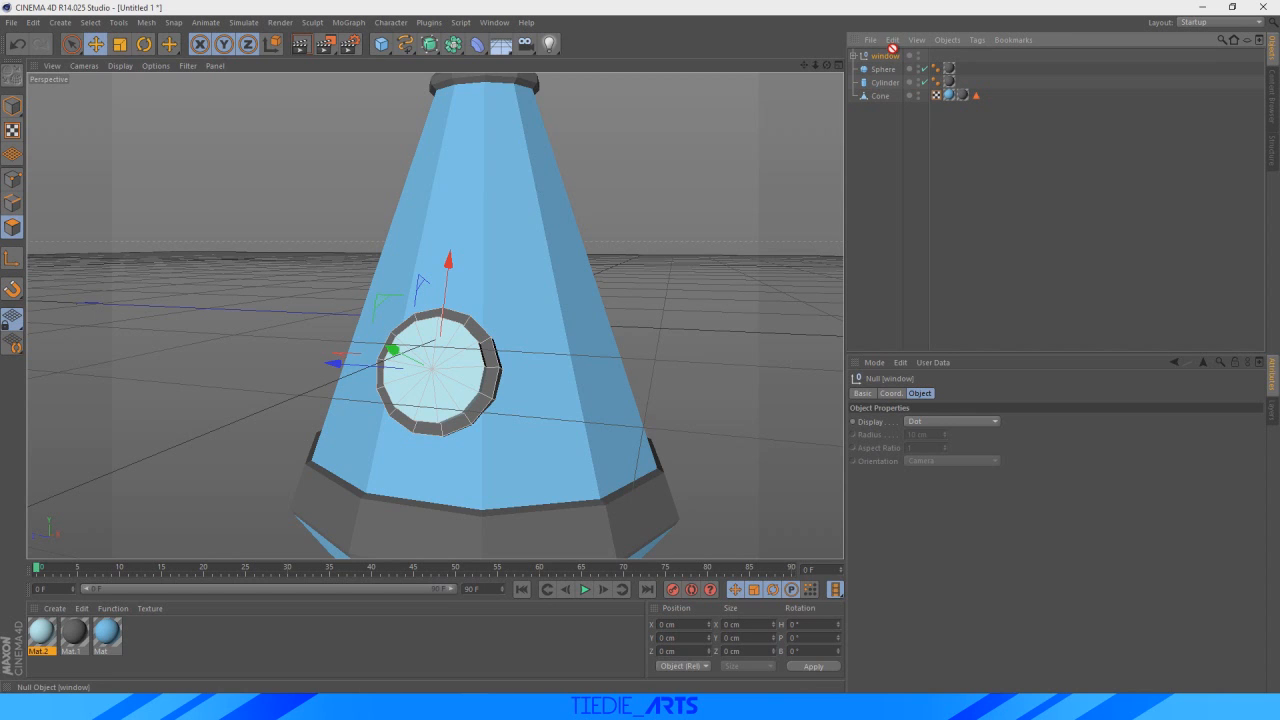
- Duplicate the window group and slide the copy up the slope of the hull above the original
key(ctrl+c)
key(ctrl+v)
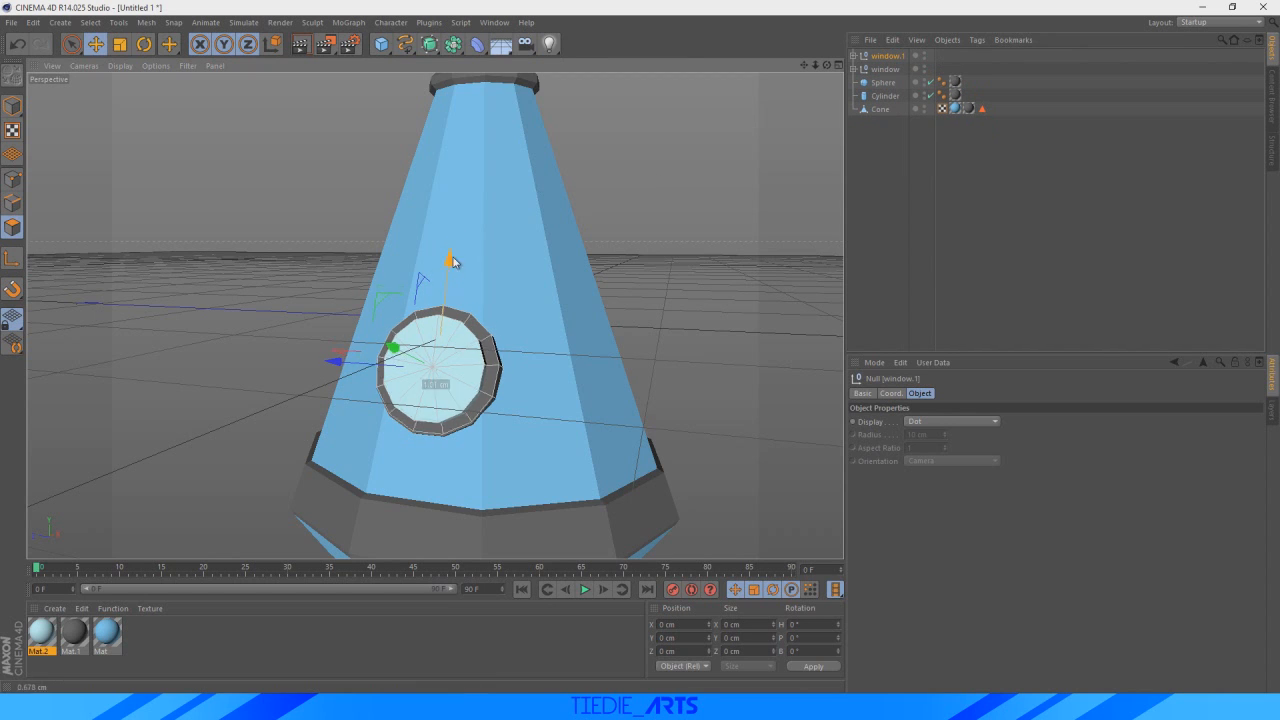
drag(449, 260, 498, 122)
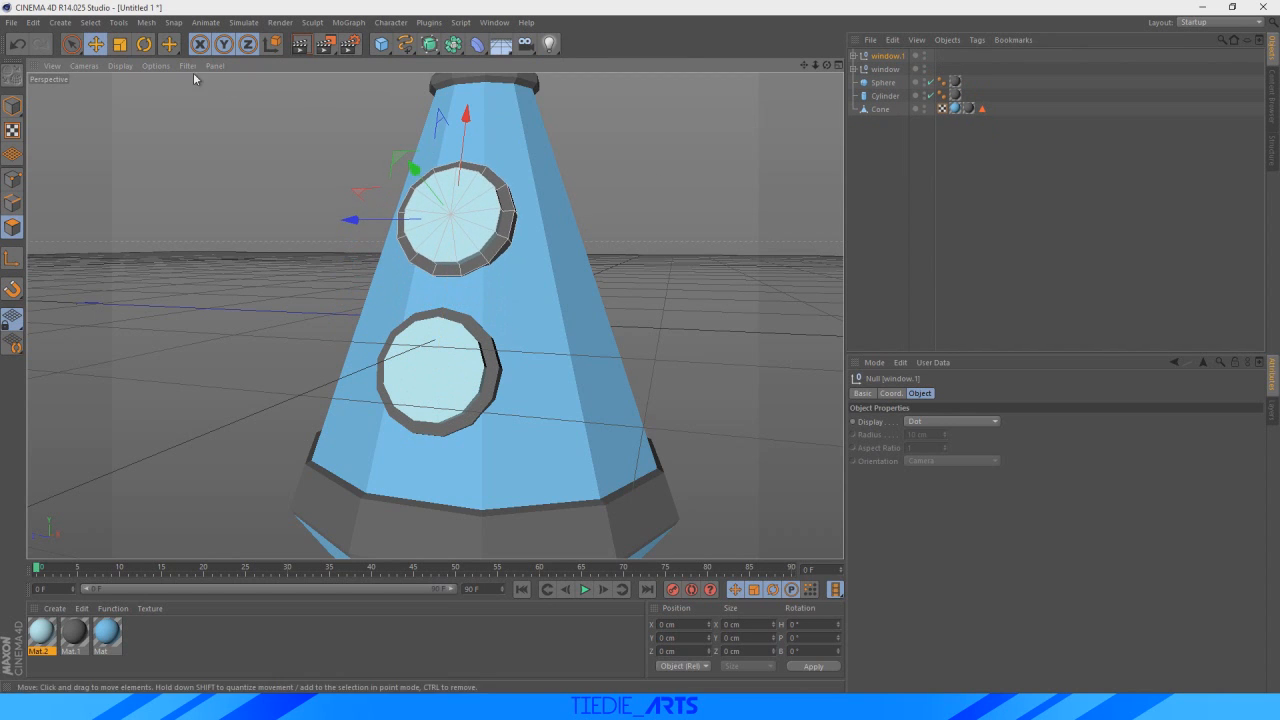
- Scale the upper window down to an inner disc radius of about 13.8 cm and seat it against the hull
click(124, 46)
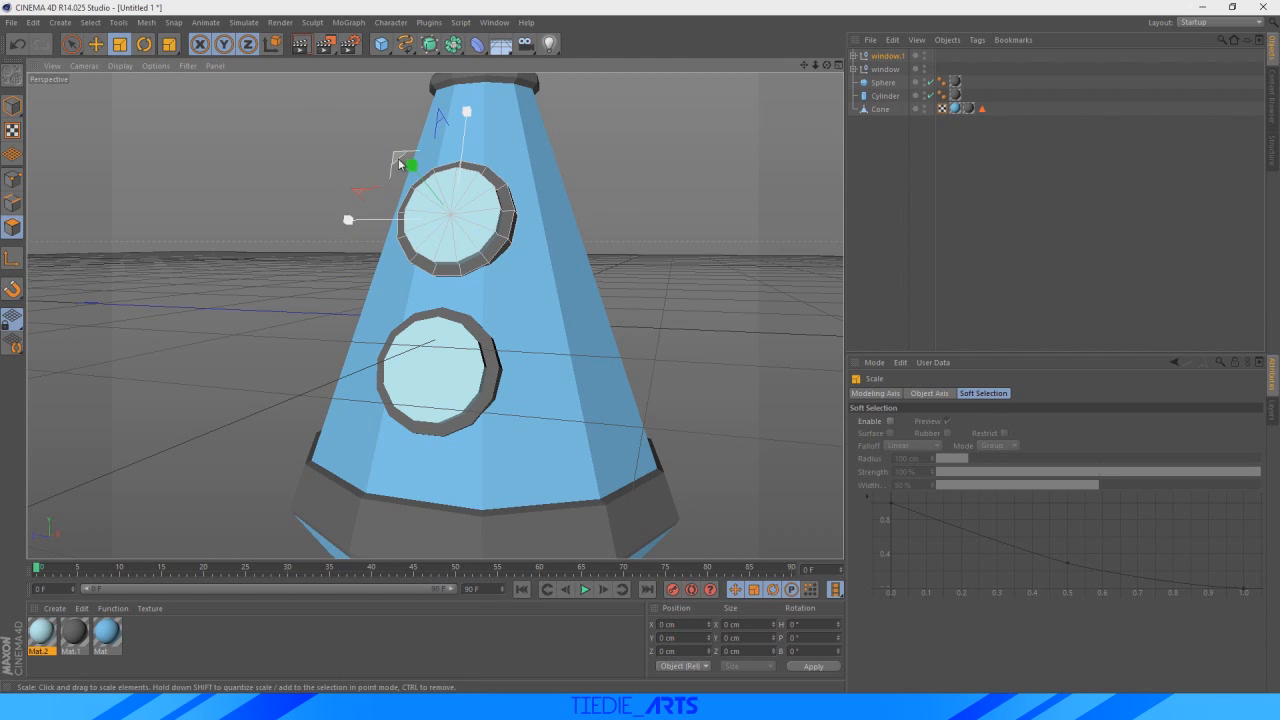
drag(349, 217, 180, 222)
click(96, 44)
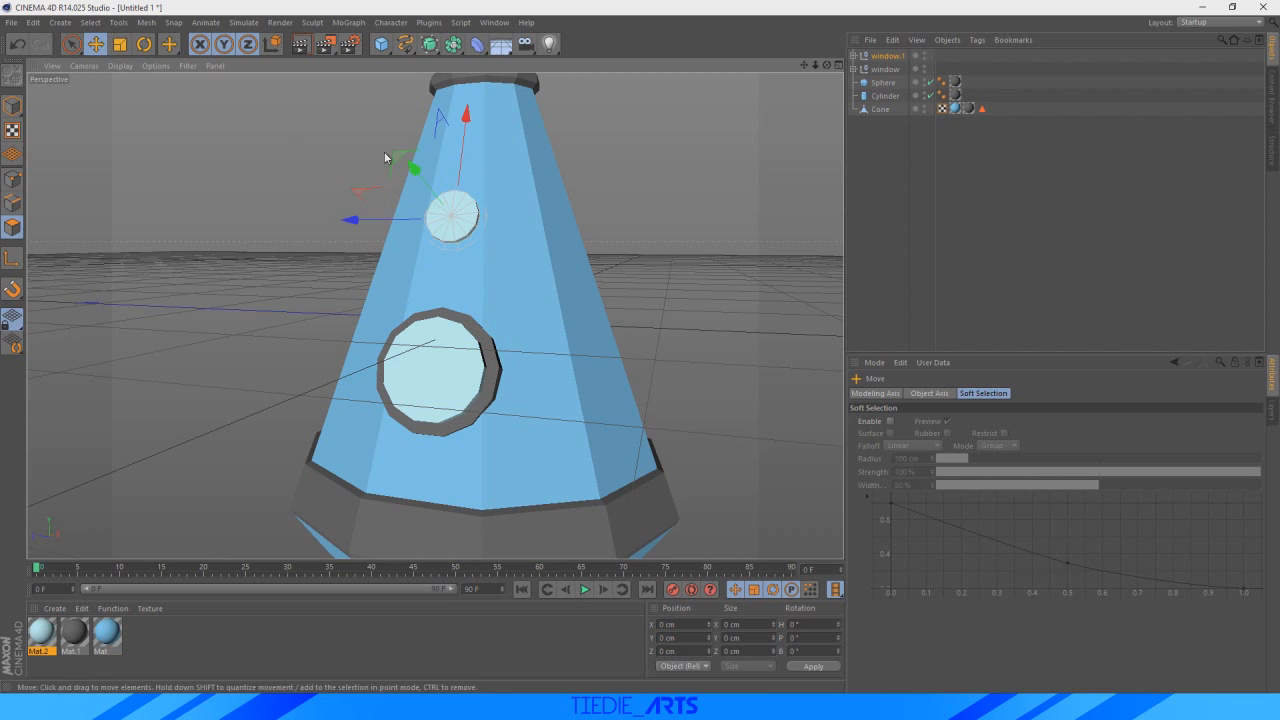
drag(406, 169, 403, 175)
scroll(715, 245, down, 4)
drag(826, 65, 810, 120)
scroll(700, 195, up, 5)
- Adjust the depth of the upper window's inner glass disc within its frame, then deselect it and collapse the group
click(854, 56)
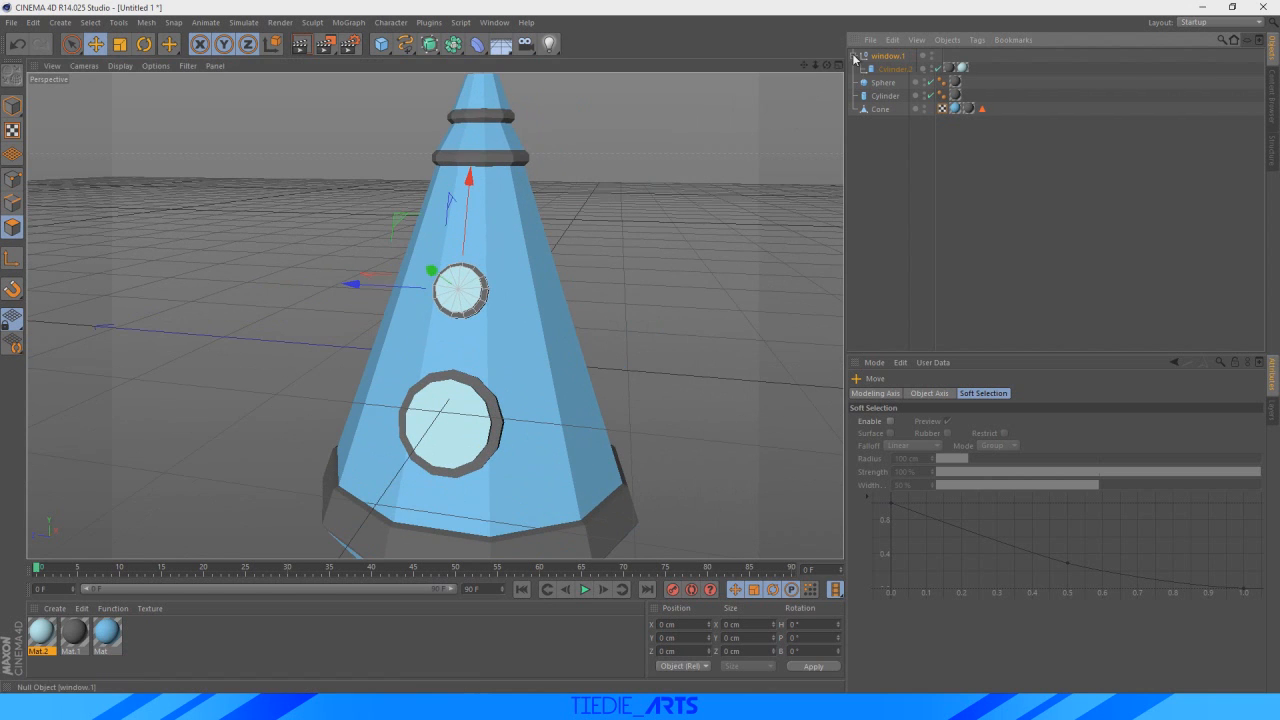
click(882, 69)
scroll(397, 291, up, 5)
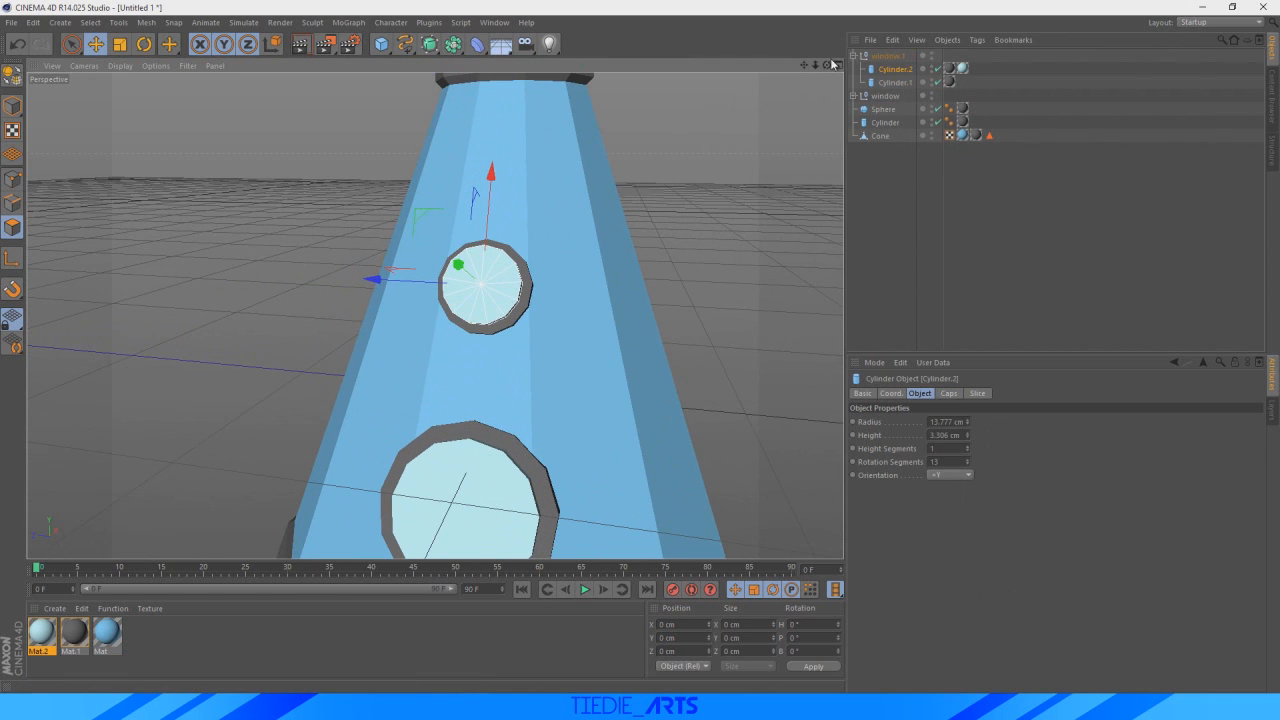
drag(826, 65, 790, 60)
drag(375, 259, 381, 261)
click(893, 225)
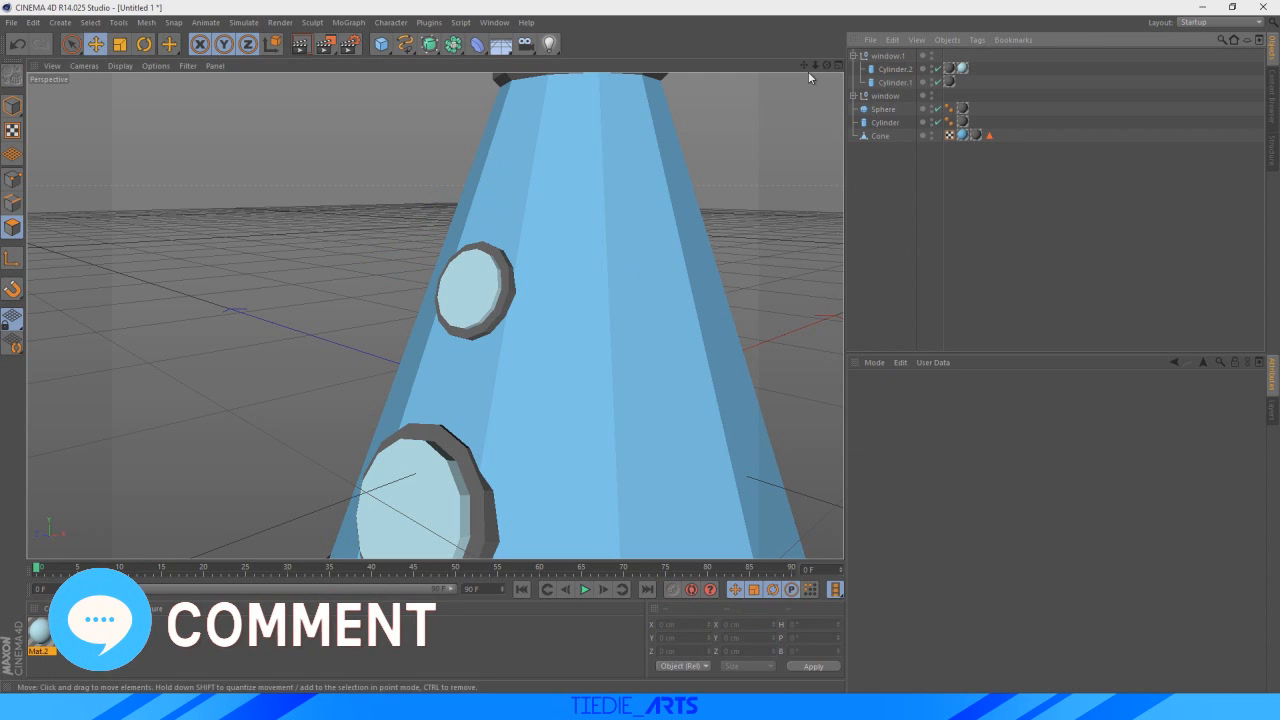
mouse_move(826, 65)
mouse_down()
mouse_move(802, 66)
mouse_move(826, 68)
mouse_up()
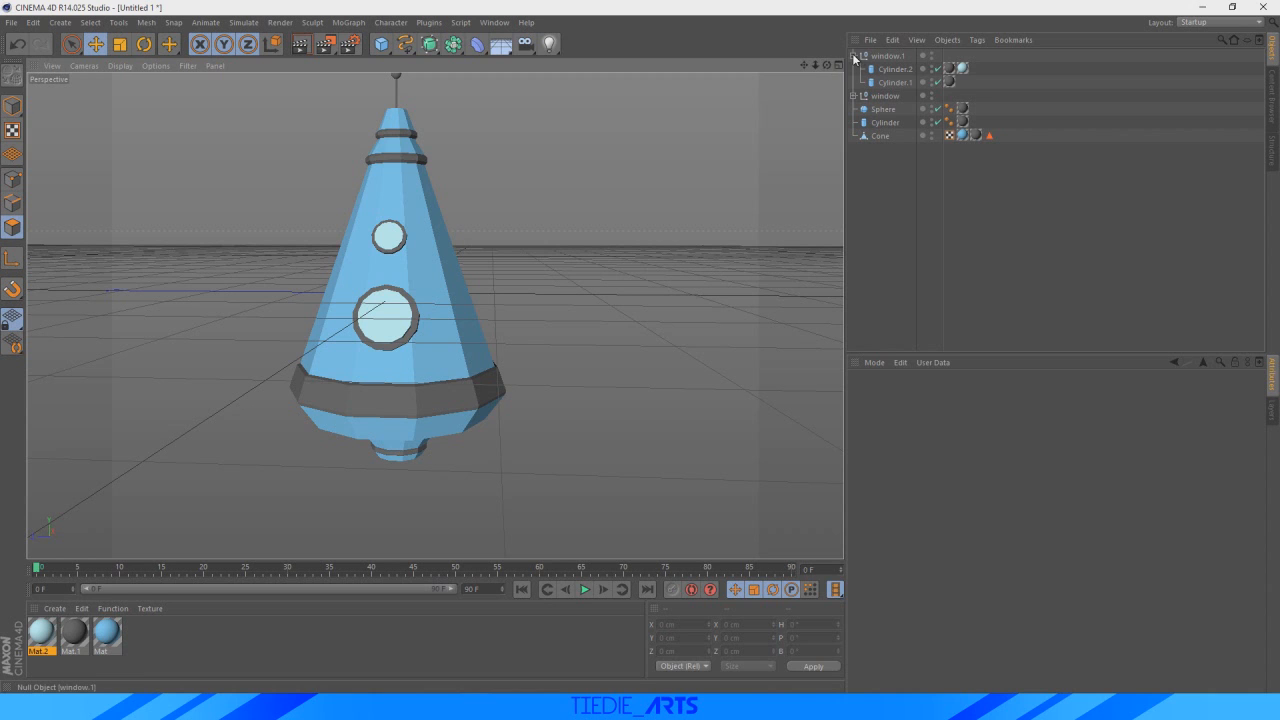
click(853, 56)
- Add a cube and scale it into a thin upright bar about 17.8 cm by 5.5 cm and 200 cm tall
scroll(419, 269, down, 3)
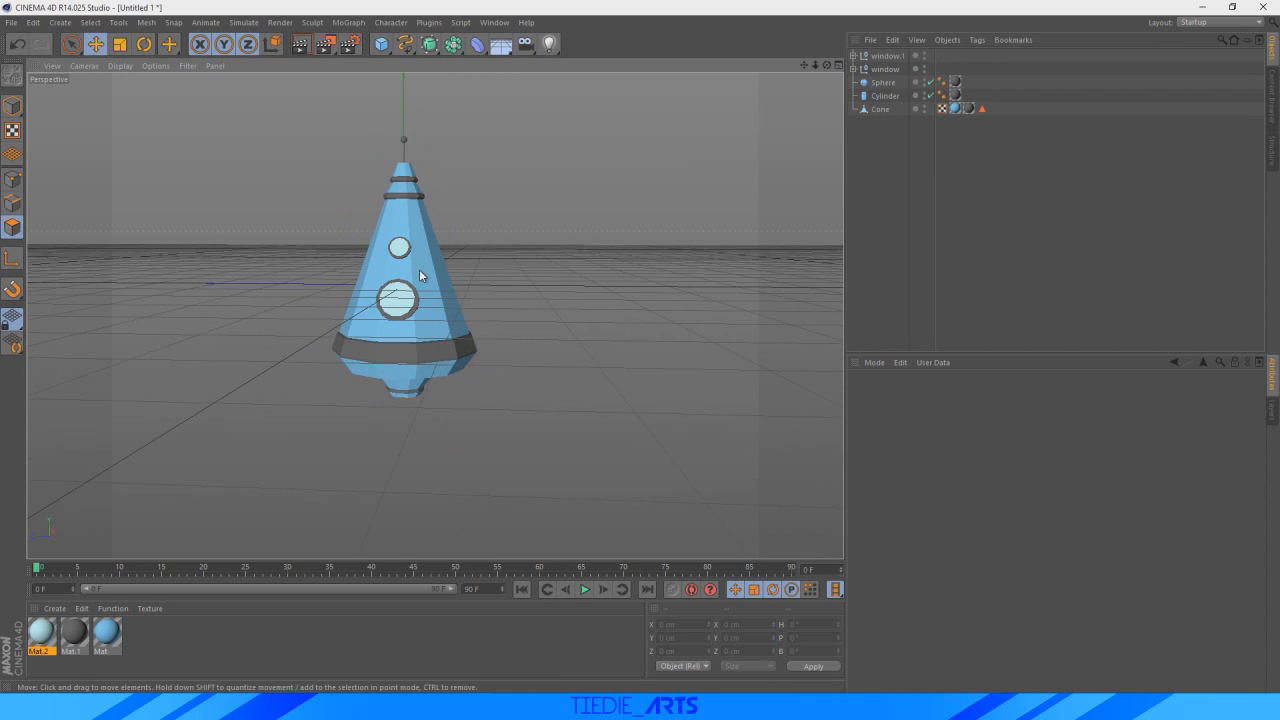
alt+middle_drag(419, 269, 317, 190)
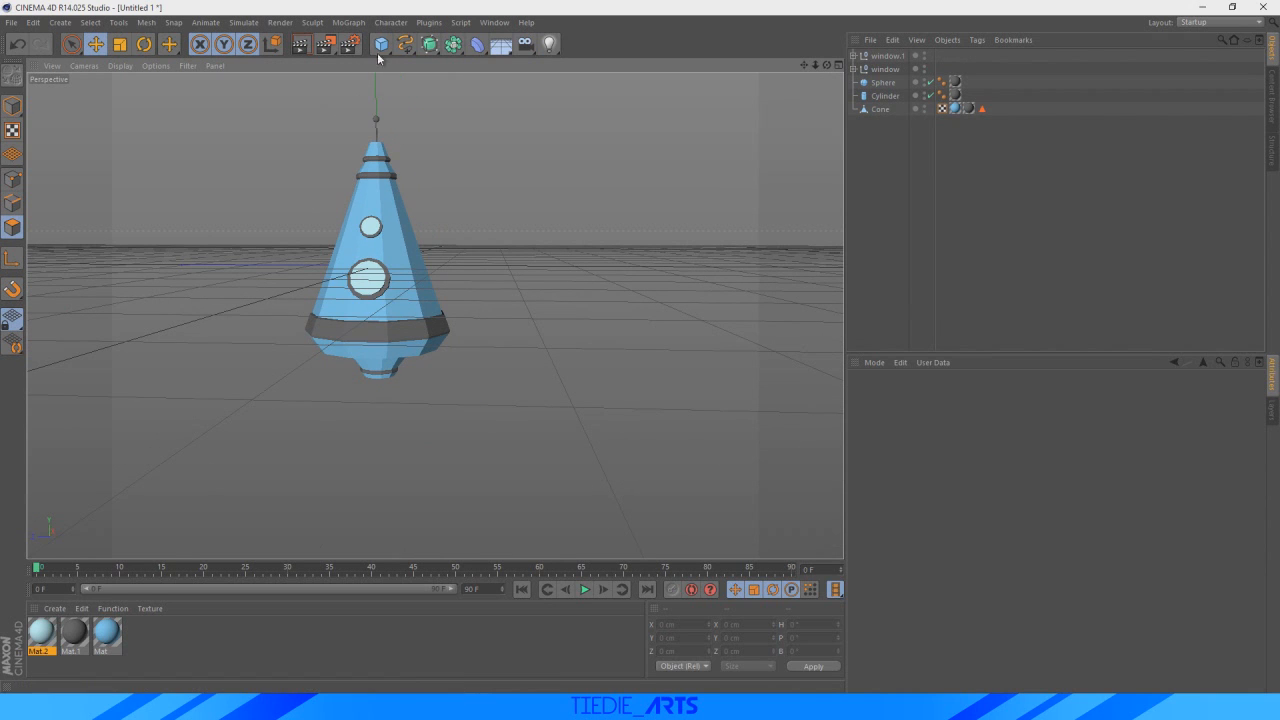
click(380, 46)
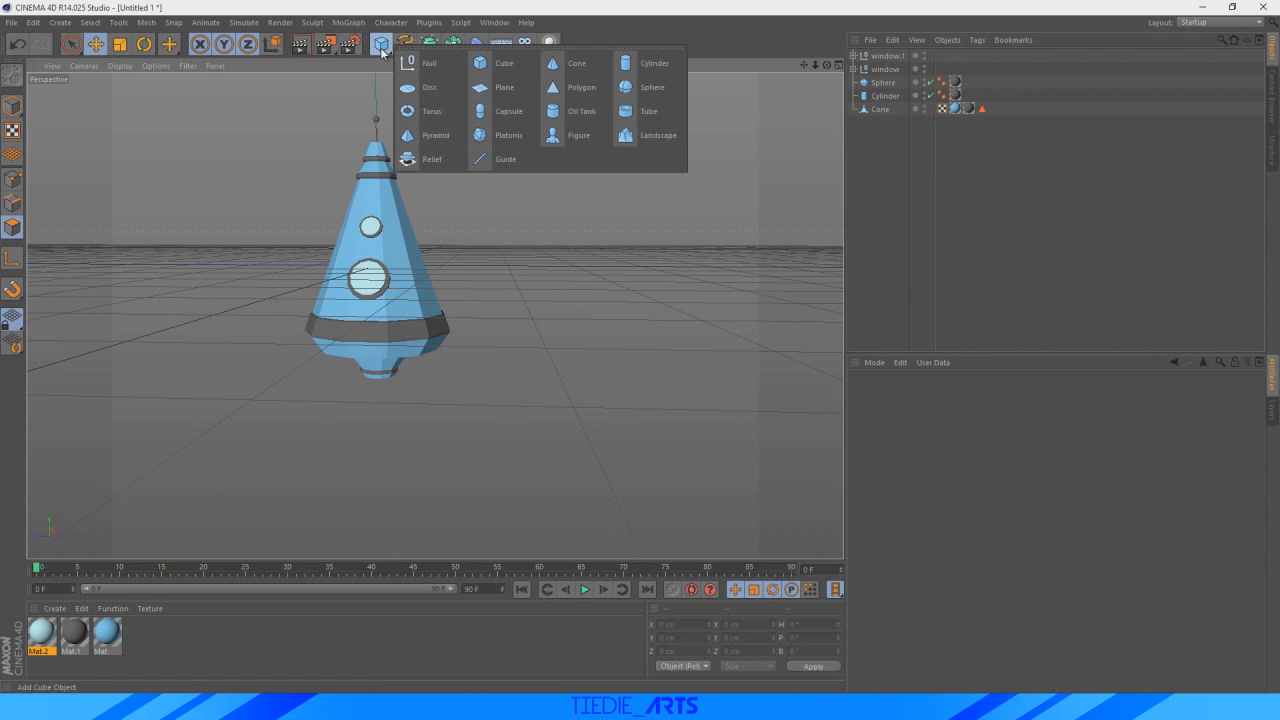
click(495, 68)
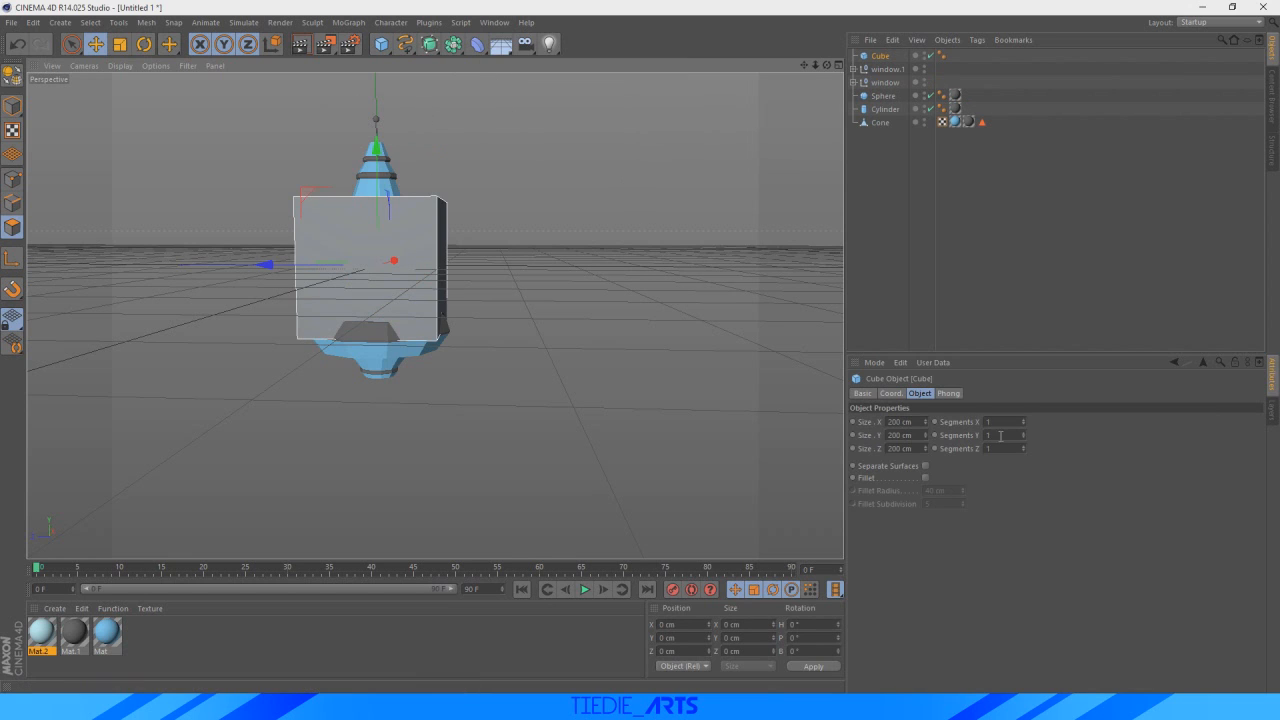
click(126, 50)
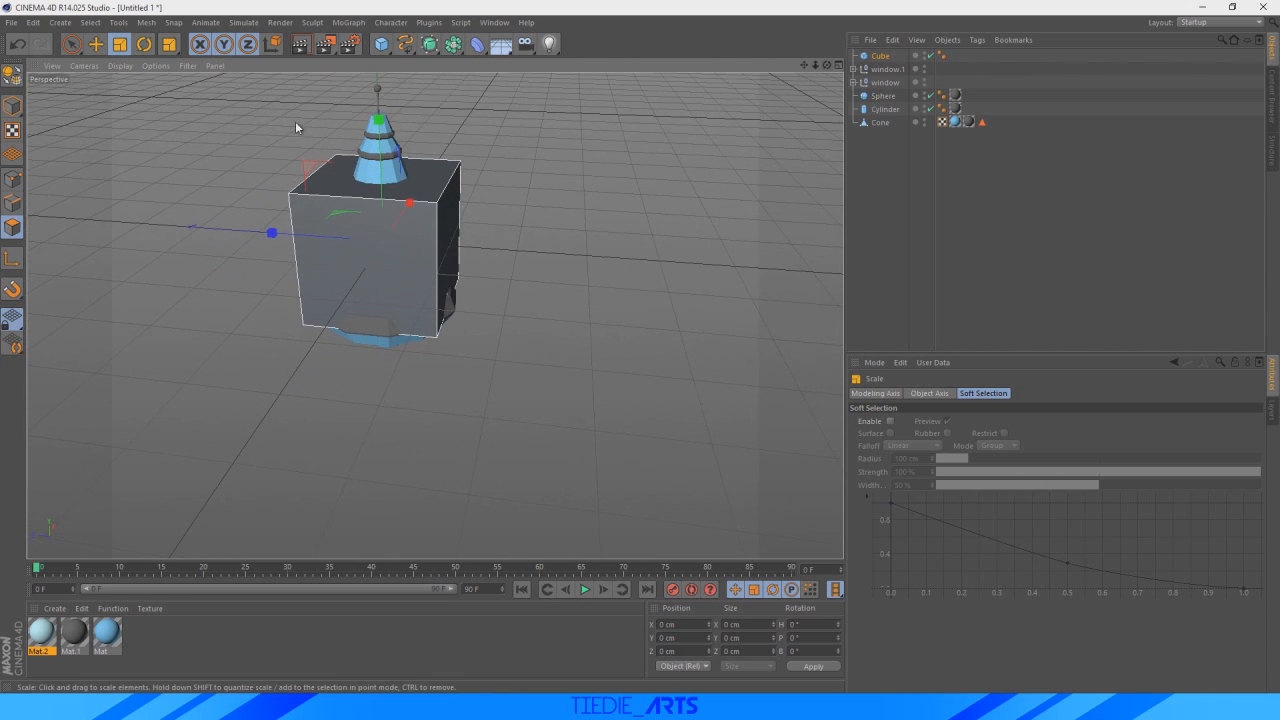
drag(325, 238, 378, 246)
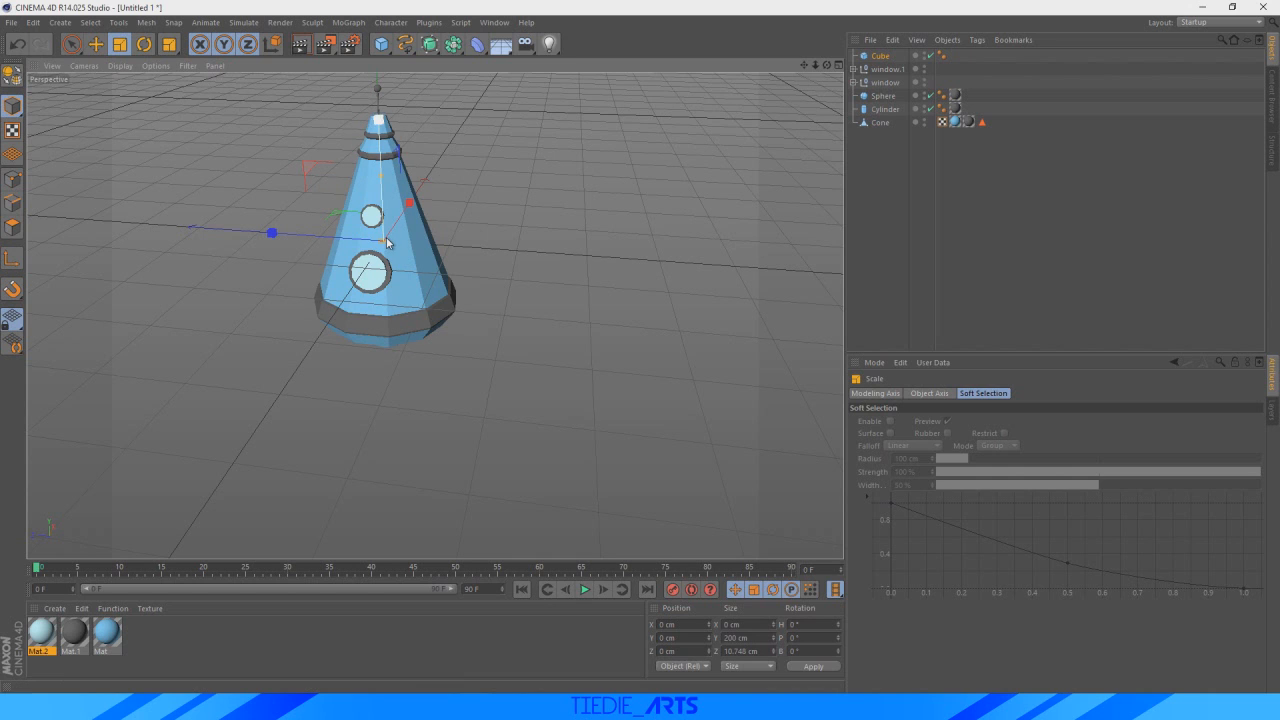
key(ctrl+z)
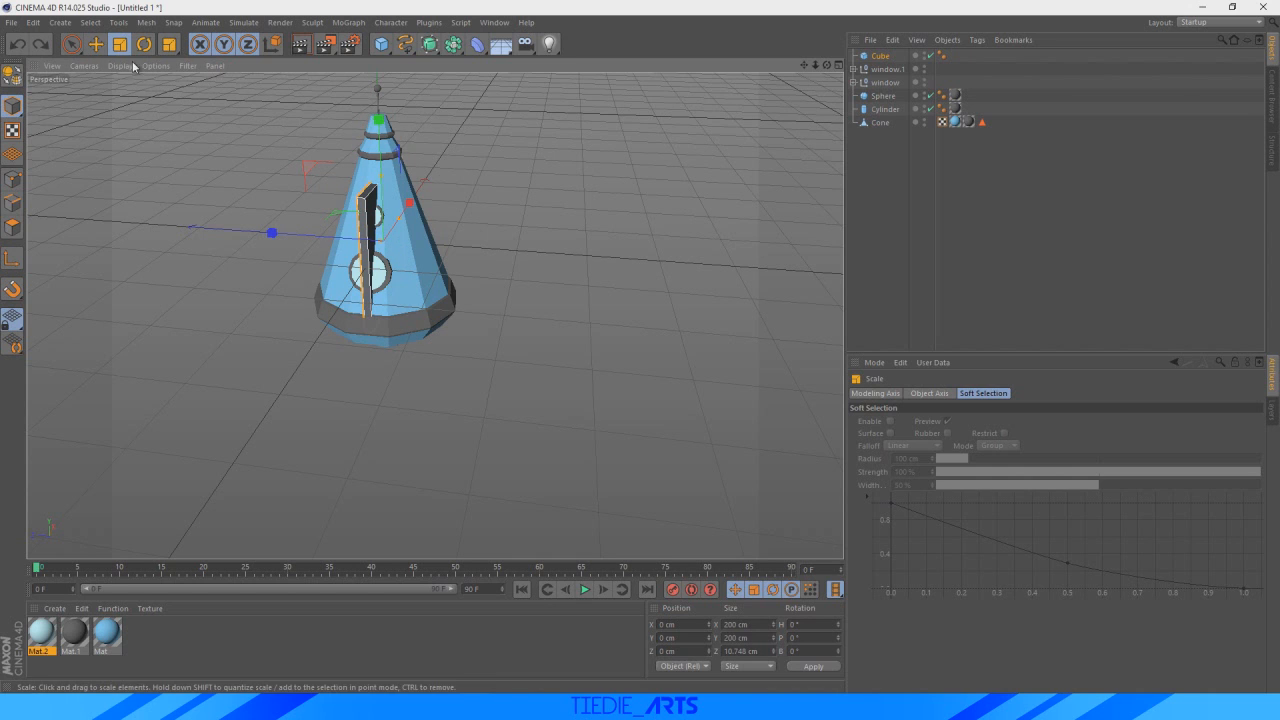
- Move the thin bar out in front of the rocket to an X position of about -328.5 cm
click(96, 44)
drag(410, 204, 307, 358)
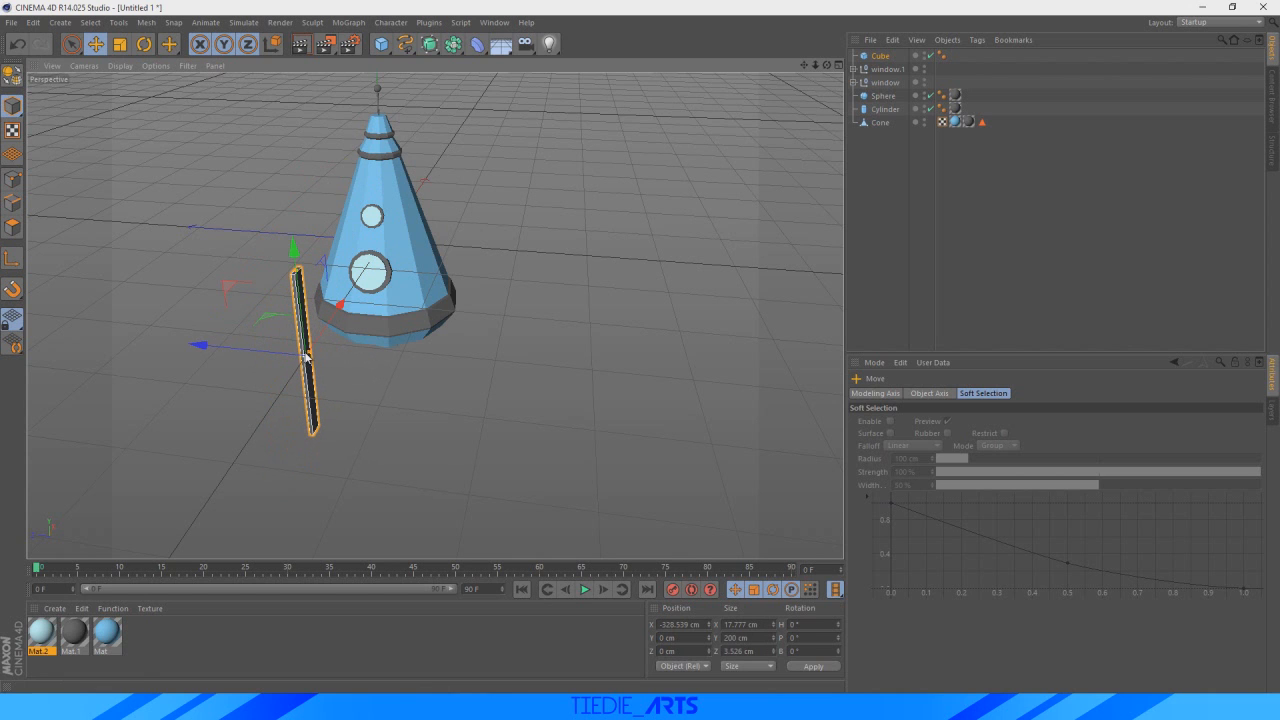
scroll(231, 371, up, 3)
scroll(362, 310, up, 1)
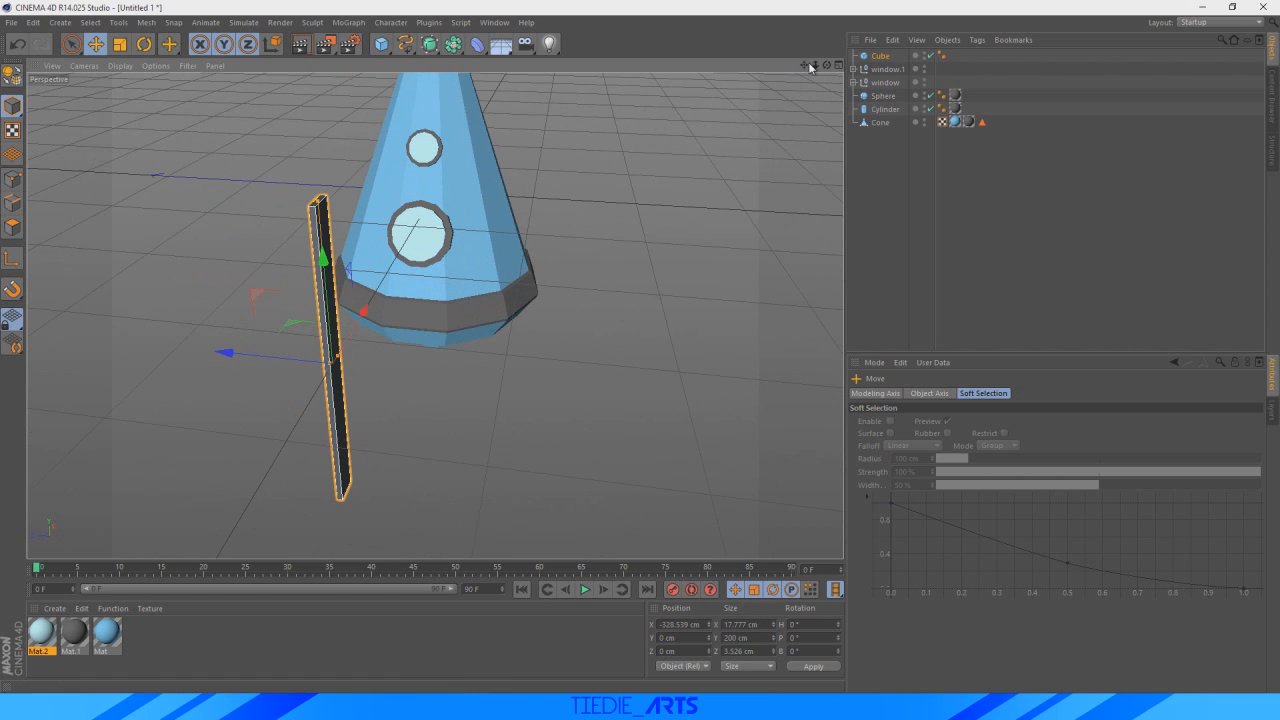
- Slim the upright bar to about 8.5 cm in X and shorten it to about 121 cm
drag(826, 65, 800, 78)
alt+drag(434, 316, 503, 264)
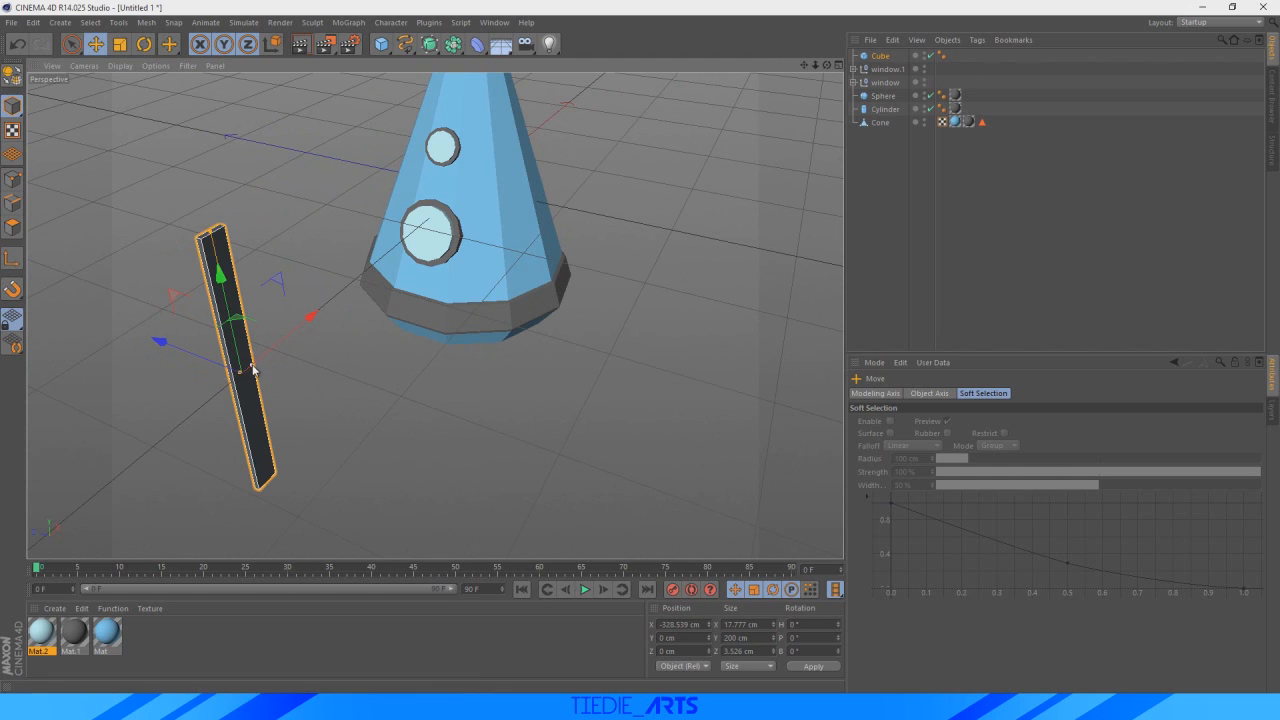
drag(252, 364, 244, 370)
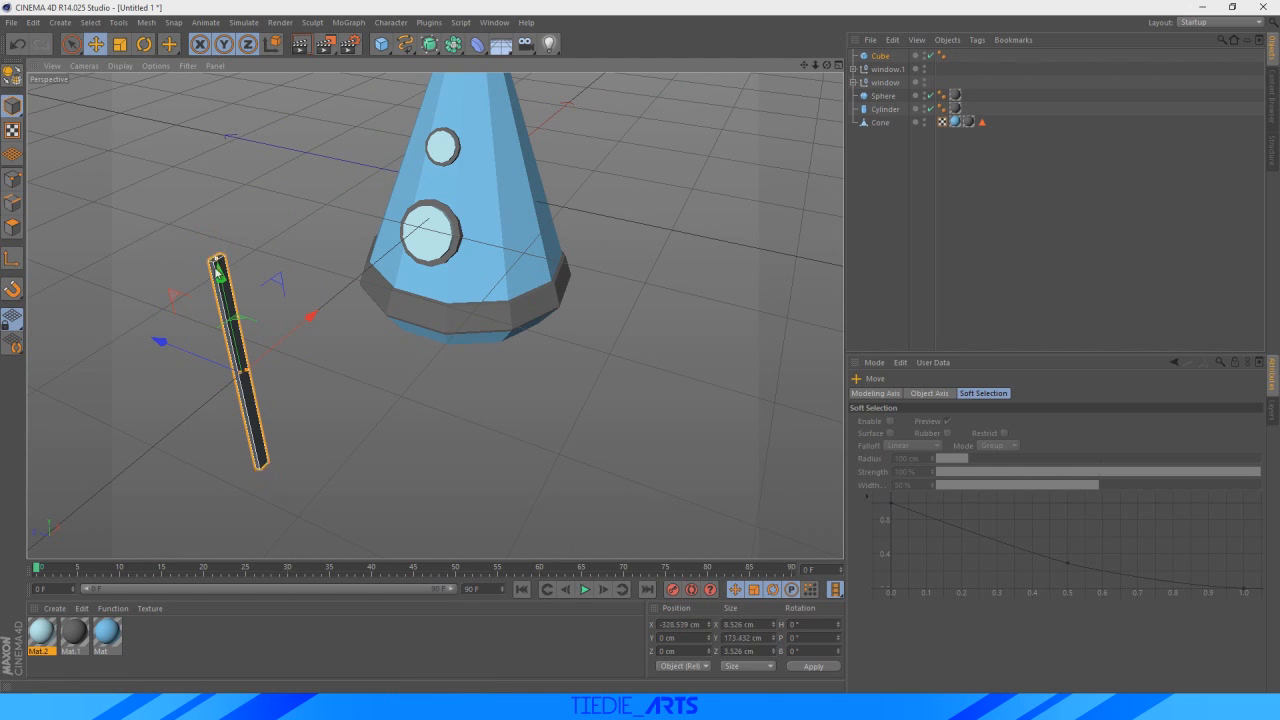
- Move the bar beneath the rocket's hull to about X -70.8 cm and Y -159.1 cm
drag(288, 346, 474, 228)
drag(417, 112, 420, 262)
drag(827, 66, 760, 118)
drag(496, 422, 533, 430)
drag(828, 66, 691, 206)
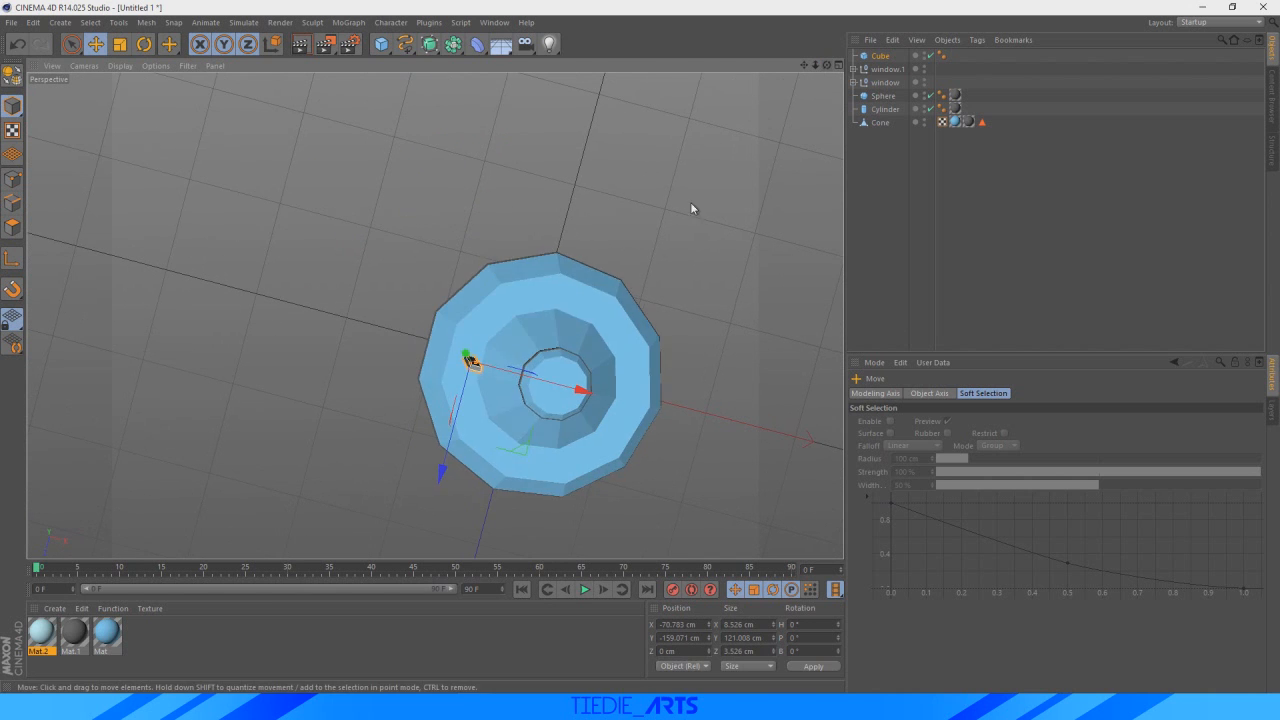
- Offset the bar along Z from the rocket's centre and bring it to about X -34.7 cm as a landing leg
drag(828, 66, 754, 160)
drag(284, 380, 217, 380)
drag(820, 67, 446, 302)
drag(260, 360, 214, 360)
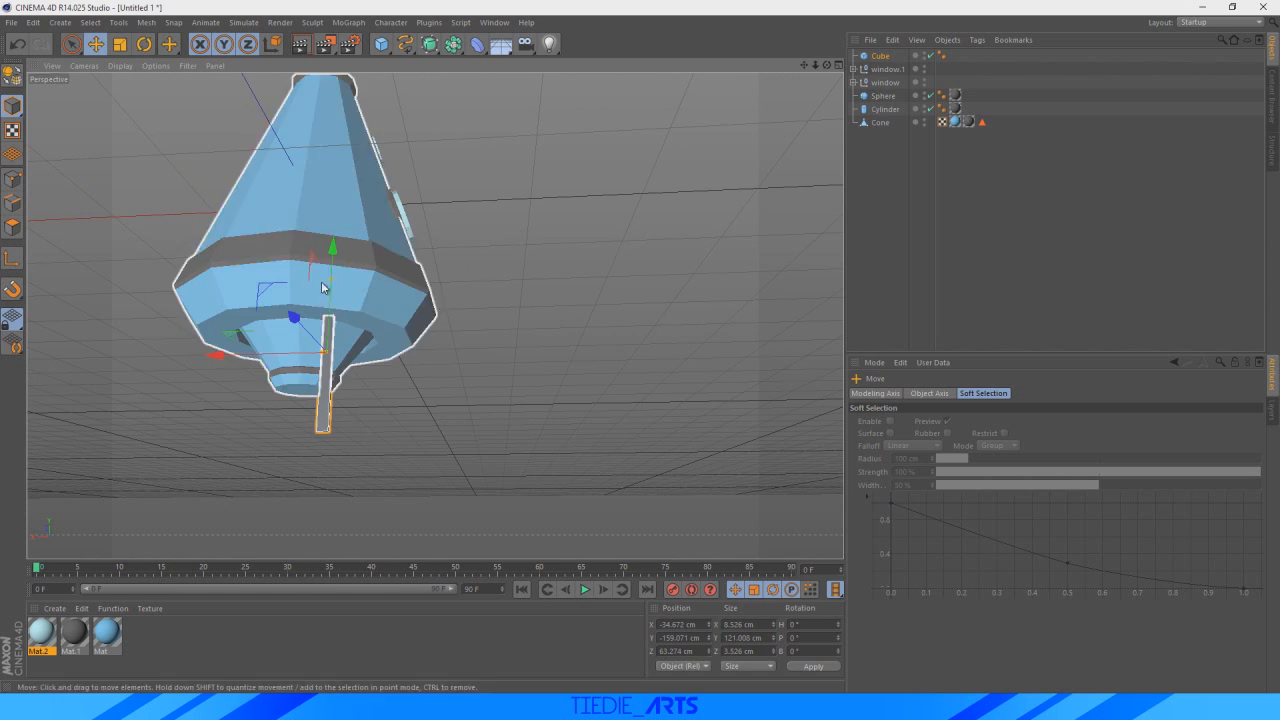
drag(826, 65, 211, 397)
drag(829, 72, 434, 316)
- Add a second cube, scale it into a flat plate about 20.7 cm square and 1.2 cm thick, and place it in front of the rocket
click(381, 45)
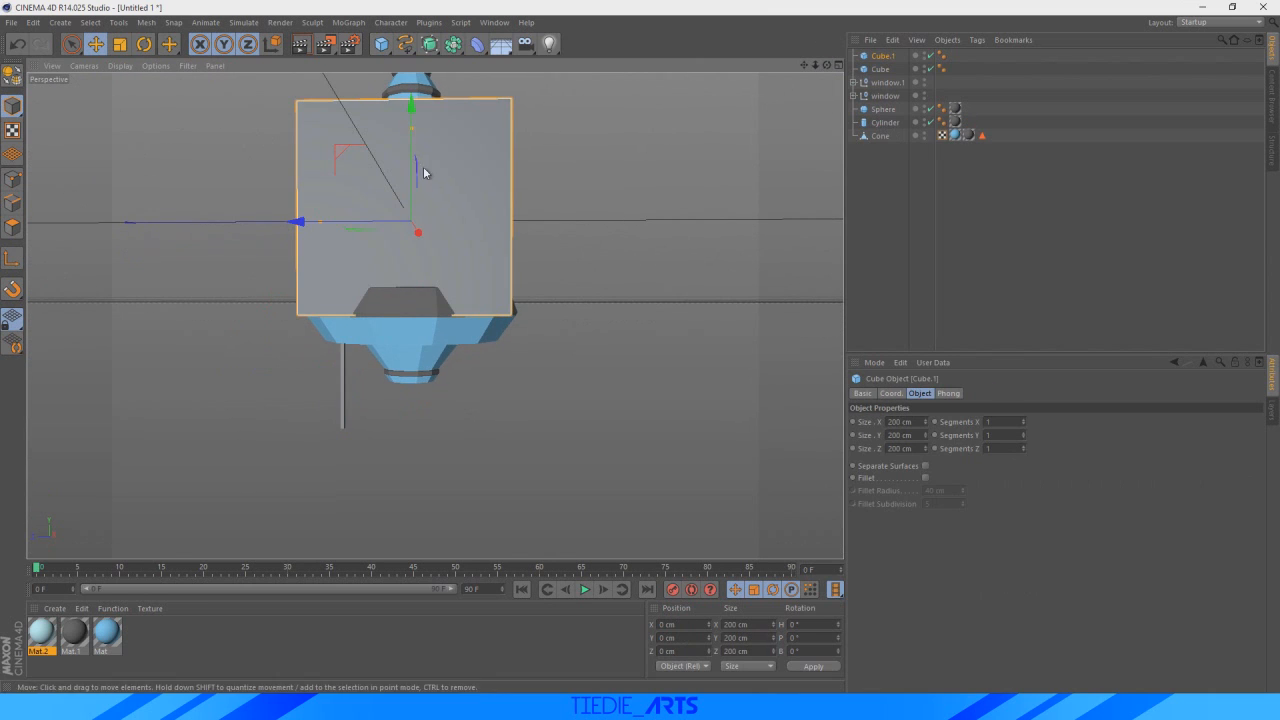
drag(413, 103, 411, 216)
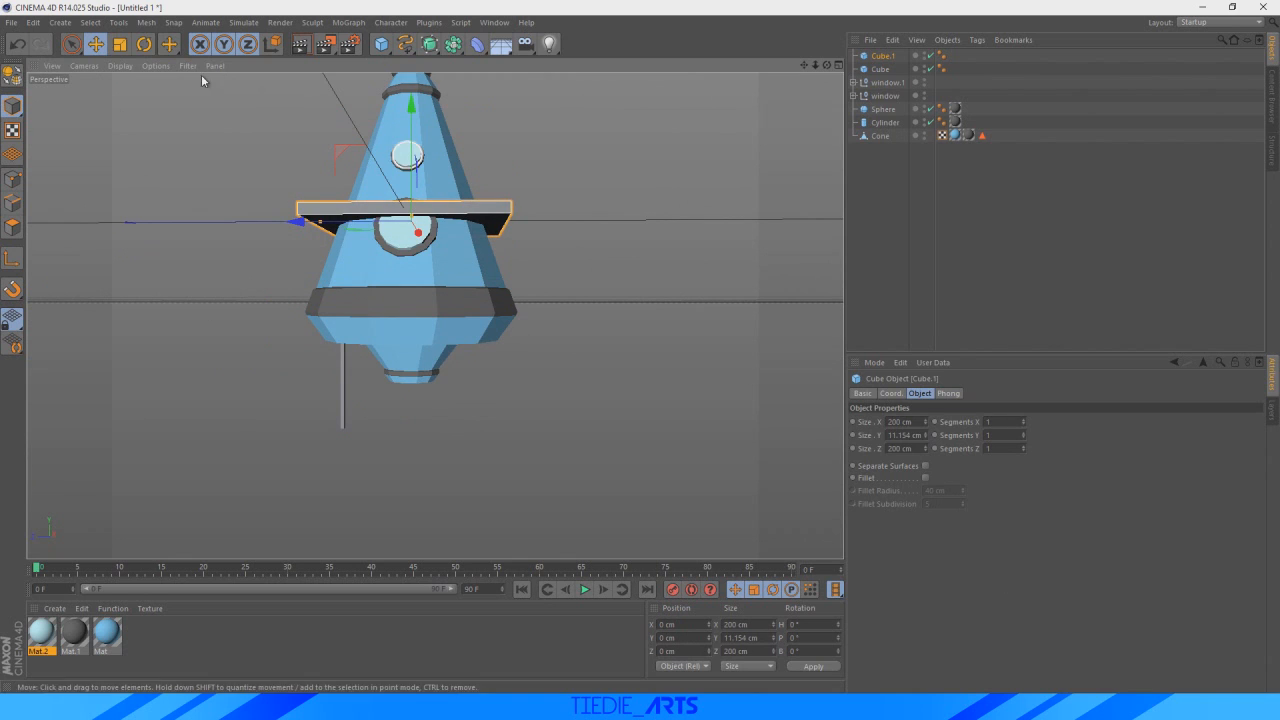
key(t)
mouse_move(295, 221)
mouse_down()
mouse_move(390, 229)
mouse_move(306, 243)
mouse_up()
click(96, 45)
drag(378, 126, 346, 423)
drag(828, 65, 740, 110)
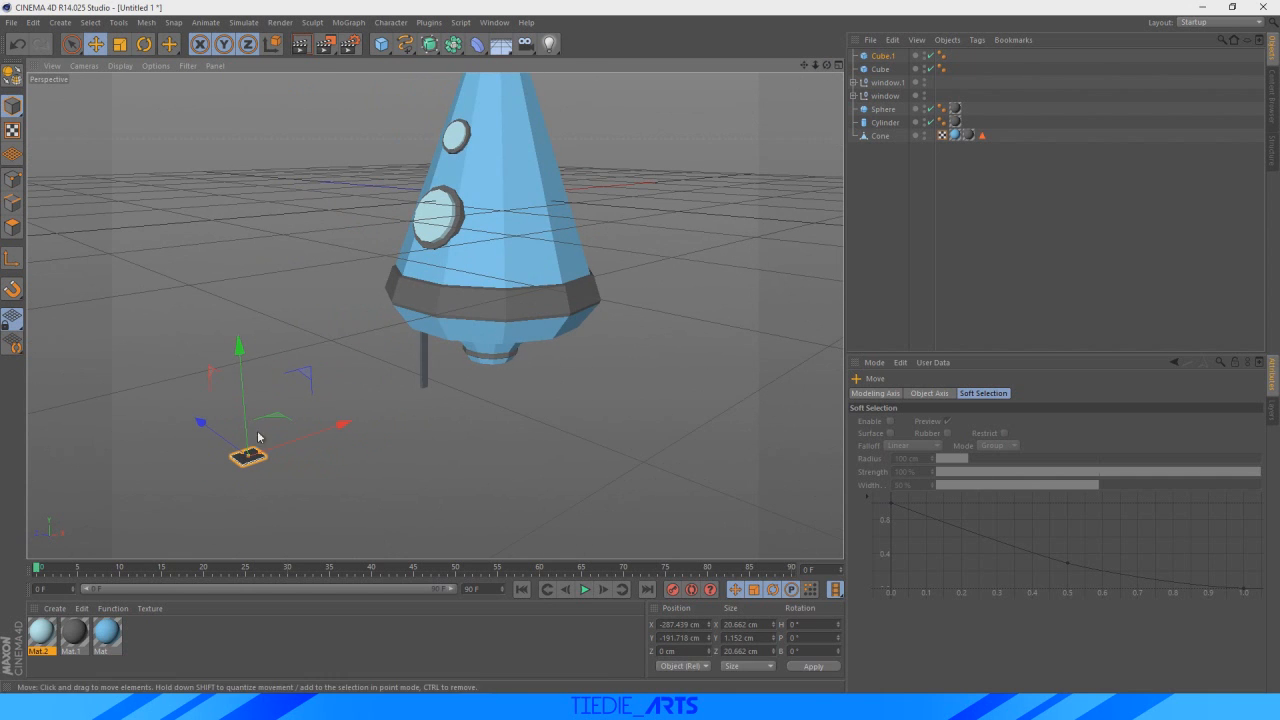
- Seat the flat plate at the leg's lower end at about X -34.8, Y -218.1 and Z 69.1 cm
drag(286, 446, 500, 399)
drag(422, 361, 379, 348)
drag(425, 256, 425, 281)
scroll(356, 413, up, 5)
scroll(473, 385, up, 4)
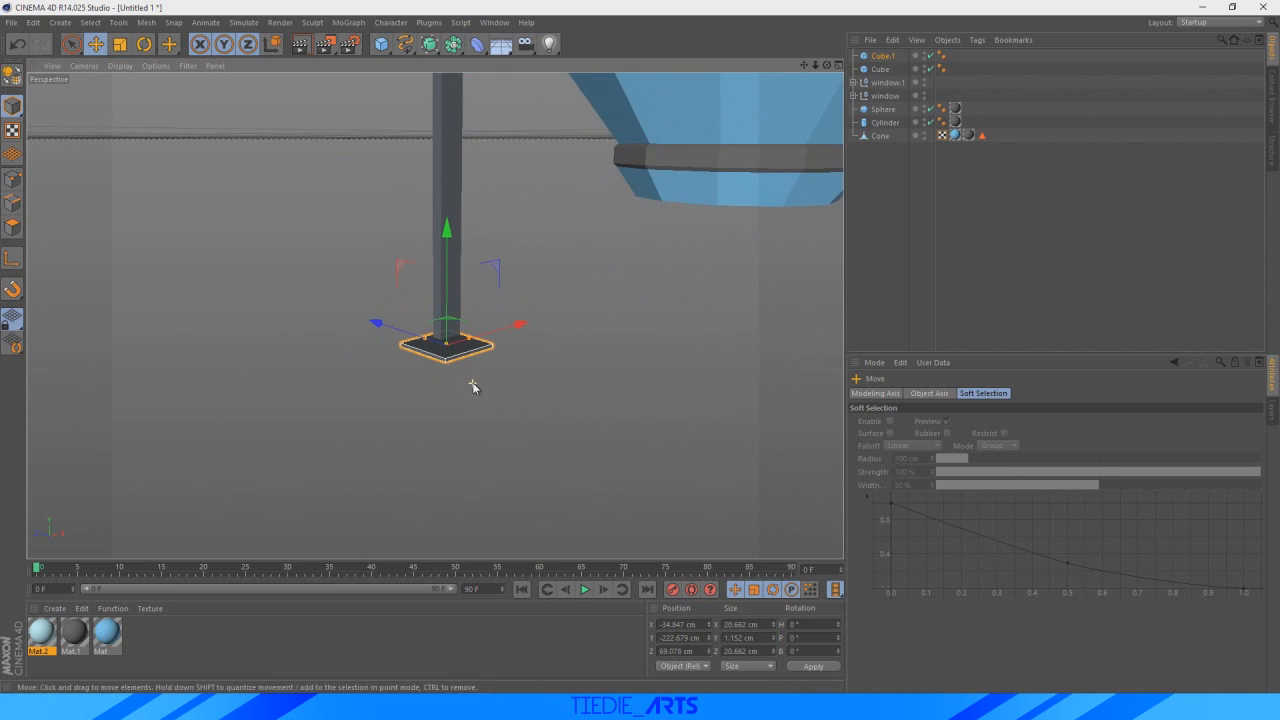
mouse_move(827, 65)
mouse_down()
mouse_move(827, 45)
mouse_move(825, 63)
mouse_up()
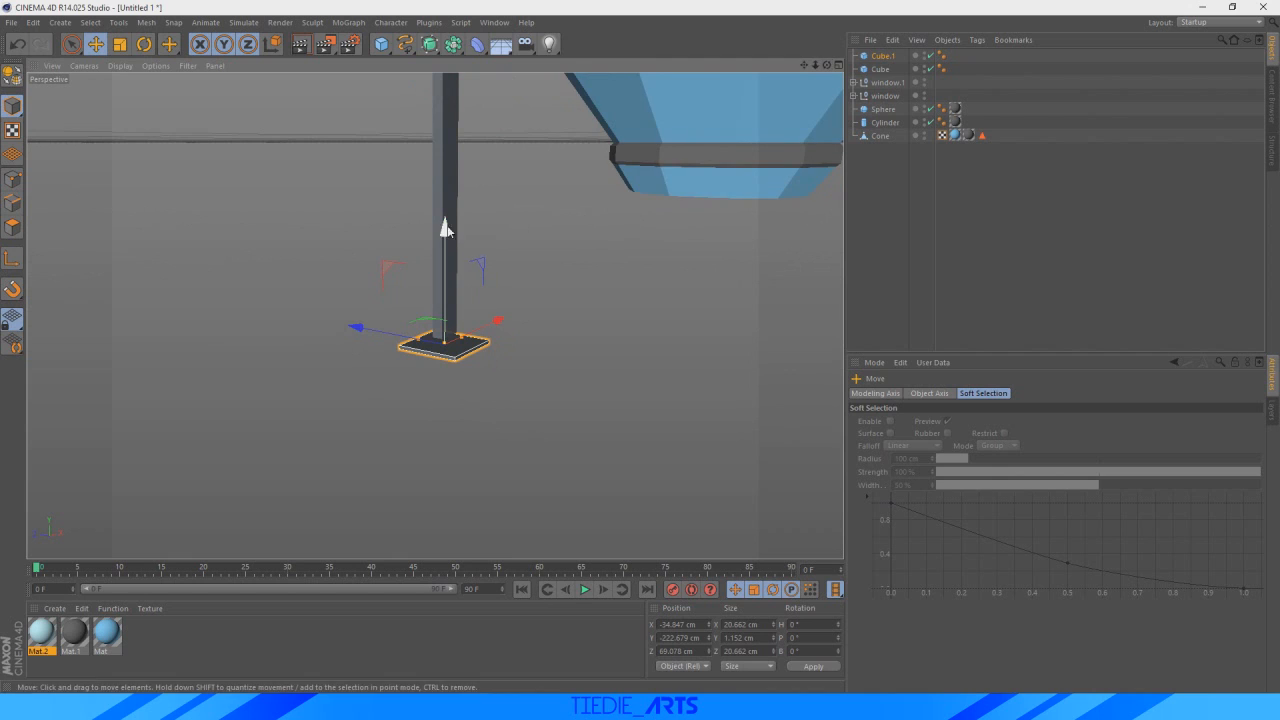
drag(443, 223, 446, 214)
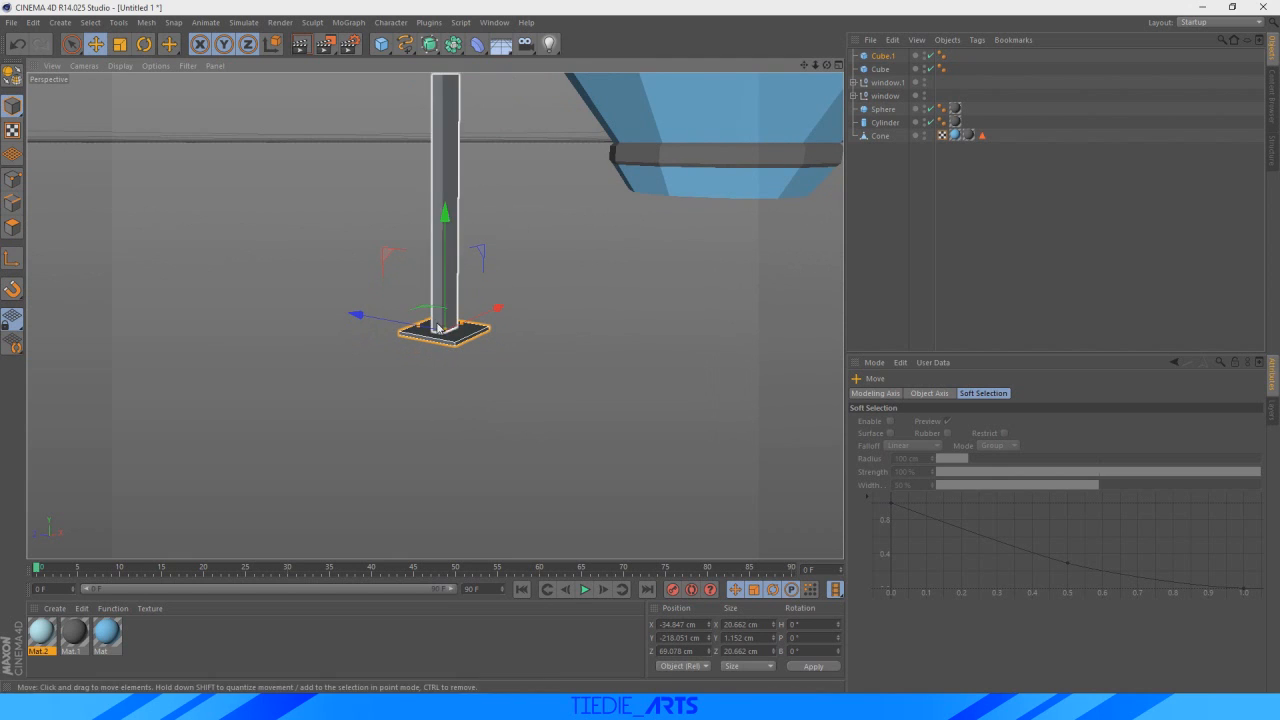
- Reshape the foot to about 5.7 cm thick and 11.7 cm in Z, and shift it to about X -37.9 cm
drag(446, 332, 446, 323)
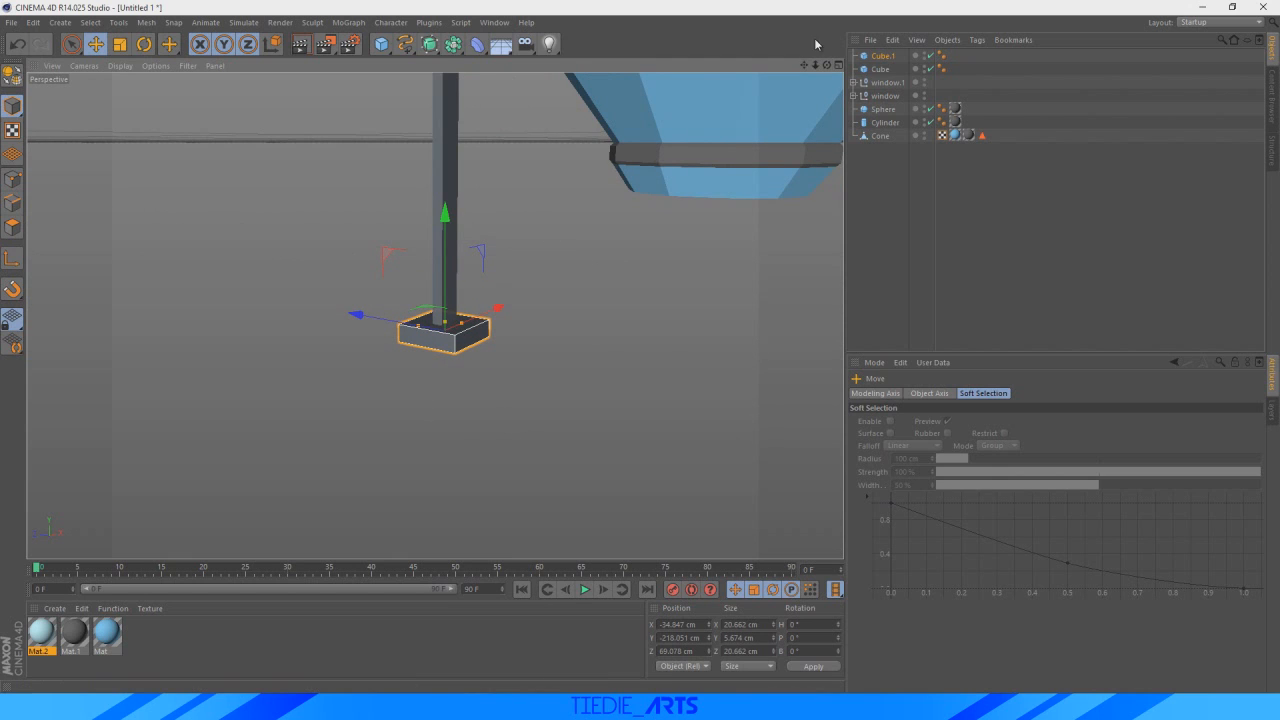
drag(835, 67, 800, 73)
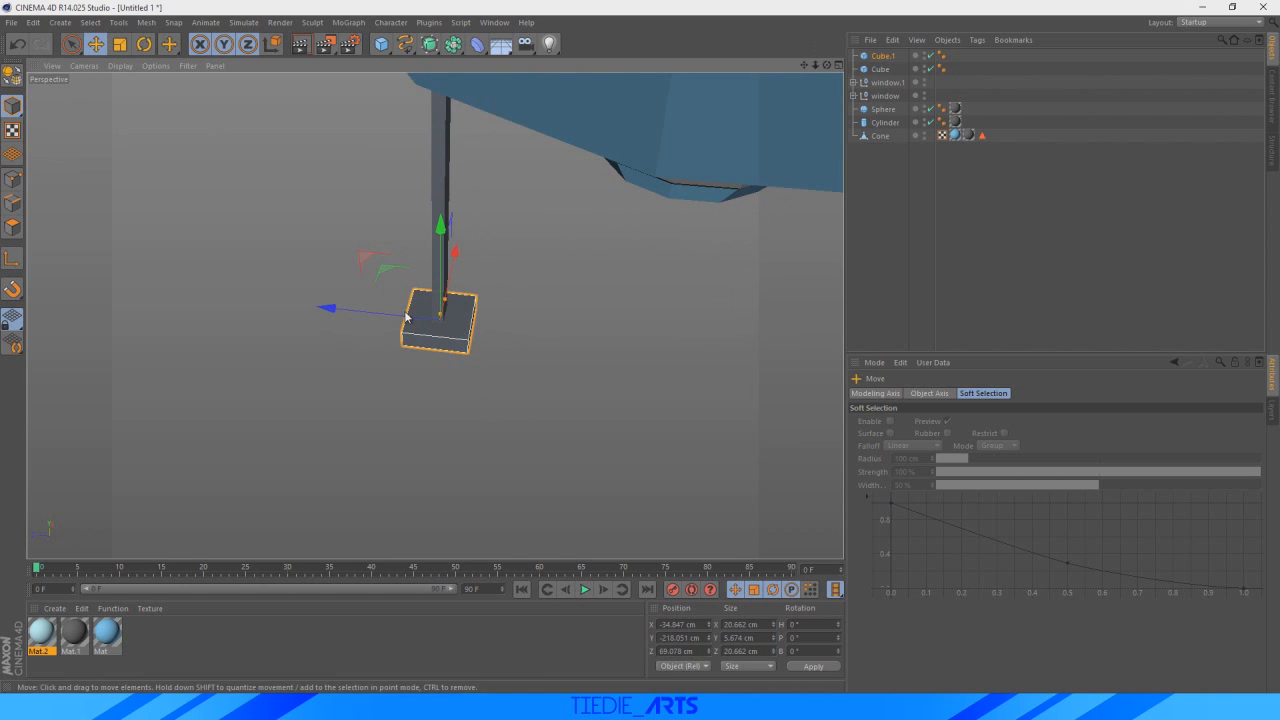
drag(410, 317, 405, 322)
key(ctrl+z)
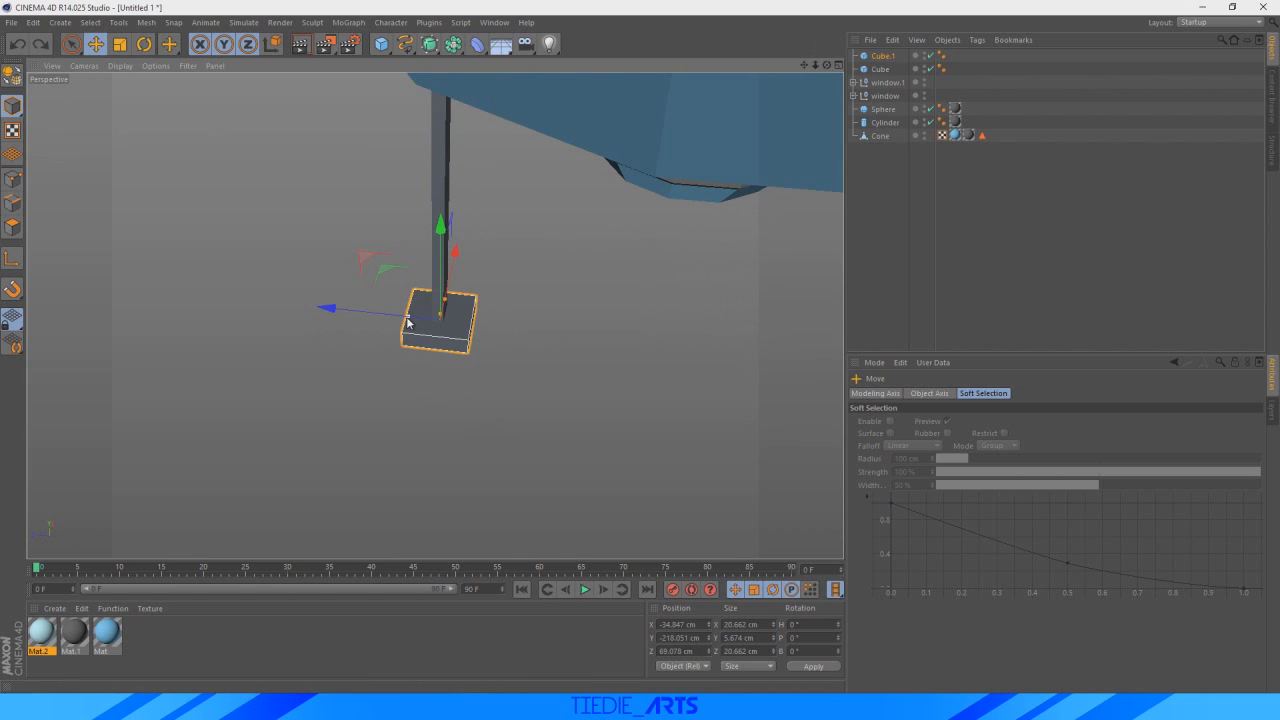
mouse_move(825, 66)
mouse_down()
mouse_move(796, 82)
mouse_move(812, 70)
mouse_up()
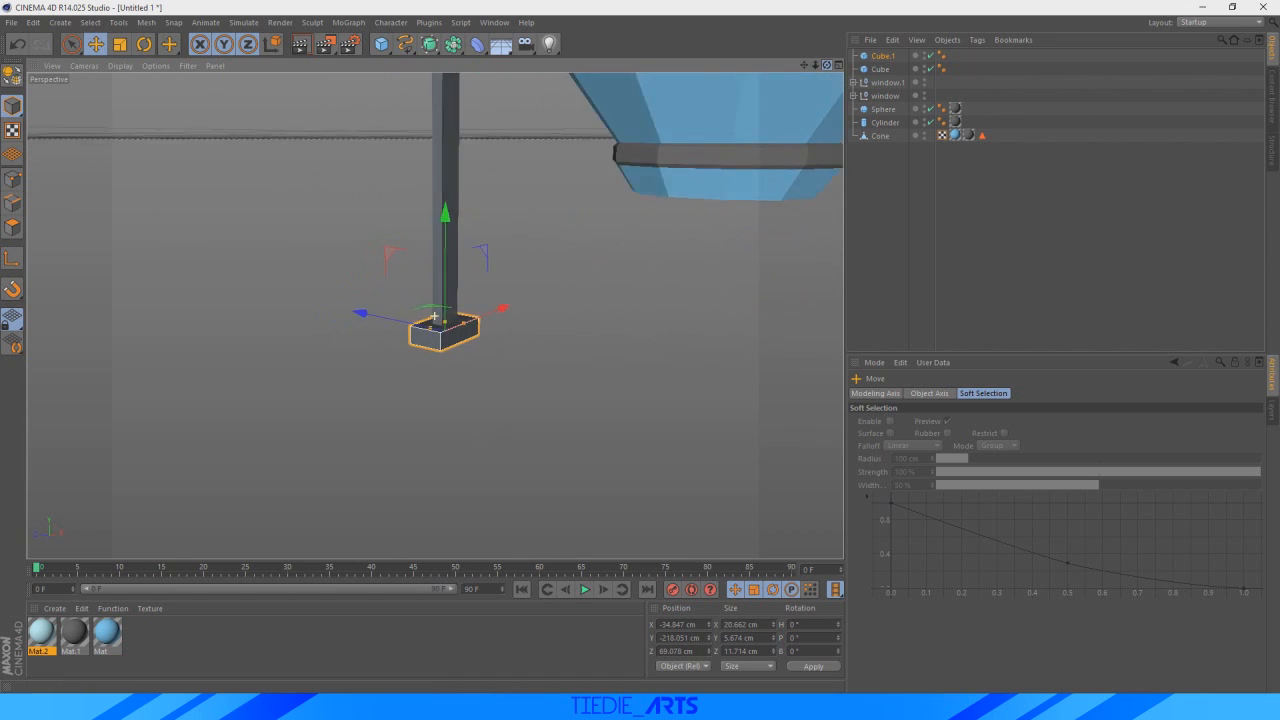
alt+drag(434, 316, 588, 256)
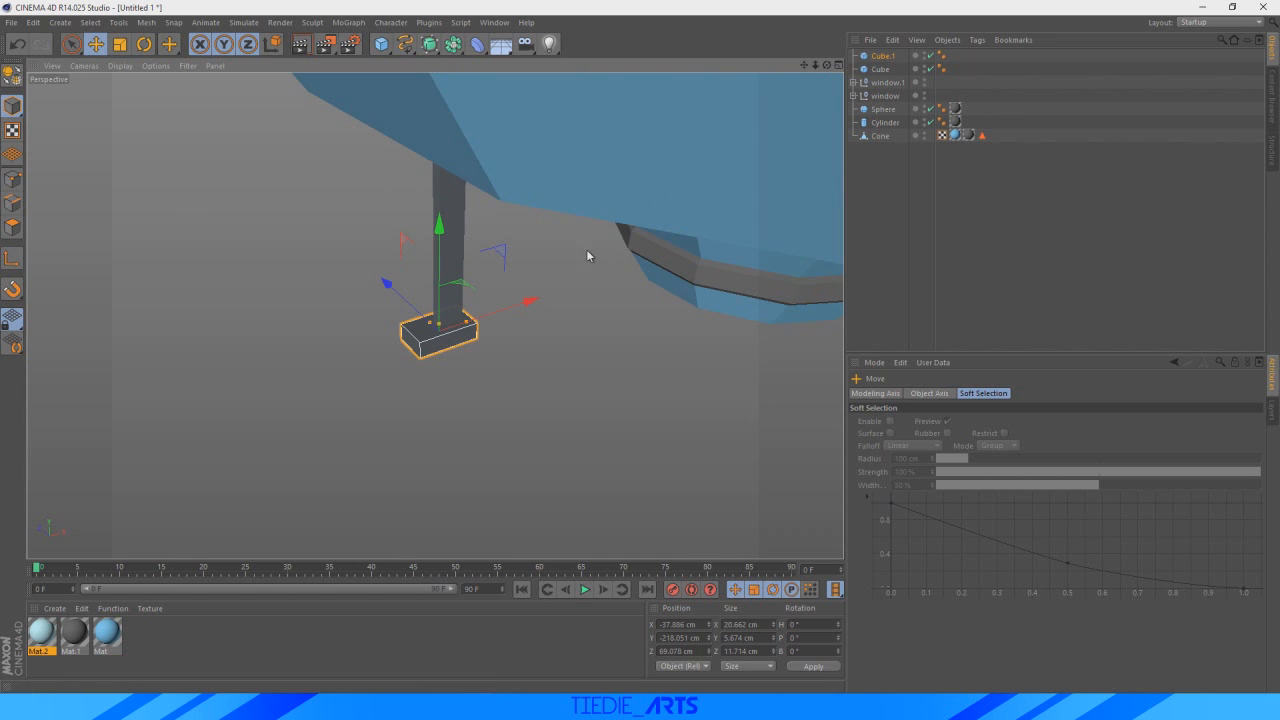
mouse_move(826, 66)
mouse_down()
mouse_move(830, 55)
mouse_move(804, 71)
mouse_up()
- Duplicate the leg and its foot, and move the copy to the opposite side at about Z -79.2 cm
ctrl+click(882, 69)
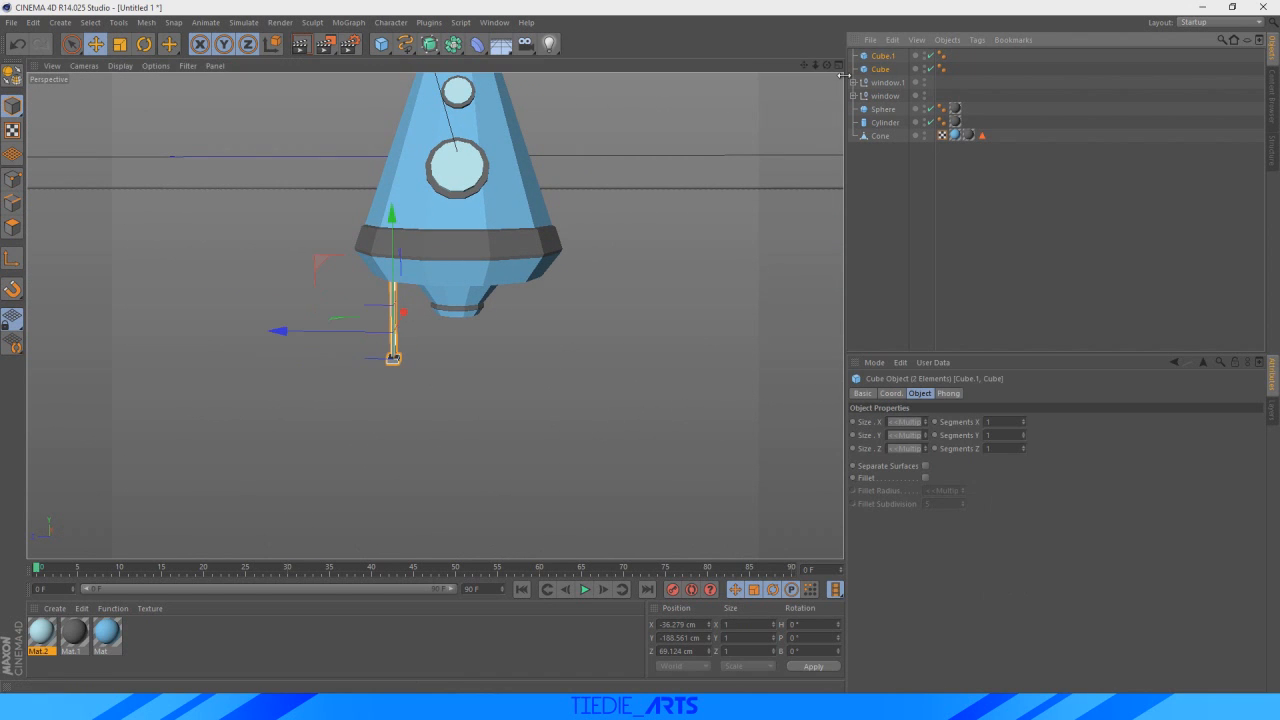
key(ctrl+c)
key(ctrl+v)
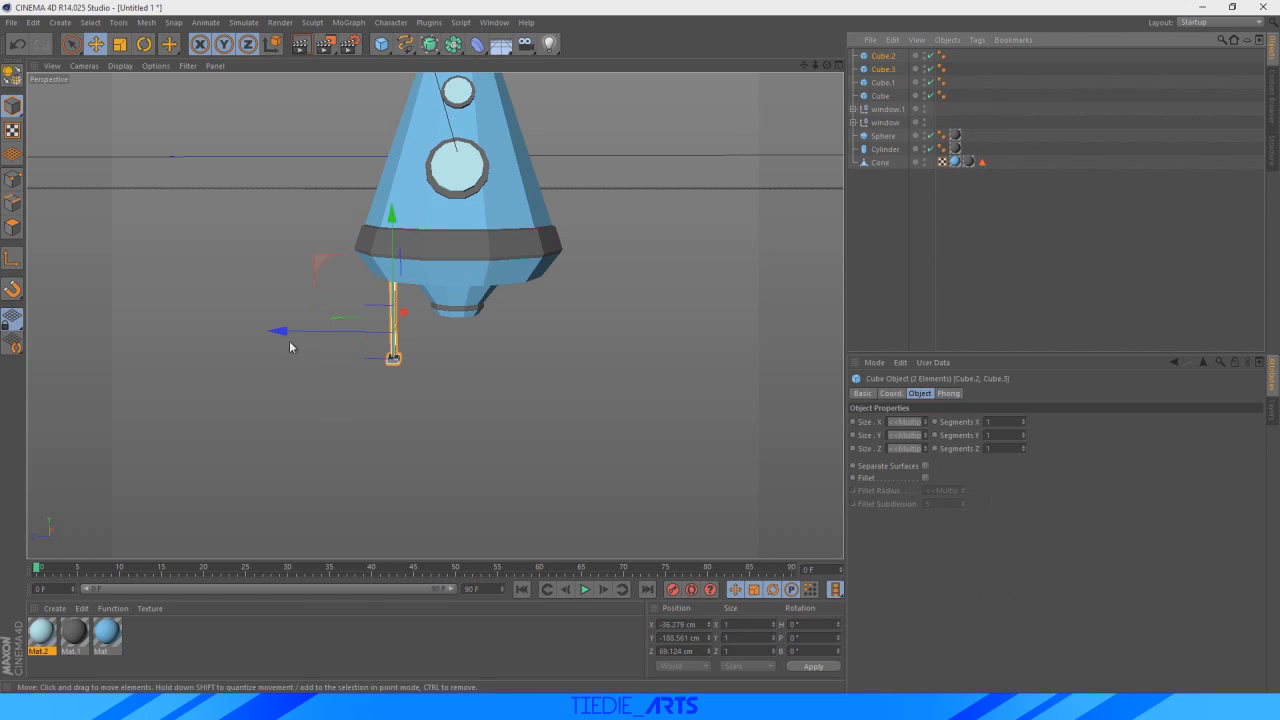
drag(284, 332, 411, 349)
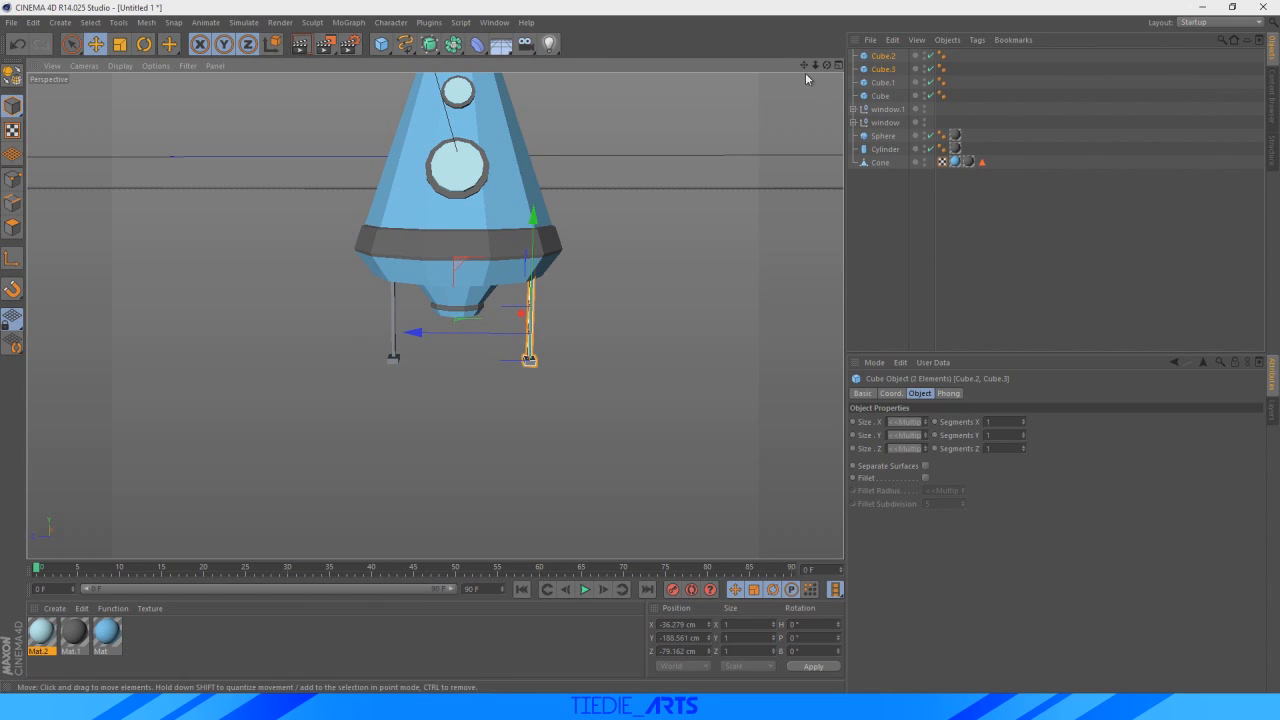
- Tilt the original leg and its foot outward by 20° in pitch
click(885, 96)
ctrl+click(885, 84)
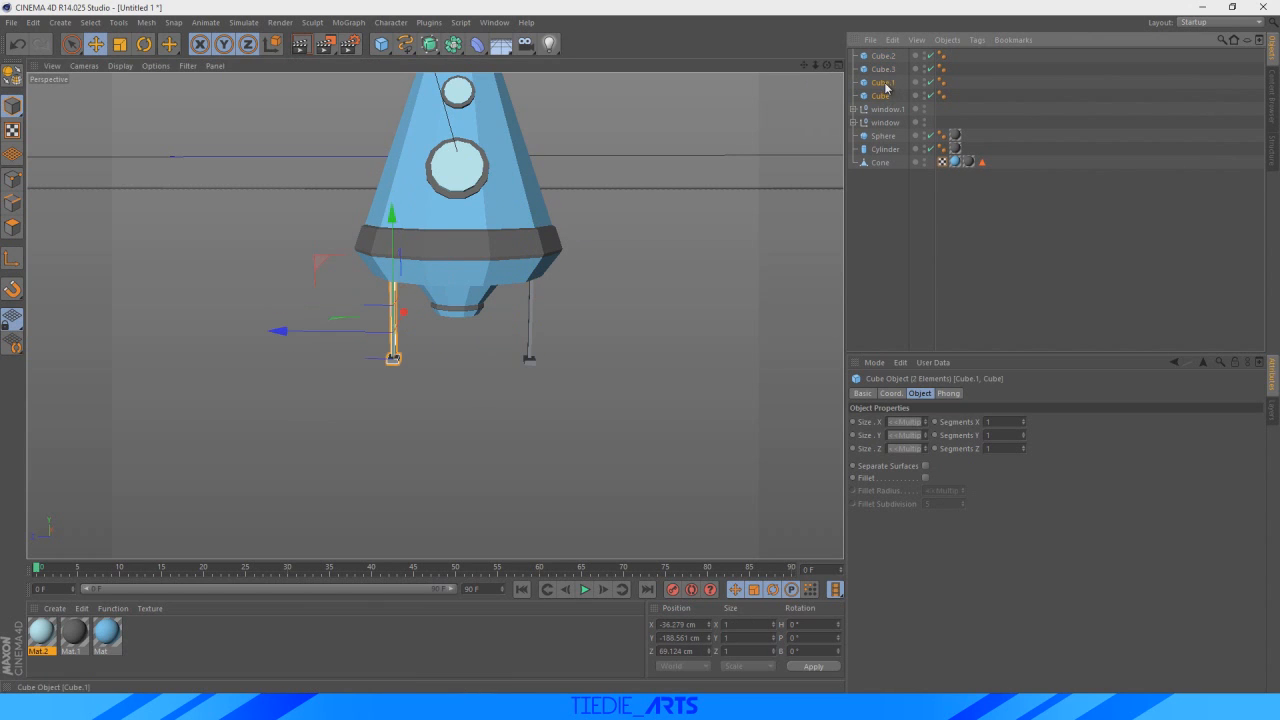
click(143, 44)
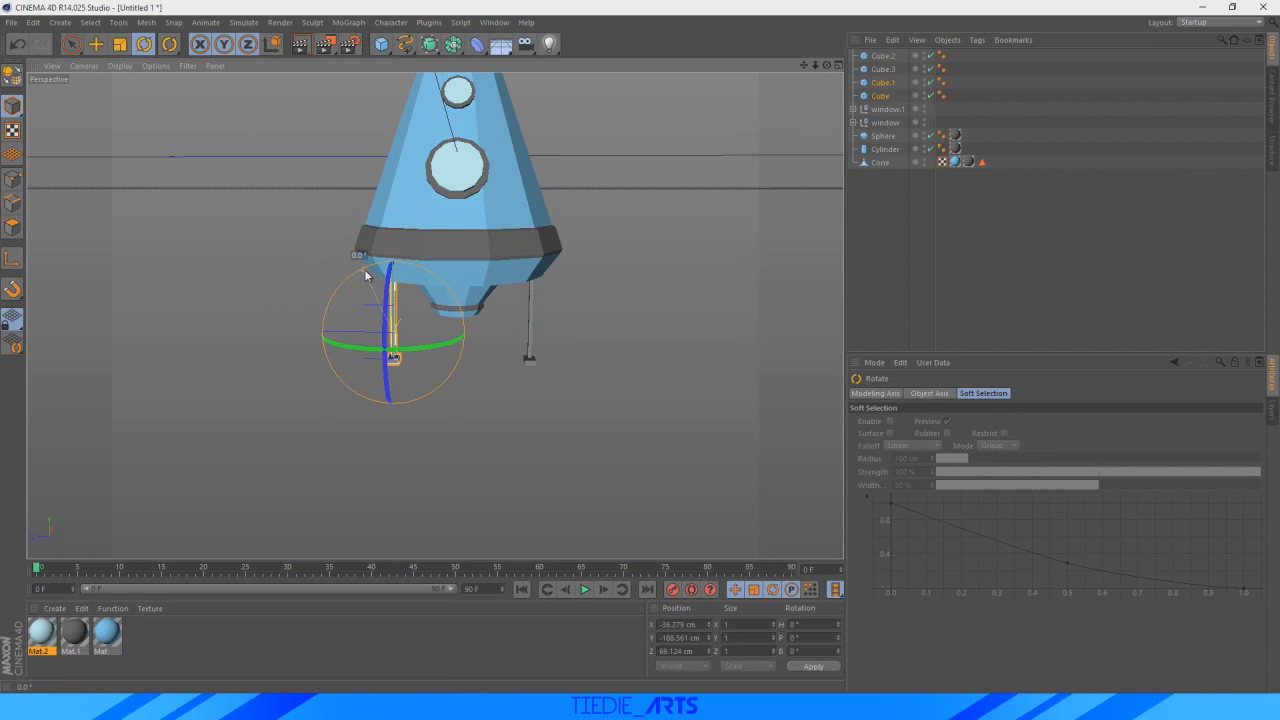
drag(366, 275, 384, 273)
- Tilt the duplicated leg and foot outward by -20° in pitch, and clear the selection
click(882, 69)
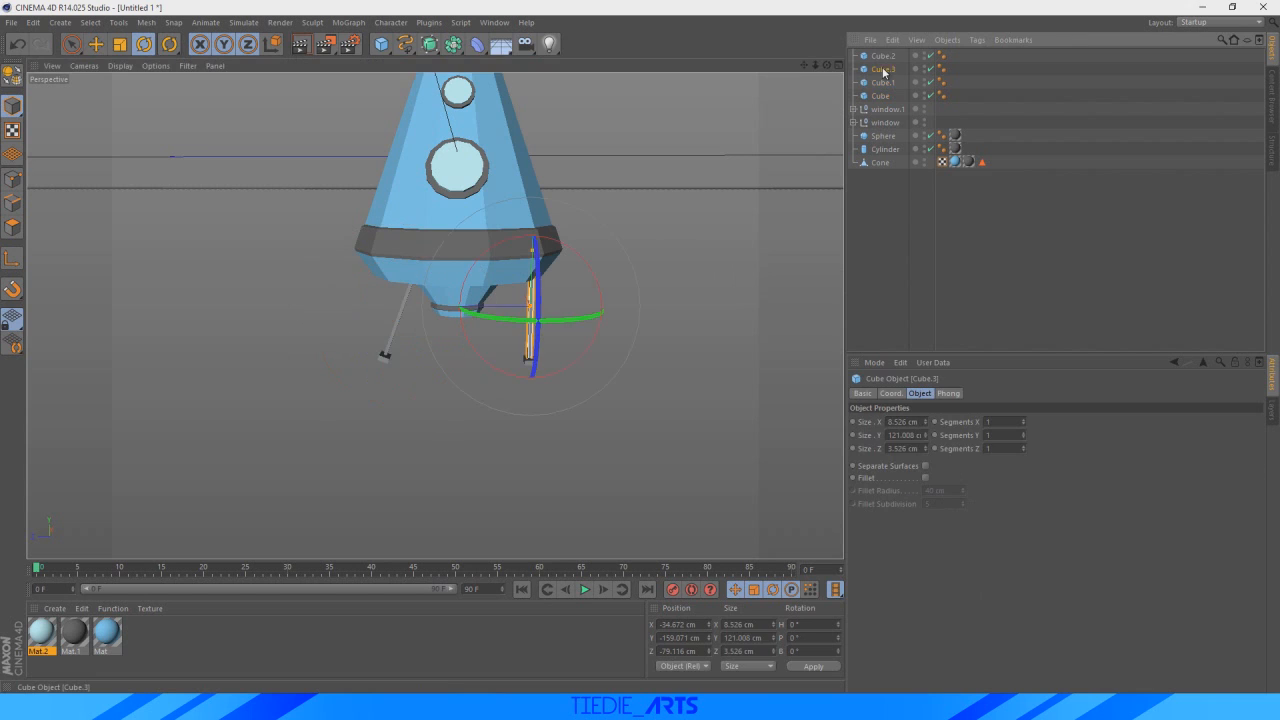
ctrl+click(882, 56)
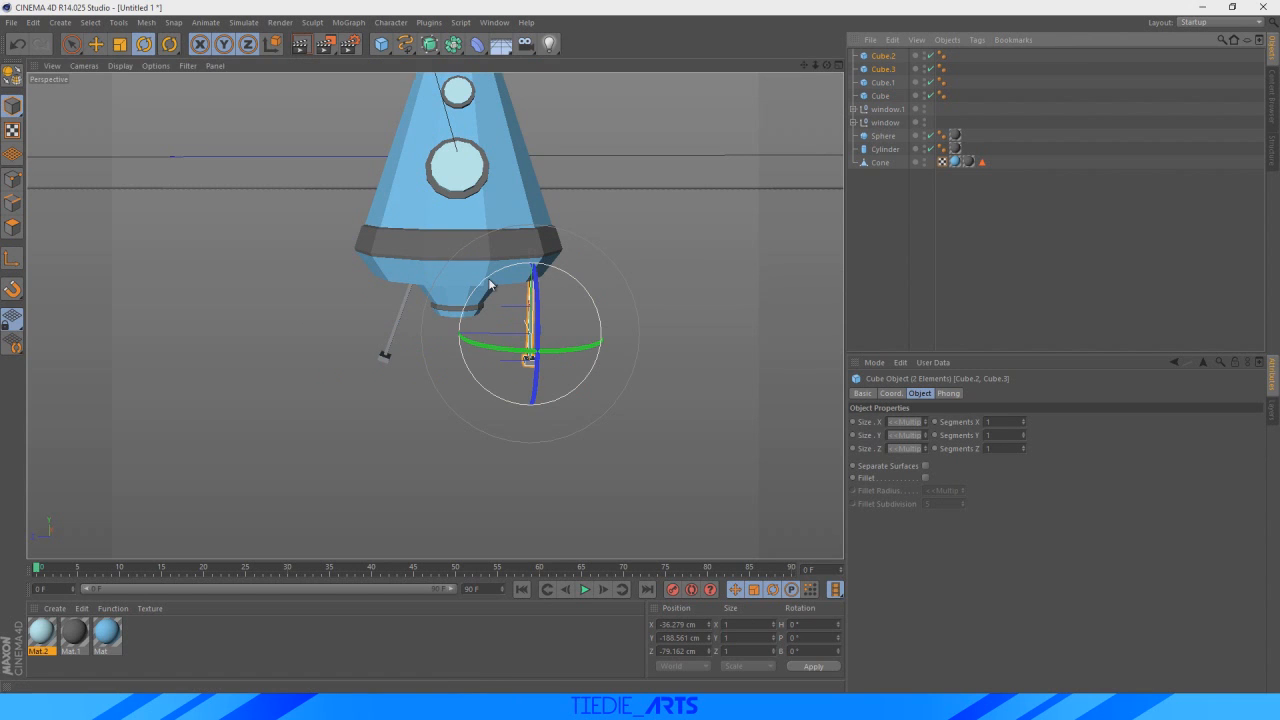
drag(512, 279, 466, 295)
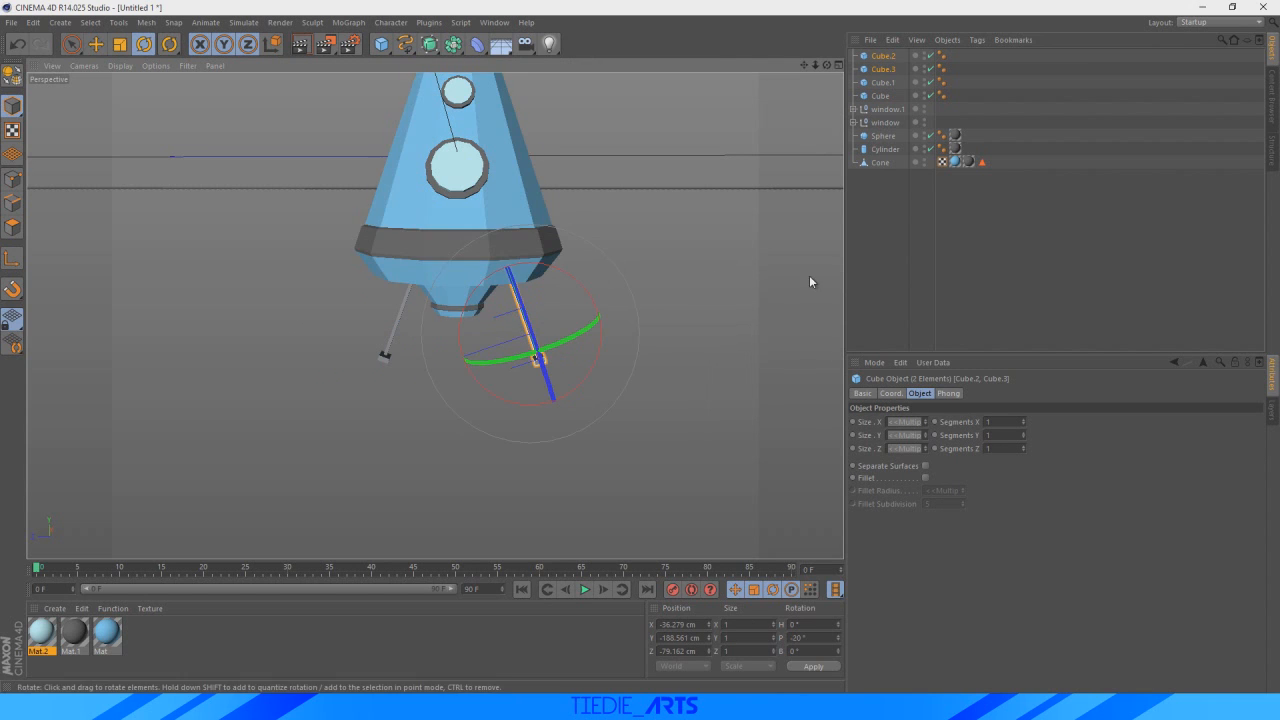
click(822, 131)
- Move the original tilted leg and foot outward along Z to balance the opposite leg, and deselect them
drag(826, 64, 832, 175)
alt+drag(434, 316, 434, 316)
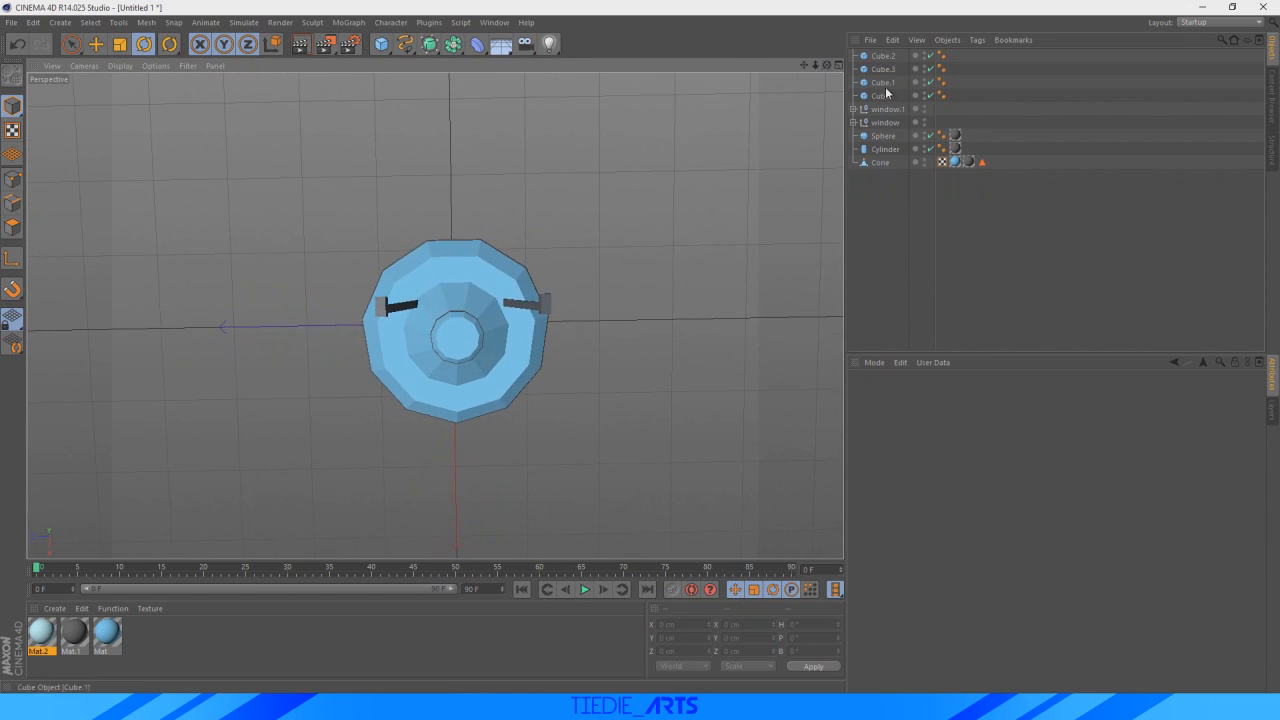
click(882, 82)
shift+click(880, 95)
click(96, 44)
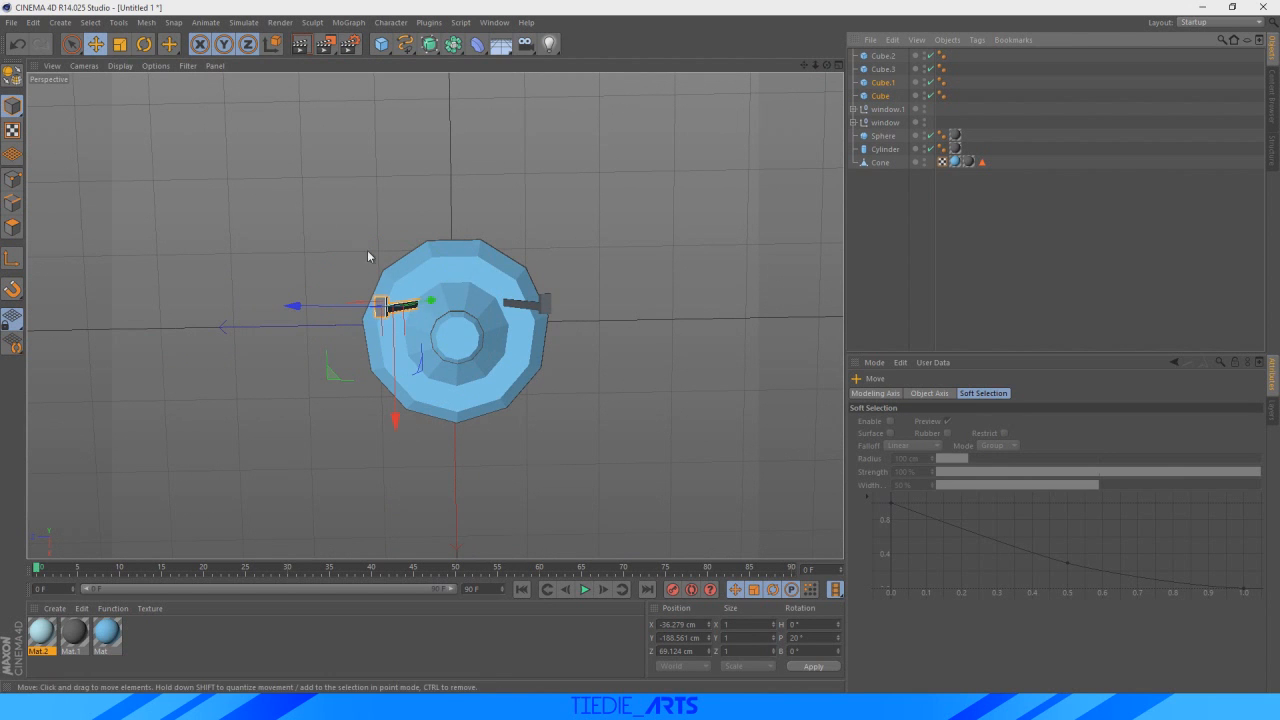
drag(827, 65, 827, 65)
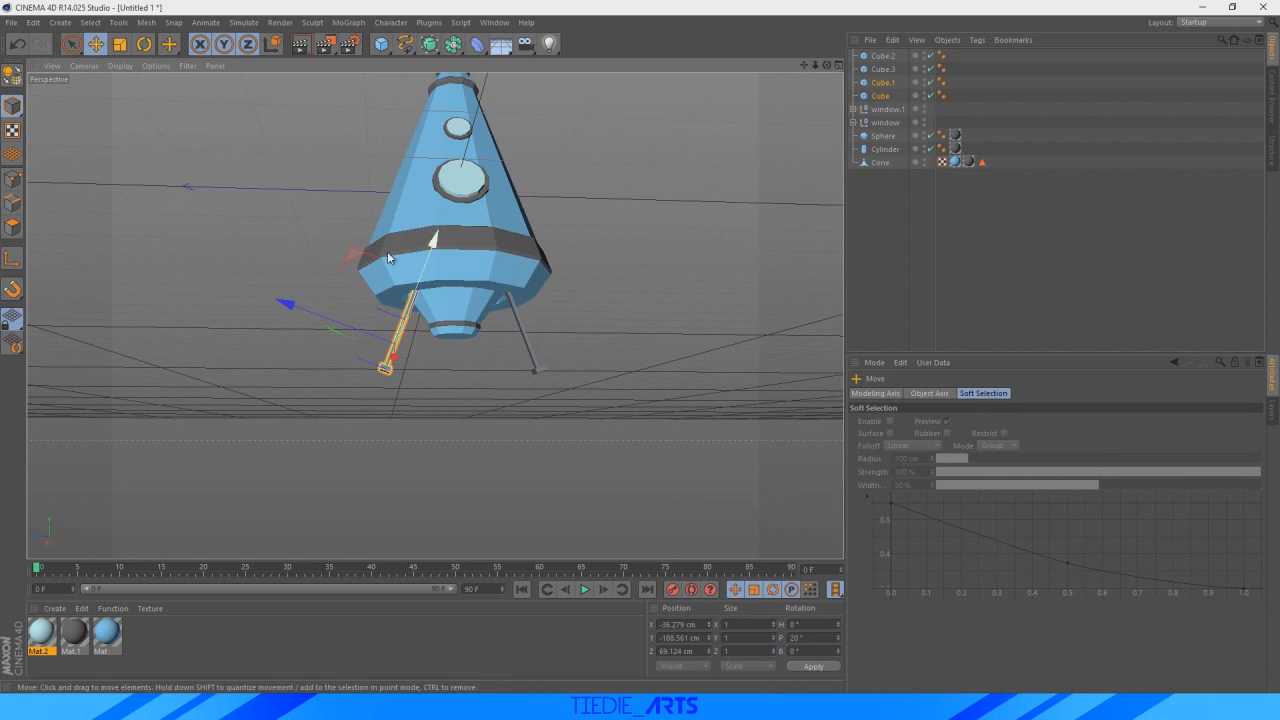
drag(406, 308, 376, 308)
drag(827, 65, 827, 65)
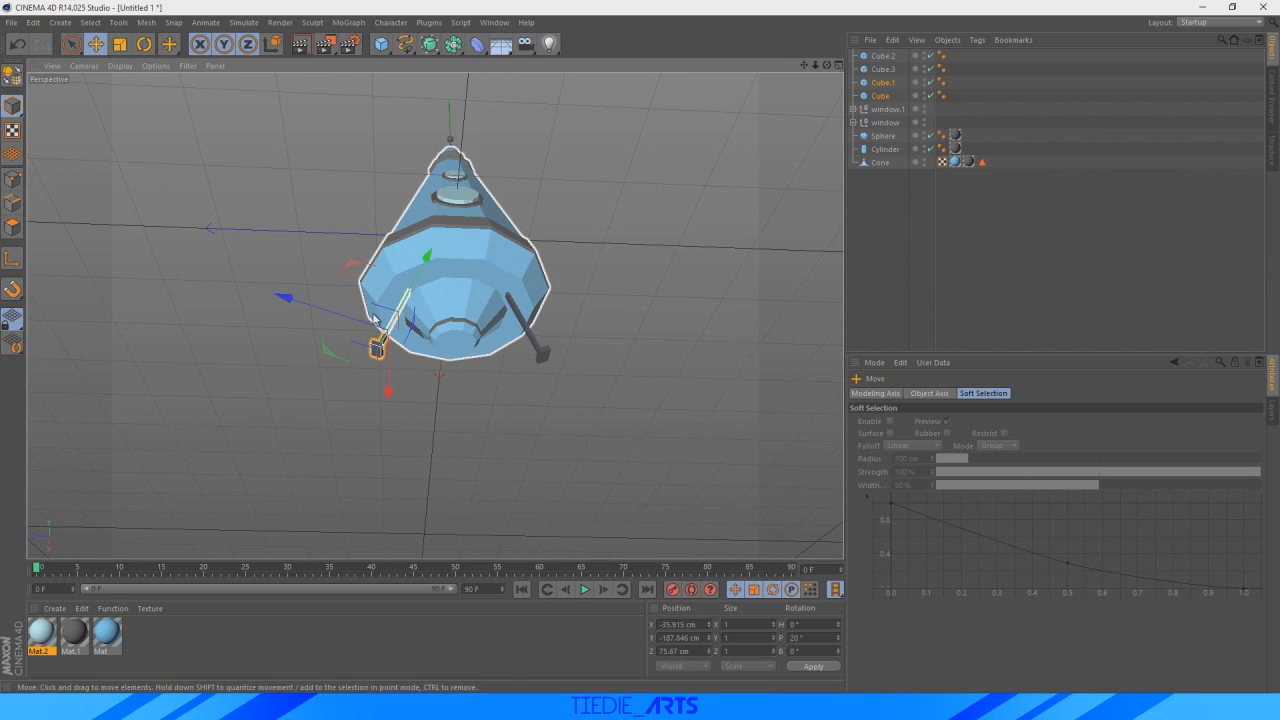
drag(374, 319, 370, 318)
drag(838, 63, 815, 64)
click(860, 218)
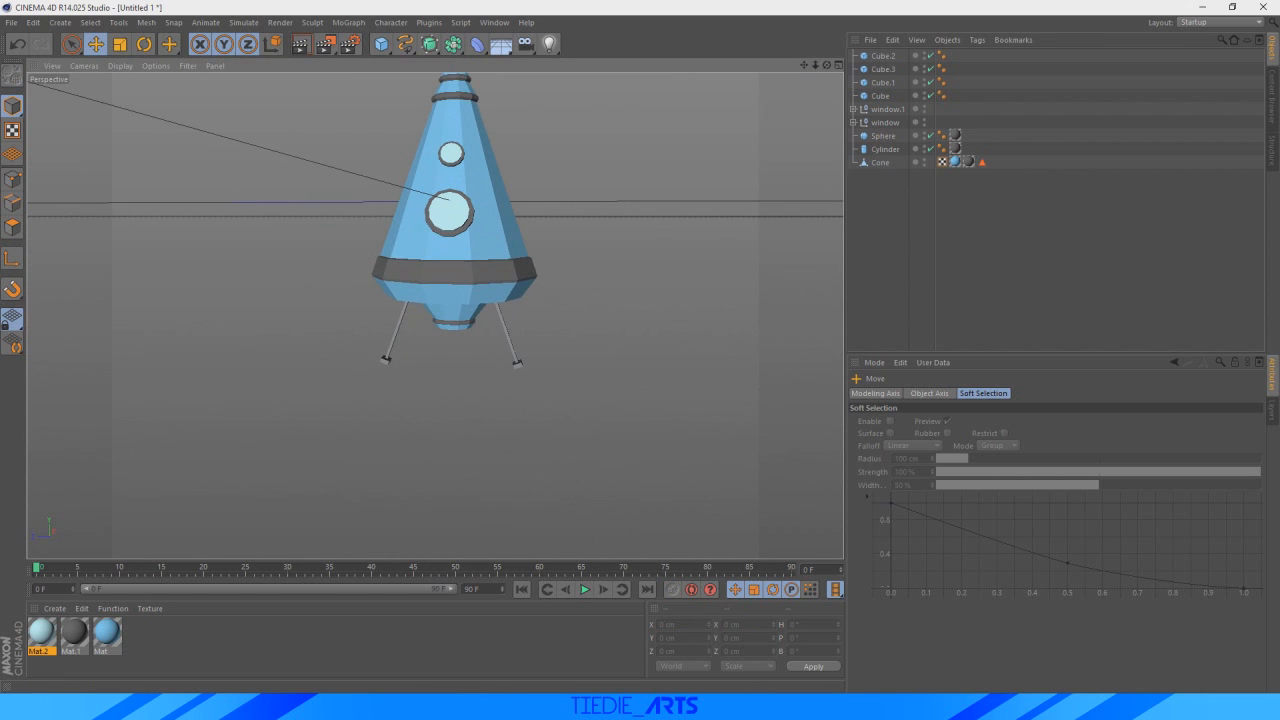
- Switch to the space-age.png reference in Photos and compare it with the whole rocket model in Cinema 4D
key(alt+Tab)
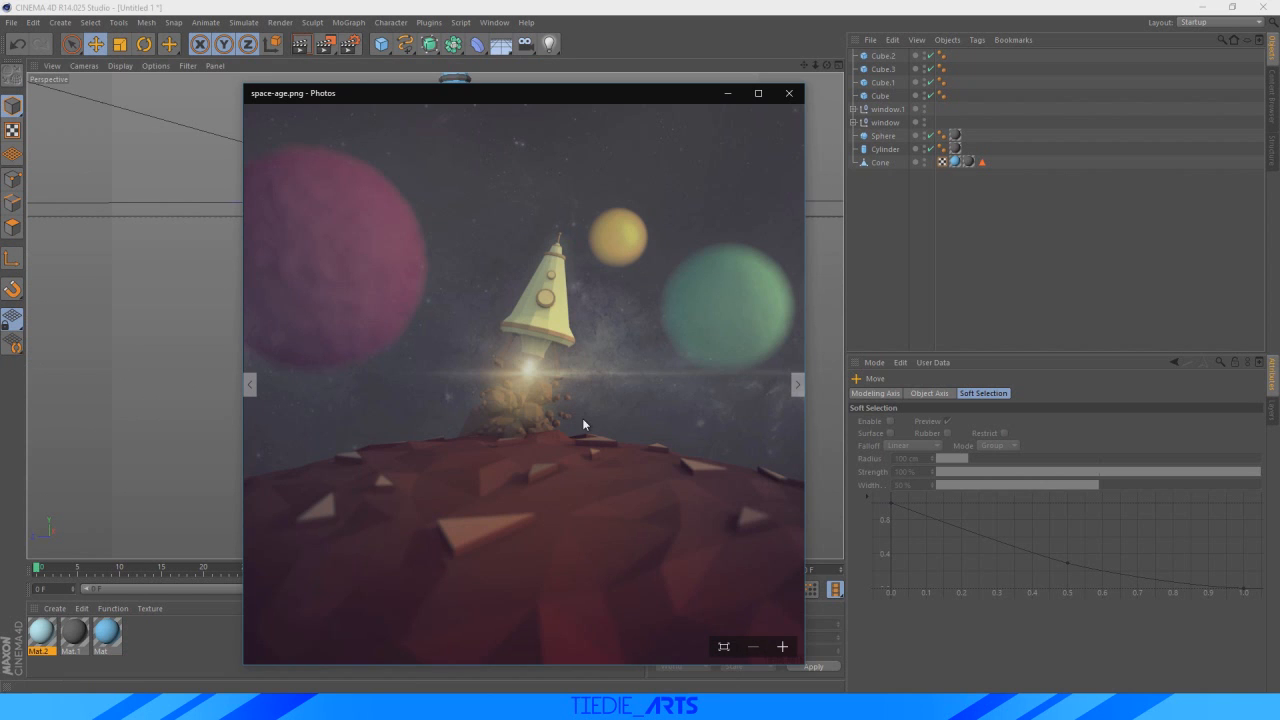
click(727, 93)
mouse_move(826, 64)
mouse_down()
mouse_move(795, 65)
mouse_move(820, 88)
mouse_up()
- Group all the rocket's objects under one null and rename it "space ship"
click(876, 162)
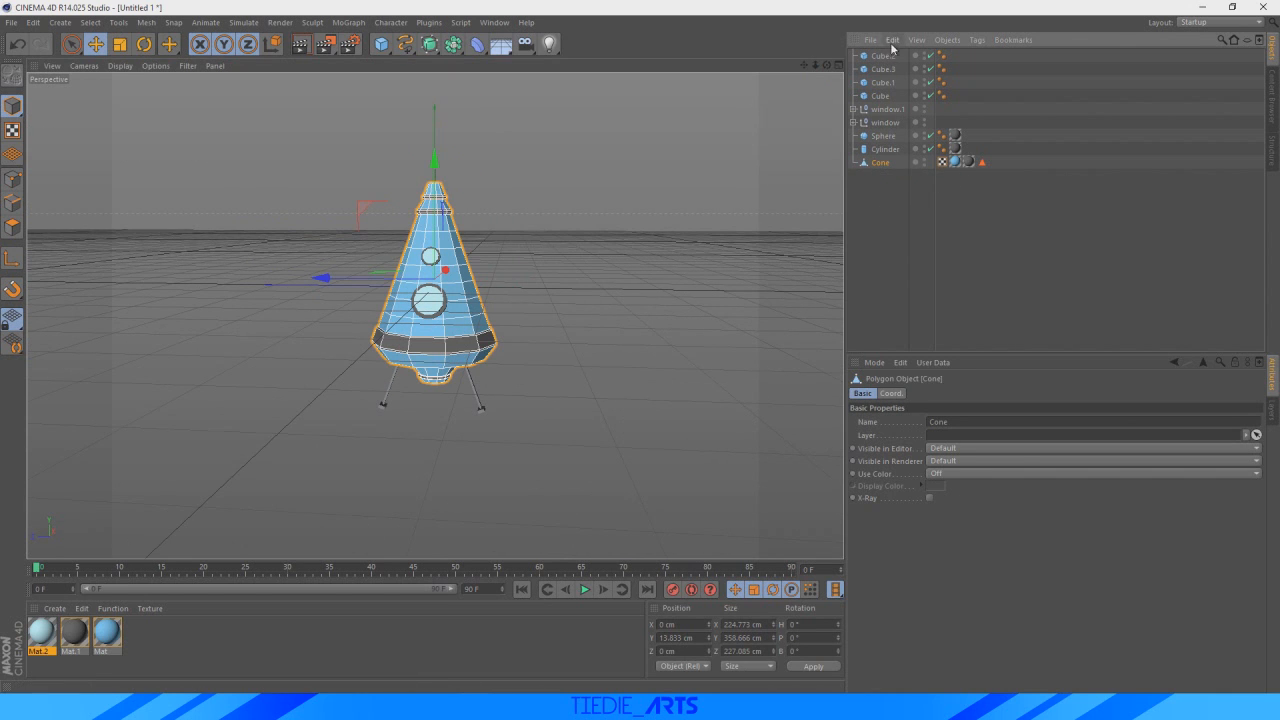
shift+click(883, 56)
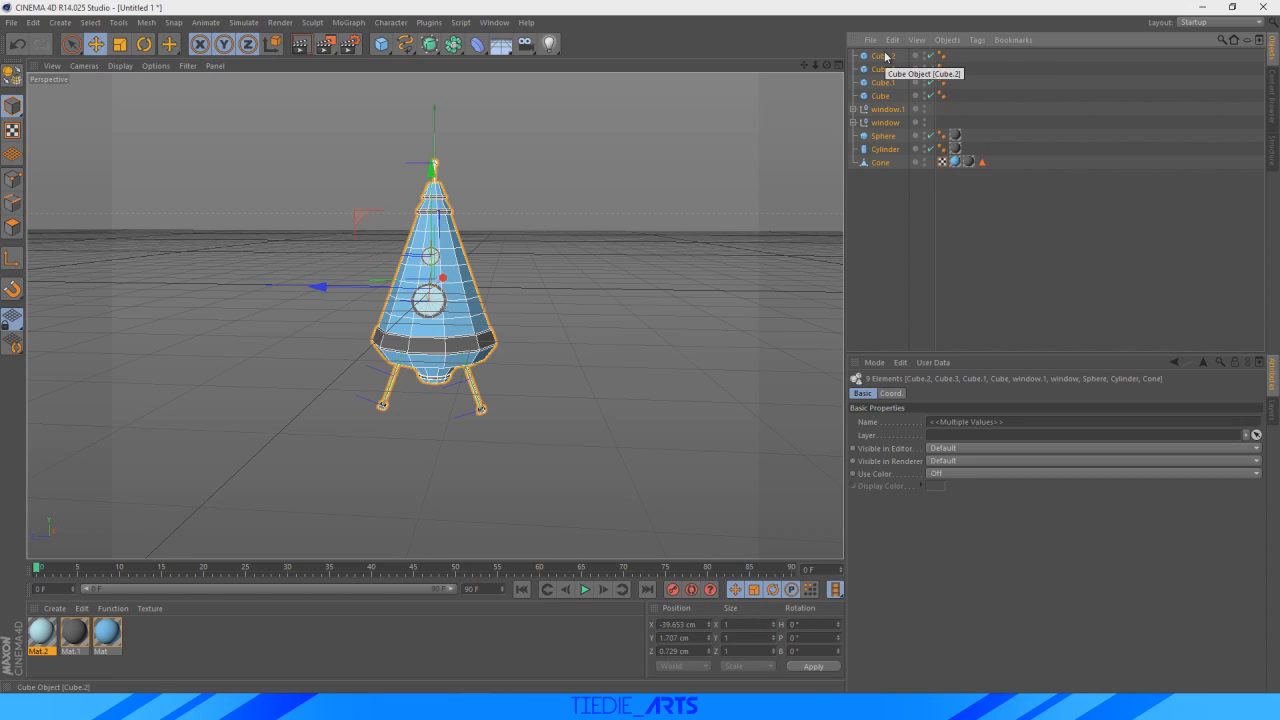
key(alt+g)
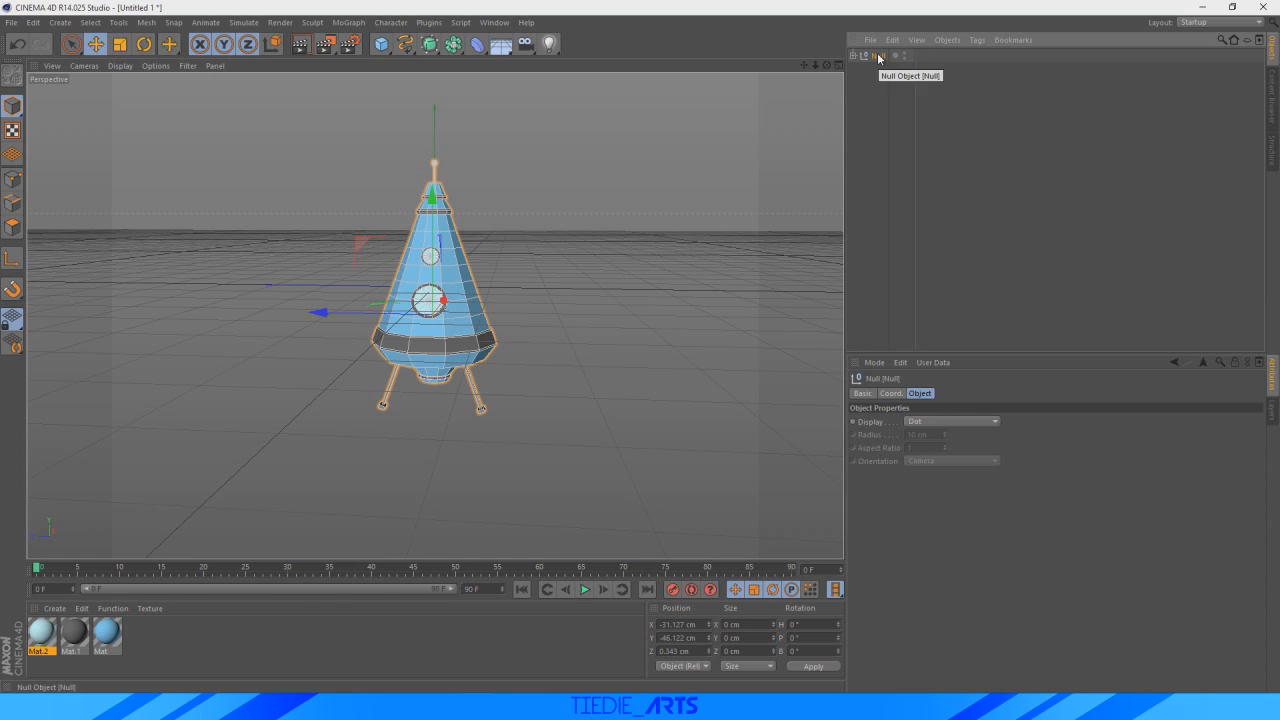
double_click(878, 56)
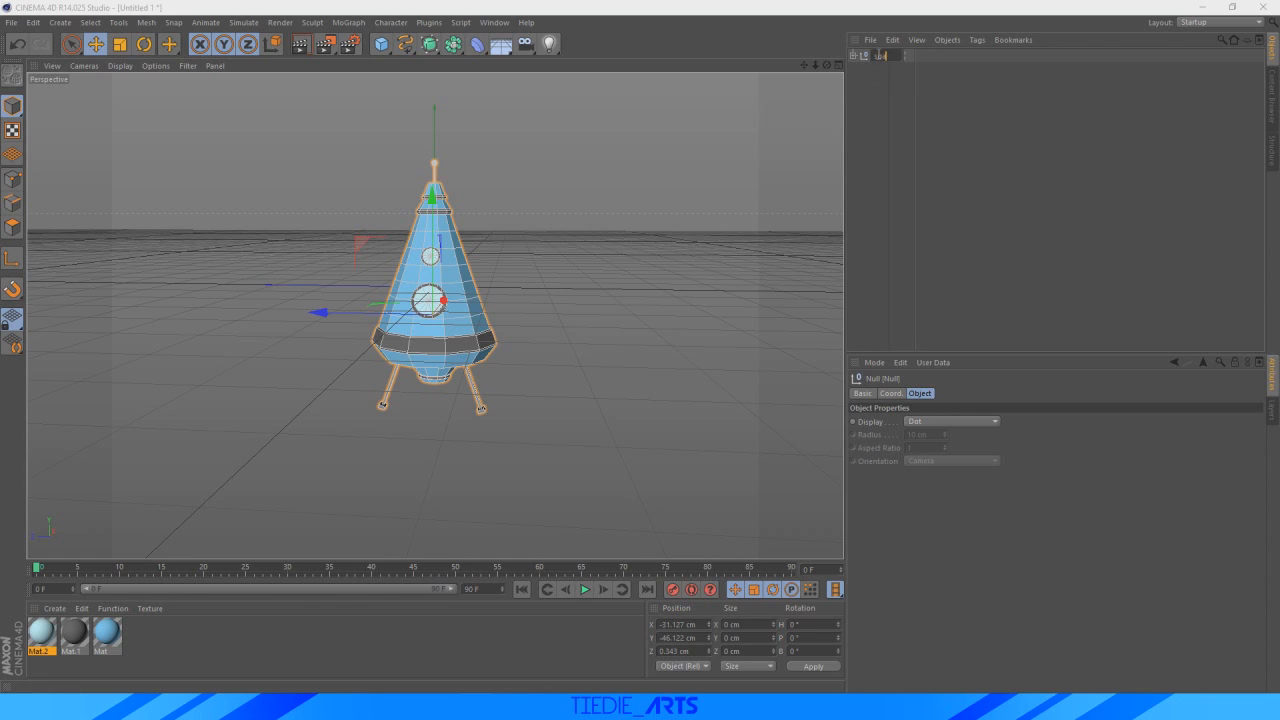
key(Return)
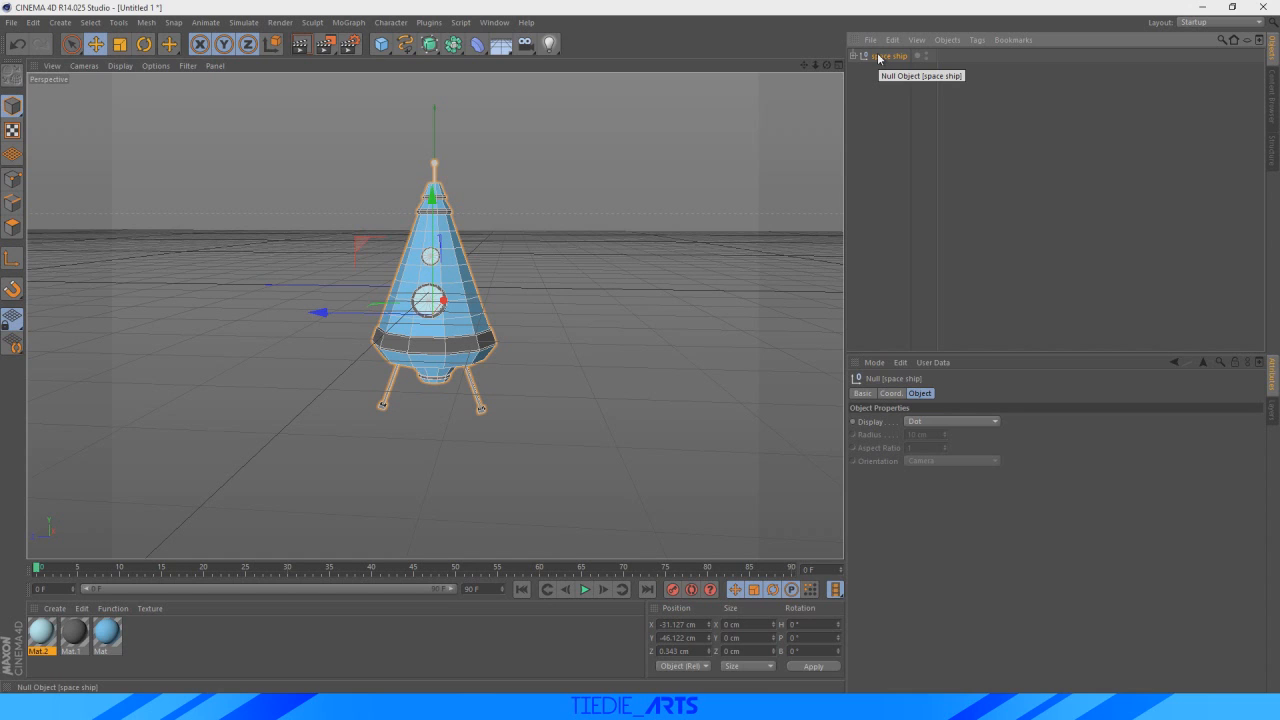
- Deselect the group and render a preview of the finished spaceship in the viewport
click(880, 100)
click(299, 44)
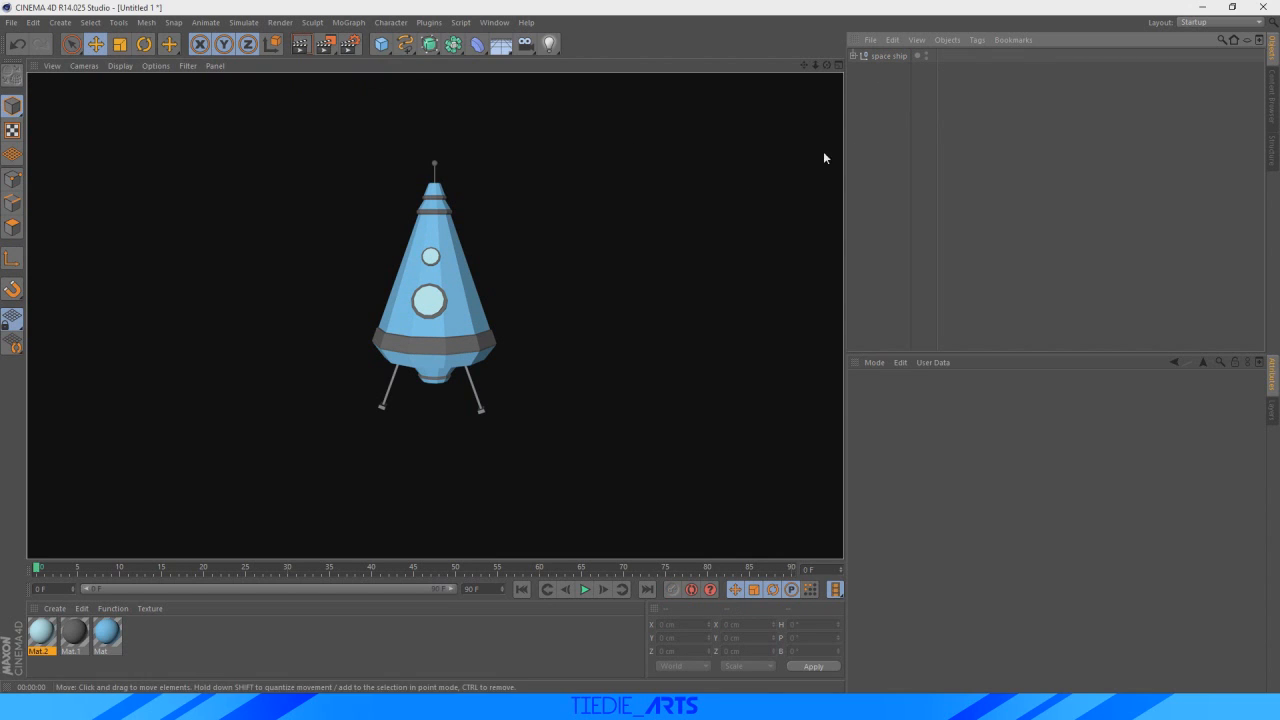
- Switch to the space-age.png reference in Photos to study the planet scene, and return to Cinema 4D
click(878, 129)
drag(825, 67, 817, 203)
key(alt+Tab)
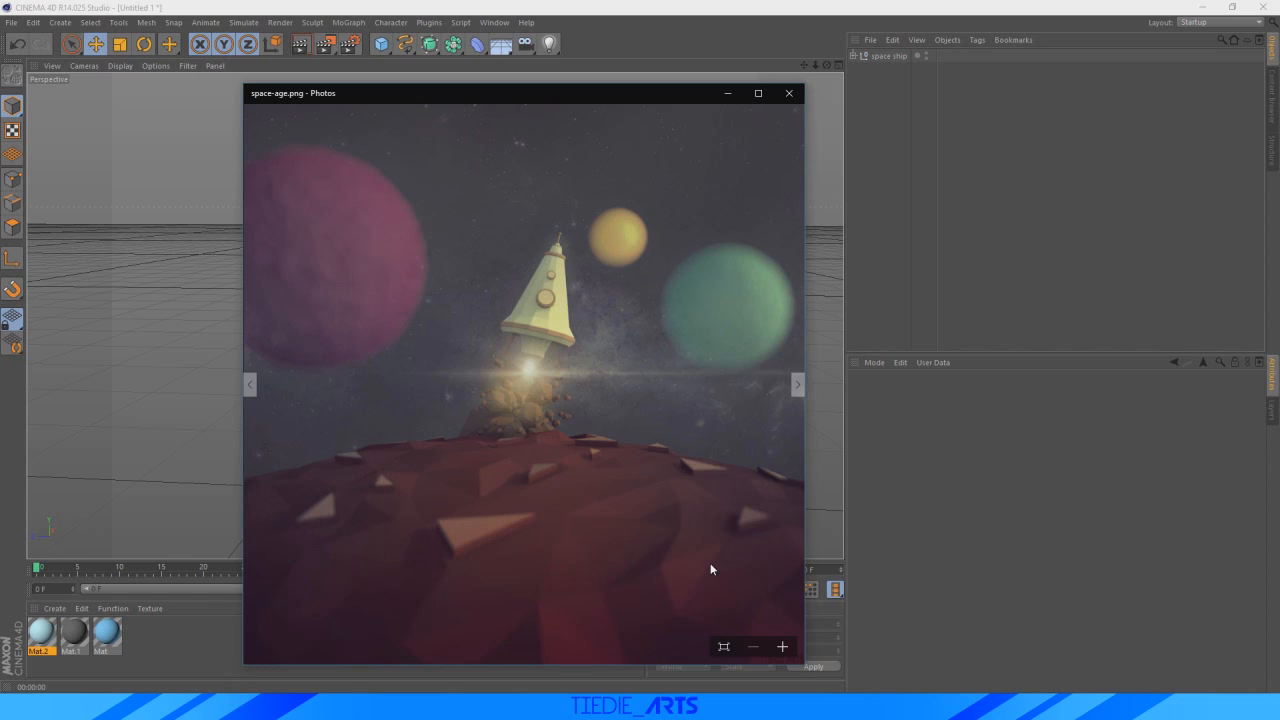
click(1015, 212)
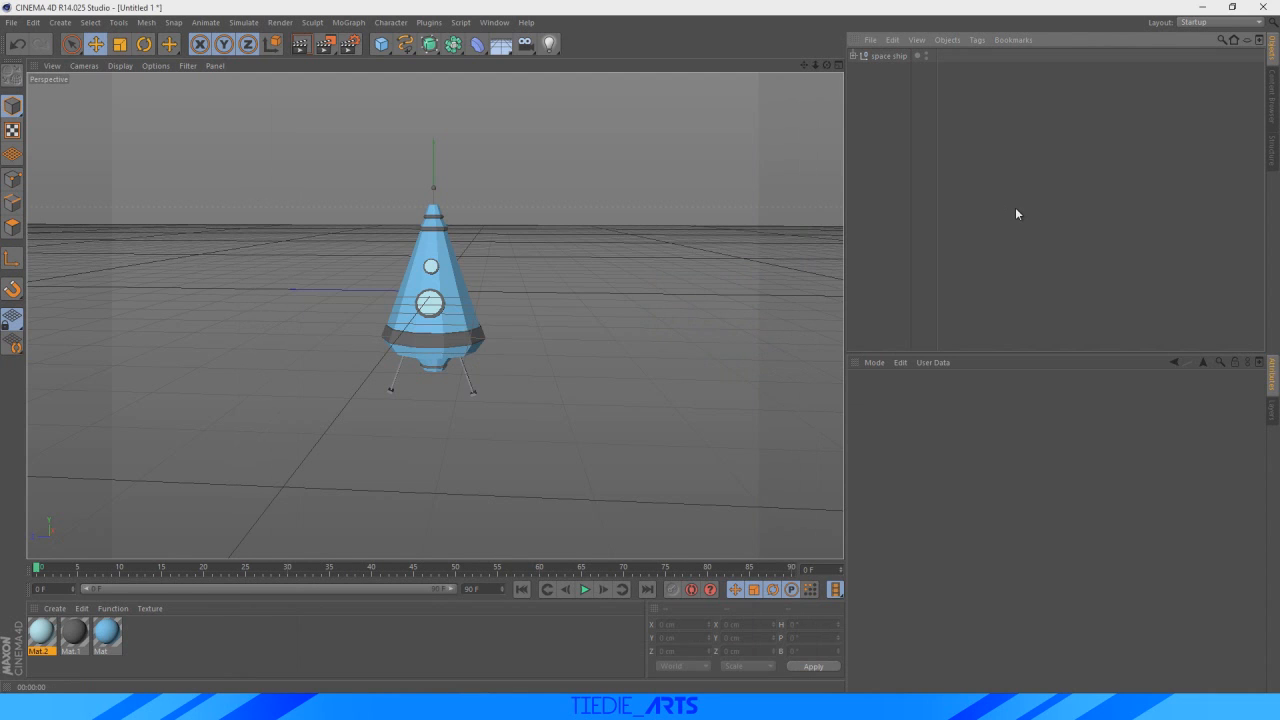
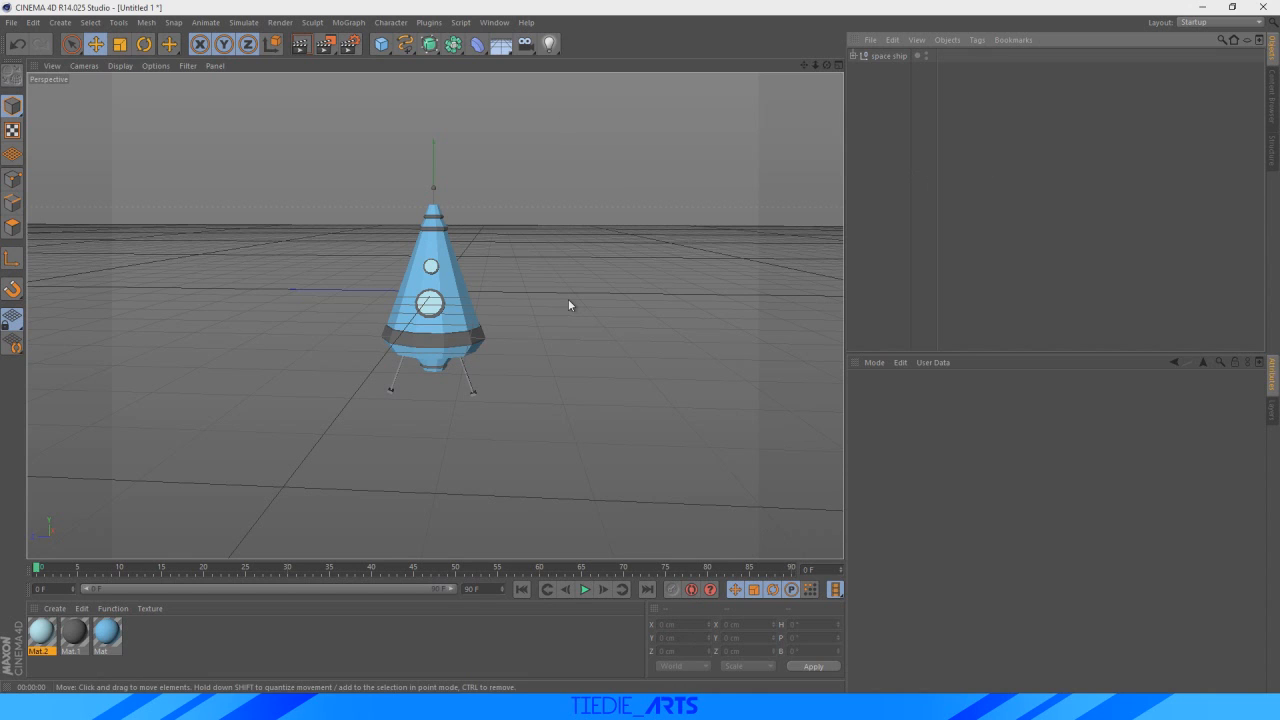
- Add a sphere for the planet and scale it up uniformly to about 5063 cm across
click(381, 44)
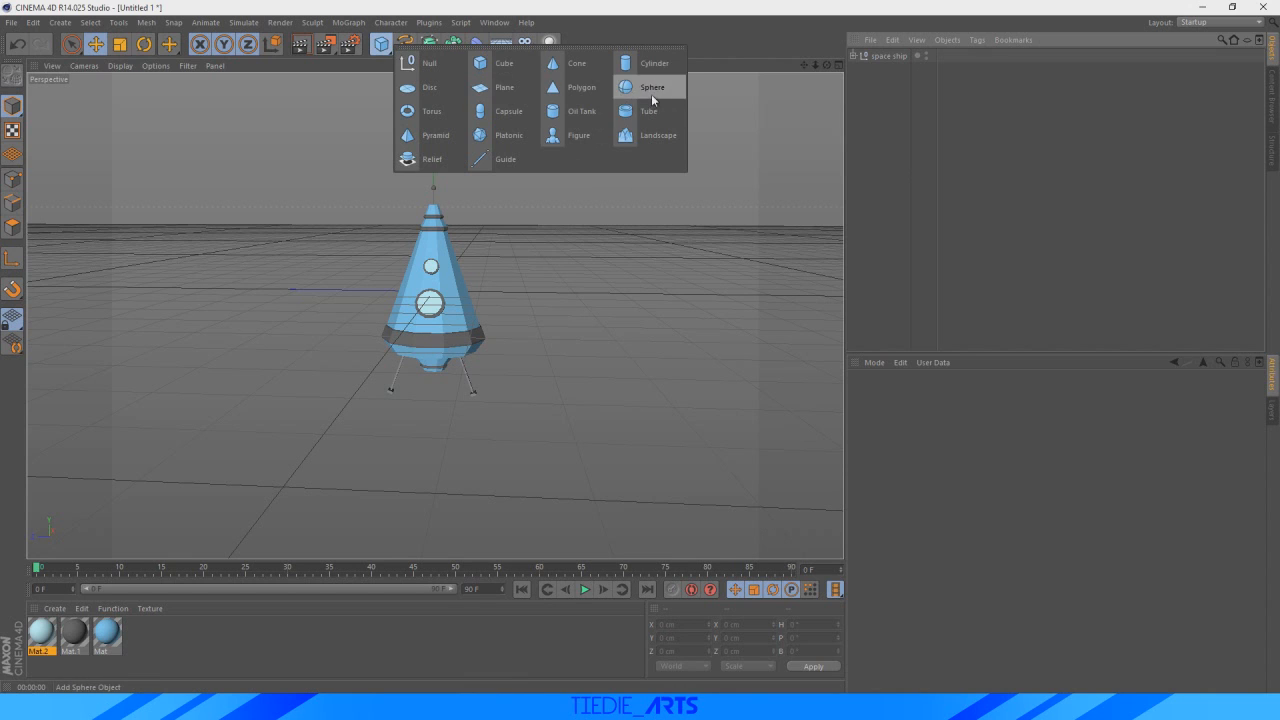
click(651, 94)
scroll(582, 253, down, 3)
mouse_move(814, 66)
mouse_down()
mouse_move(786, 66)
mouse_move(811, 66)
mouse_up()
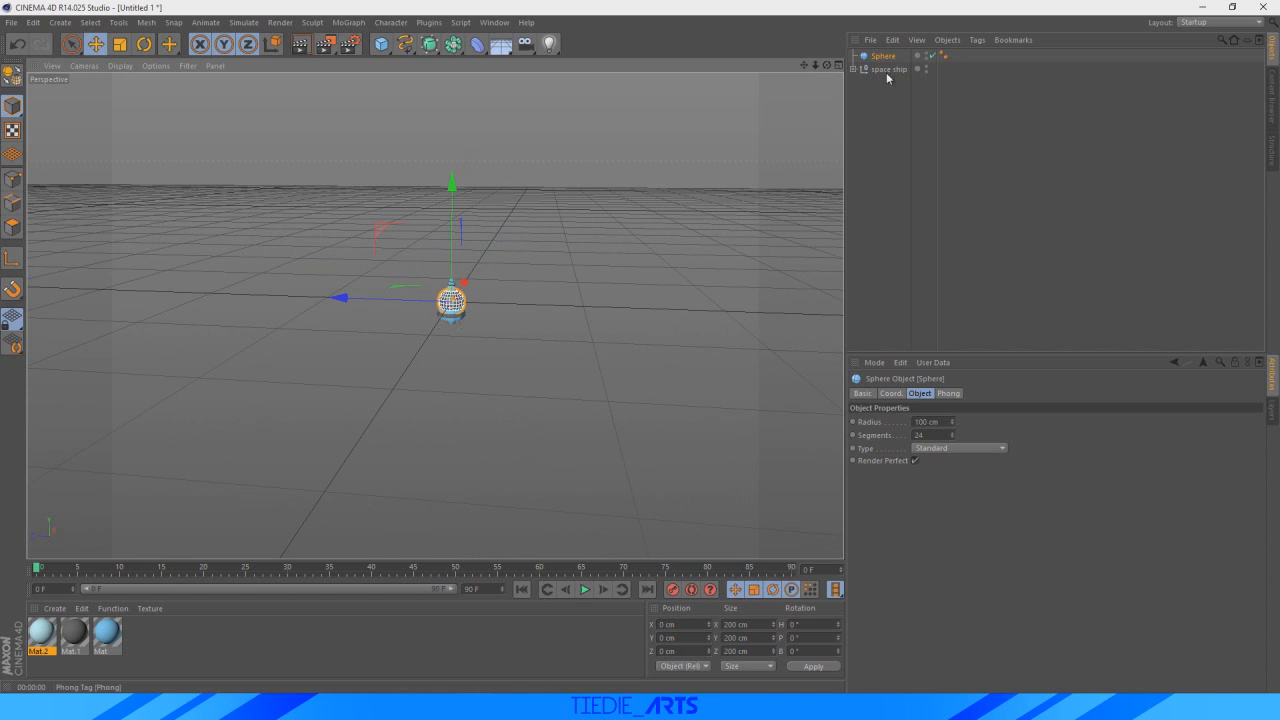
click(120, 44)
drag(334, 298, 252, 298)
- Move the sphere down along Y beneath the rocket's feet, to about -2771 cm
key(e)
drag(451, 180, 475, 520)
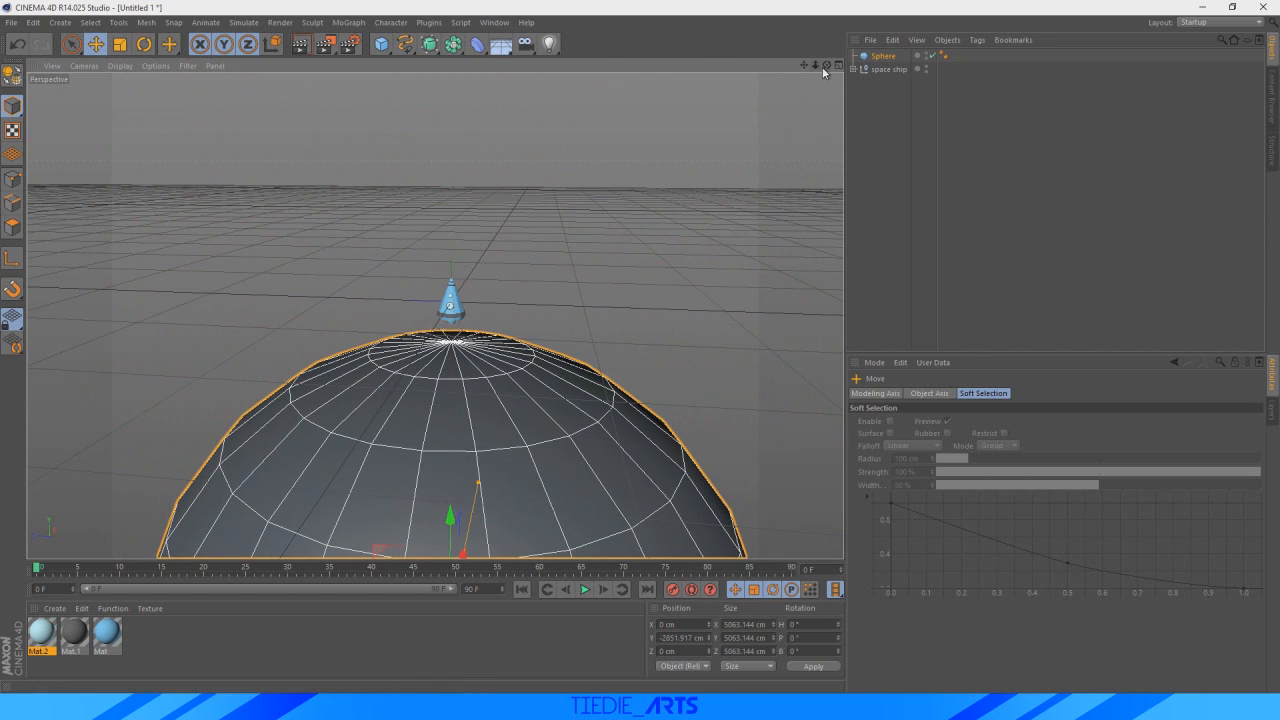
drag(826, 65, 826, 95)
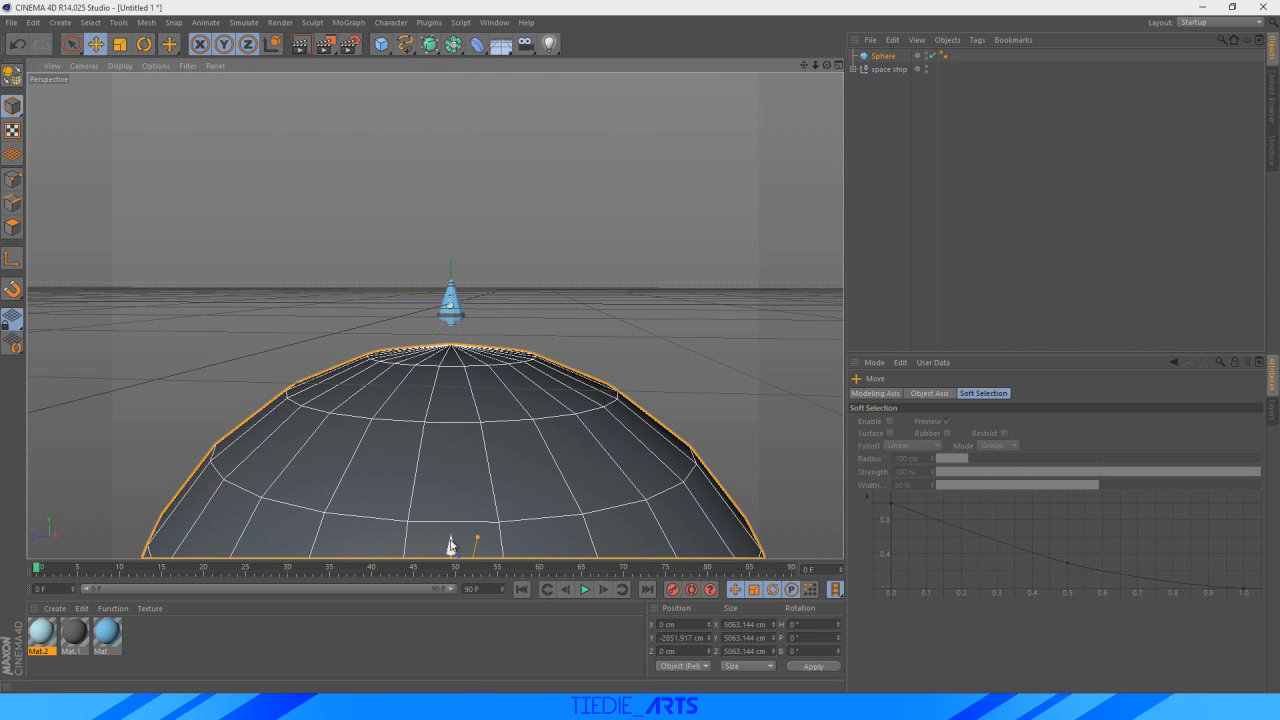
drag(449, 540, 450, 535)
alt+right_drag(400, 391, 610, 245)
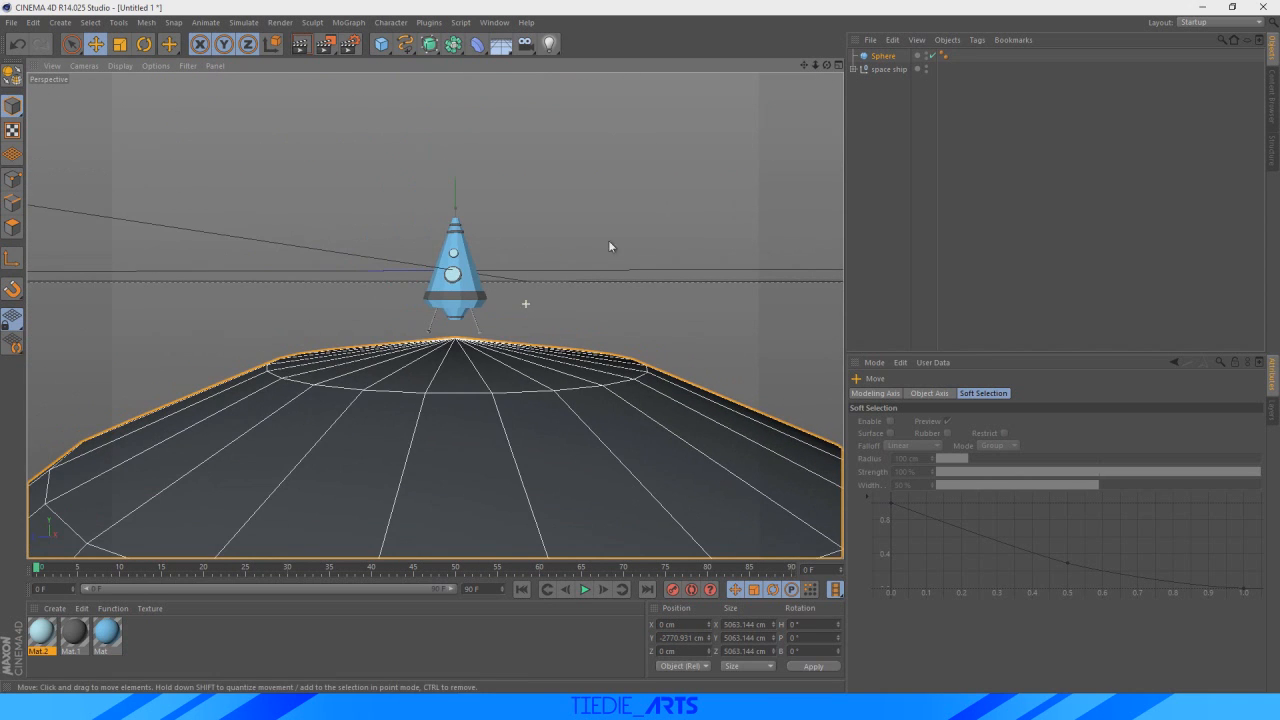
- Remove the sphere's Phong tag and set its type to Octahedron with 100 segments
click(943, 56)
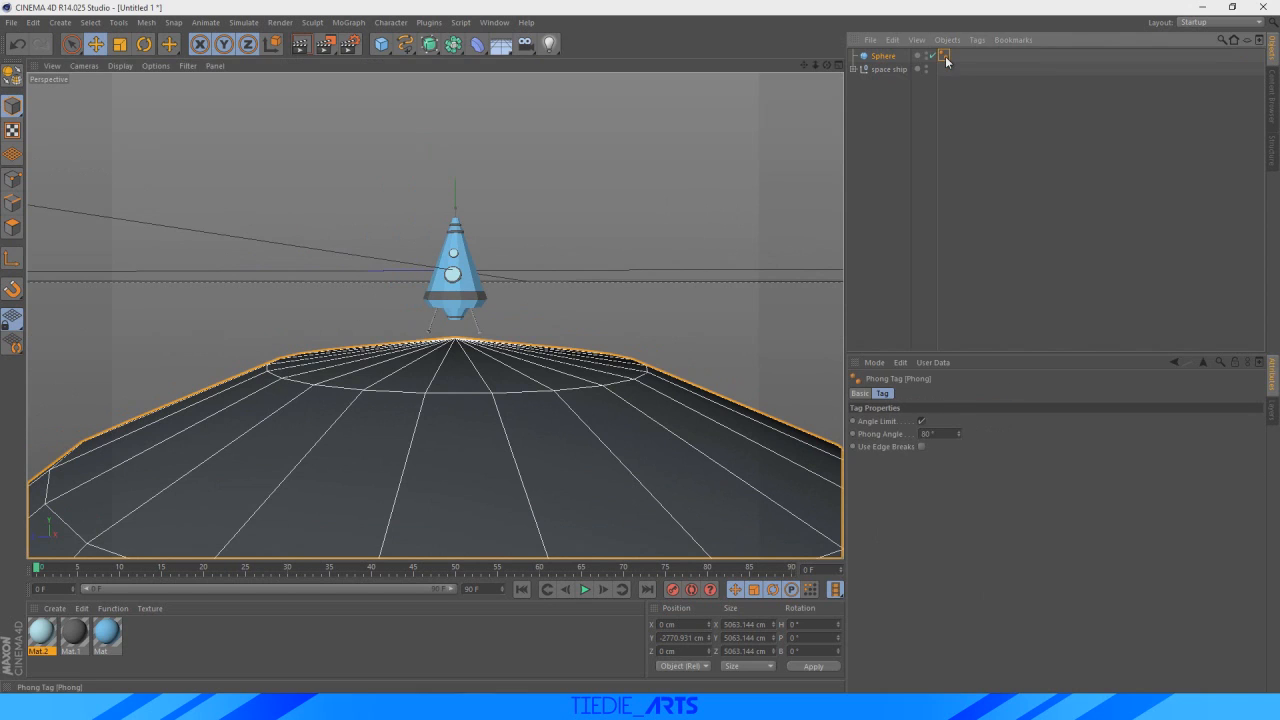
click(884, 57)
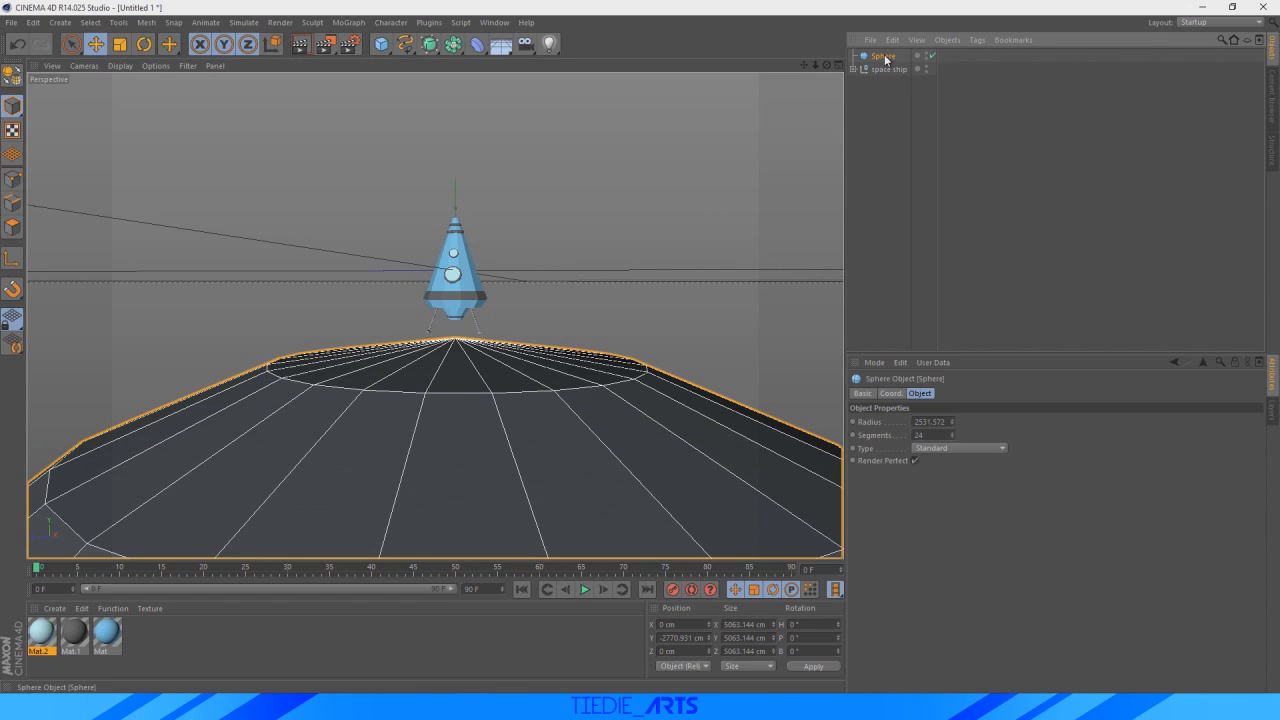
click(953, 449)
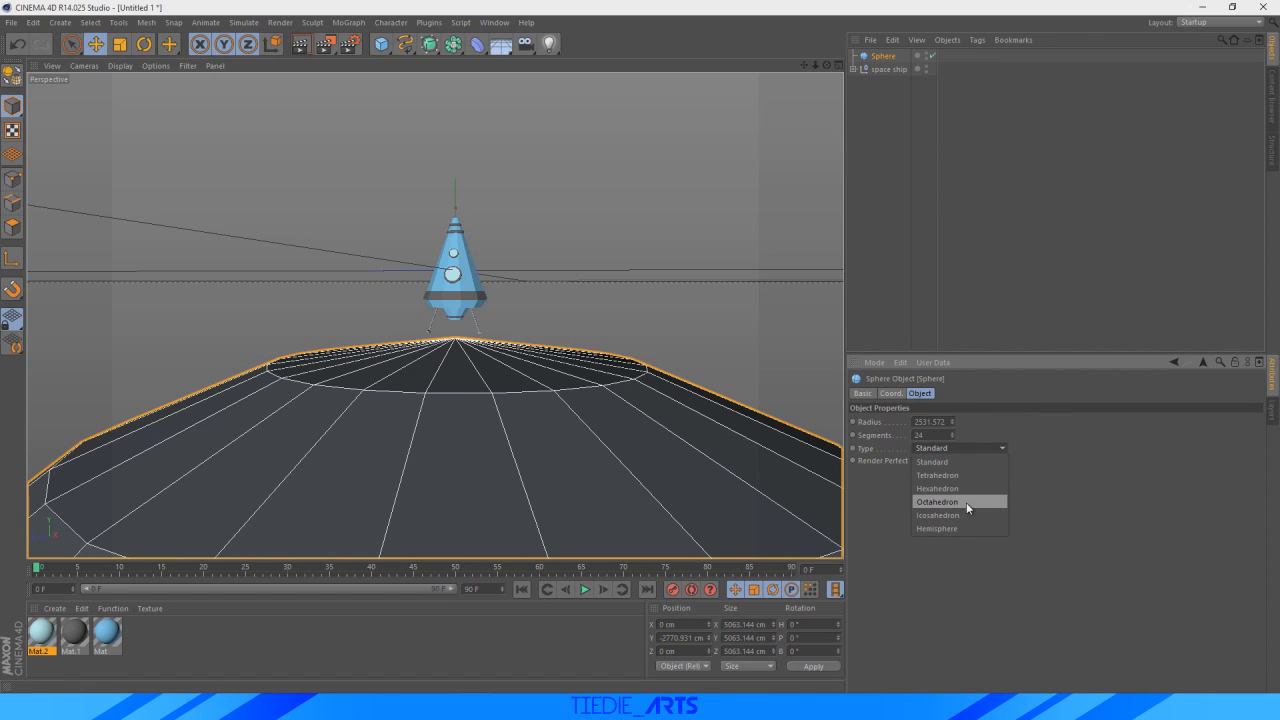
click(966, 503)
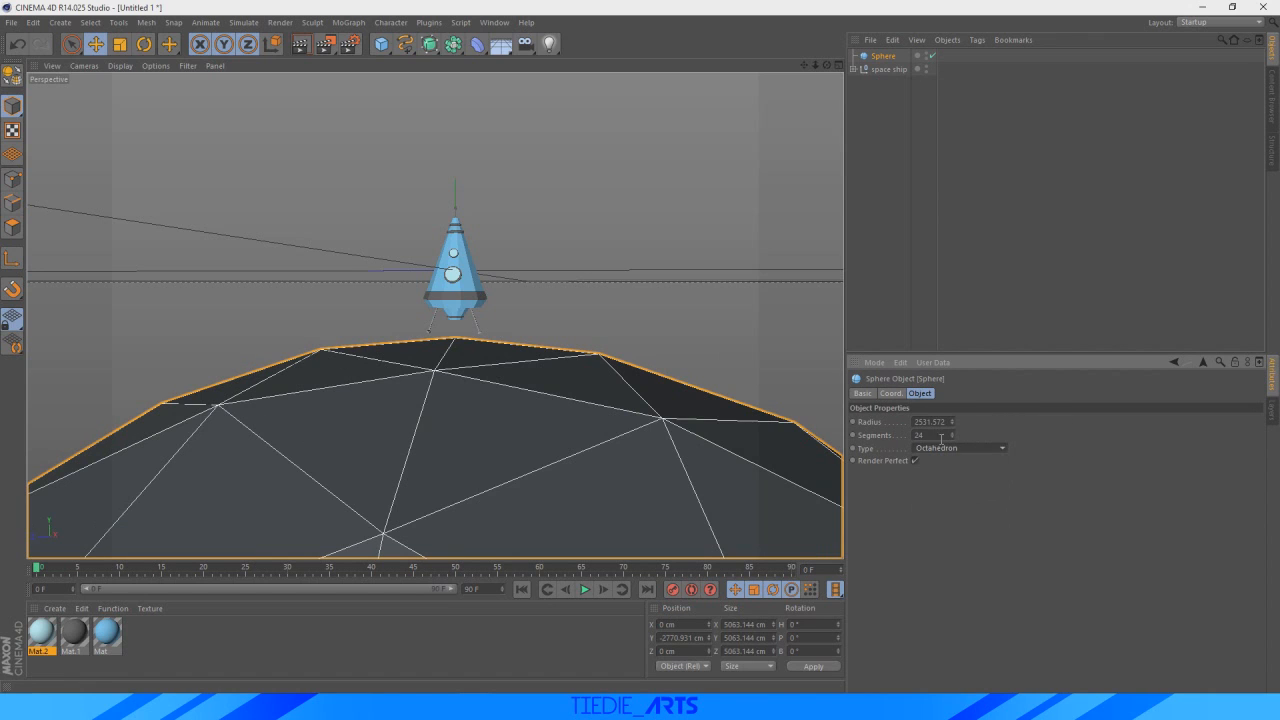
drag(953, 436, 964, 367)
drag(953, 438, 952, 437)
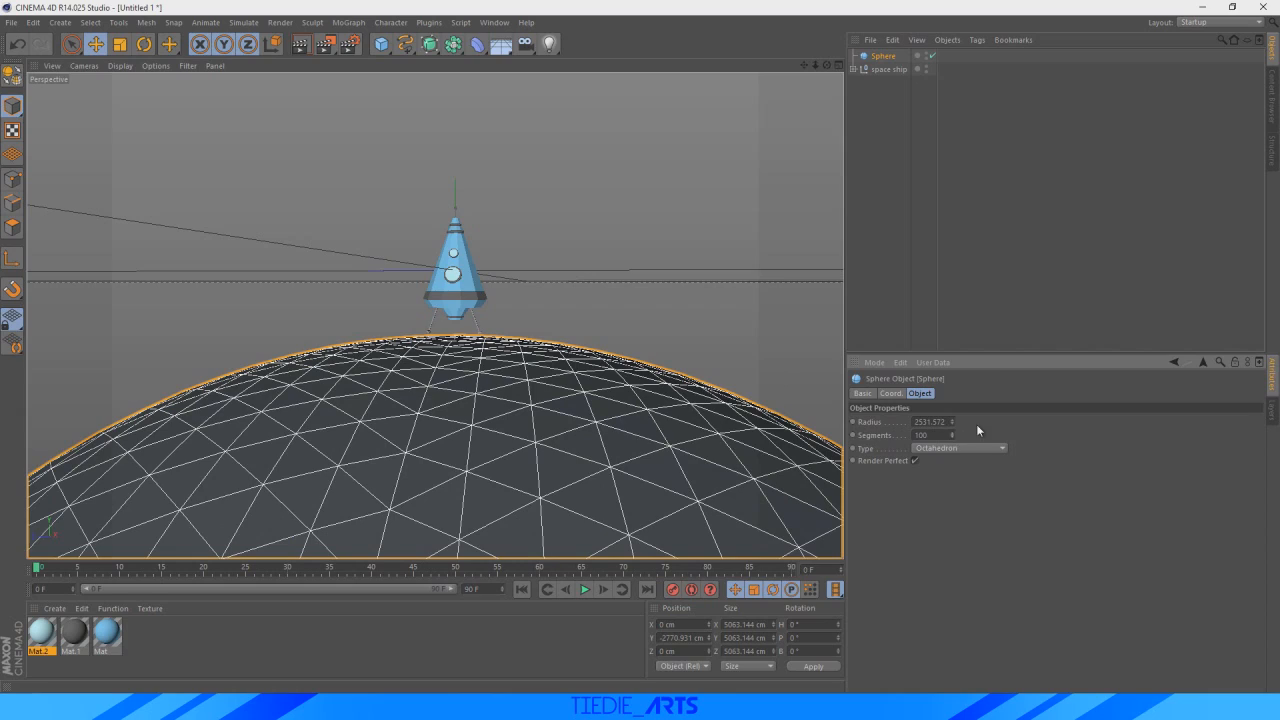
- Frame the rocket standing on the planet, add a camera from this view, and deselect it
drag(826, 65, 796, 67)
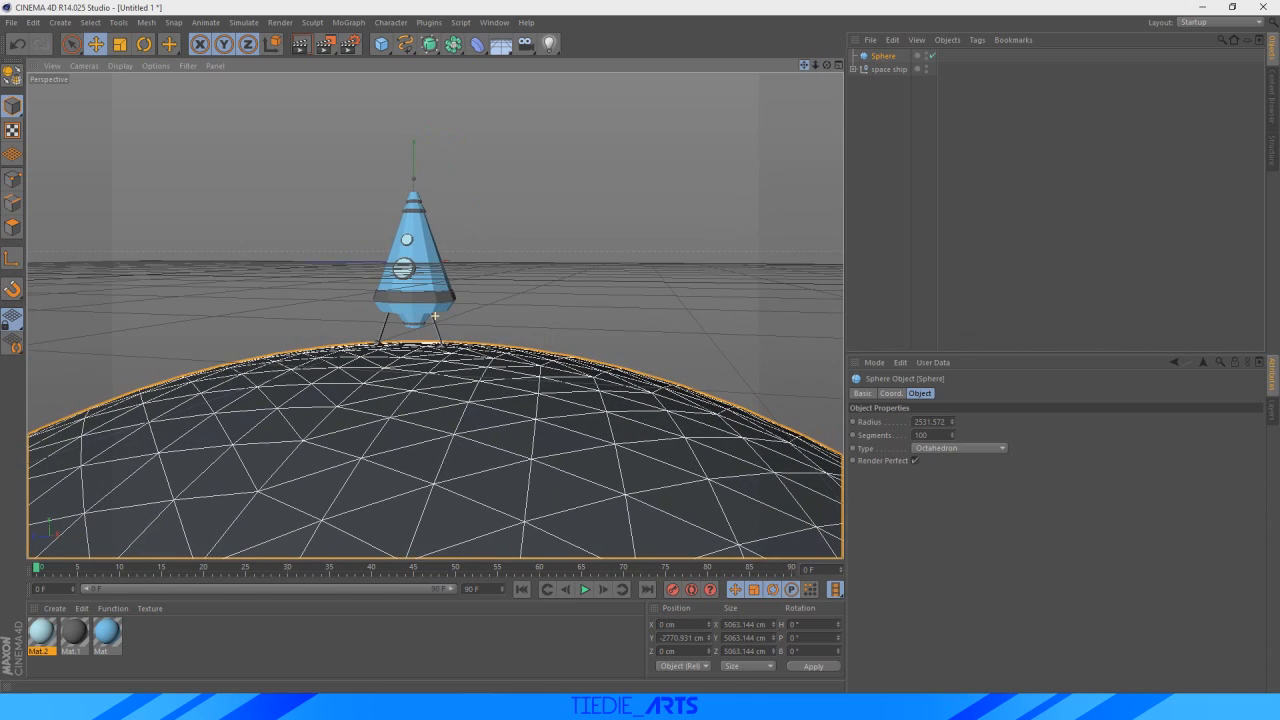
click(525, 44)
click(879, 114)
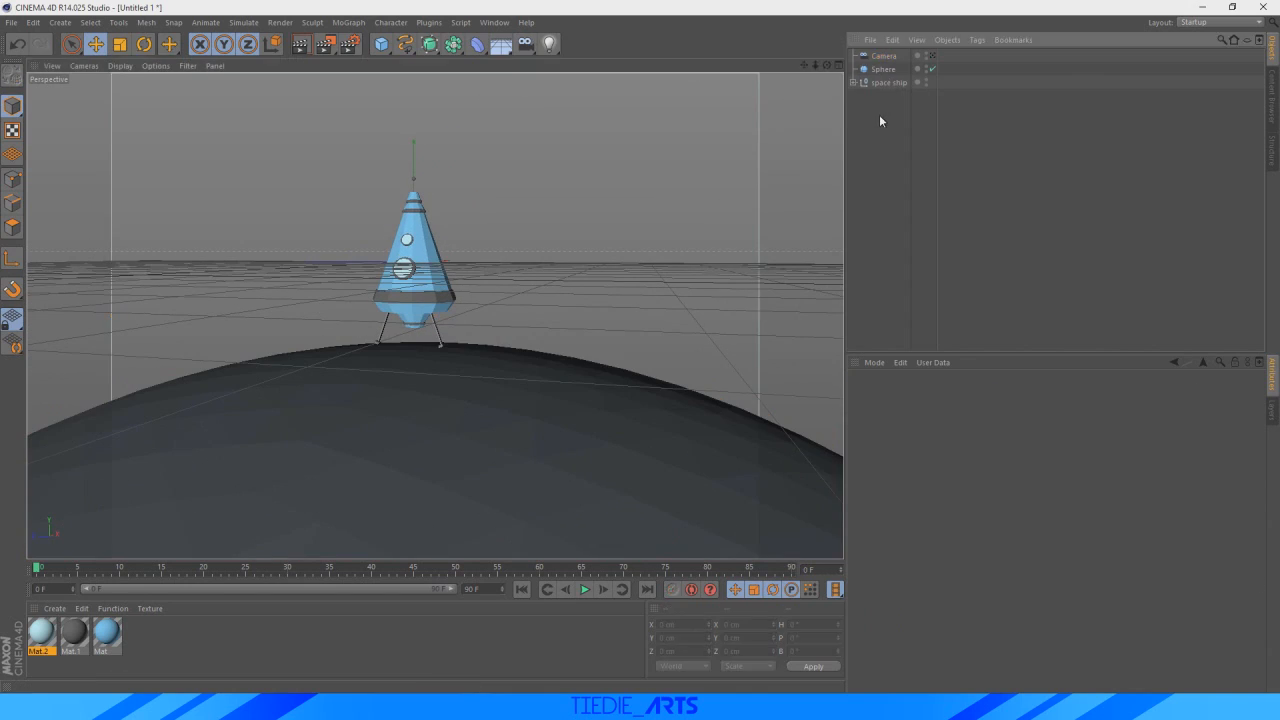
- Check the planet's surface and colour in the space-age.png reference in Photos, and return to Cinema 4D with the sphere selected
click(883, 69)
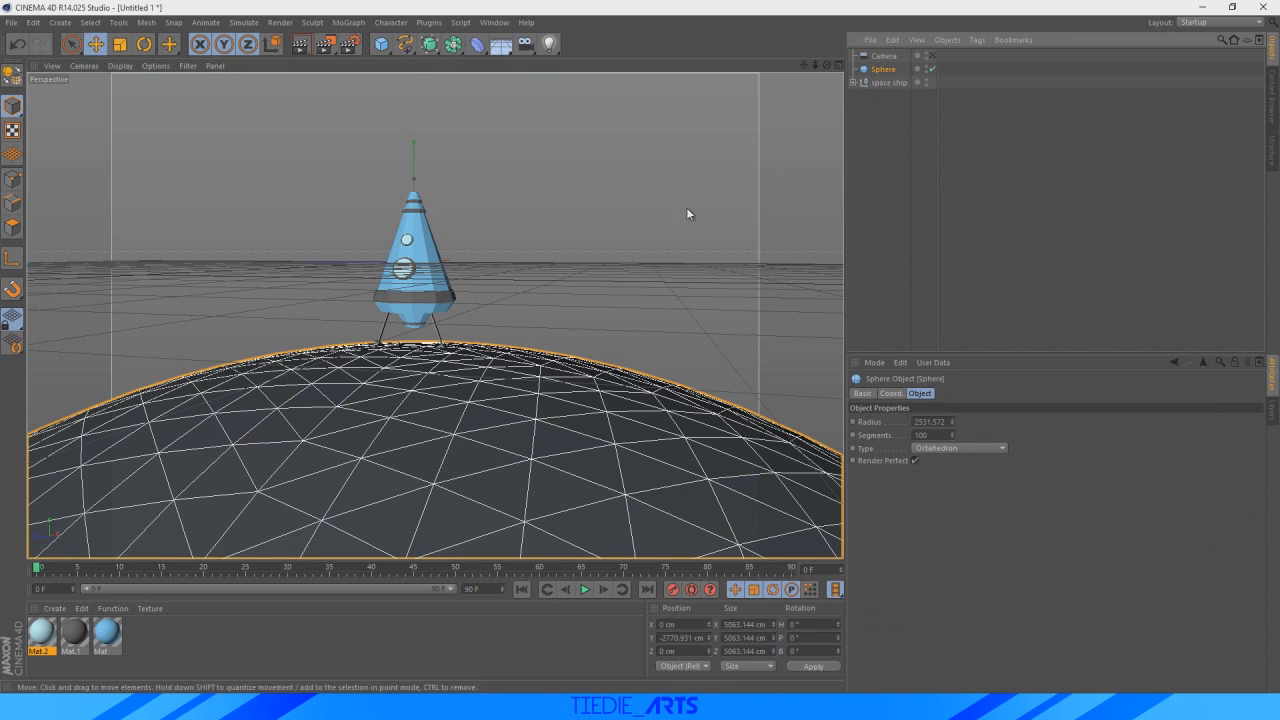
click(96, 44)
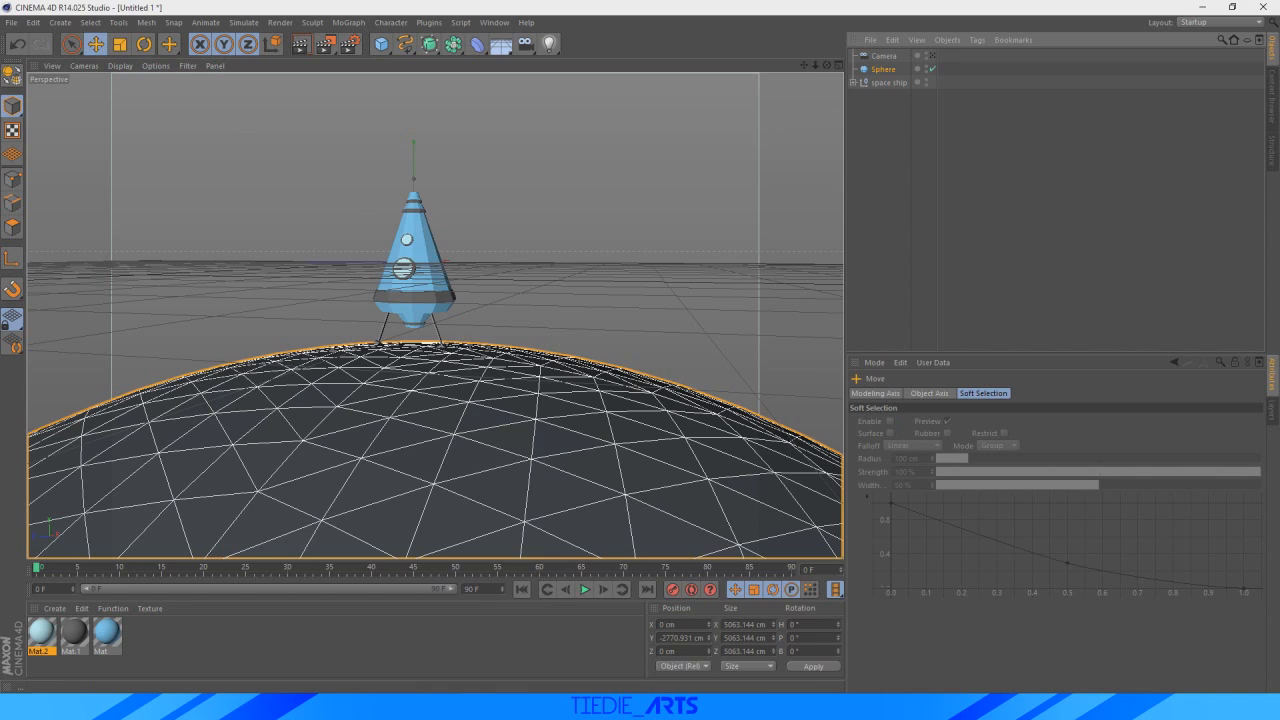
click(628, 705)
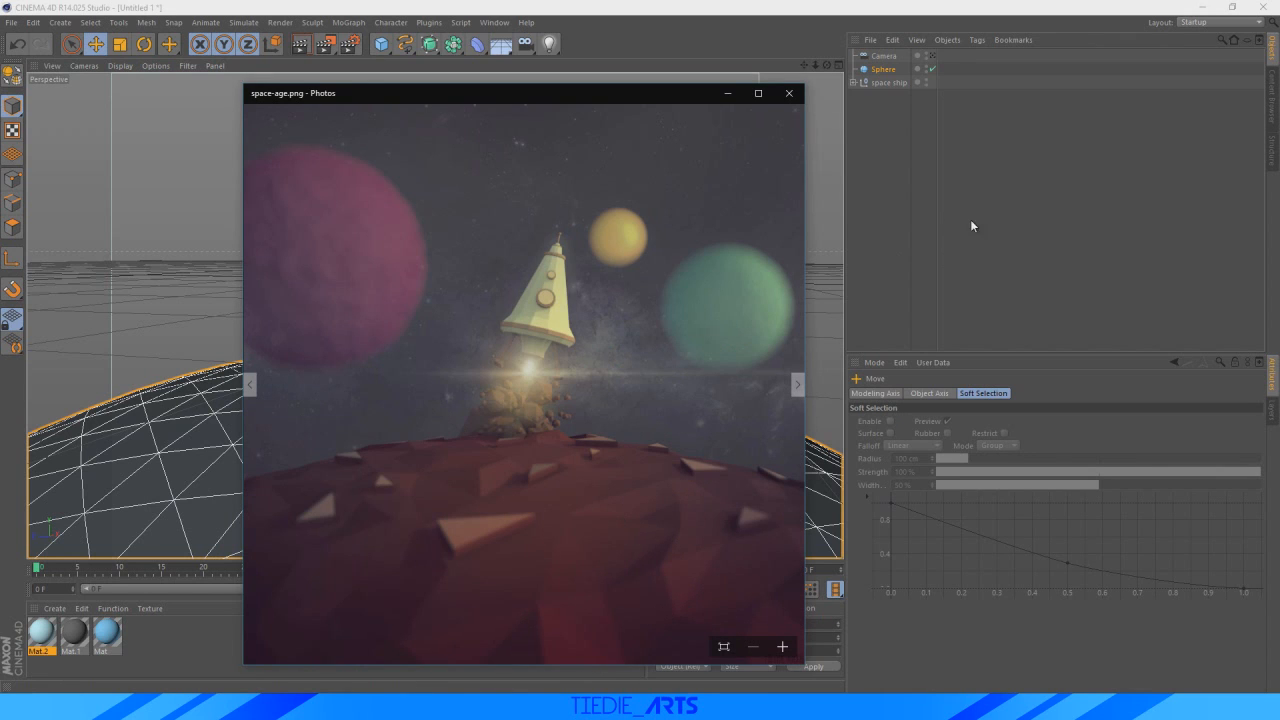
click(819, 369)
click(486, 448)
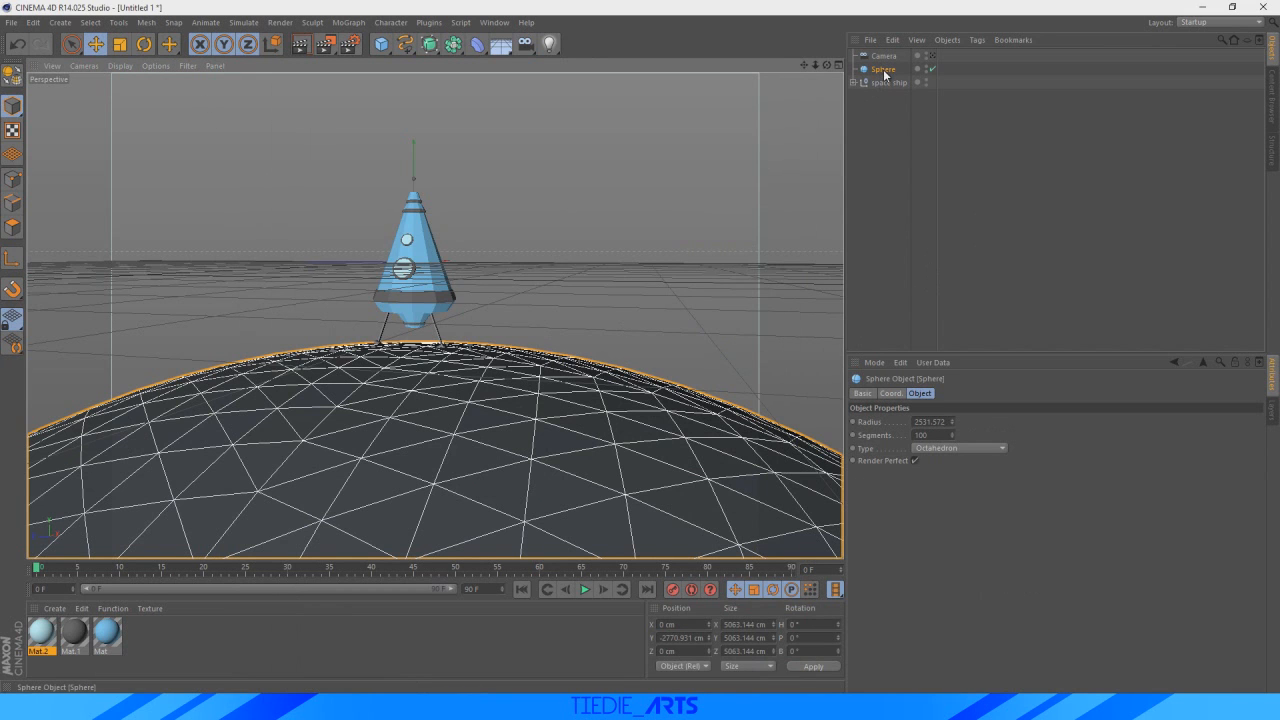
- Create a dark red material (RGB 140, 63, 63) with Specular off and apply it to the sphere
double_click(166, 649)
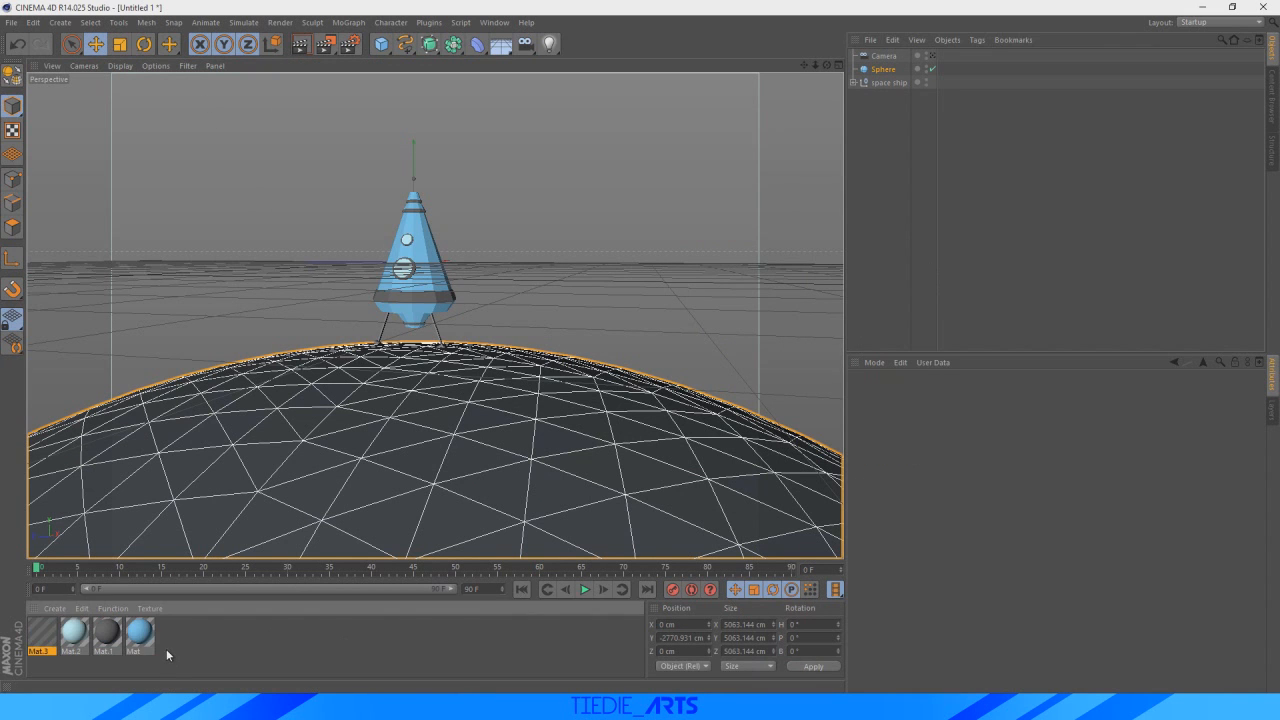
double_click(40, 633)
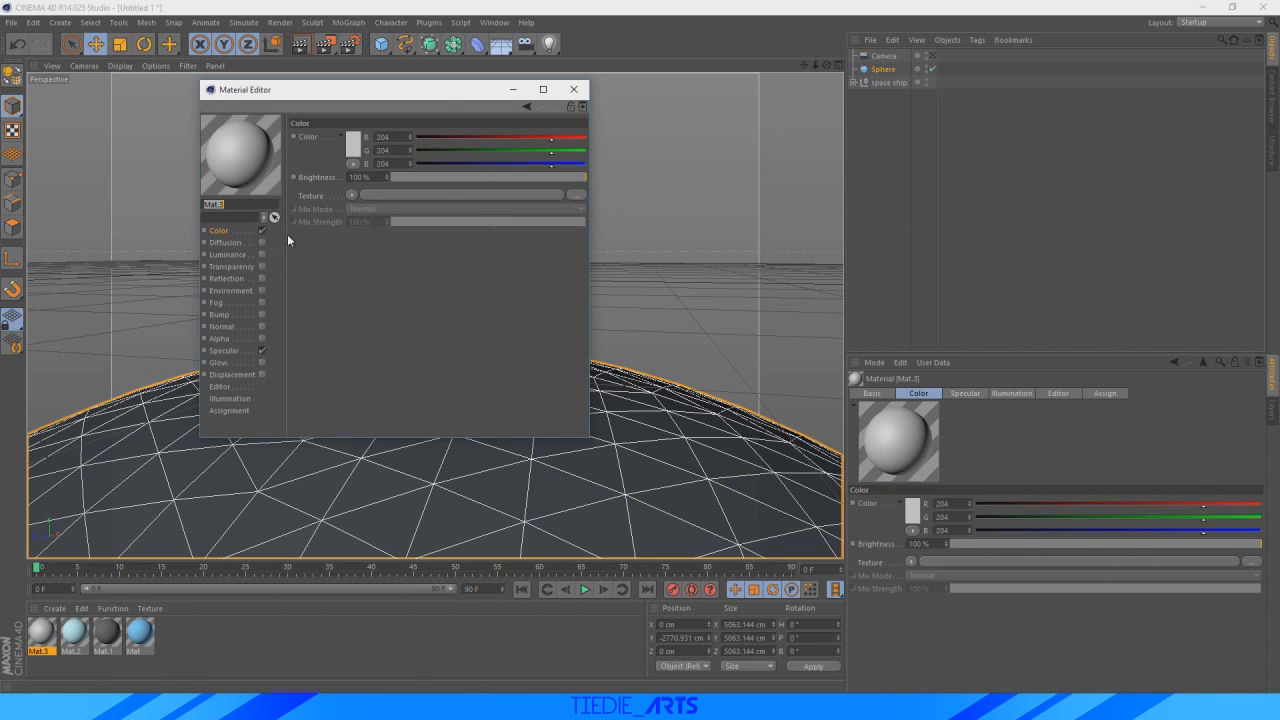
click(353, 145)
mouse_move(349, 134)
mouse_down()
mouse_move(278, 137)
mouse_move(296, 145)
mouse_move(323, 130)
mouse_up()
click(325, 209)
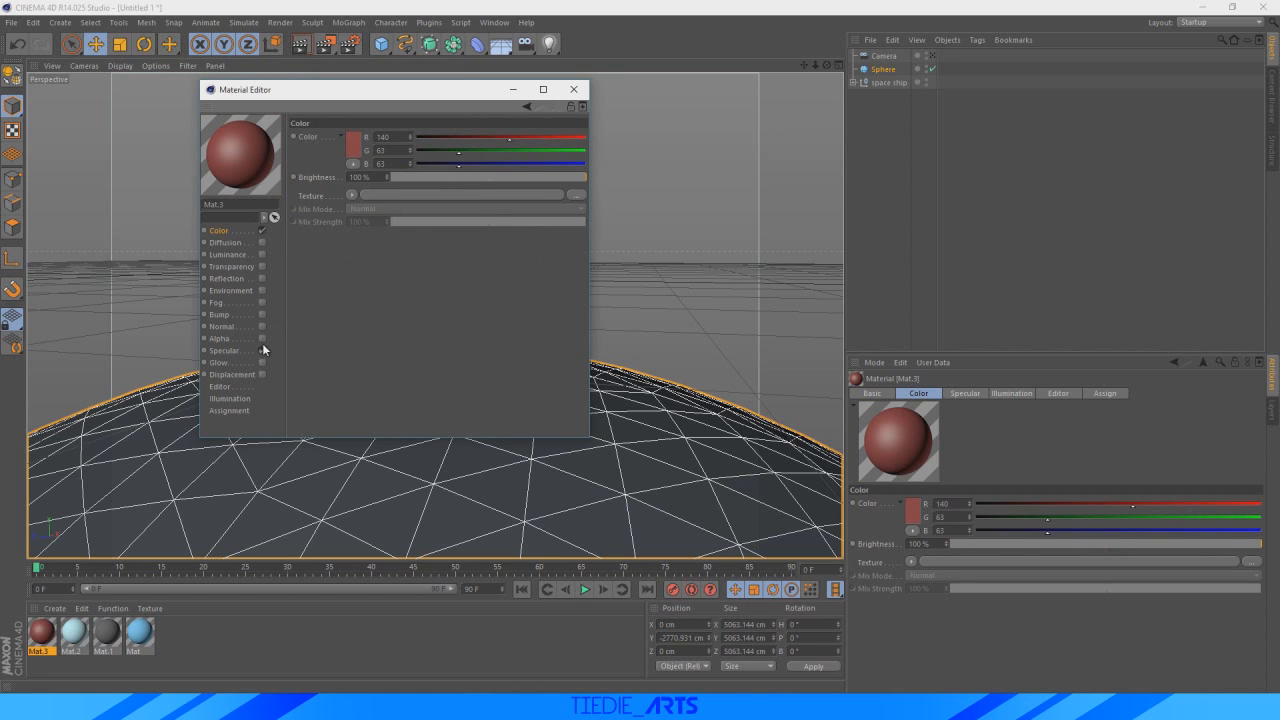
click(573, 89)
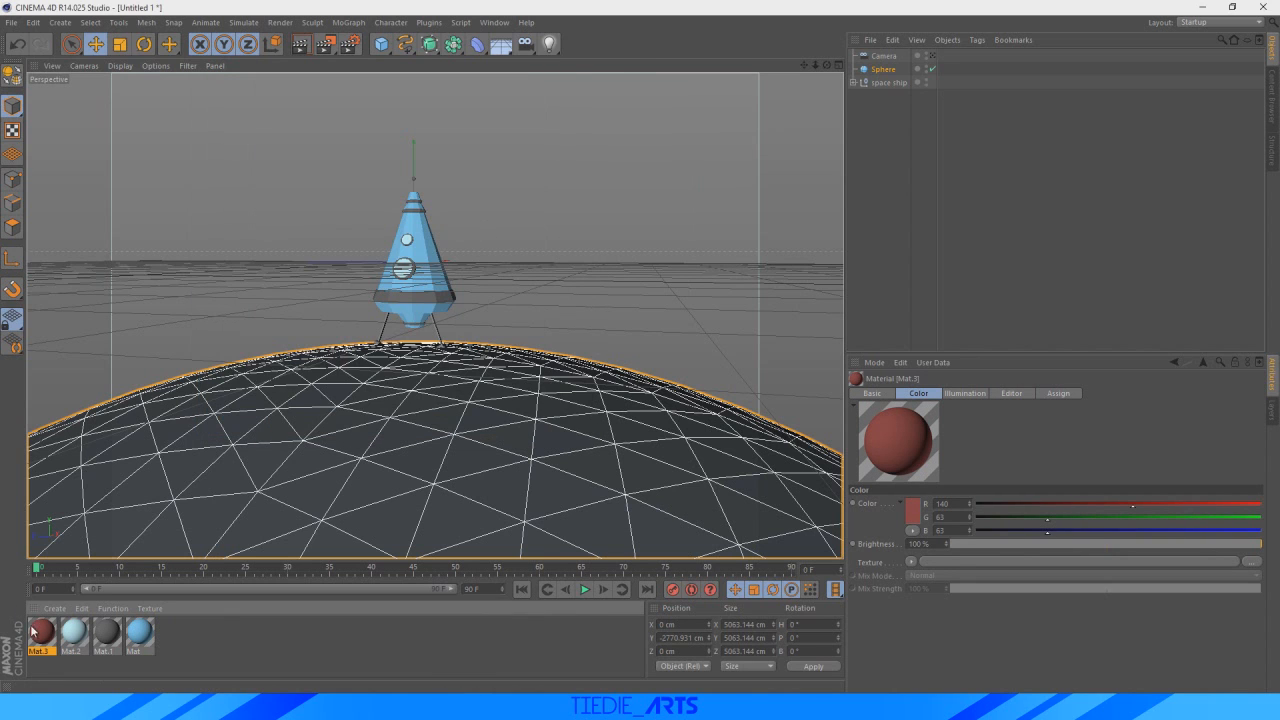
drag(62, 599, 328, 444)
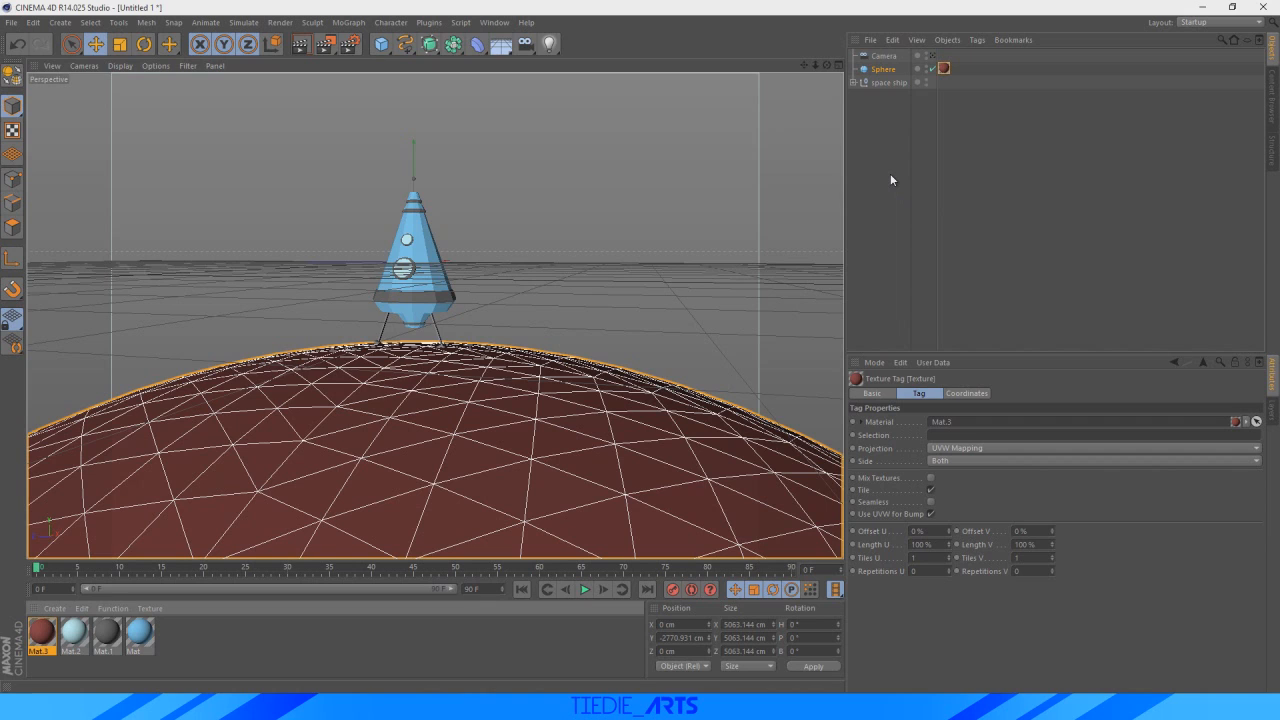
- Add a Displacer deformer and make it a child of the sphere
click(905, 70)
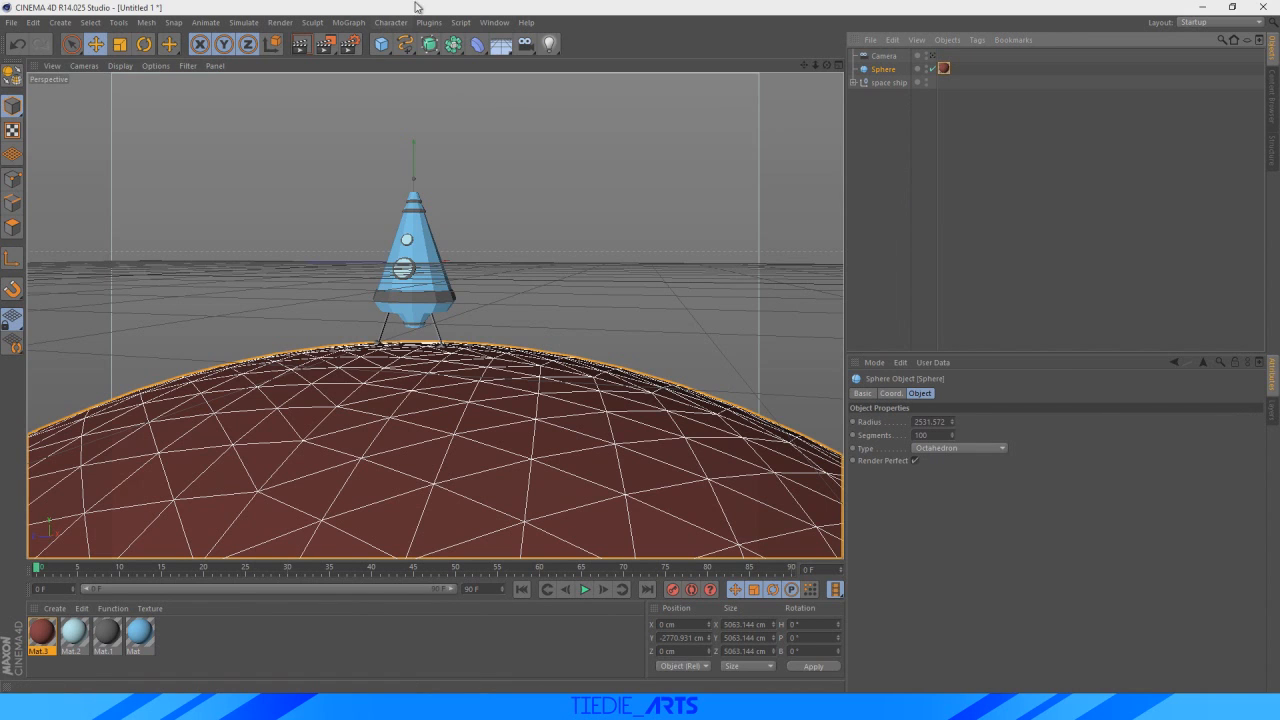
click(485, 47)
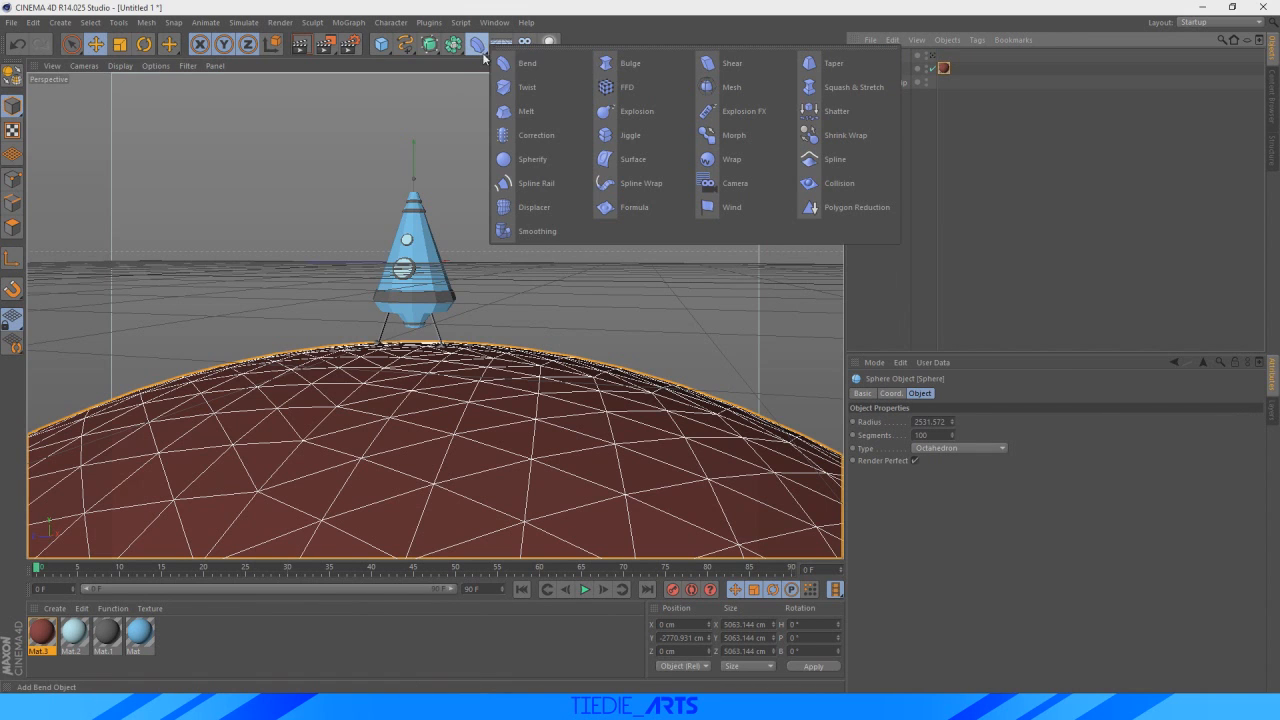
click(540, 209)
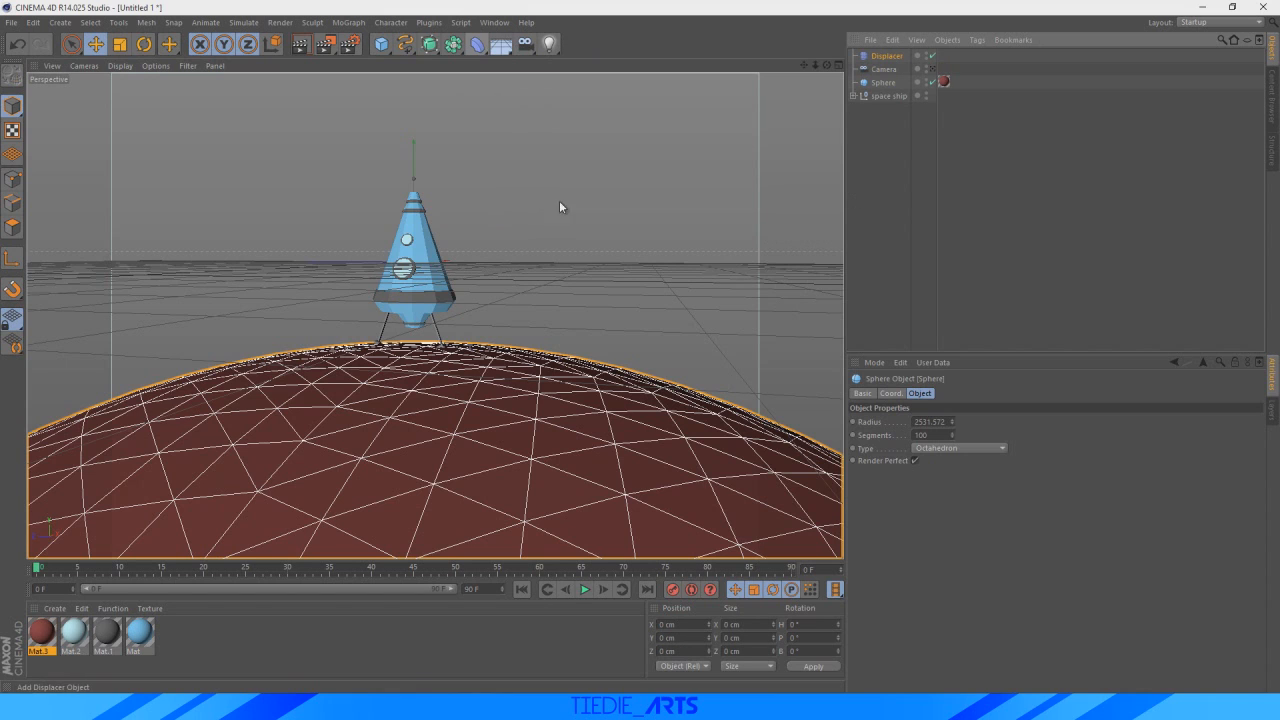
drag(880, 60, 885, 83)
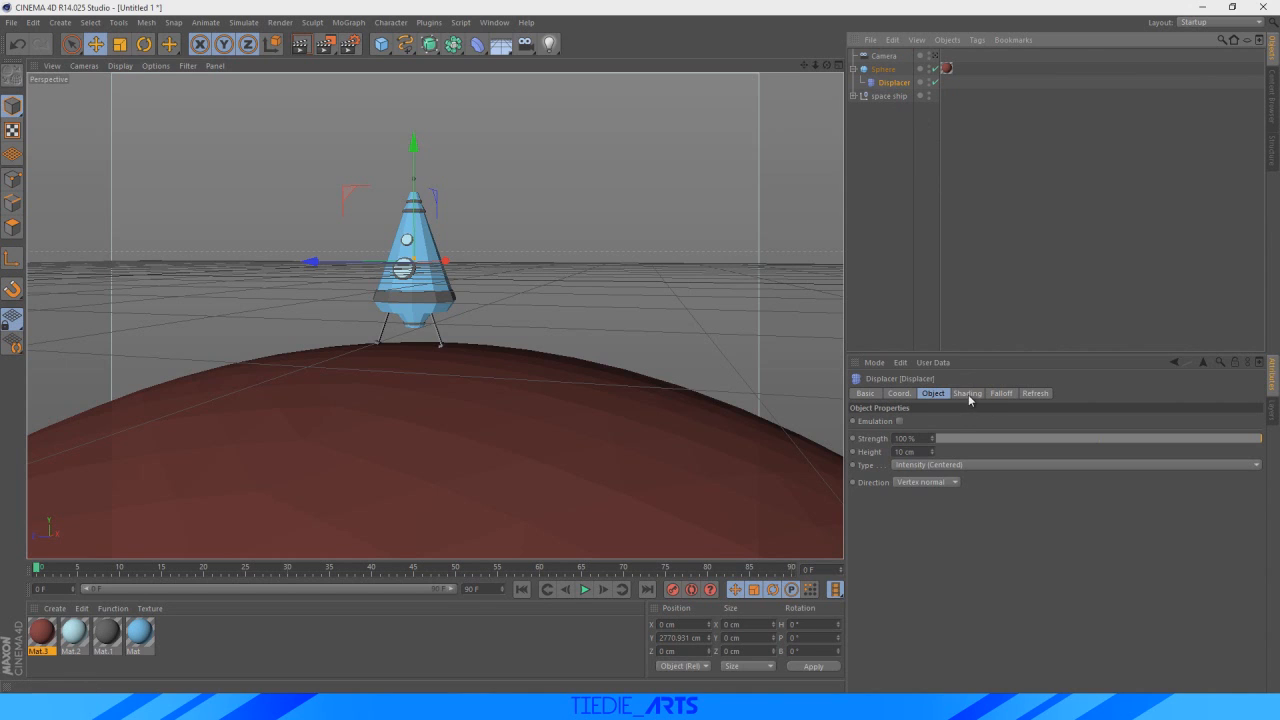
- Assign a Noise shader to the Displacer and set its height to 34 cm
click(967, 394)
click(893, 437)
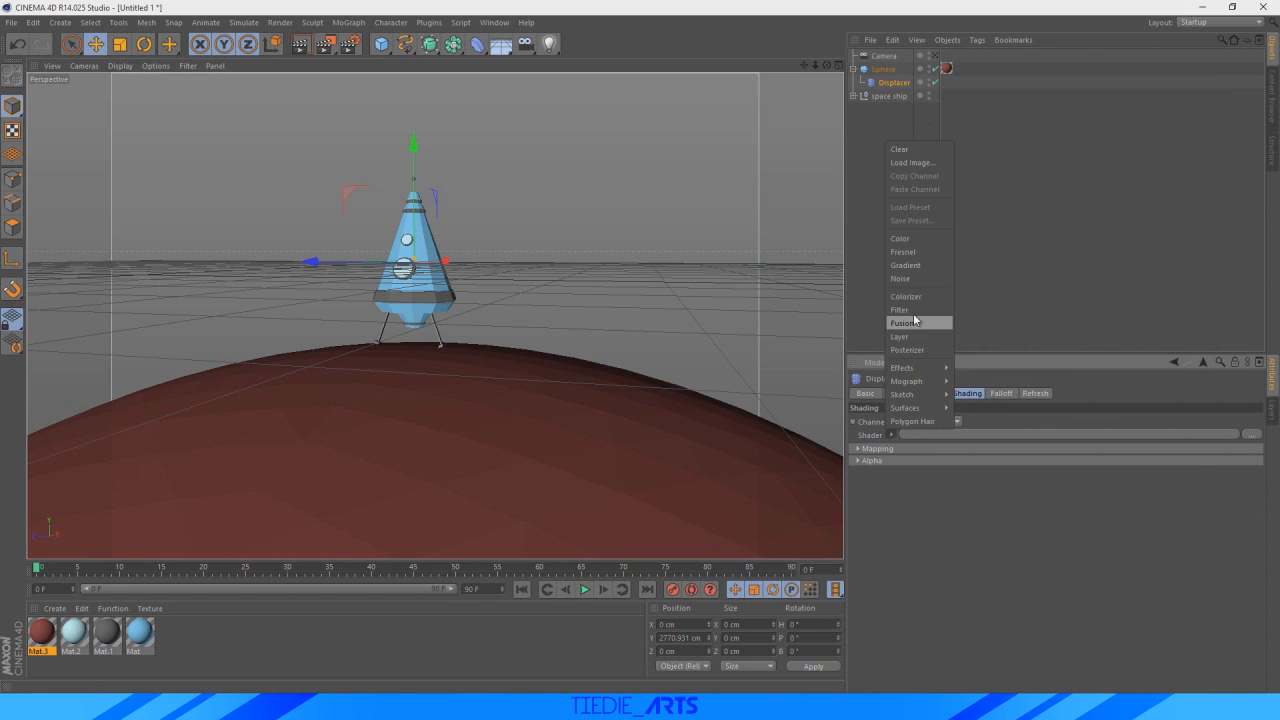
click(906, 284)
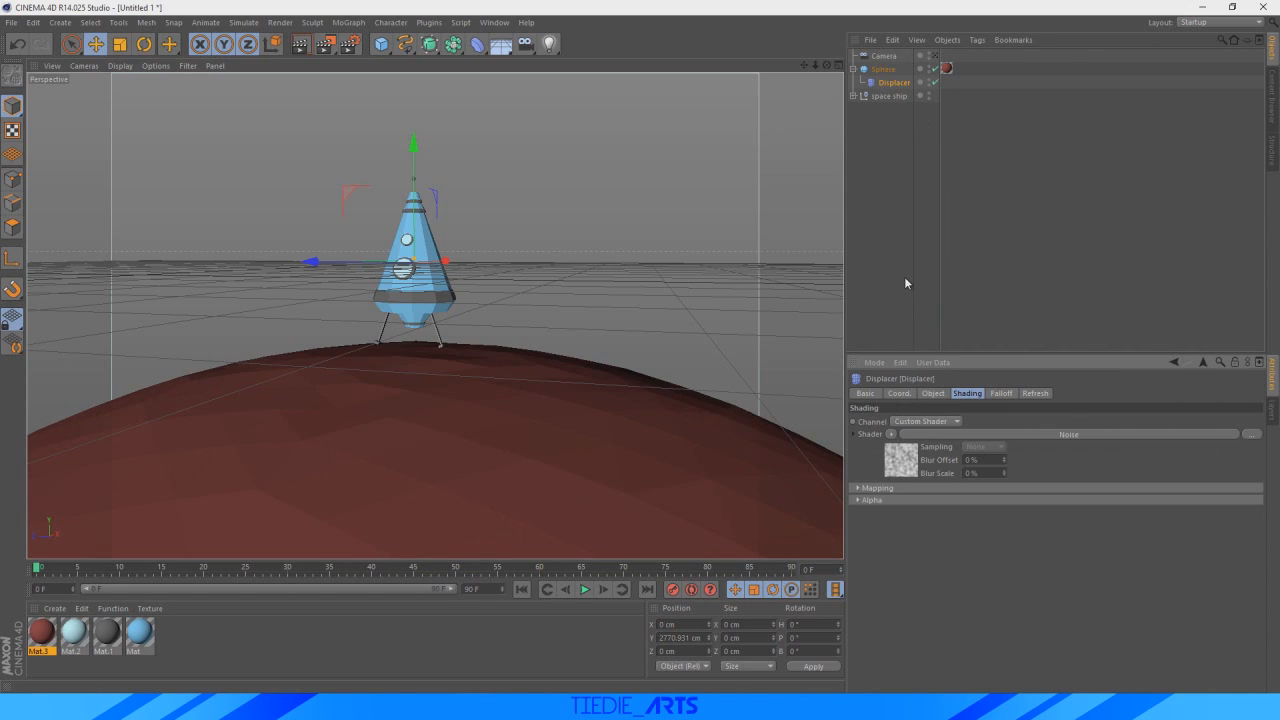
click(933, 393)
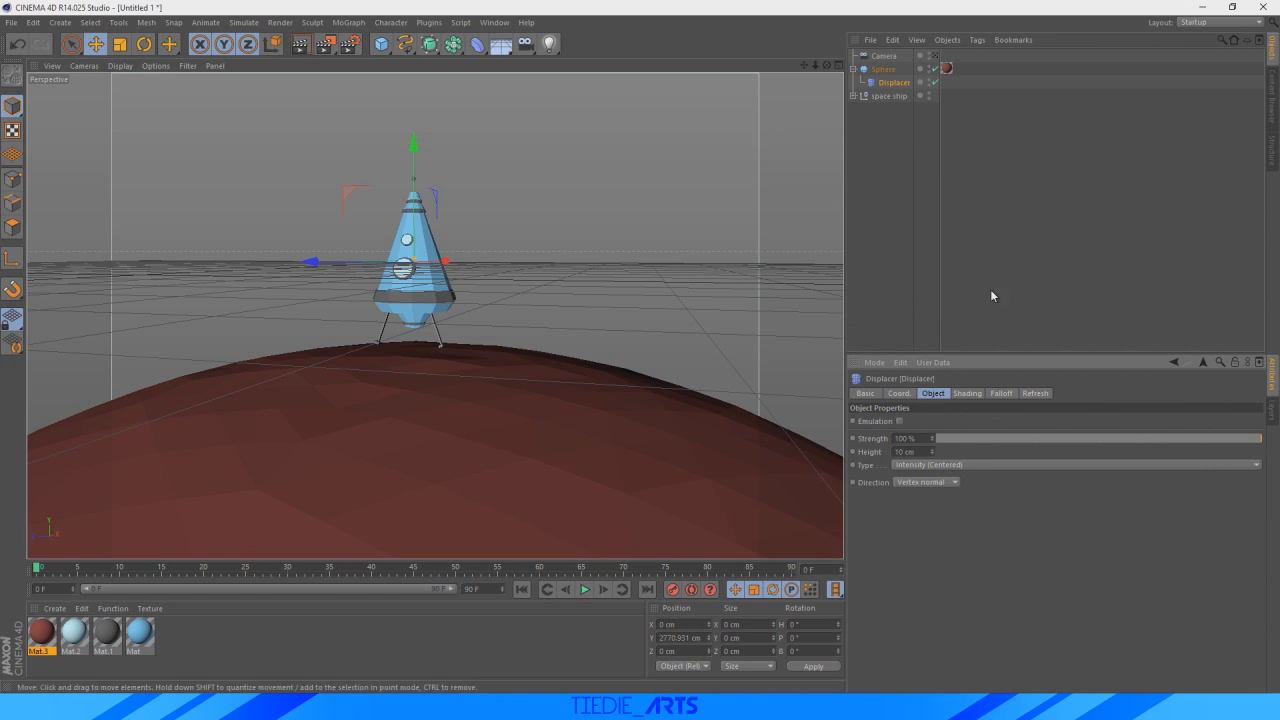
mouse_move(934, 455)
mouse_down()
mouse_move(934, 490)
mouse_move(934, 445)
mouse_up()
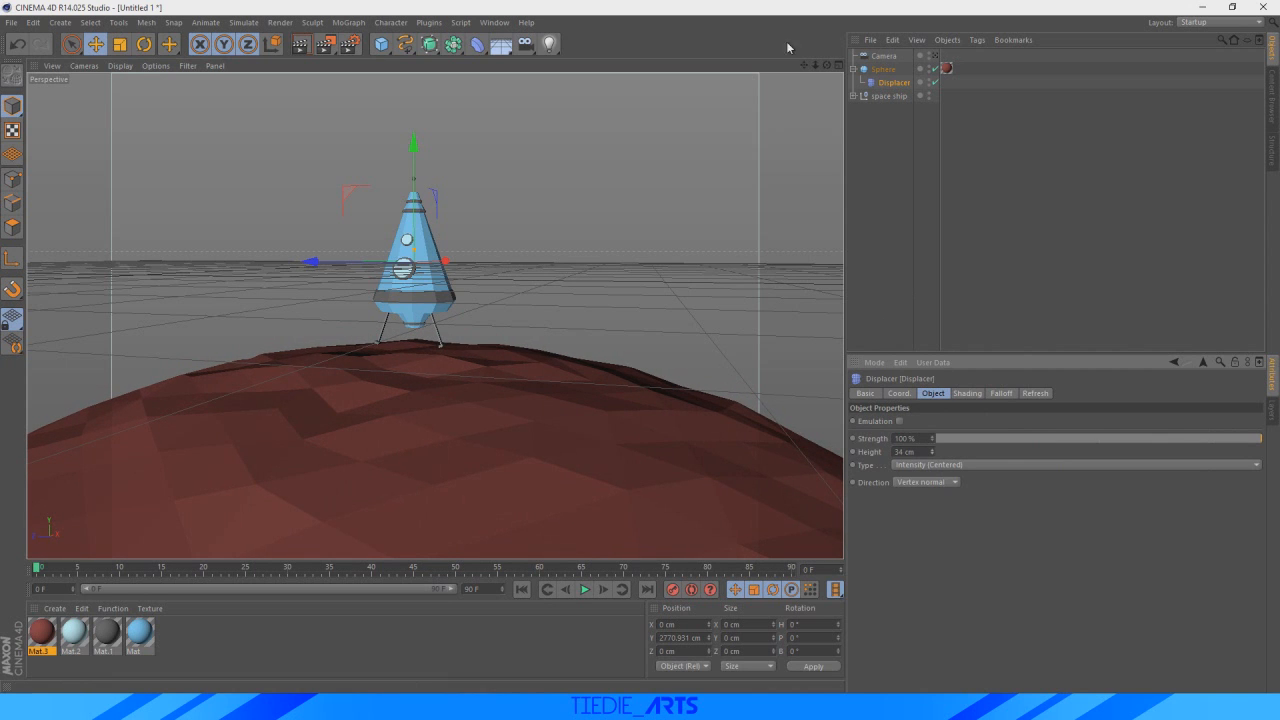
- Set the sphere's segments to 179 for finer facets, and deselect it
click(883, 69)
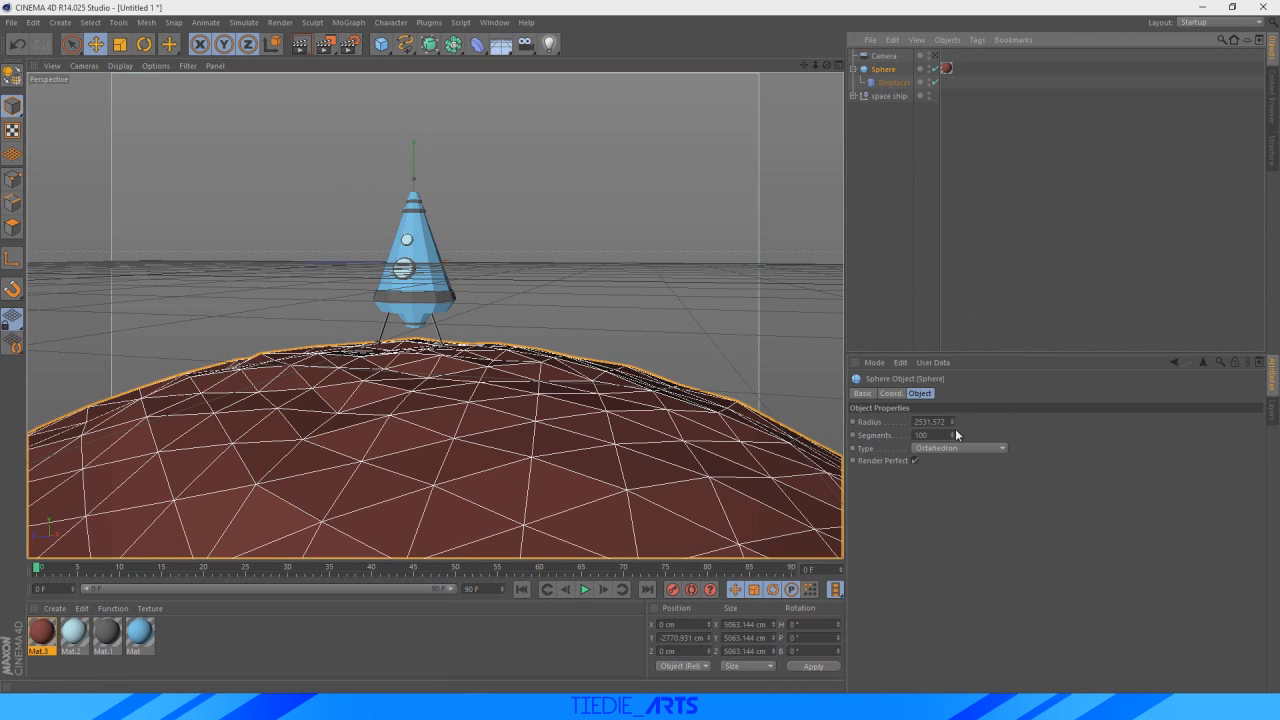
drag(953, 439, 953, 409)
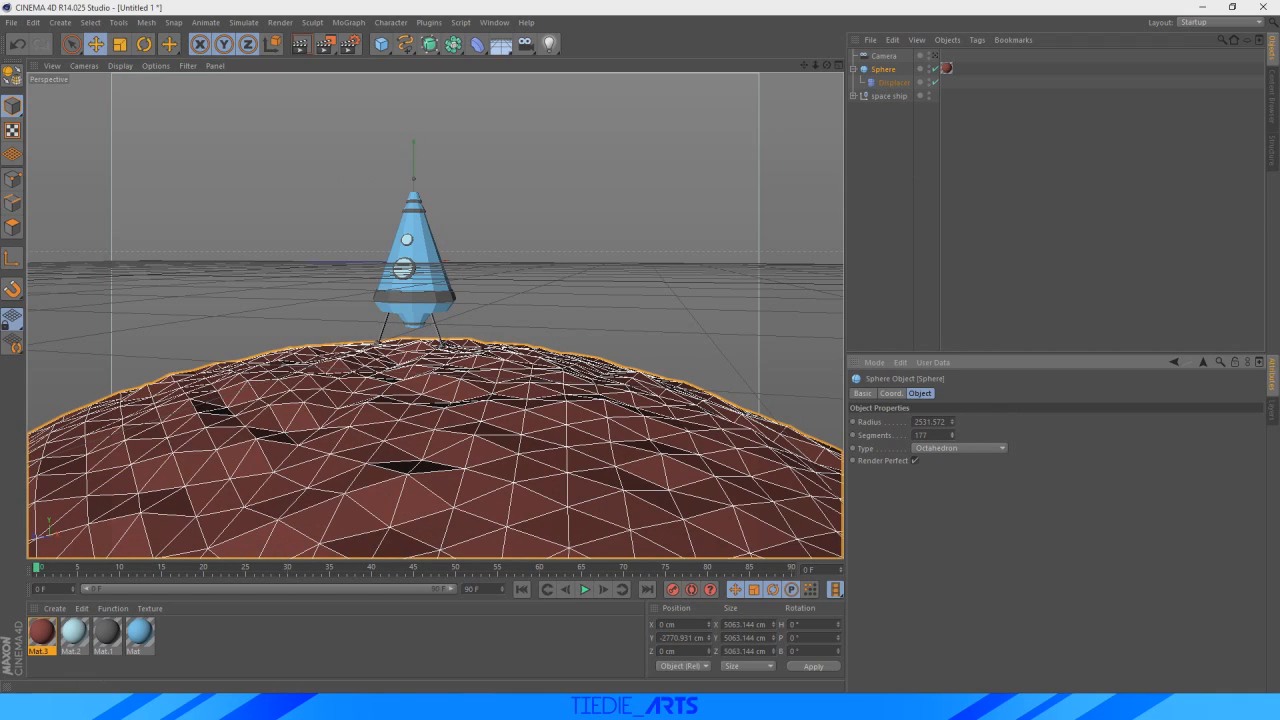
click(866, 225)
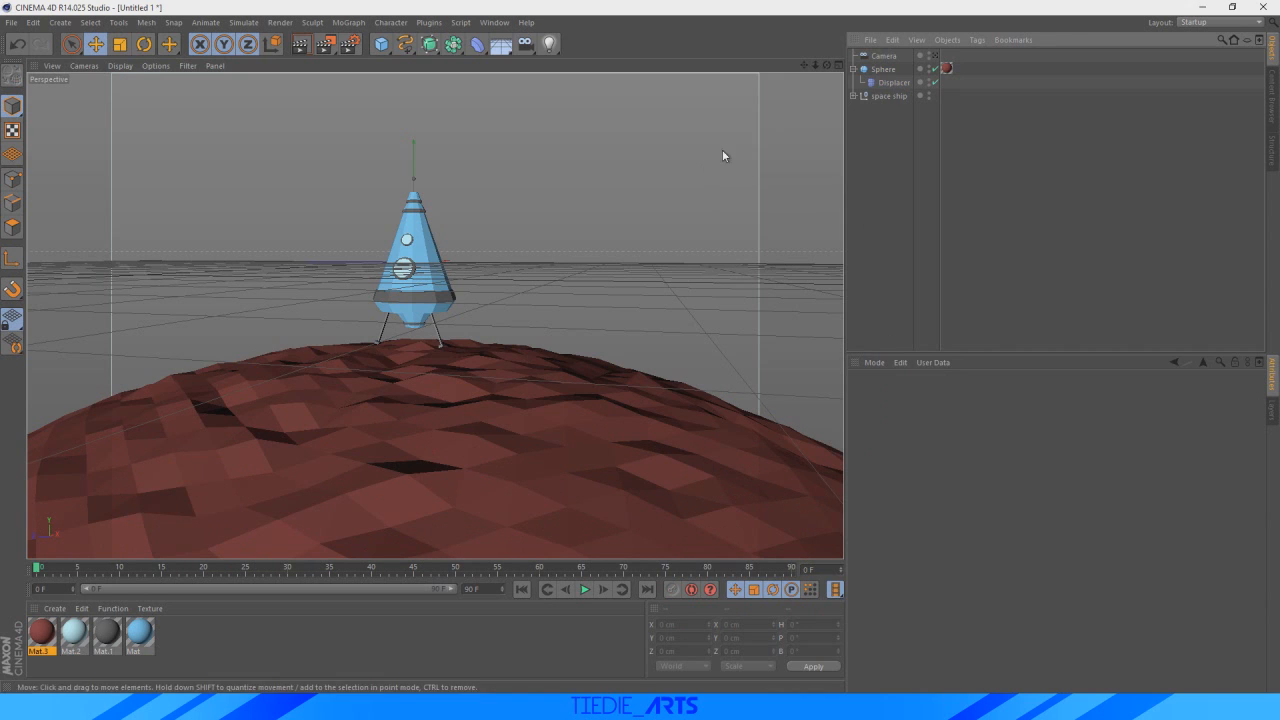
- Select the planet sphere and bring up the MoGraph commands
click(879, 84)
click(883, 69)
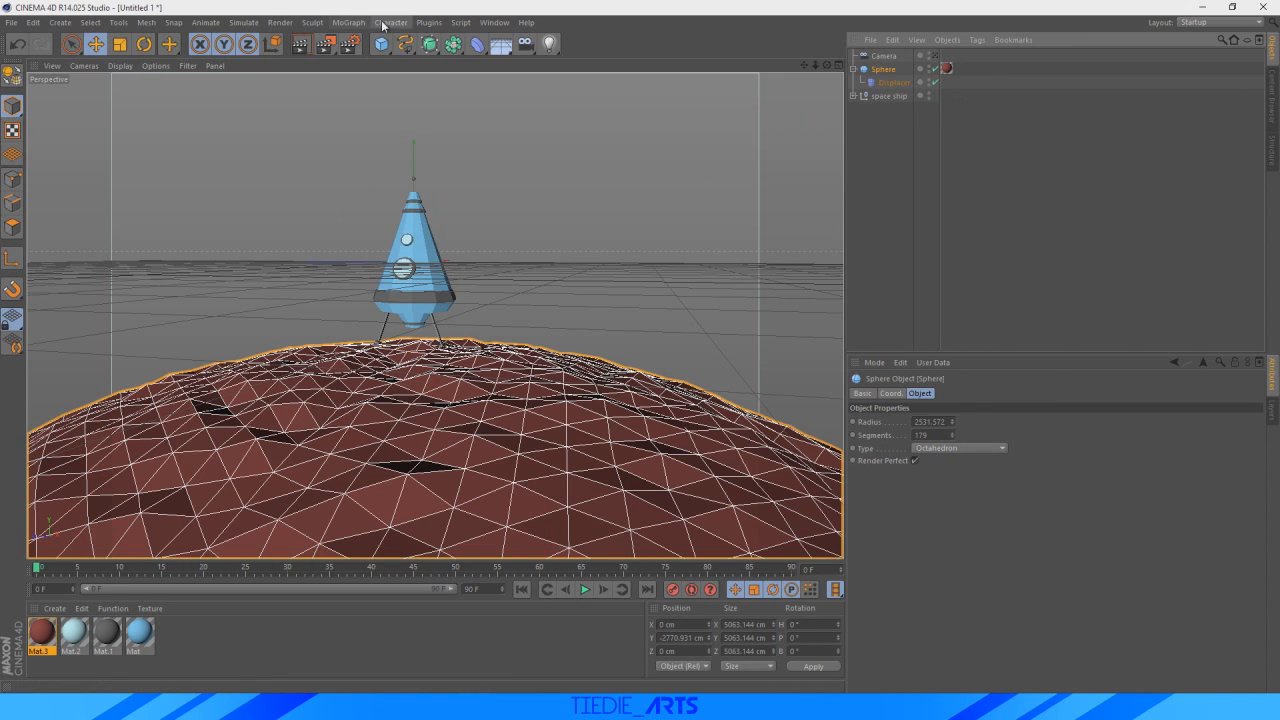
click(340, 24)
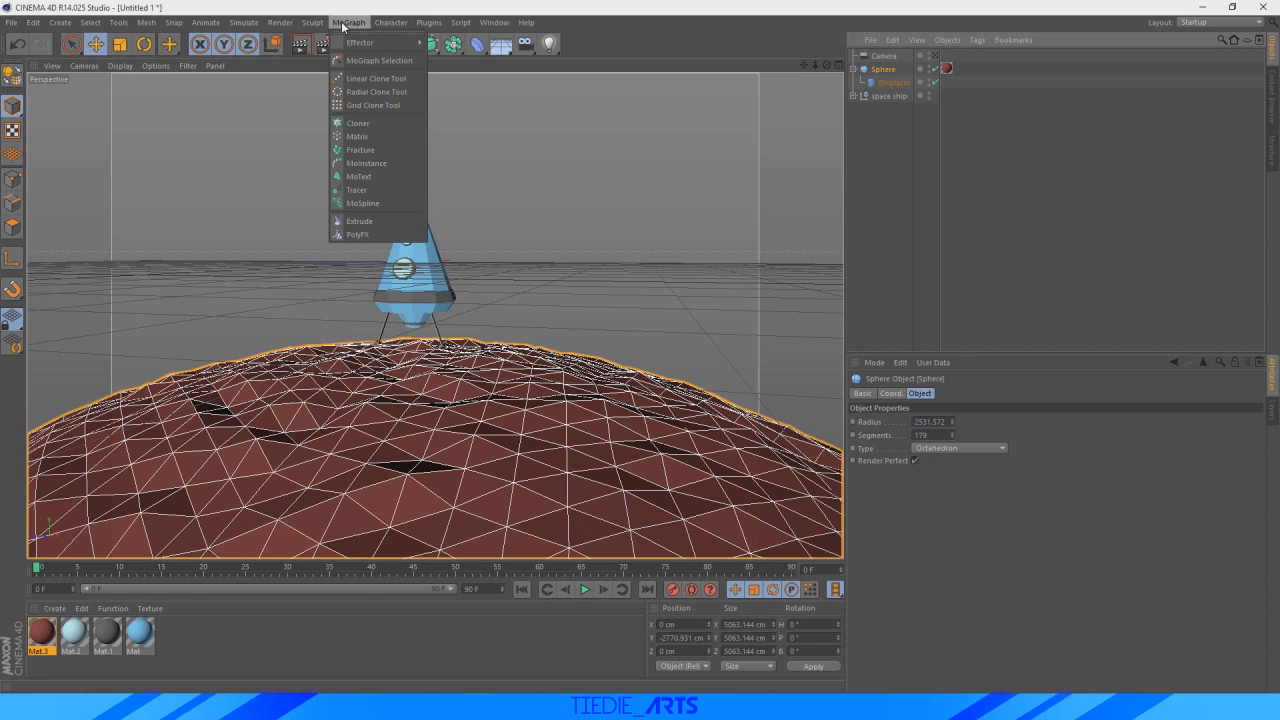
- Add a Random effector as a child of the sphere and set its deformation to Polygon
mouse_move(358, 43)
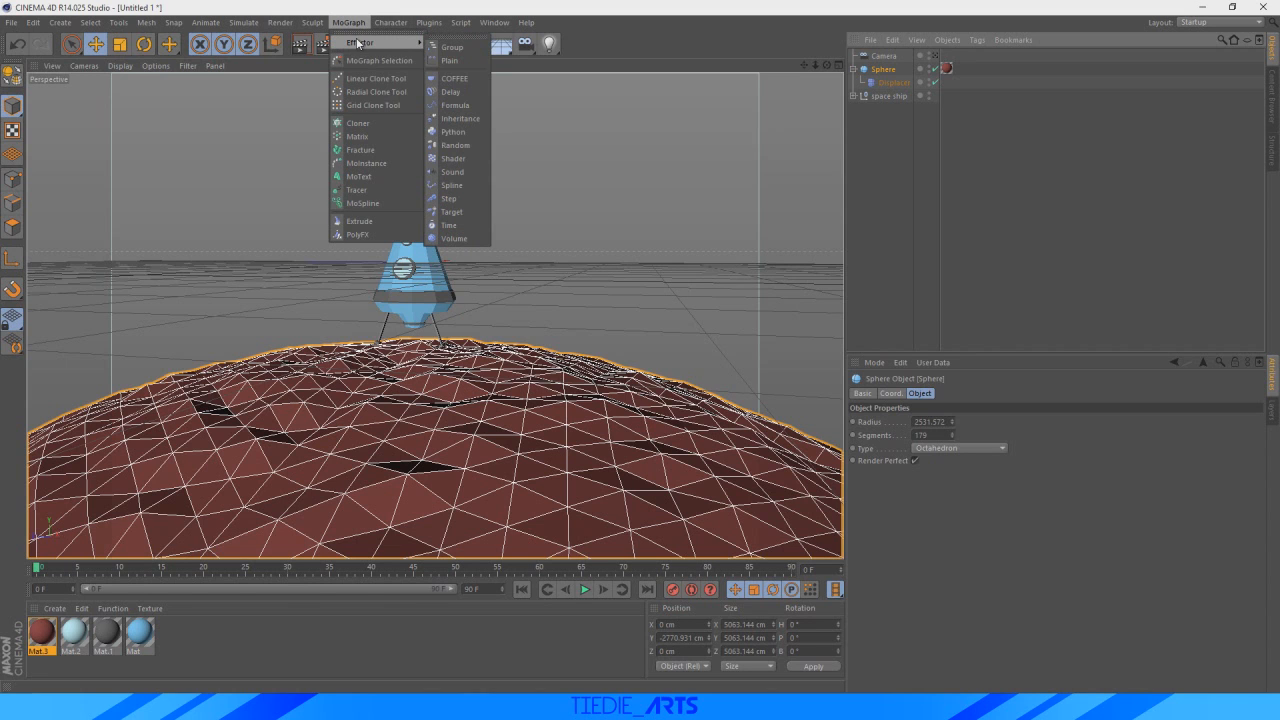
click(470, 146)
drag(884, 58, 891, 91)
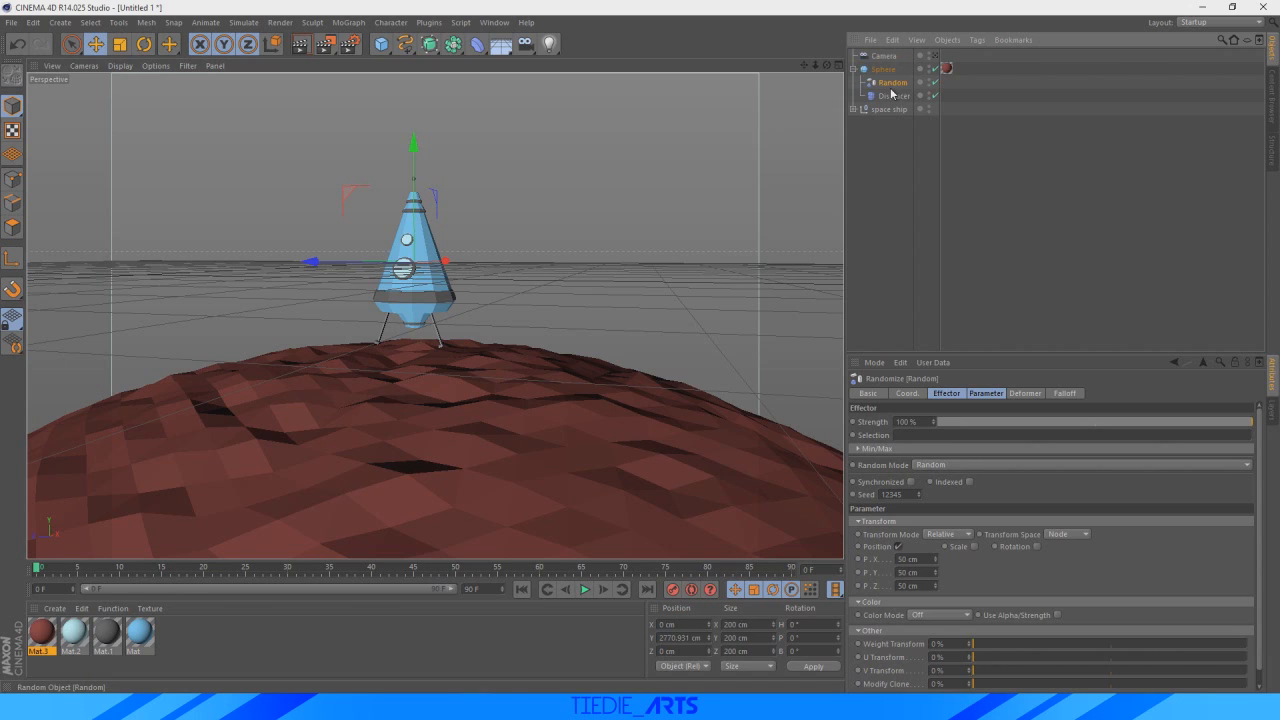
click(1020, 394)
click(936, 423)
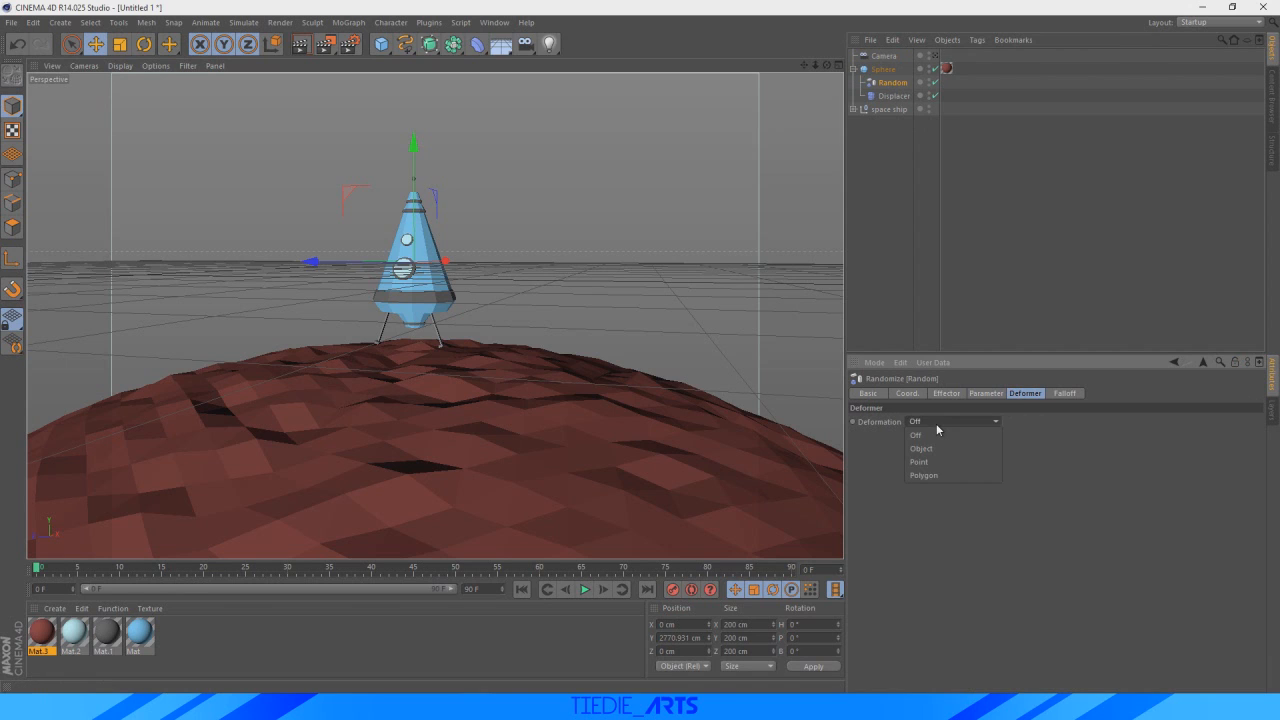
click(943, 468)
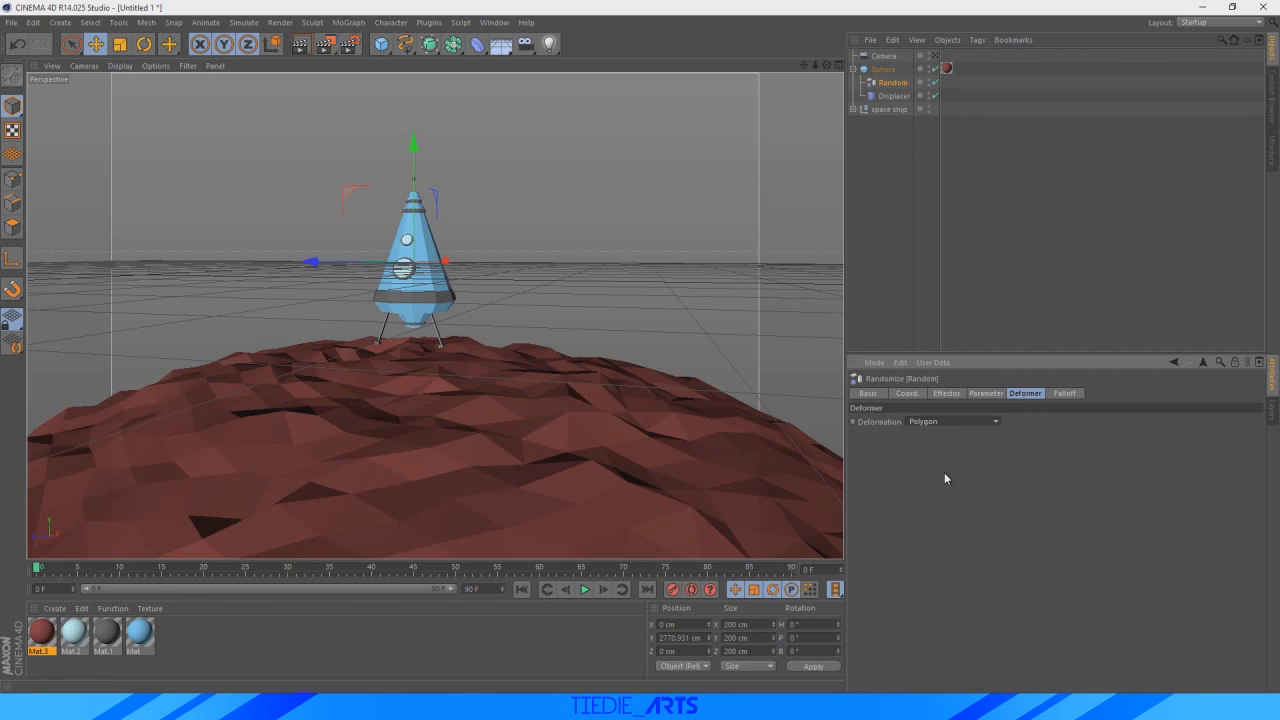
- Lower the Random effector's strength to 53%, reduce its X position offset slightly, and set the Y and Z offsets to 43 cm
click(946, 394)
click(916, 395)
click(945, 395)
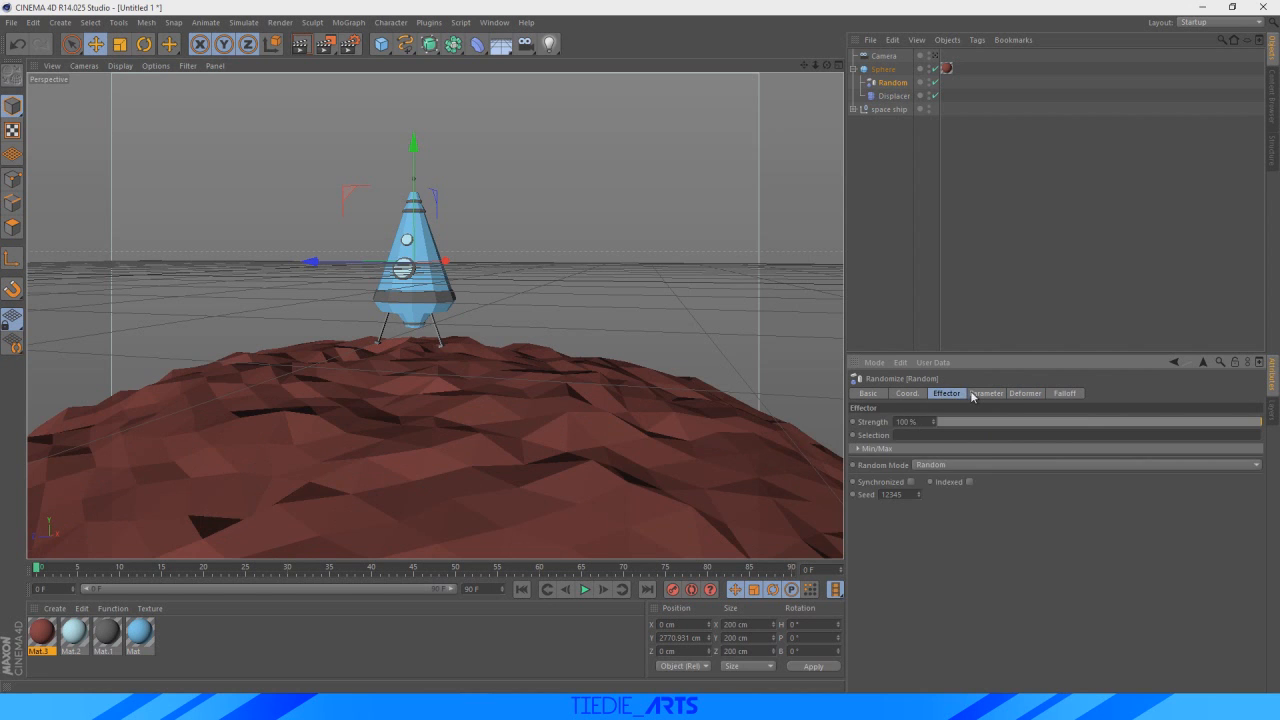
click(980, 394)
click(955, 395)
click(969, 421)
drag(969, 421, 1144, 421)
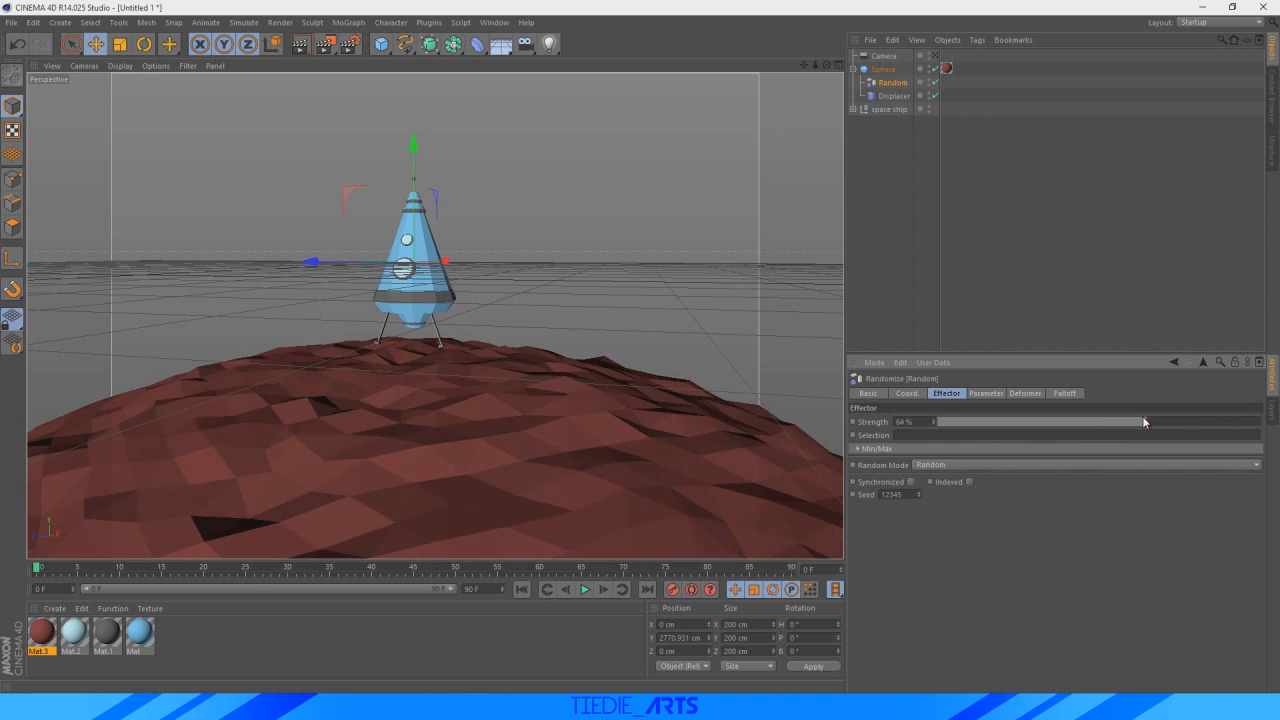
click(985, 395)
drag(936, 459, 939, 488)
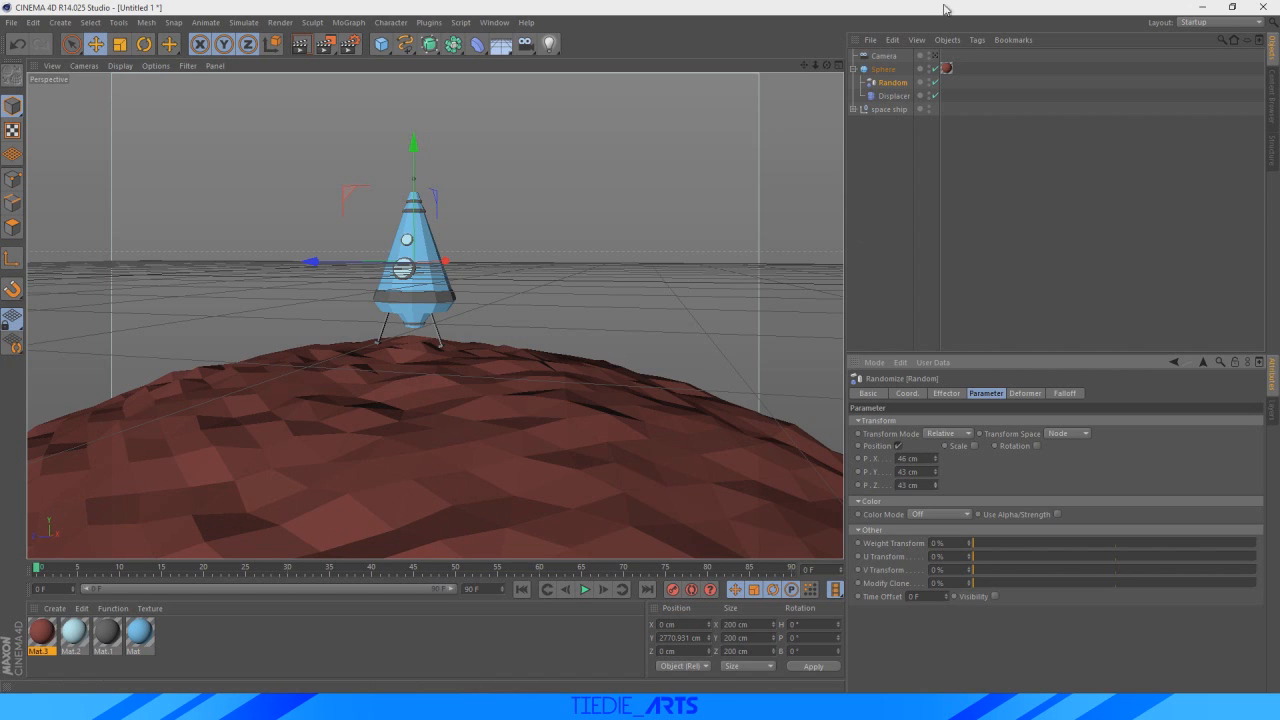
- Convert the sphere to an editable polygon object and get it ready for Live Selection in polygon mode
click(882, 68)
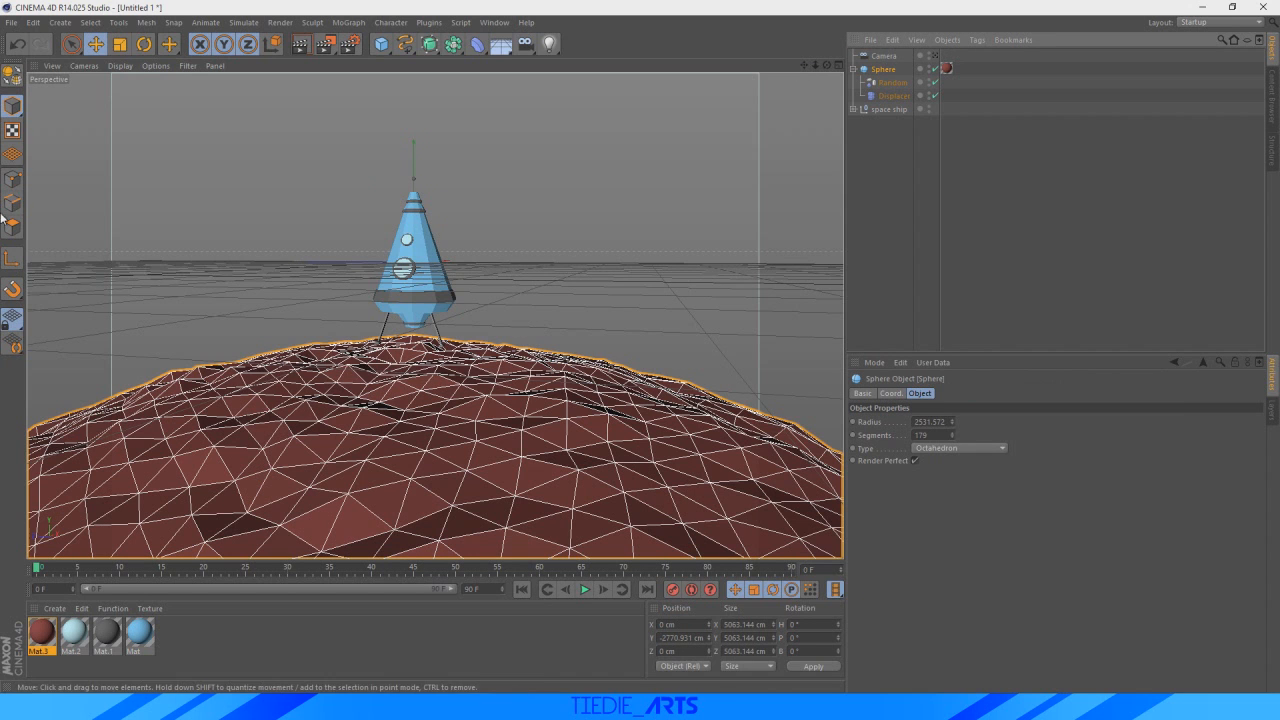
key(c)
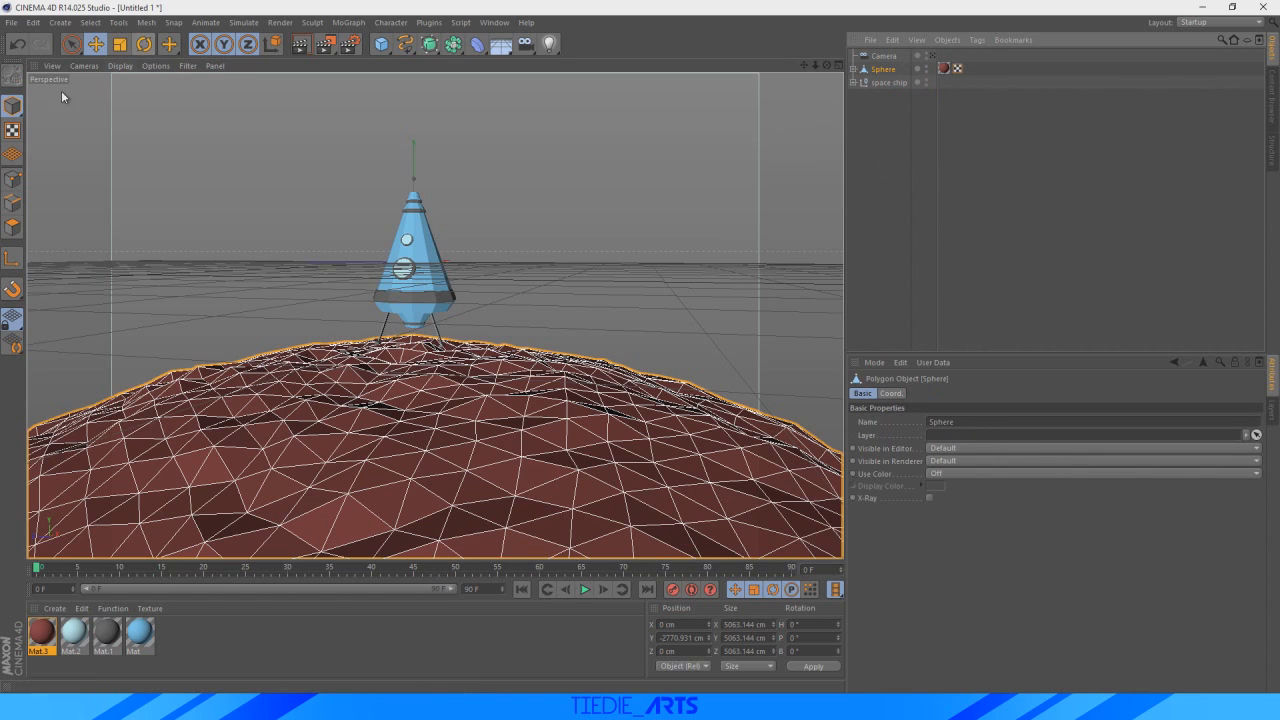
click(69, 48)
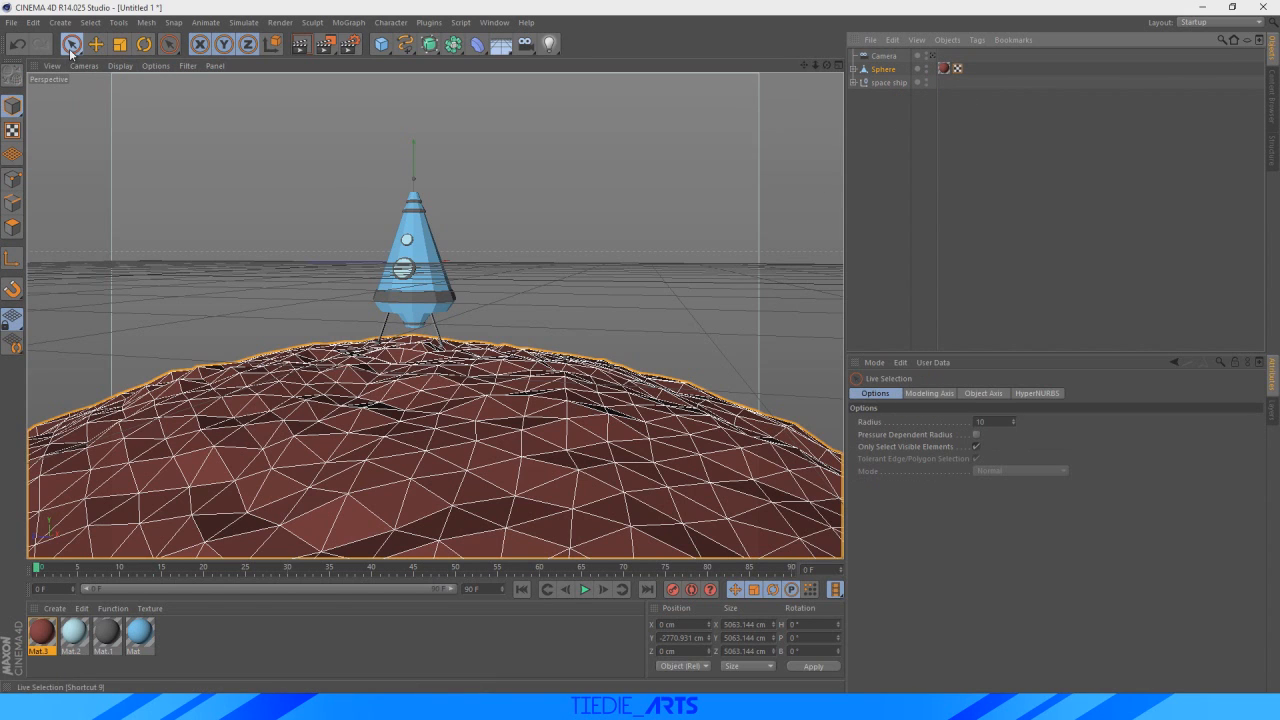
click(13, 228)
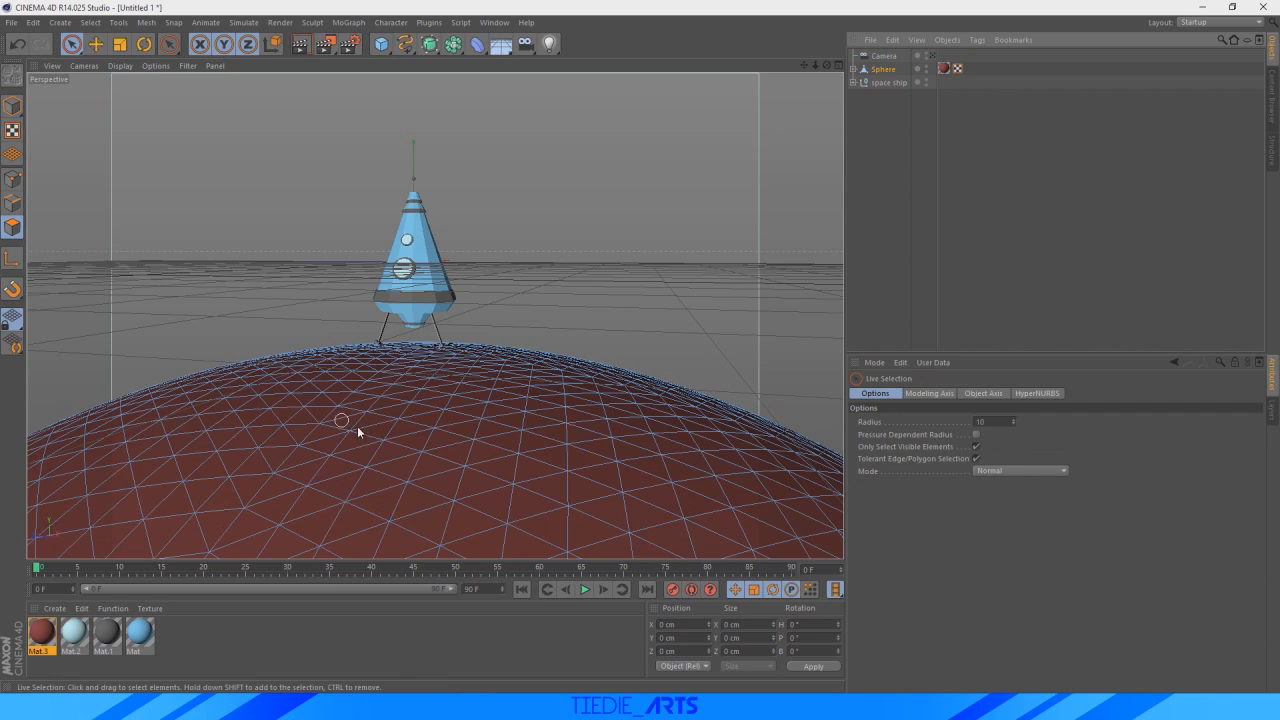
drag(827, 65, 834, 20)
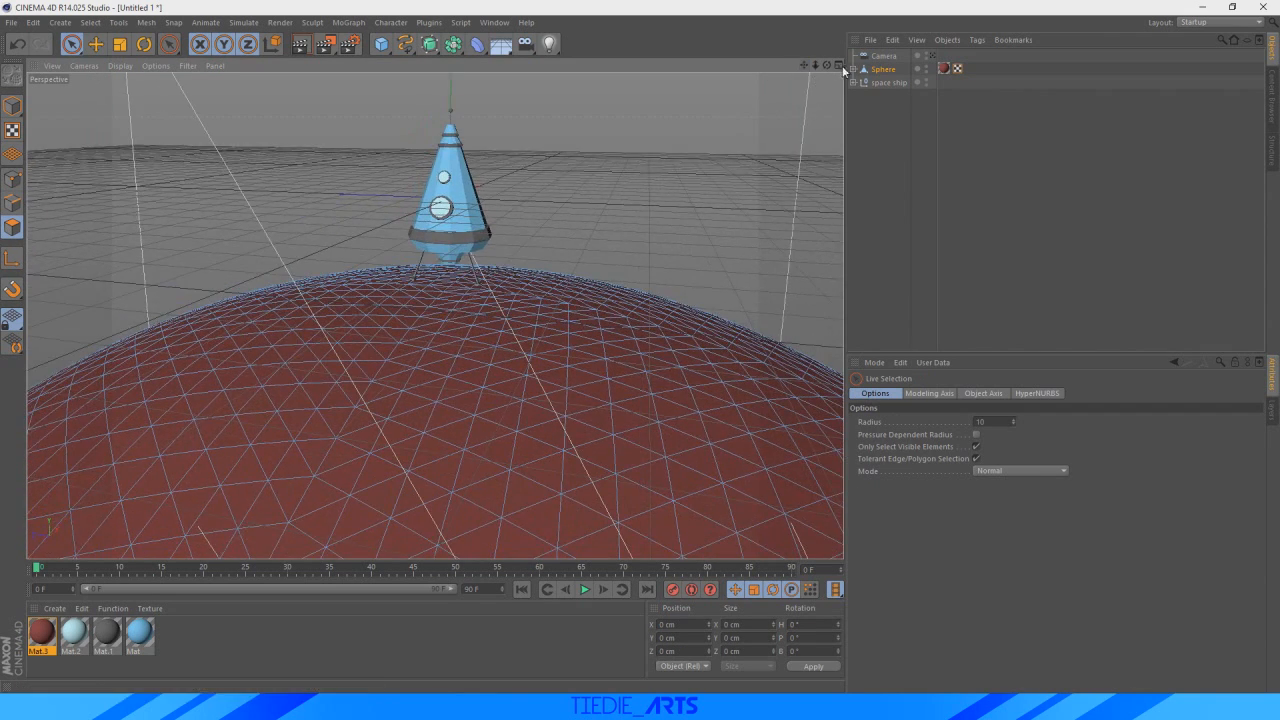
click(854, 68)
click(886, 83)
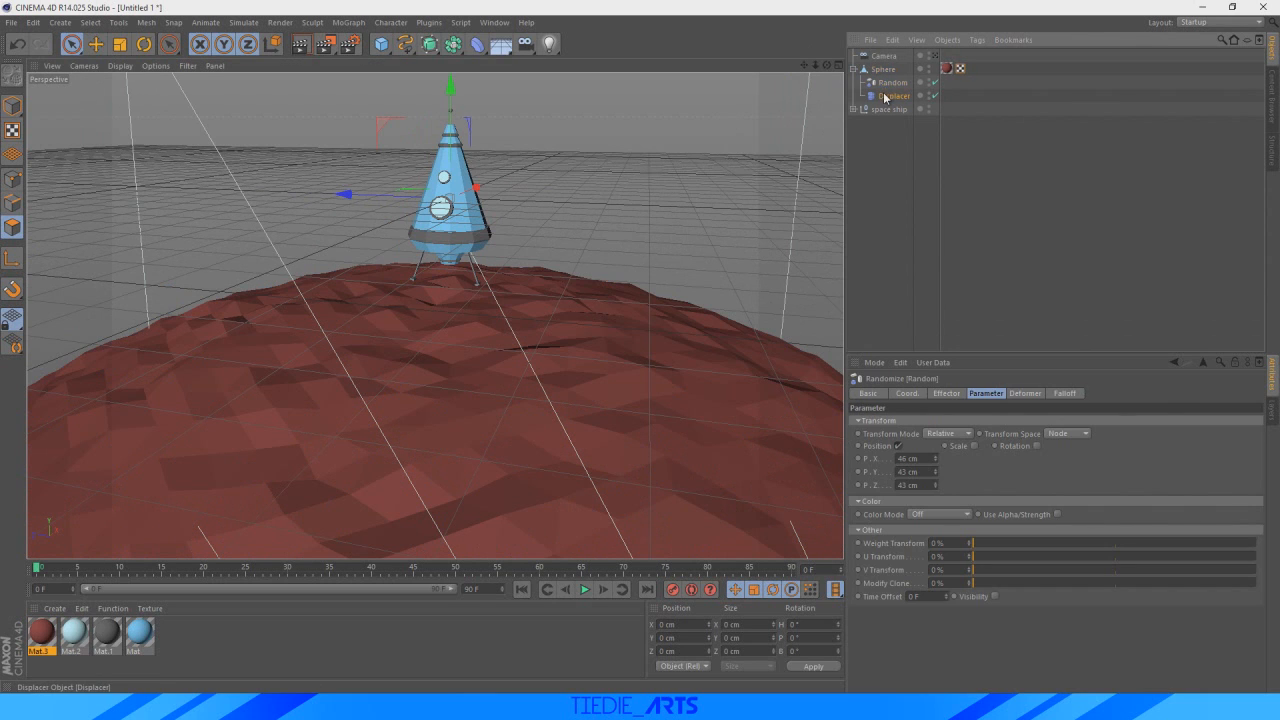
click(883, 68)
click(405, 357)
key(ctrl+z)
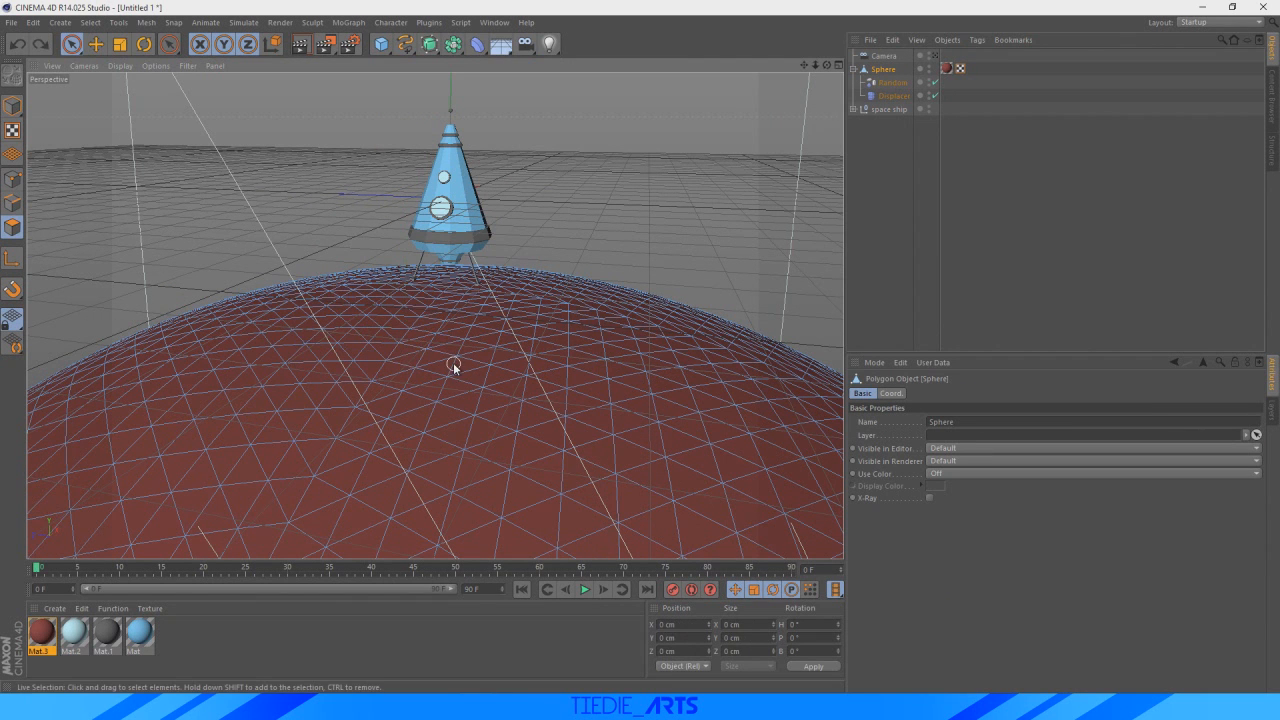
click(450, 362)
key(ctrl+z)
- Select small scattered patches of polygons across the sphere's surface below and around the spaceship
click(601, 389)
shift+click(278, 424)
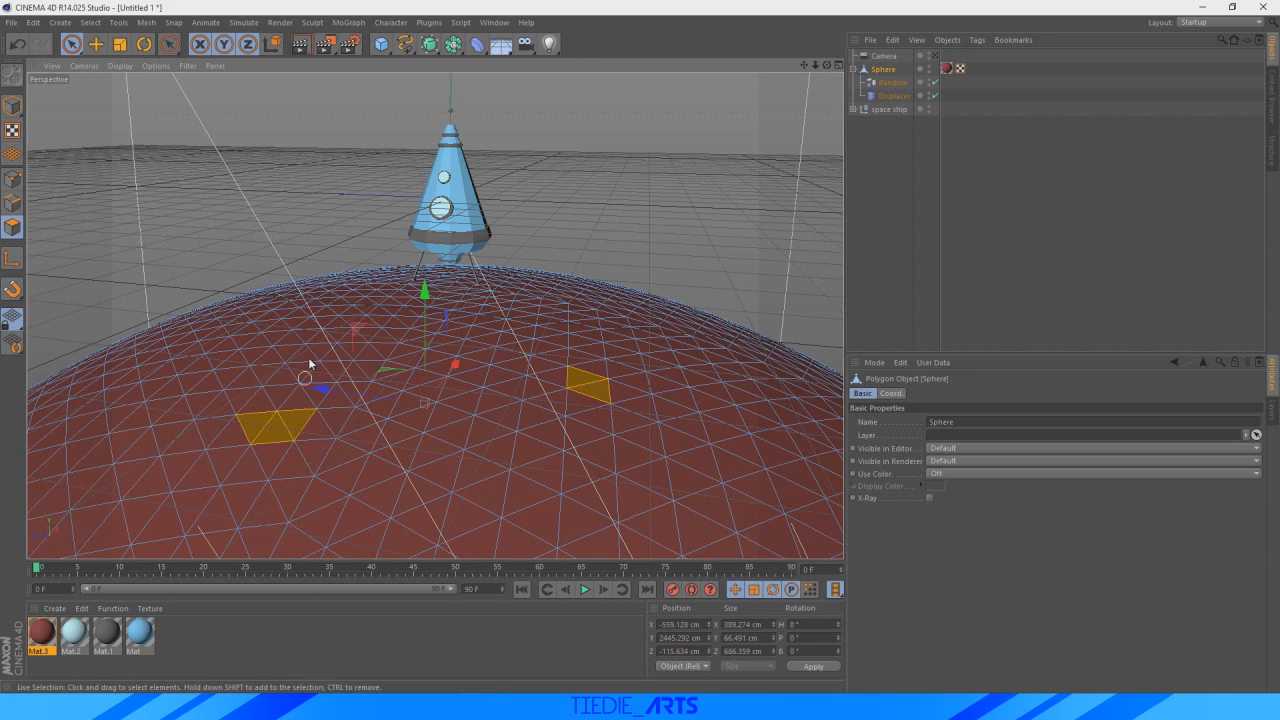
shift+click(303, 345)
shift+click(507, 320)
shift+click(436, 450)
shift+click(690, 478)
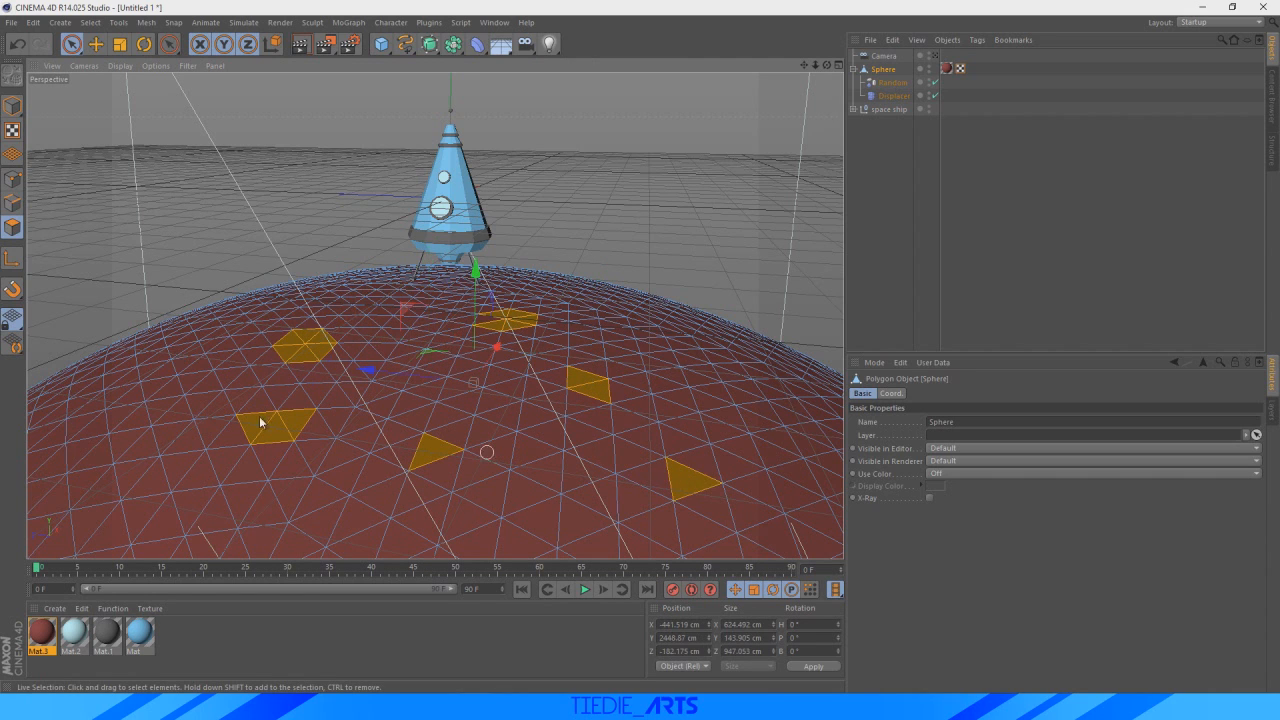
shift+click(148, 438)
shift+click(209, 330)
shift+click(330, 293)
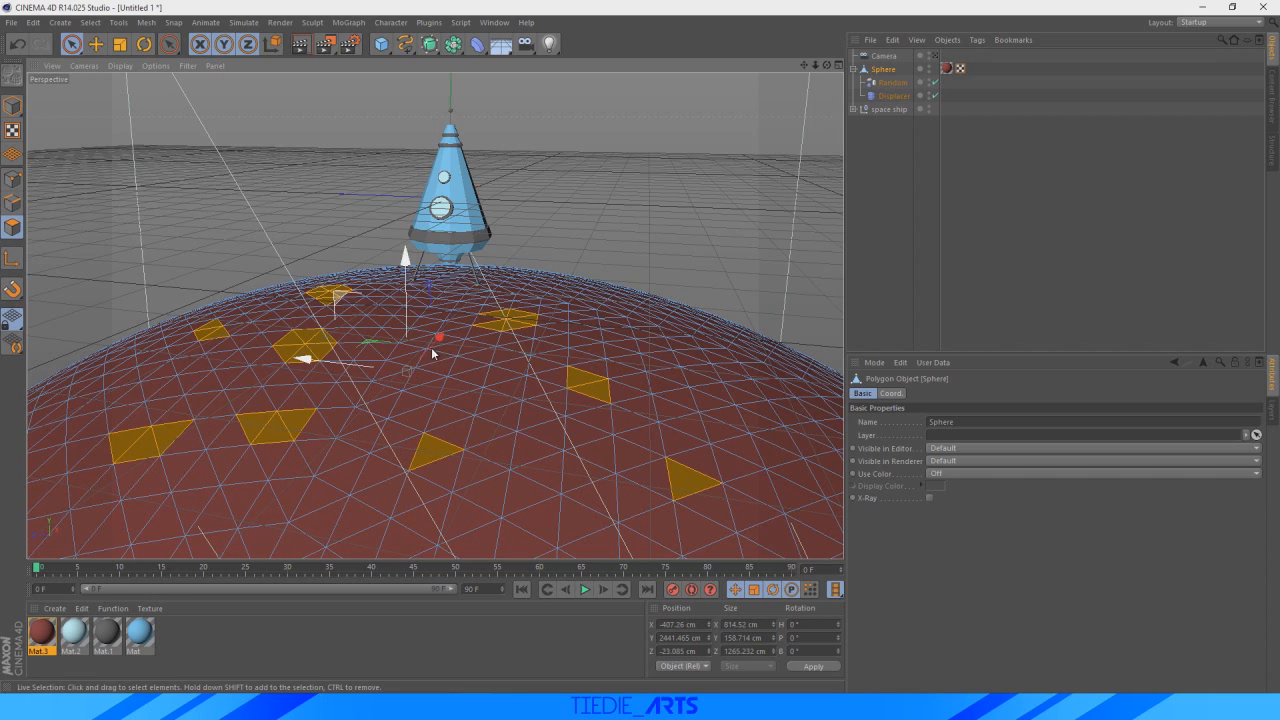
shift+click(428, 348)
shift+click(755, 418)
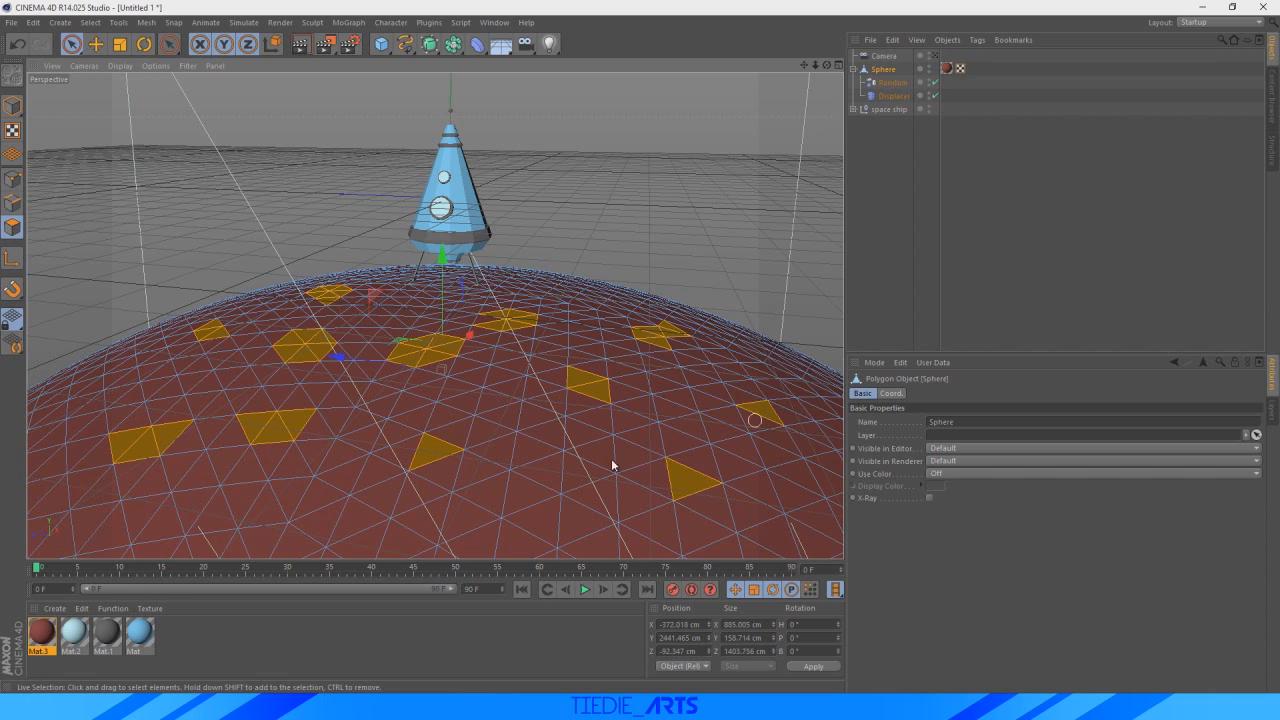
shift+click(253, 512)
shift+click(537, 514)
shift+click(142, 381)
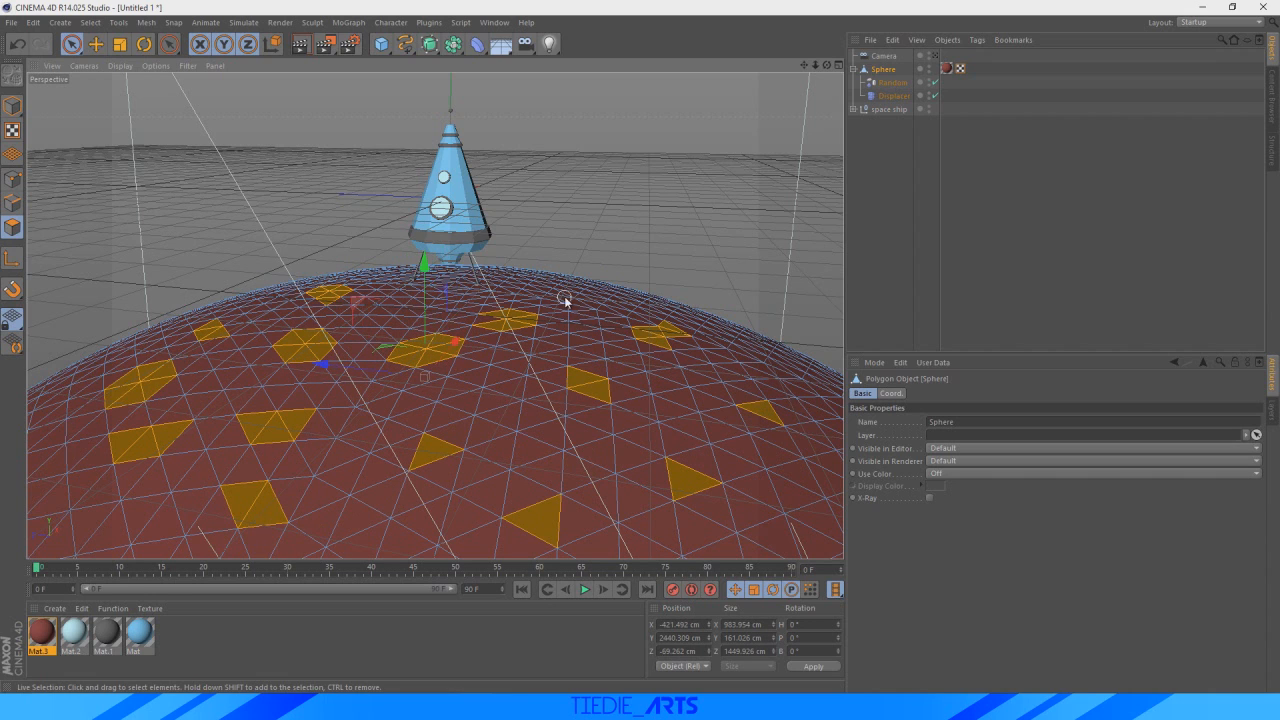
shift+click(435, 294)
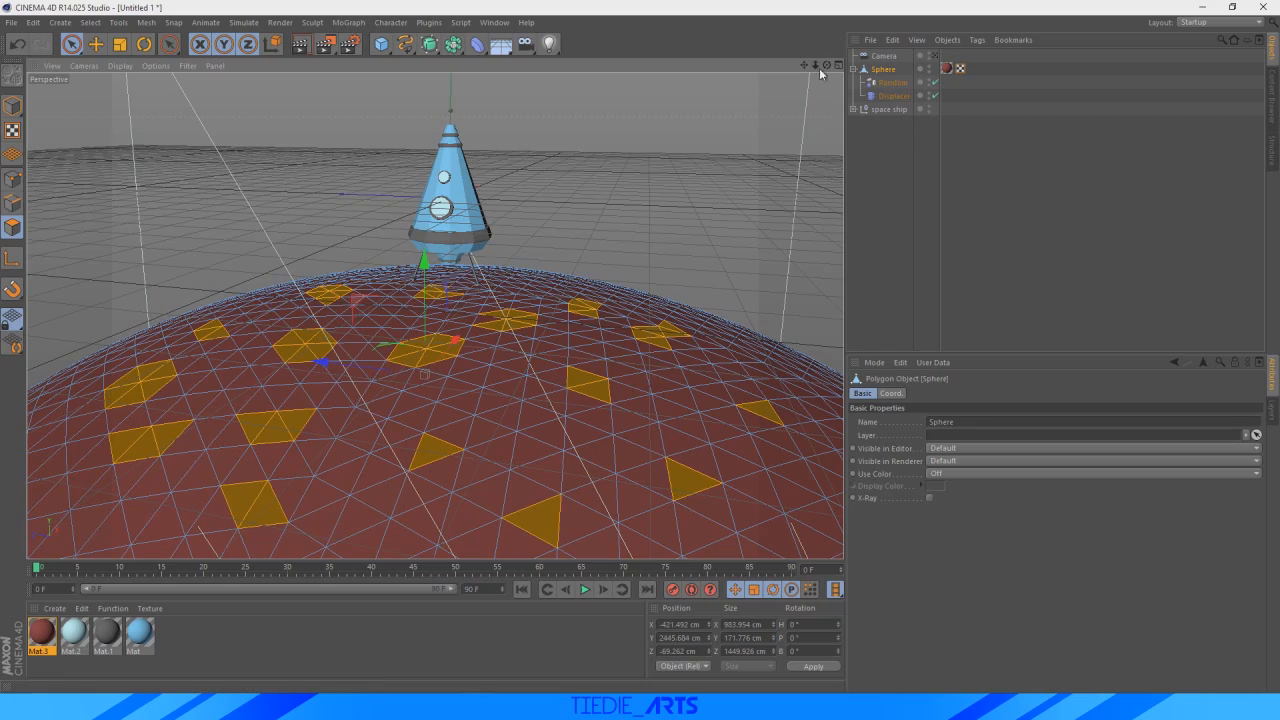
drag(826, 65, 750, 122)
shift+click(527, 269)
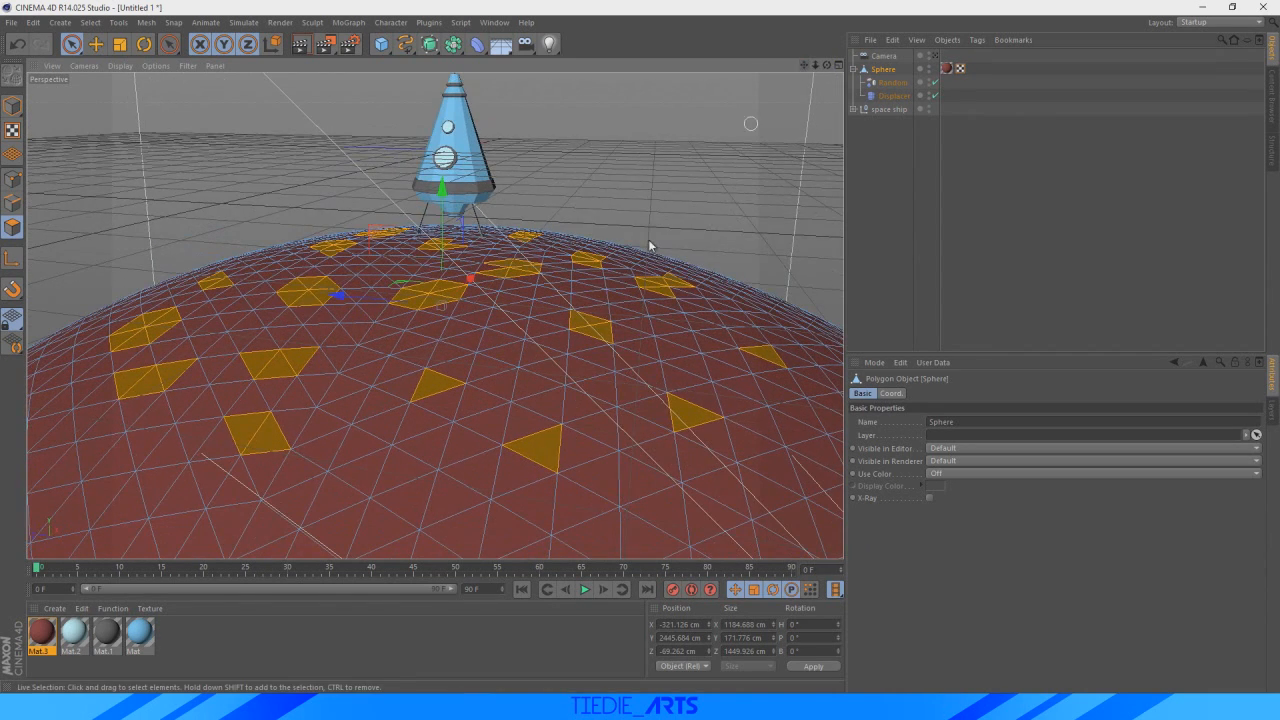
- Bevel the selected polygons with about 15.6 cm extrusion and inner offset, and apply the dark grey Mat.1 to them
right_click(594, 320)
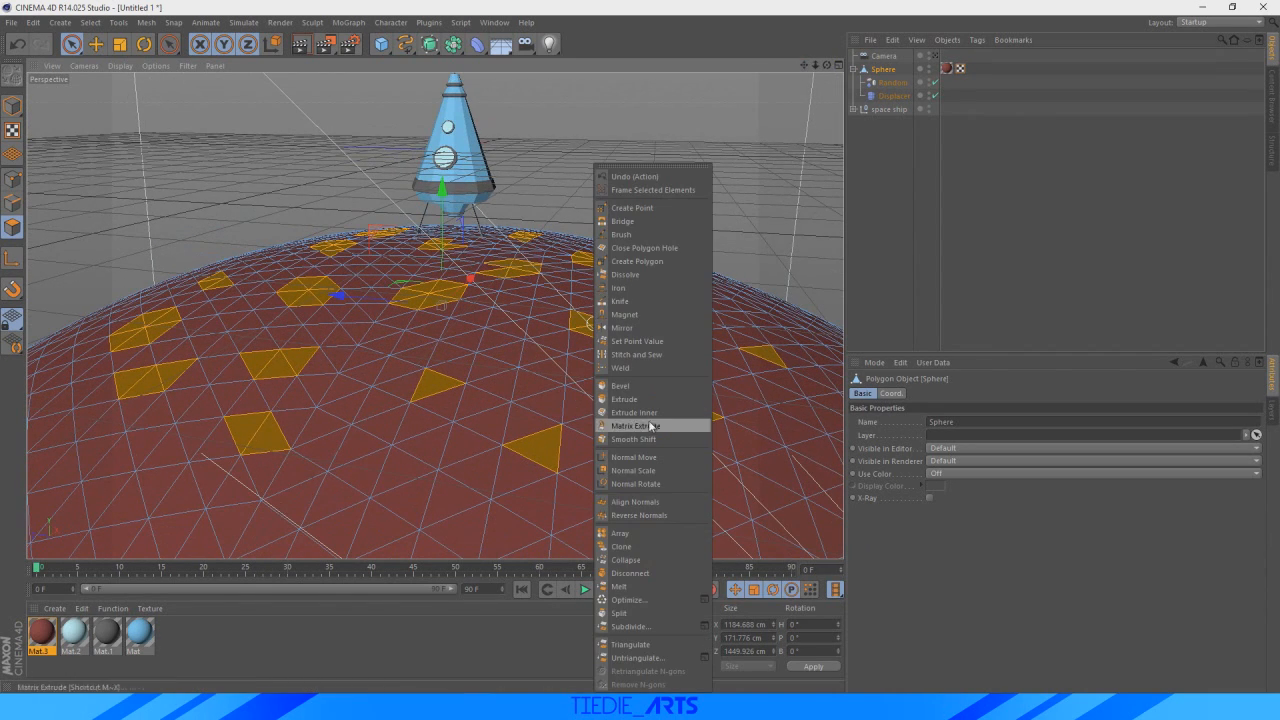
click(638, 386)
drag(442, 291, 443, 297)
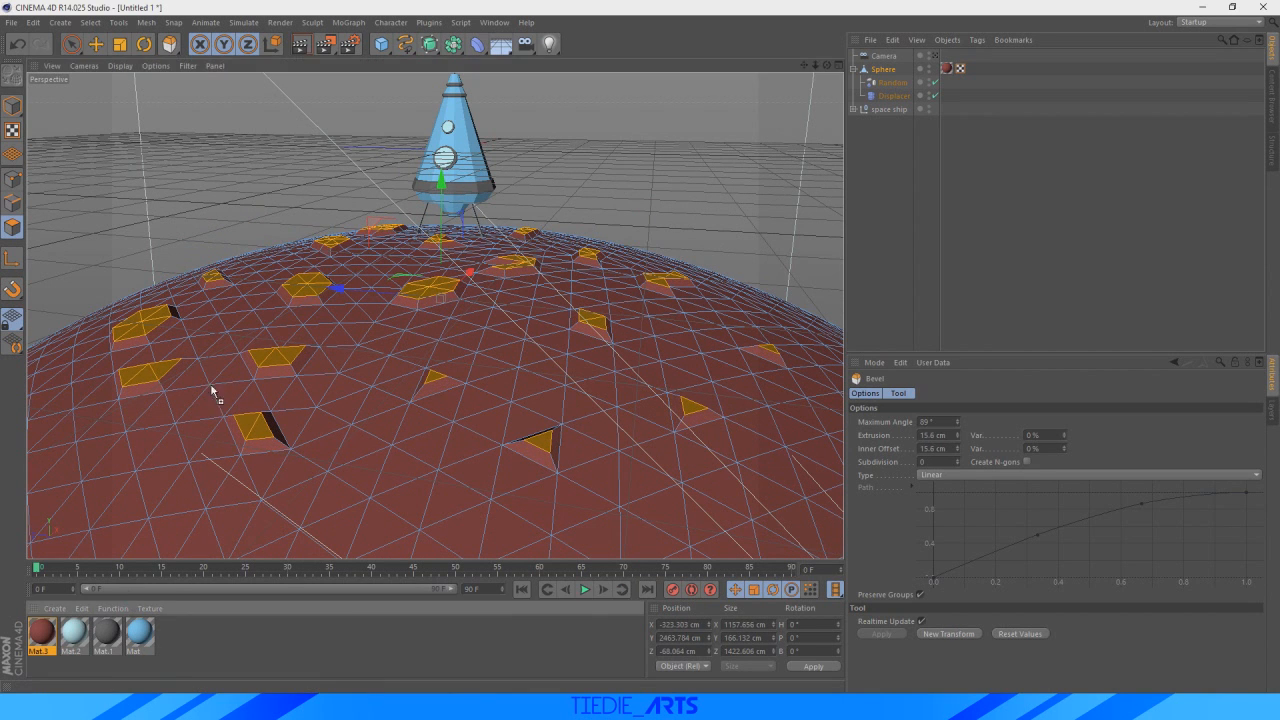
click(878, 180)
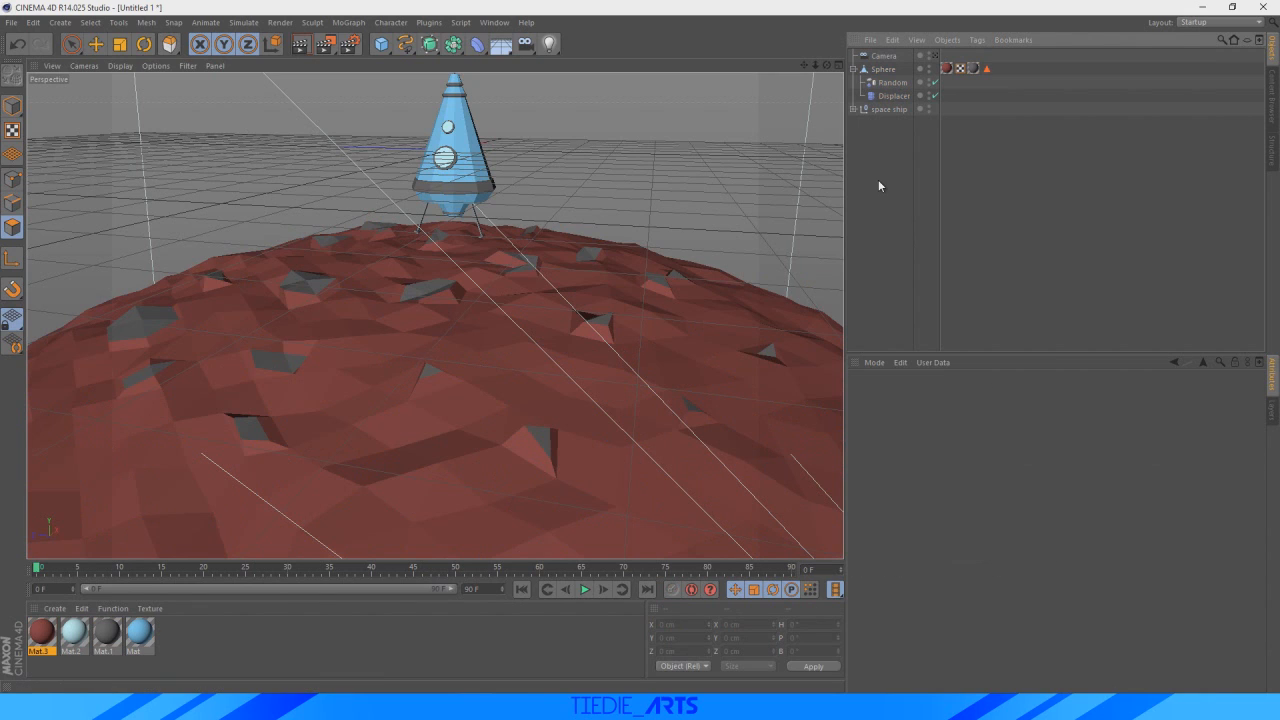
- Raise the Random effector's strength to its maximum and open the Displacer's object properties
mouse_move(826, 65)
mouse_down()
mouse_move(804, 45)
mouse_move(811, 65)
mouse_move(846, 65)
mouse_move(832, 66)
mouse_up()
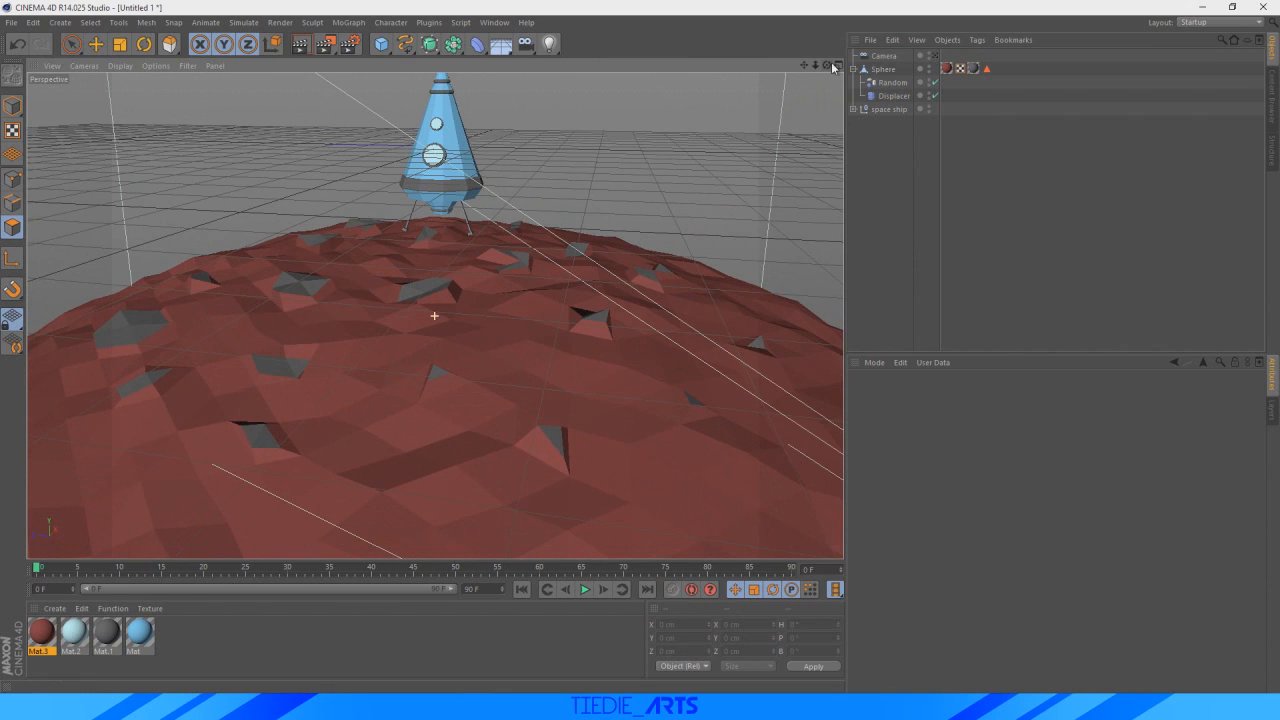
click(888, 83)
click(946, 393)
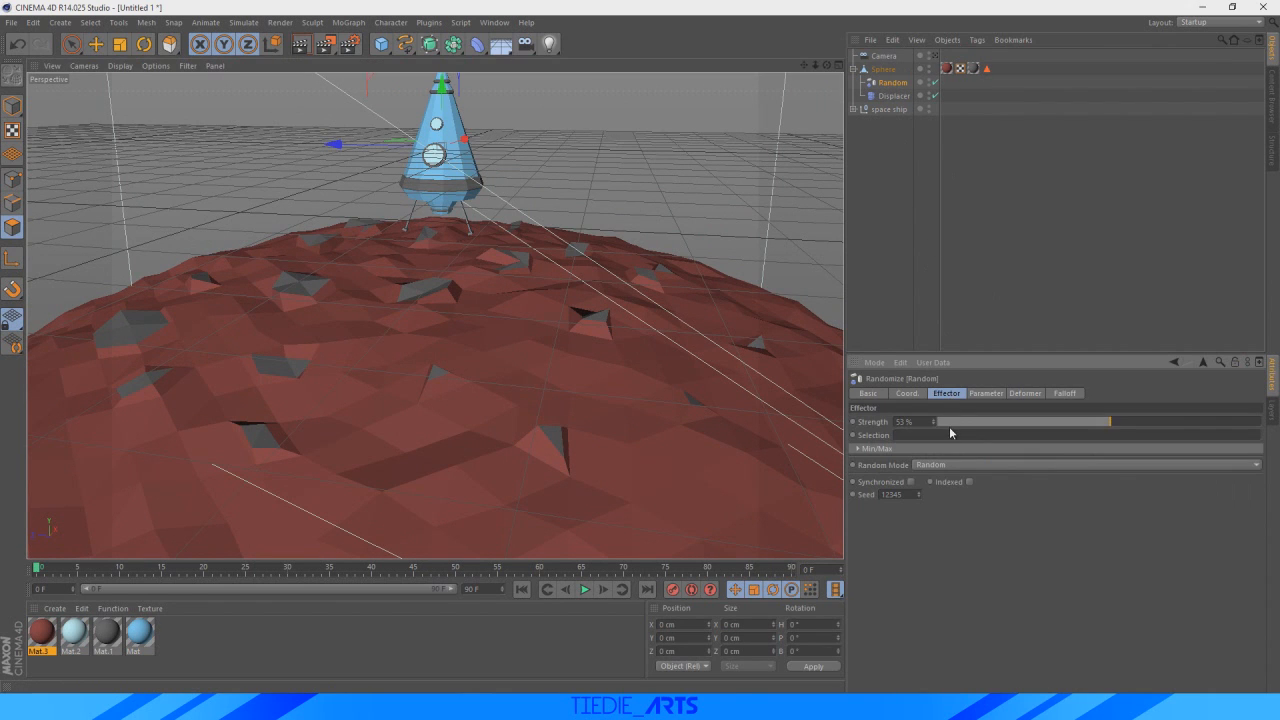
drag(949, 424, 1266, 431)
click(893, 95)
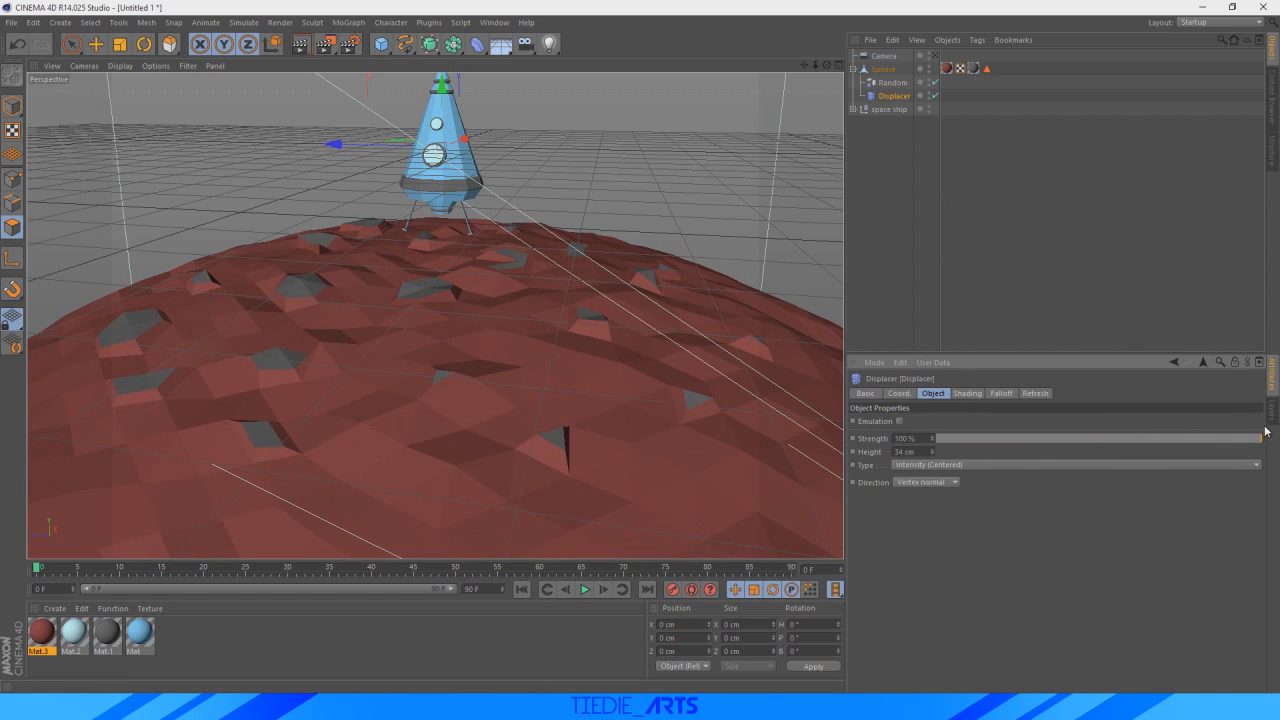
- Look through the scene camera and reframe it closer to the spaceship from a slightly higher angle
click(935, 56)
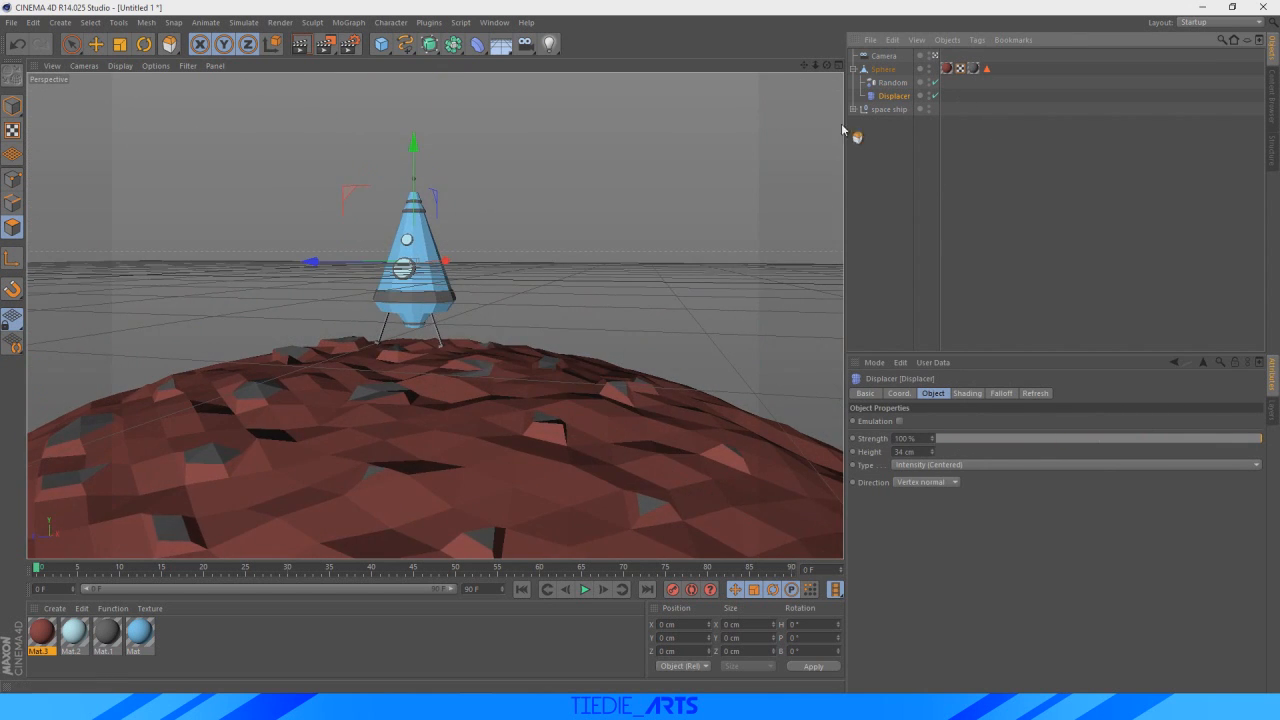
mouse_move(815, 65)
mouse_down()
mouse_move(795, 69)
mouse_move(857, 70)
mouse_move(806, 71)
mouse_up()
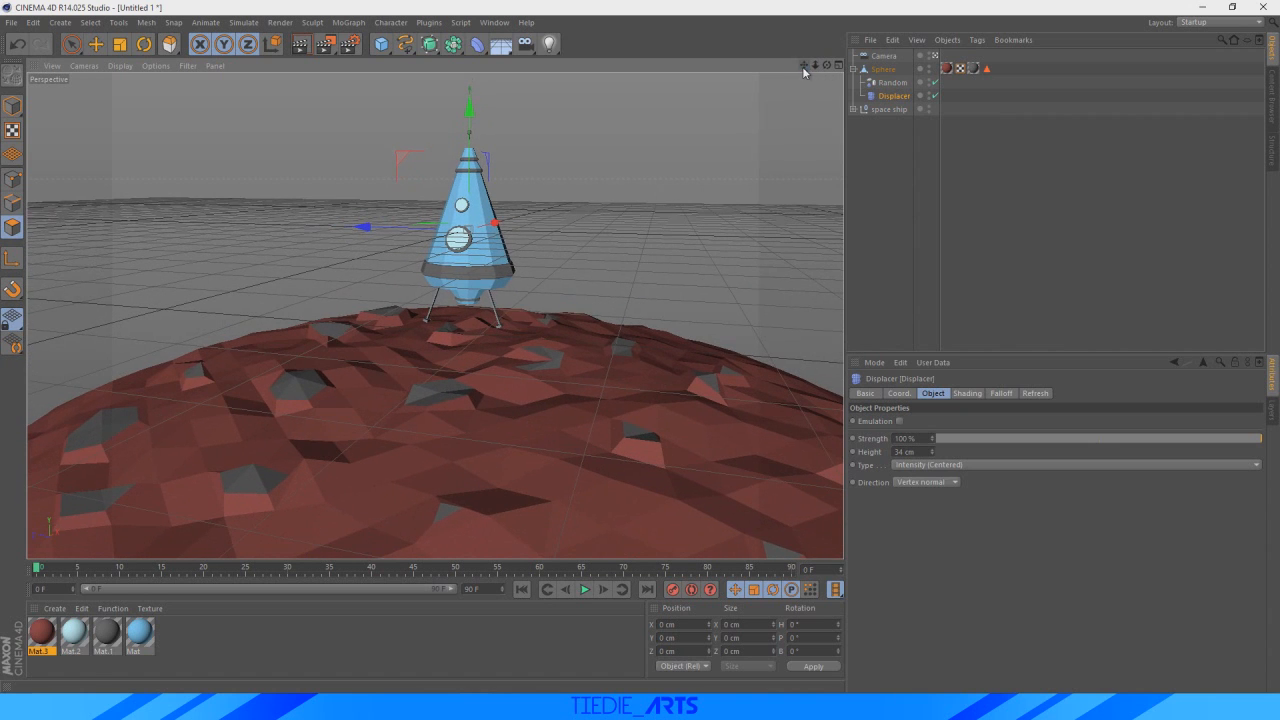
click(888, 156)
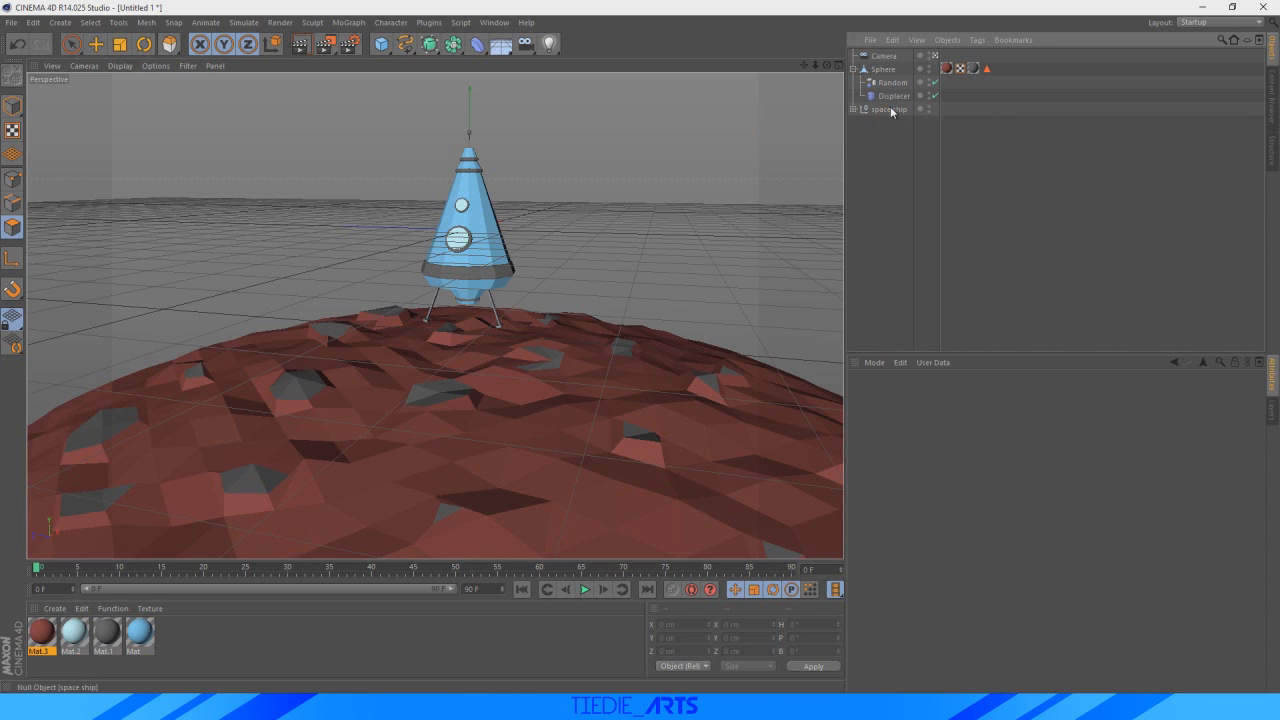
- Rotate the space ship group so that the rocket tilts to one side
click(889, 109)
click(144, 45)
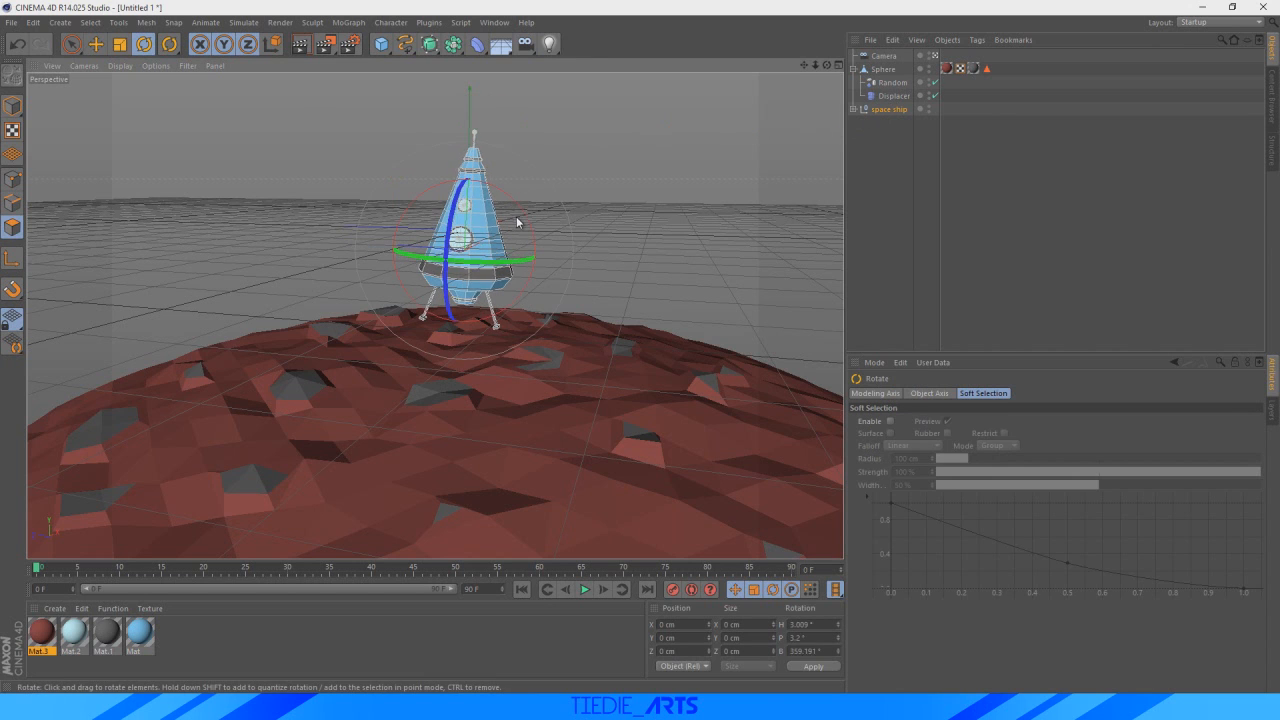
mouse_move(523, 222)
mouse_down()
mouse_move(528, 243)
mouse_move(542, 213)
mouse_move(540, 232)
mouse_up()
- Move the tilted space ship sideways and slightly up off the planet's surface, and recentre the camera framing on it
click(95, 44)
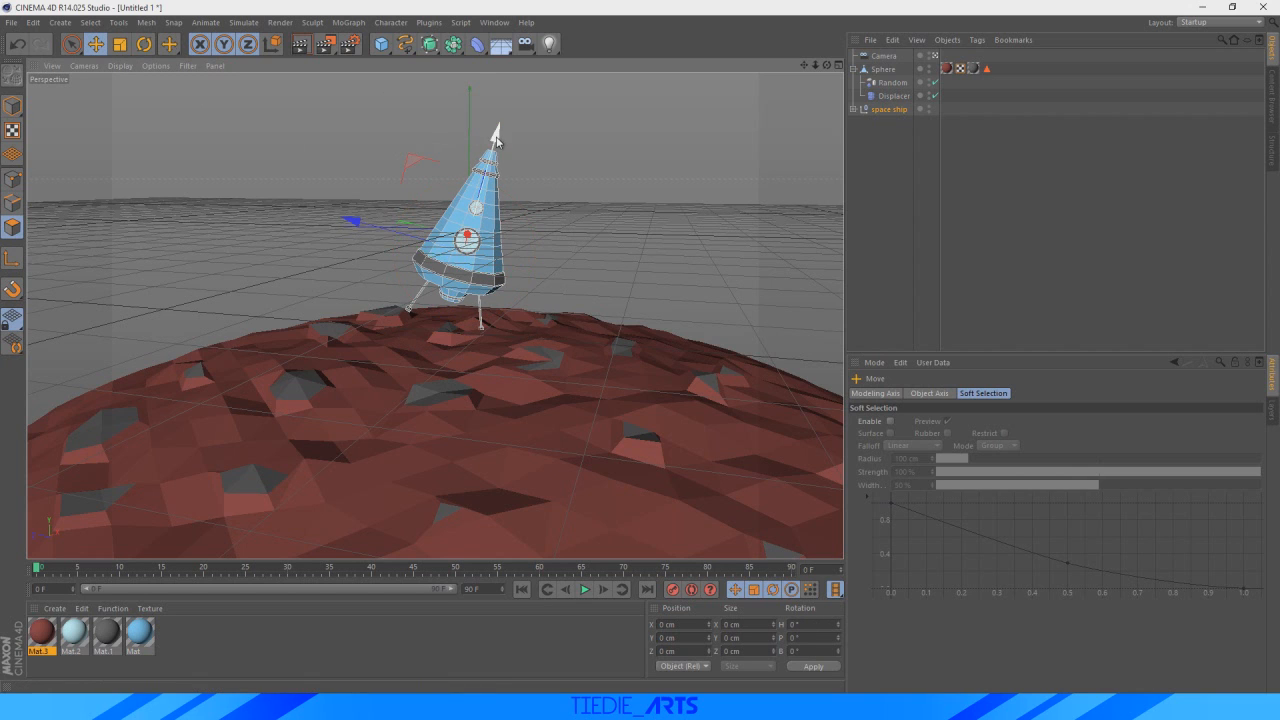
drag(357, 217, 400, 208)
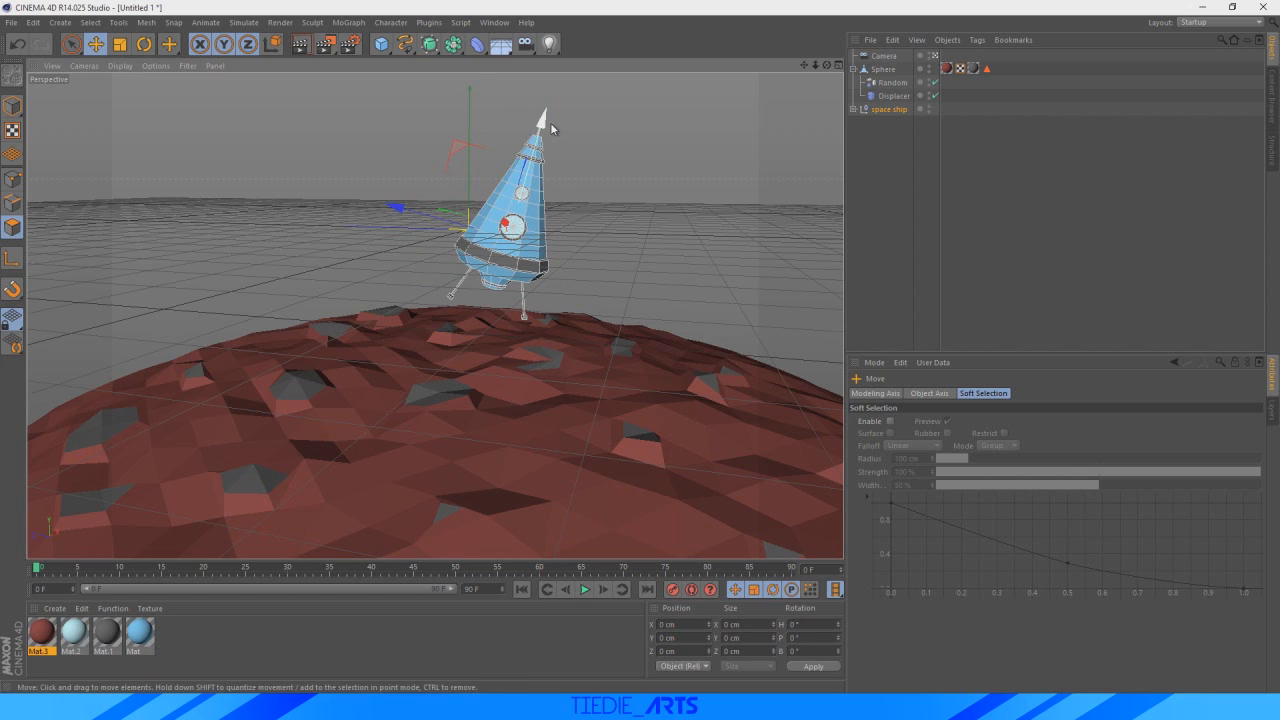
drag(551, 129, 556, 118)
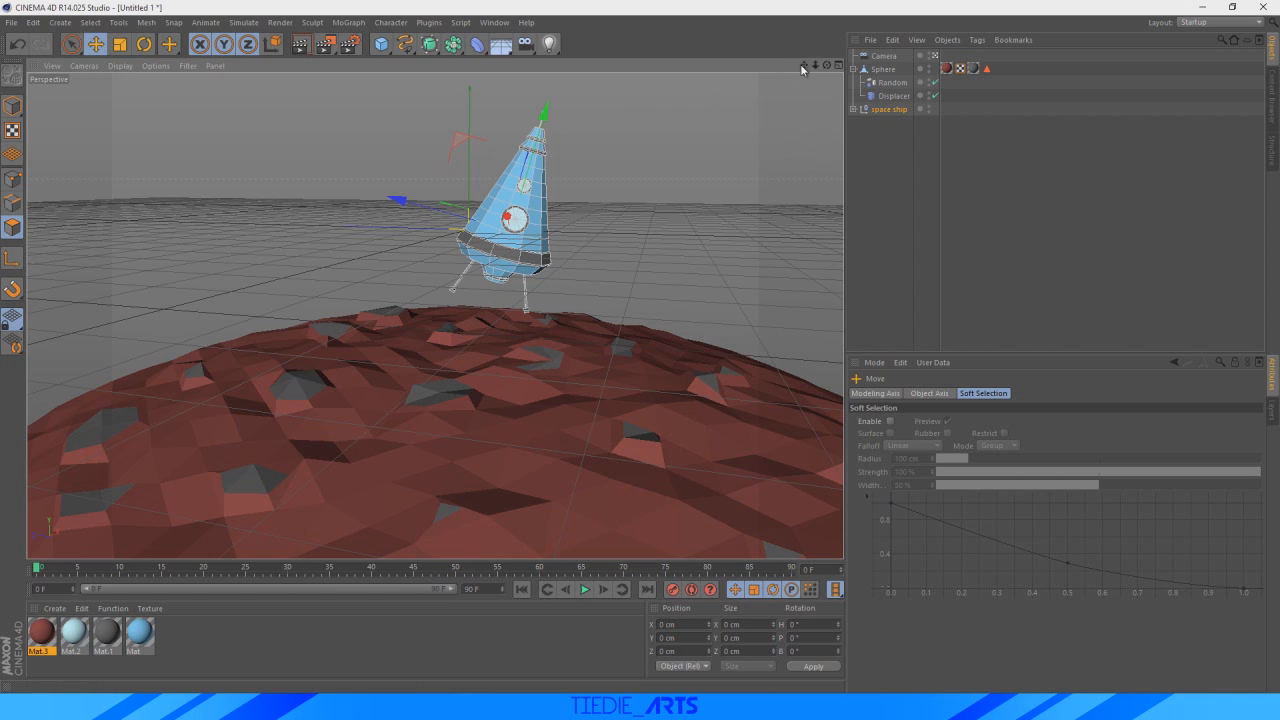
mouse_move(803, 65)
mouse_down()
mouse_move(755, 67)
mouse_move(744, 86)
mouse_move(808, 68)
mouse_move(780, 75)
mouse_up()
click(869, 171)
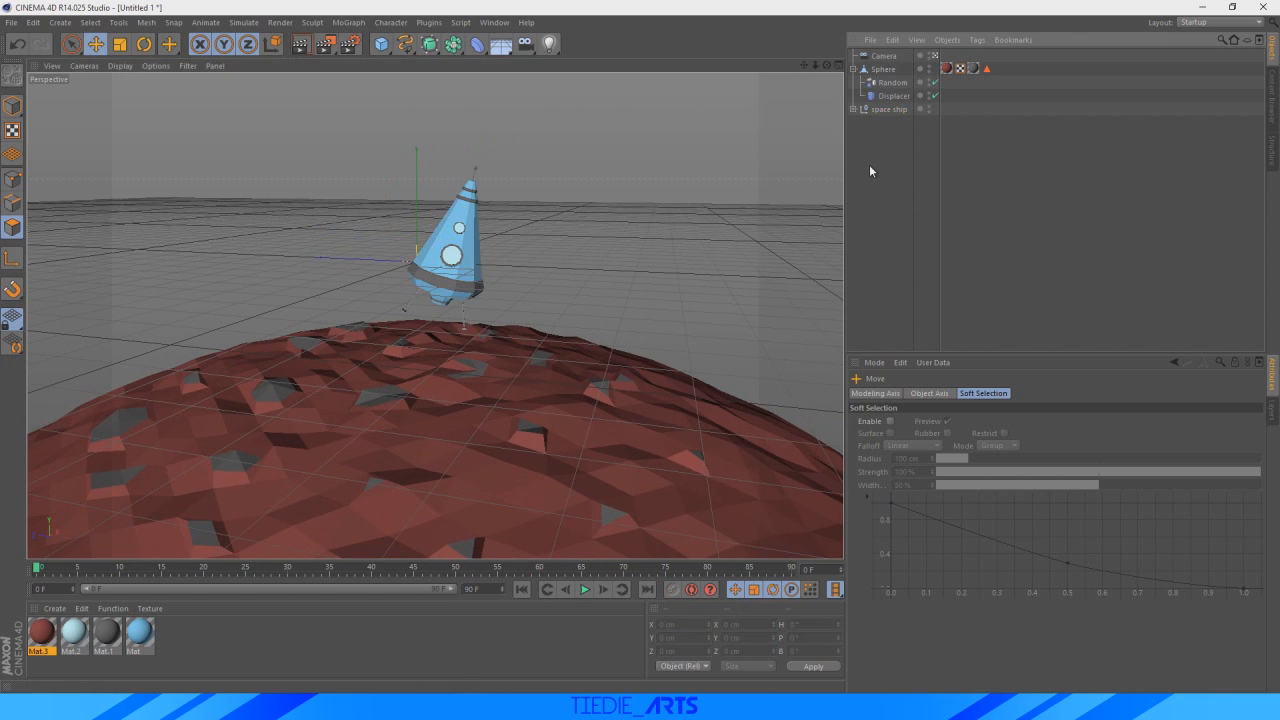
- Leave the scene camera's view and check the rocket and planet composition in the space-age.png reference image
click(935, 56)
key(alt+Tab)
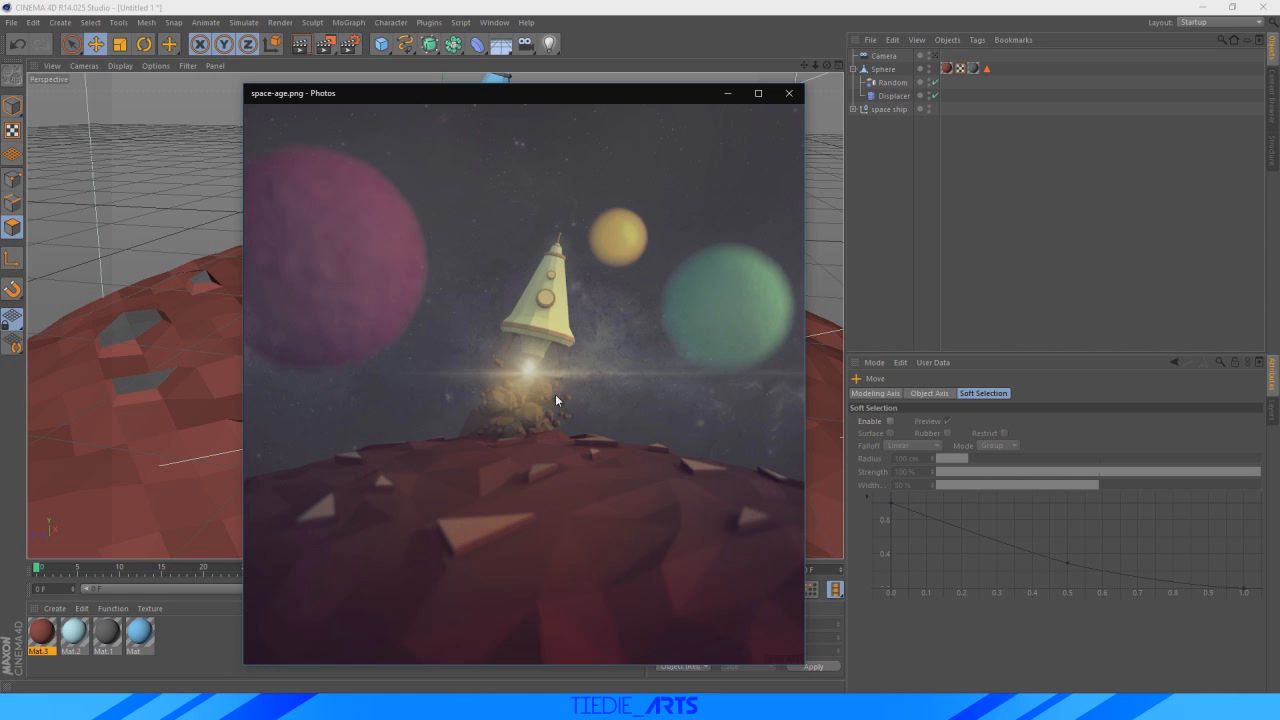
click(868, 233)
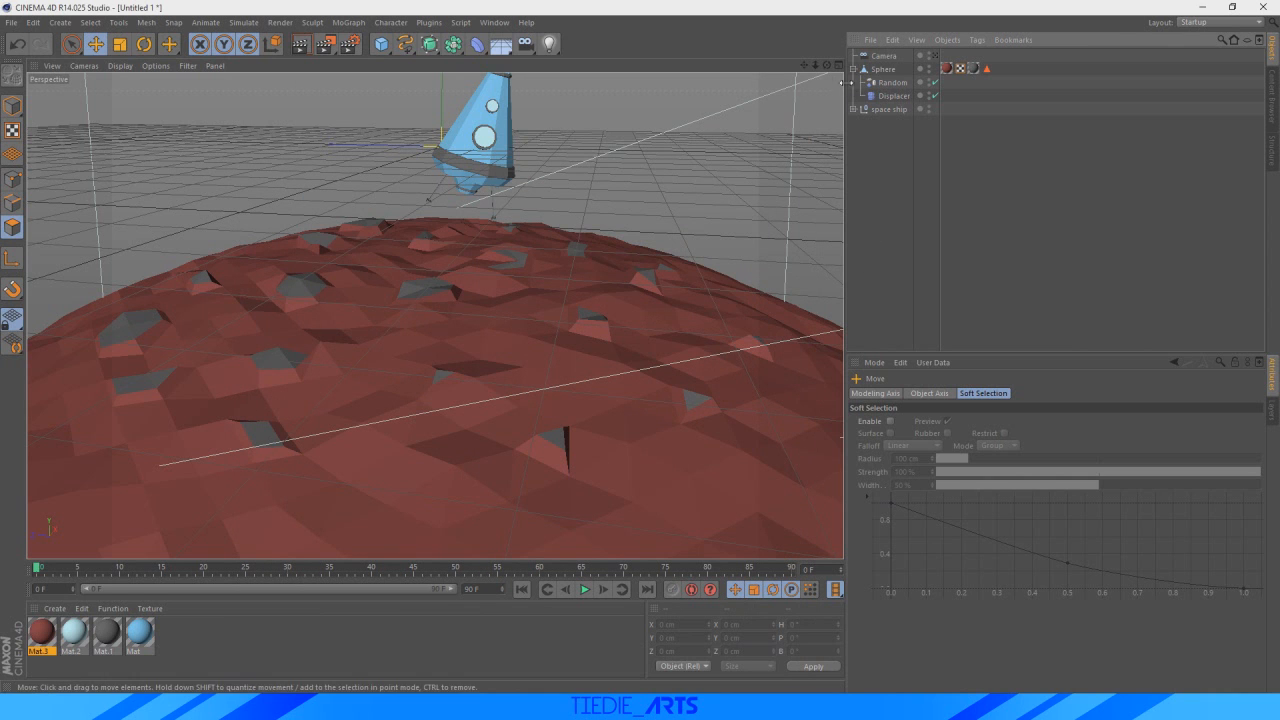
- Collapse the Sphere's hierarchy and rename the Sphere as plantet
click(853, 68)
double_click(884, 68)
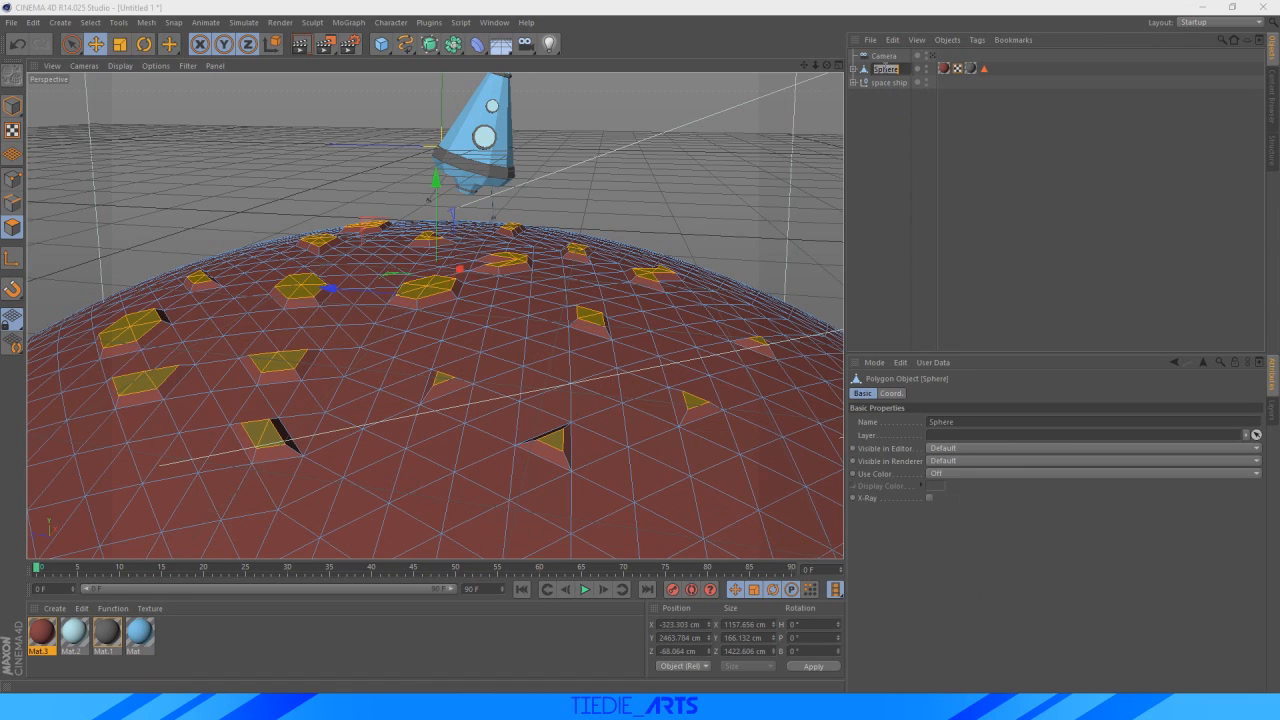
text(plantet)
key(Return)
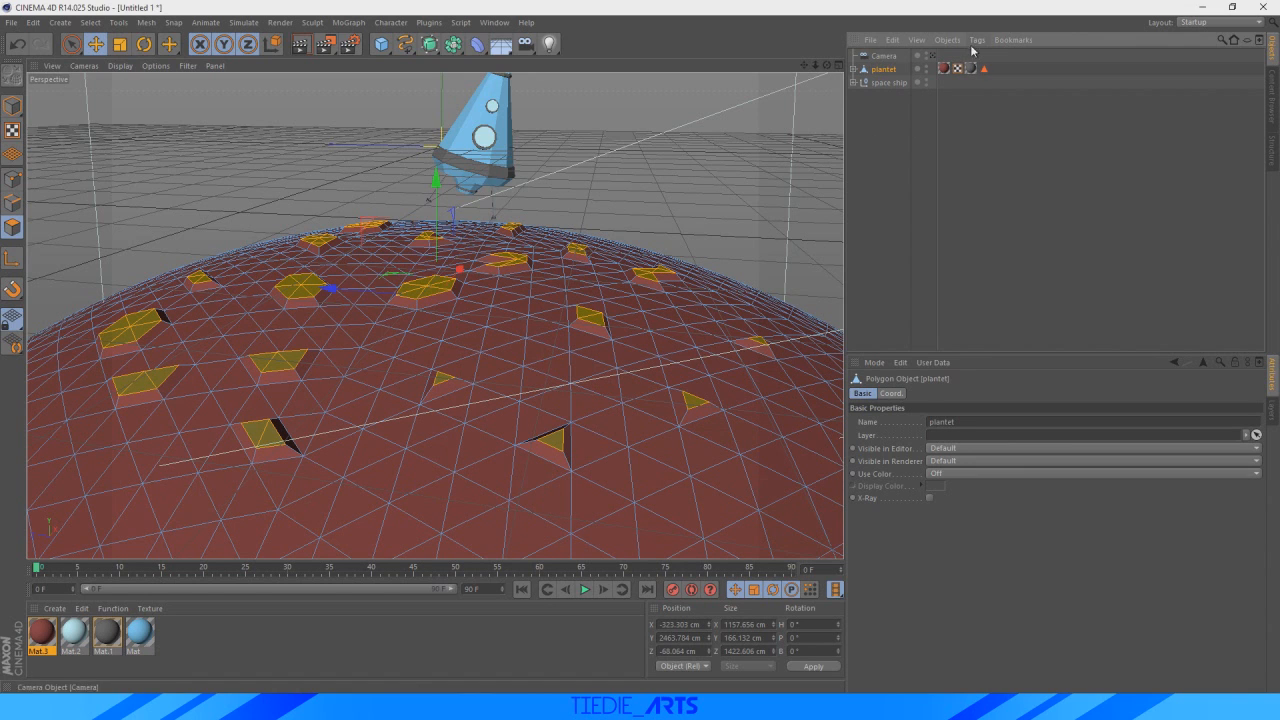
click(953, 163)
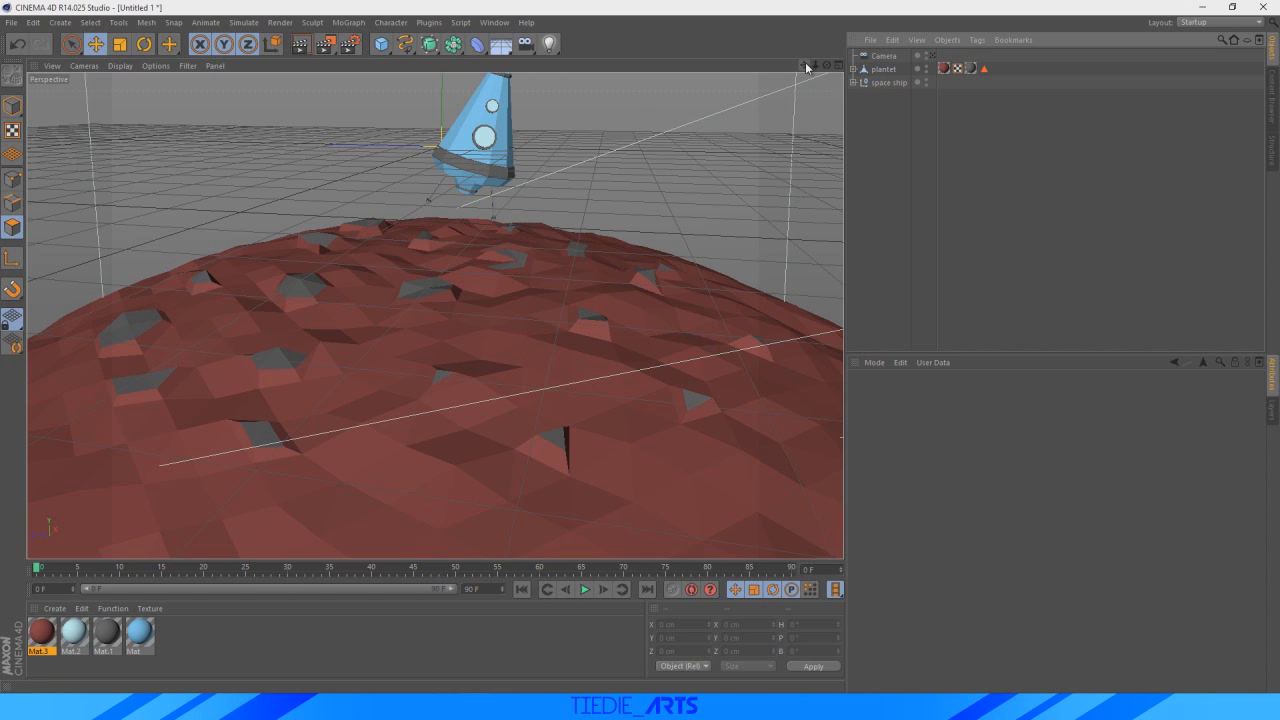
- Add a Platonic object, lower it to the planet's surface below the rocket, and shrink it to a radius of about 46 cm
mouse_move(805, 66)
mouse_down()
mouse_move(797, 106)
mouse_move(720, 117)
mouse_move(806, 63)
mouse_up()
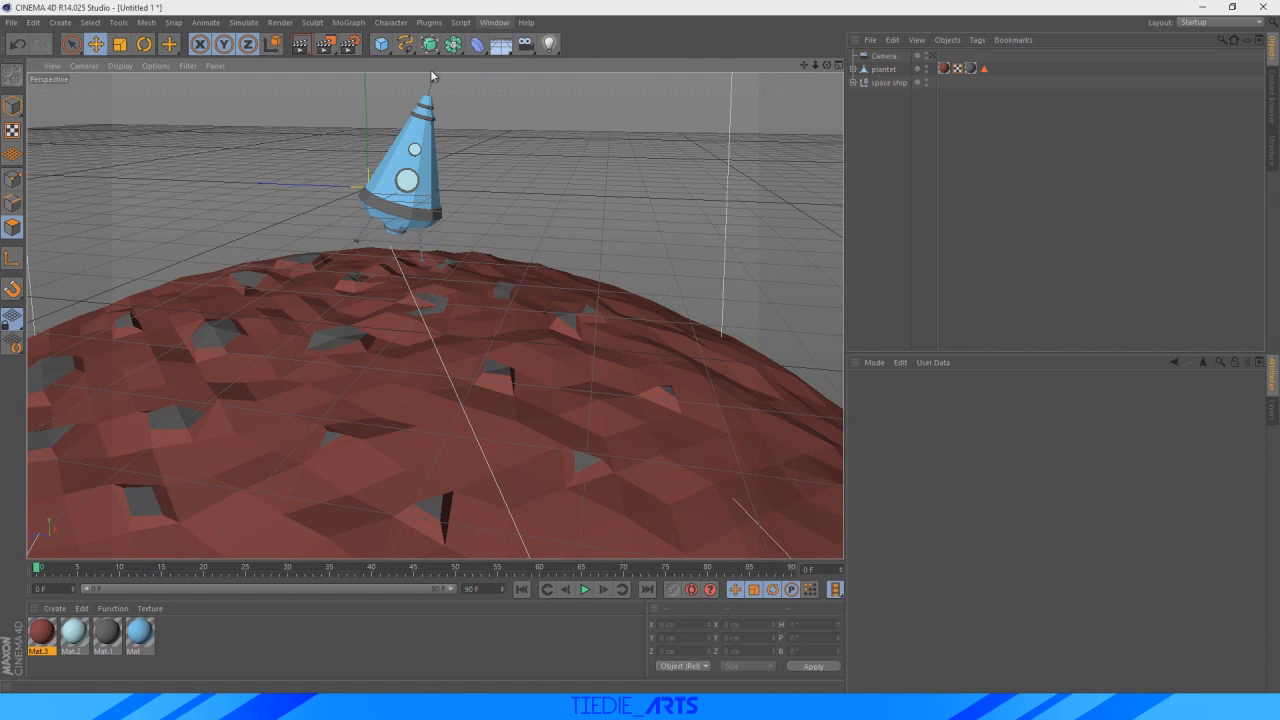
click(382, 46)
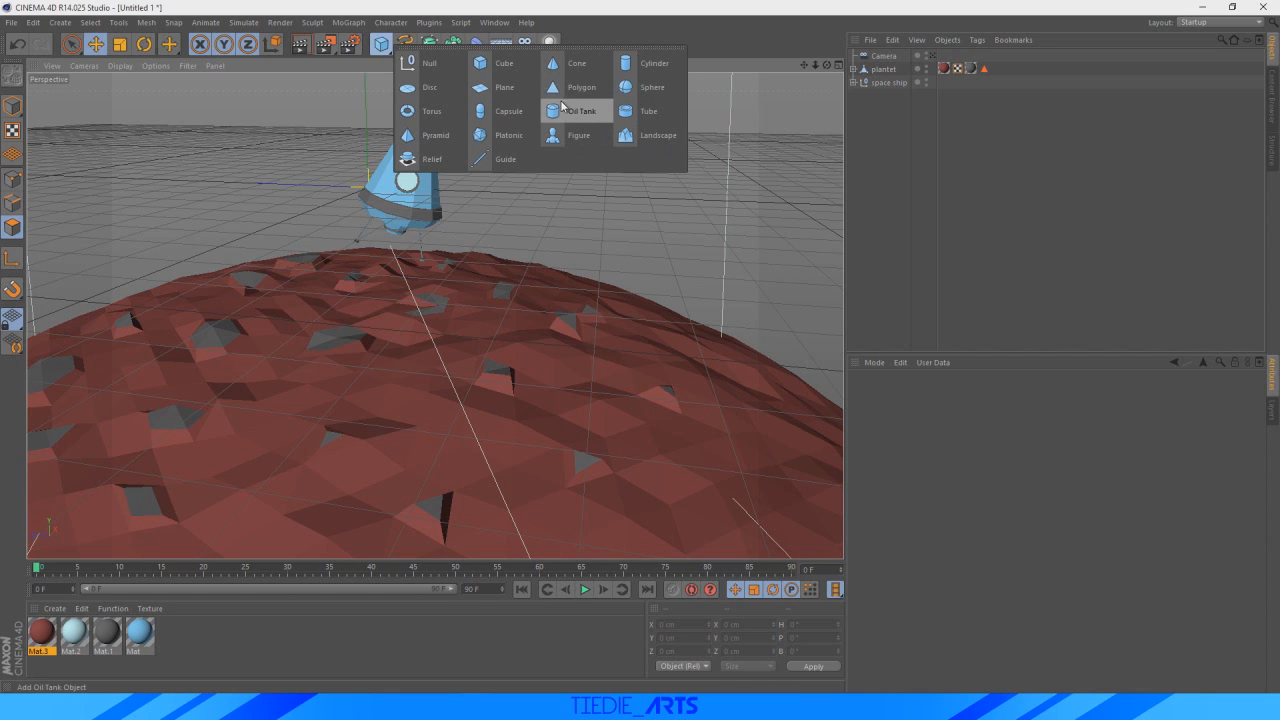
click(497, 135)
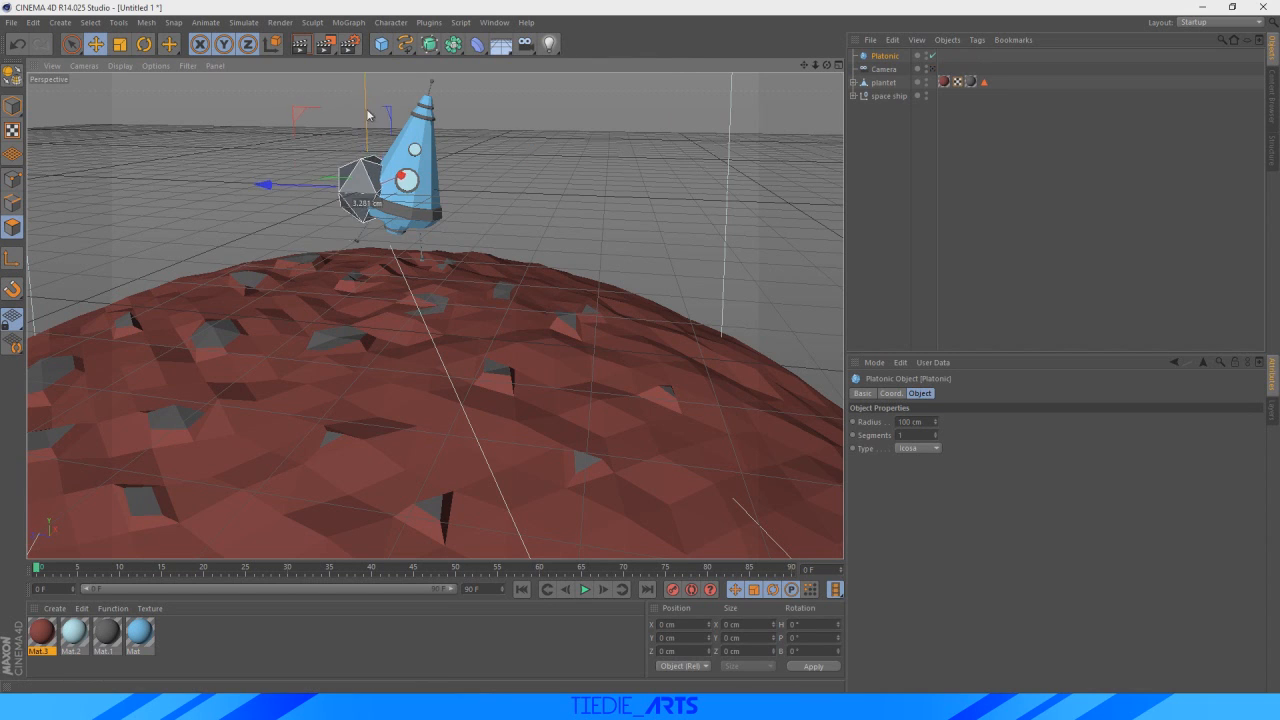
drag(368, 180, 385, 236)
key(t)
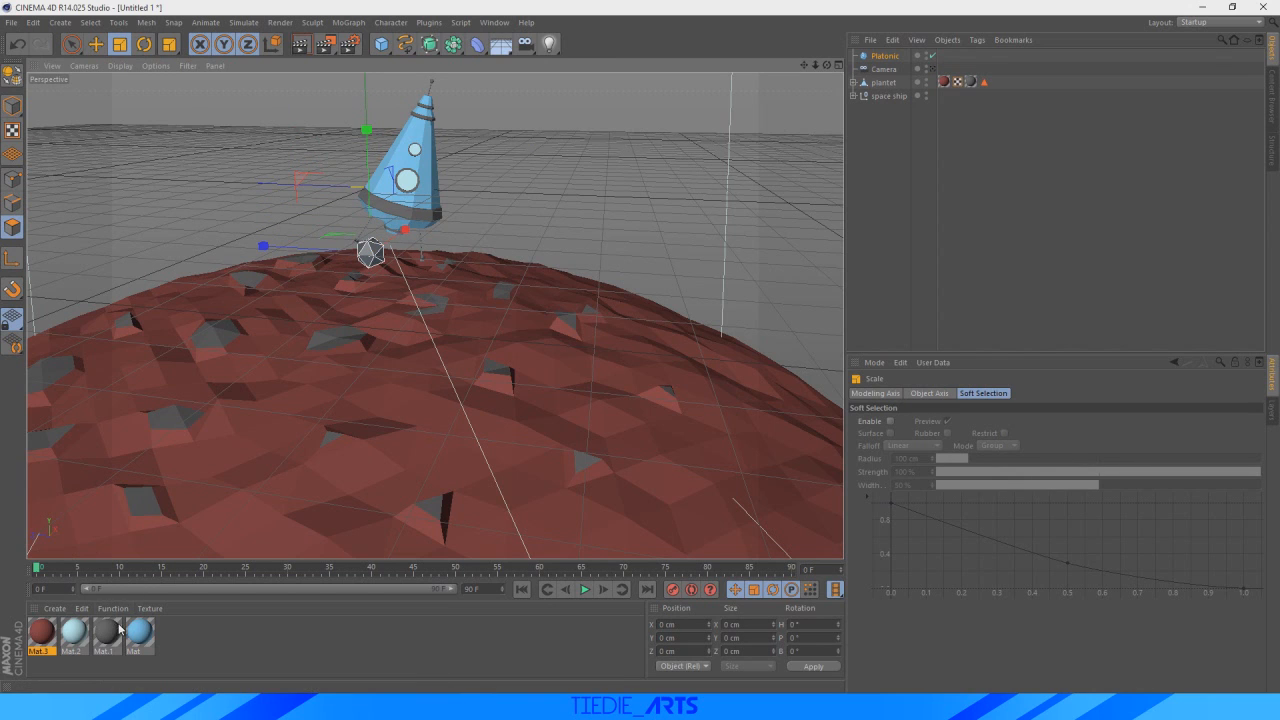
- Apply the grey Mat.1 material to the Platonic object and nest it under a new Array
drag(118, 630, 372, 250)
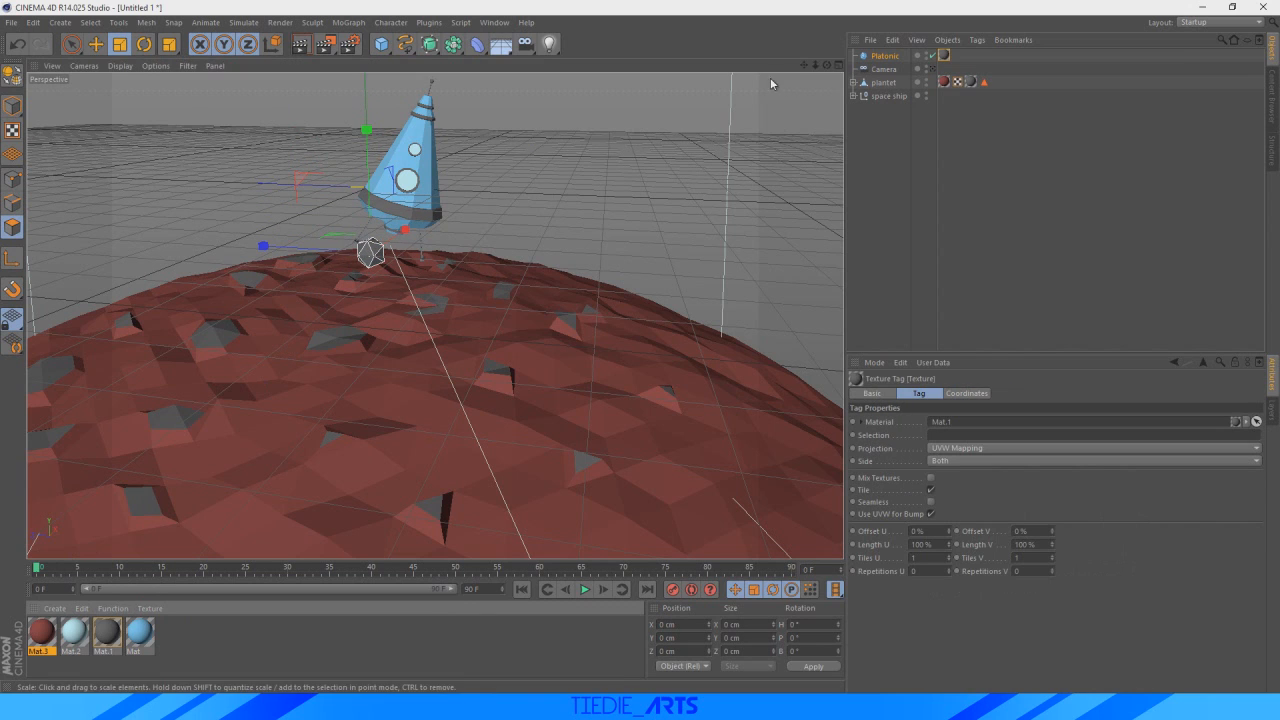
click(890, 56)
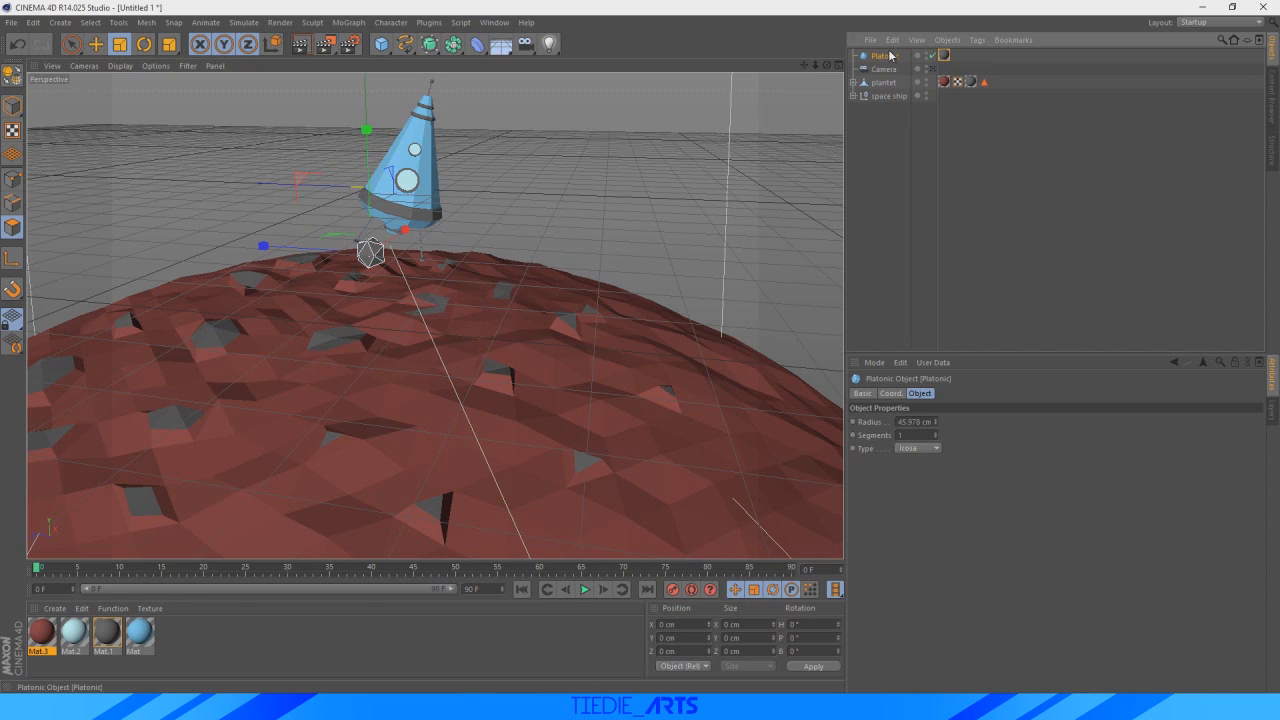
click(453, 44)
alt+click(500, 63)
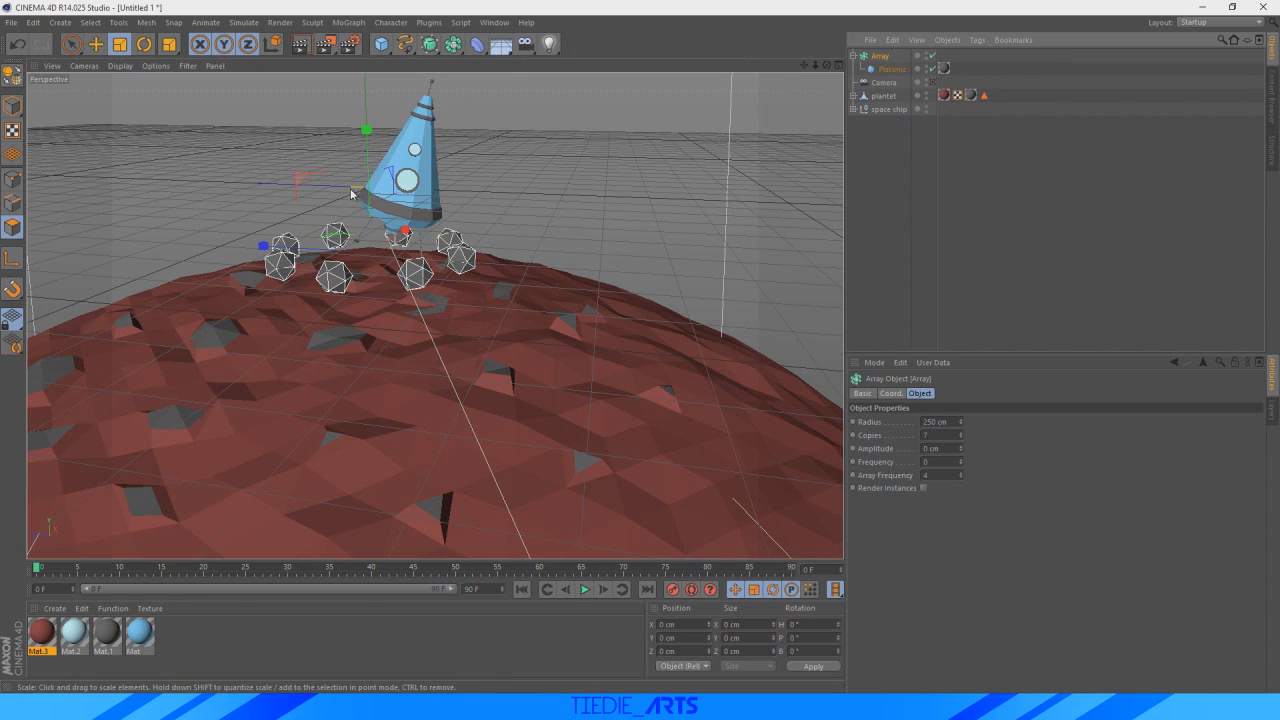
- Set the Array's radius to 116 cm, amplitude to 128 cm, frequency to 1.7 and array frequency to 4.09
drag(826, 65, 651, 202)
drag(805, 67, 625, 211)
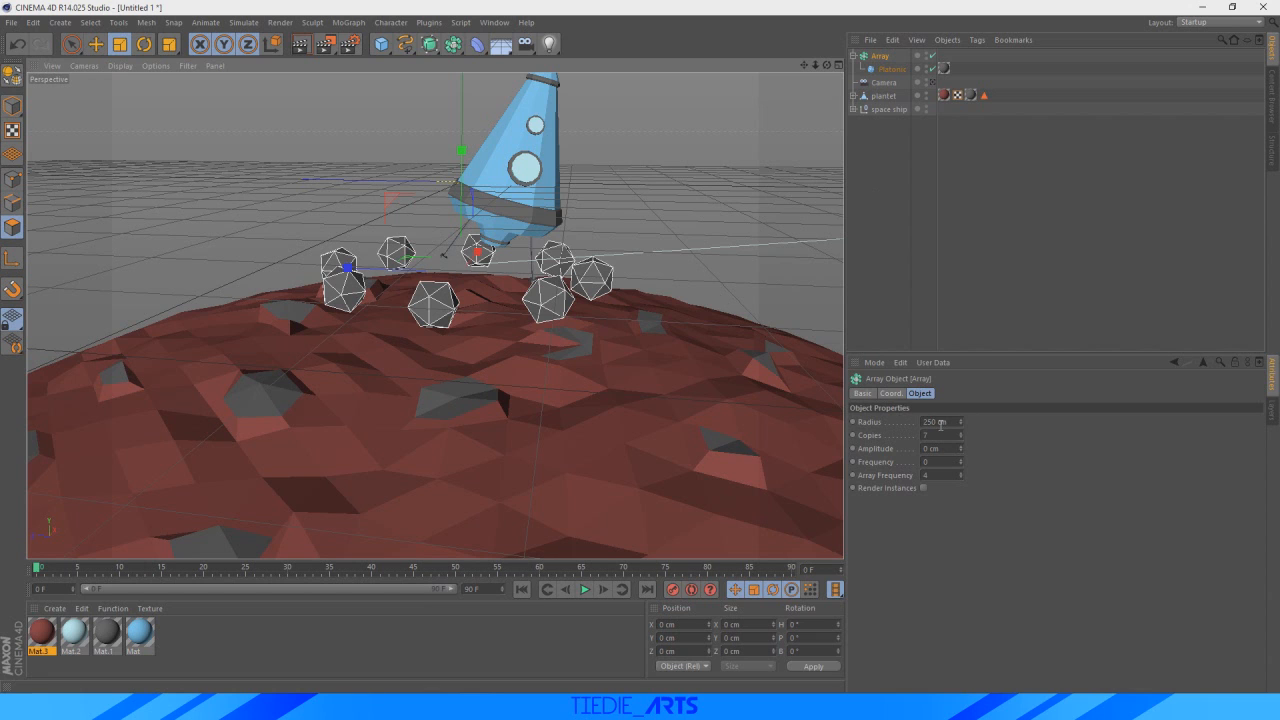
drag(962, 424, 960, 427)
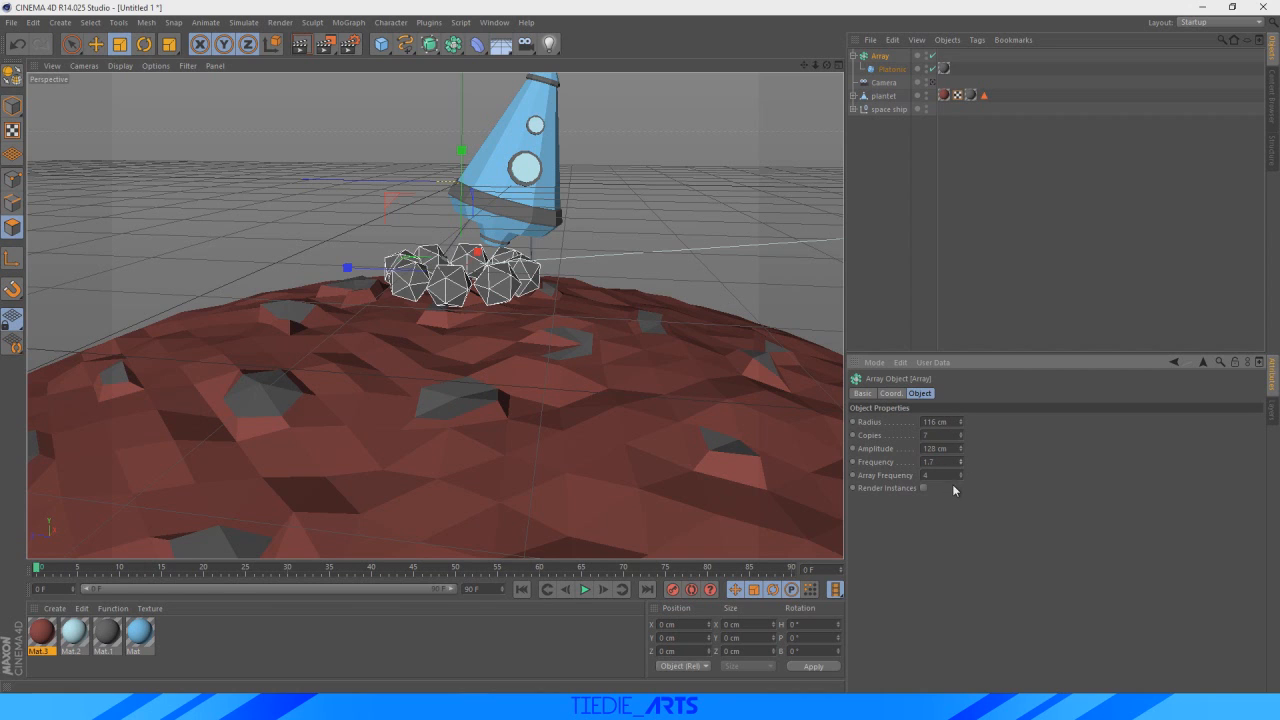
drag(962, 478, 962, 476)
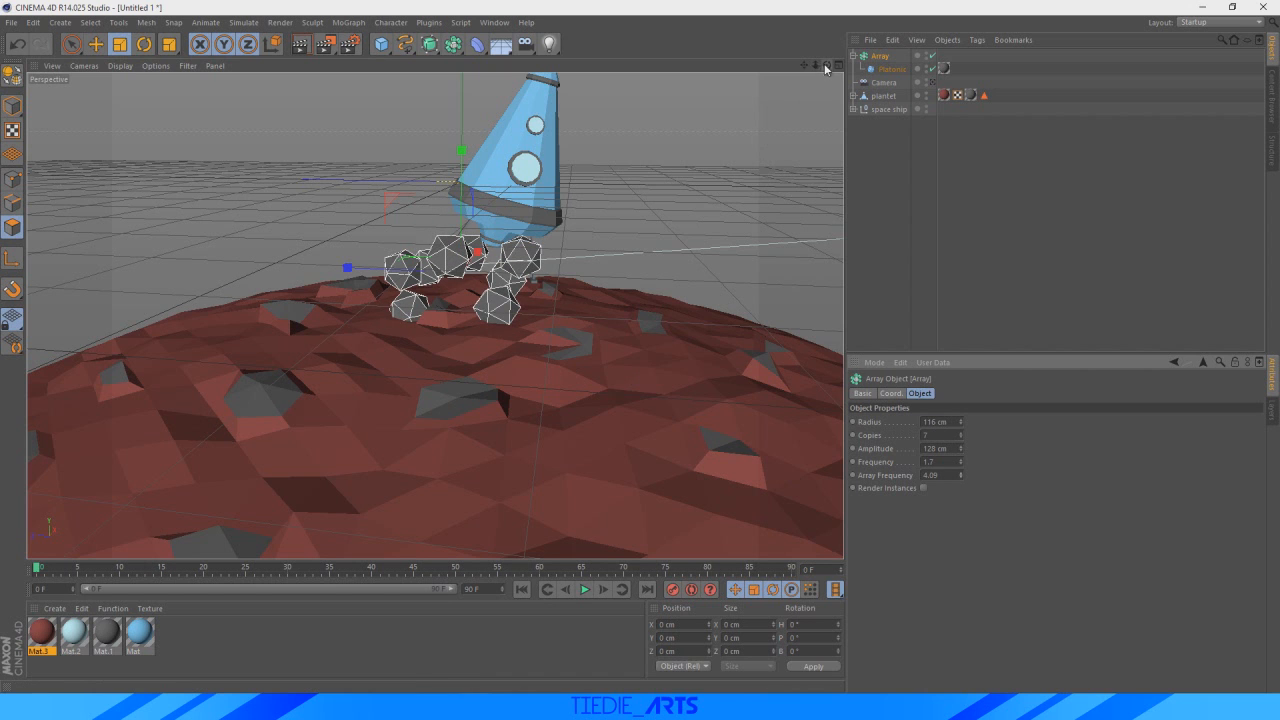
- Move the rock Array so that it sits on the planet's surface directly beneath the rocket
alt+drag(410, 315, 645, 292)
key(e)
drag(557, 180, 553, 197)
alt+drag(790, 75, 750, 117)
drag(501, 195, 500, 183)
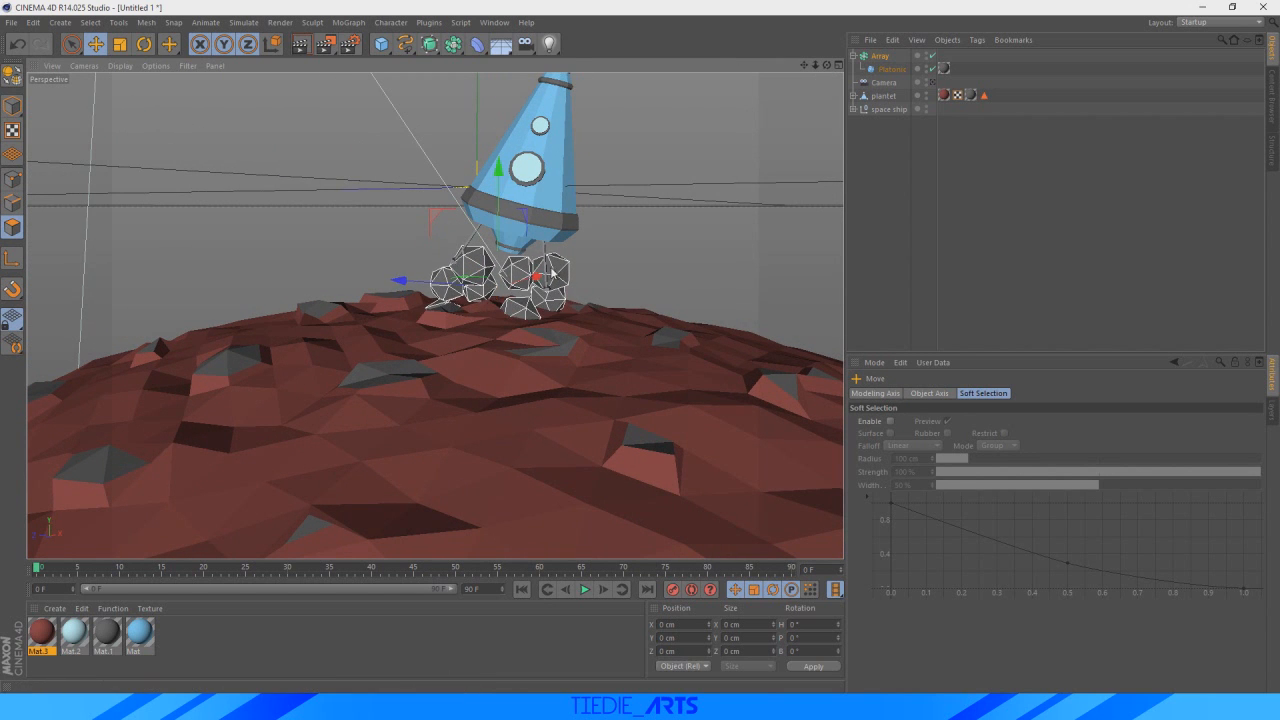
drag(425, 285, 413, 286)
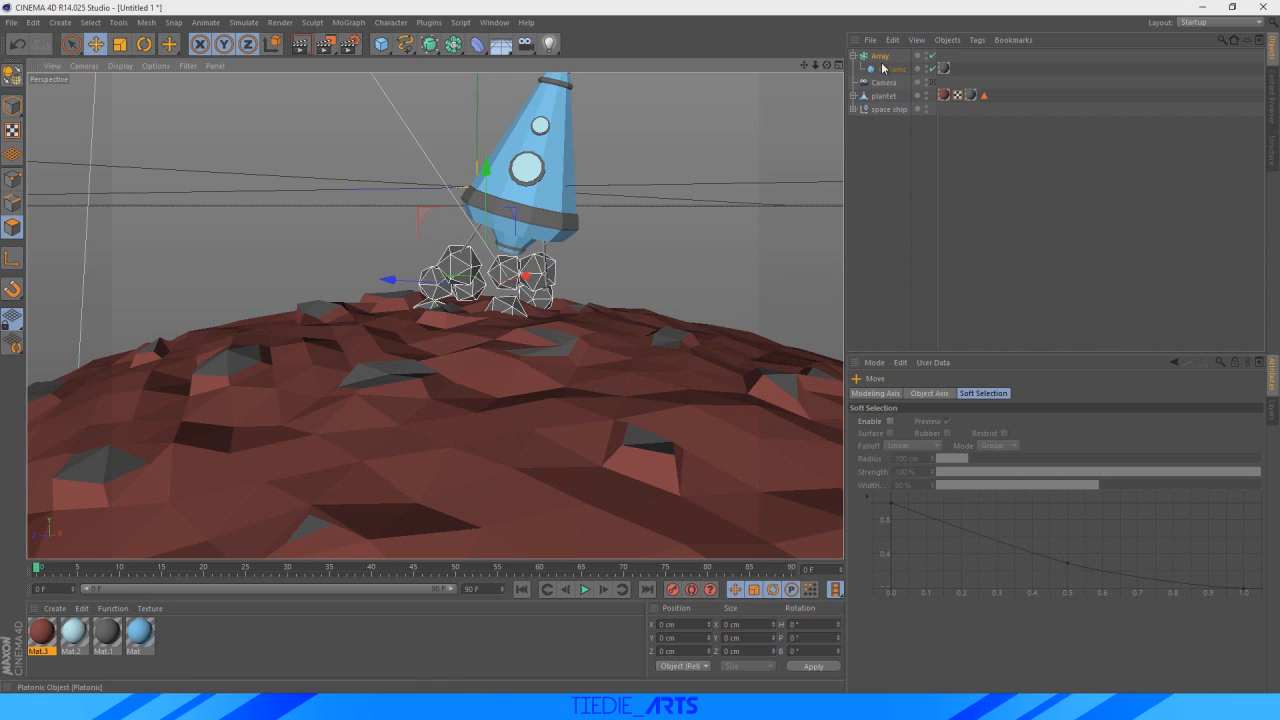
- Duplicate the rock Array and reduce the radius of the Platonic object inside the copy to get smaller rocks
click(853, 56)
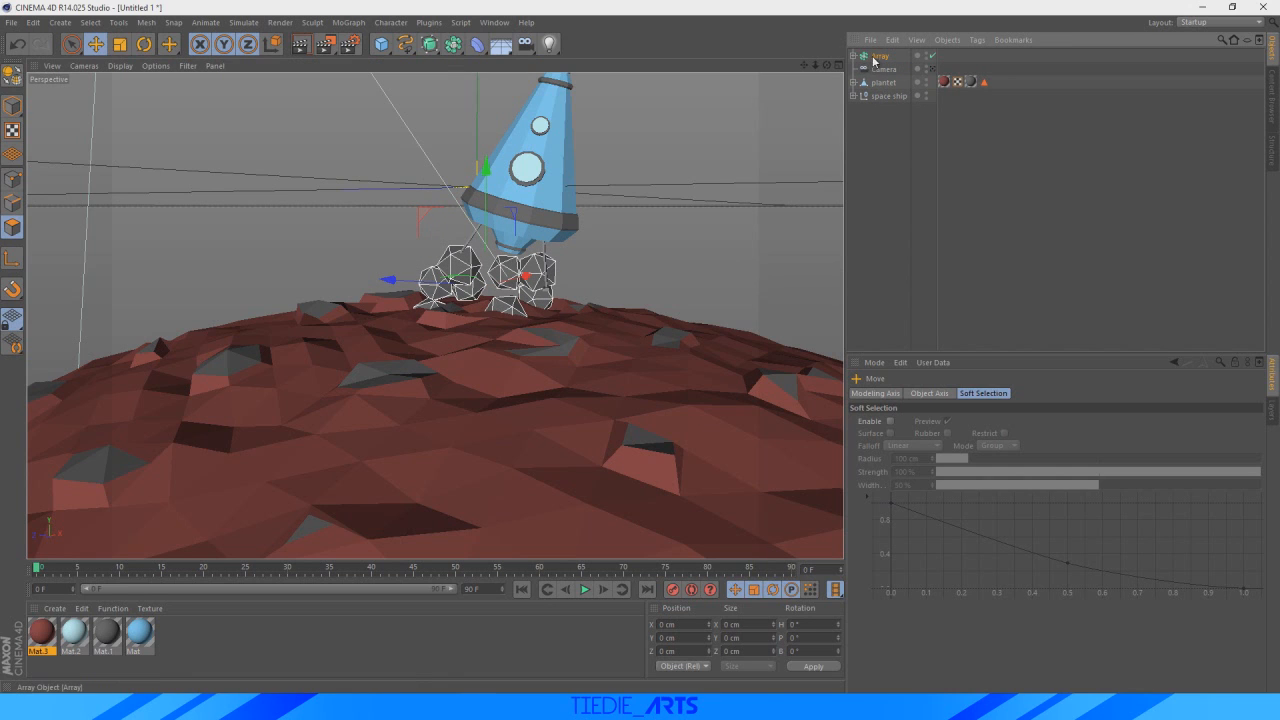
click(874, 58)
ctrl+drag(874, 49, 879, 57)
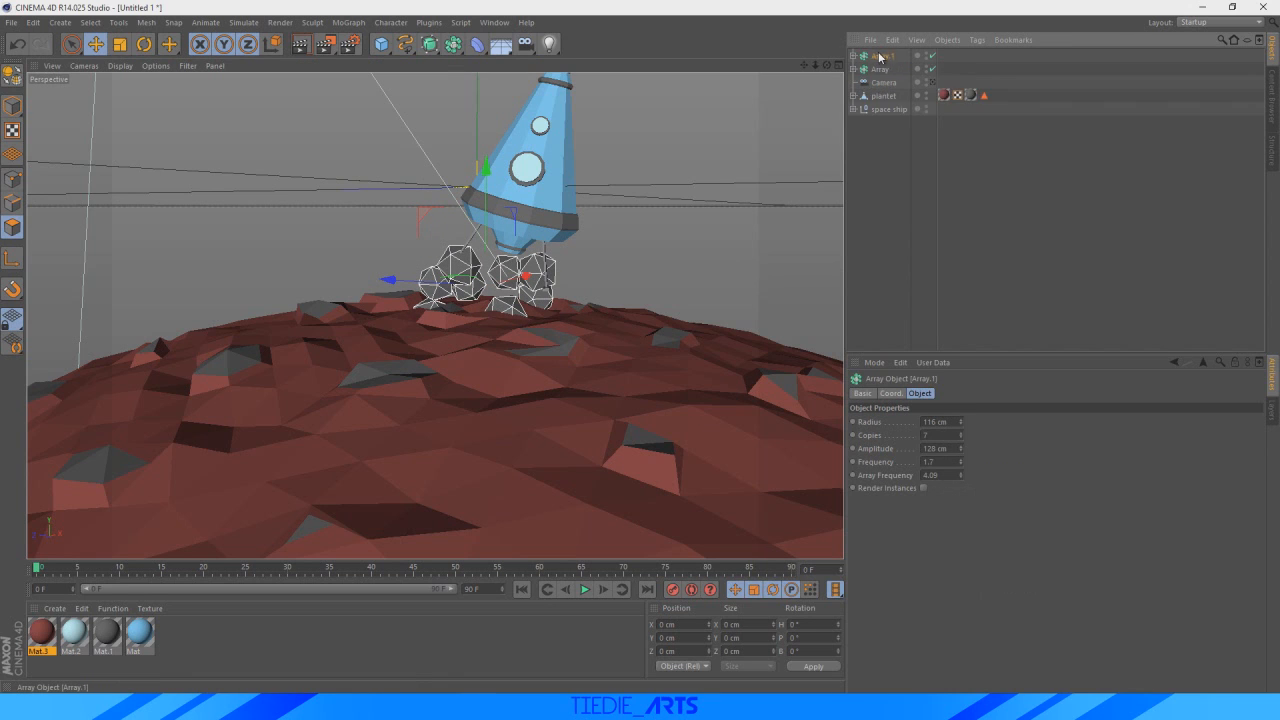
click(853, 56)
click(888, 69)
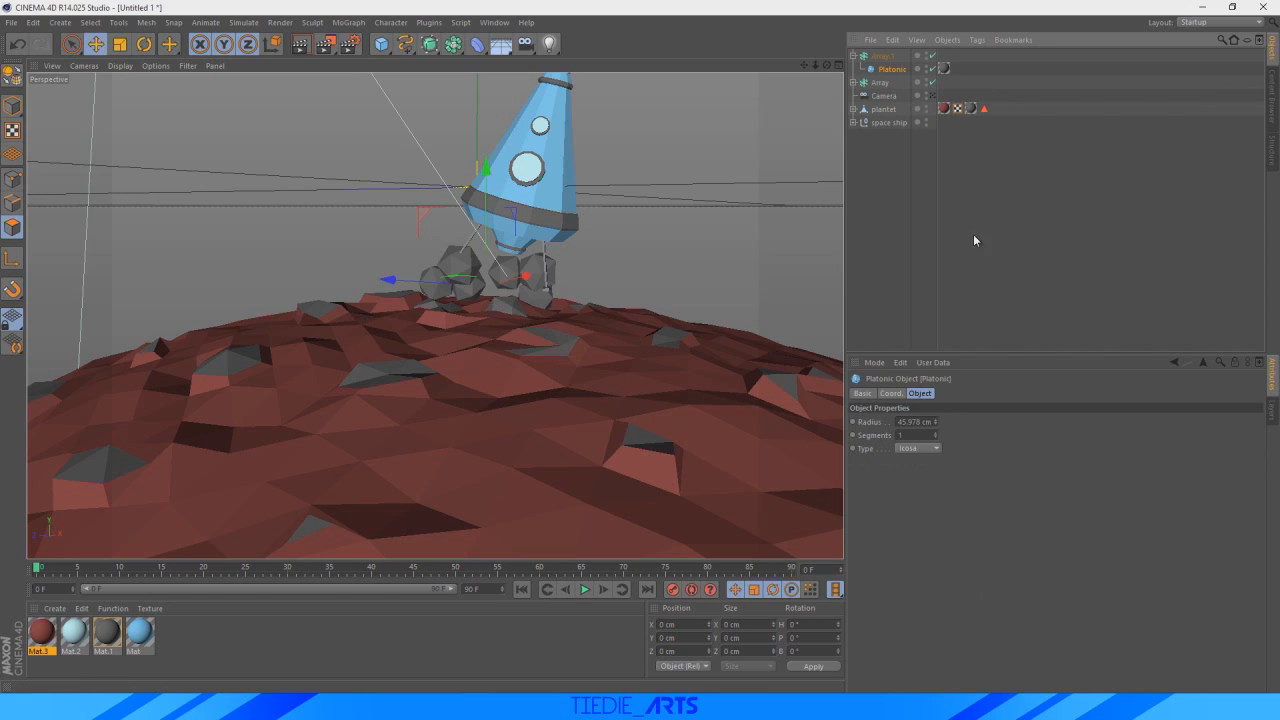
drag(938, 423, 925, 423)
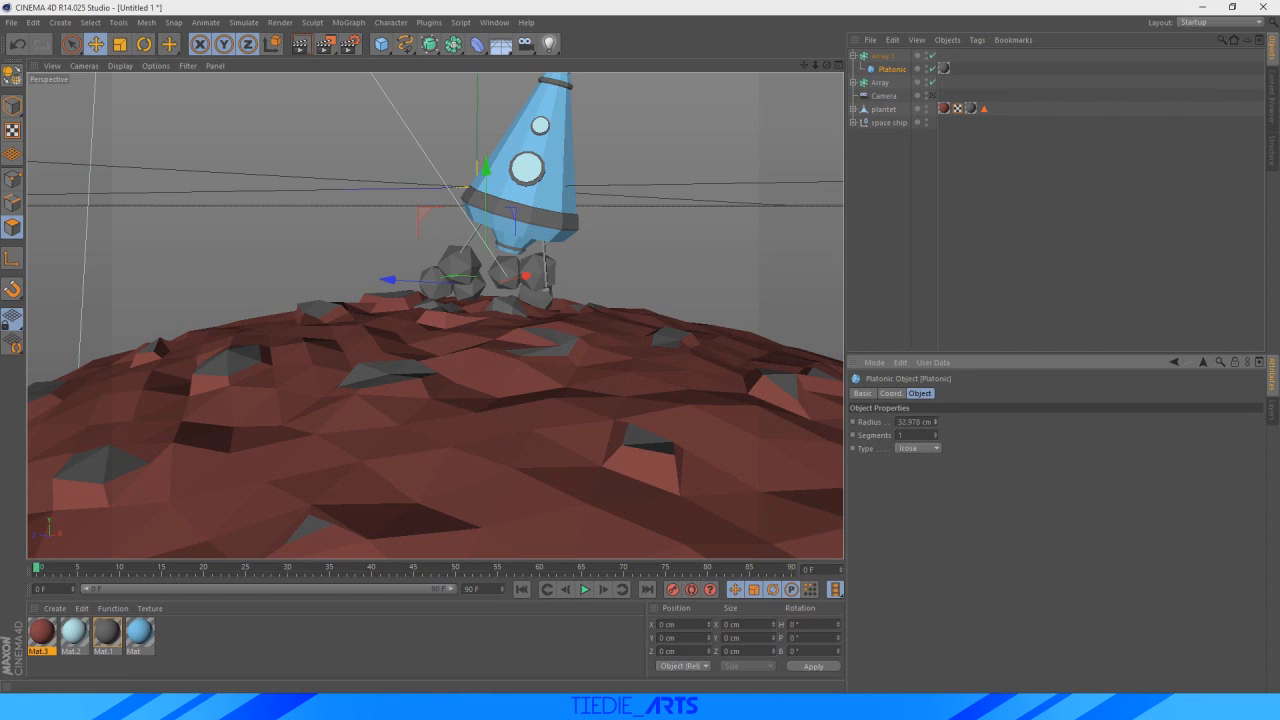
key(ctrl+z)
click(886, 71)
drag(935, 423, 933, 423)
- Set the duplicated Array's radius to 134 cm, copies to 18, amplitude to 111 cm, frequency to 2.04 and array frequency to 4.28
click(880, 57)
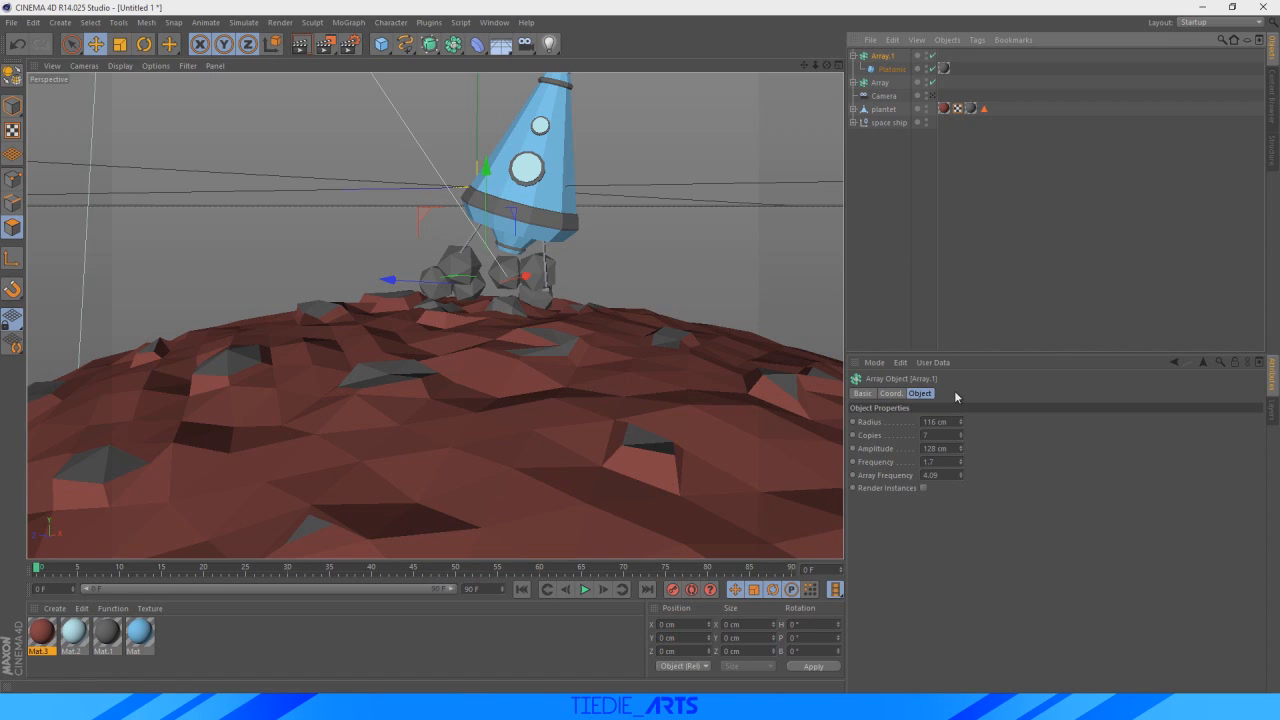
click(960, 420)
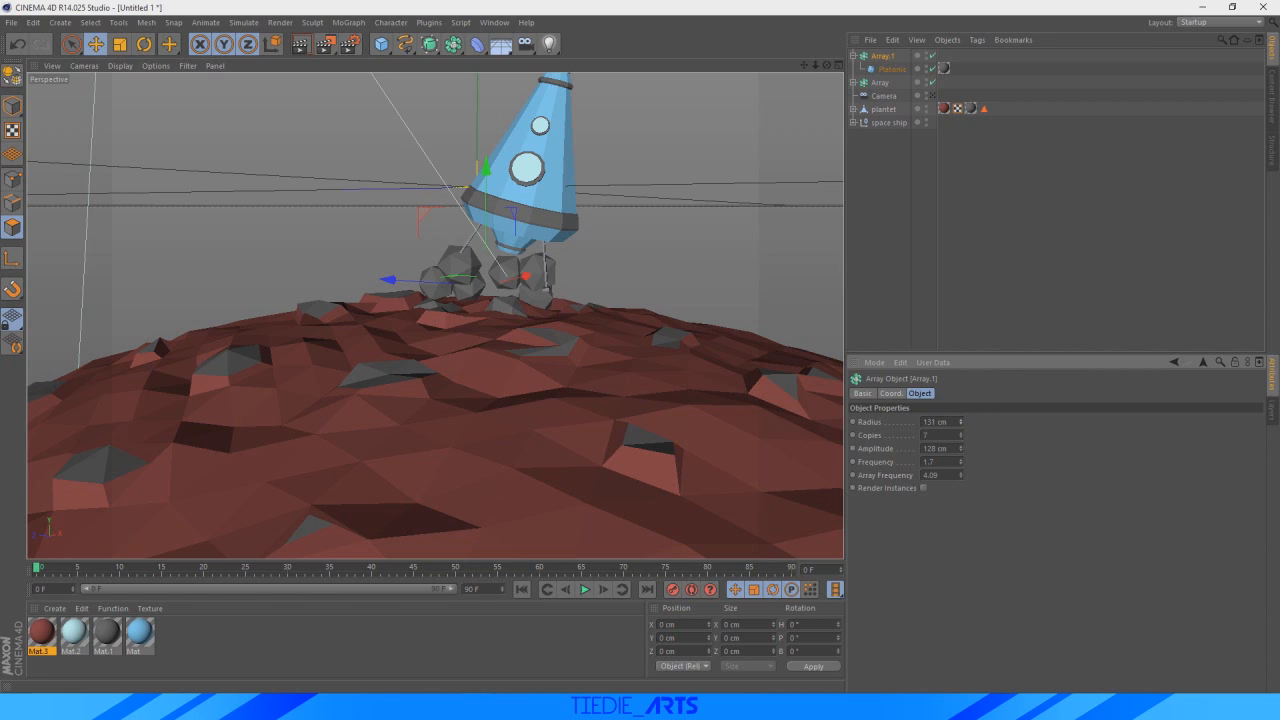
drag(961, 436, 961, 467)
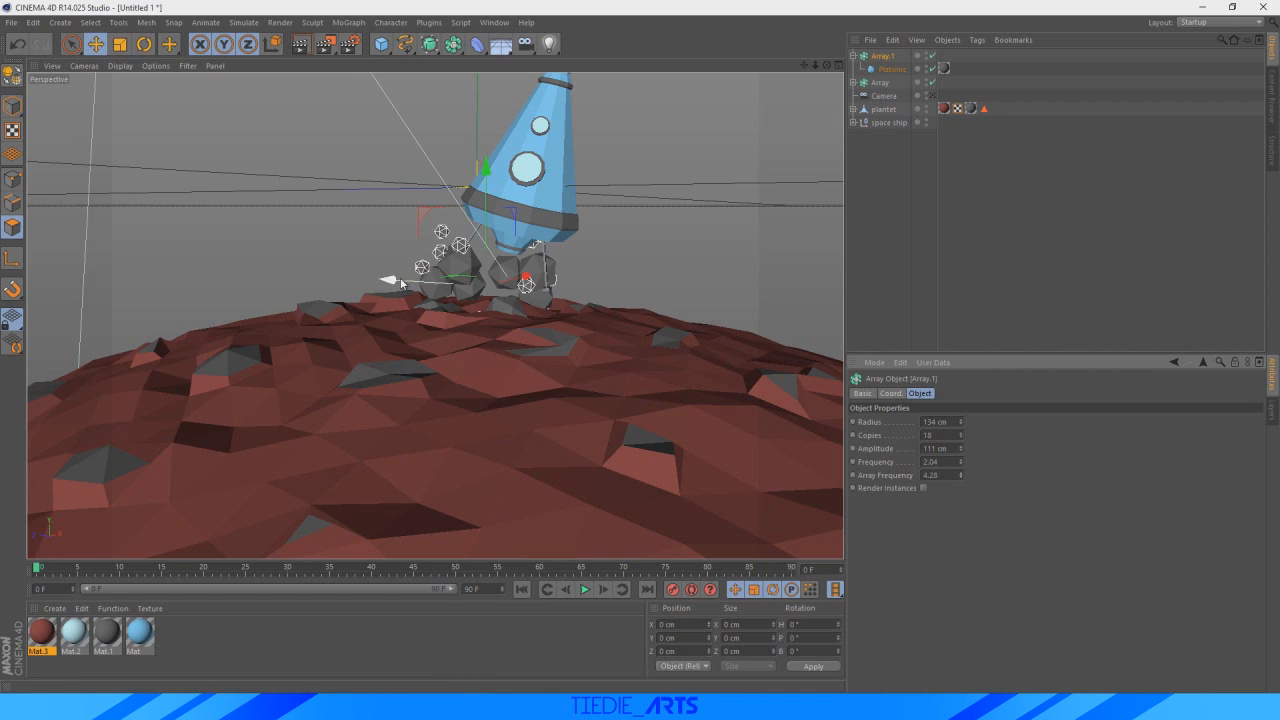
- Reposition the Array of smaller rocks so that they scatter around the larger rocks beneath the rocket
drag(400, 281, 421, 284)
drag(505, 178, 507, 191)
drag(433, 291, 422, 291)
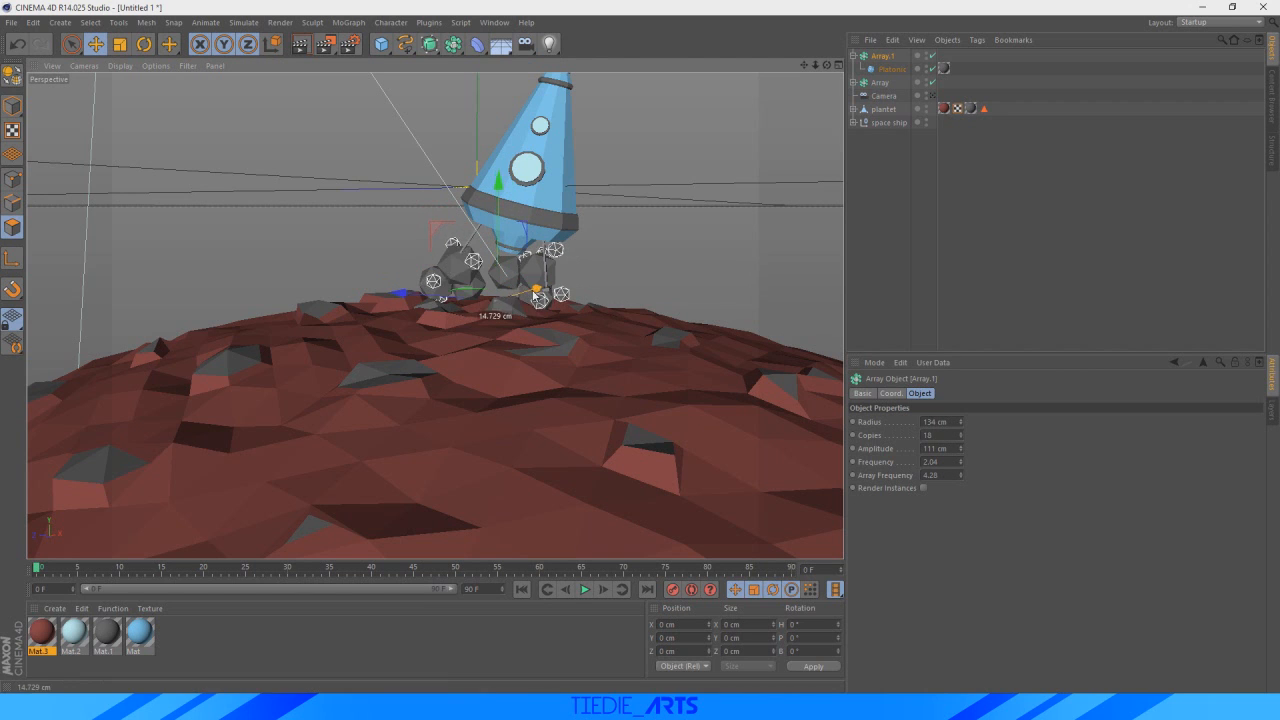
click(856, 238)
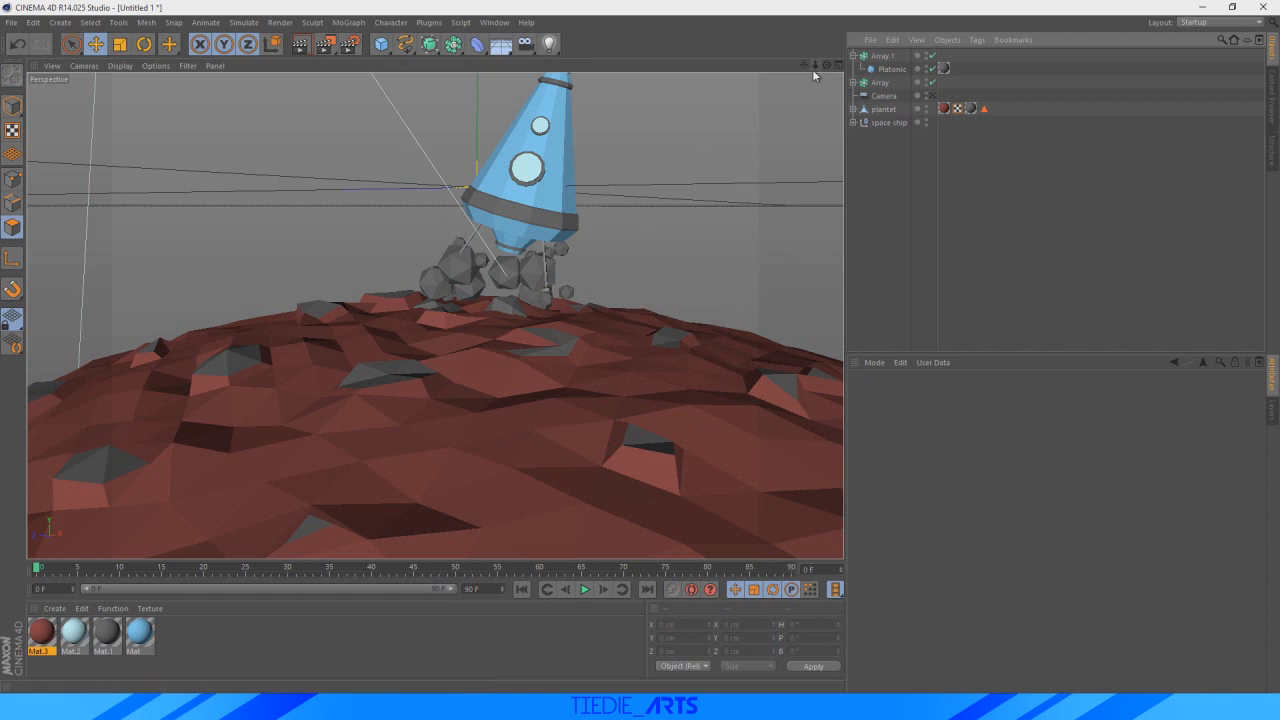
drag(826, 65, 843, 65)
click(881, 56)
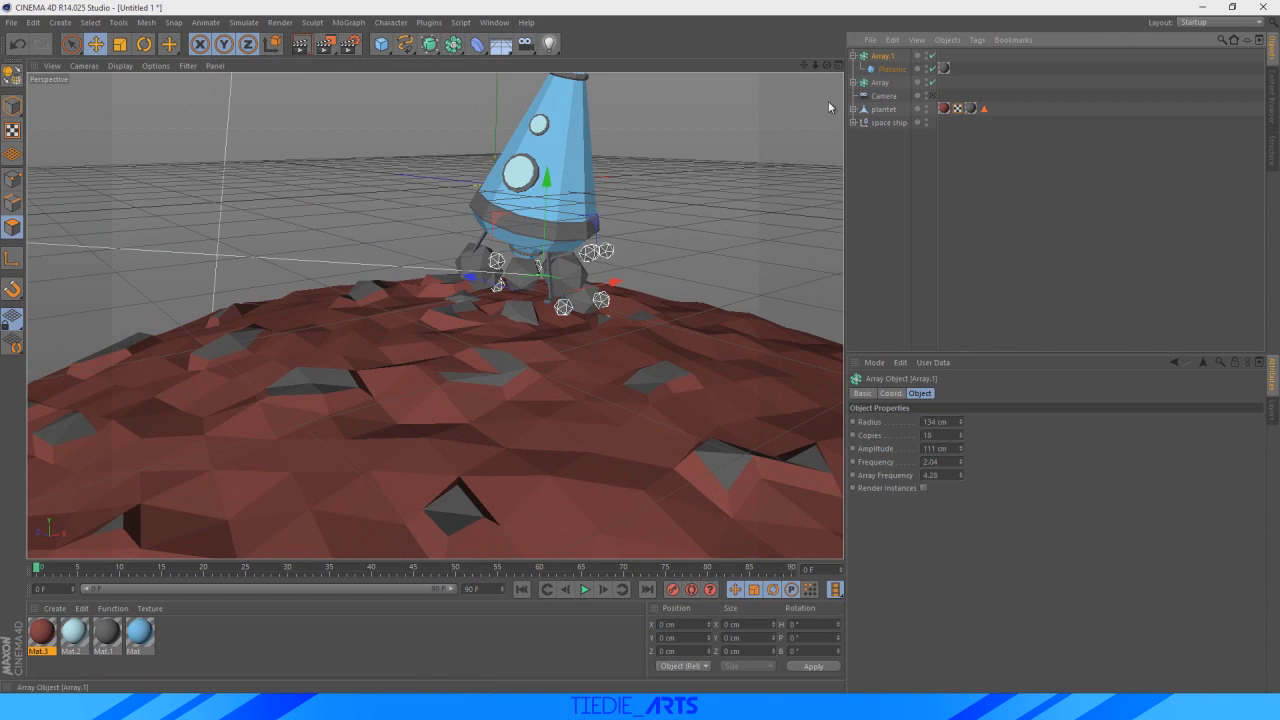
drag(615, 285, 619, 284)
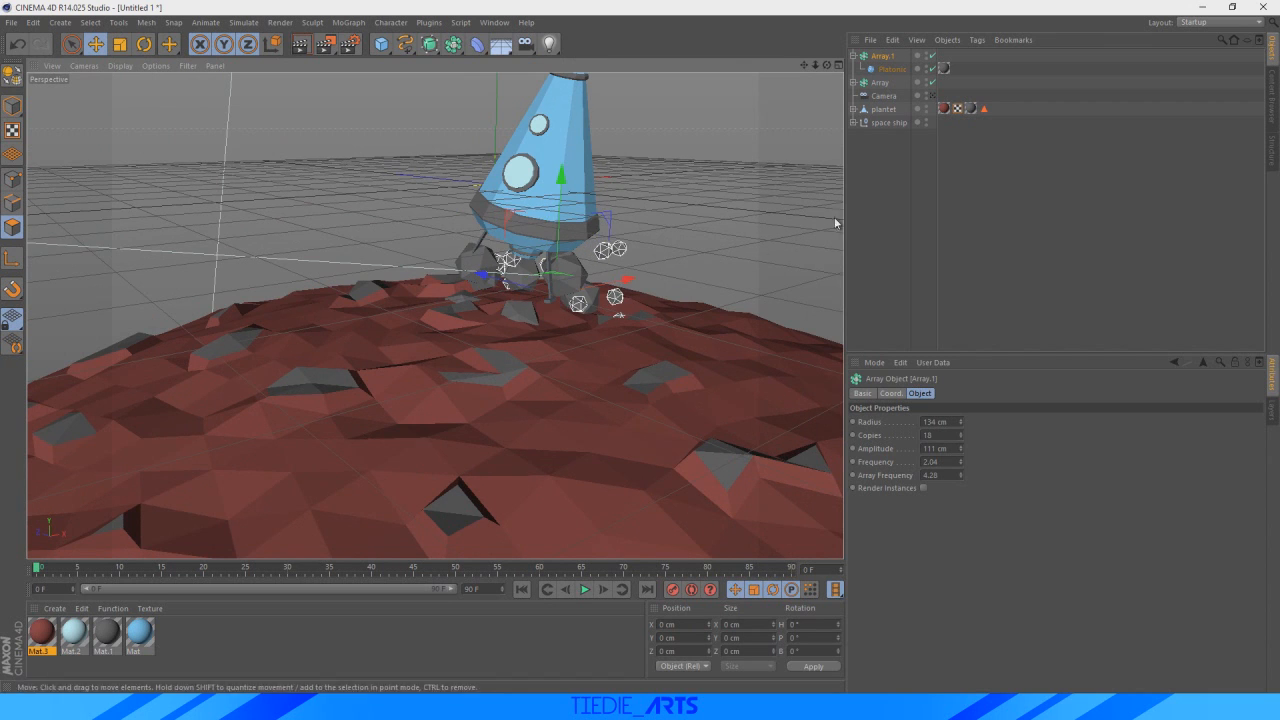
drag(827, 66, 861, 161)
click(862, 161)
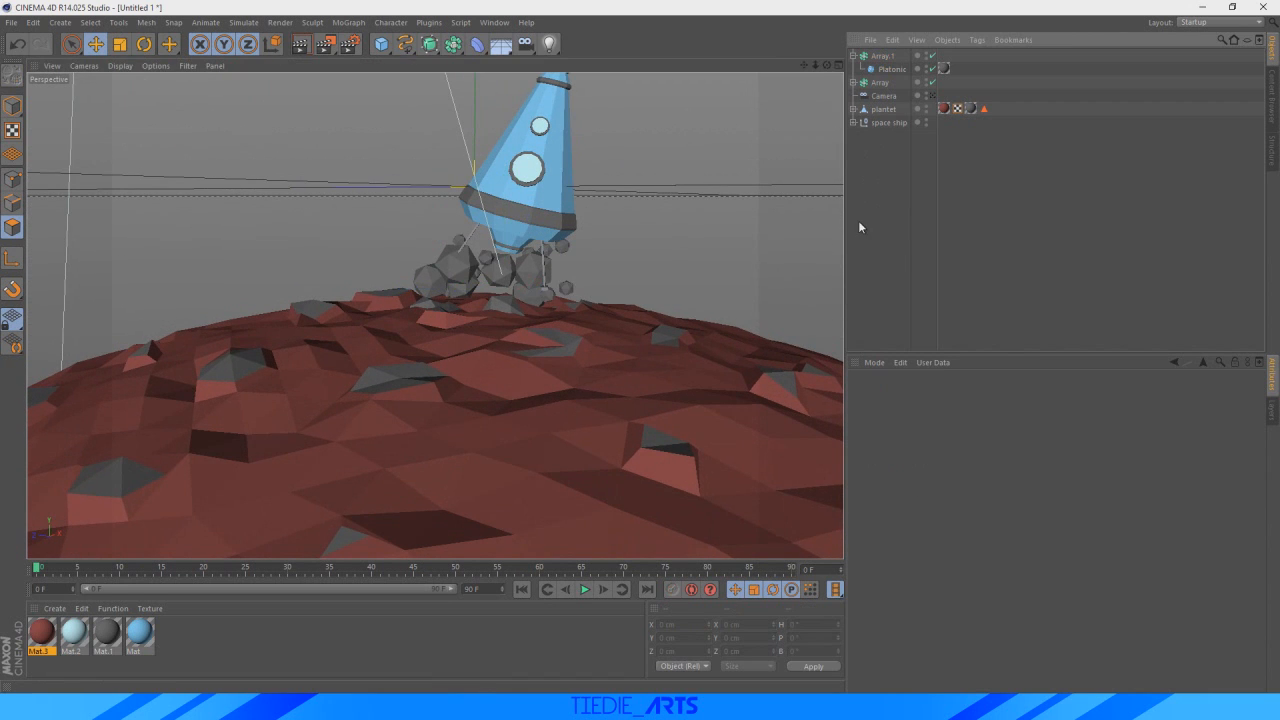
- Add a 100 cm radius Platonic object half sunk into the planet beside the rock cluster and apply Mat.1 to it
drag(381, 44, 555, 148)
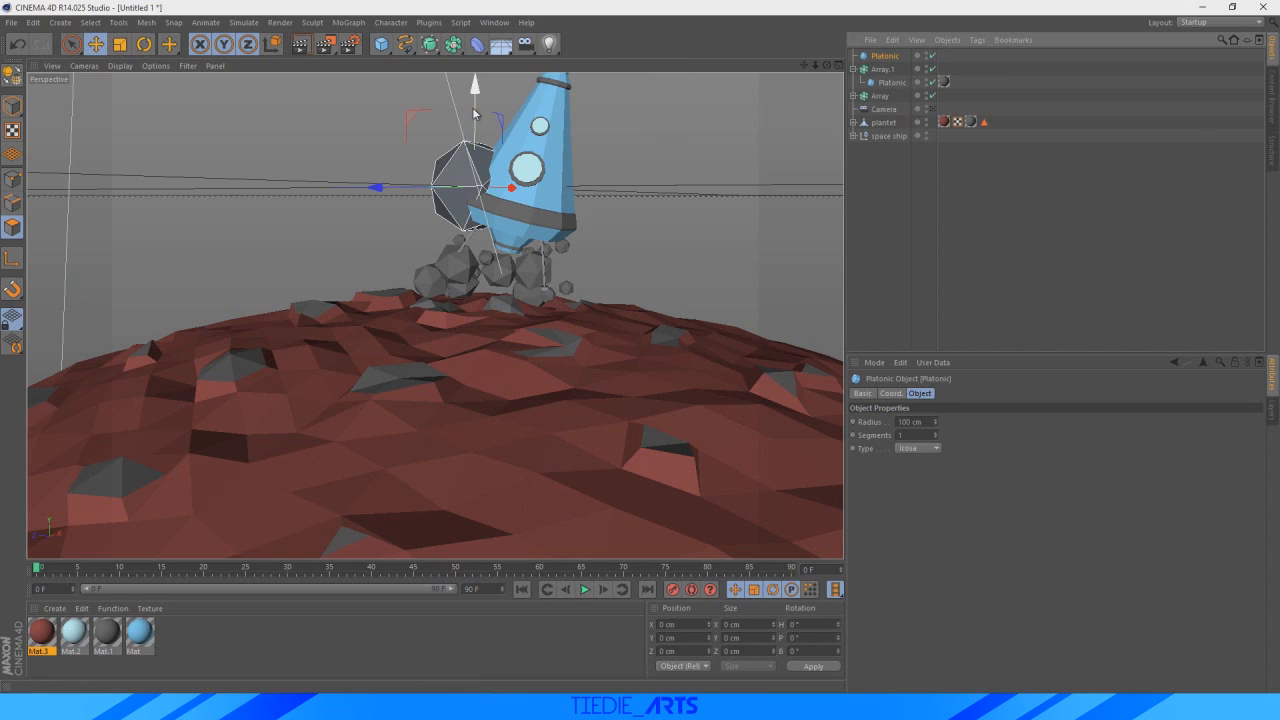
drag(513, 191, 604, 298)
drag(593, 173, 594, 187)
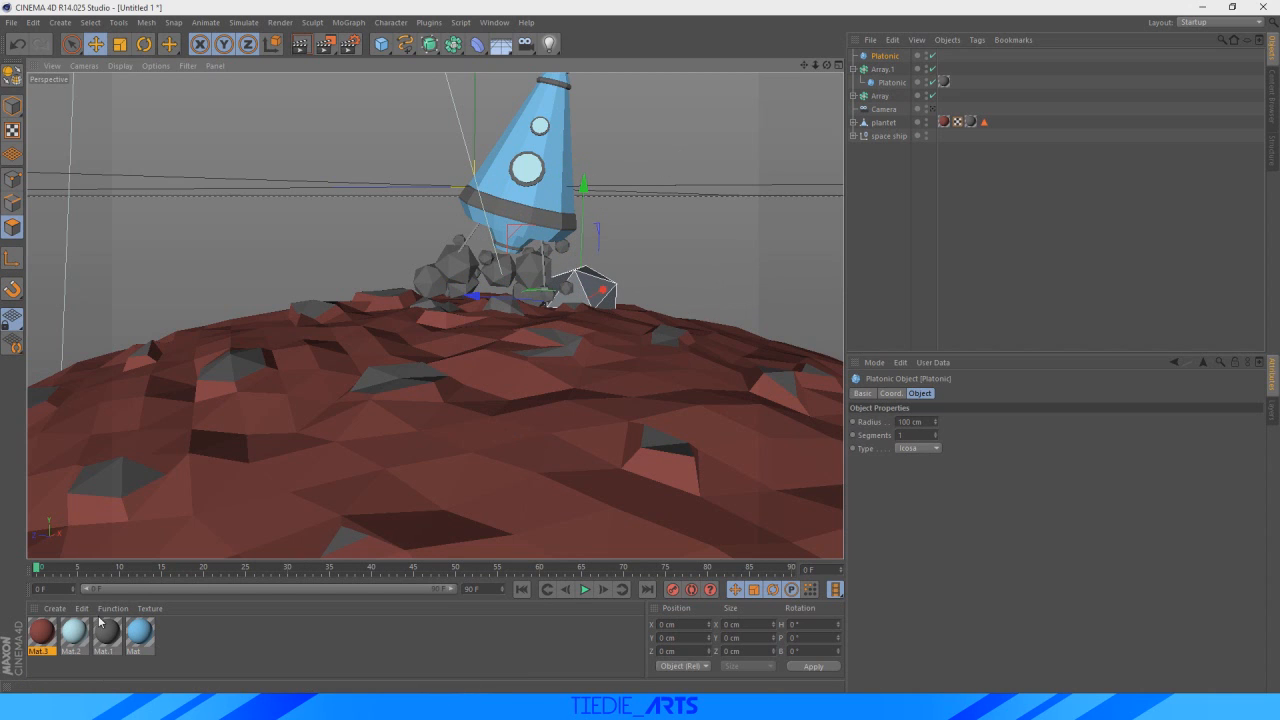
drag(108, 637, 653, 265)
drag(591, 295, 594, 293)
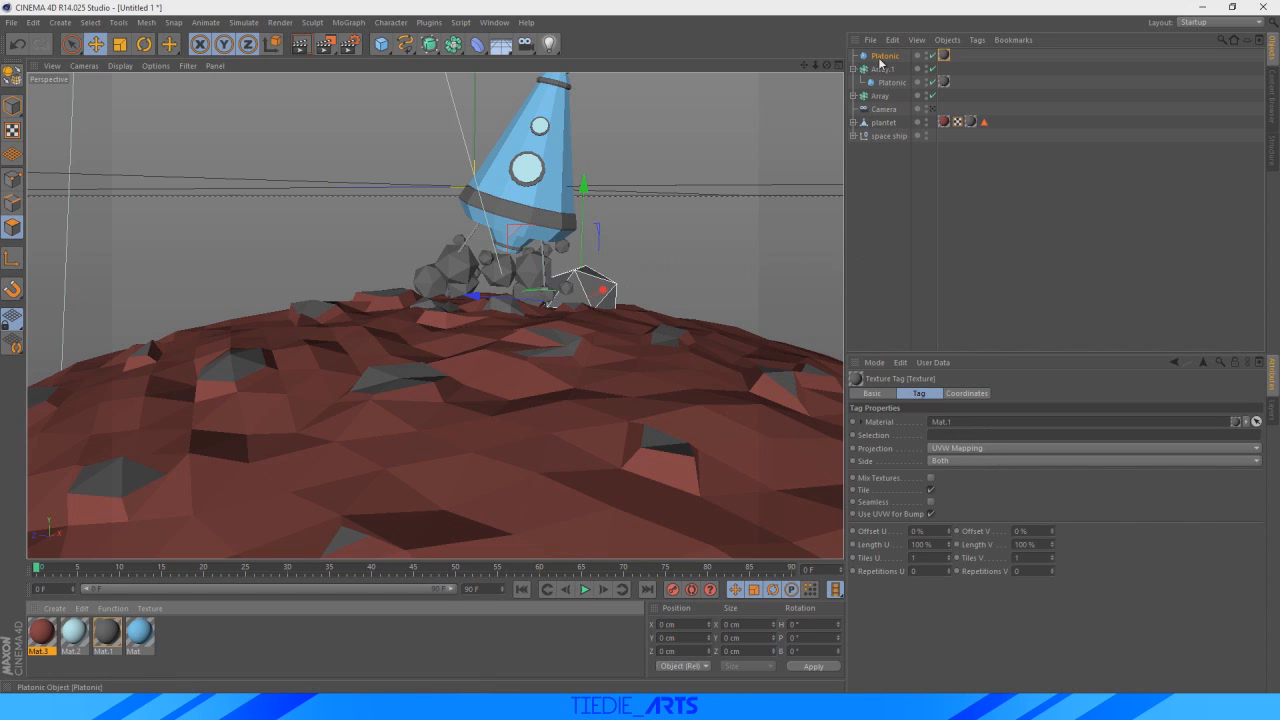
- Duplicate the large Platonic rock and move the copy to the opposite side of the cluster, lowering it slightly into the rocks
drag(880, 63, 880, 53)
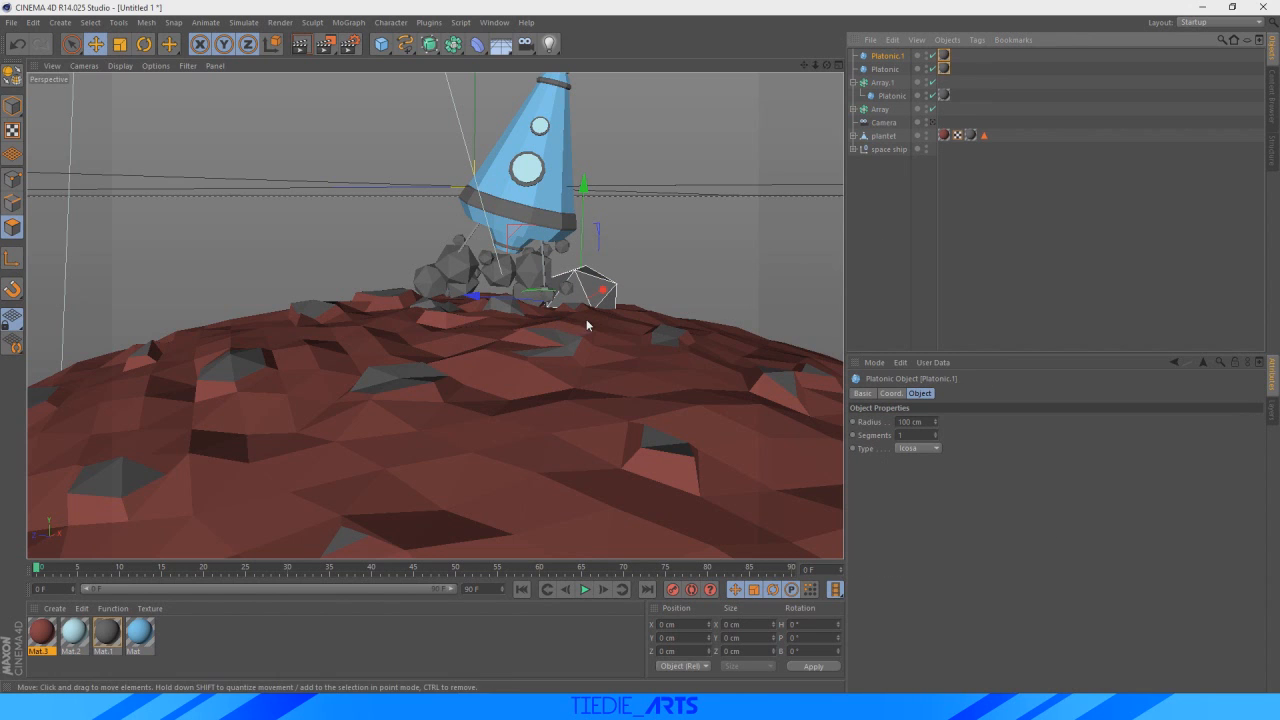
drag(587, 324, 232, 277)
click(119, 44)
click(95, 44)
drag(440, 272, 515, 264)
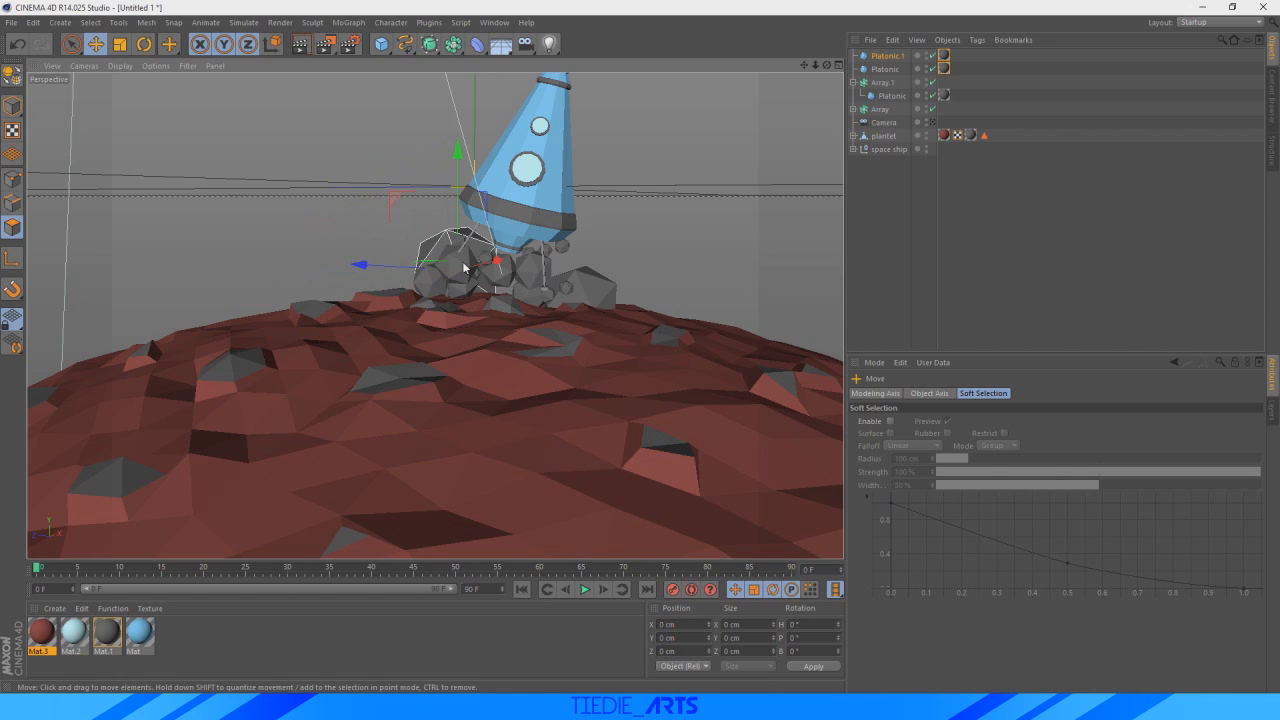
drag(456, 200, 458, 210)
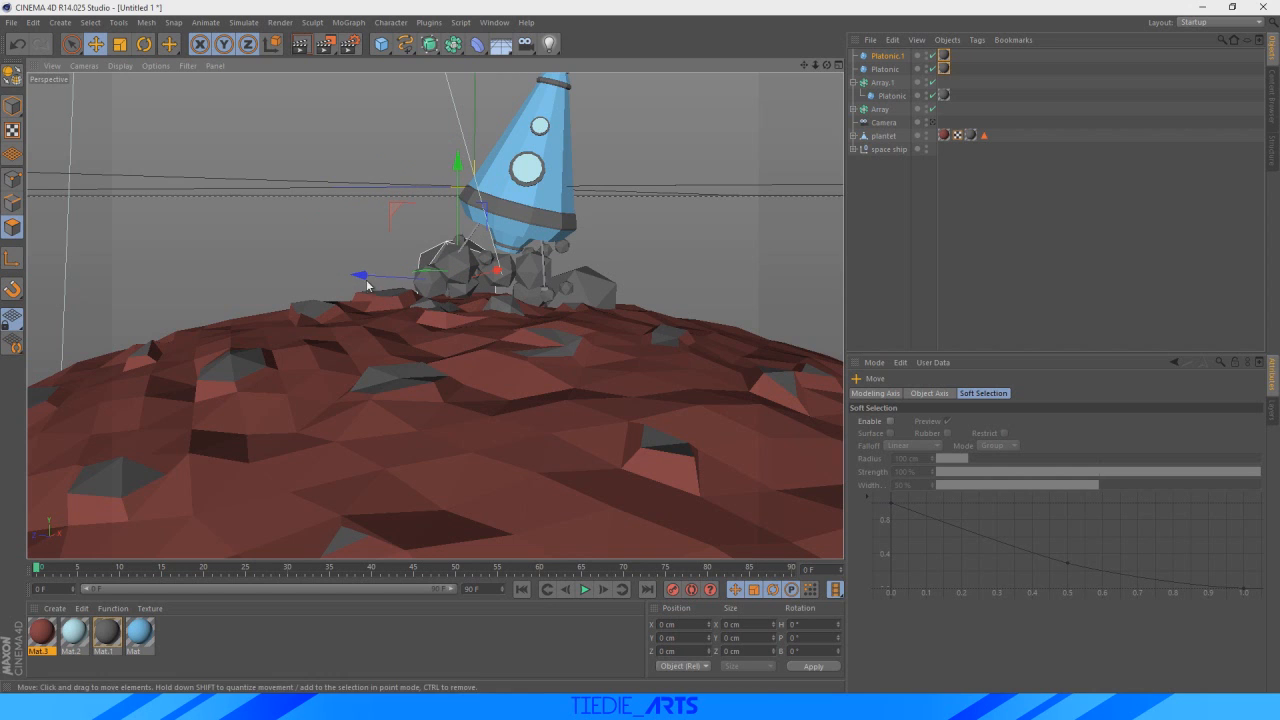
- Move the space ship slightly sideways over the rock cluster, away from the launch side's larger rocks
click(899, 194)
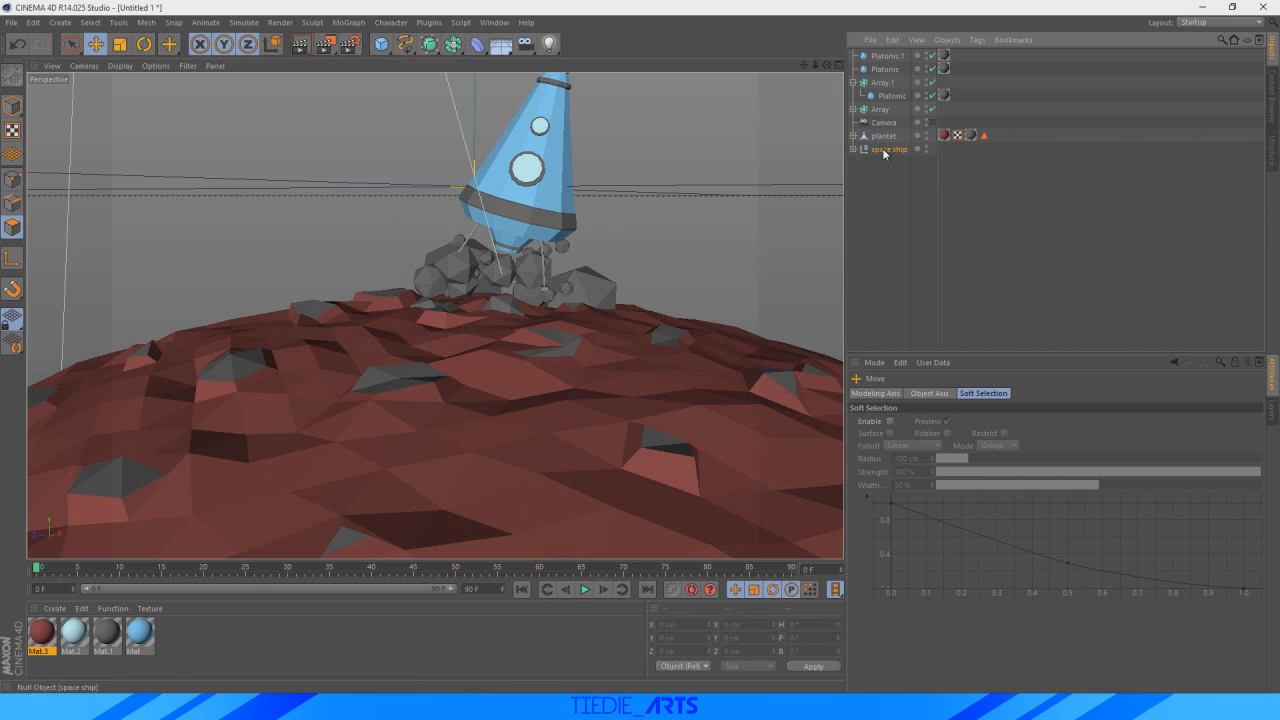
click(884, 150)
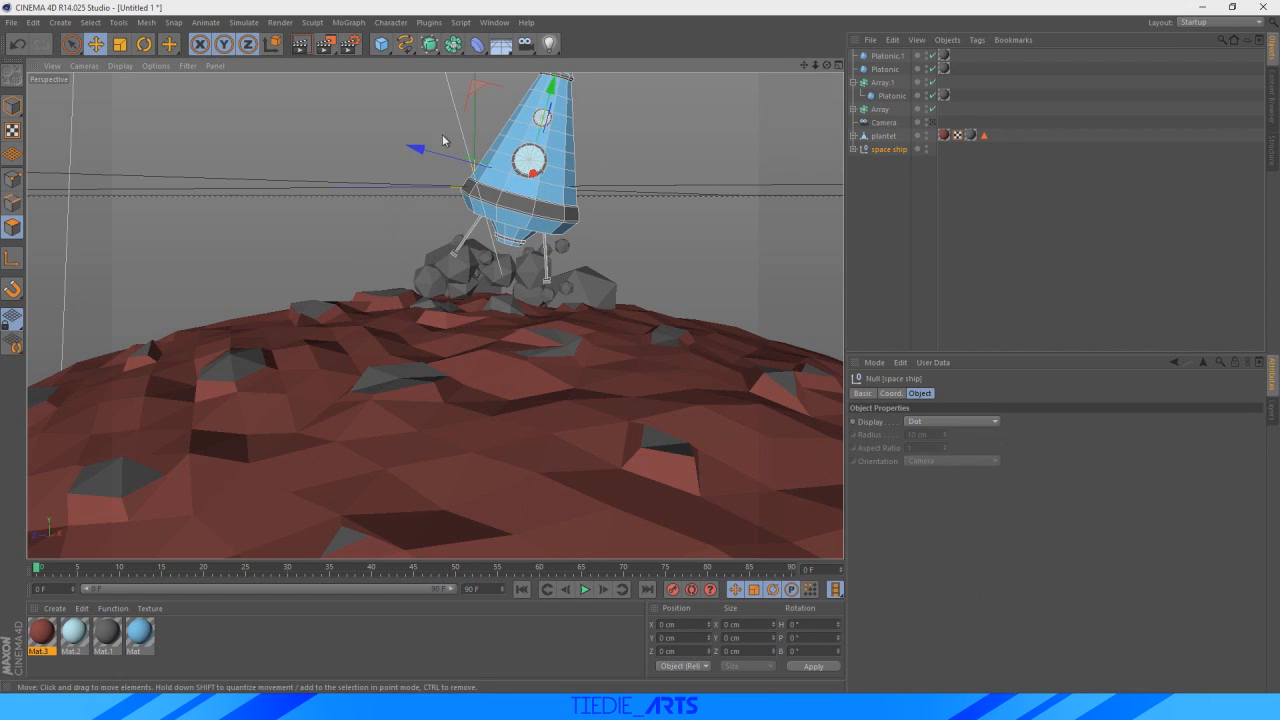
drag(438, 152, 566, 101)
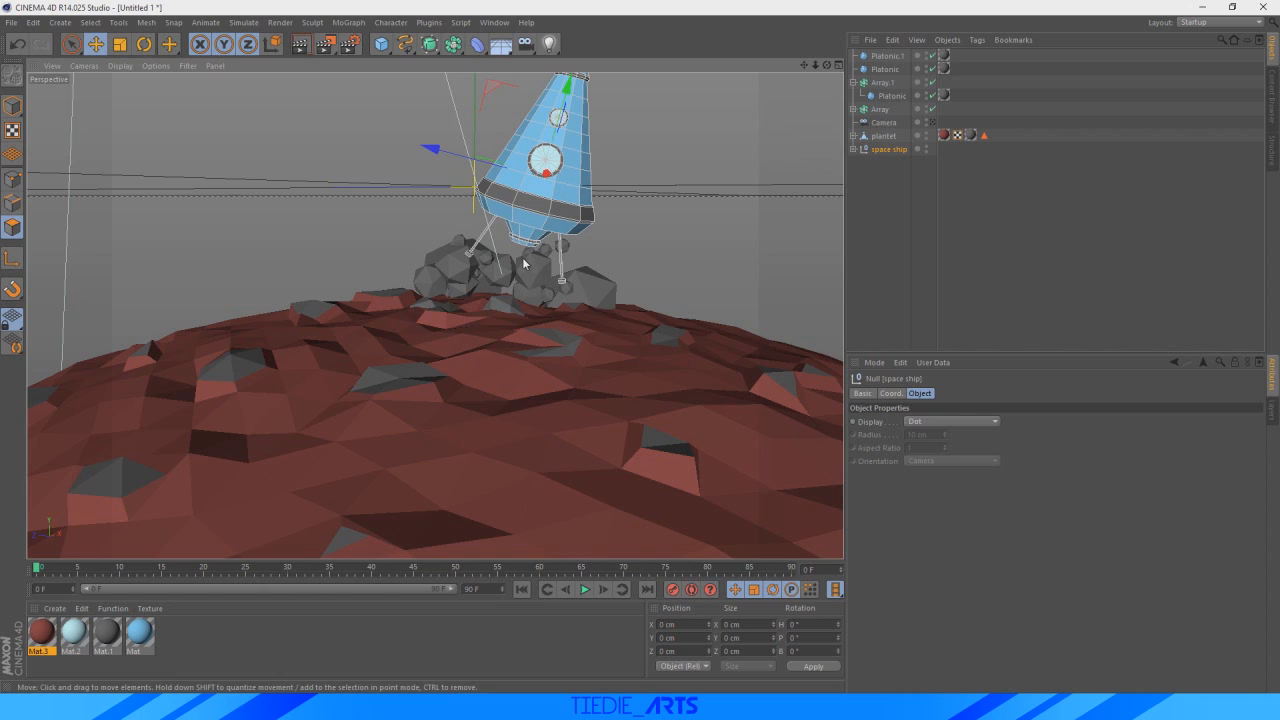
- Raise the Array of smaller rocks about 37 cm and shift it slightly sideways to follow the rocket
click(870, 84)
drag(504, 206, 505, 185)
drag(404, 267, 417, 268)
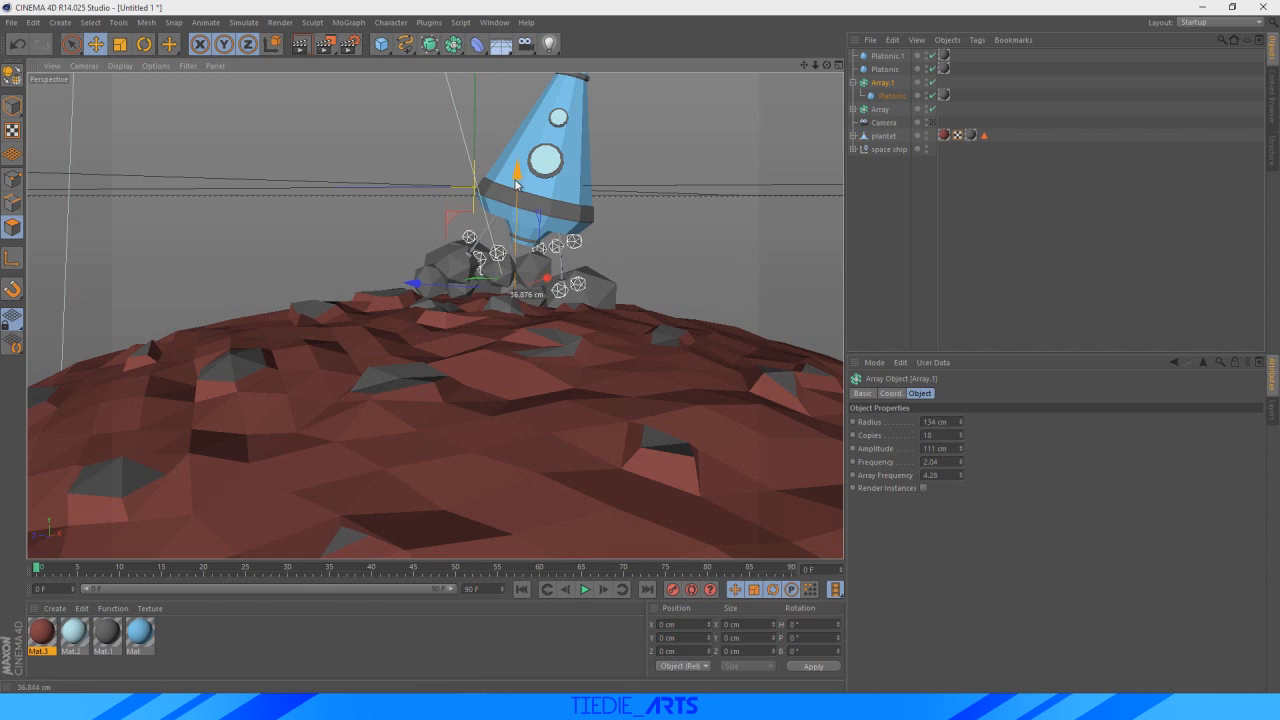
click(911, 258)
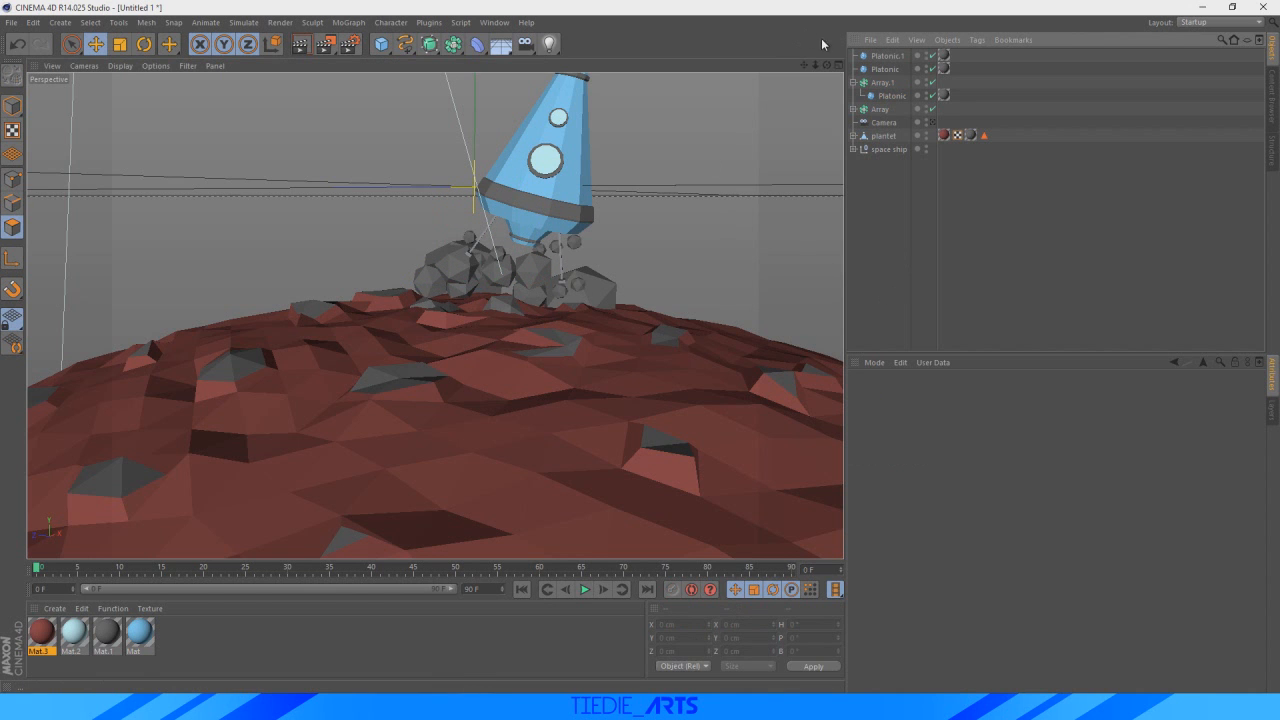
- Move the duplicated large Platonic rock back across the planet so that it sits in the rock cluster
drag(826, 65, 770, 93)
click(412, 238)
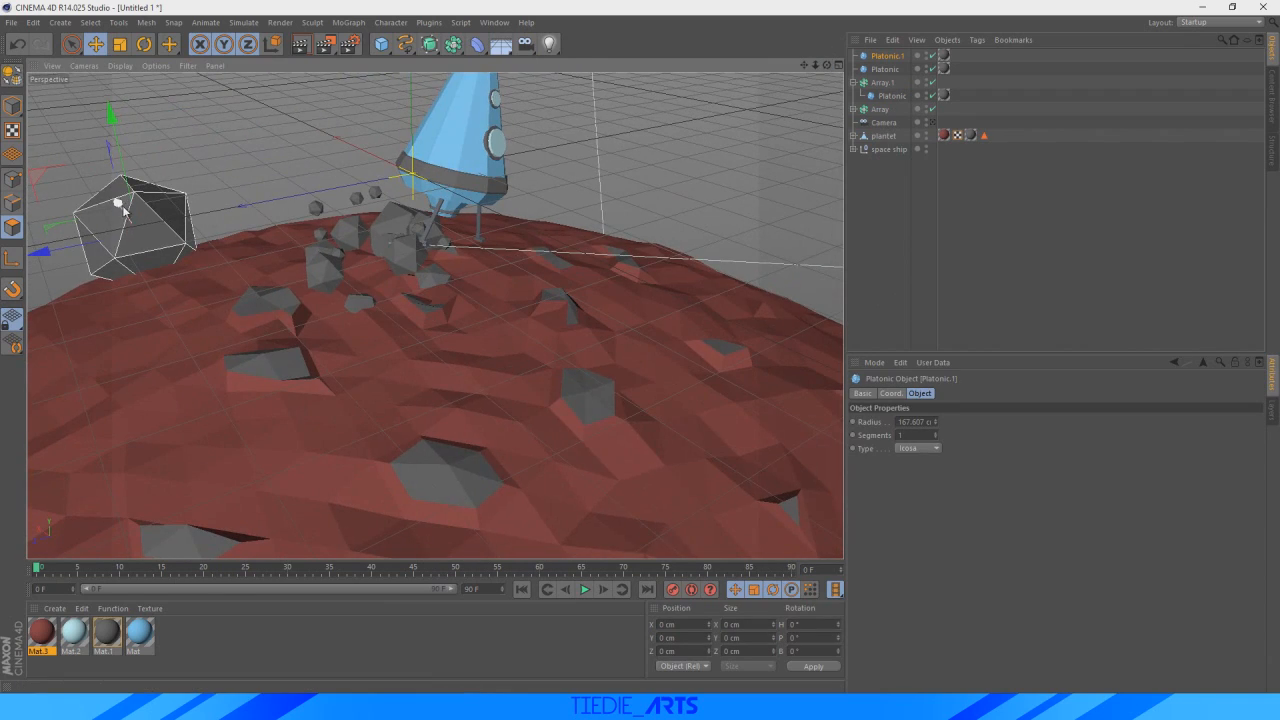
drag(115, 223, 157, 284)
drag(49, 329, 207, 295)
mouse_move(826, 65)
mouse_down()
mouse_move(805, 70)
mouse_move(829, 66)
mouse_up()
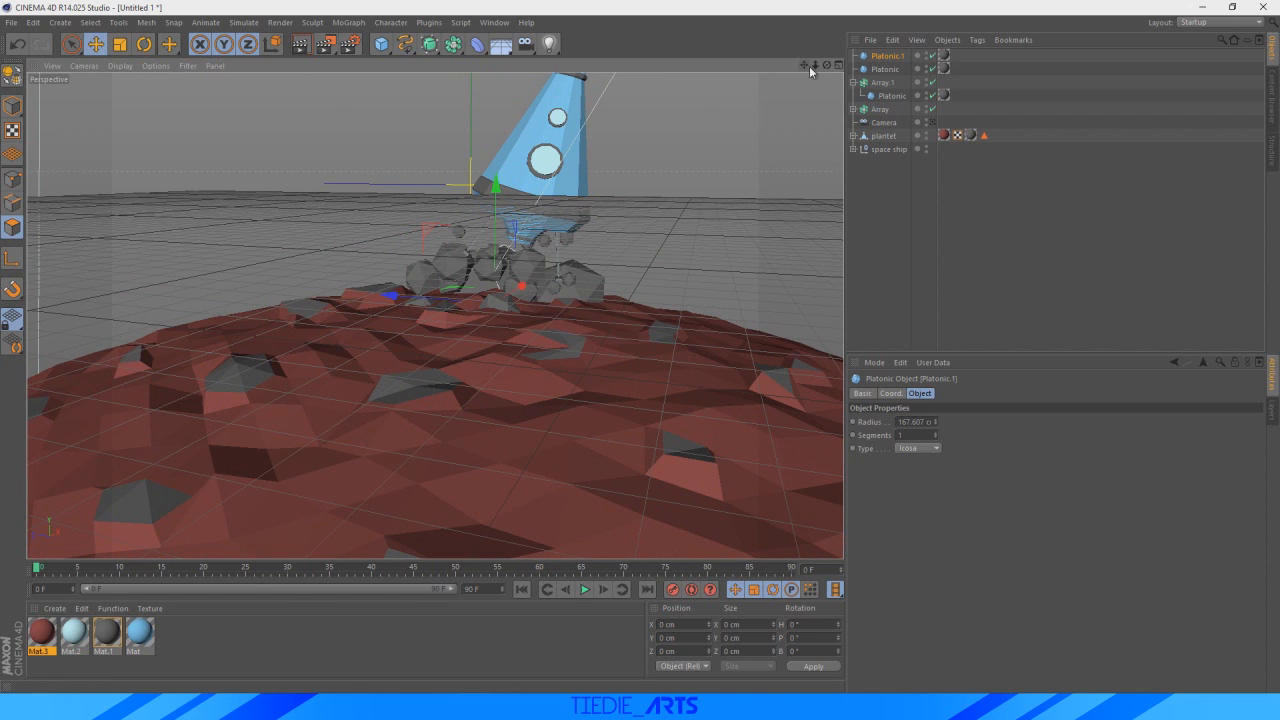
drag(817, 67, 563, 163)
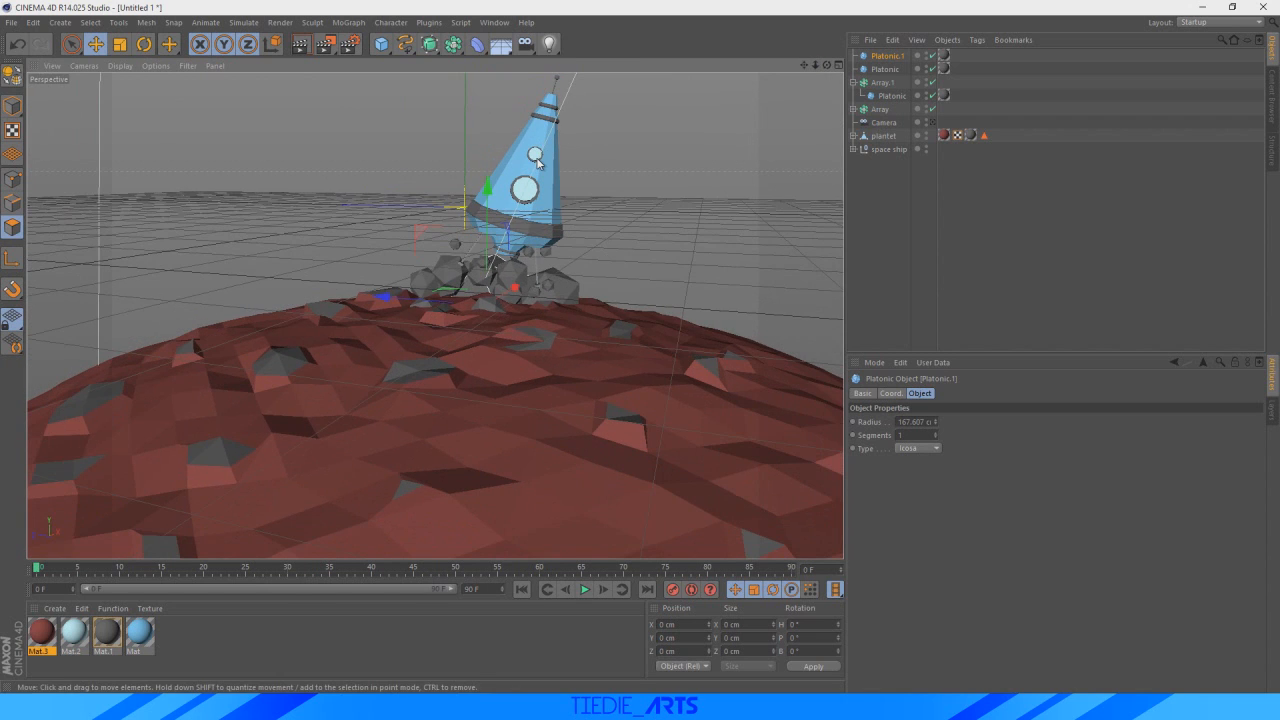
click(880, 189)
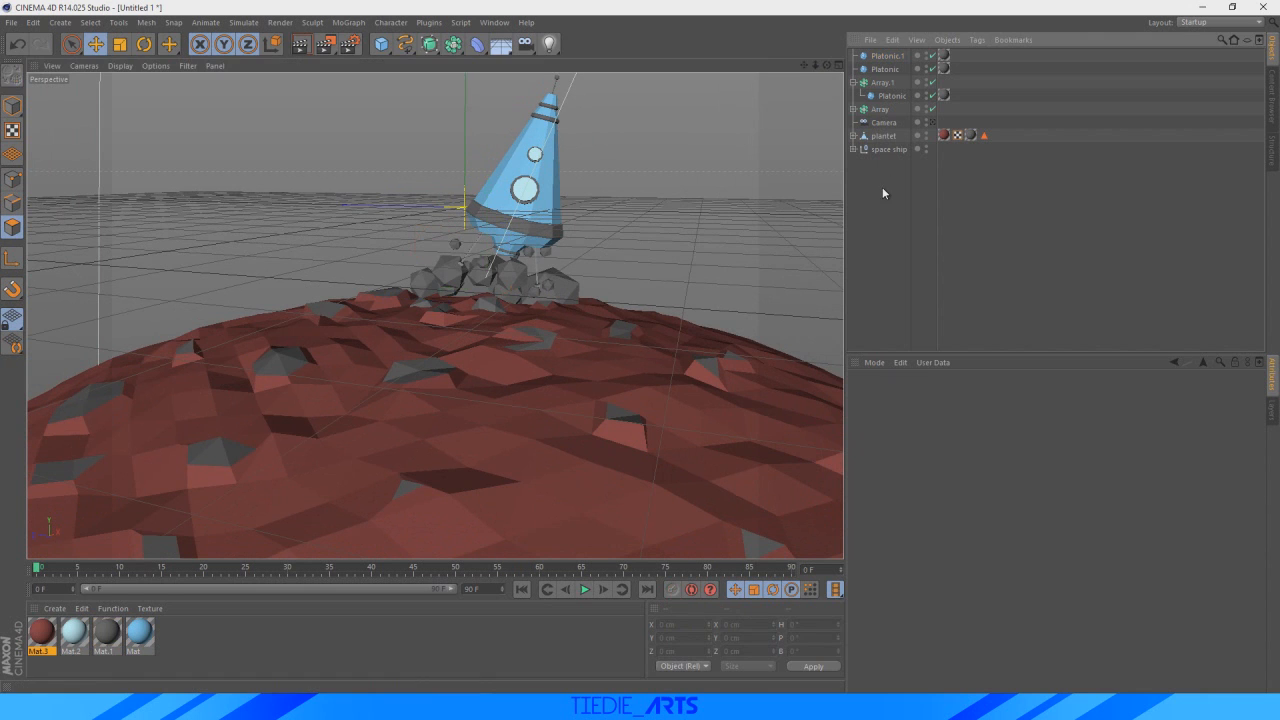
drag(826, 65, 815, 68)
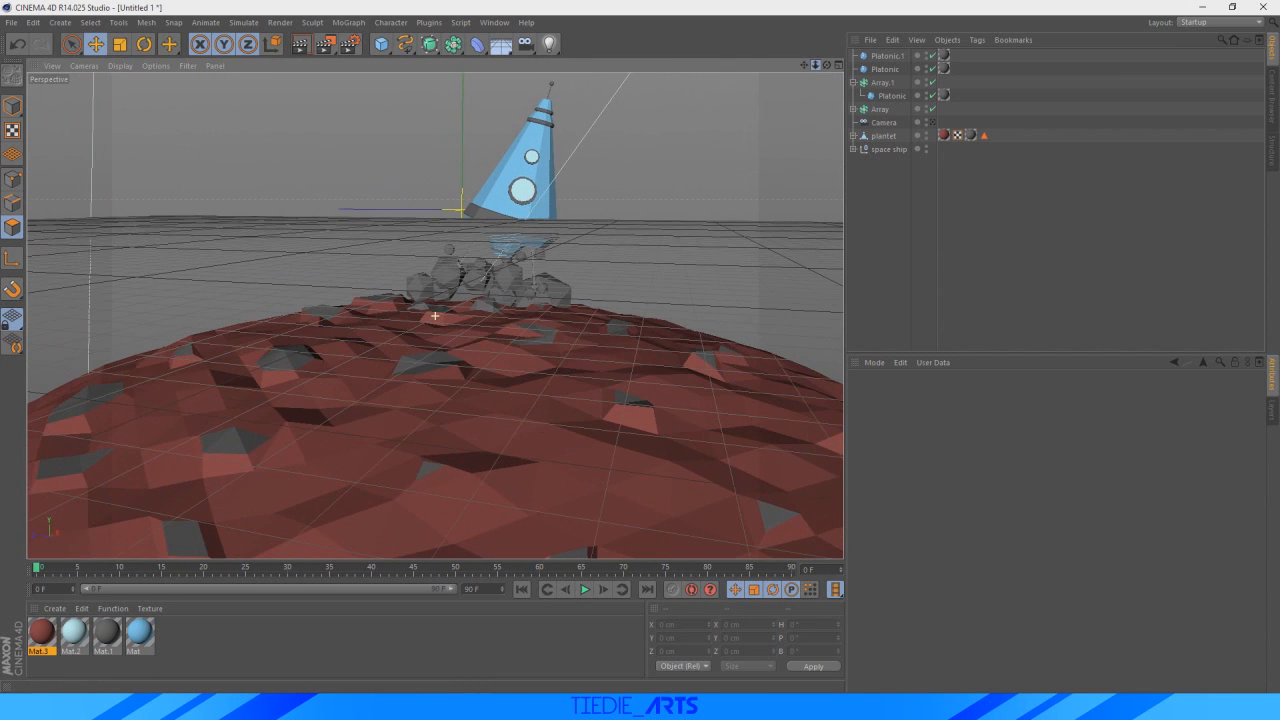
- Look through the scene camera and raise the space ship about 33 cm along its tilted axis
click(930, 122)
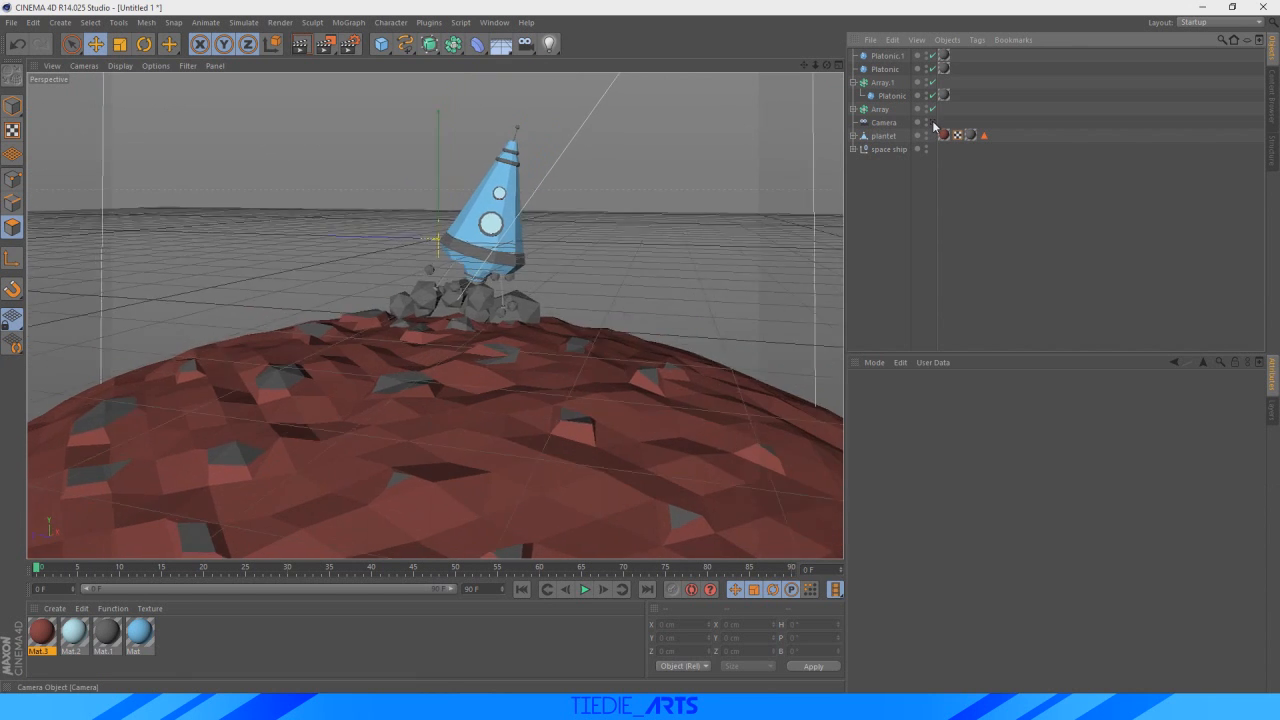
click(478, 185)
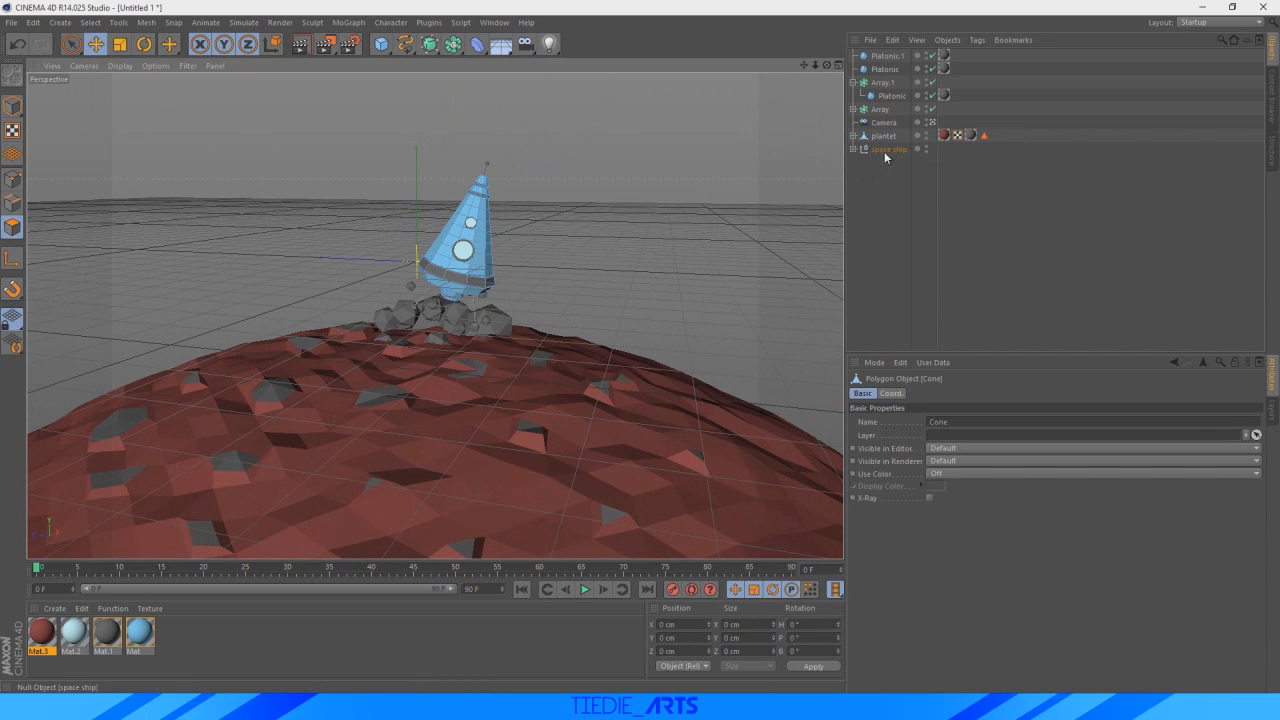
click(889, 149)
drag(499, 152, 496, 141)
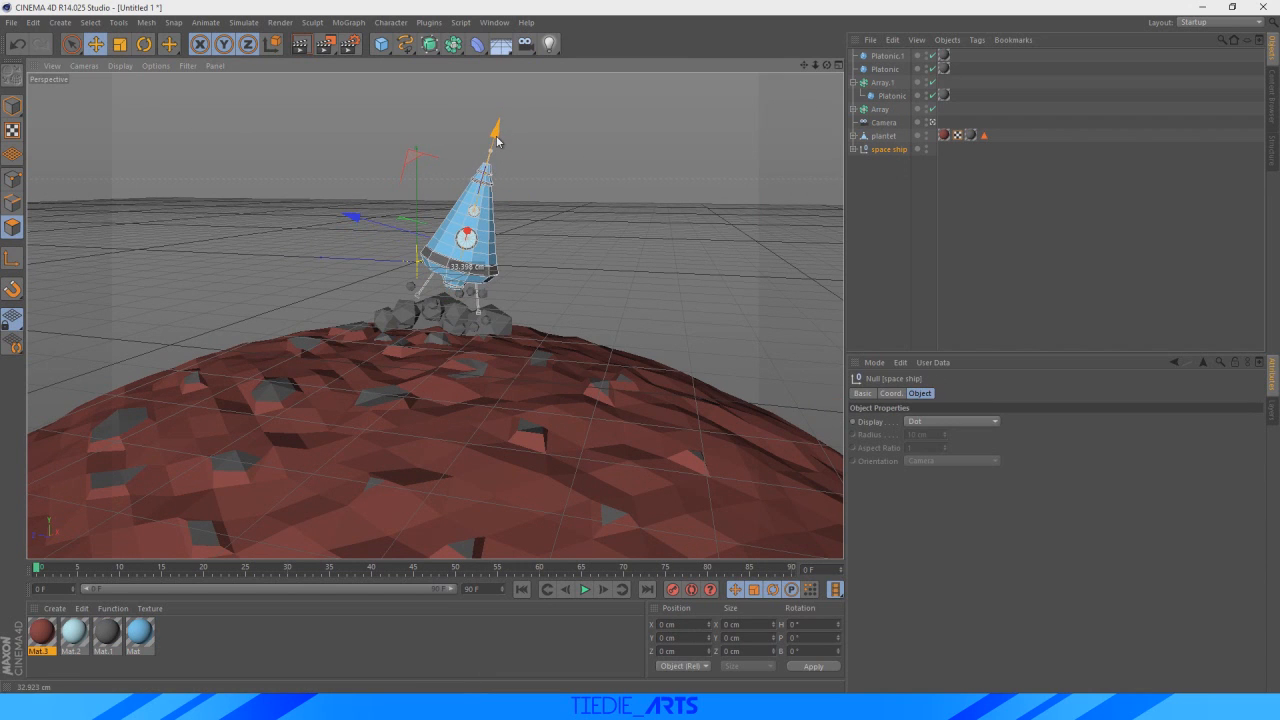
click(866, 248)
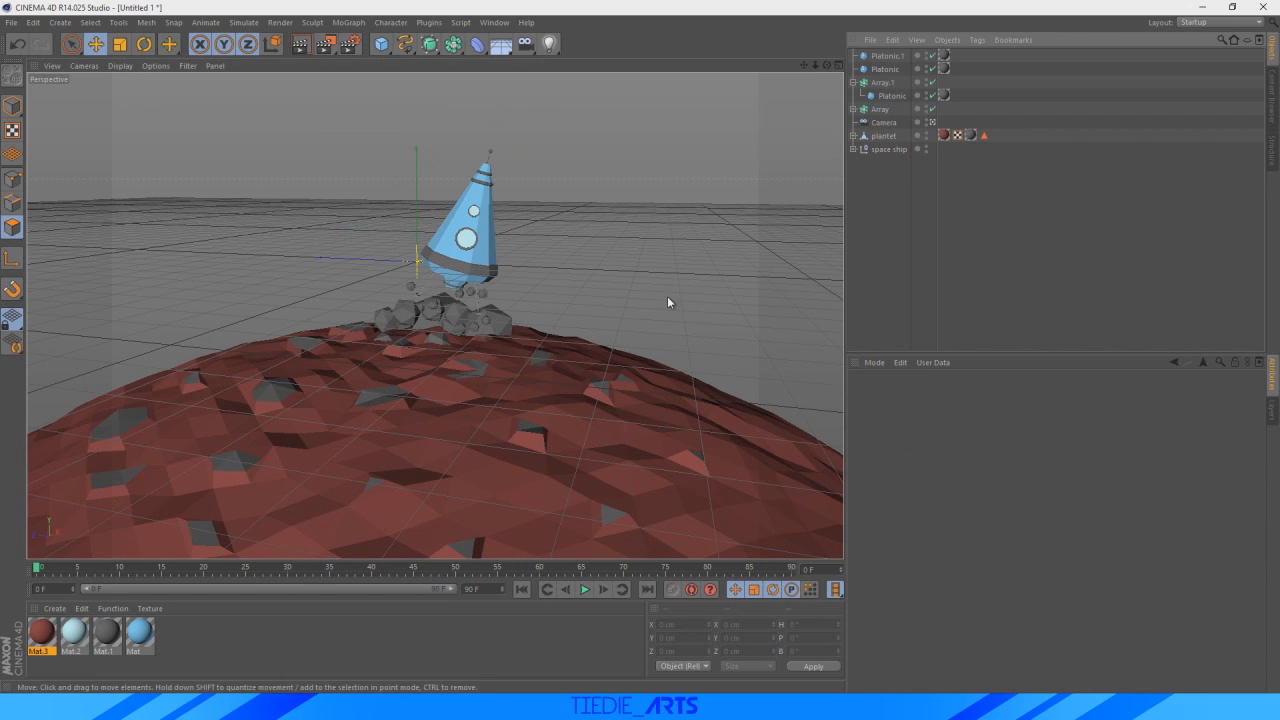
- Following the background planets in the reference image, add a sphere, enlarge it to about 624 cm radius and place it behind the rocket
key(alt+Tab)
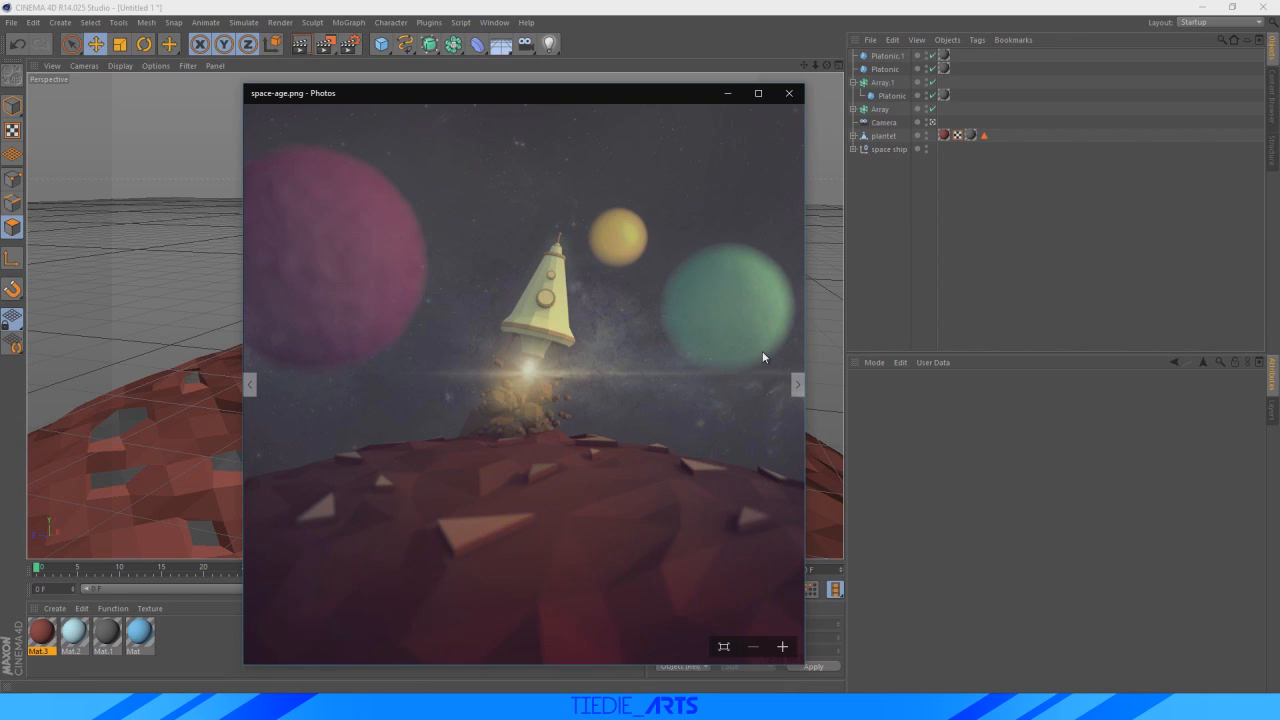
click(898, 276)
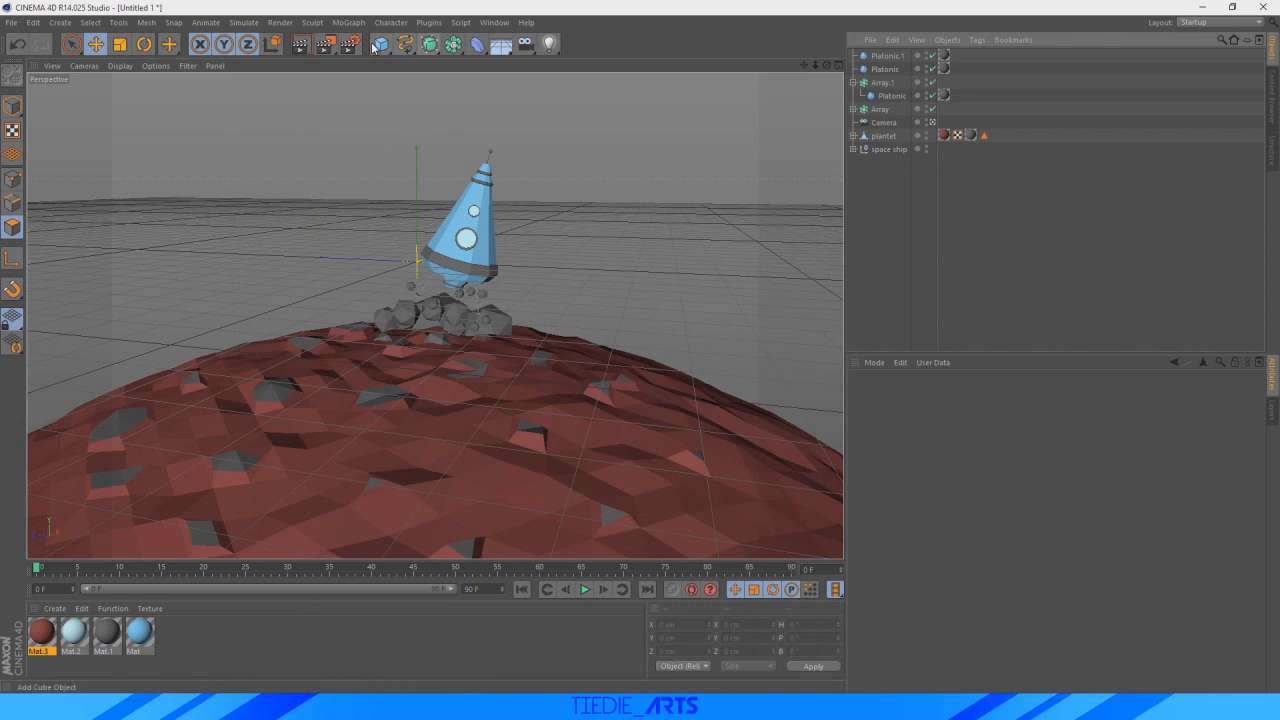
drag(373, 47, 649, 87)
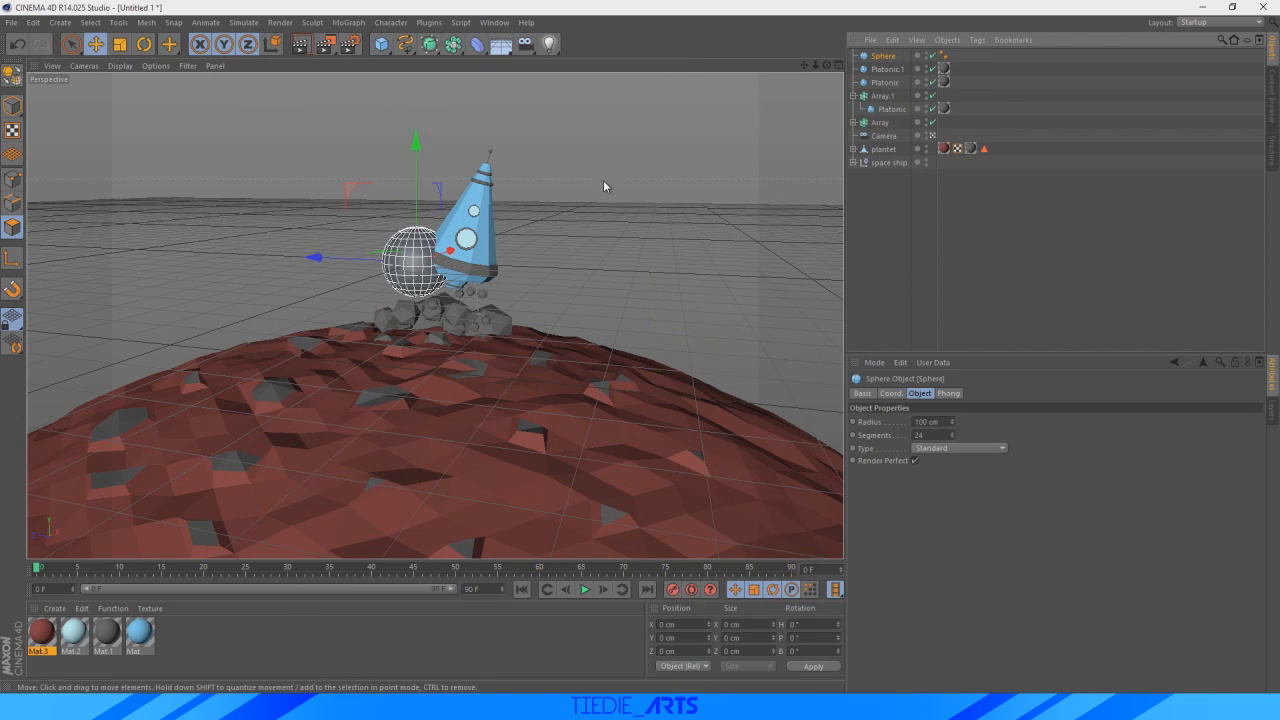
drag(420, 171, 420, 95)
click(119, 44)
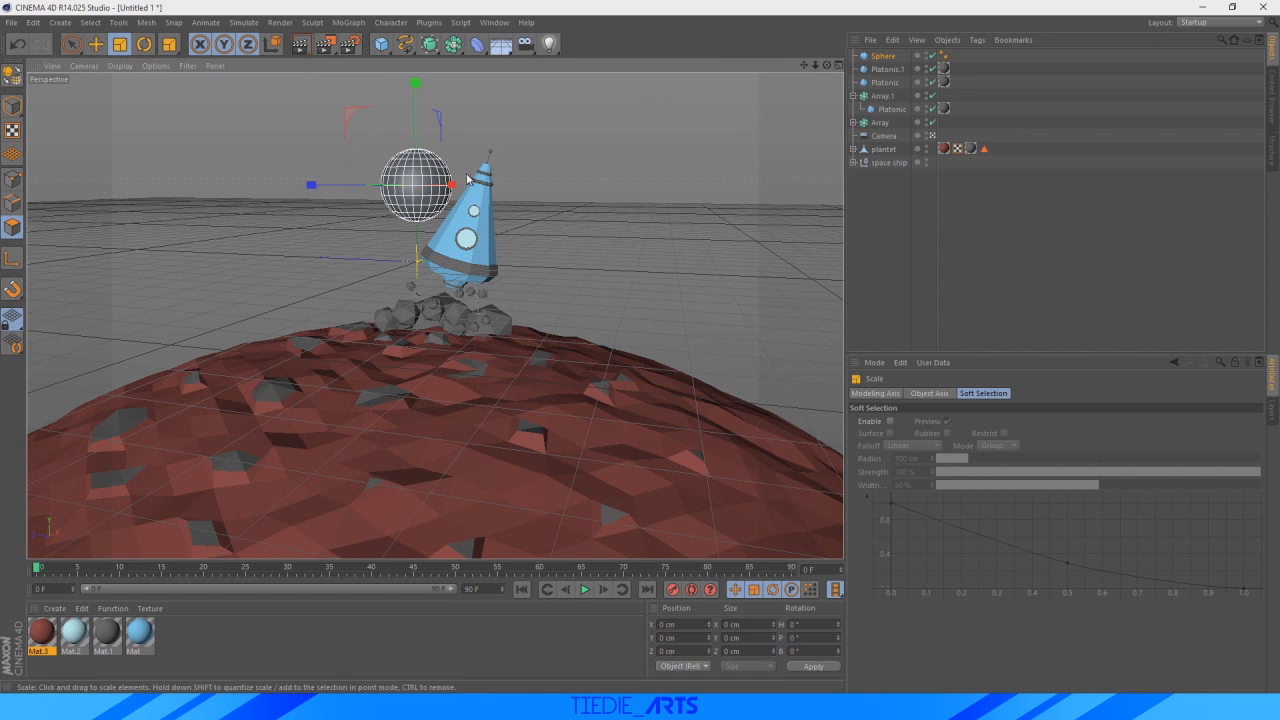
drag(467, 179, 258, 118)
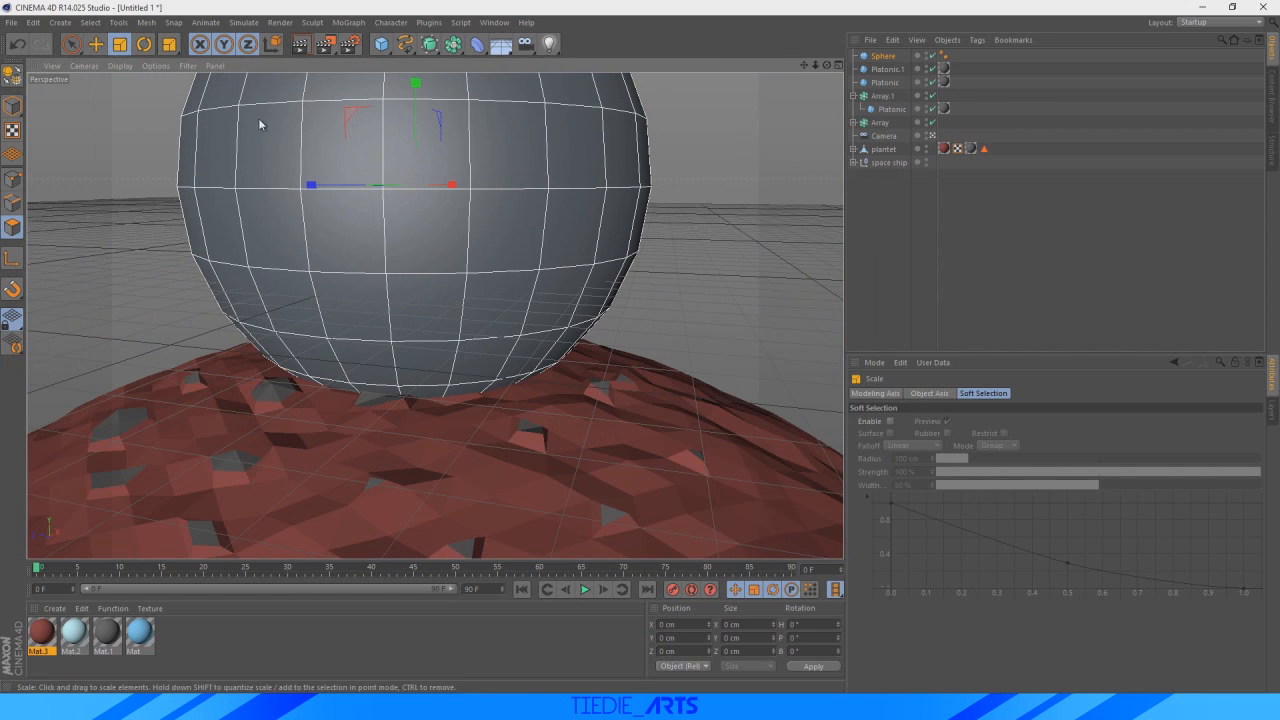
click(96, 44)
drag(311, 190, 255, 182)
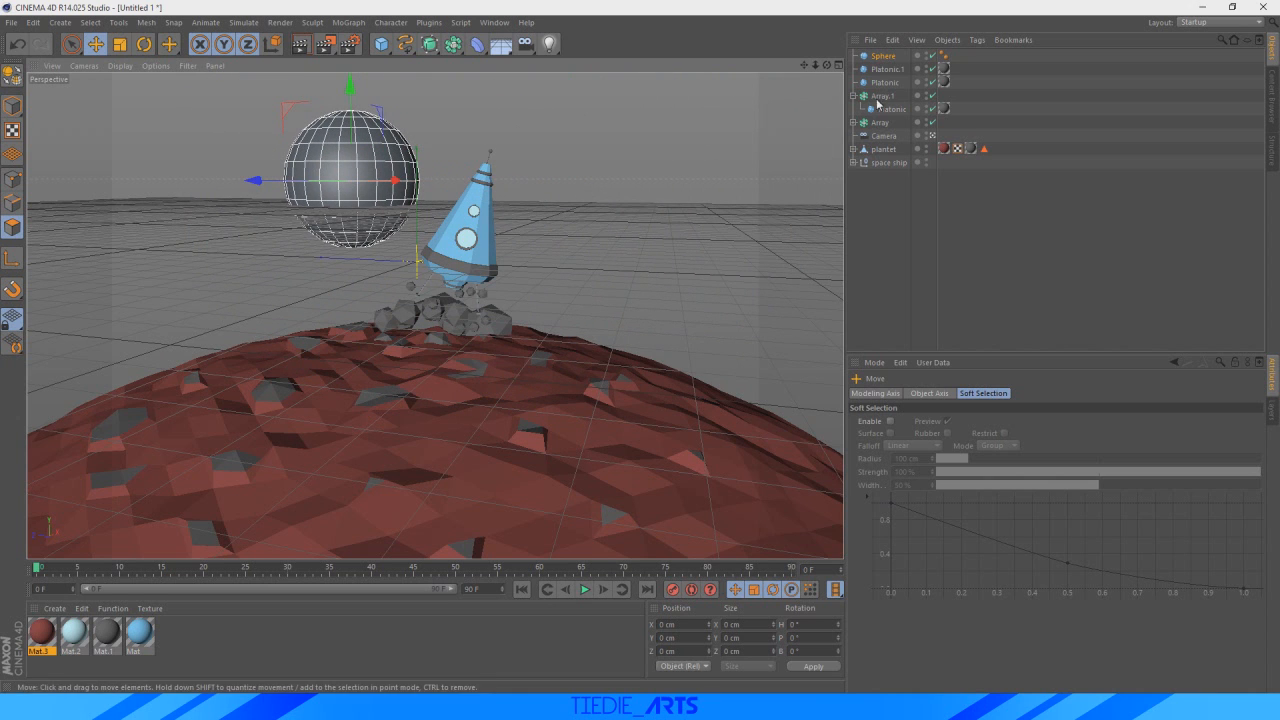
- Delete the sphere's Phong tag and set its type to Octahedron with 36 segments
click(944, 56)
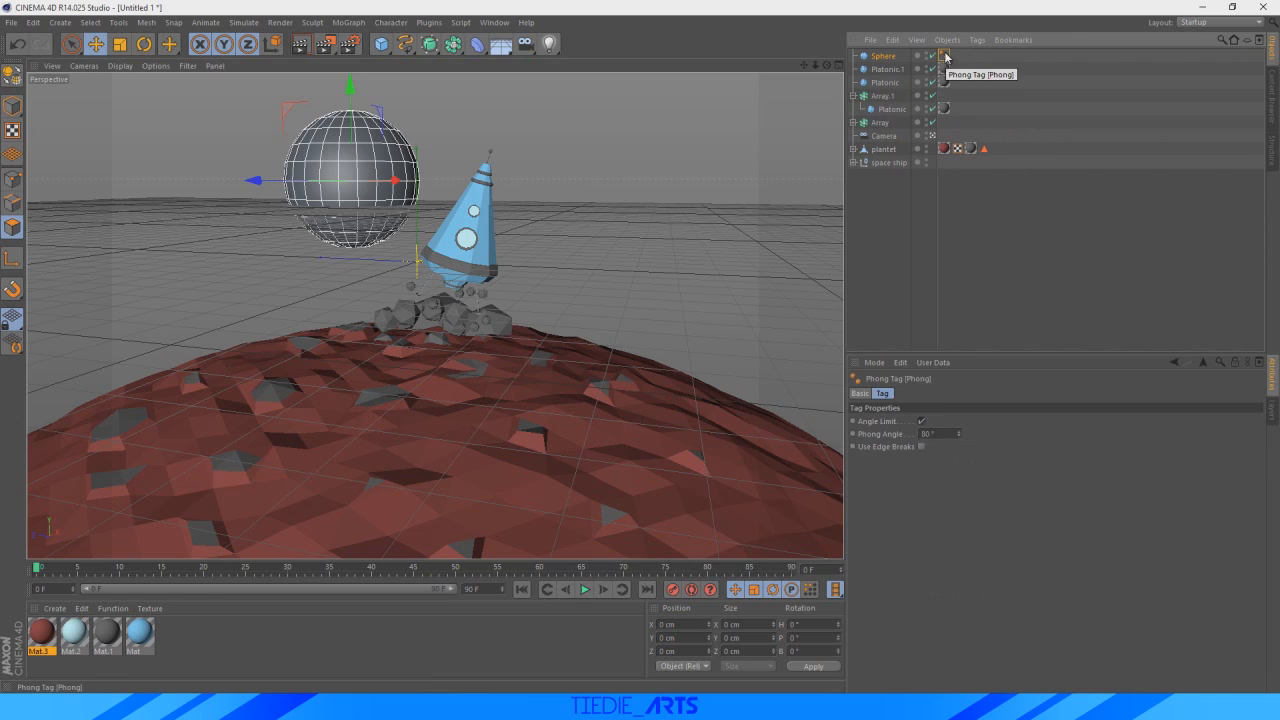
key(Delete)
click(960, 447)
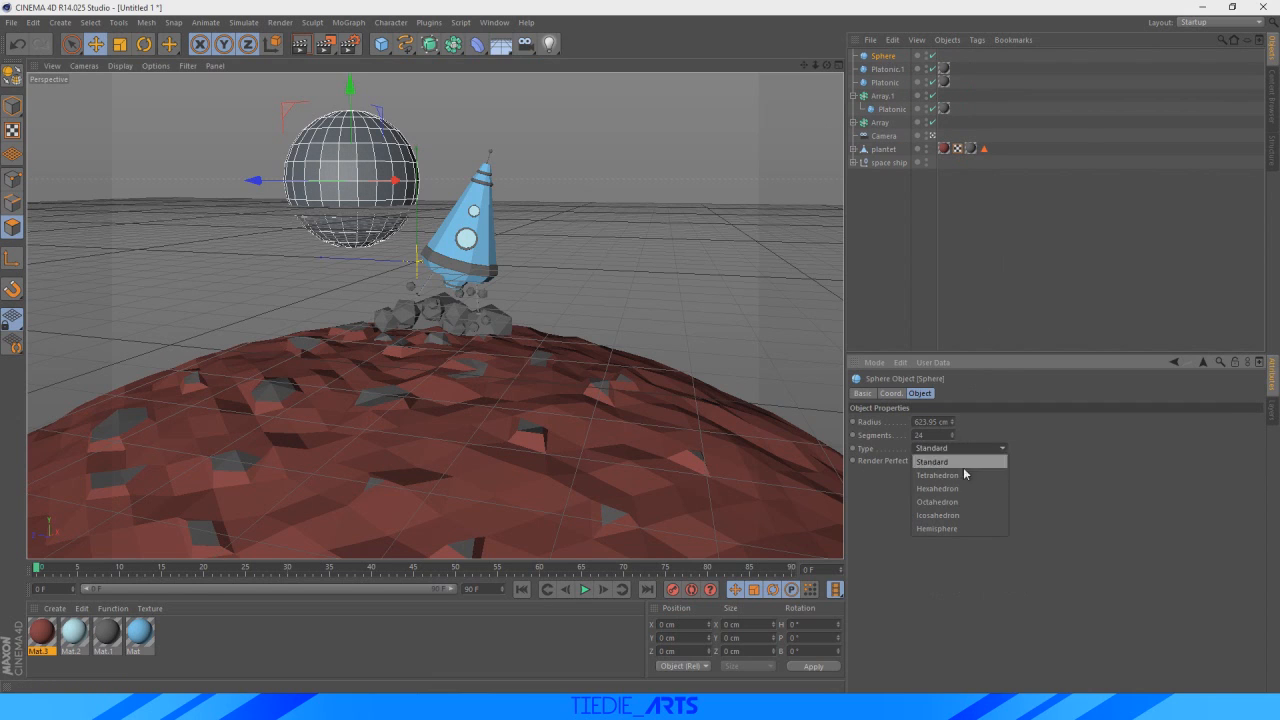
click(966, 502)
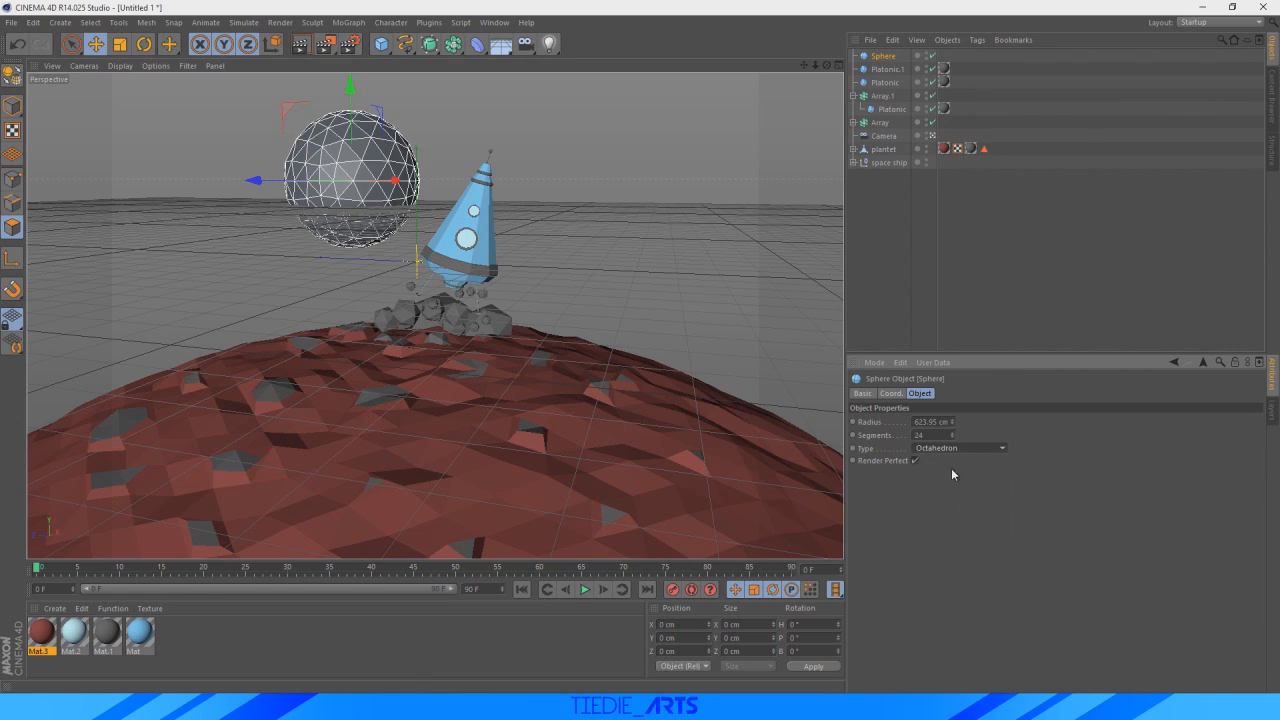
drag(953, 435, 953, 437)
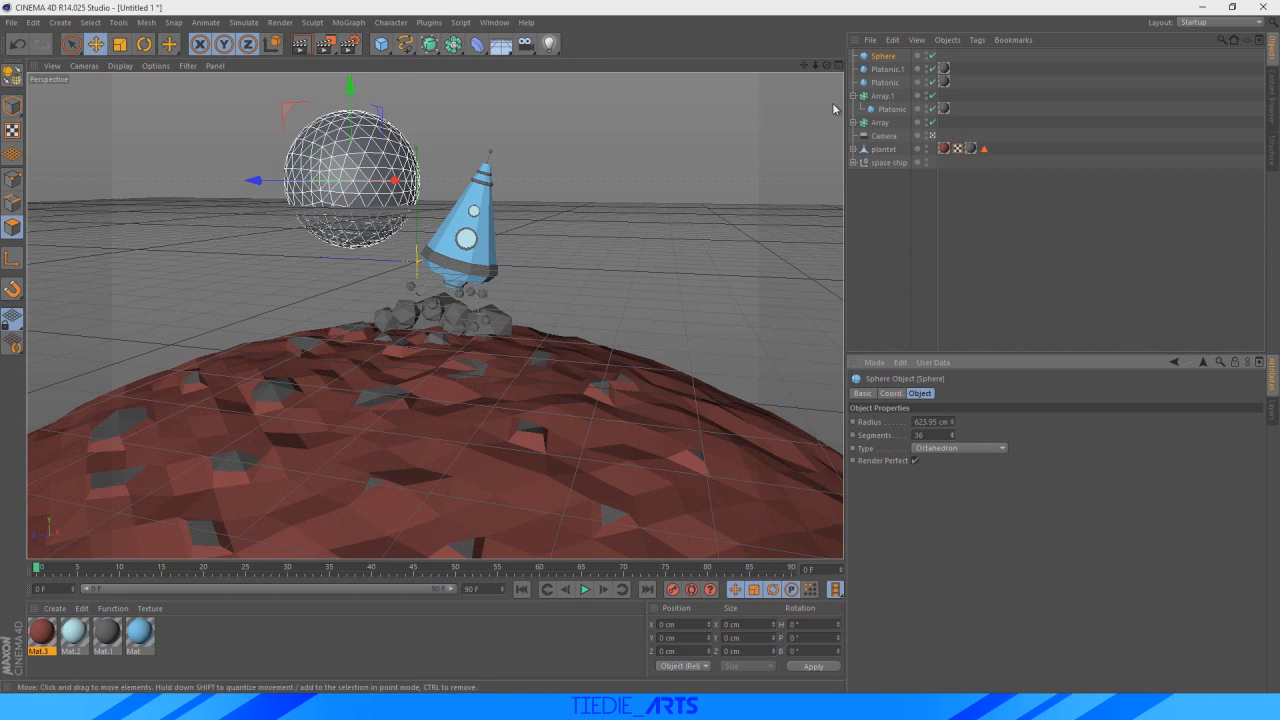
- Copy the Random and Displacer objects from the red planet into the new sphere
click(853, 149)
click(891, 163)
ctrl+click(894, 177)
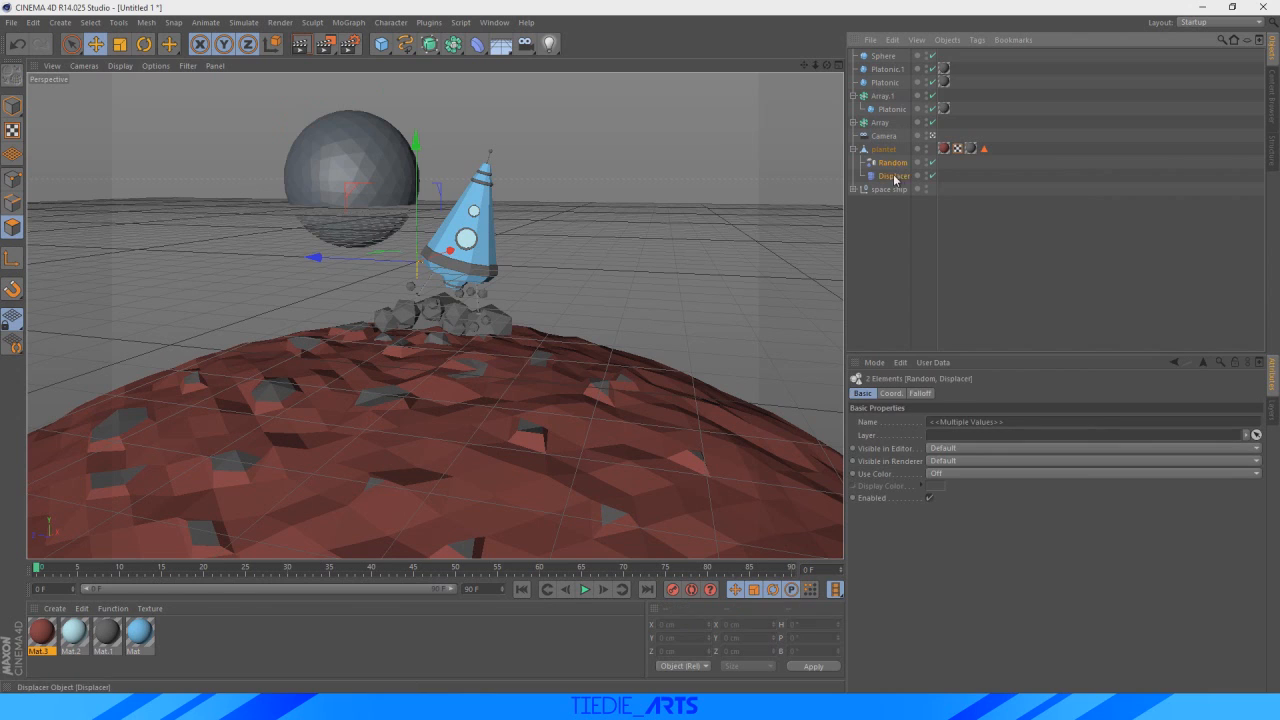
ctrl+drag(893, 57, 890, 62)
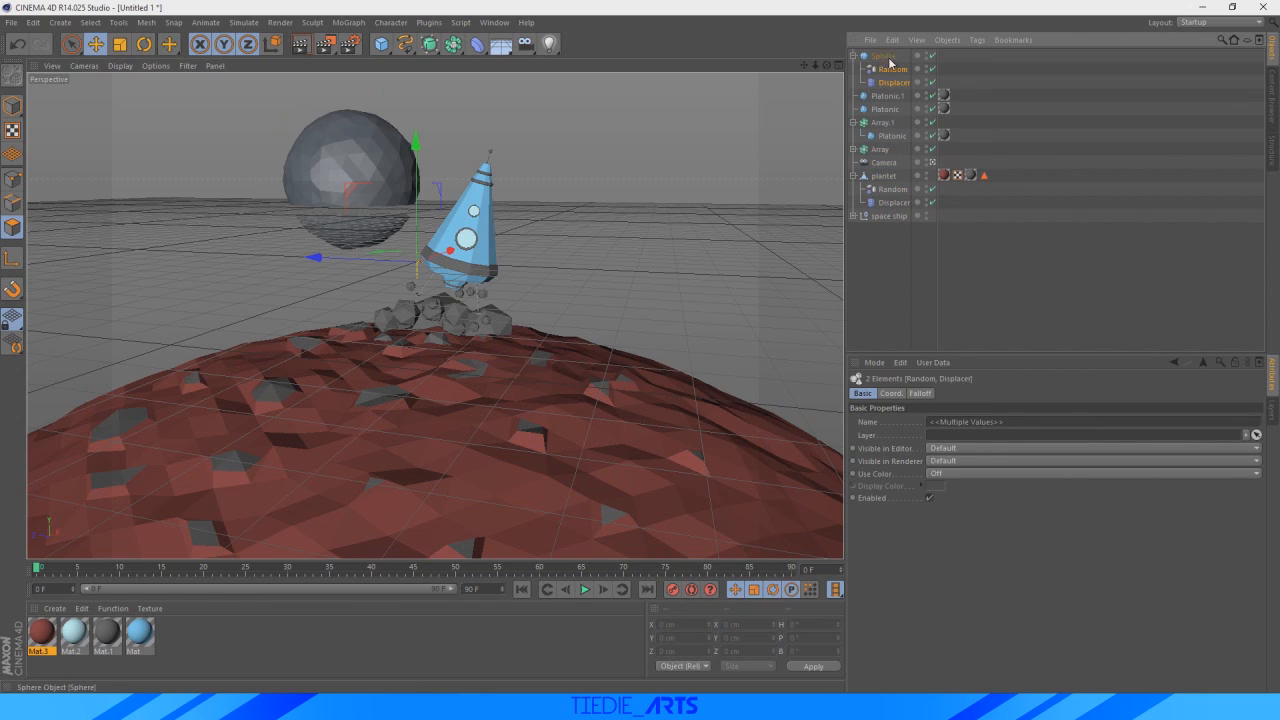
click(854, 57)
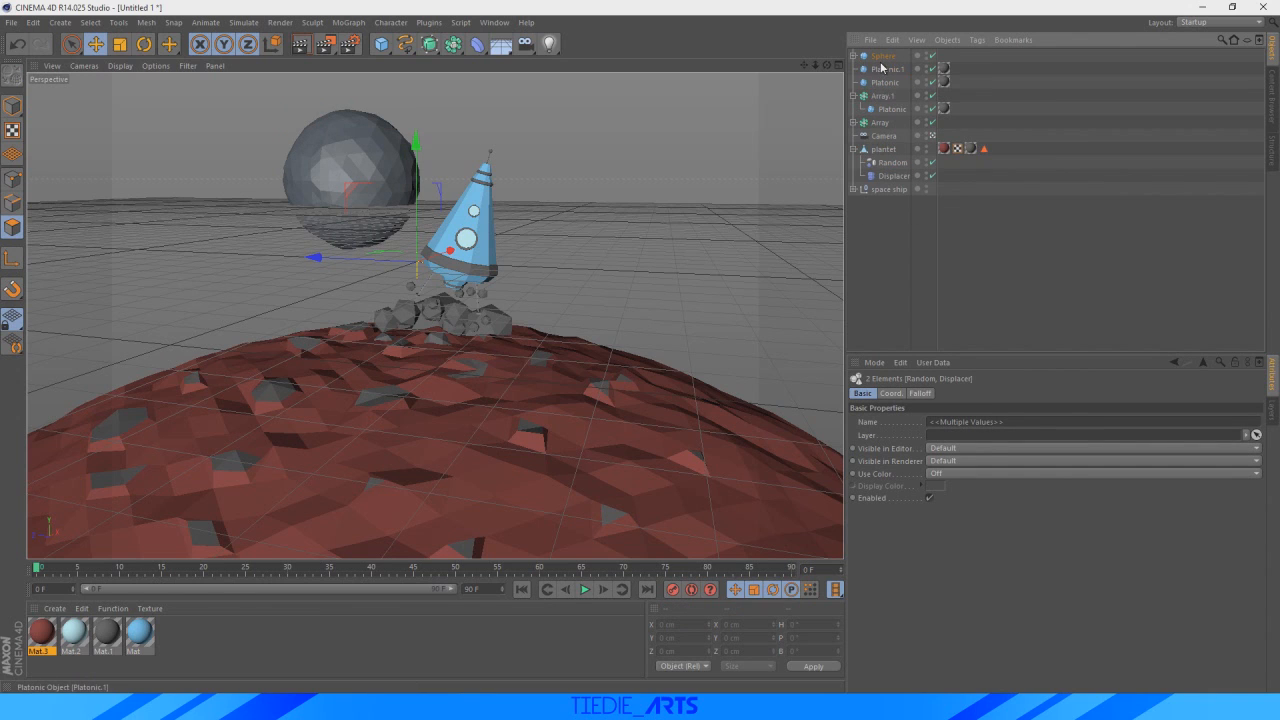
- Turn off Render Perfect for the sphere and move it farther to the side of the rocket, slightly lower
click(882, 56)
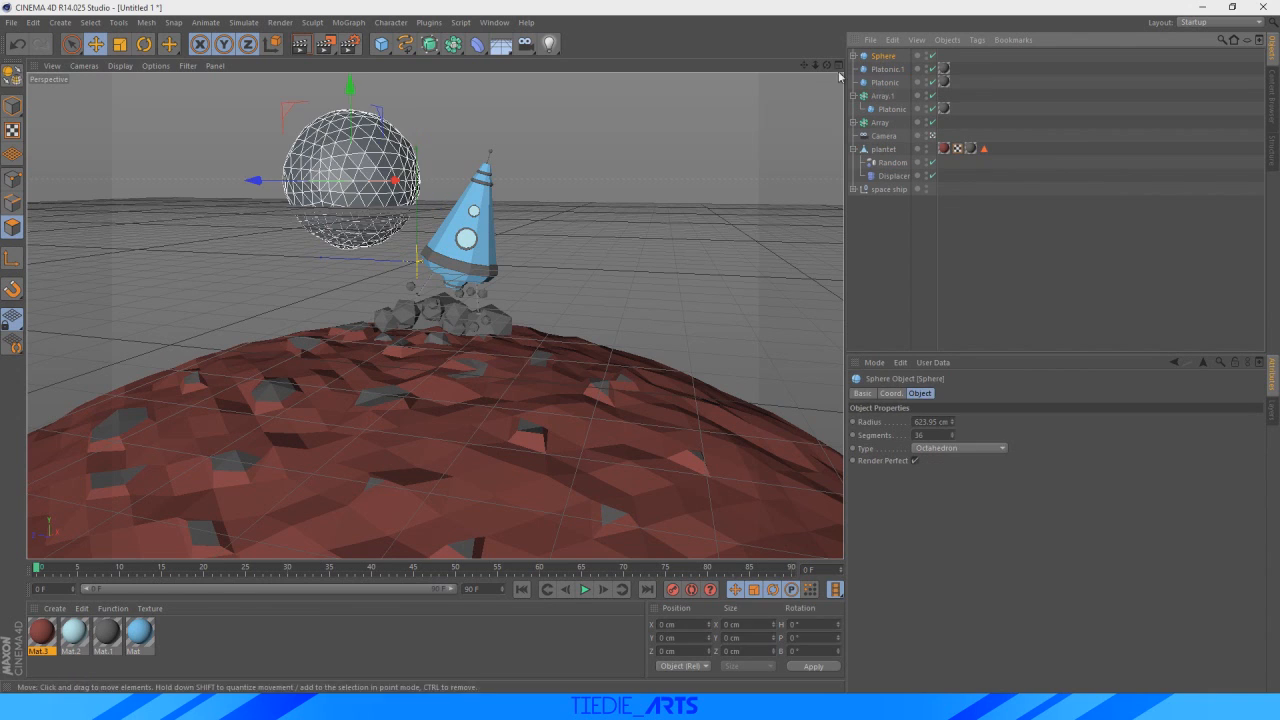
click(913, 461)
drag(397, 181, 128, 186)
drag(218, 89, 218, 112)
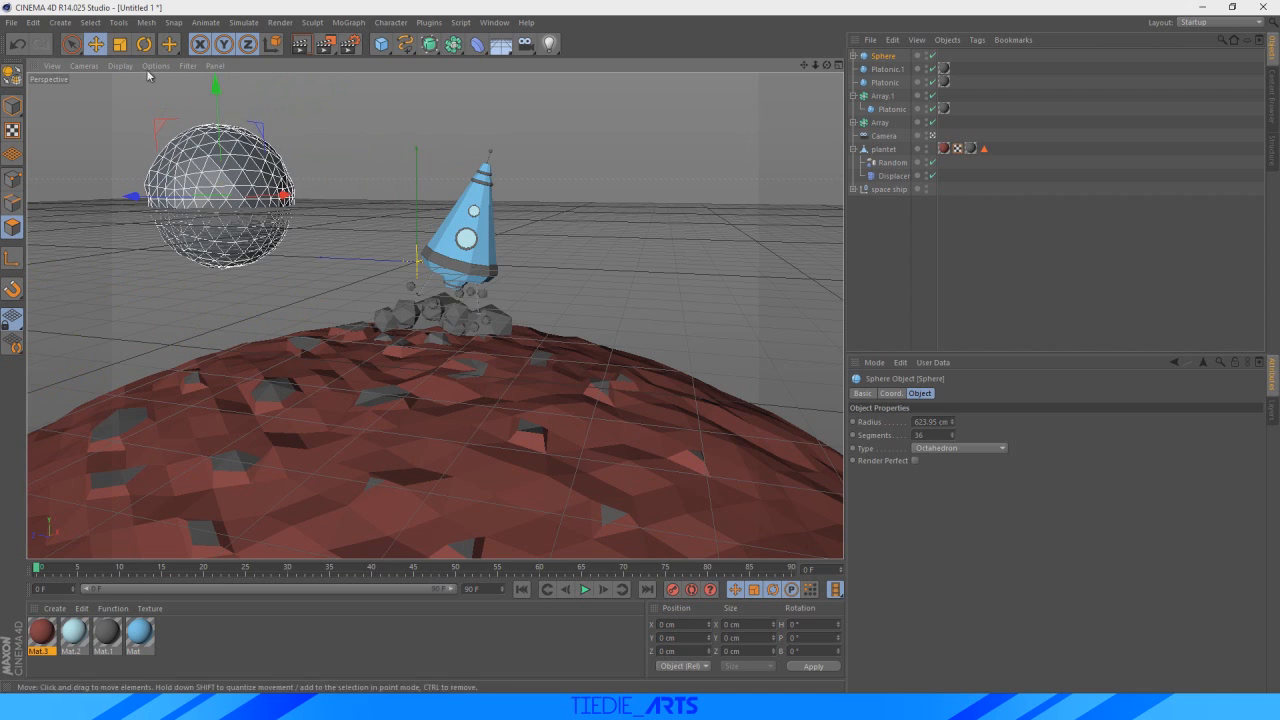
- Scale the sphere up to about 149% and reposition it slightly closer to the rocket and lower above the horizon
click(119, 44)
drag(284, 191, 318, 196)
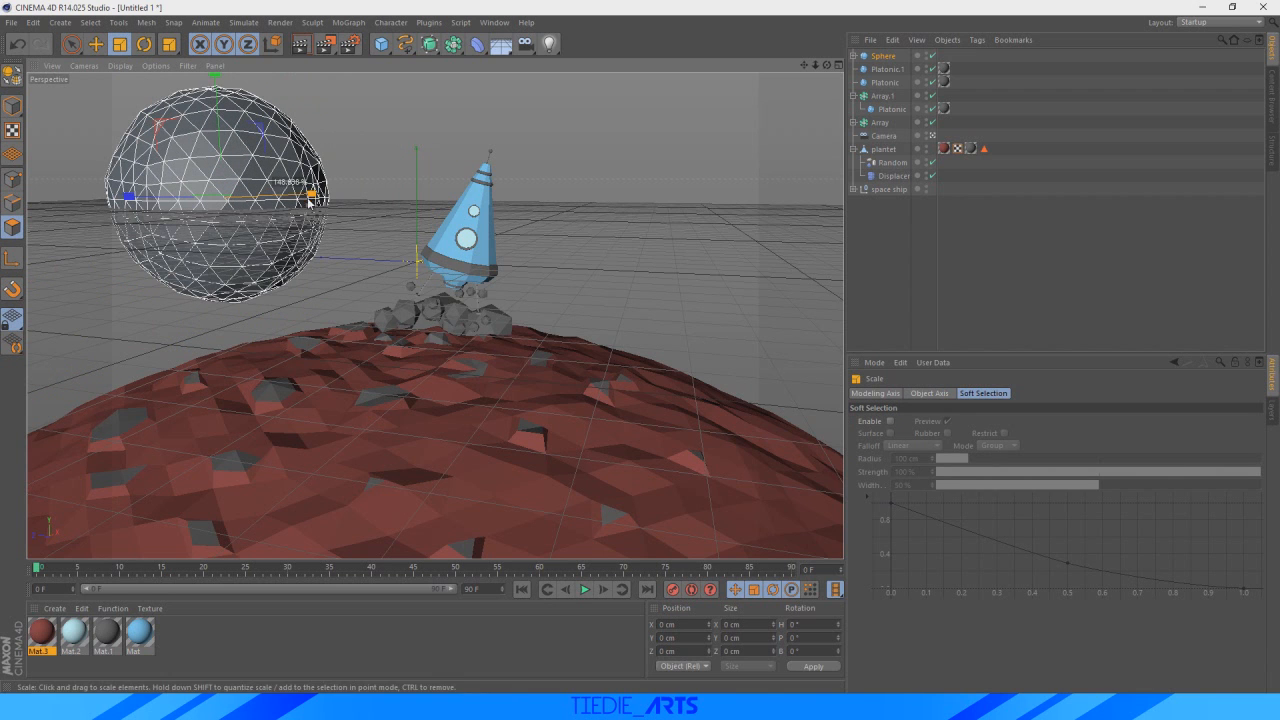
click(96, 44)
drag(133, 197, 160, 198)
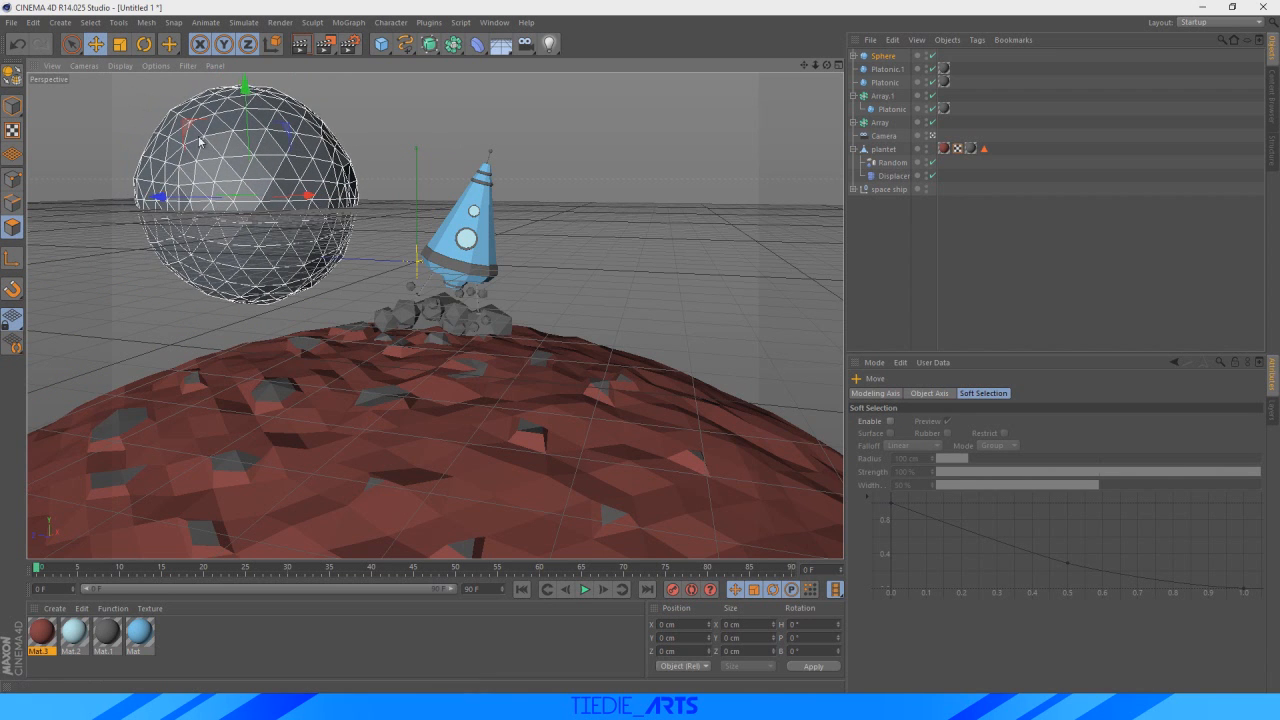
drag(246, 89, 248, 108)
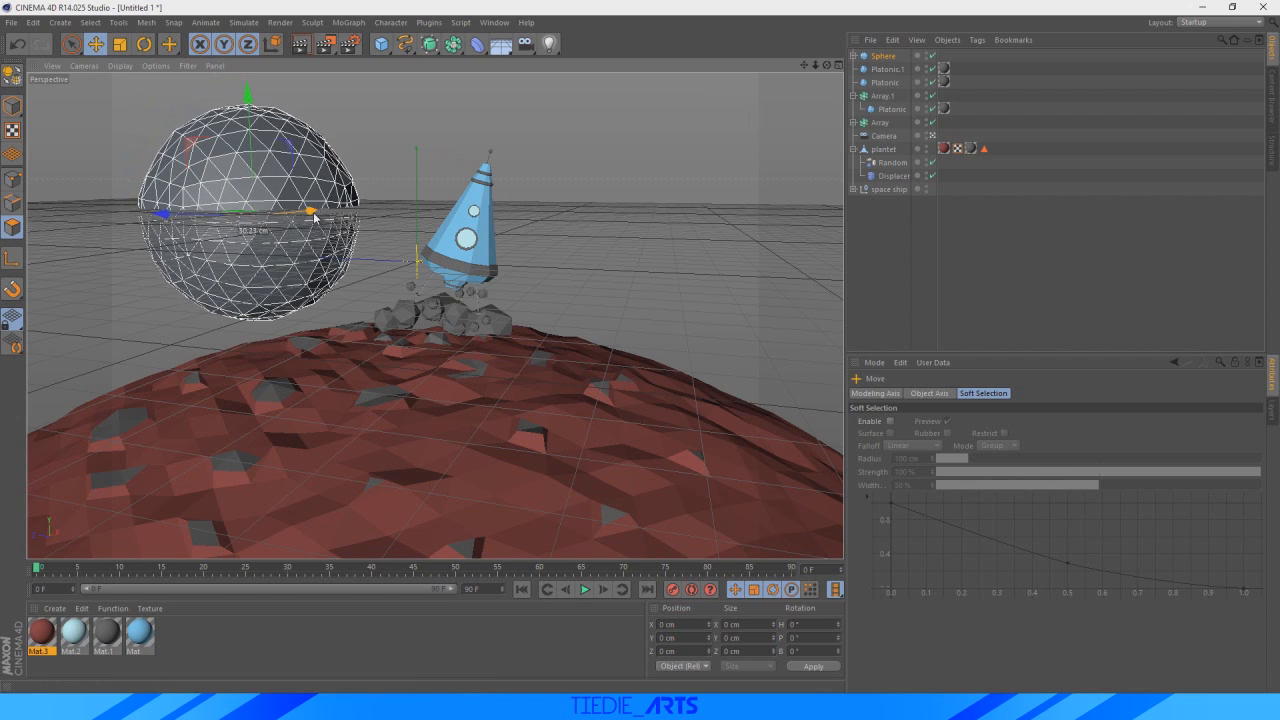
- Create a green material (RGB 107, 174, 66) with Specular turned off and apply it to the large sphere beside the rocket
double_click(191, 655)
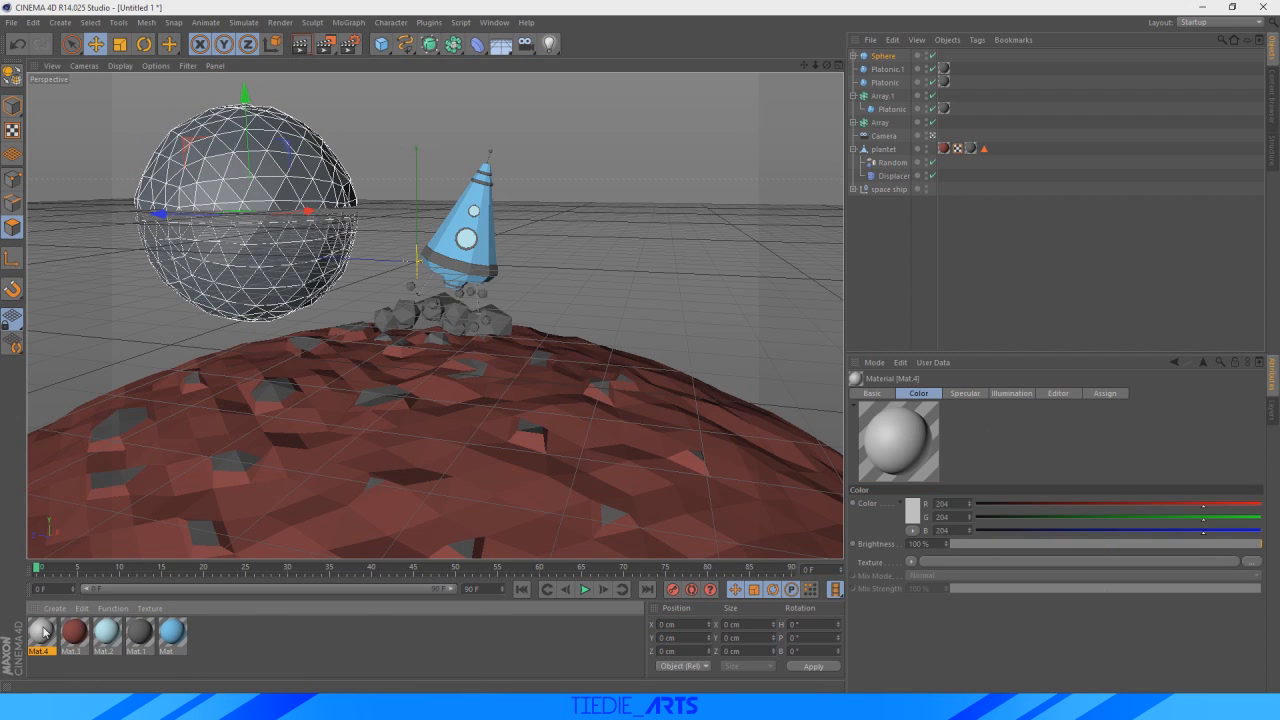
double_click(42, 632)
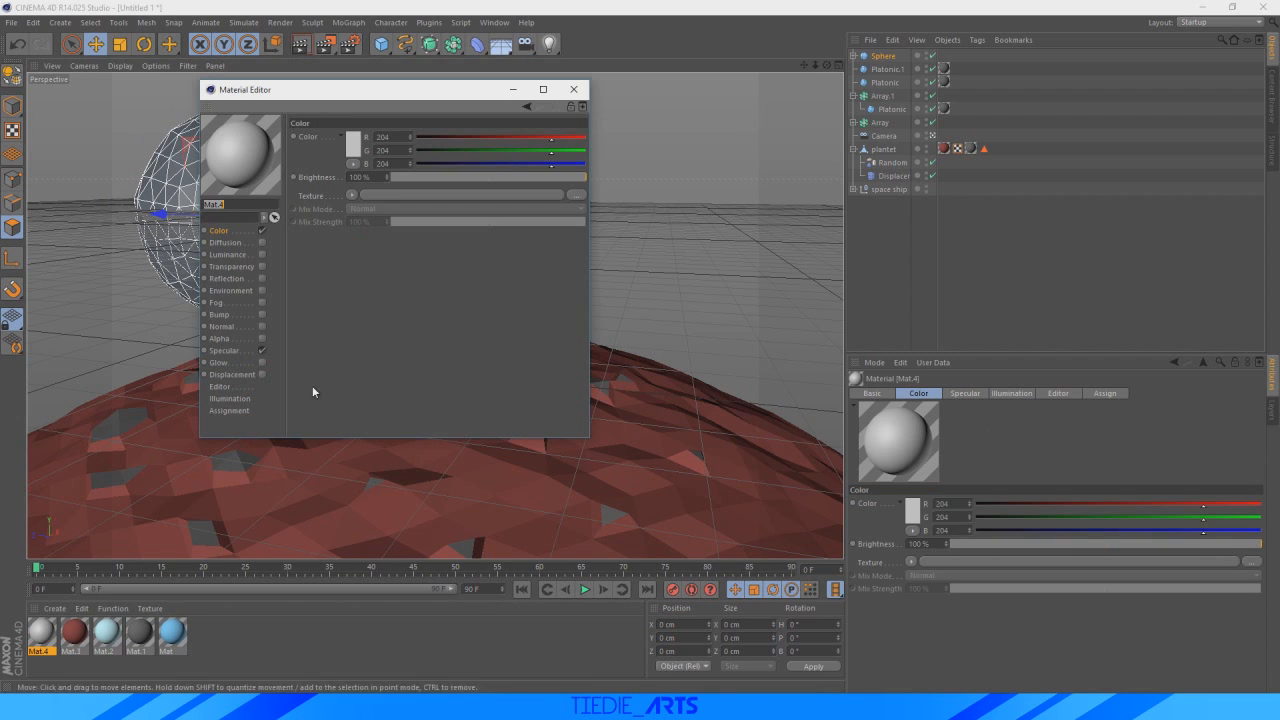
click(260, 349)
click(355, 148)
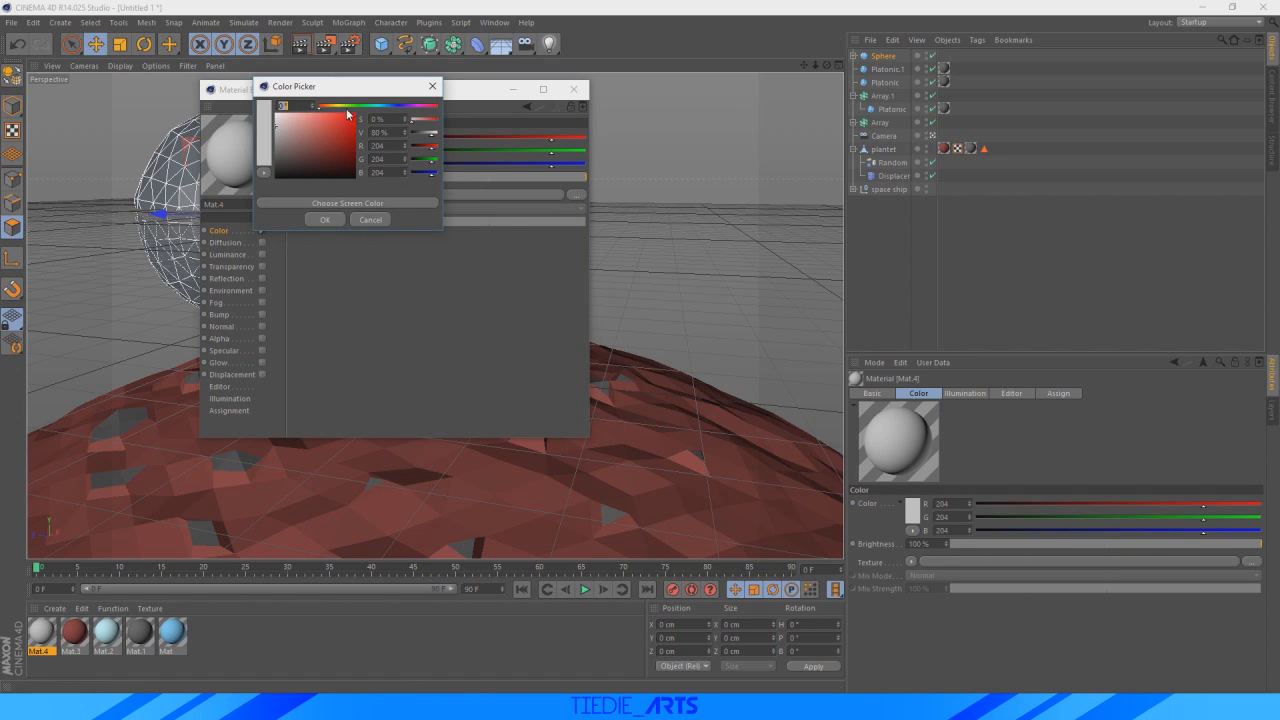
drag(356, 106, 351, 108)
drag(325, 150, 327, 131)
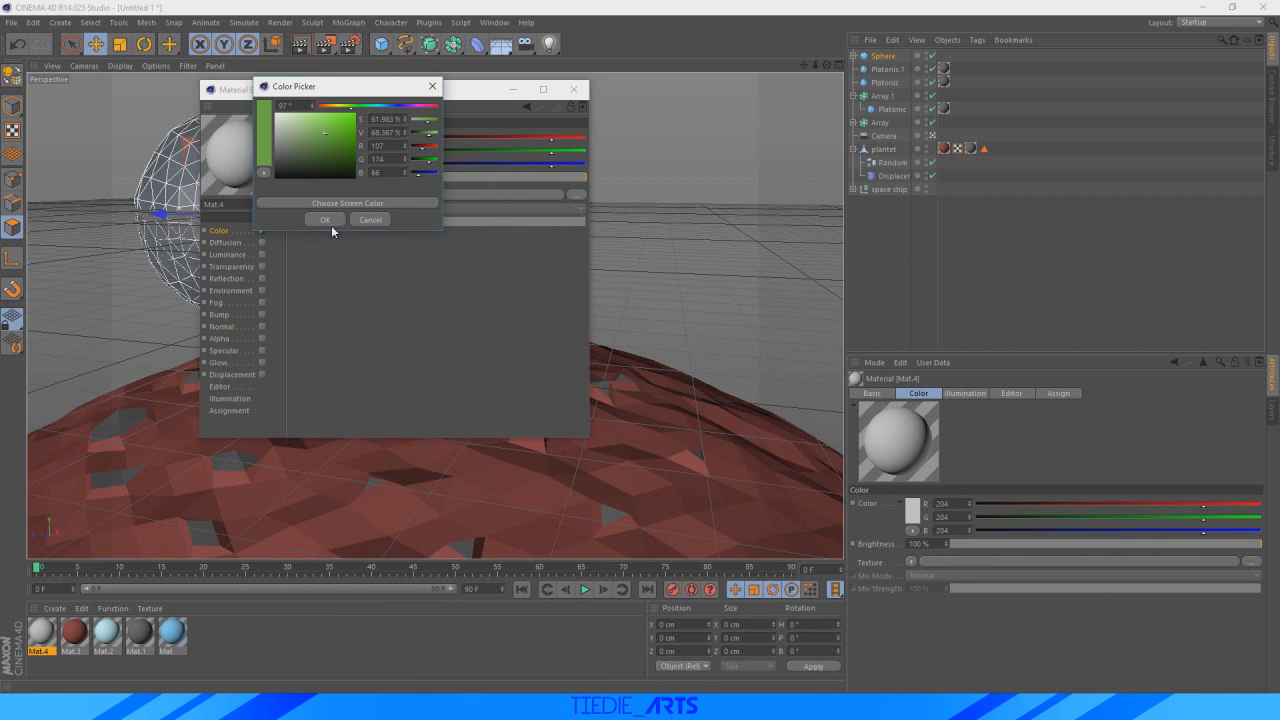
click(328, 221)
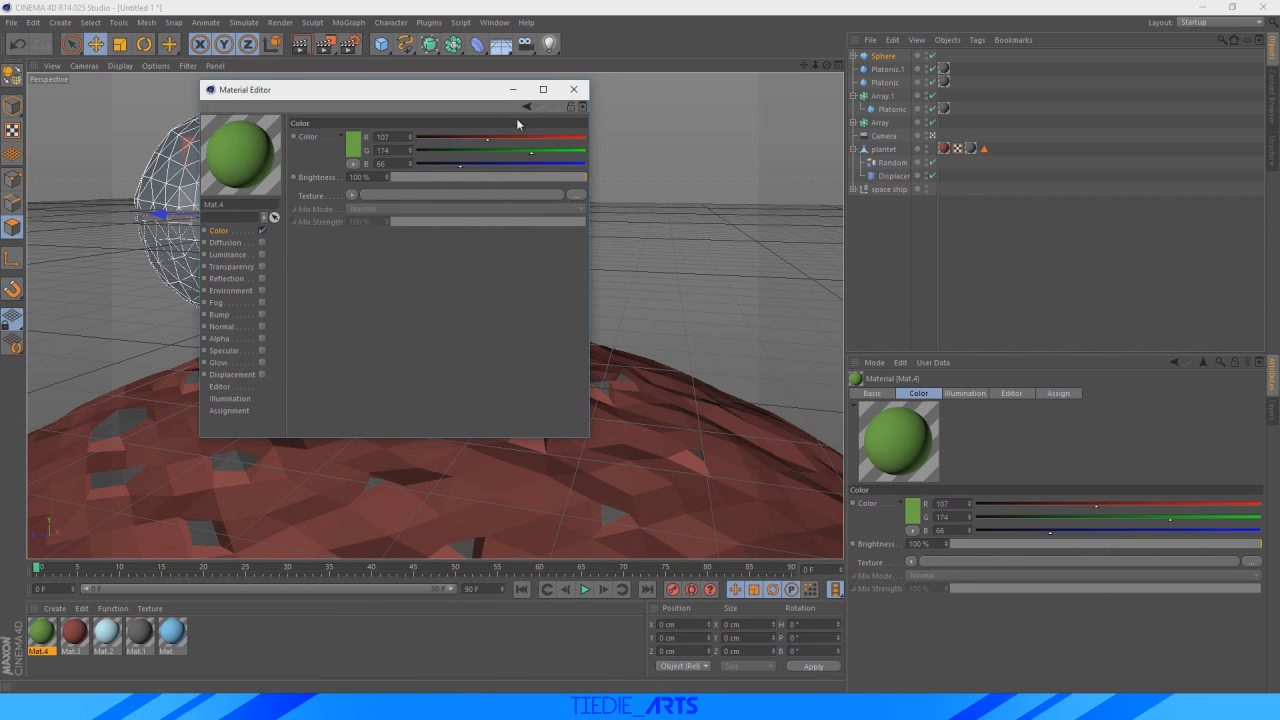
click(572, 89)
drag(42, 635, 938, 56)
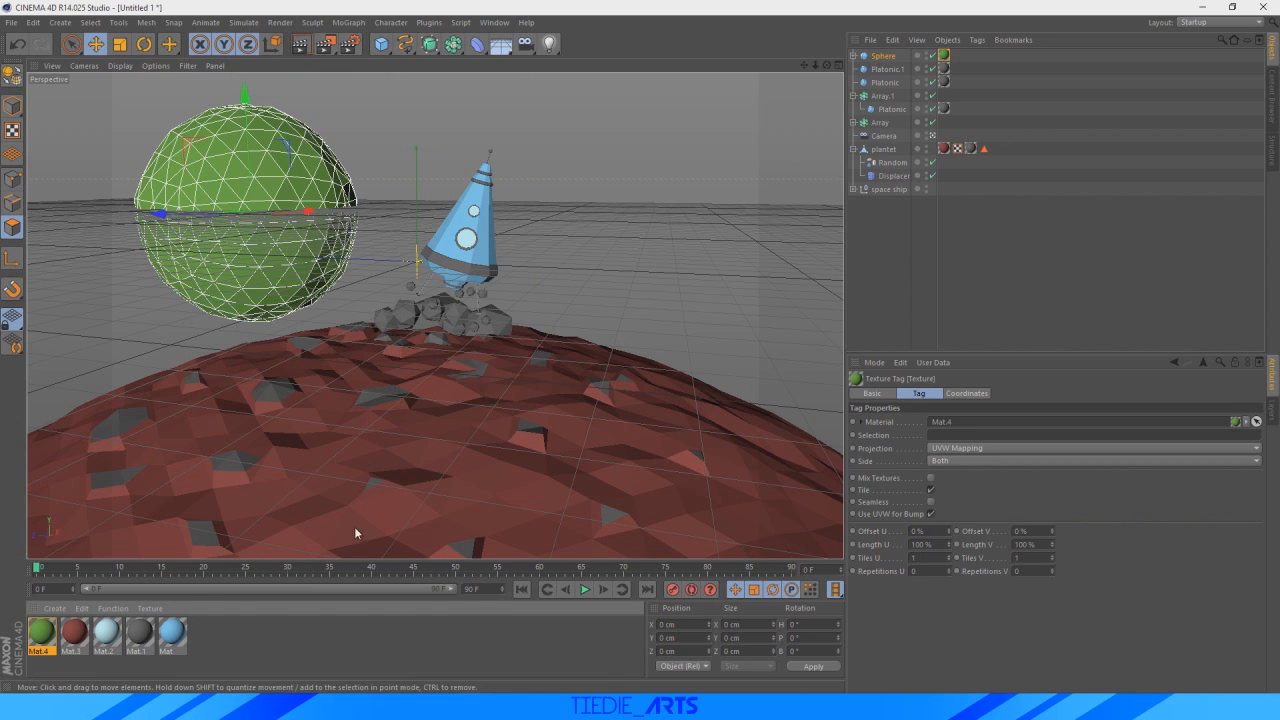
click(912, 286)
- Duplicate the green sphere, move the copy to the other side of the rocket, shrink it and raise it higher in the sky
click(883, 58)
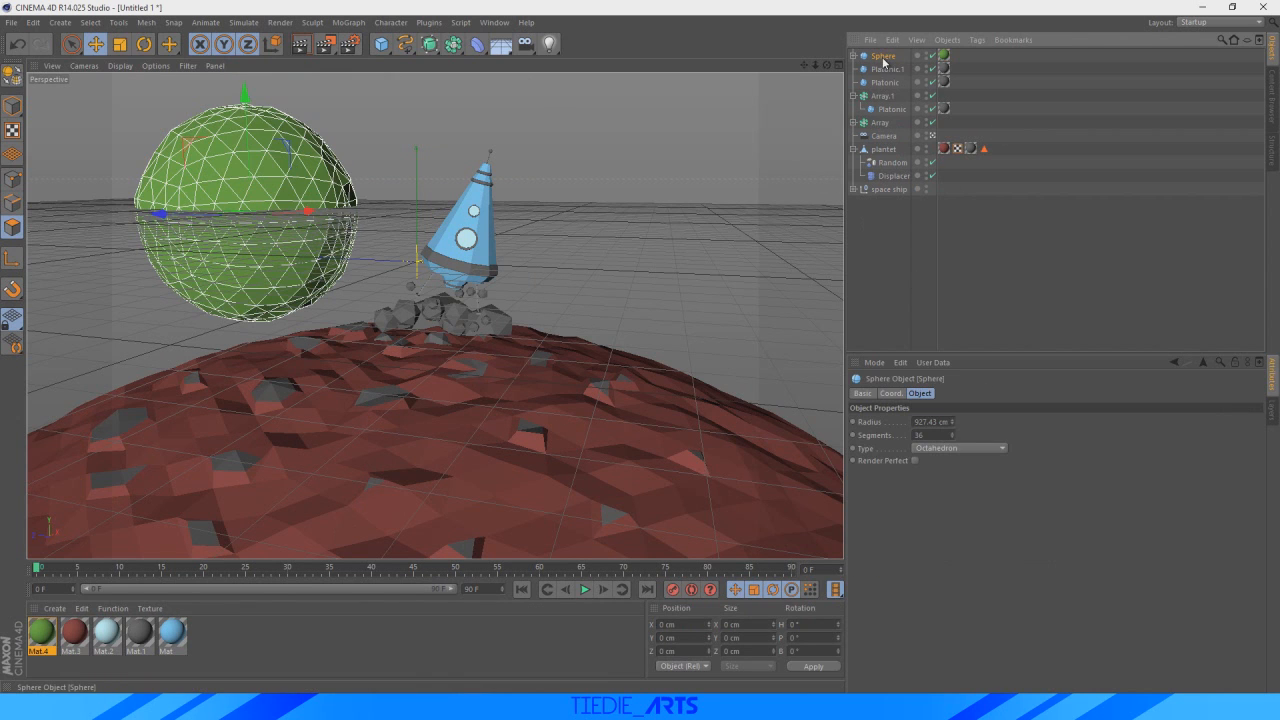
key(ctrl+c)
key(ctrl+v)
drag(195, 214, 535, 236)
key(t)
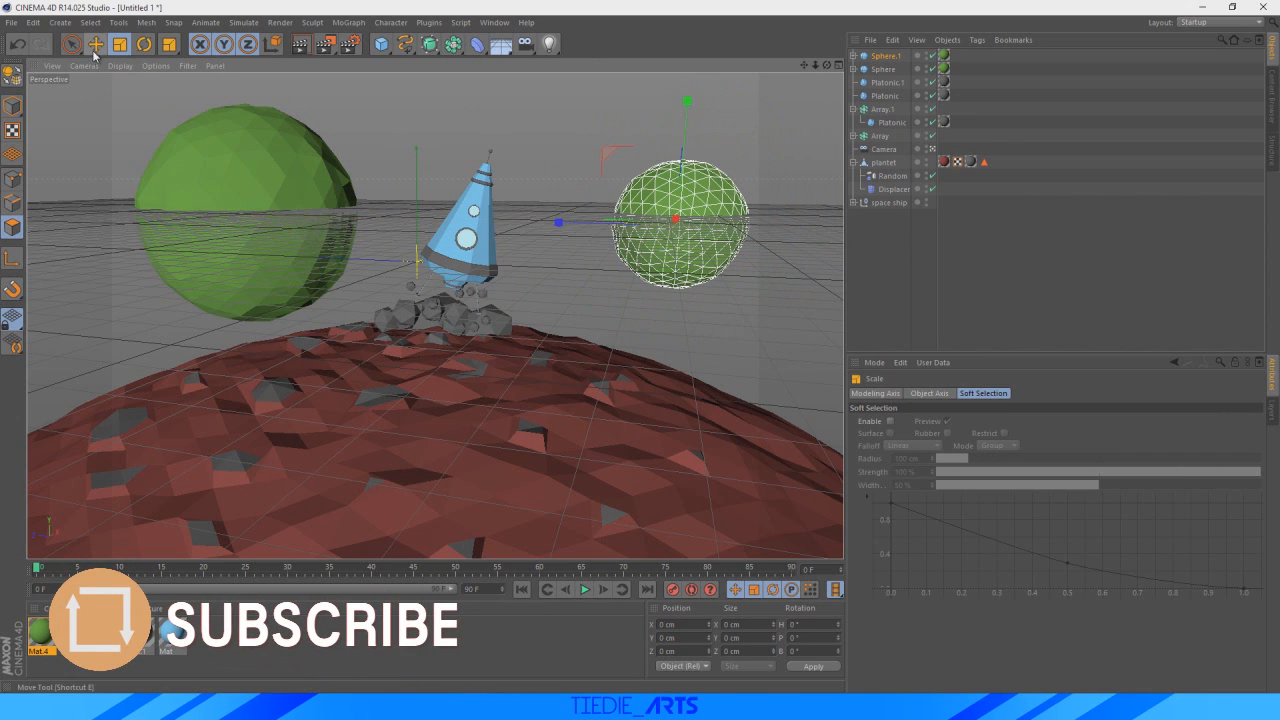
key(e)
drag(688, 150, 691, 101)
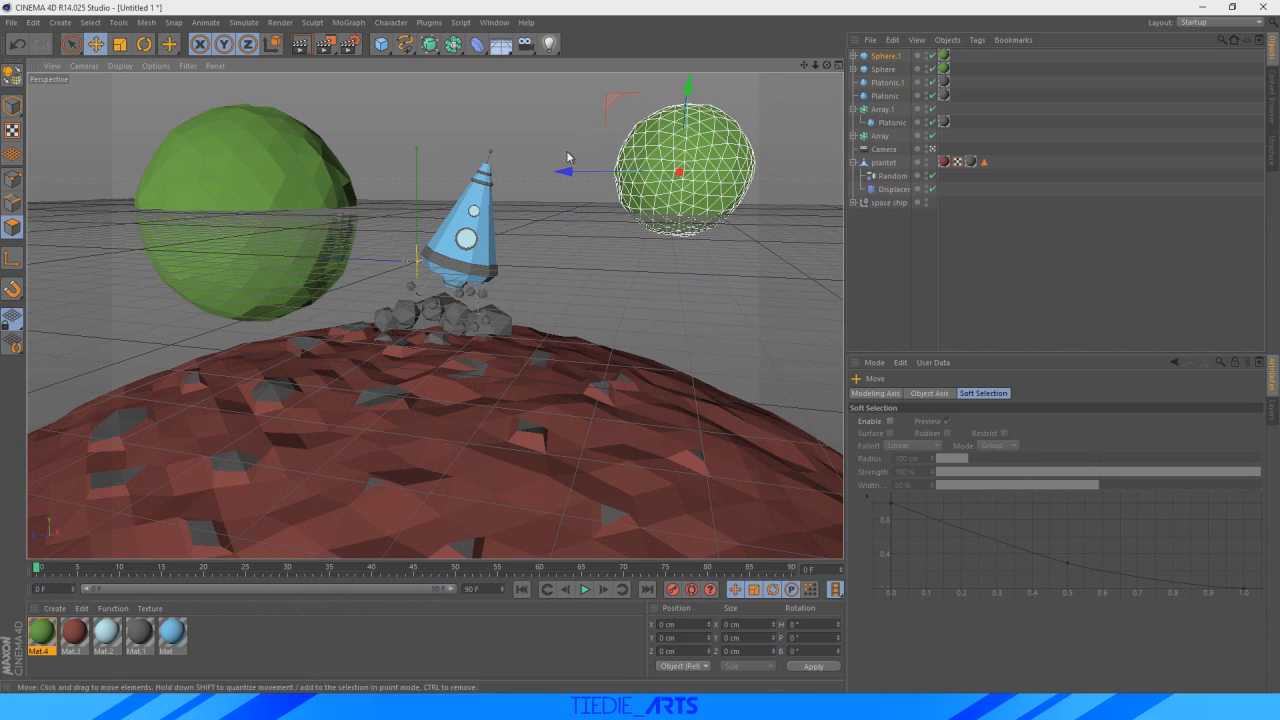
- Duplicate the green material, recolour the copy sandy yellow (RGB 228, 201, 124) and apply it to the smaller sphere
ctrl+drag(45, 634, 260, 645)
double_click(212, 640)
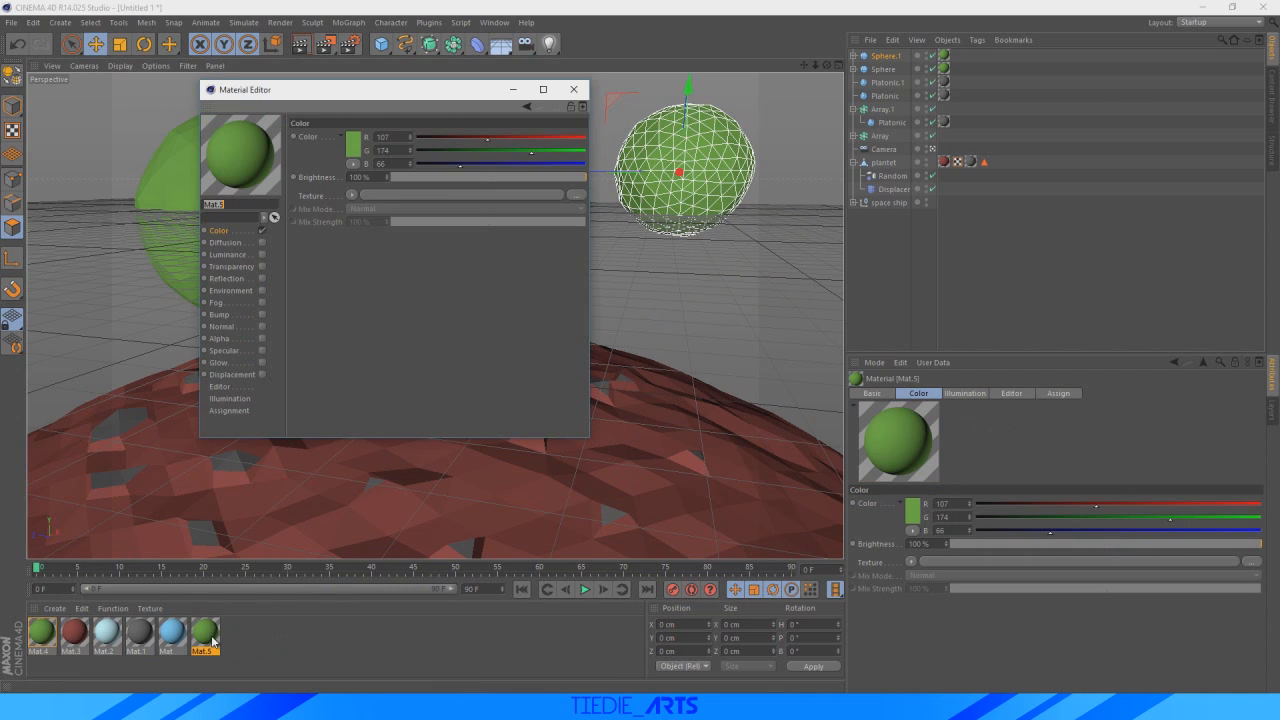
click(352, 148)
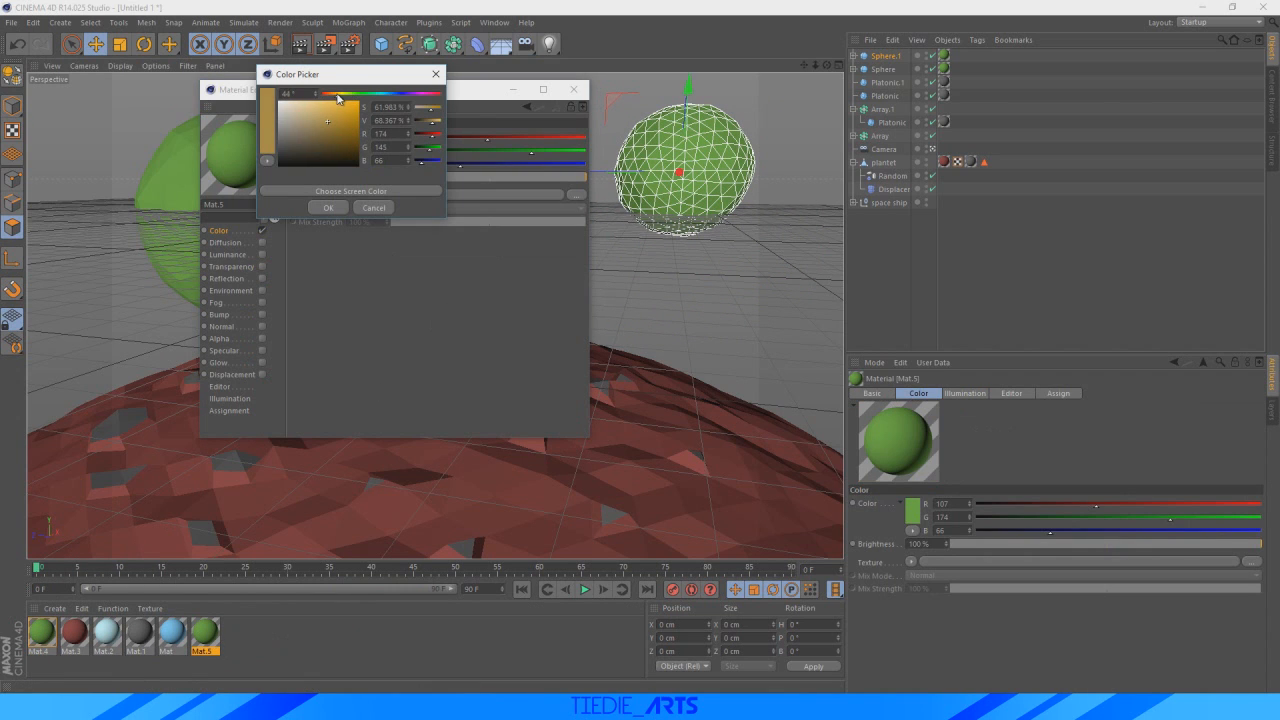
drag(323, 114, 315, 107)
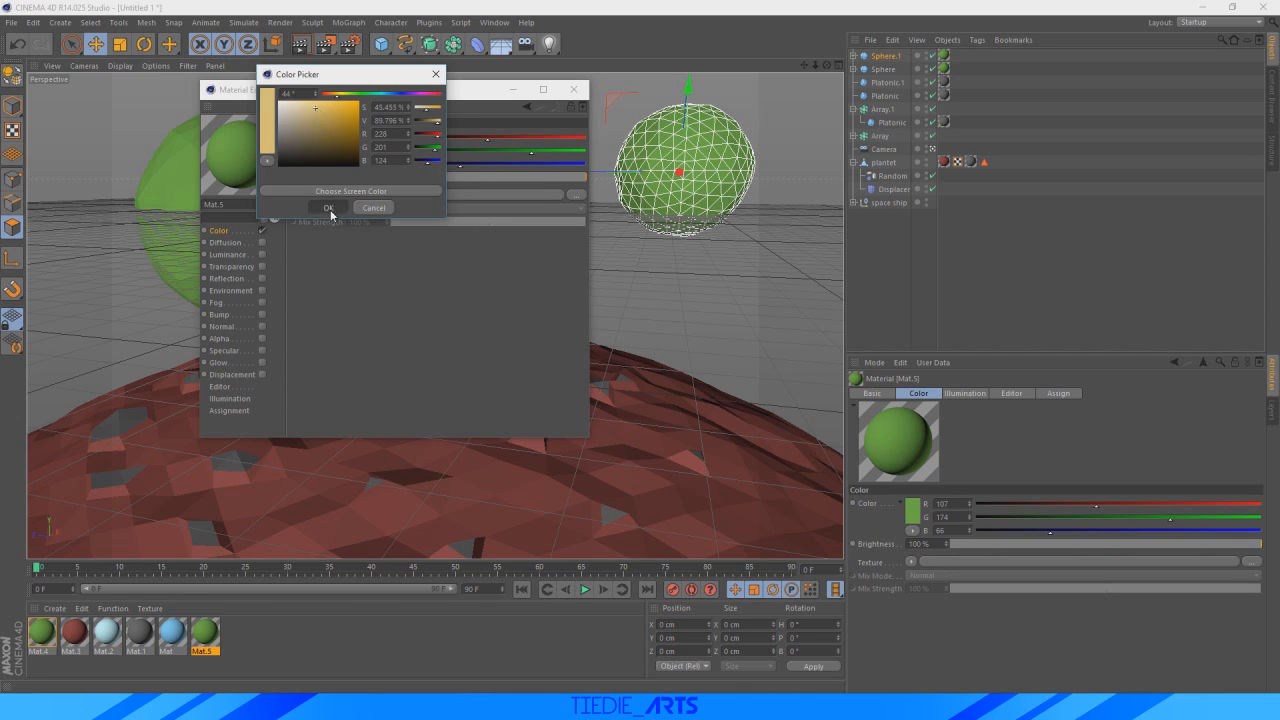
click(328, 208)
click(573, 89)
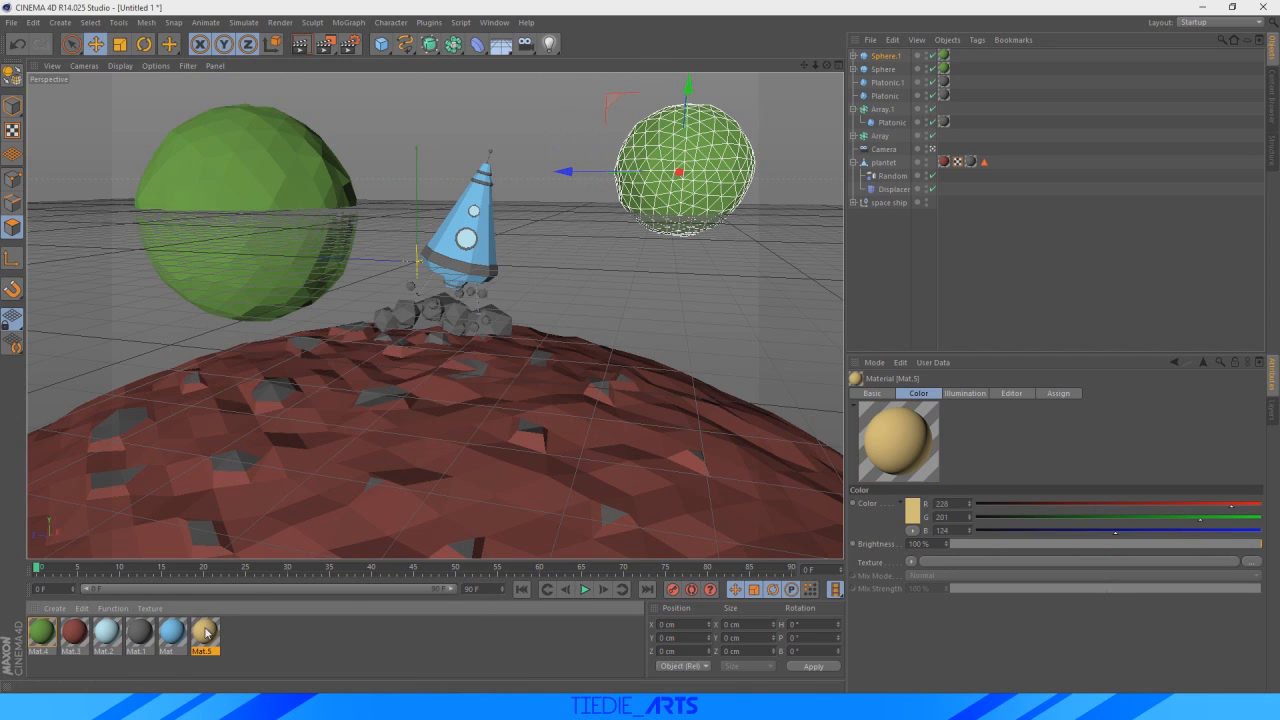
drag(664, 228, 664, 228)
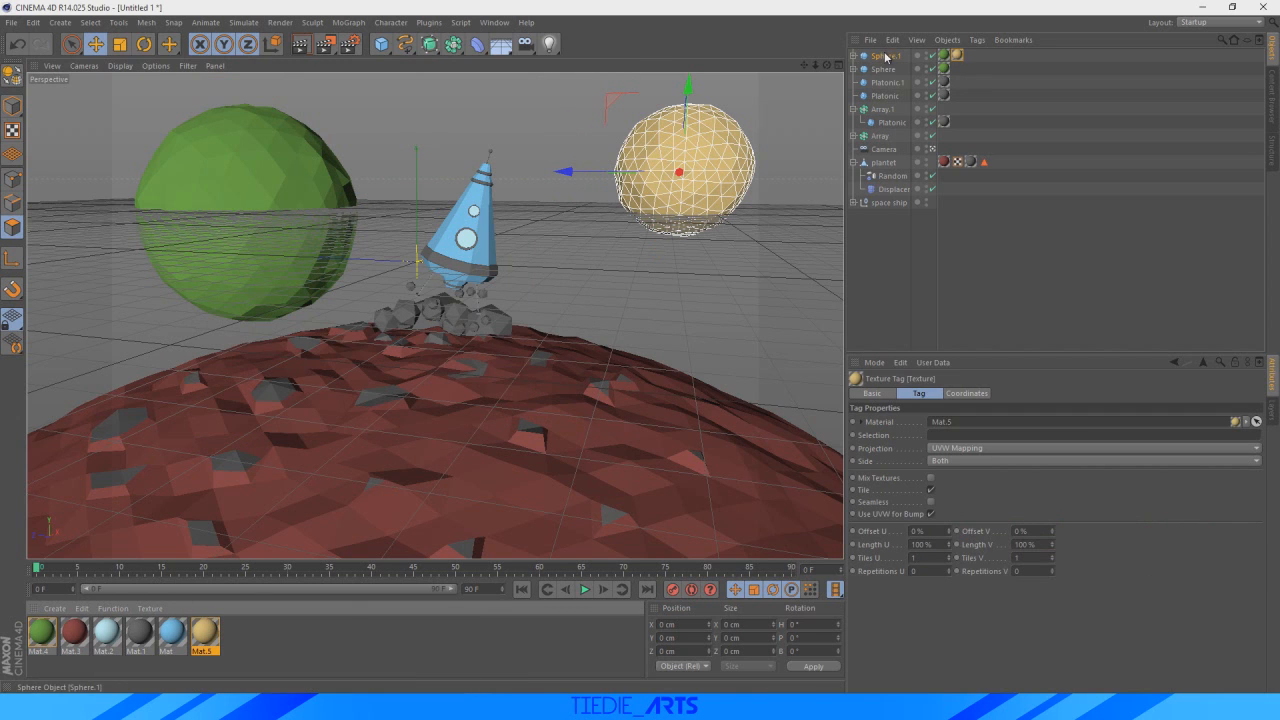
- Duplicate the yellow sphere, scale the copy down and place it slightly lower, between the rocket and the yellow planet
ctrl+drag(885, 44, 885, 55)
drag(575, 172, 533, 184)
click(119, 44)
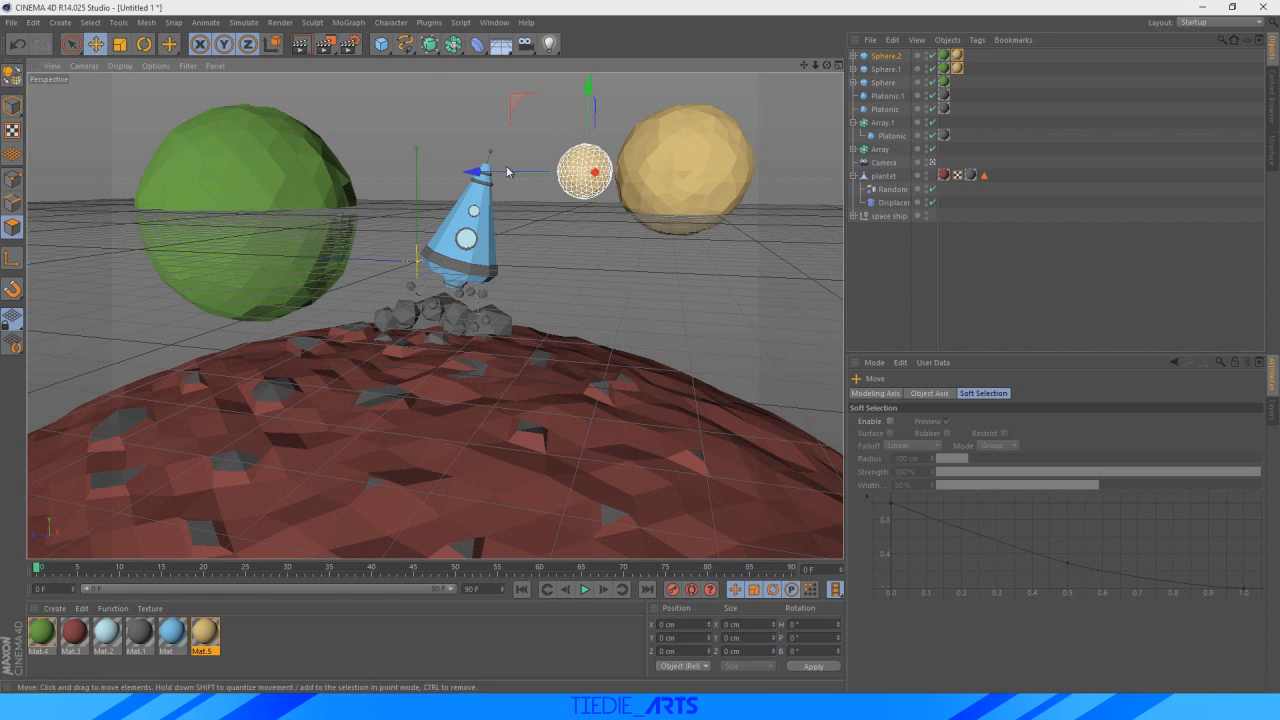
drag(508, 170, 477, 170)
drag(559, 98, 560, 154)
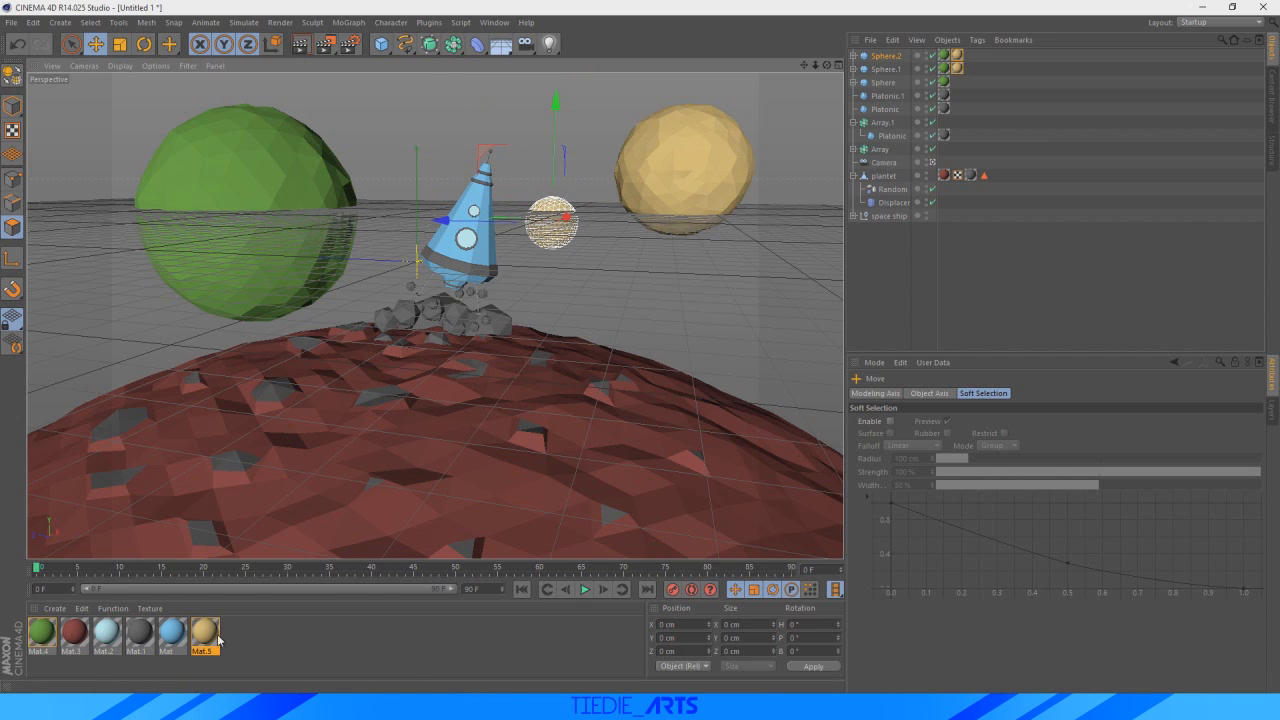
- Duplicate the yellow material, recolour the copy purple (RGB 112, 45, 122) and apply it to the smallest sphere
ctrl+drag(214, 636, 240, 636)
double_click(238, 634)
click(360, 150)
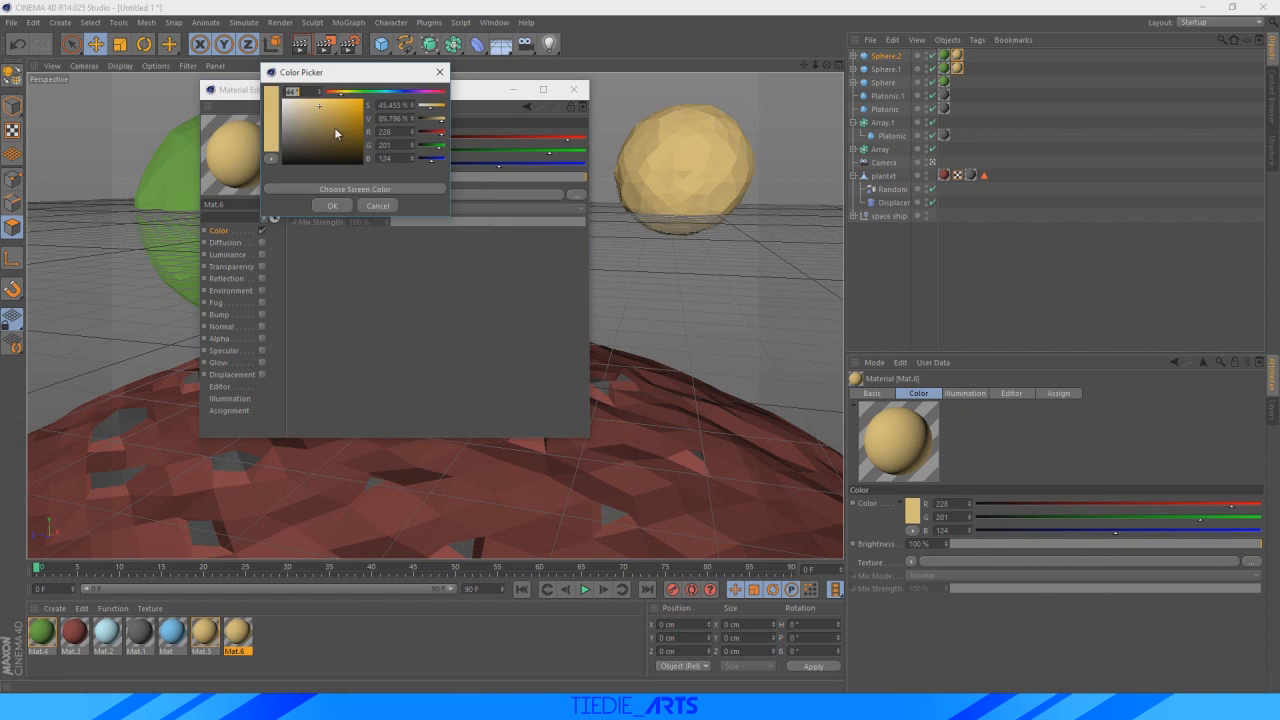
click(422, 92)
drag(345, 150, 332, 132)
click(333, 205)
click(573, 89)
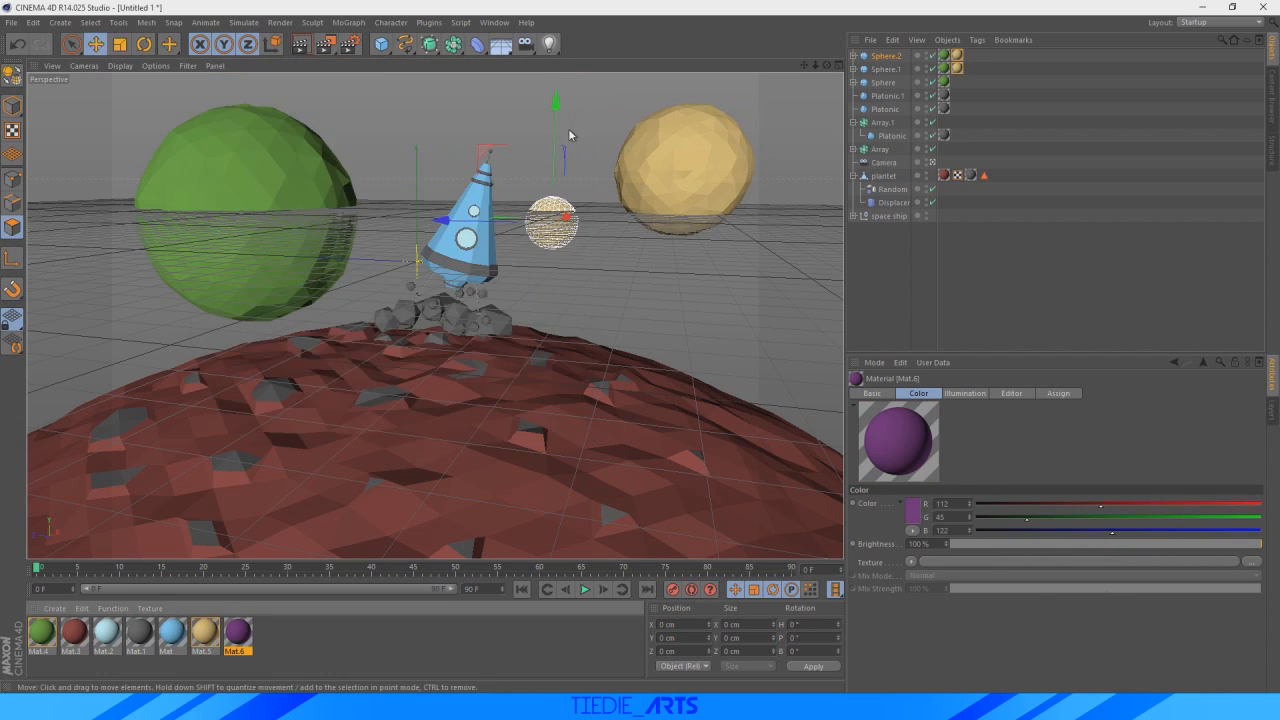
drag(246, 630, 552, 224)
click(872, 278)
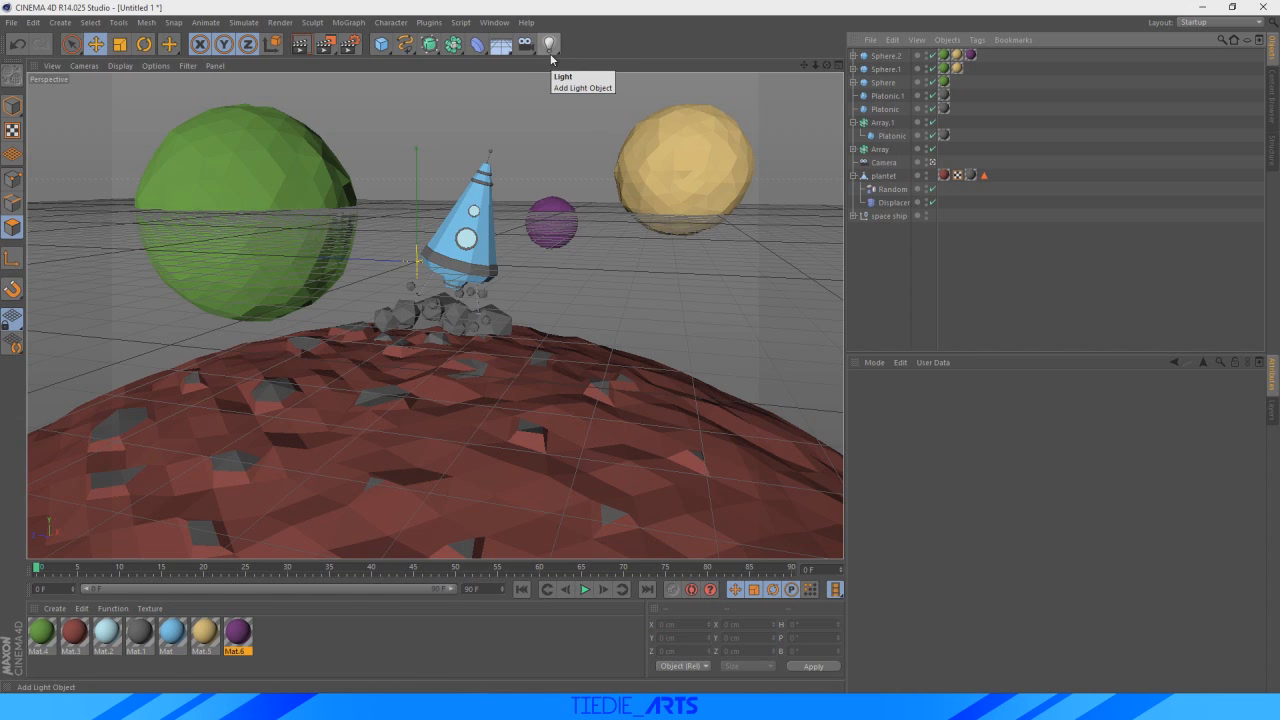
- Add a Physical Sky object to the scene
drag(815, 65, 806, 65)
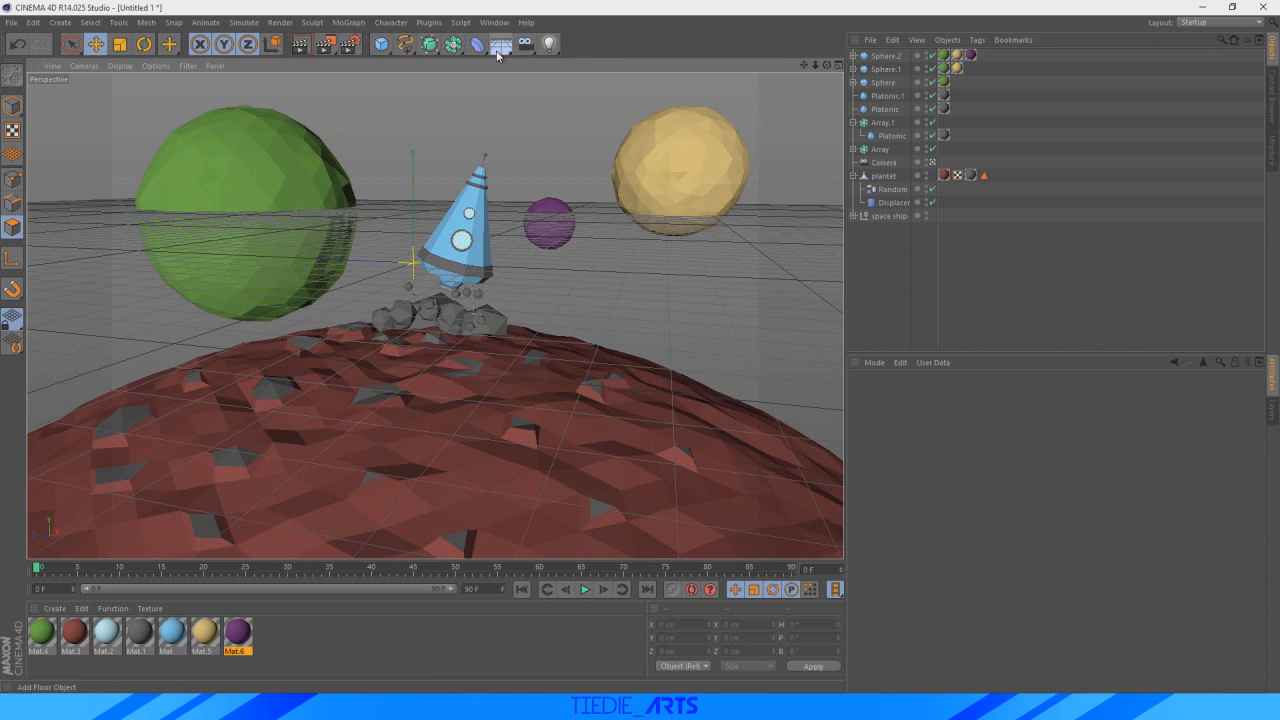
click(498, 52)
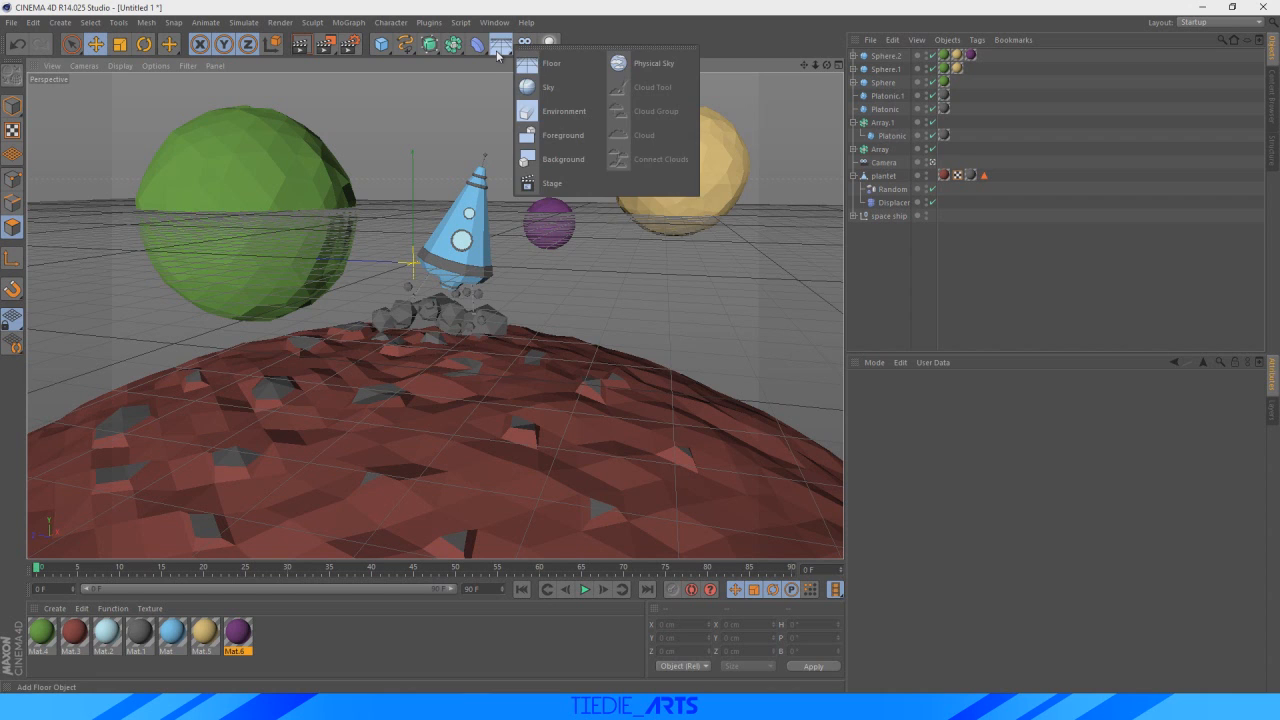
click(665, 63)
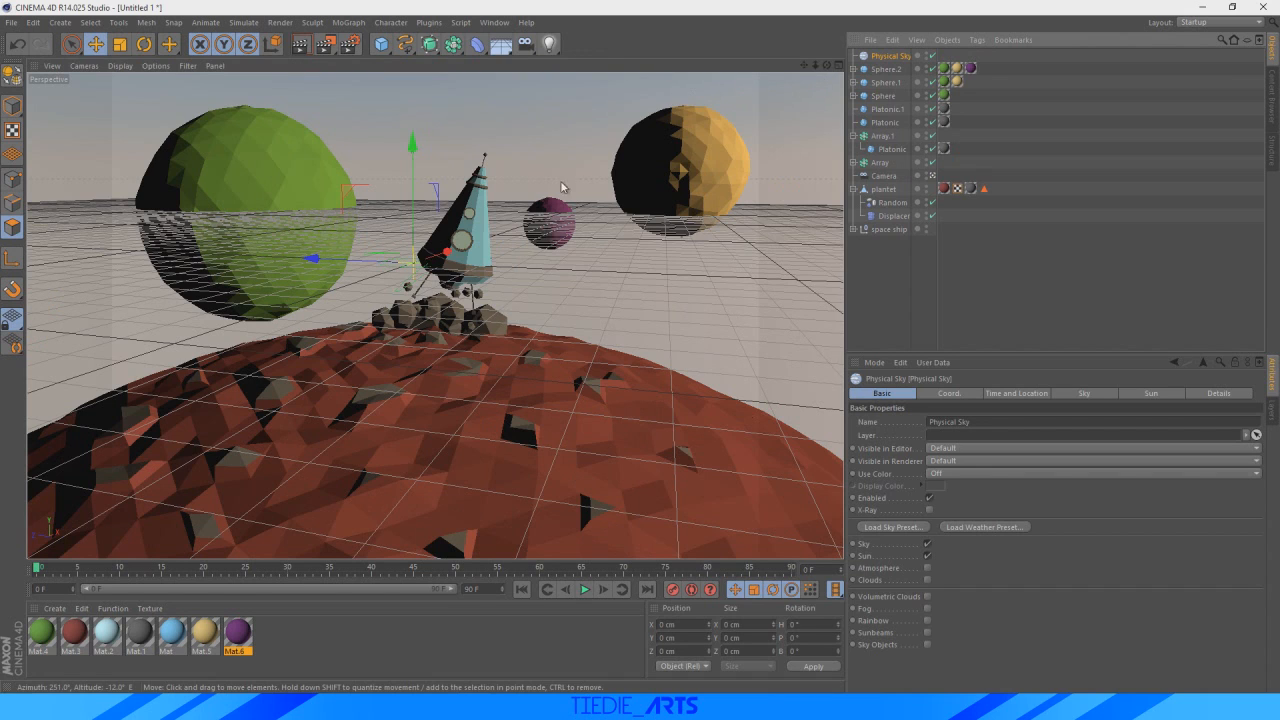
- Add the Ambient Occlusion and Global Illumination effects to the render settings
click(349, 44)
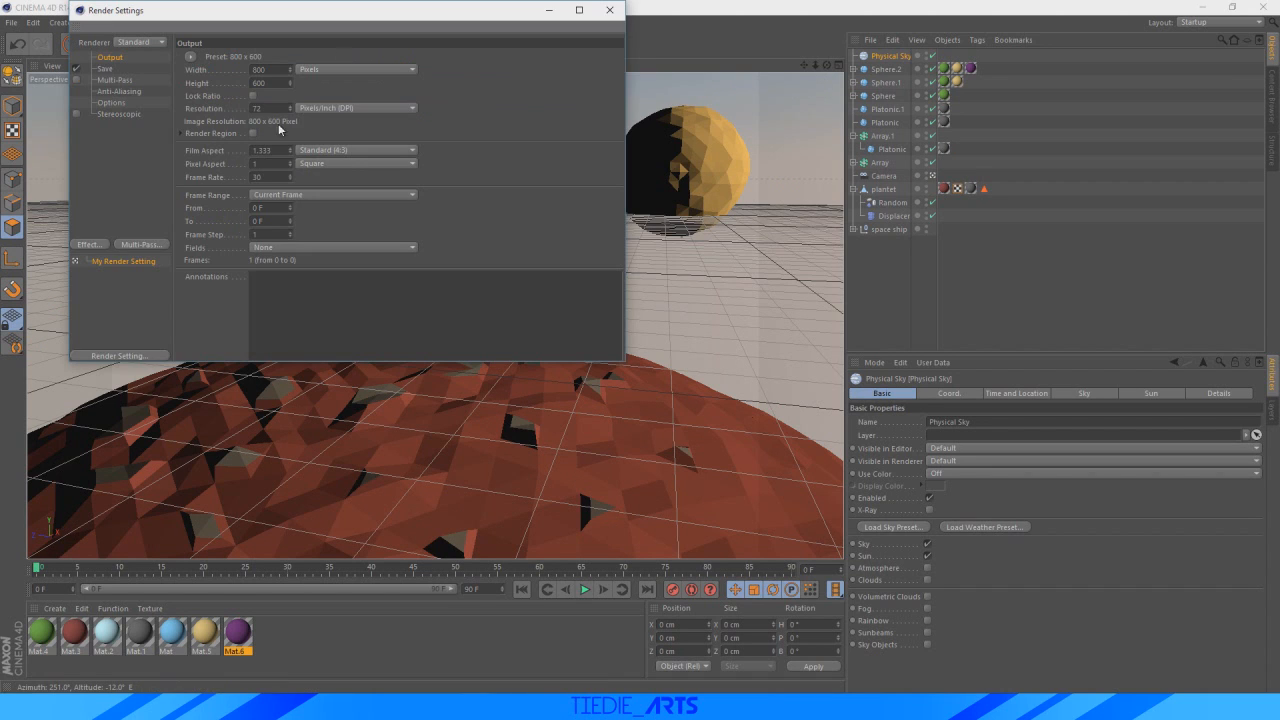
click(103, 247)
click(141, 328)
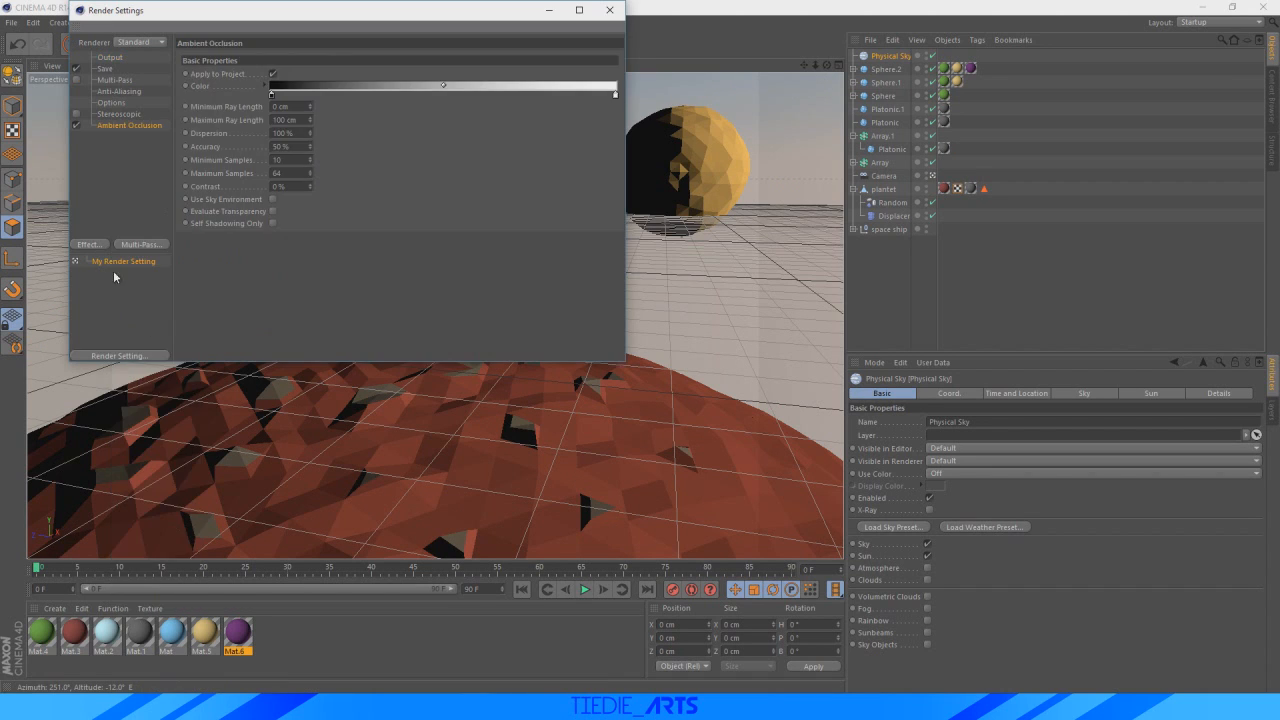
click(97, 247)
click(160, 411)
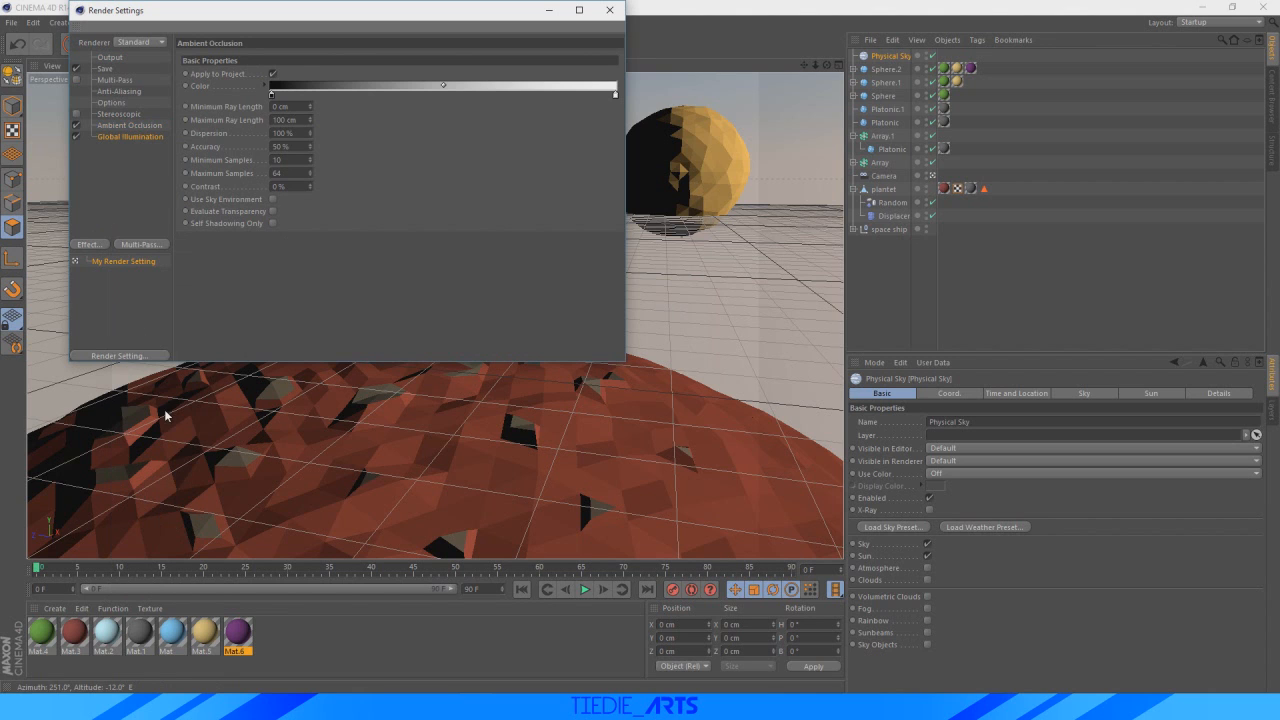
click(611, 11)
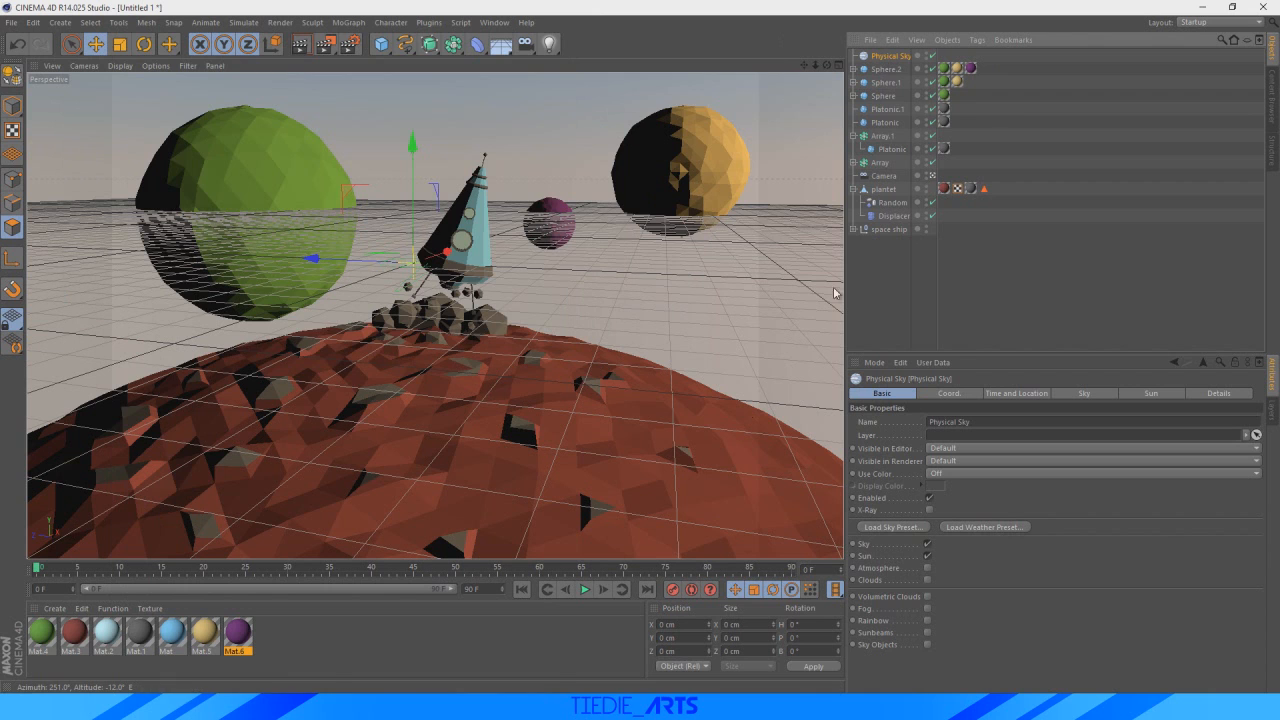
- Set the Physical Sky's time of day to 11:00:00
click(1020, 394)
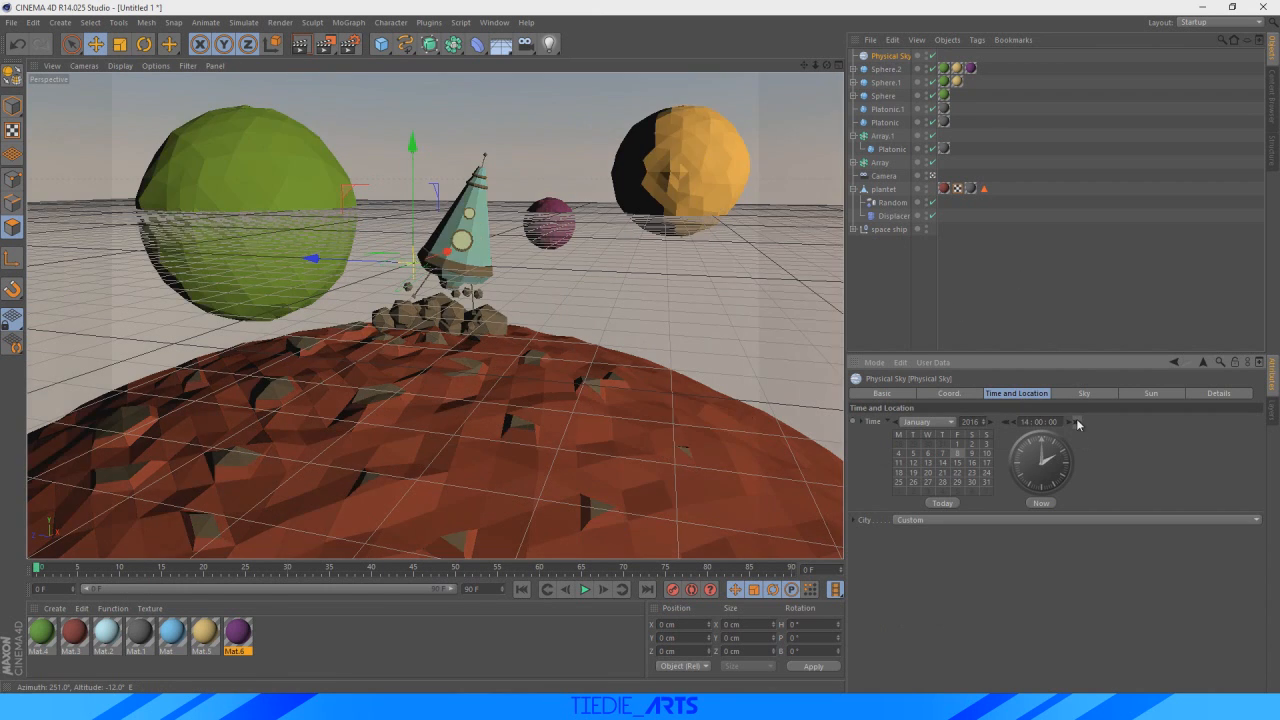
click(1077, 422)
click(1077, 422)
click(1077, 422)
click(1077, 422)
click(1077, 422)
click(1077, 422)
click(1077, 422)
click(1077, 422)
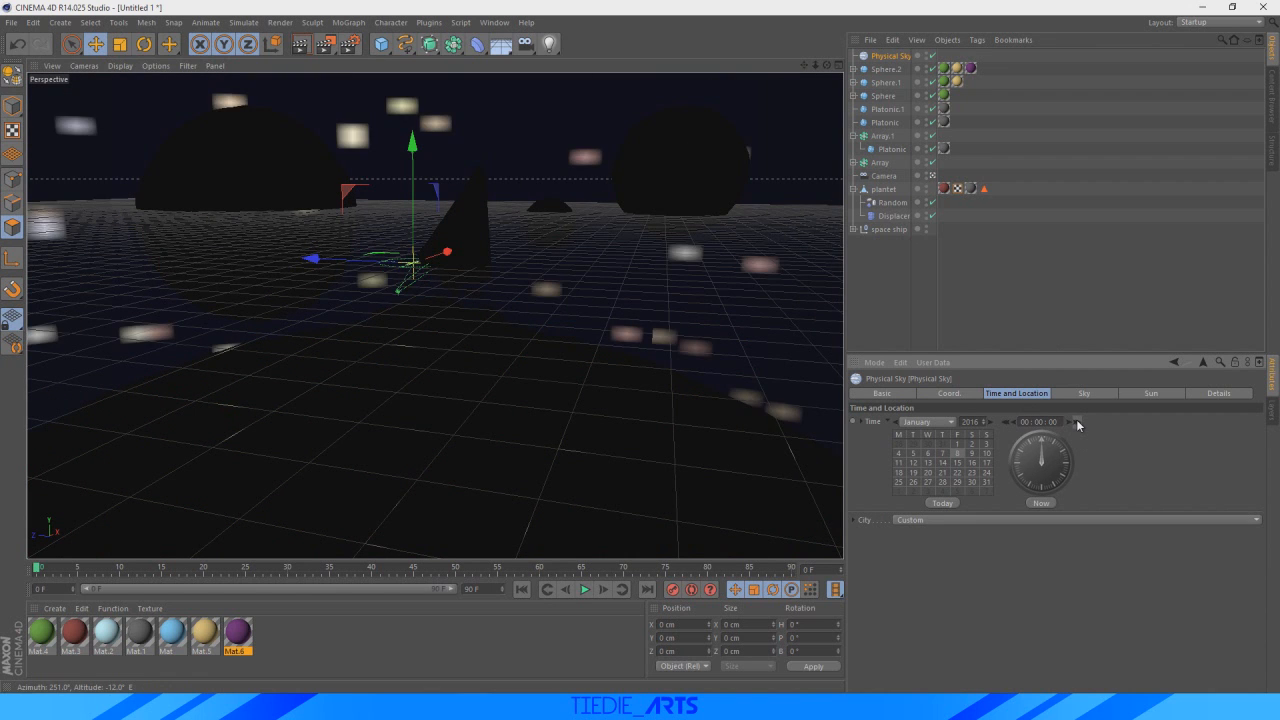
click(1077, 422)
click(1077, 422)
click(1077, 422)
click(1077, 422)
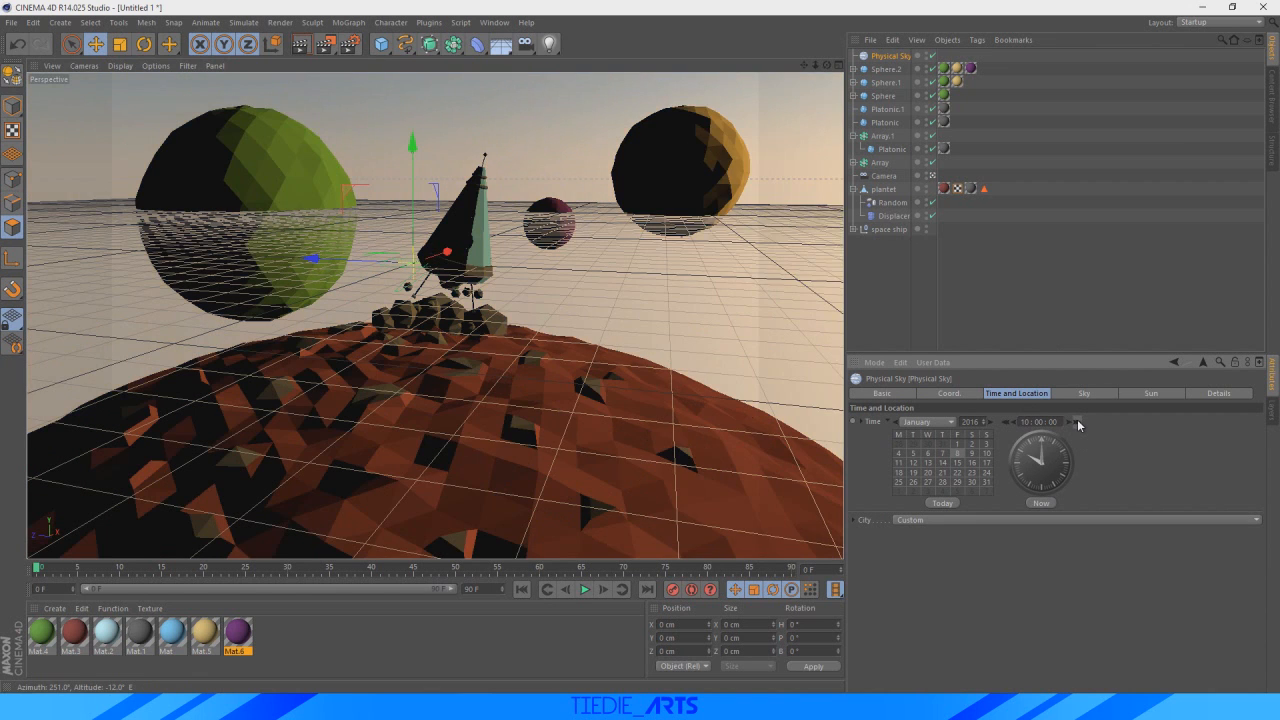
click(1077, 422)
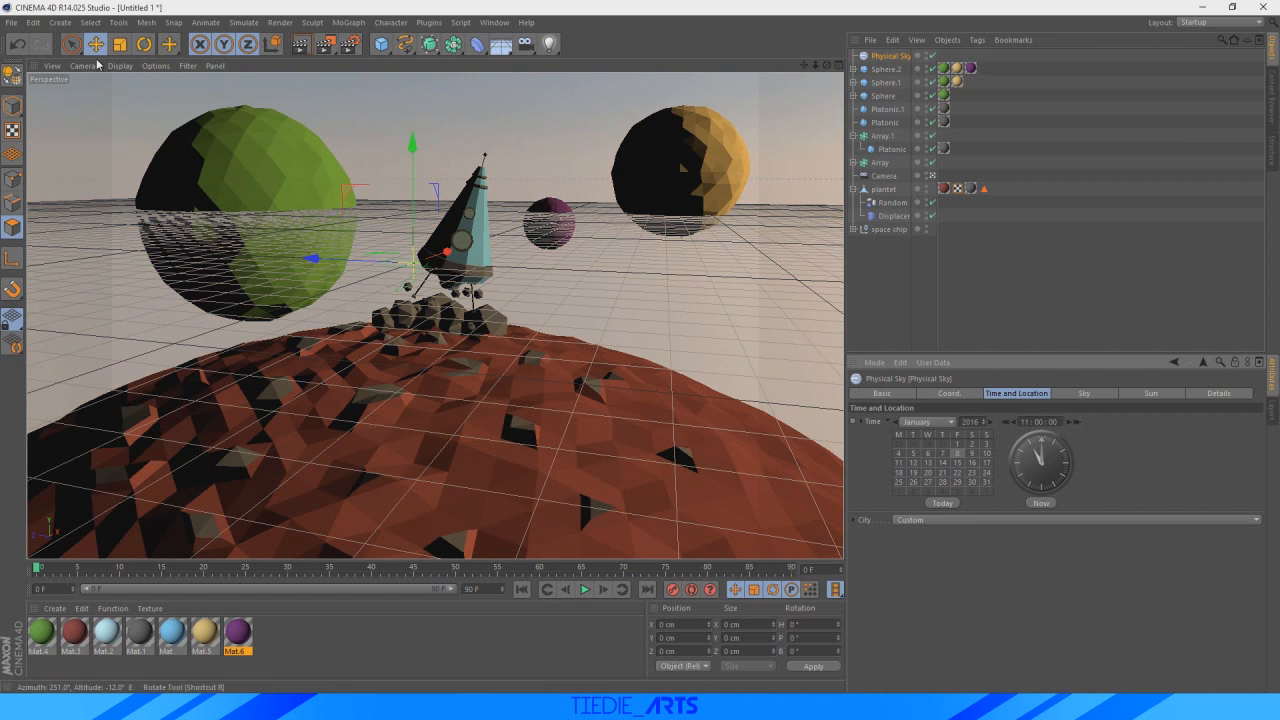
- Rotate the Physical Sky so a blue sky fills the background and the rocket's near side is lit, and render the view
click(144, 44)
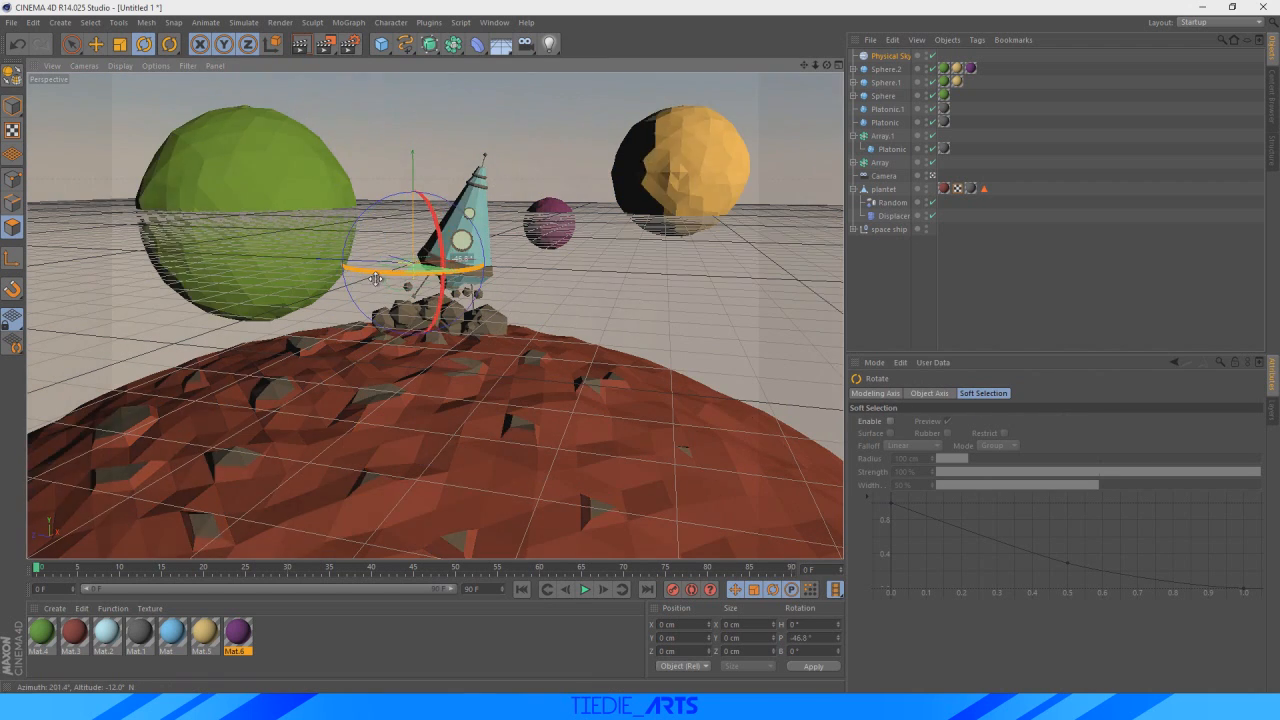
drag(459, 256, 430, 190)
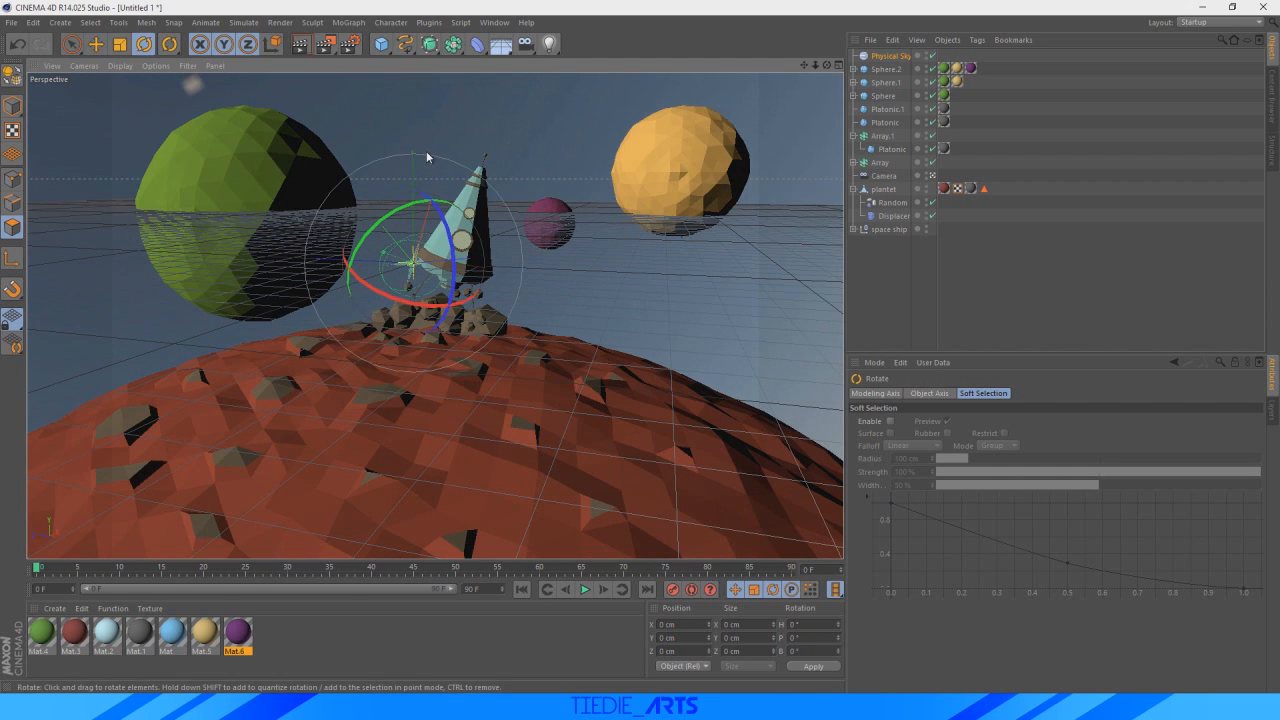
click(301, 44)
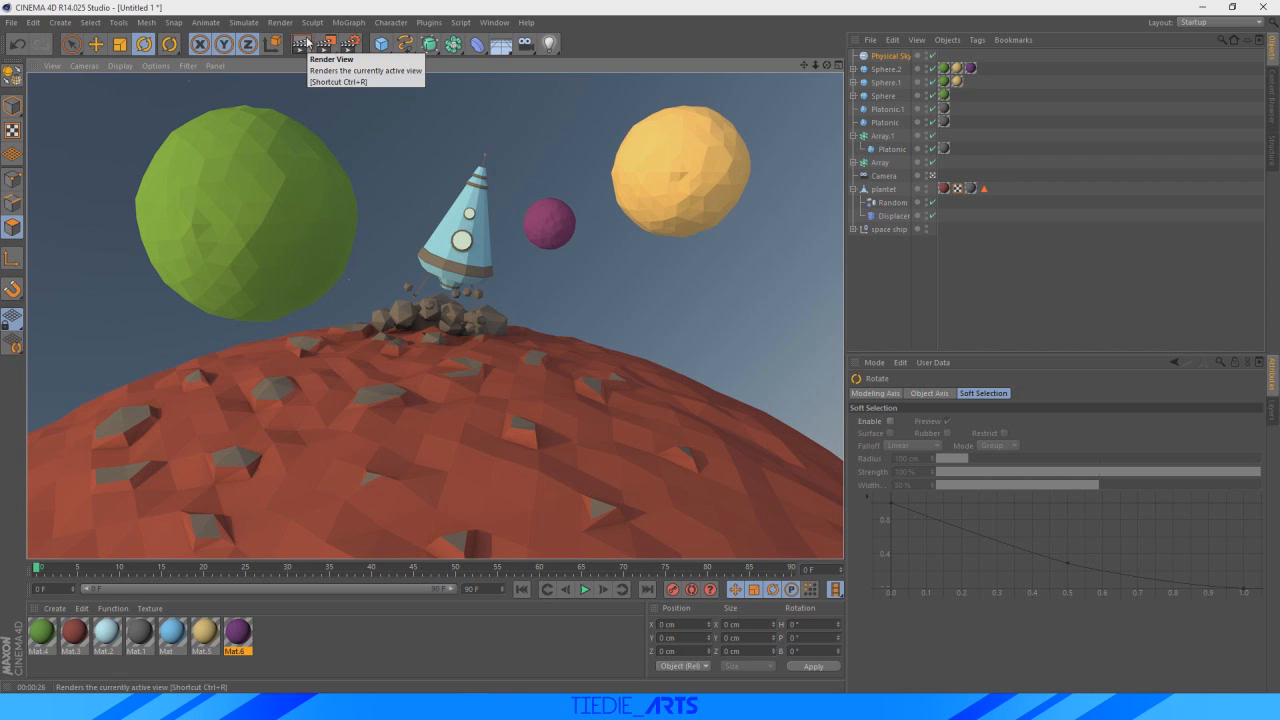
- Rotate the Physical Sky slightly to adjust the direction of the sunlight and render the camera view
click(903, 57)
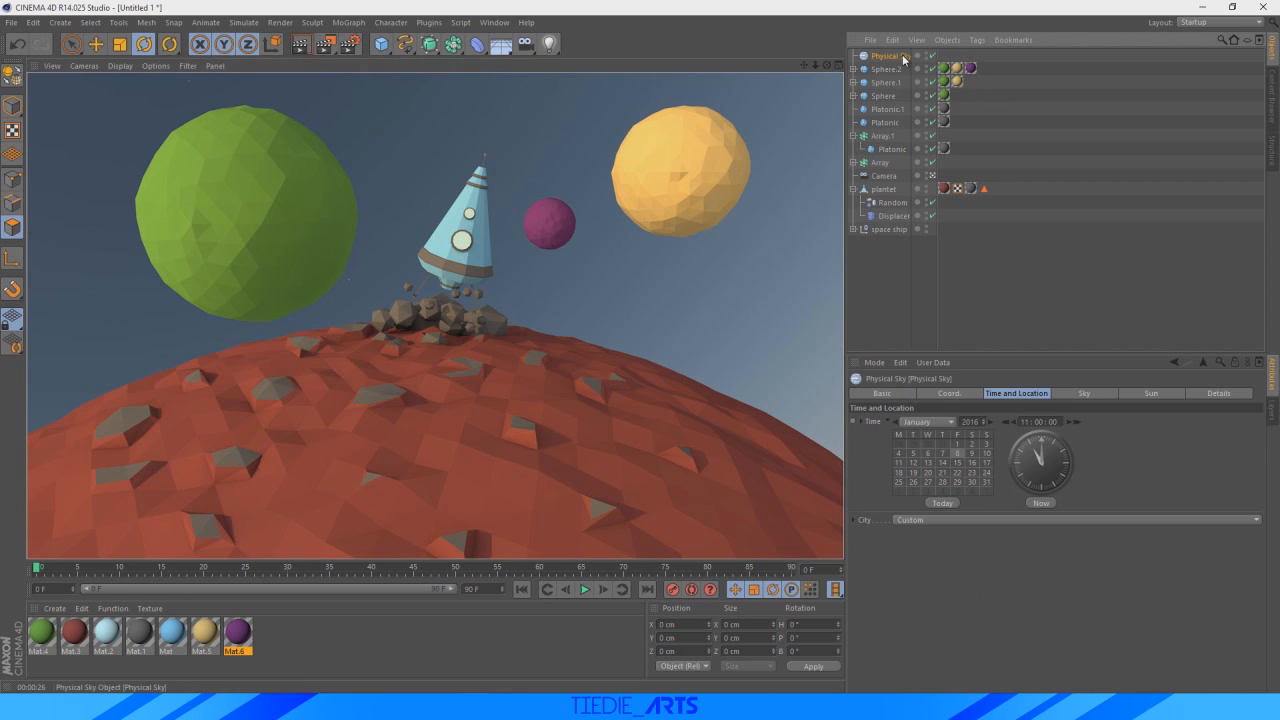
drag(424, 313, 371, 304)
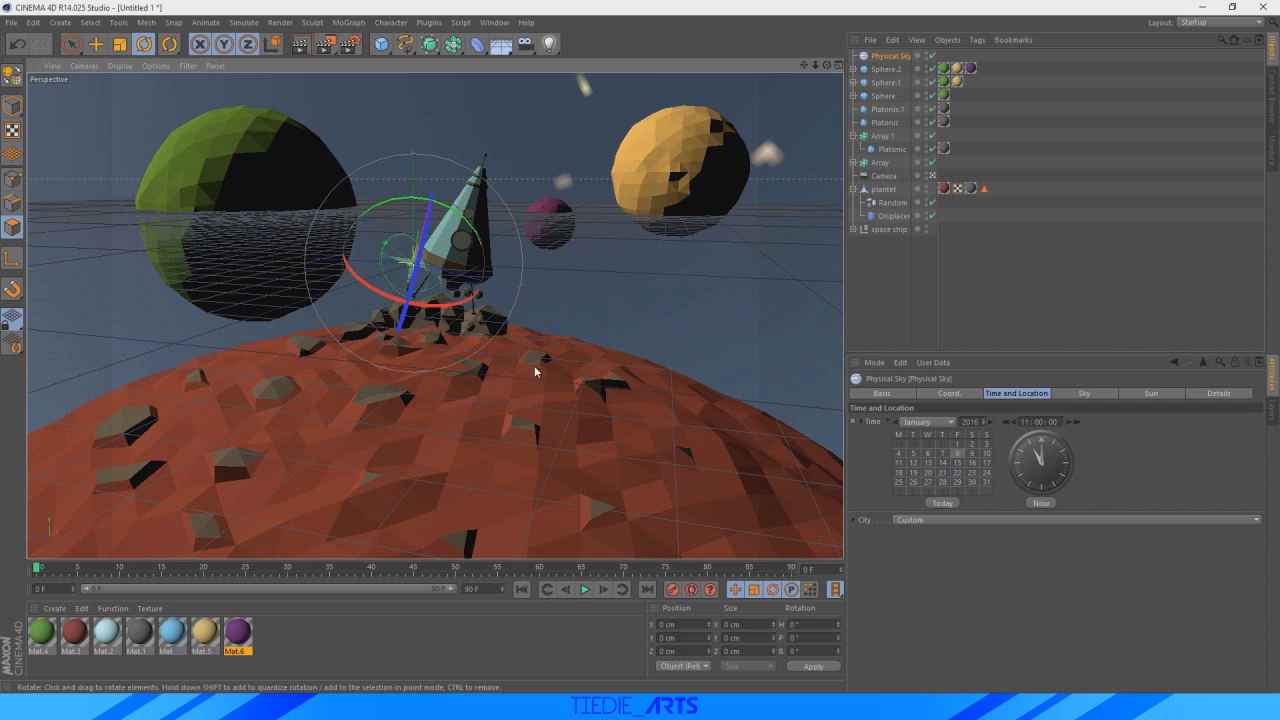
click(699, 316)
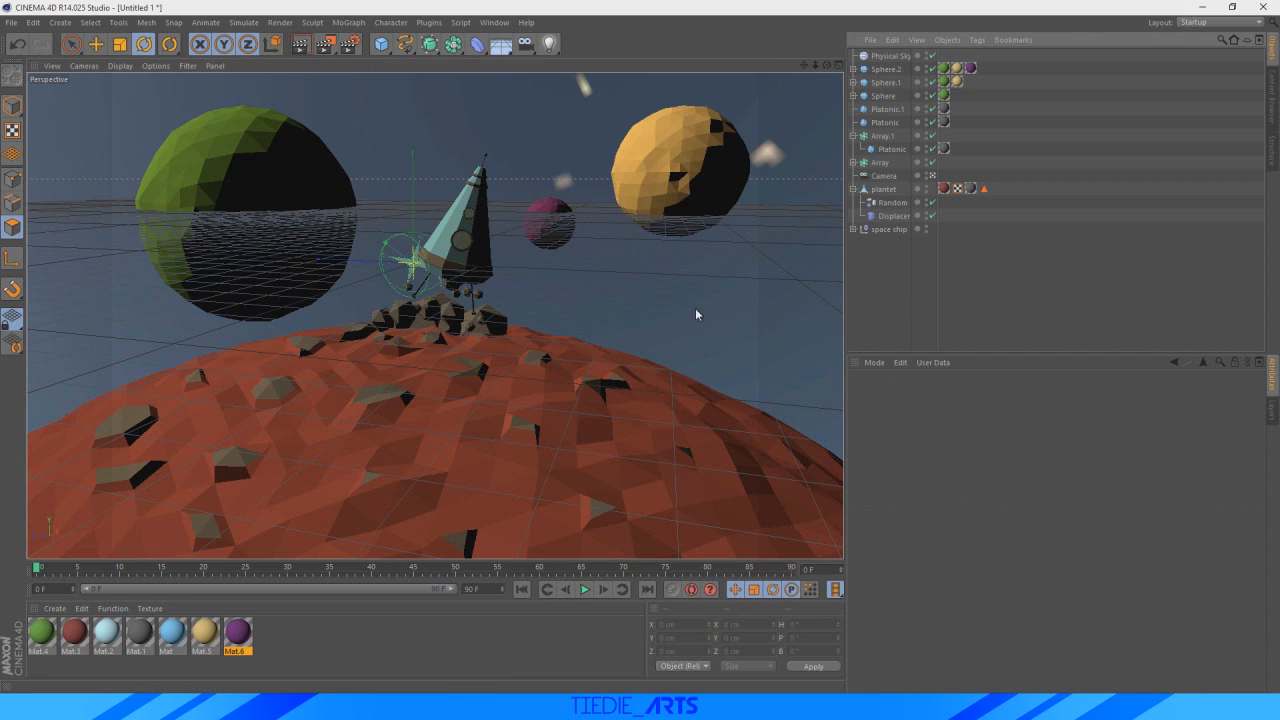
click(890, 56)
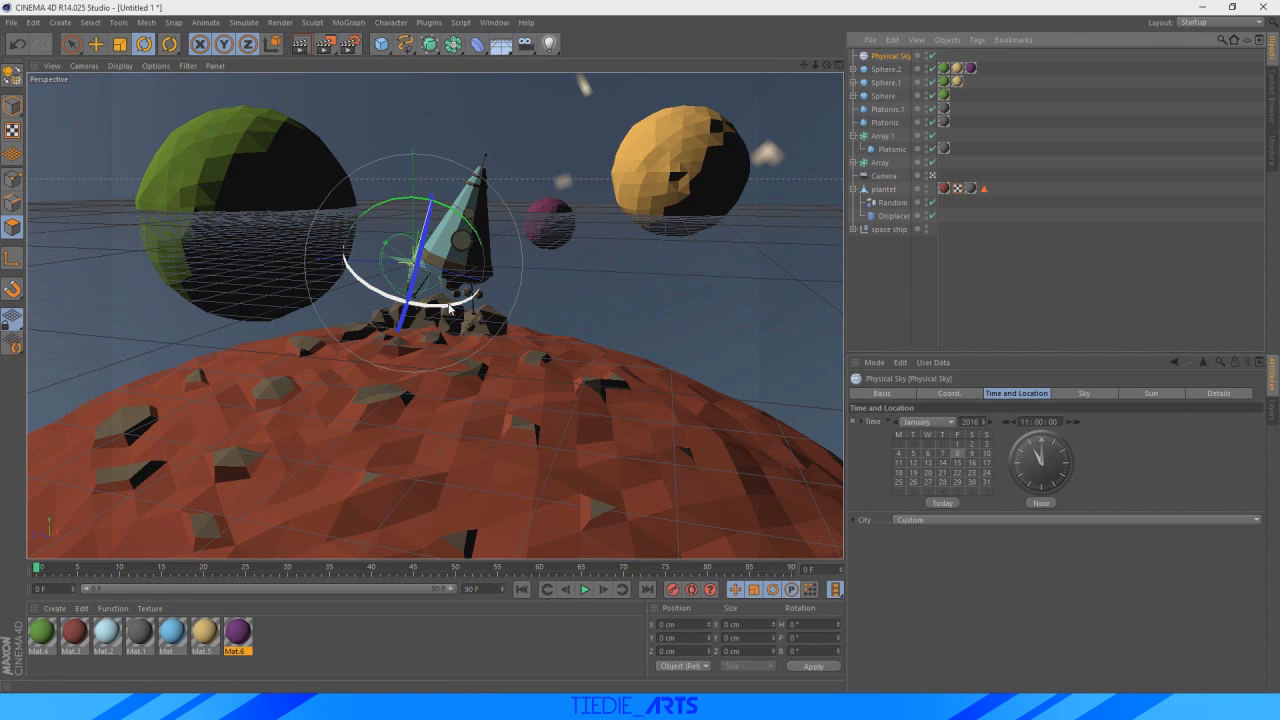
click(449, 309)
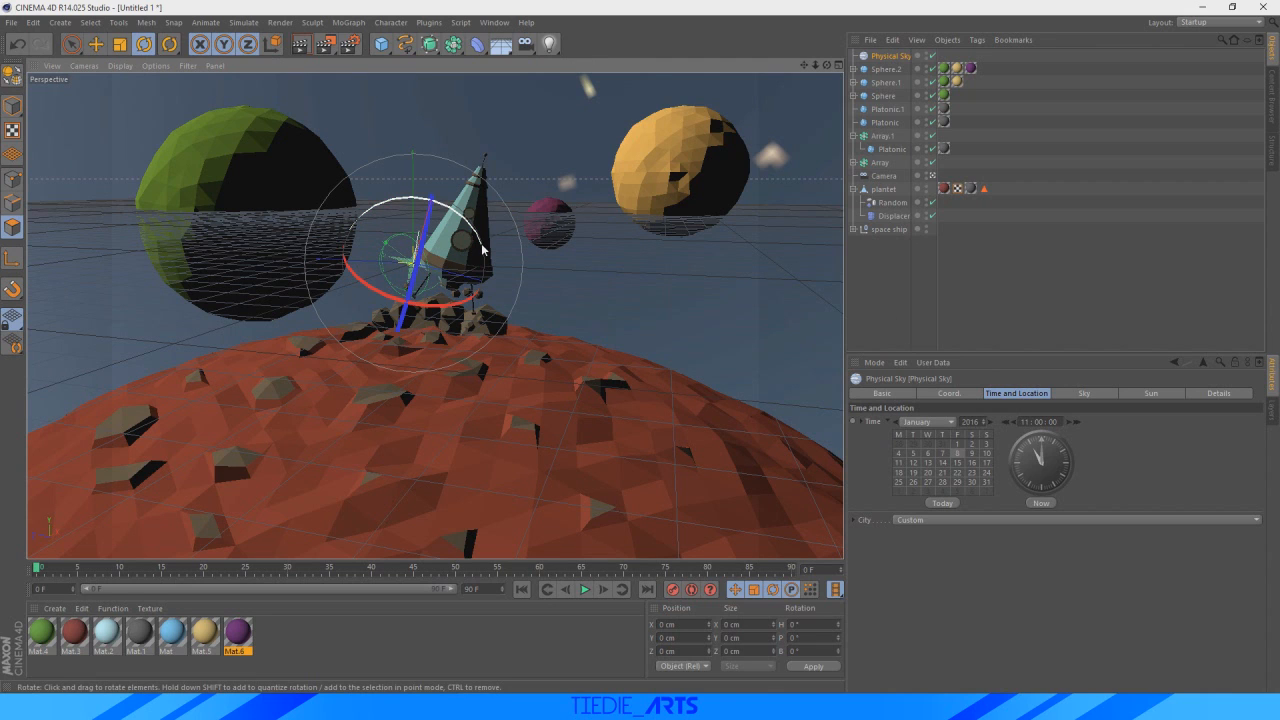
click(301, 44)
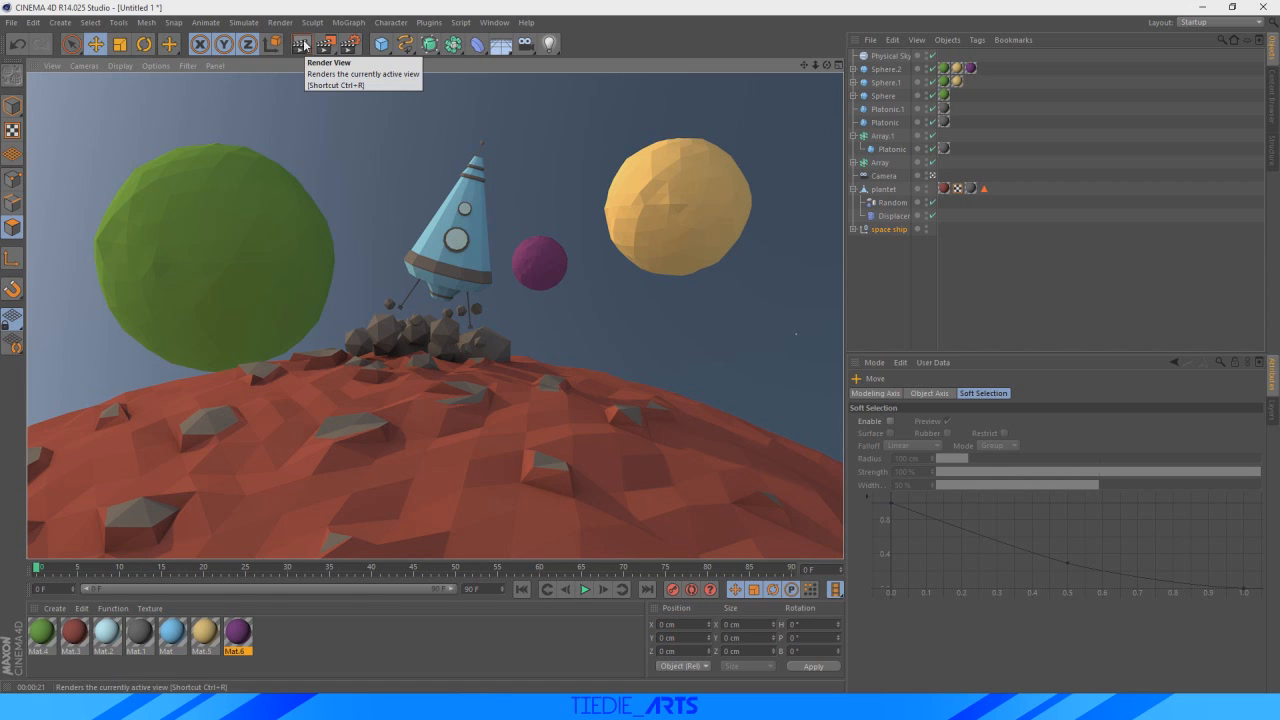
click(920, 283)
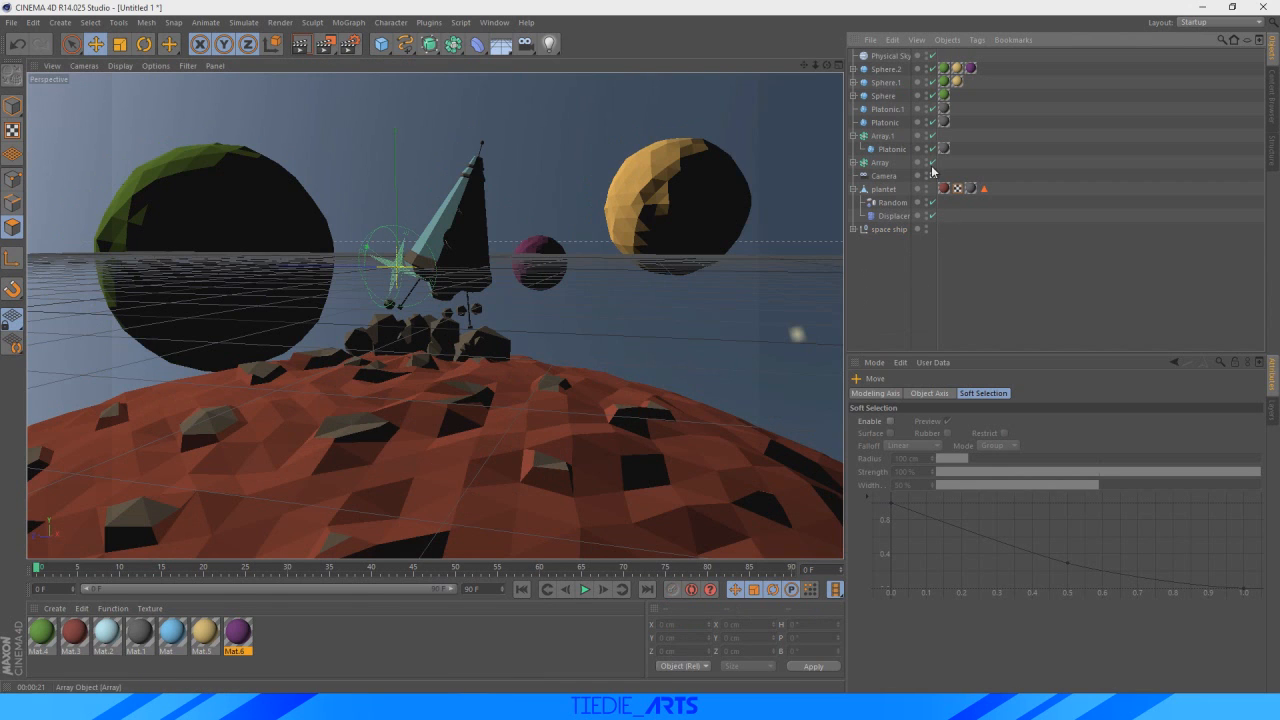
- Leave the scene camera's view and add a Depth of Field render effect with Background Blur, Radial Blur and Autofocus enabled
click(931, 175)
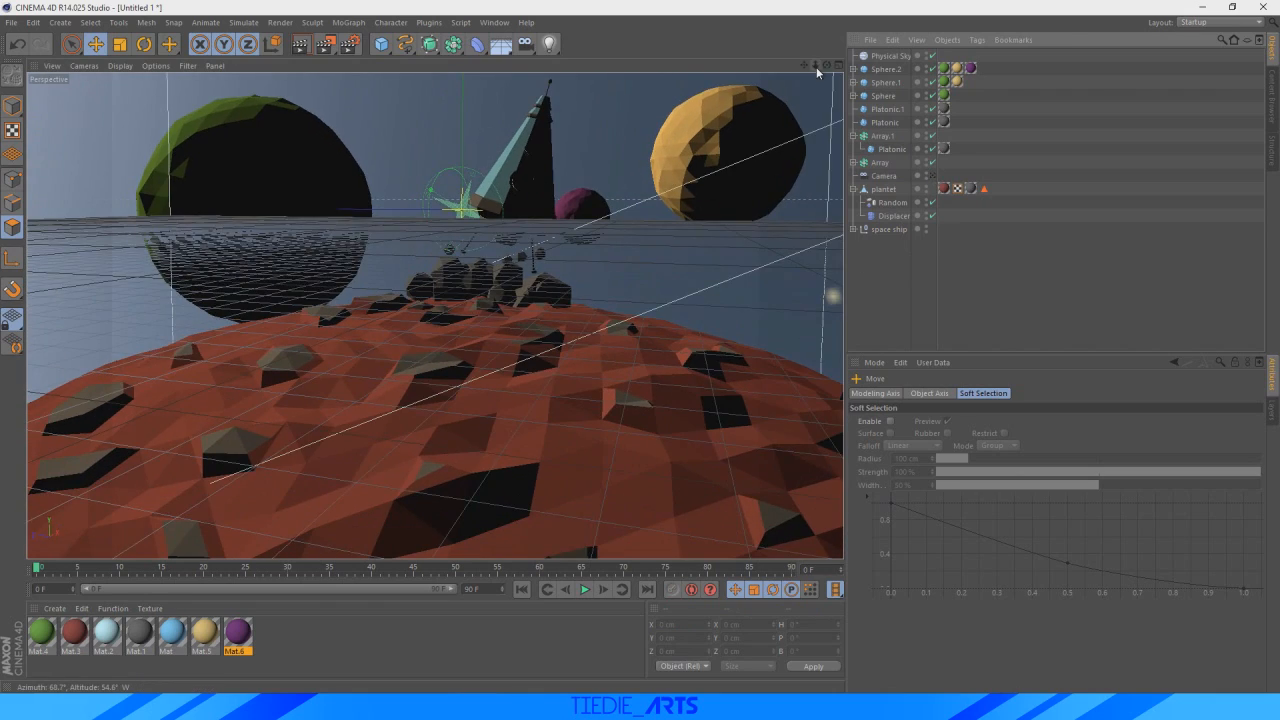
drag(816, 66, 760, 70)
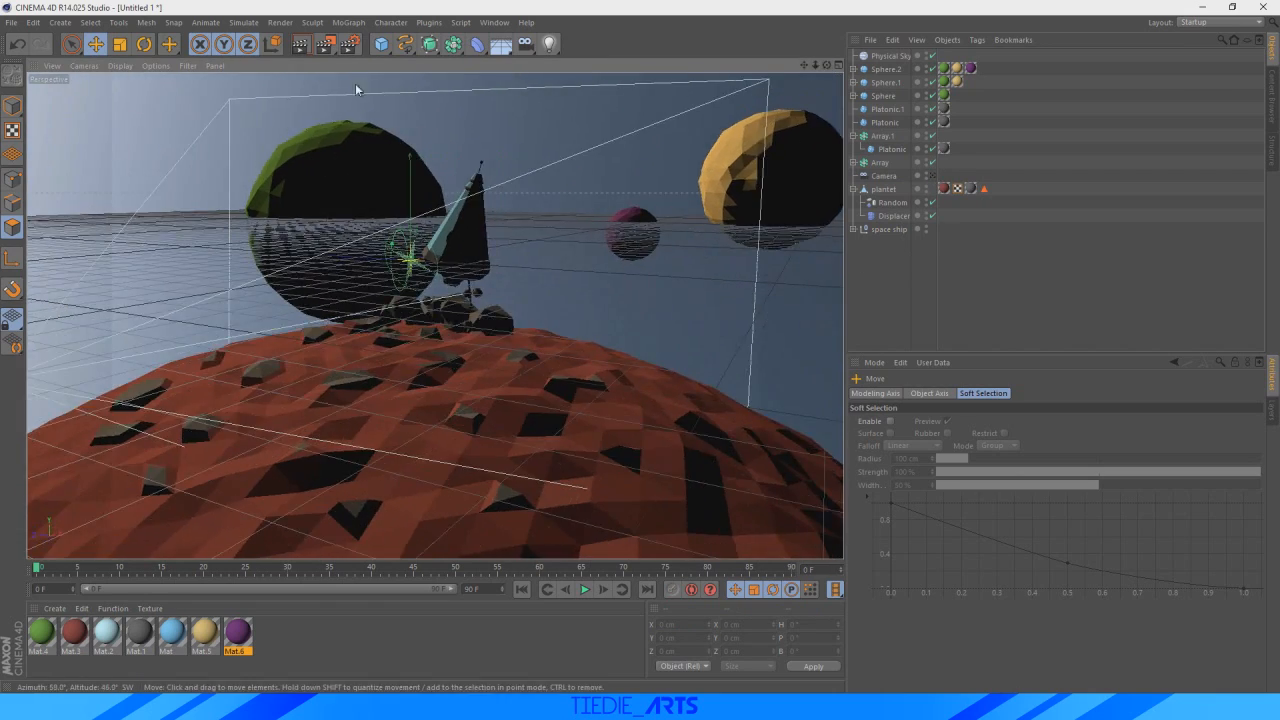
click(350, 44)
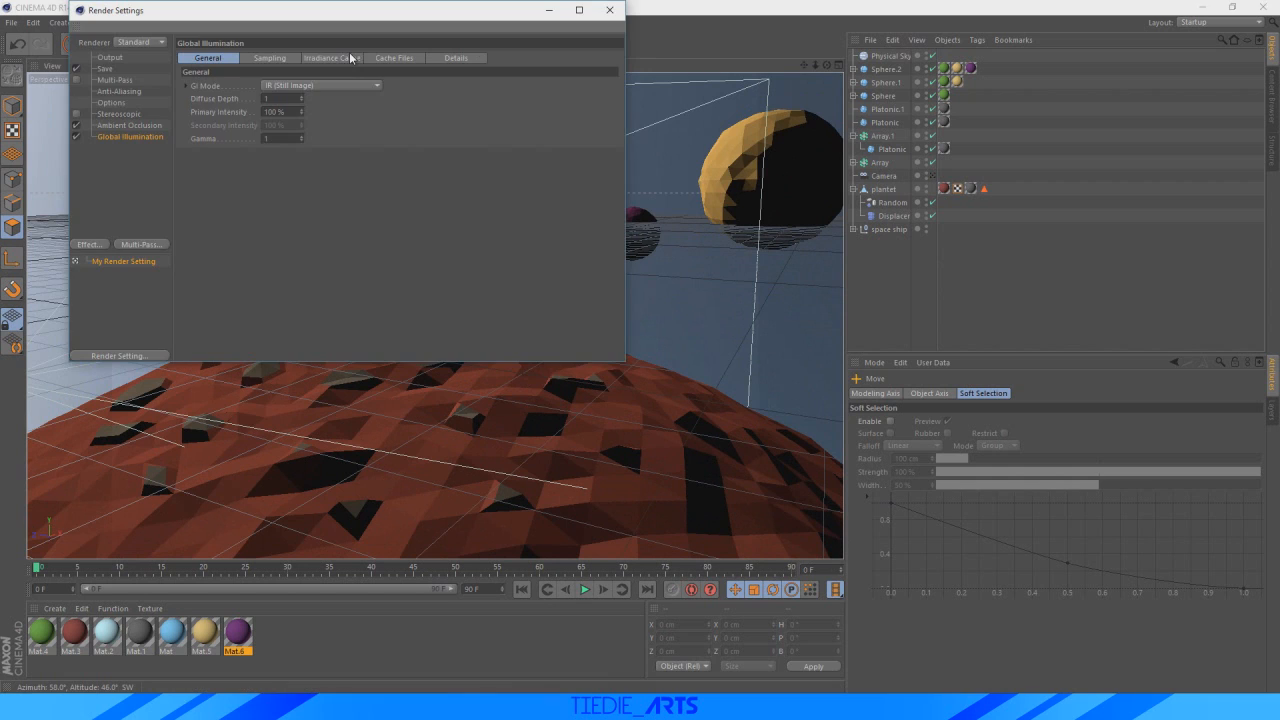
click(89, 244)
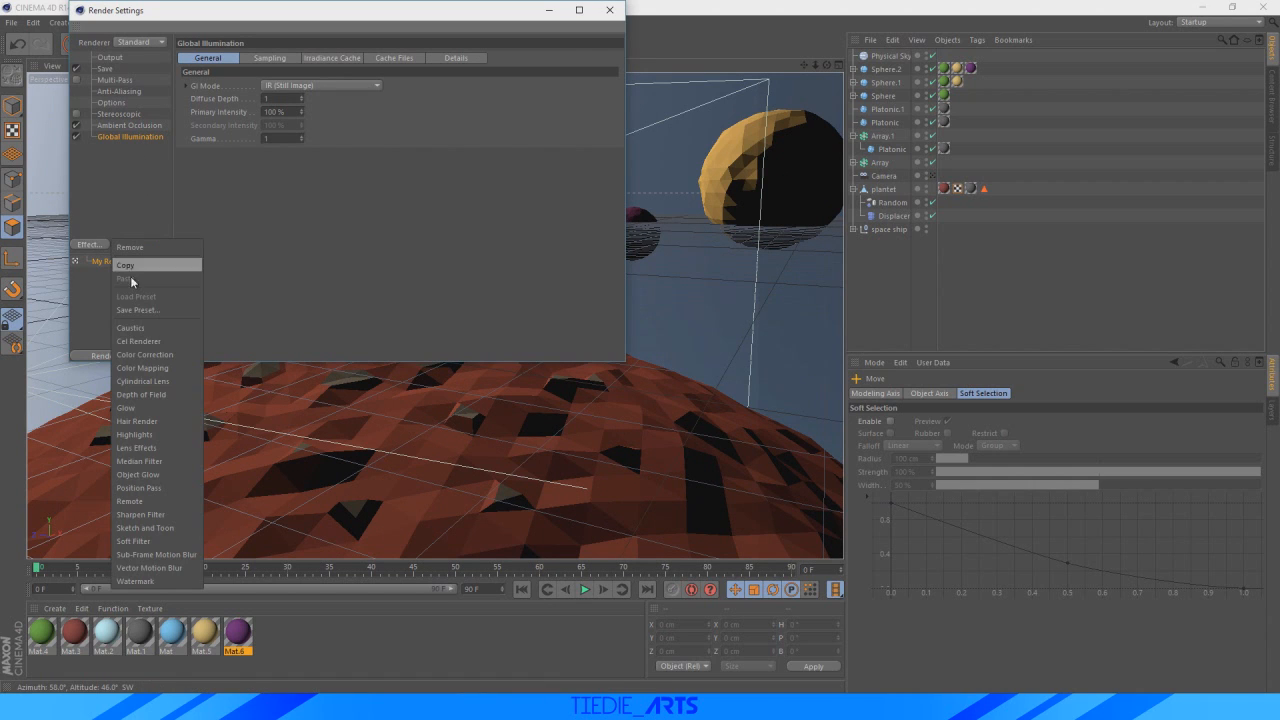
click(150, 395)
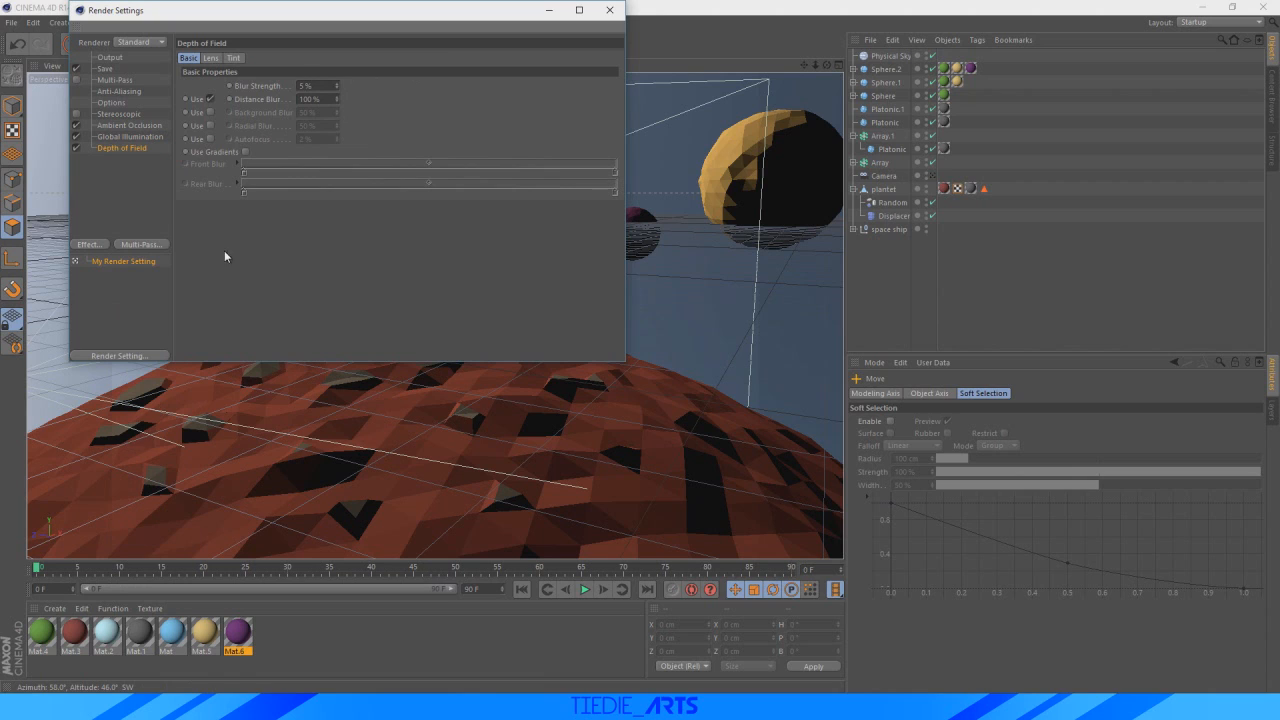
click(210, 112)
click(210, 125)
click(210, 138)
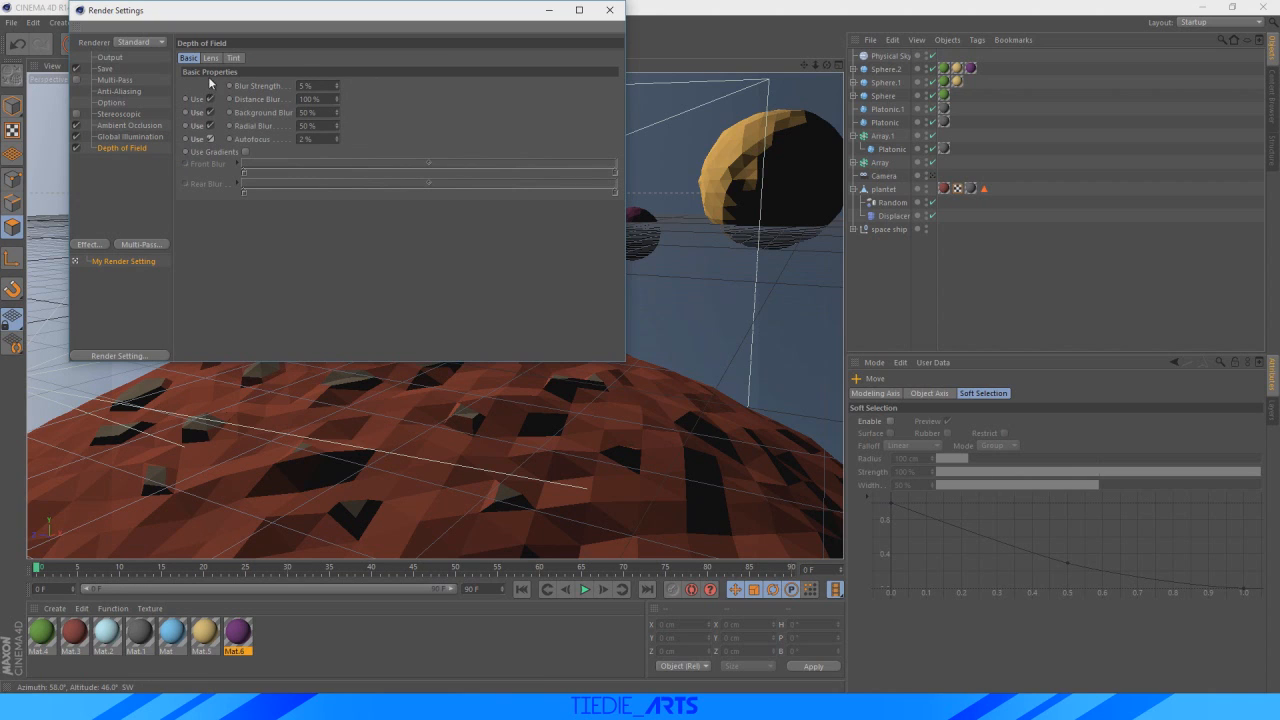
- Set the Depth of Field effect's Lens Rotate to 2° and close the render settings
click(210, 58)
click(190, 59)
click(234, 58)
click(209, 58)
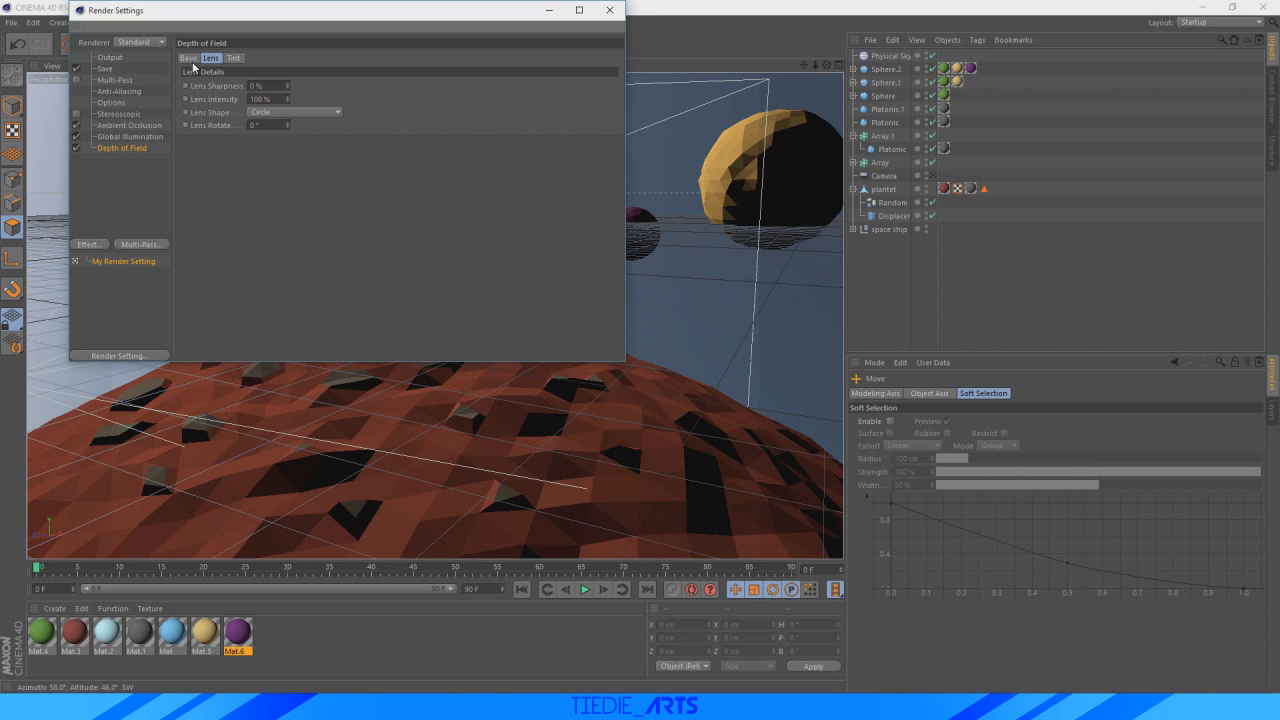
click(189, 58)
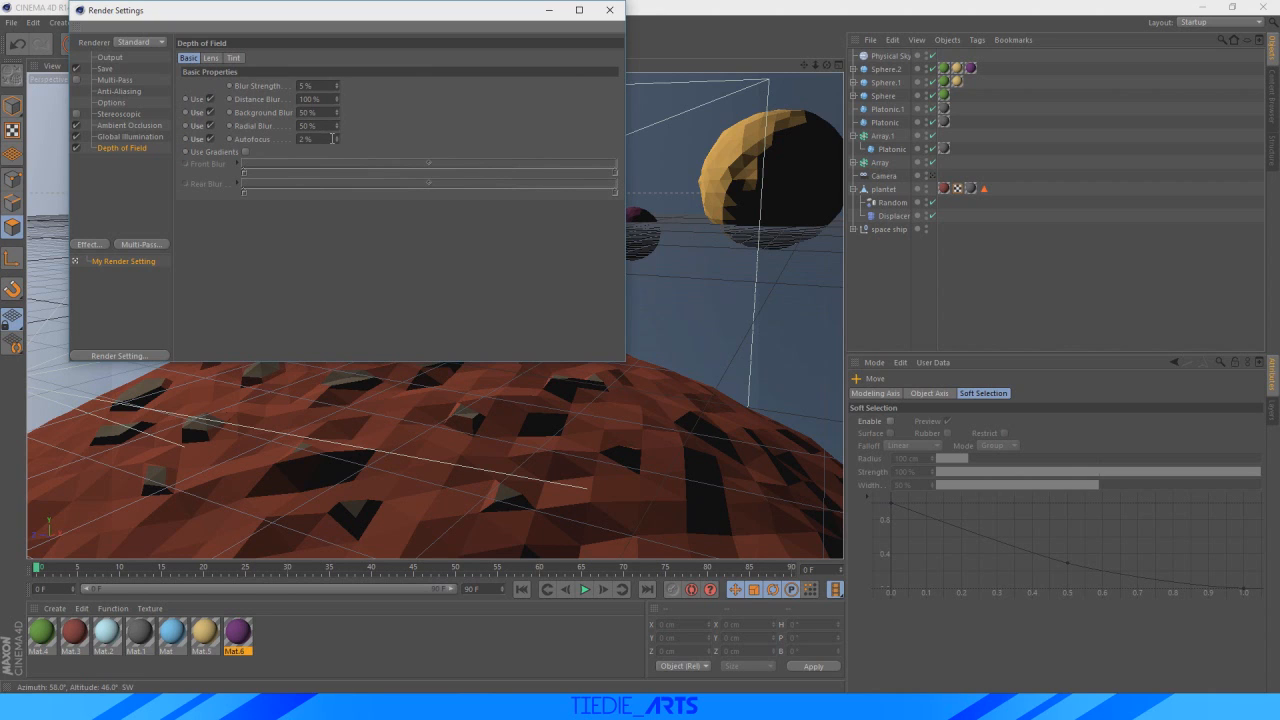
click(211, 58)
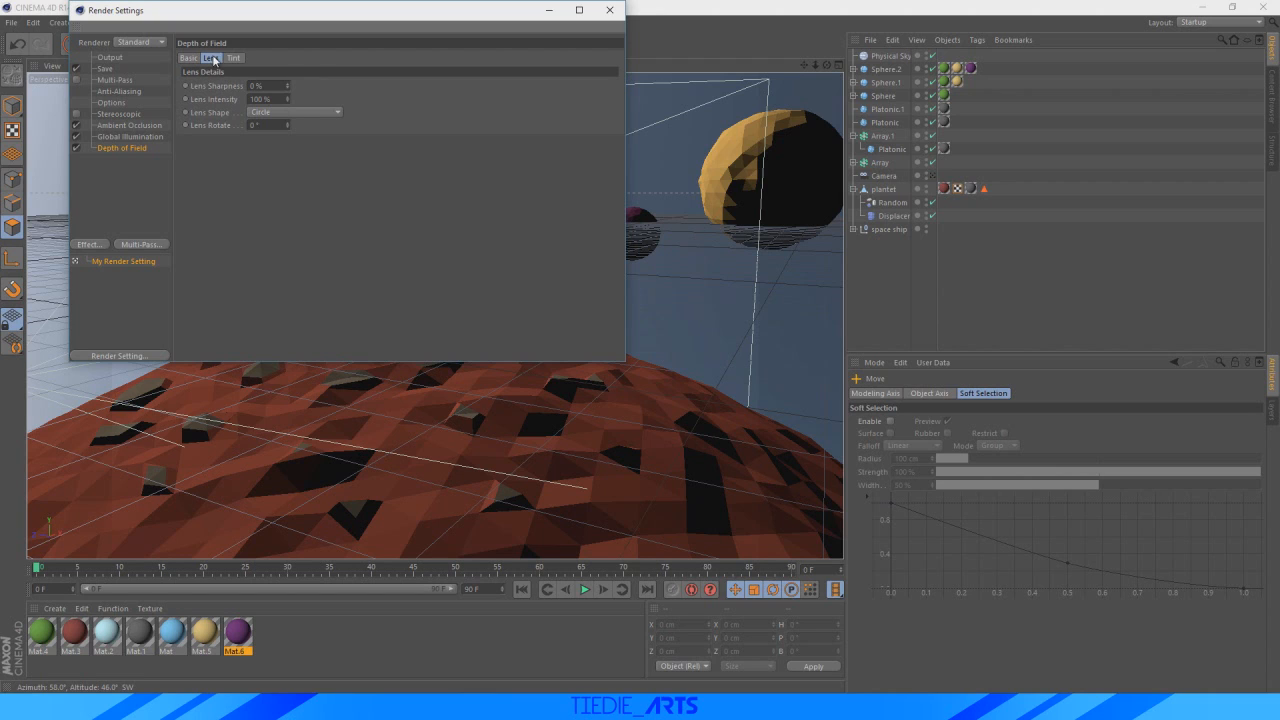
click(286, 123)
click(609, 10)
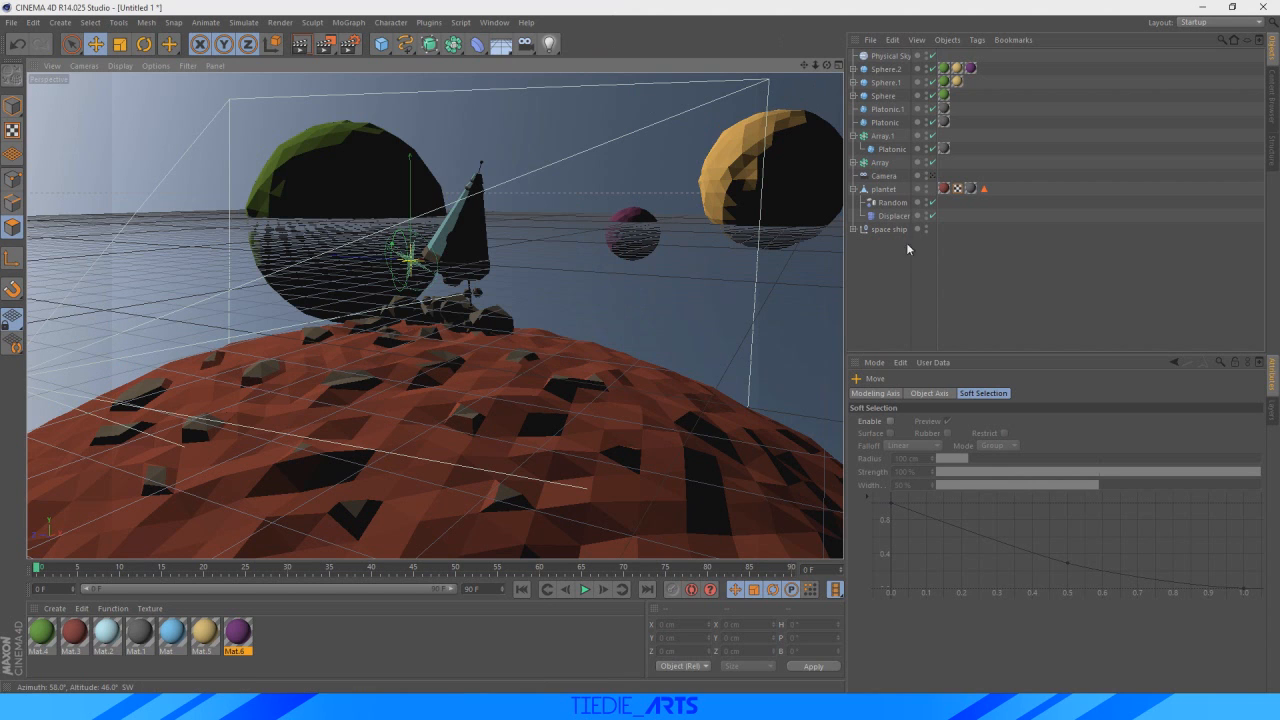
- Enable DOF Map Front Blur and DOF Map Rear Blur in the scene camera's details
click(884, 175)
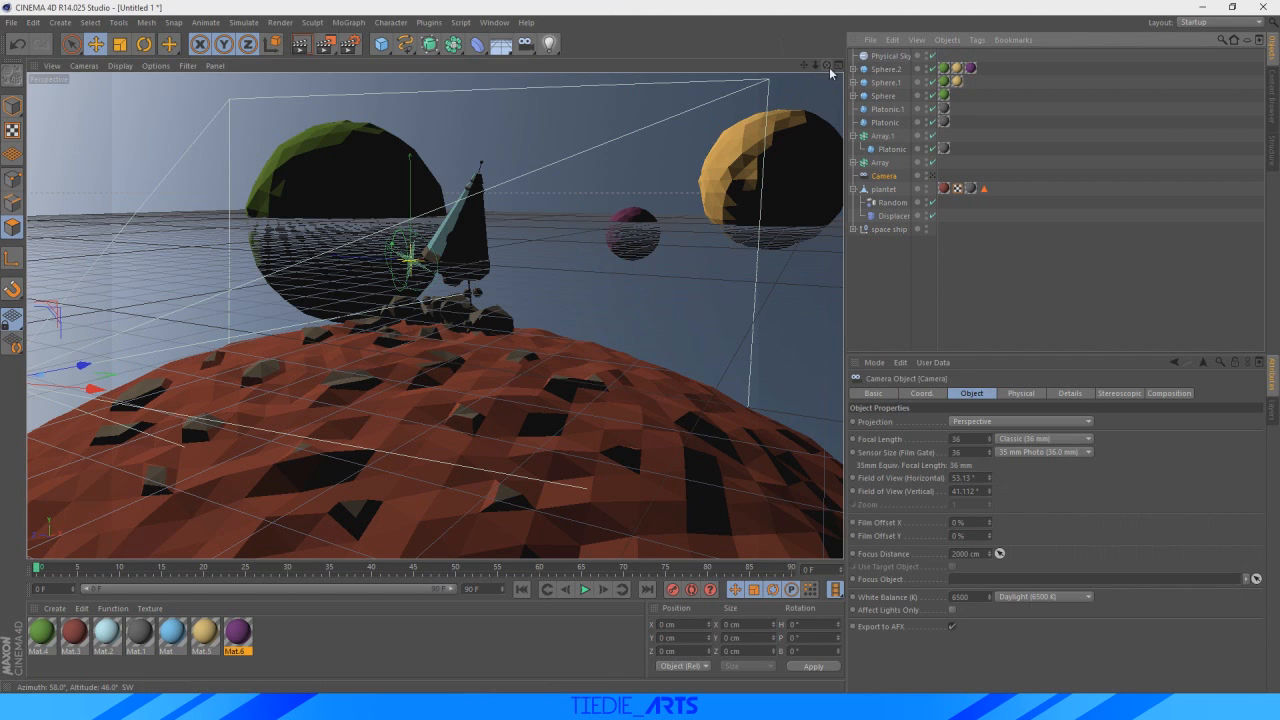
alt+drag(815, 80, 434, 316)
mouse_move(815, 66)
mouse_down()
mouse_move(832, 50)
mouse_move(840, 88)
mouse_move(828, 62)
mouse_move(834, 82)
mouse_move(821, 85)
mouse_up()
scroll(558, 295, up, 2)
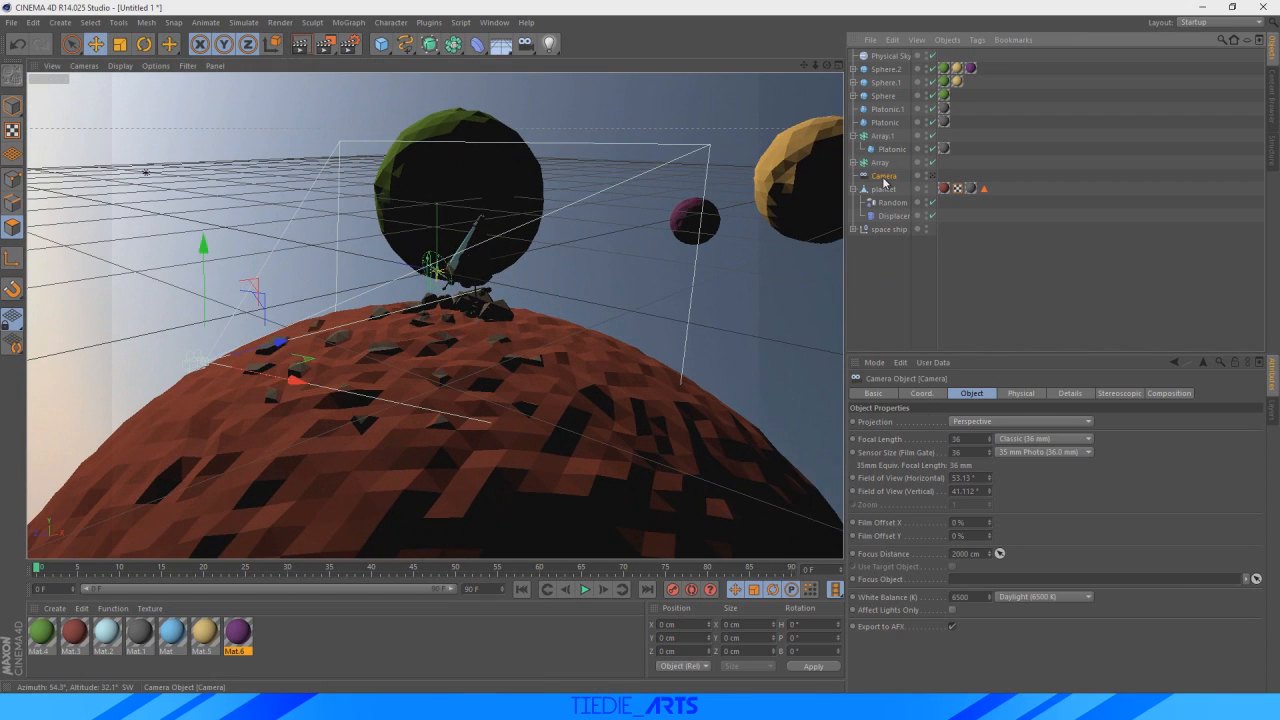
click(1021, 393)
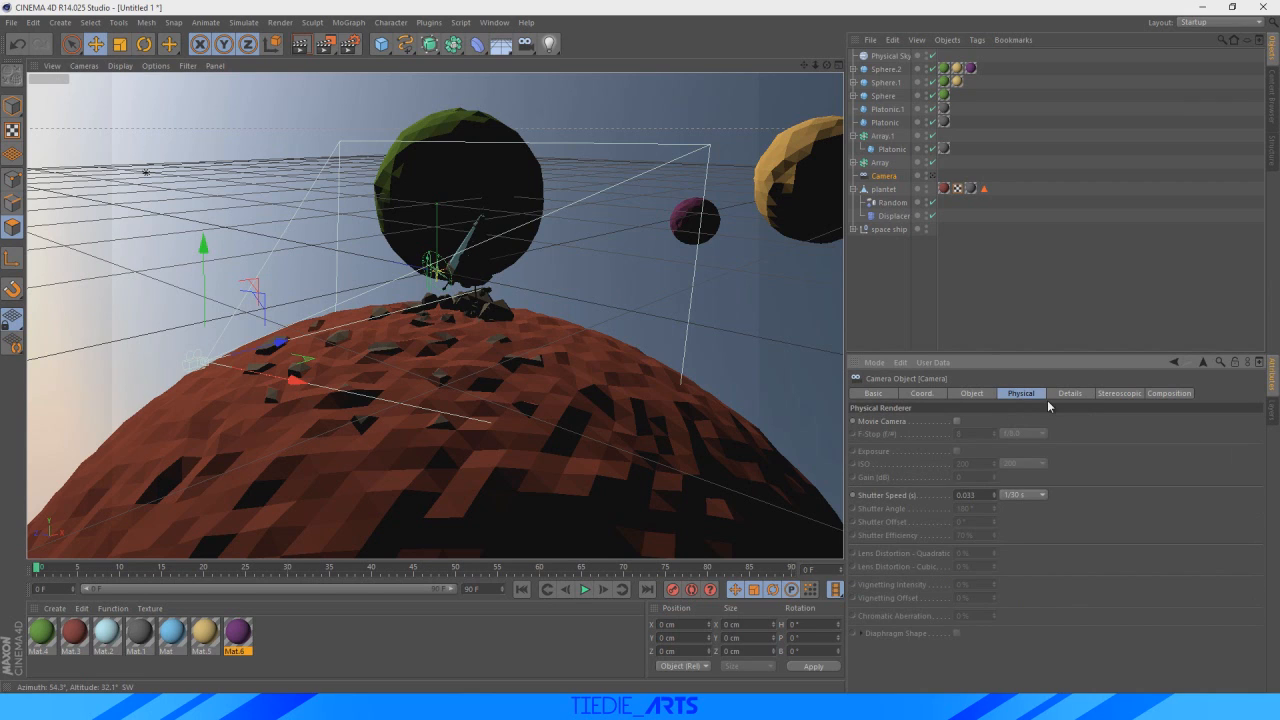
click(1062, 396)
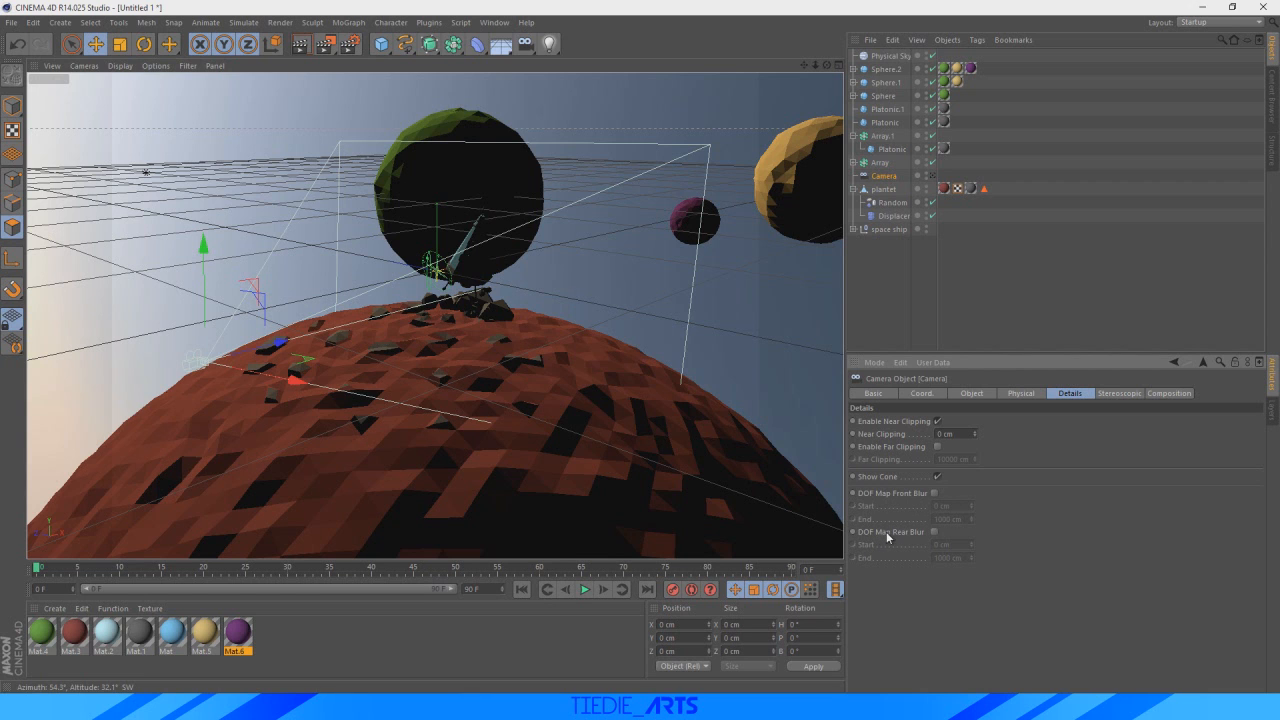
click(934, 493)
click(935, 532)
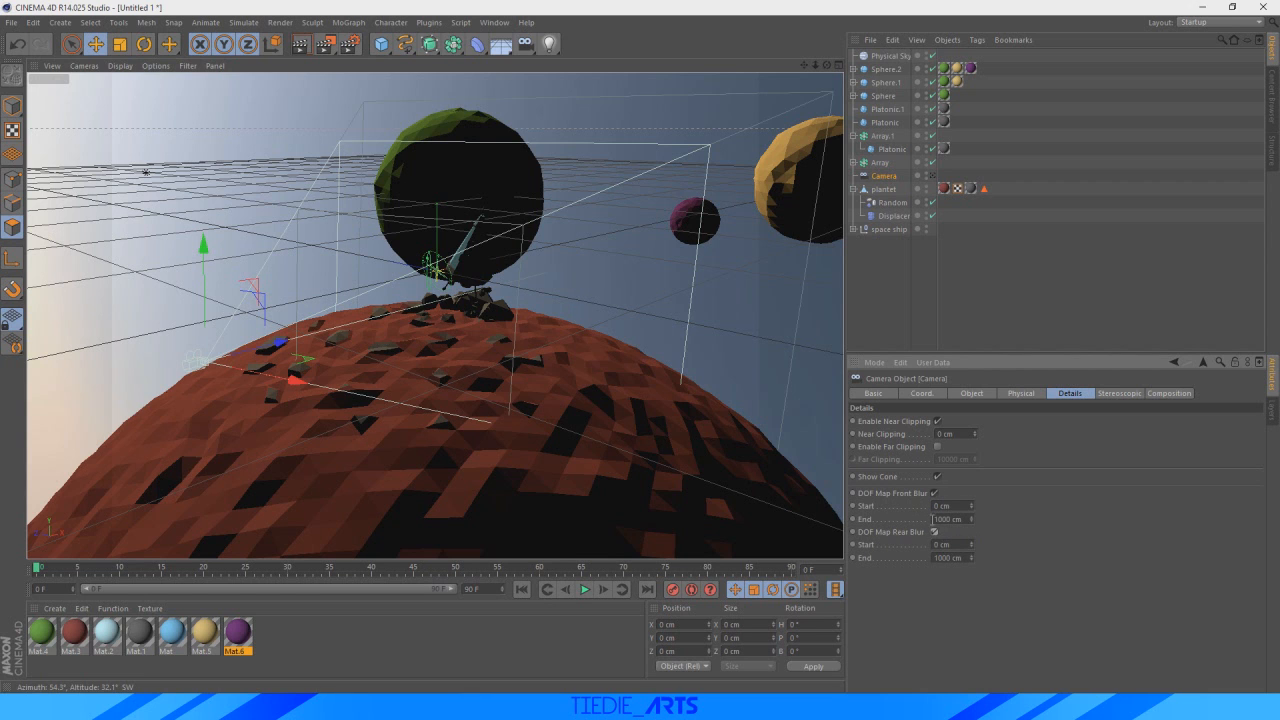
- Set the camera's DOF Map Front Blur End to 221 cm and Rear Blur End to 0 cm
drag(826, 65, 700, 60)
scroll(497, 346, up, 2)
drag(971, 519, 971, 550)
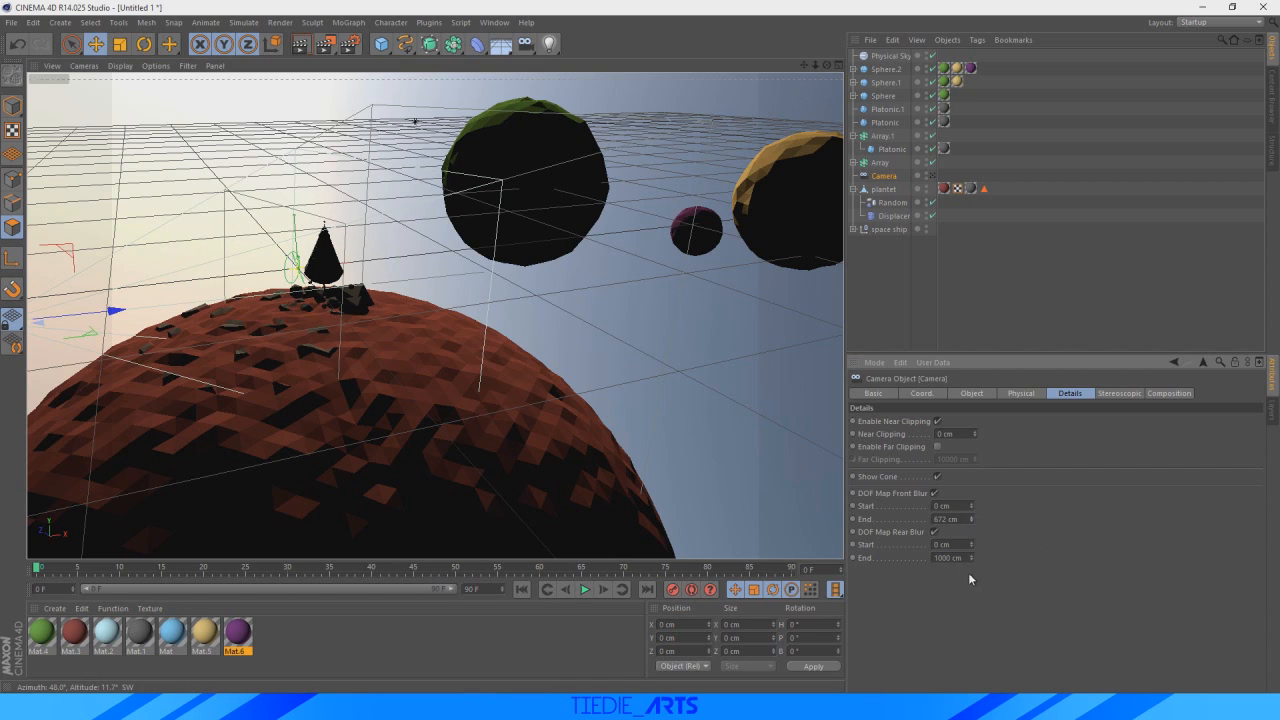
drag(971, 520, 971, 532)
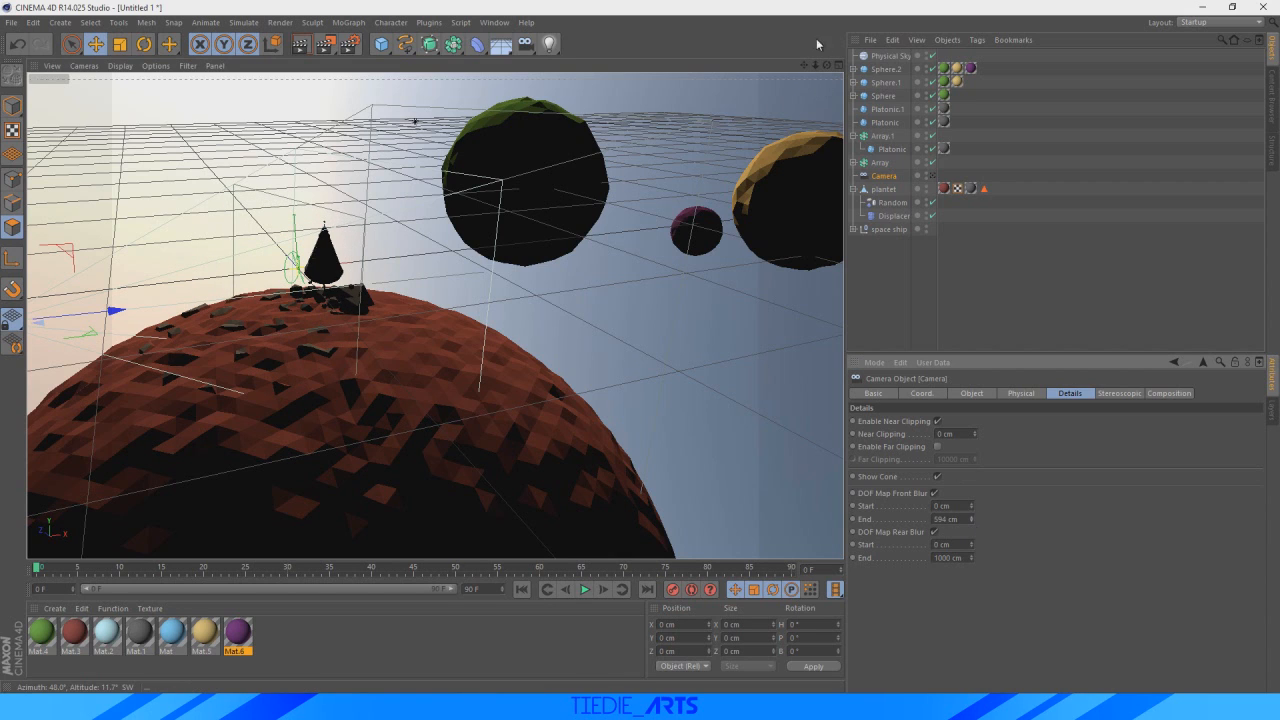
drag(826, 65, 230, 370)
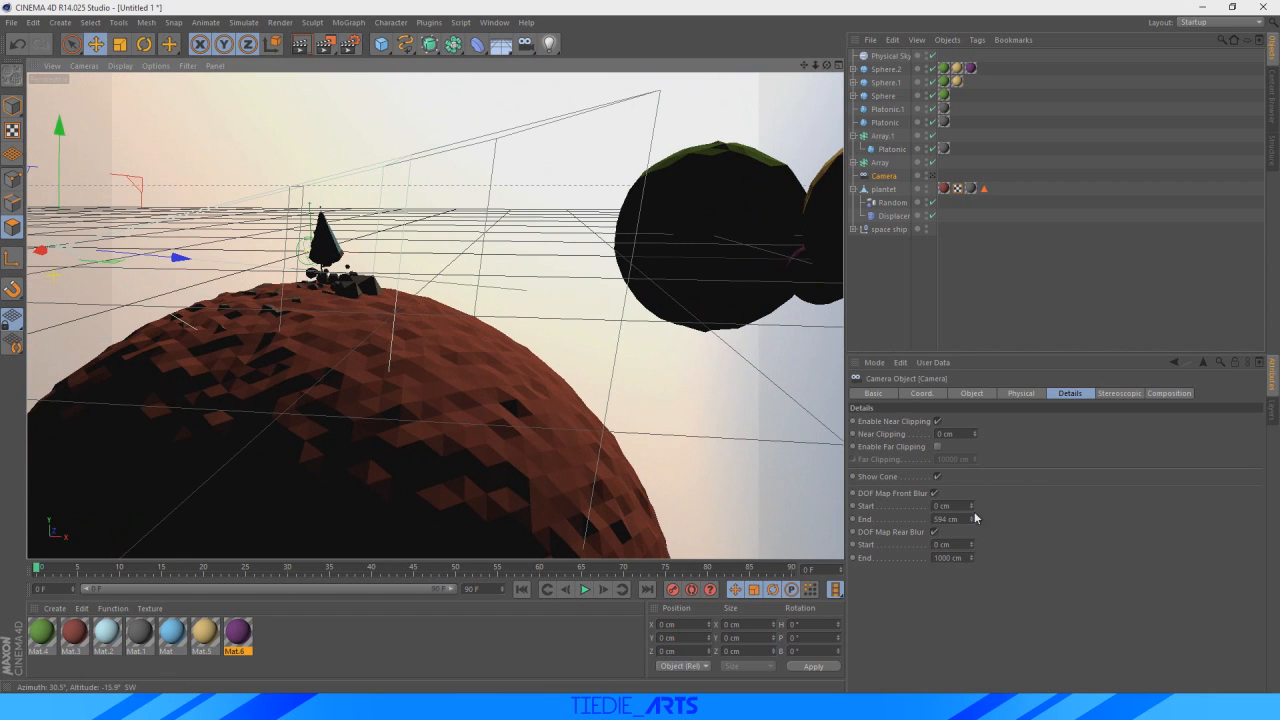
drag(970, 527, 970, 538)
drag(826, 65, 435, 318)
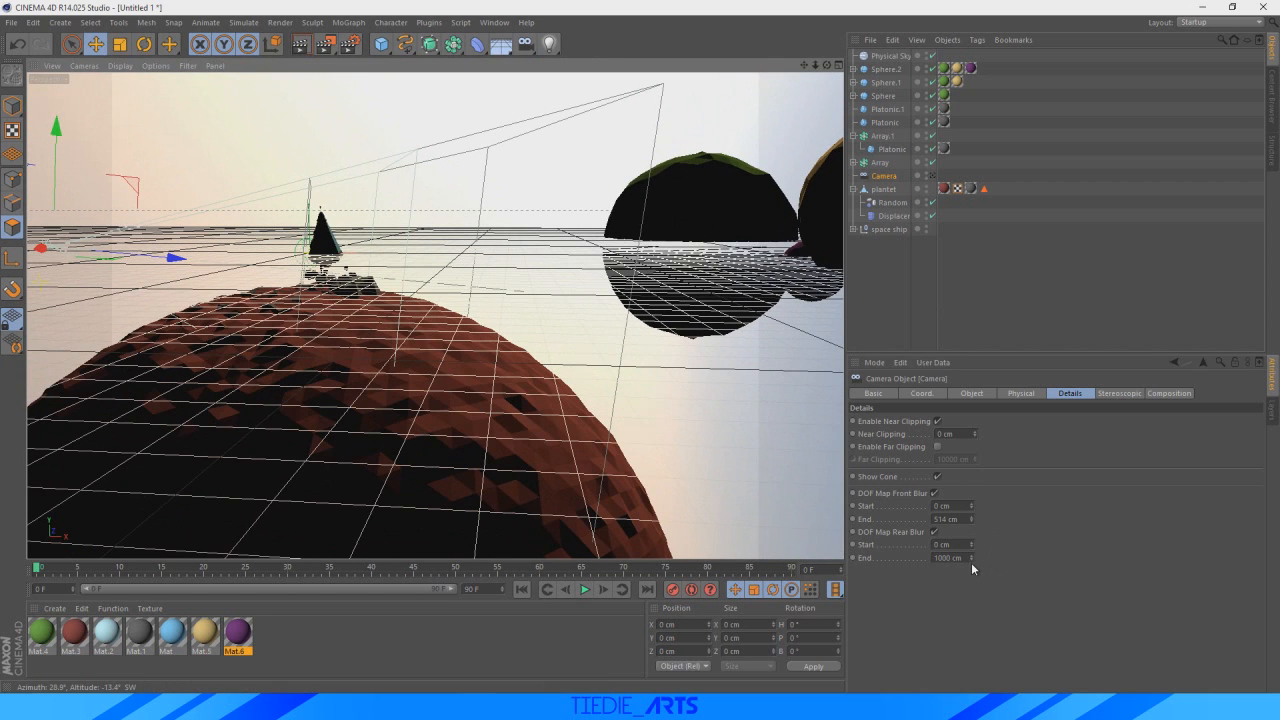
drag(971, 561, 971, 587)
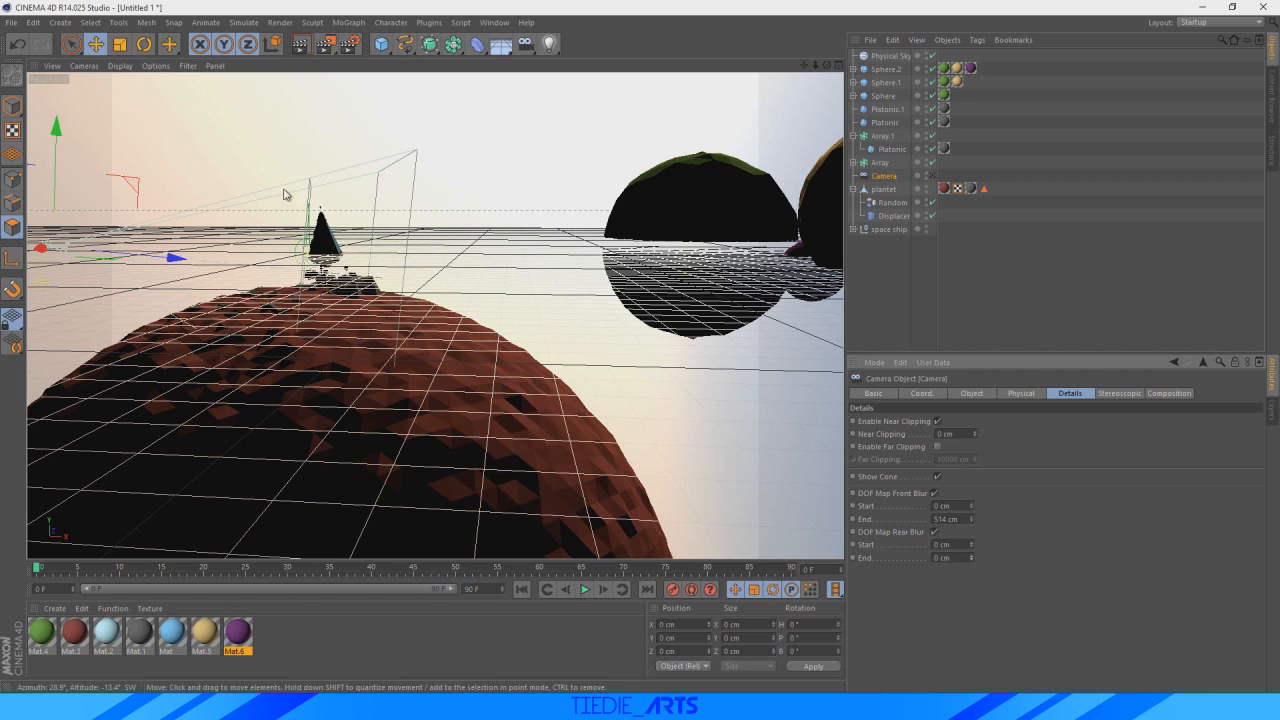
drag(971, 519, 971, 528)
- Move the camera about 300 cm back from the rocket along its viewing axis and check the blur range around the rocket
drag(180, 263, 126, 266)
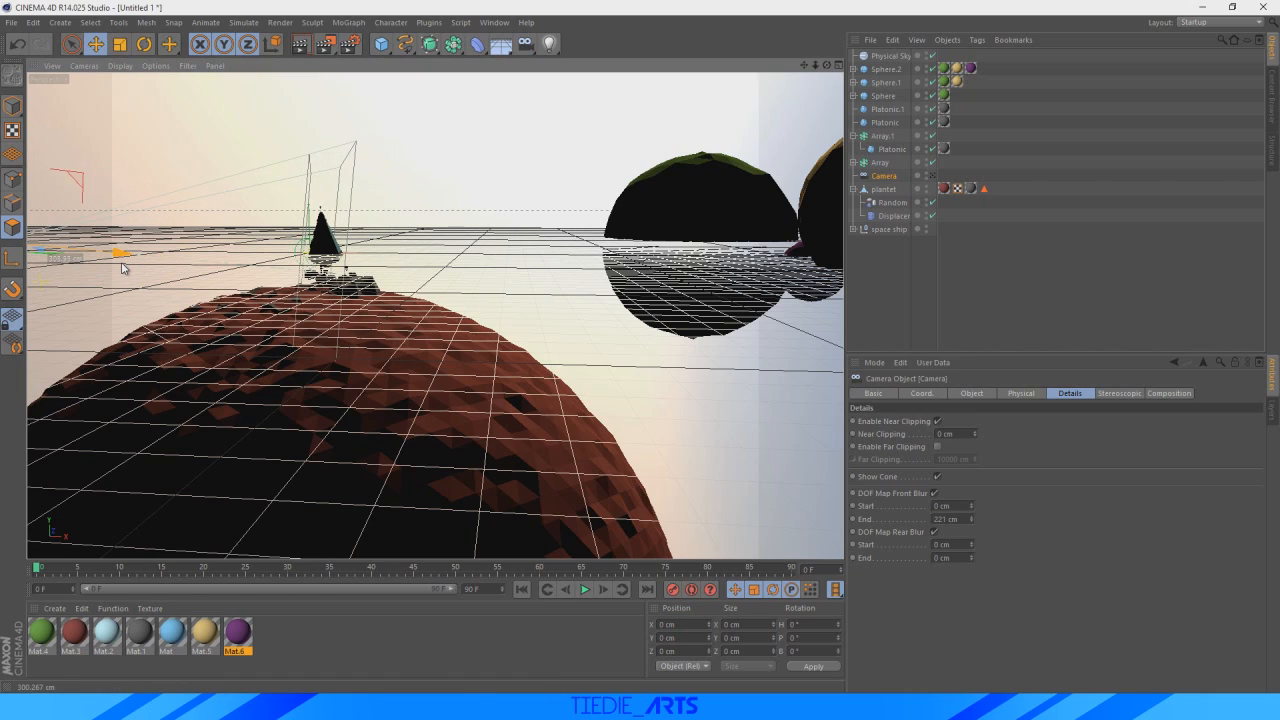
scroll(240, 218, up, 3)
scroll(240, 218, up, 2)
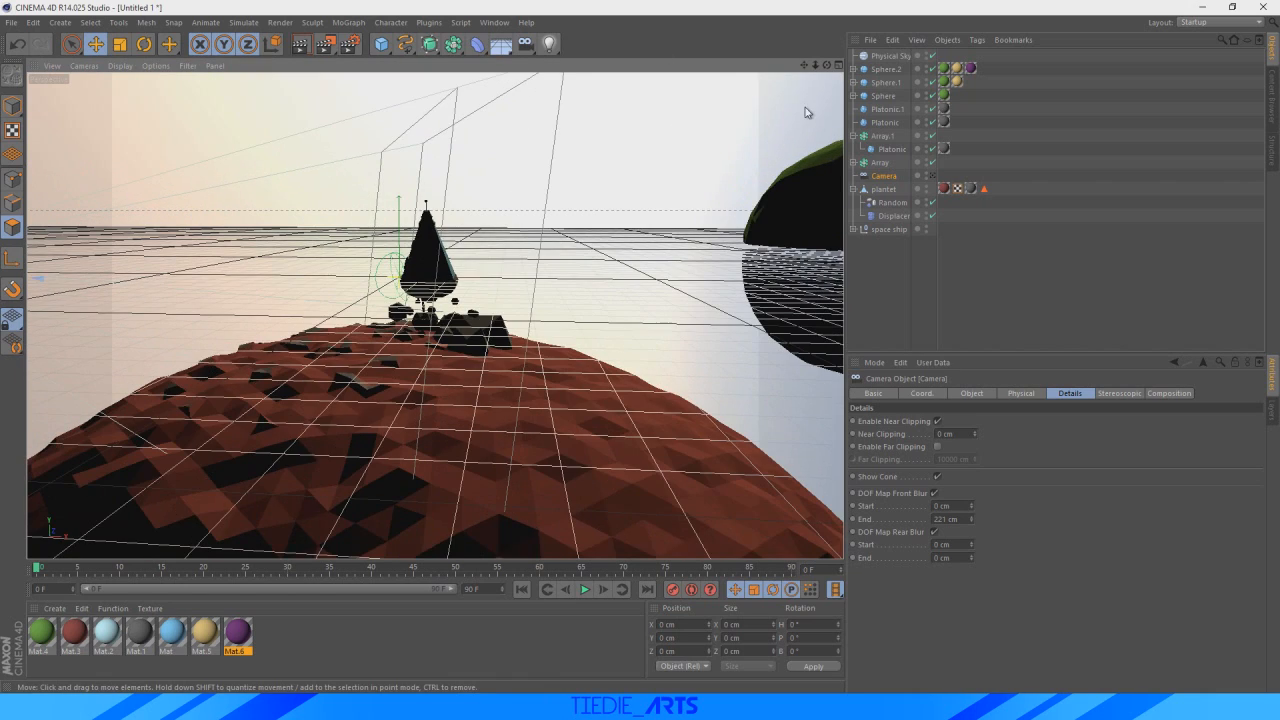
mouse_move(826, 65)
mouse_down()
mouse_move(826, 120)
mouse_move(826, 75)
mouse_up()
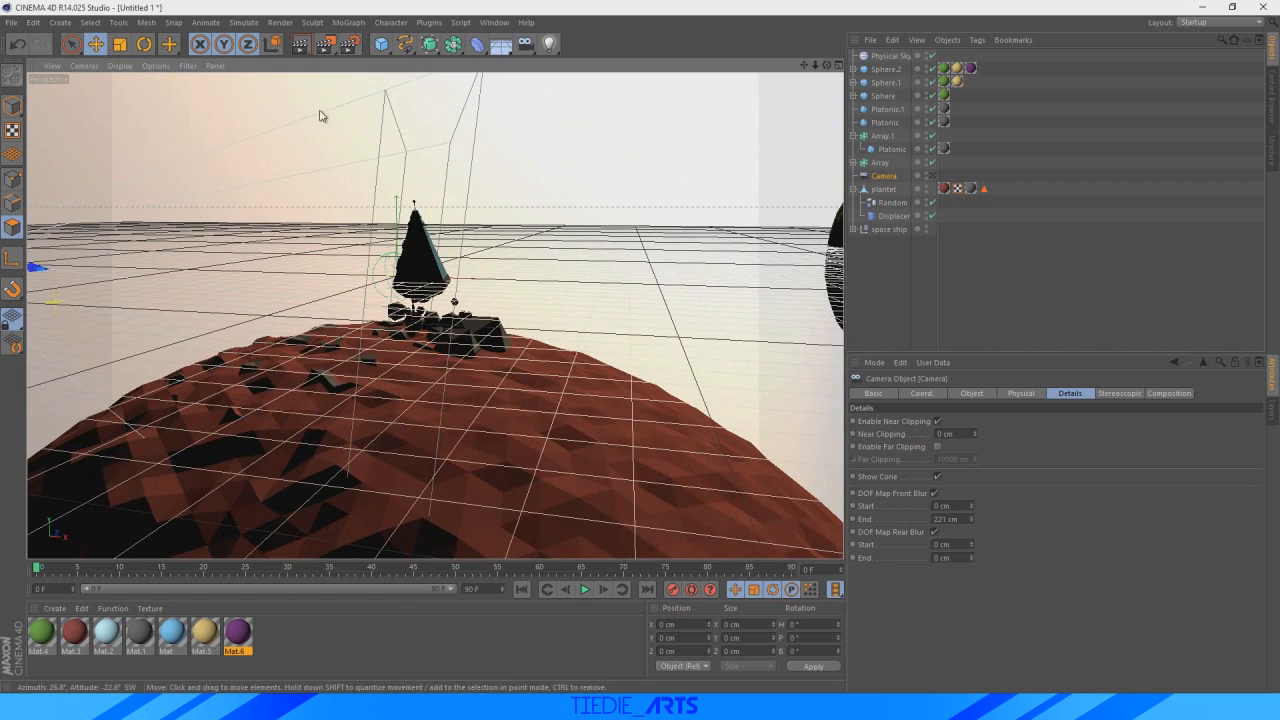
- Look through the scene camera again, render the view with depth of field, and deselect the camera
click(930, 176)
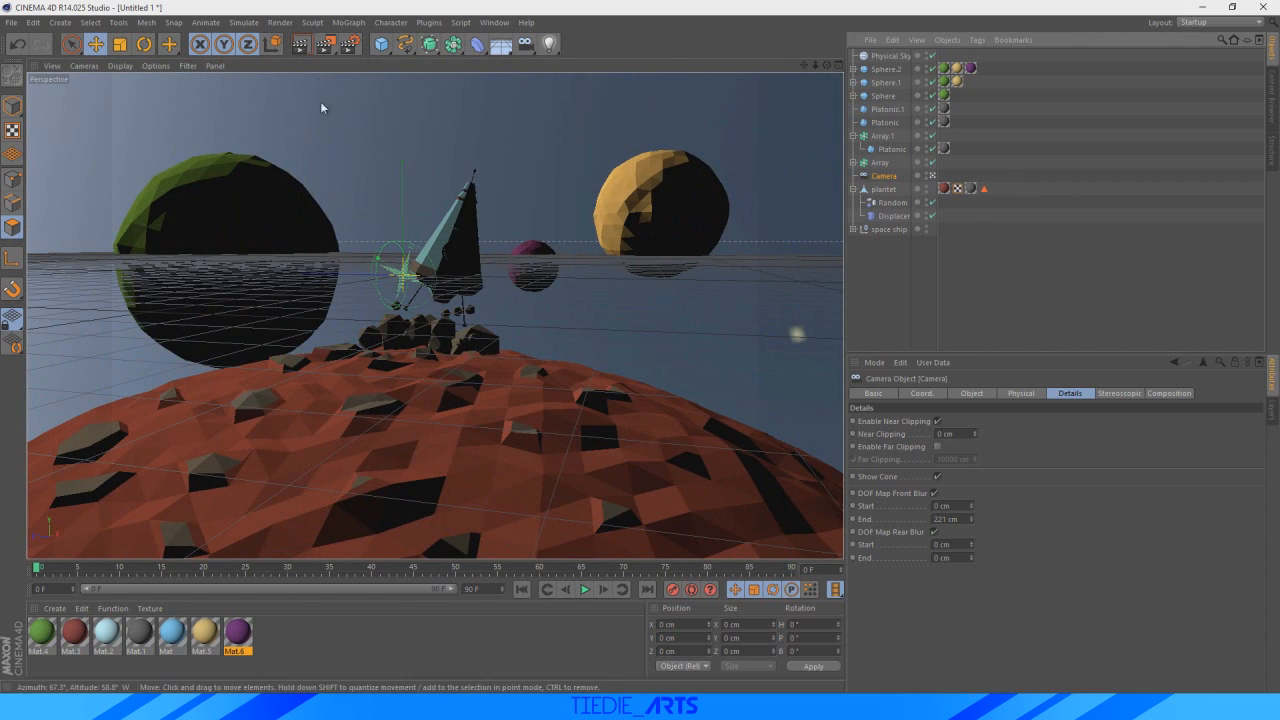
click(306, 48)
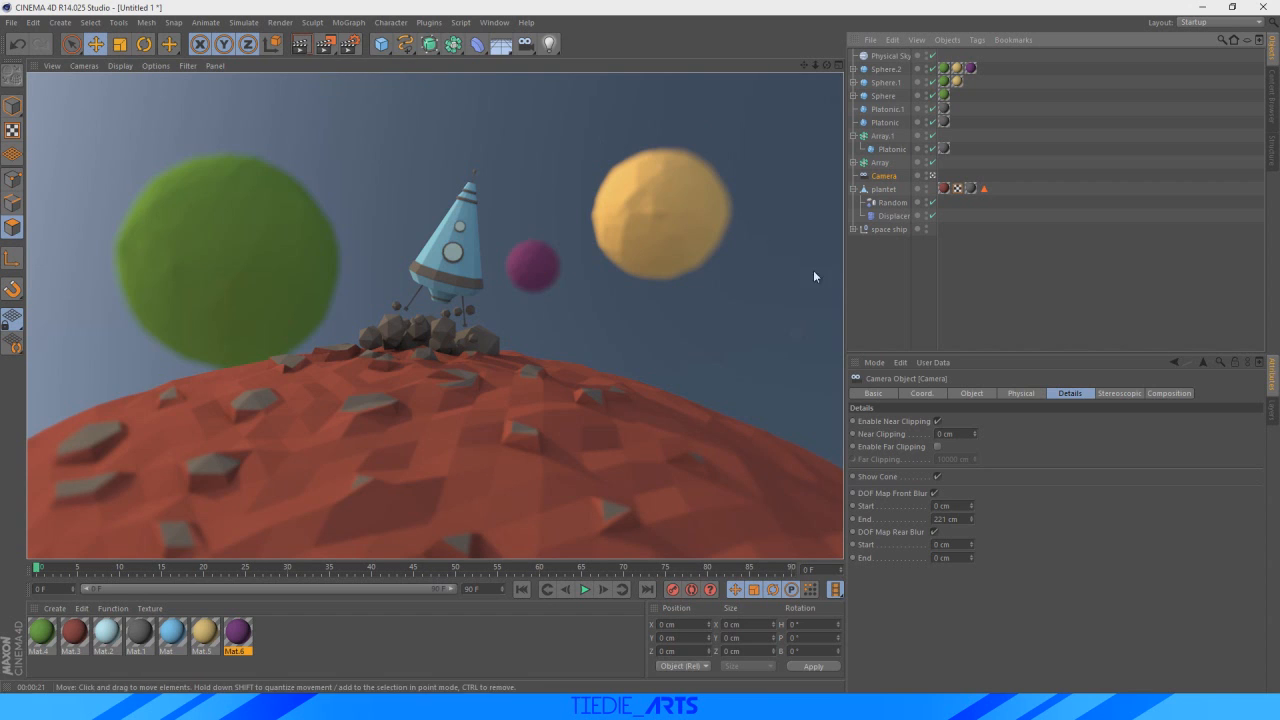
click(903, 266)
- Set the render output size to 1000 by 1000 pixels in the render settings
click(348, 46)
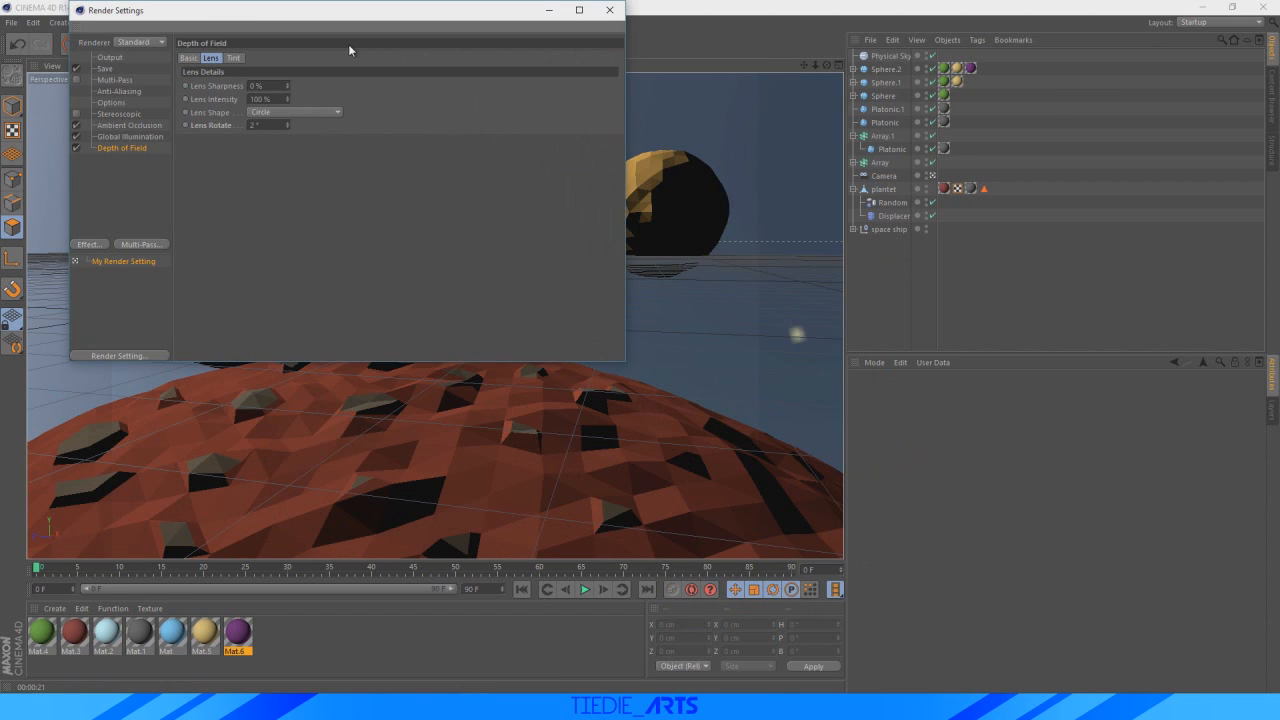
click(110, 57)
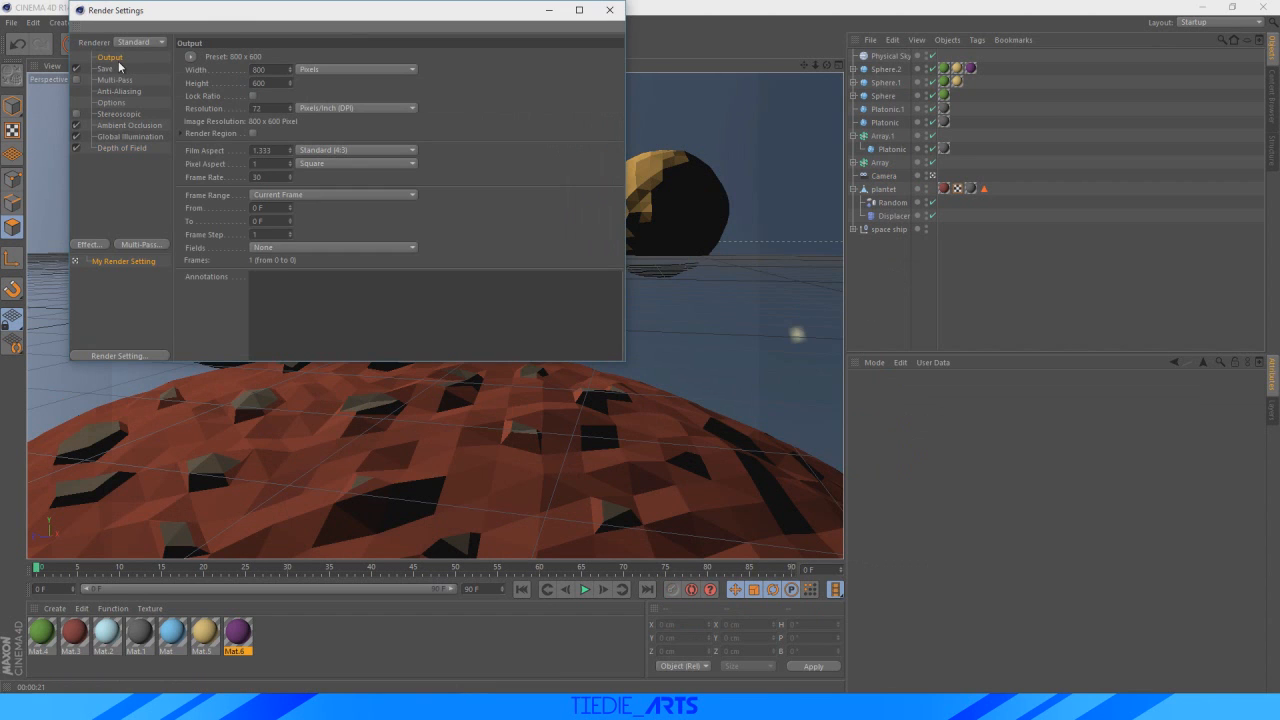
double_click(270, 69)
text(1000)
key(Tab)
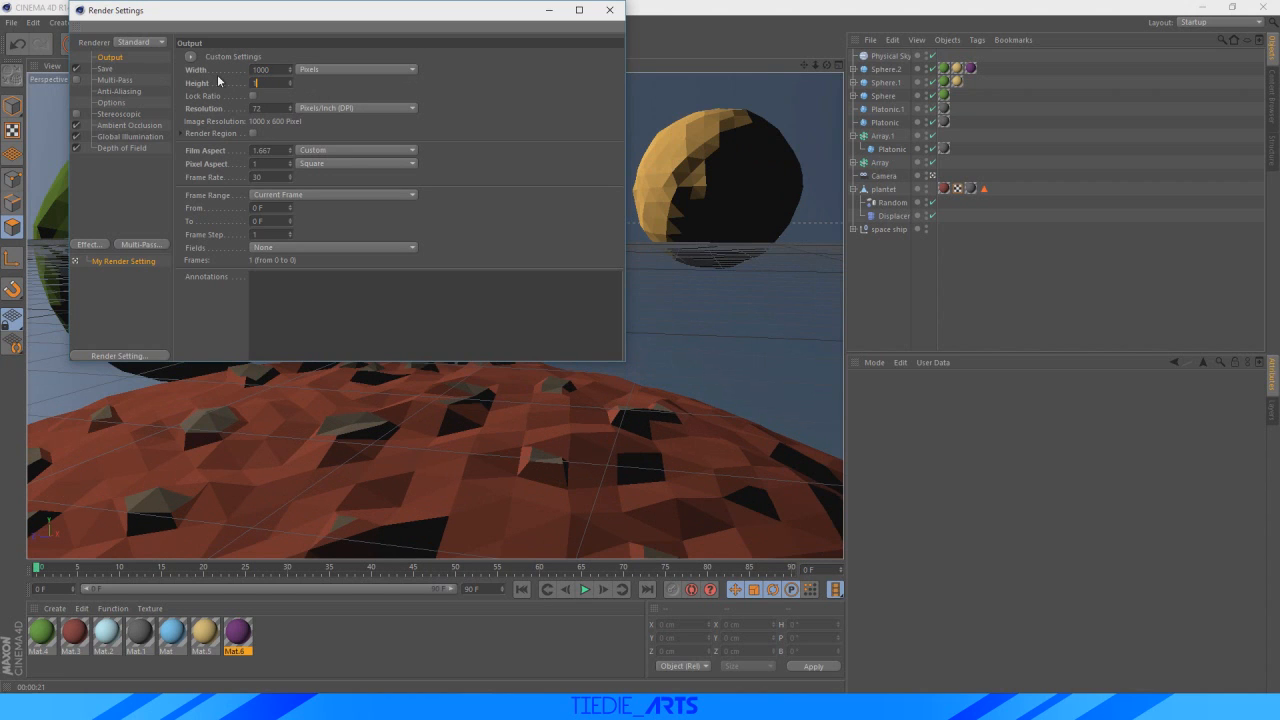
text(1000)
key(Return)
- Save the render as a PNG with alpha channel, under the file name tut on the Desktop, and close the render settings
click(112, 70)
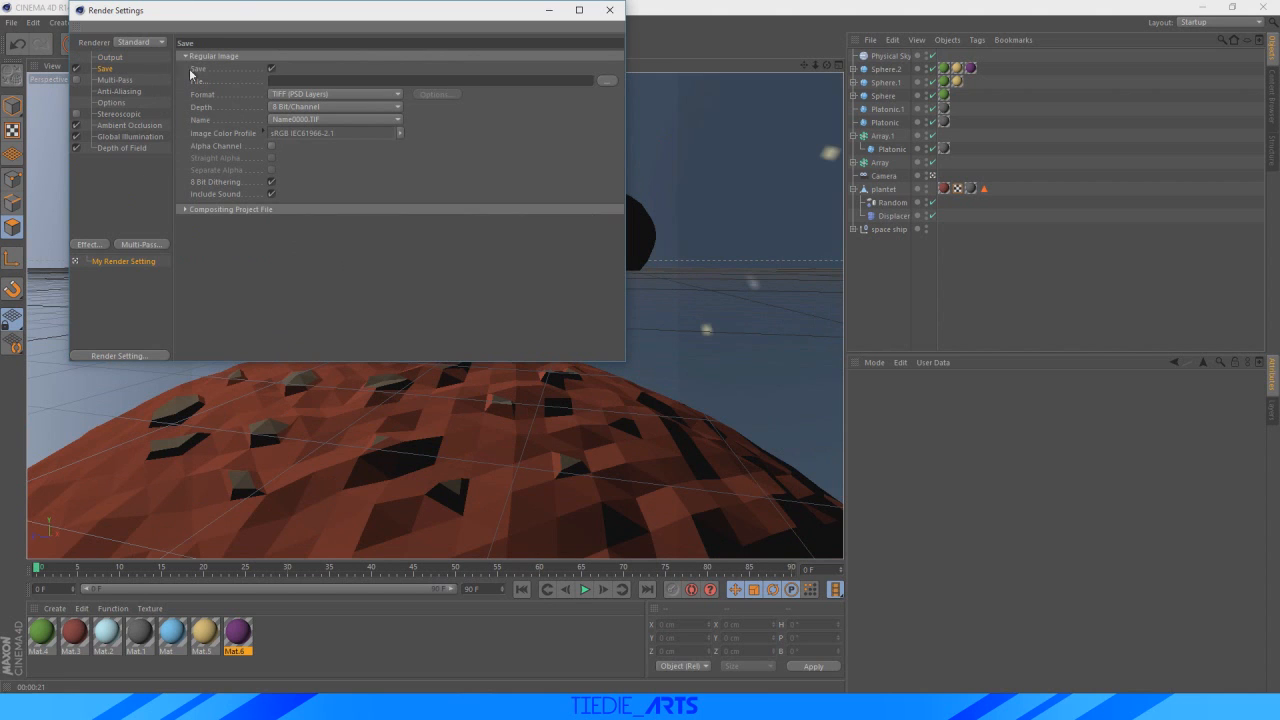
click(338, 95)
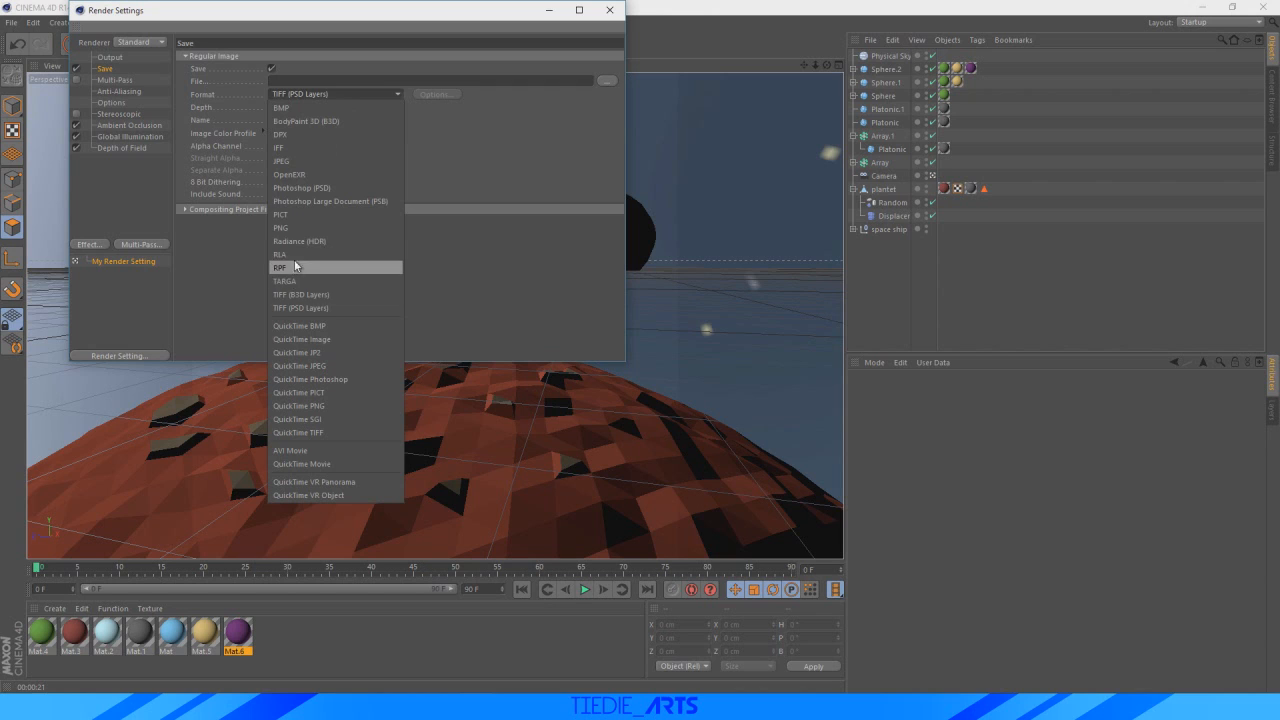
click(302, 228)
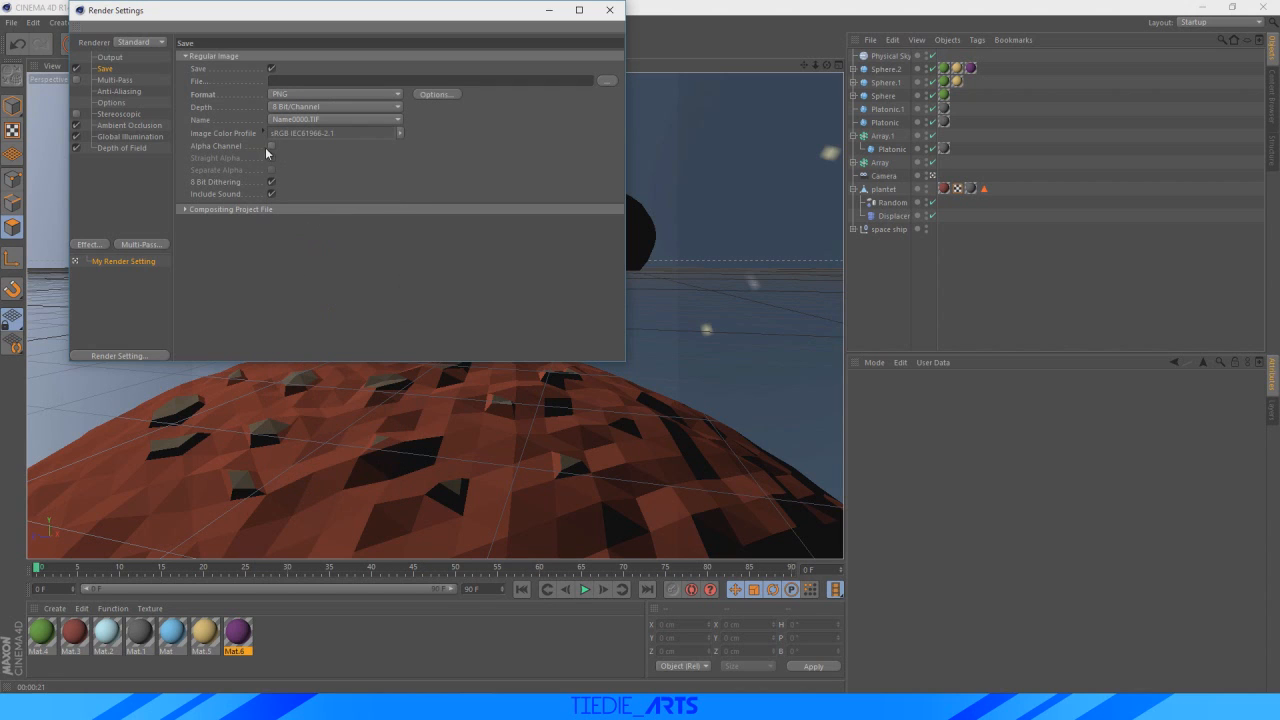
click(118, 58)
click(104, 68)
click(590, 91)
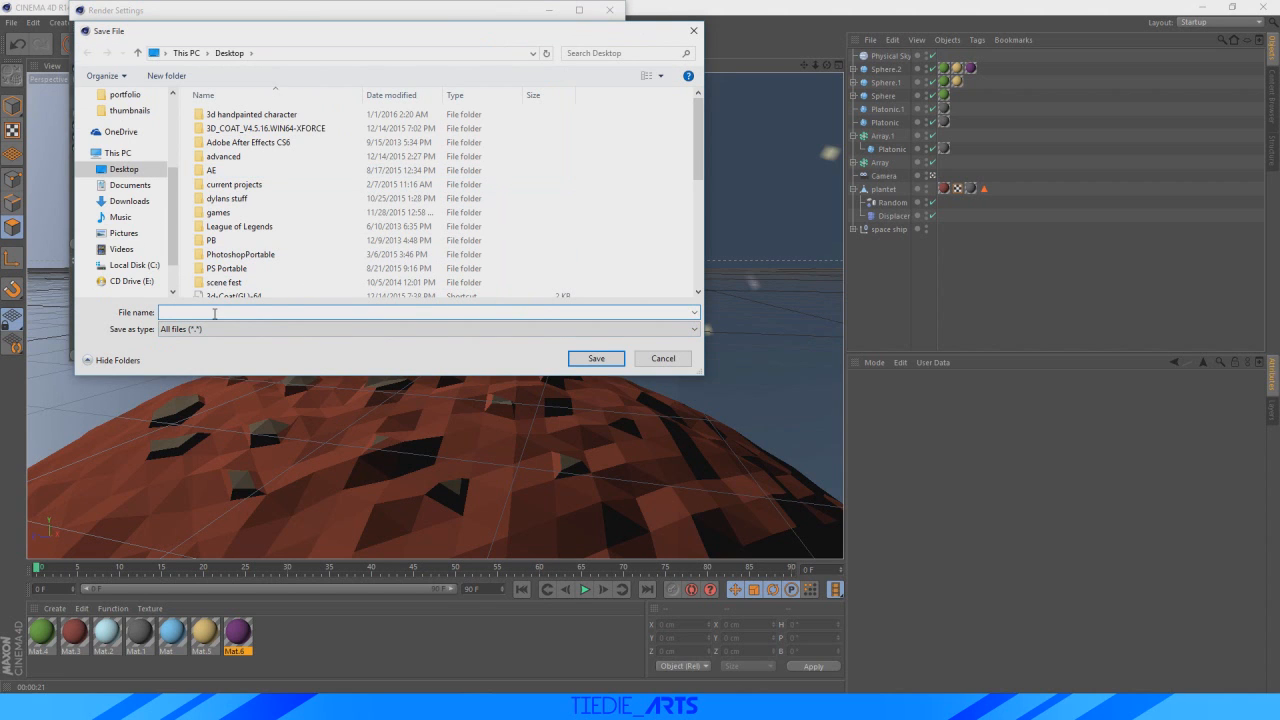
text(tut)
click(578, 360)
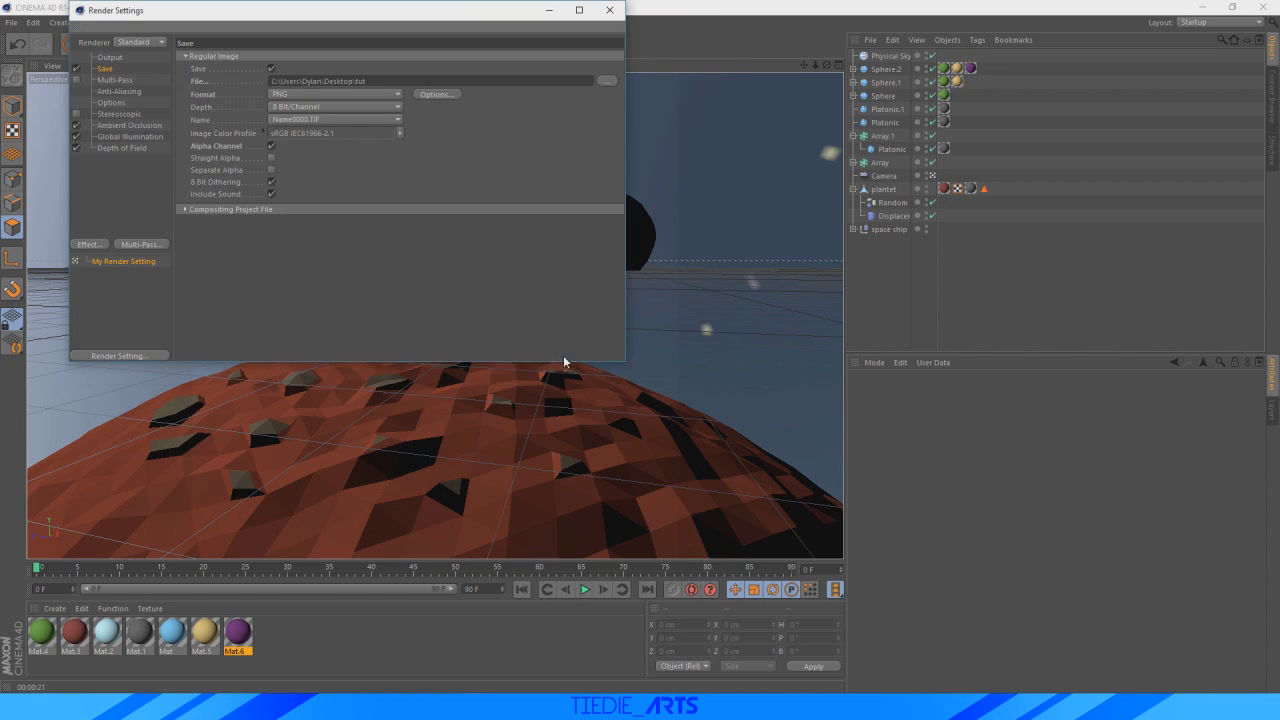
click(609, 10)
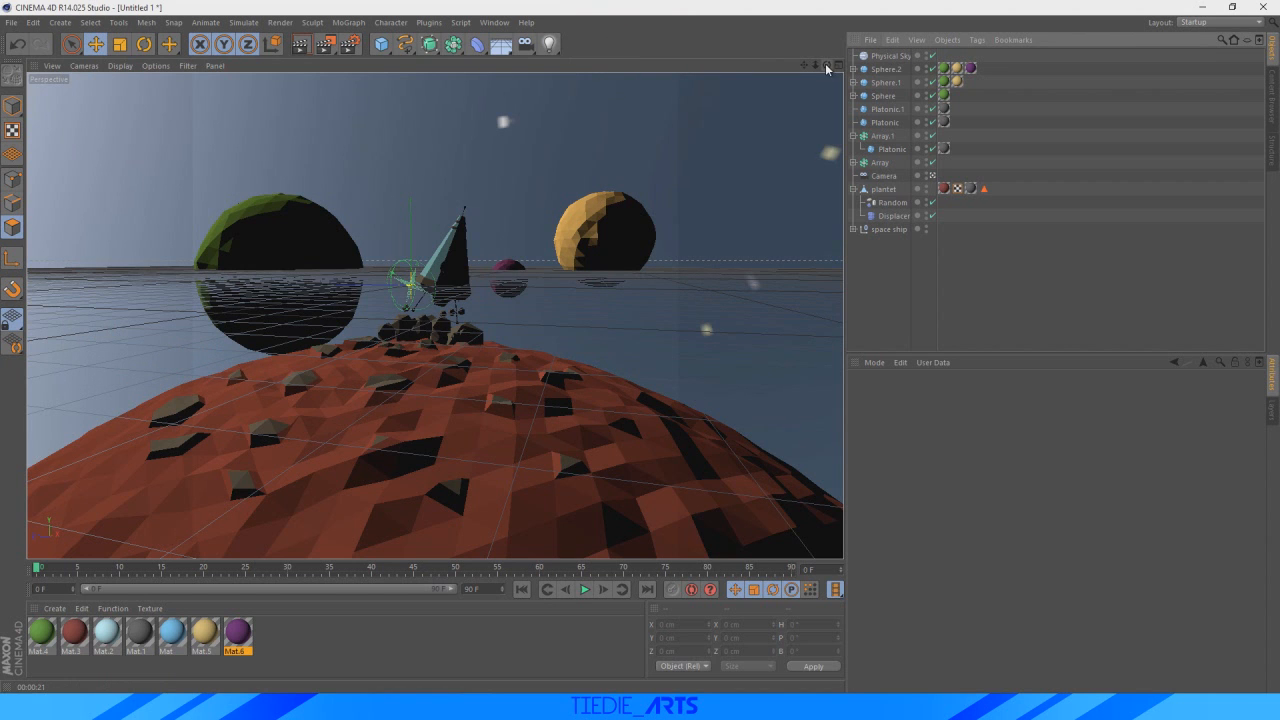
- Render the framed scene to the Picture Viewer
drag(826, 65, 812, 78)
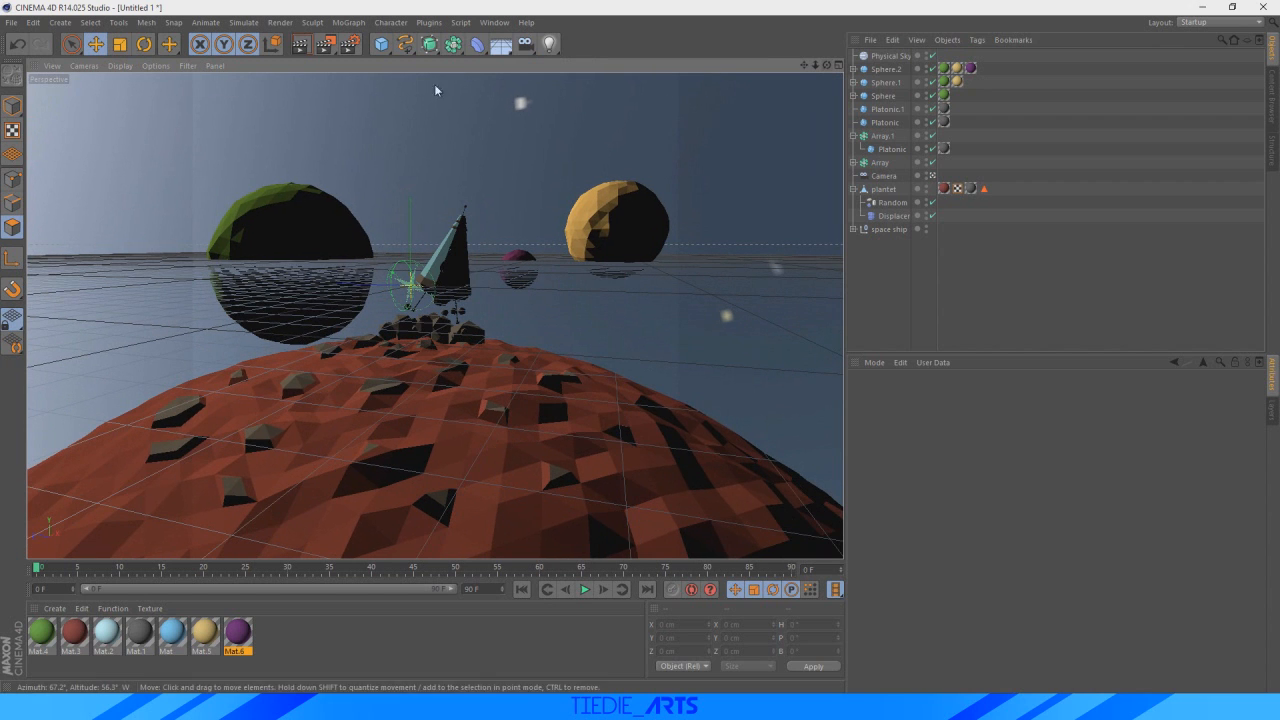
click(325, 45)
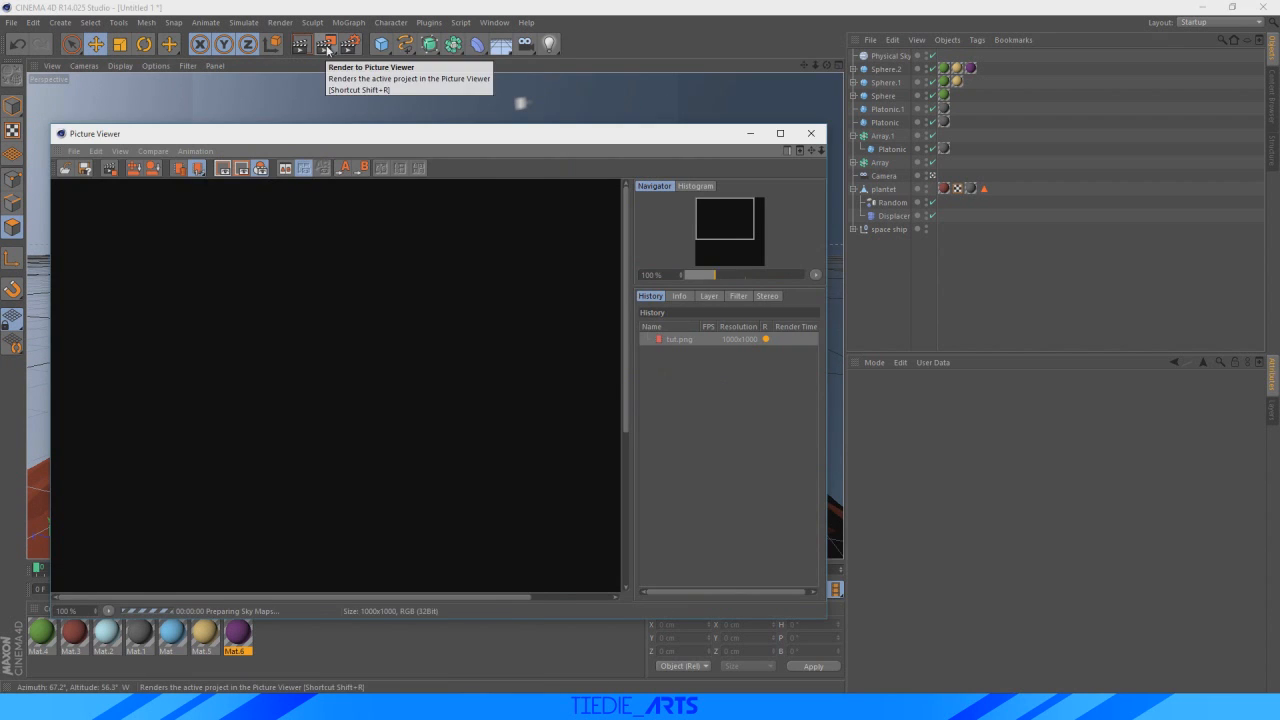
scroll(374, 366, down, 2)
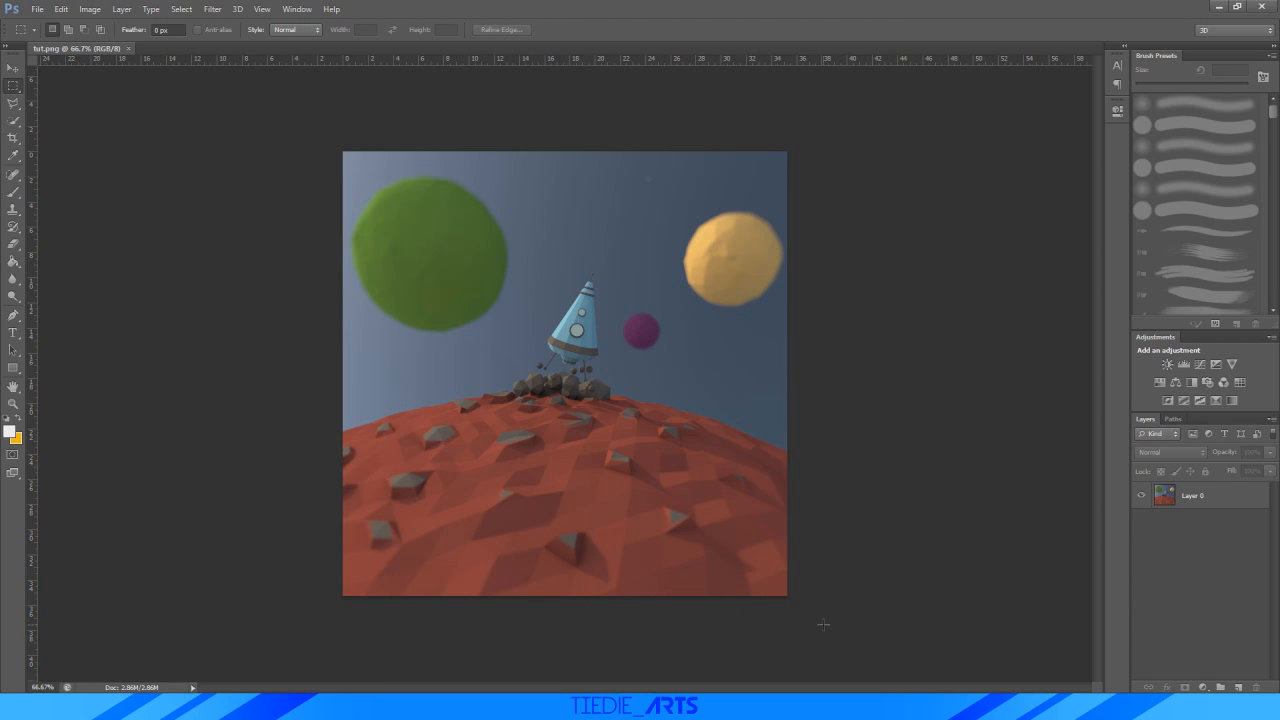
- Look at the reference image space-age.png in Photos, checking the engine glow and sky, and return to the render in Photoshop
click(716, 704)
drag(524, 95, 571, 88)
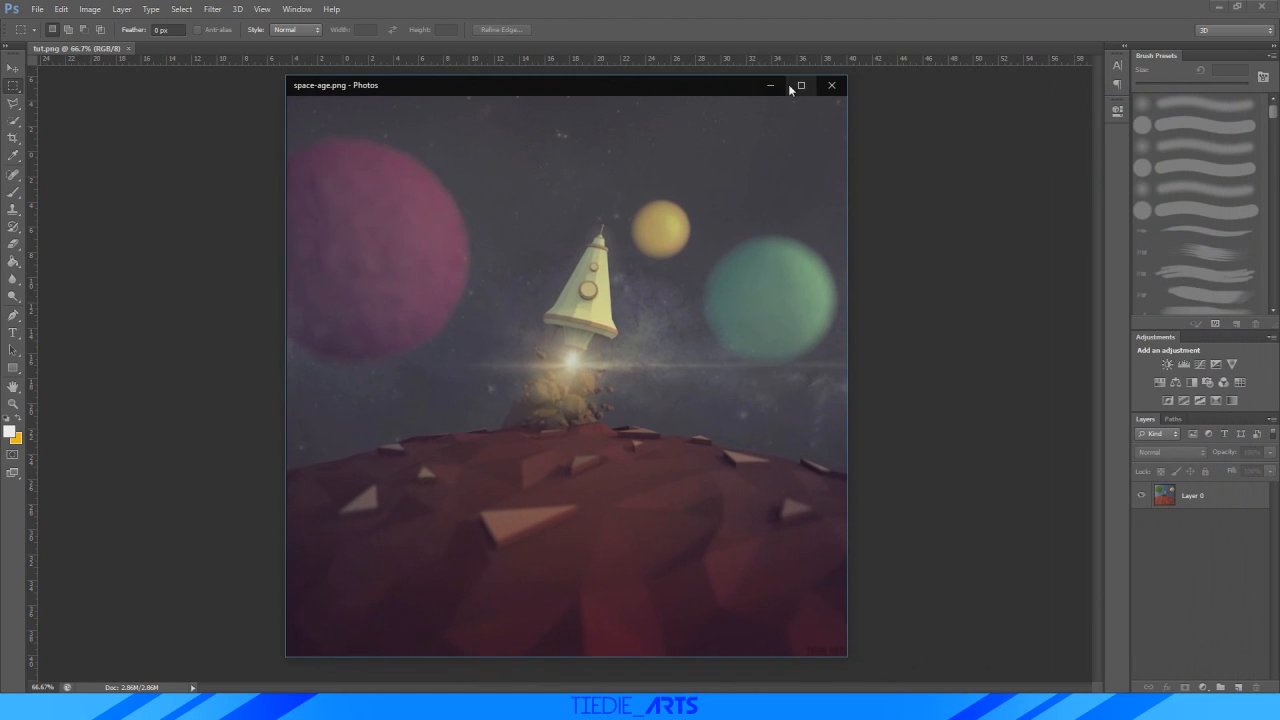
click(770, 86)
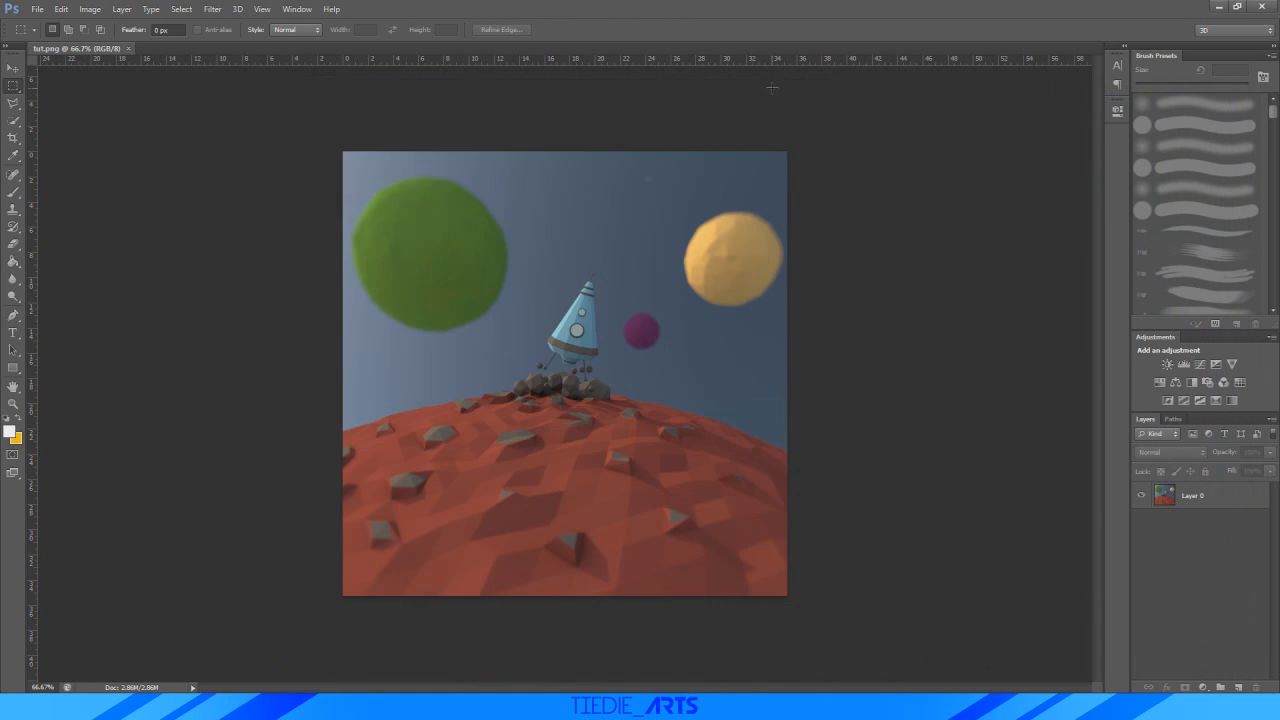
- Add an empty layer above the render and set up a soft brush with a size of 139 px
click(1239, 688)
click(1191, 524)
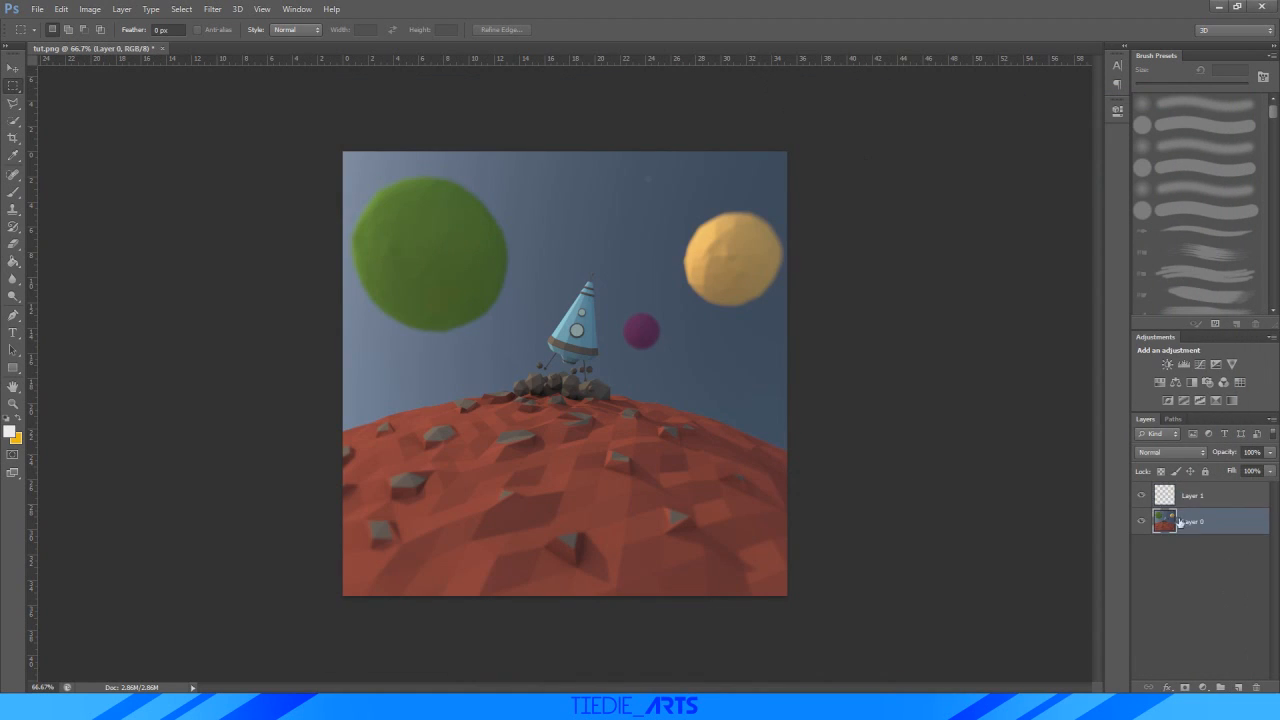
click(12, 195)
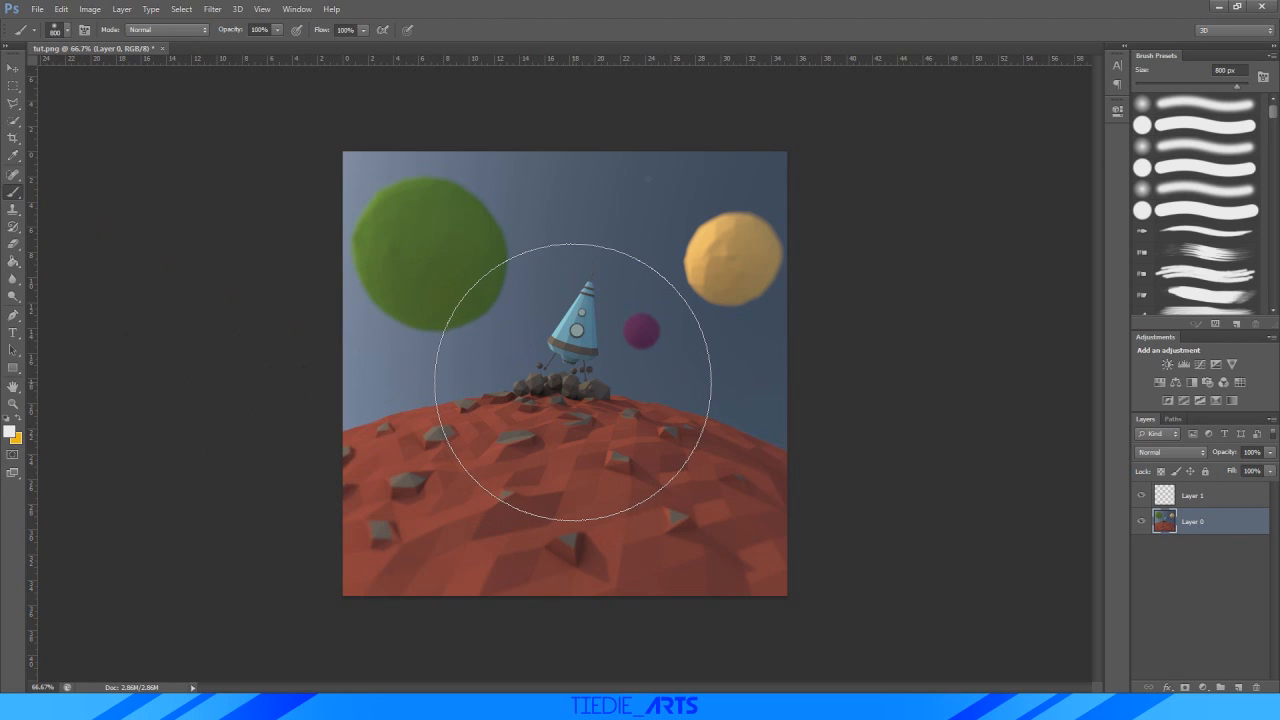
right_click(573, 382)
drag(700, 417, 683, 417)
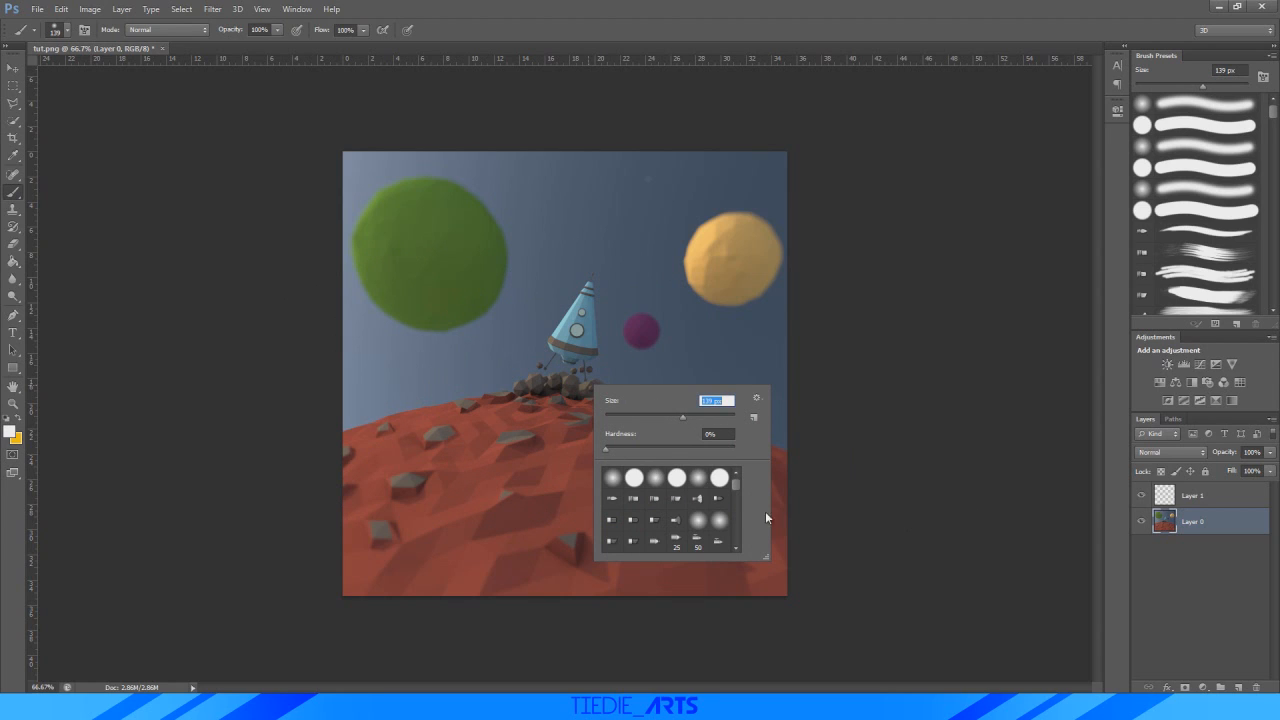
click(1210, 530)
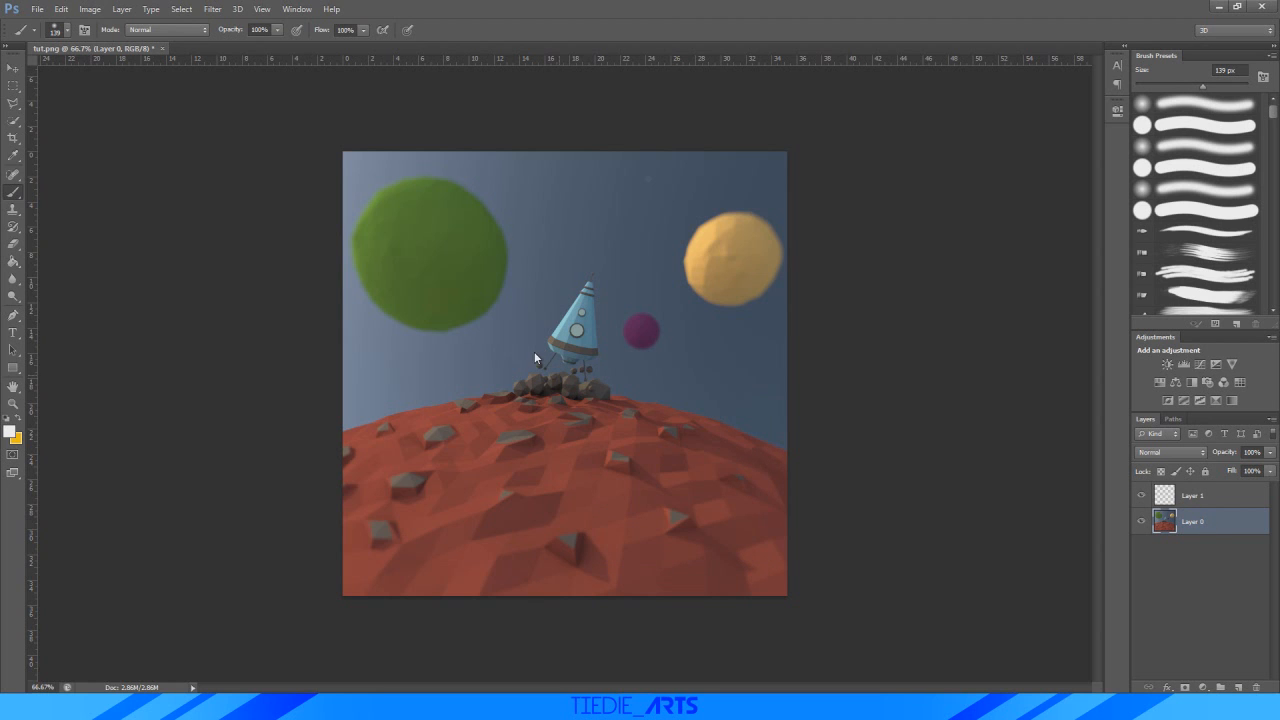
- Try painting a yellow glow with a white centre beneath the rocket directly on Layer 0
alt+scroll(514, 308, up, 10)
alt+scroll(514, 308, down, 4)
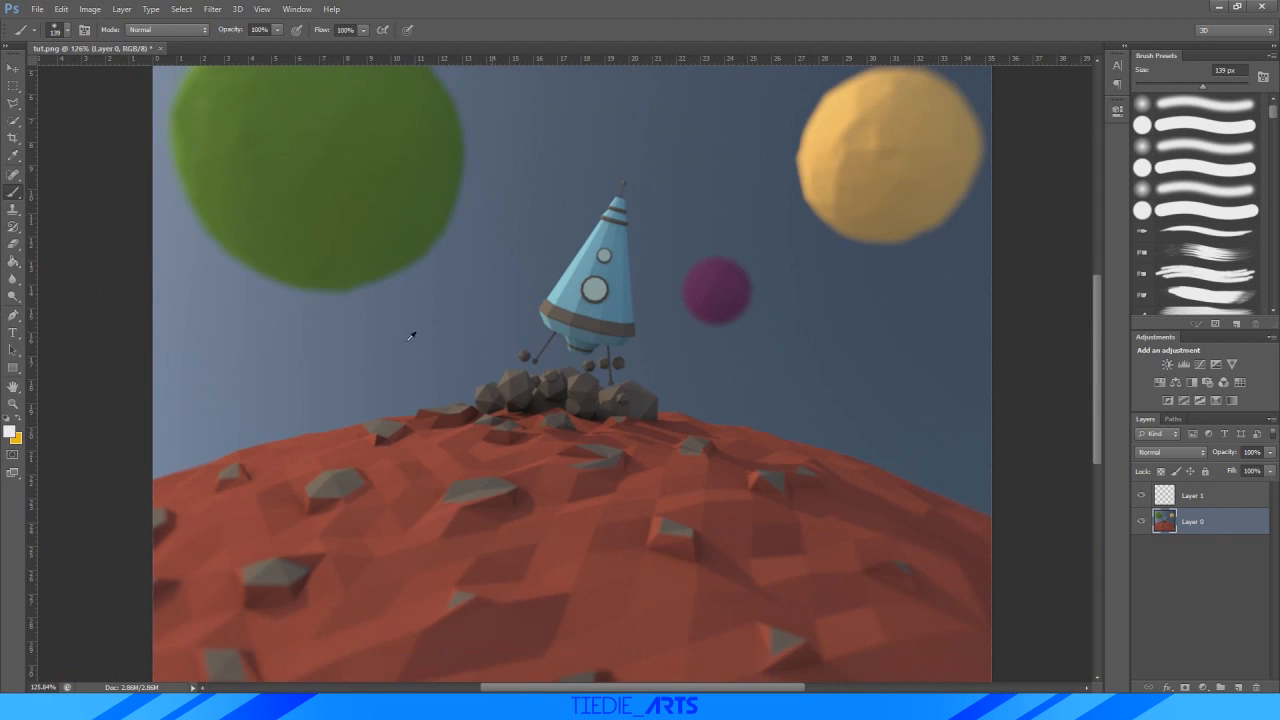
click(18, 421)
click(530, 322)
click(532, 319)
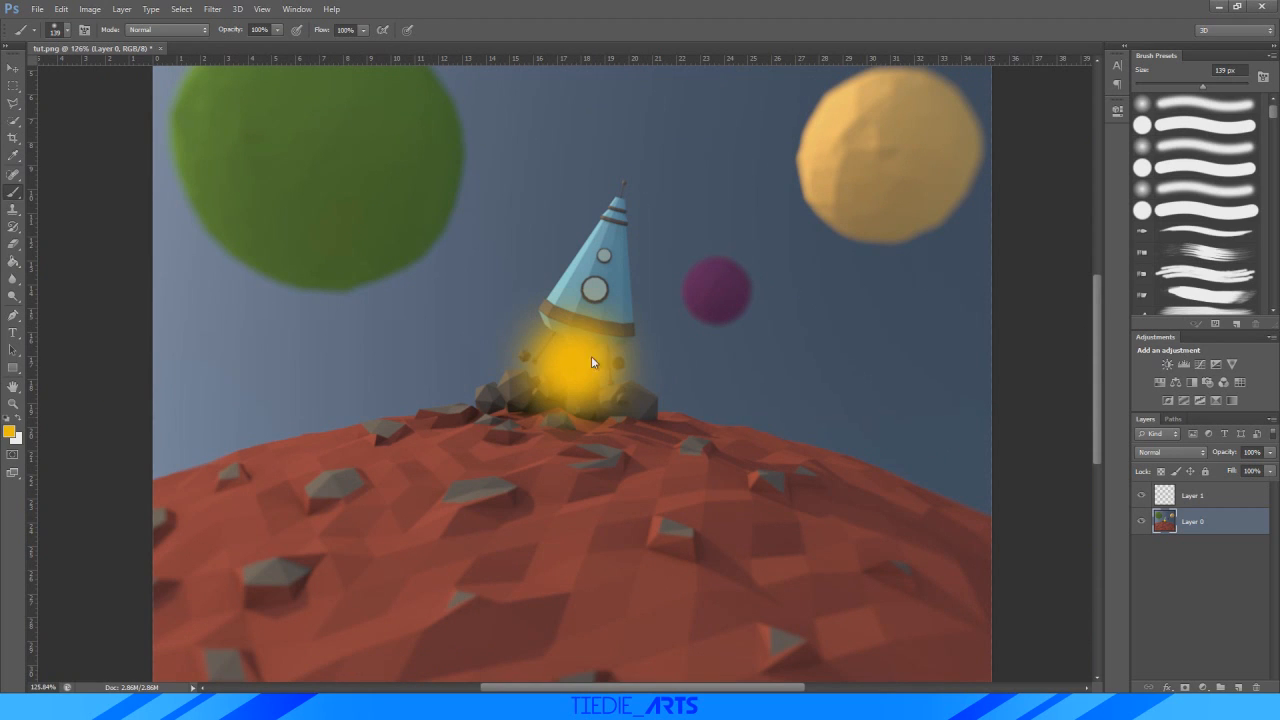
click(19, 422)
click(533, 320)
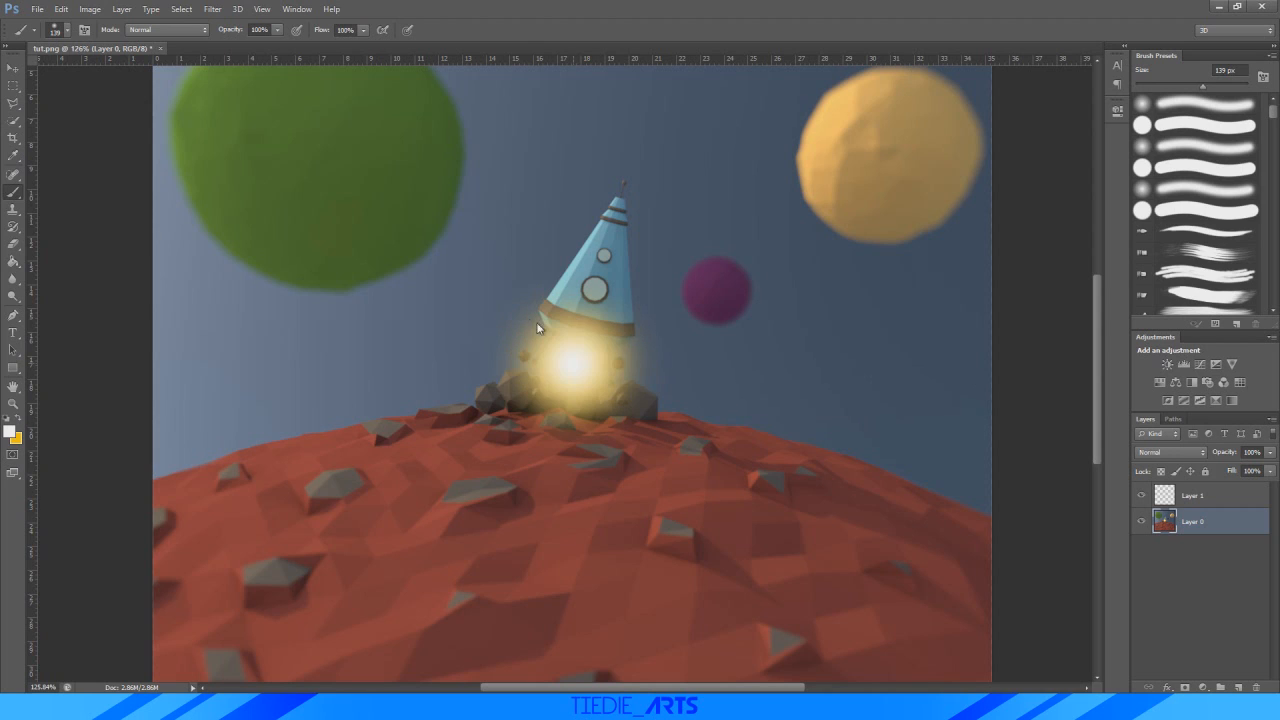
- Try the Overlay blend mode on Layer 0 and test its opacity setting
click(1194, 452)
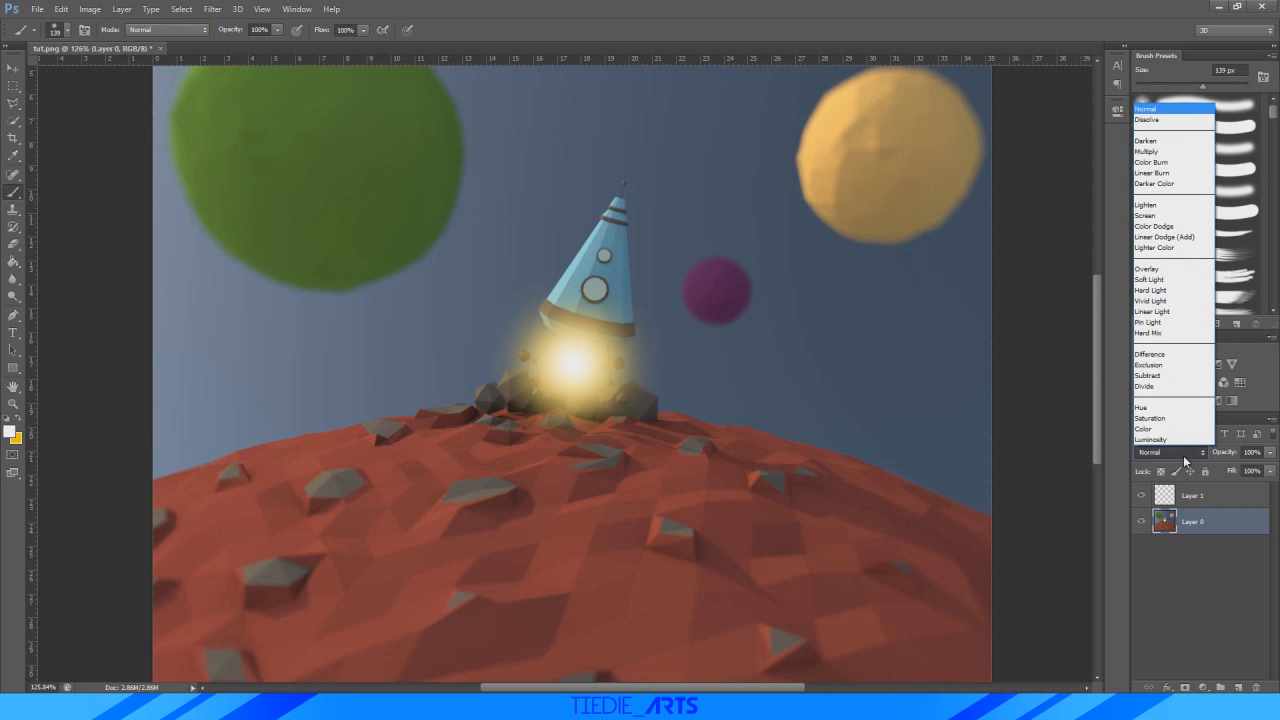
click(1160, 272)
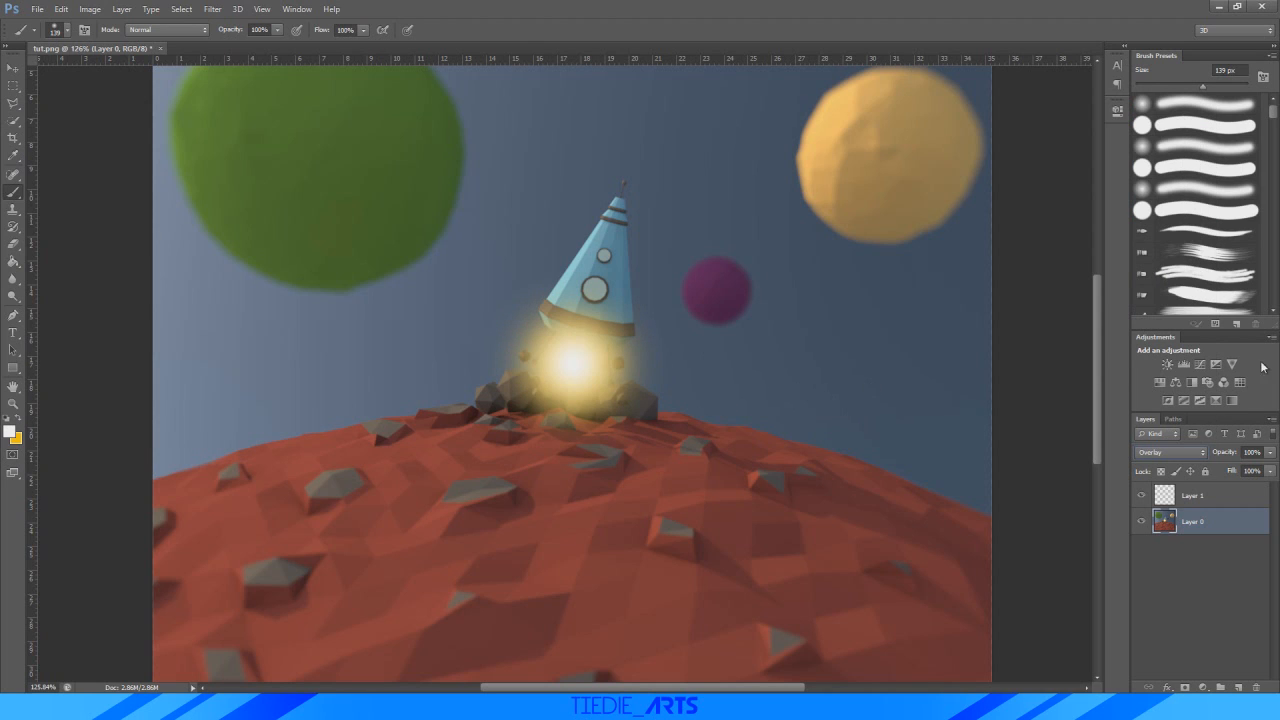
click(1270, 452)
mouse_move(1266, 470)
mouse_down()
mouse_move(1254, 472)
mouse_move(1266, 470)
mouse_up()
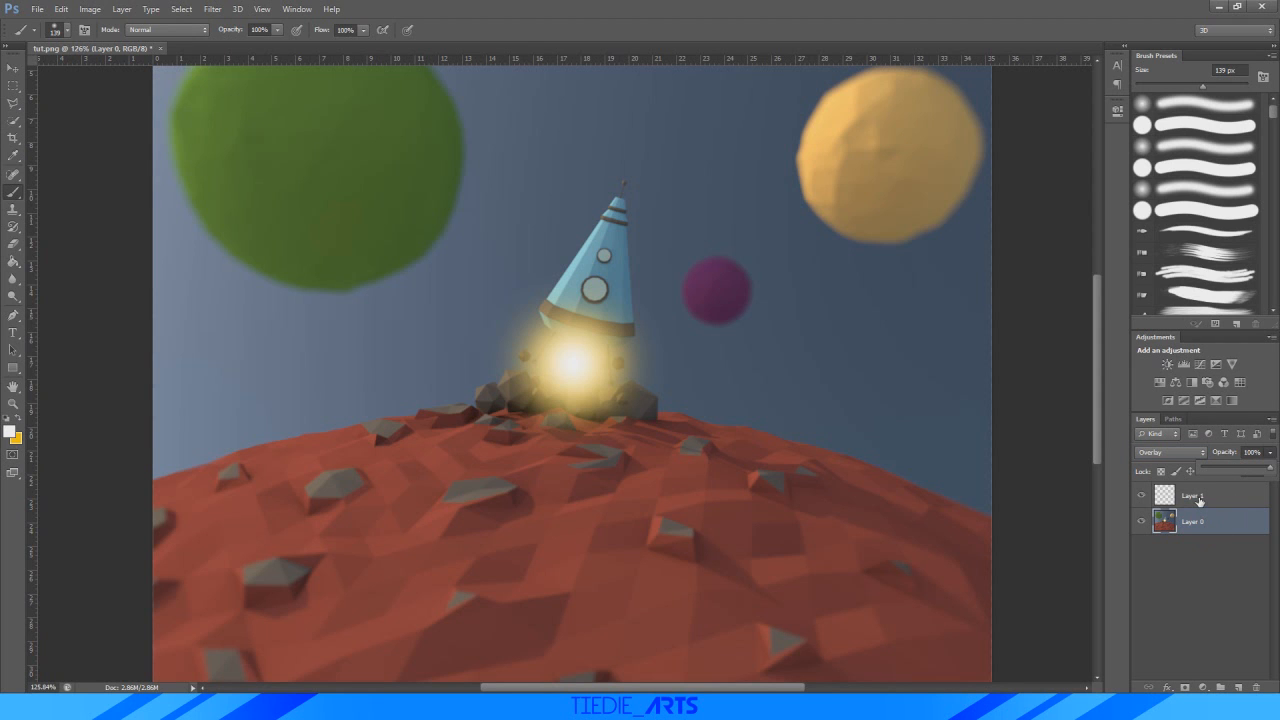
- Undo the blend mode change and the glow strokes painted on Layer 0
click(1196, 490)
click(1199, 530)
key(ctrl+alt+z)
key(ctrl+alt+z)
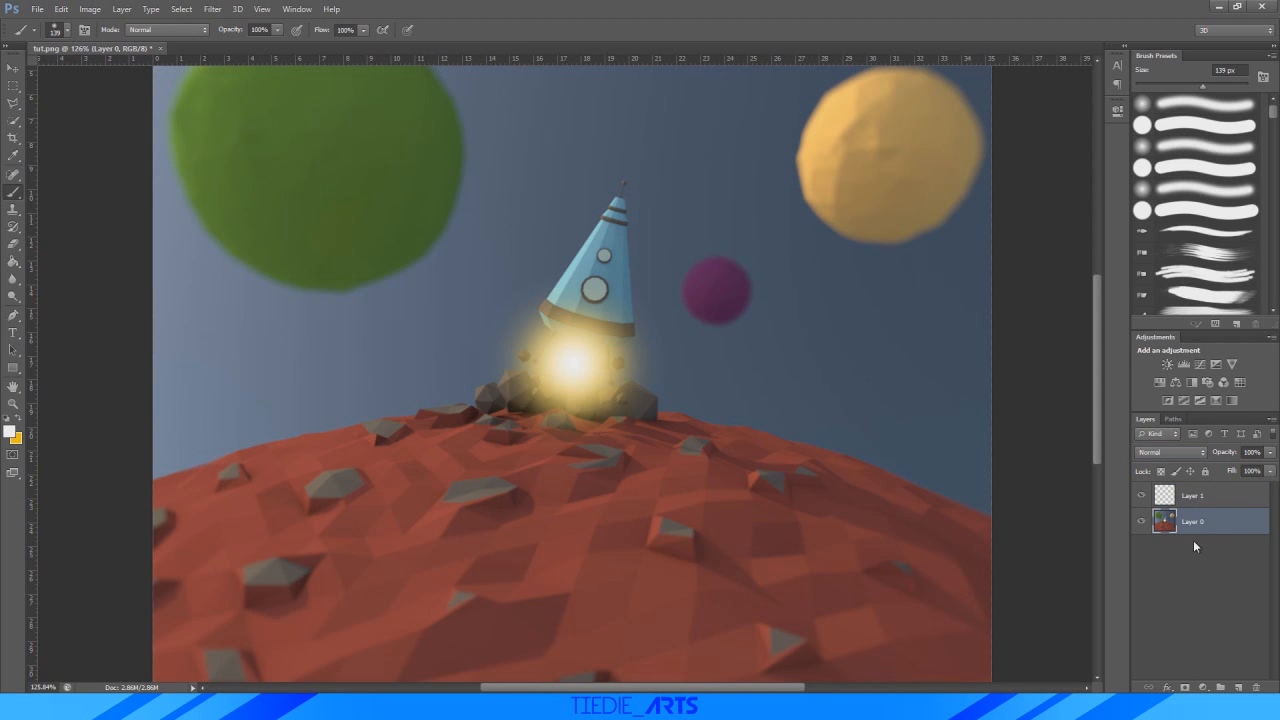
key(ctrl+alt+z)
key(ctrl+alt+z)
click(1197, 527)
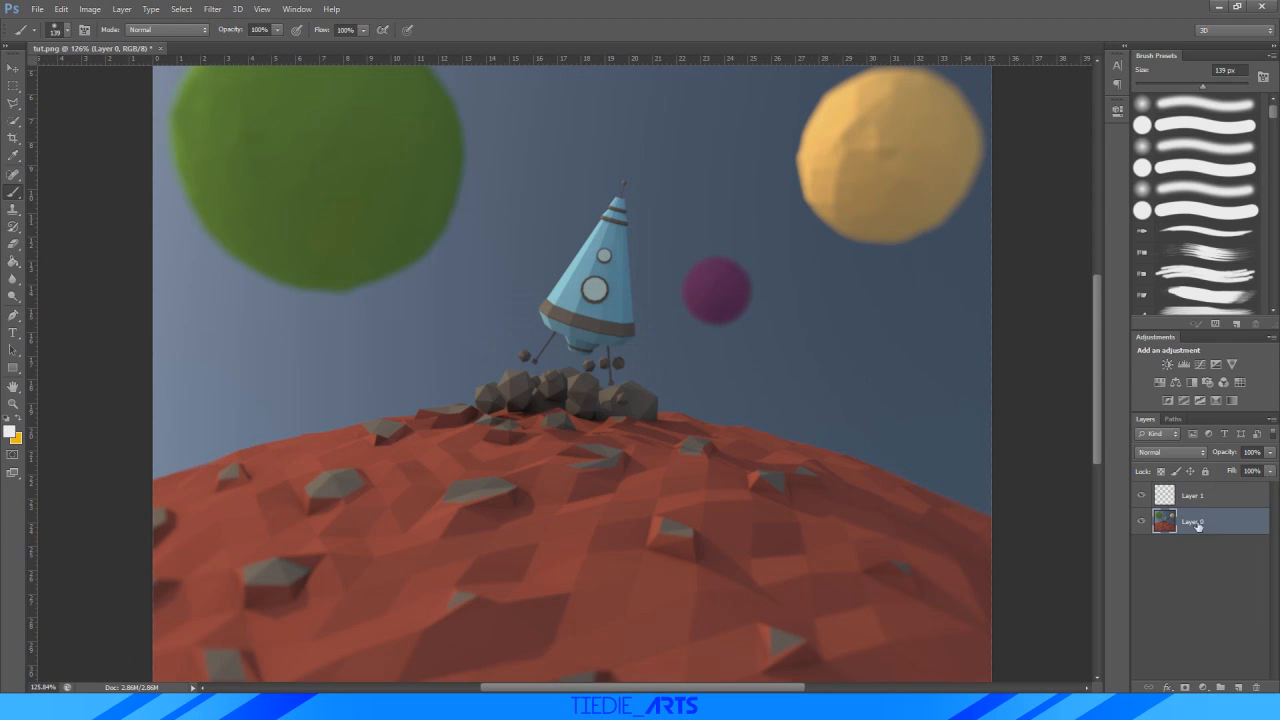
- Paint a soft yellow glow with a white centre beneath the rocket on Layer 1
click(1196, 505)
key(x)
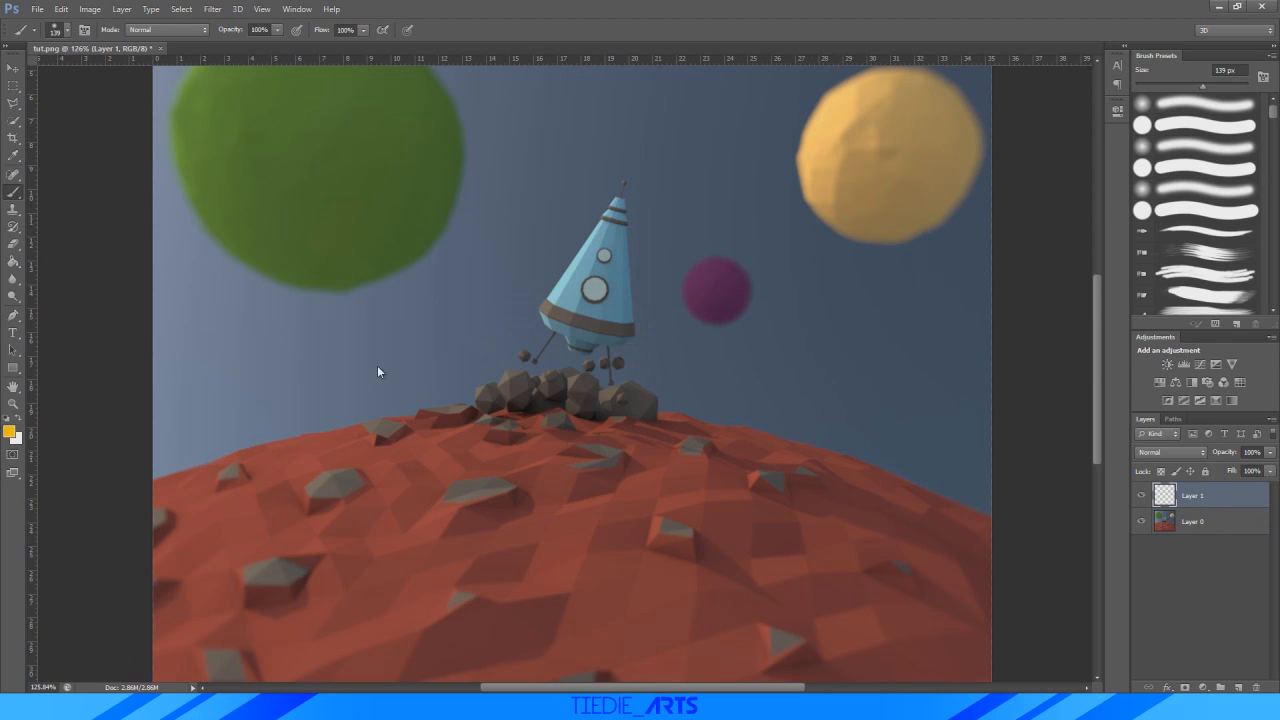
click(524, 328)
click(528, 325)
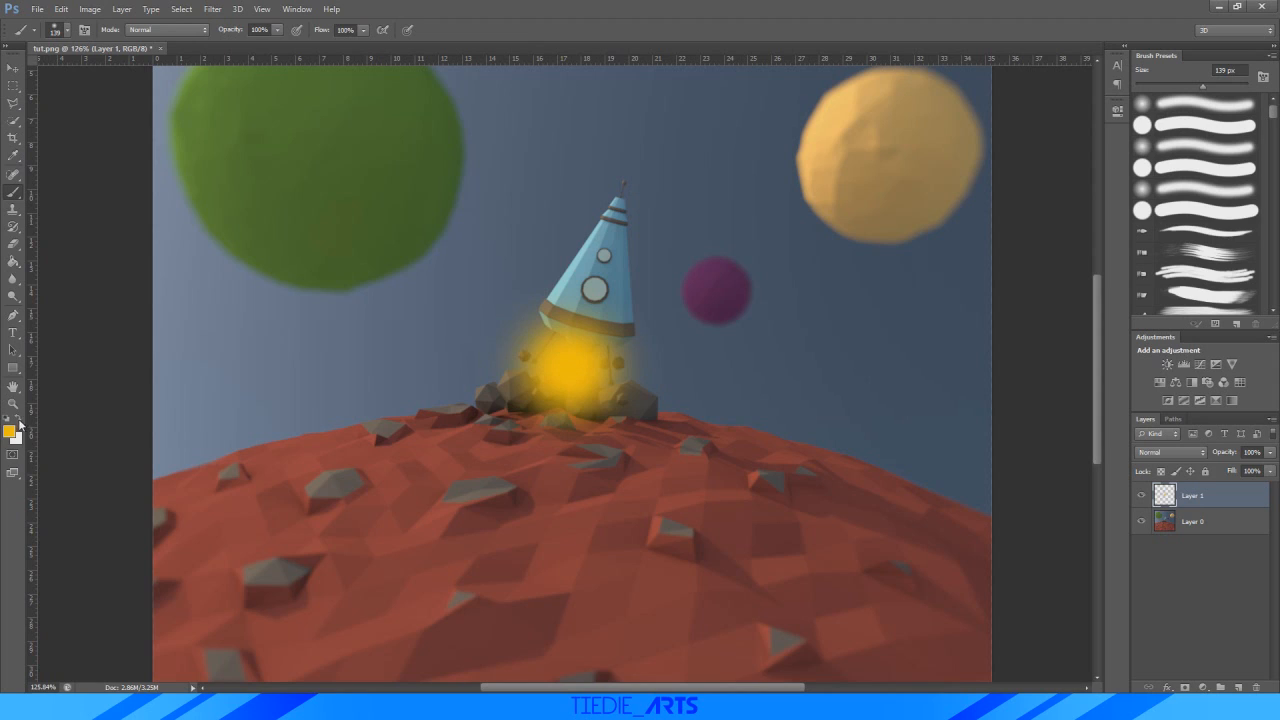
click(18, 422)
click(575, 366)
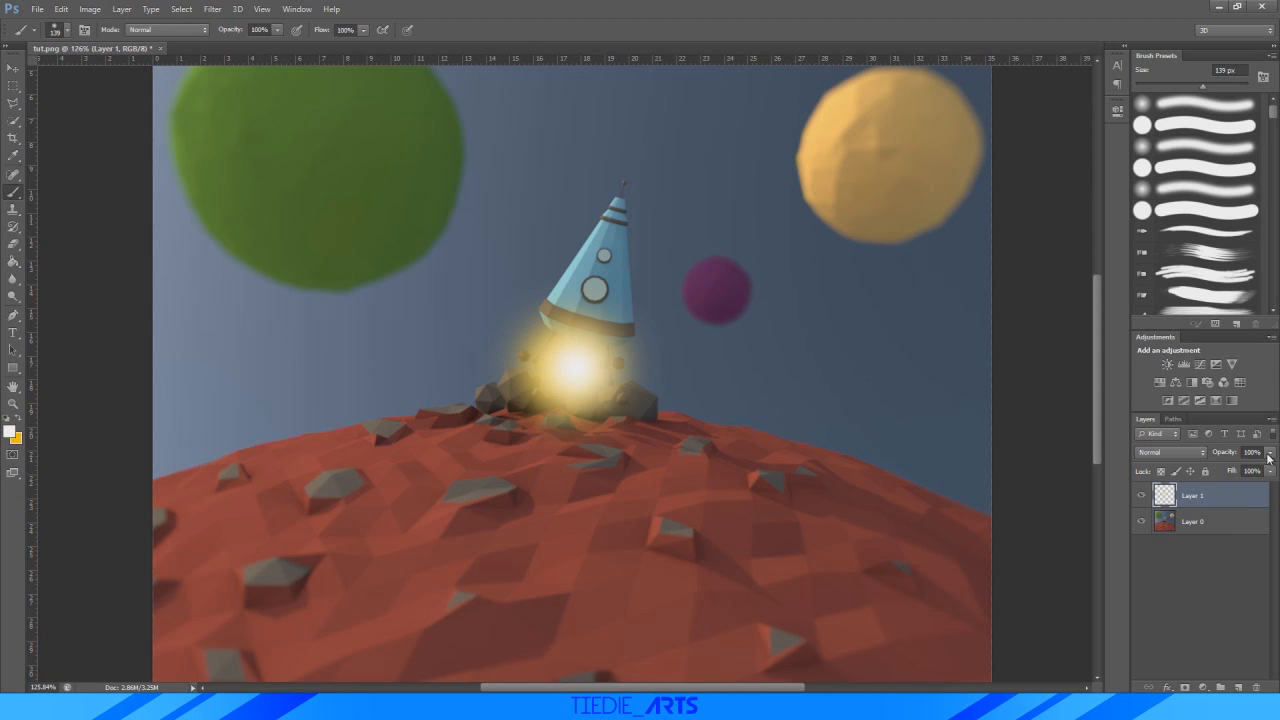
- Try the Overlay blend mode on the glow layer, and return it to Normal
click(1171, 452)
click(1150, 269)
click(1167, 452)
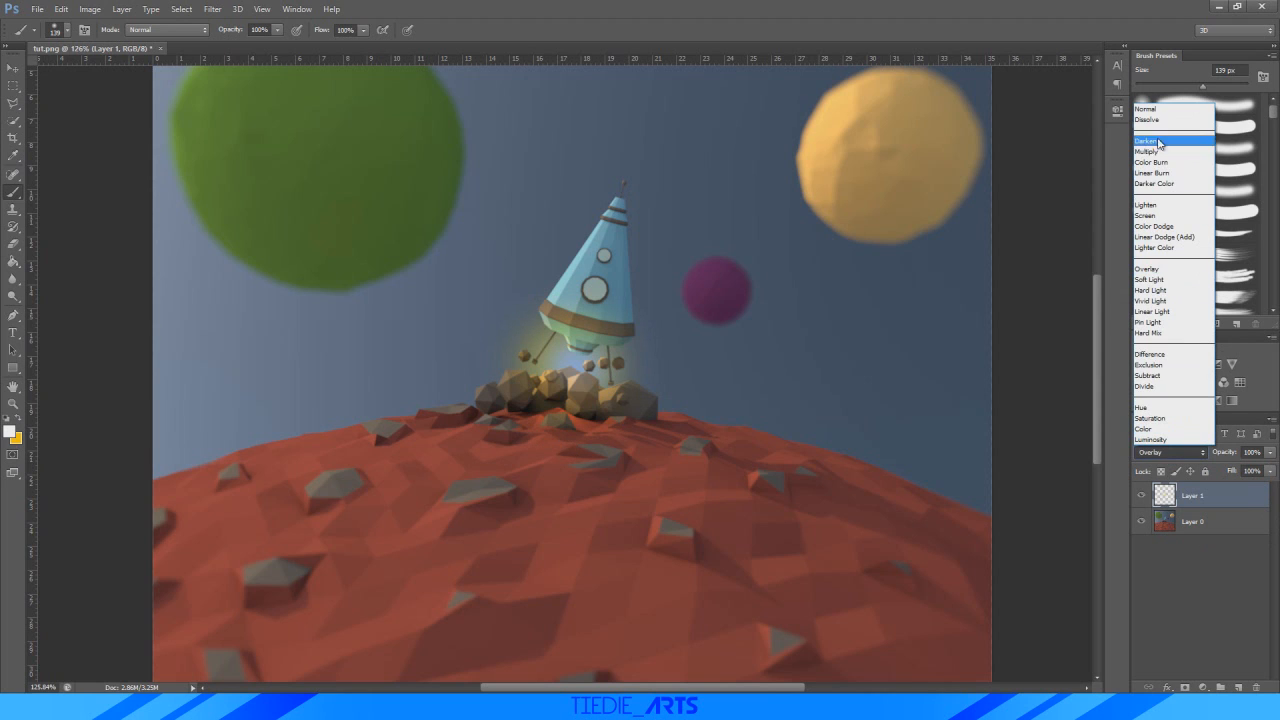
click(1160, 112)
- Lower the glow layer's opacity to 80% and check the glow against the whole image
click(1270, 452)
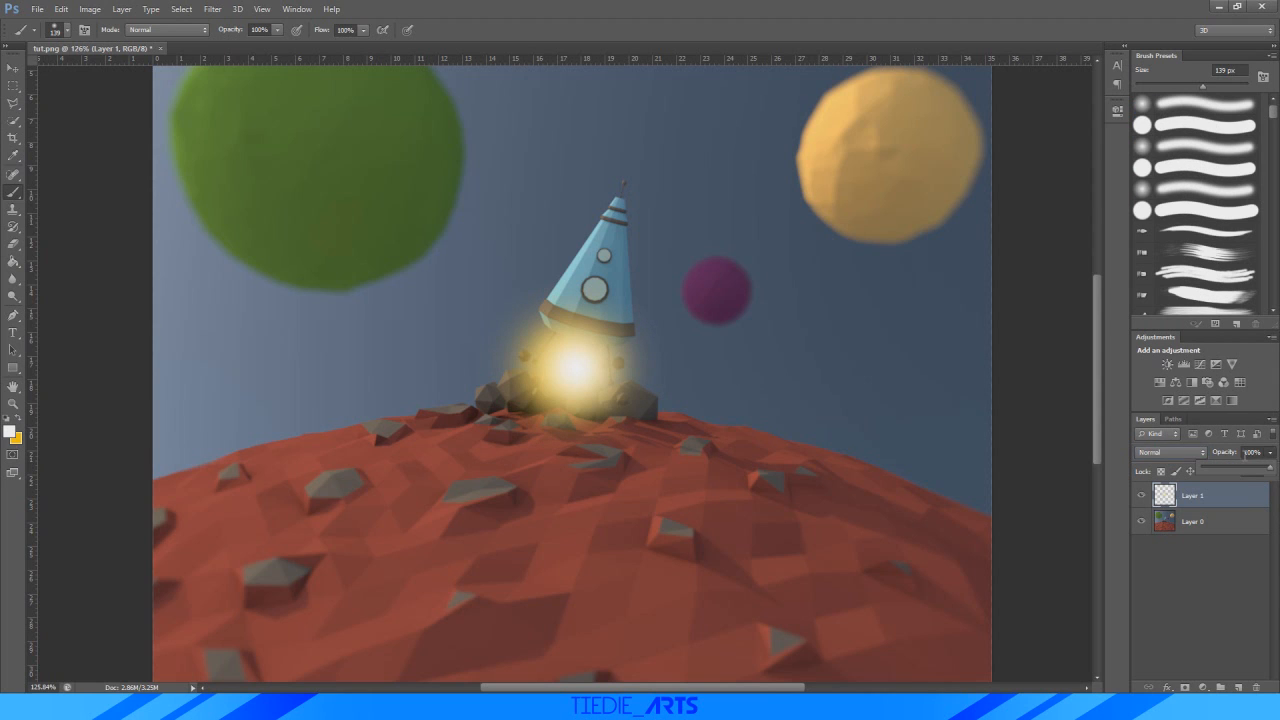
drag(1263, 469, 1259, 471)
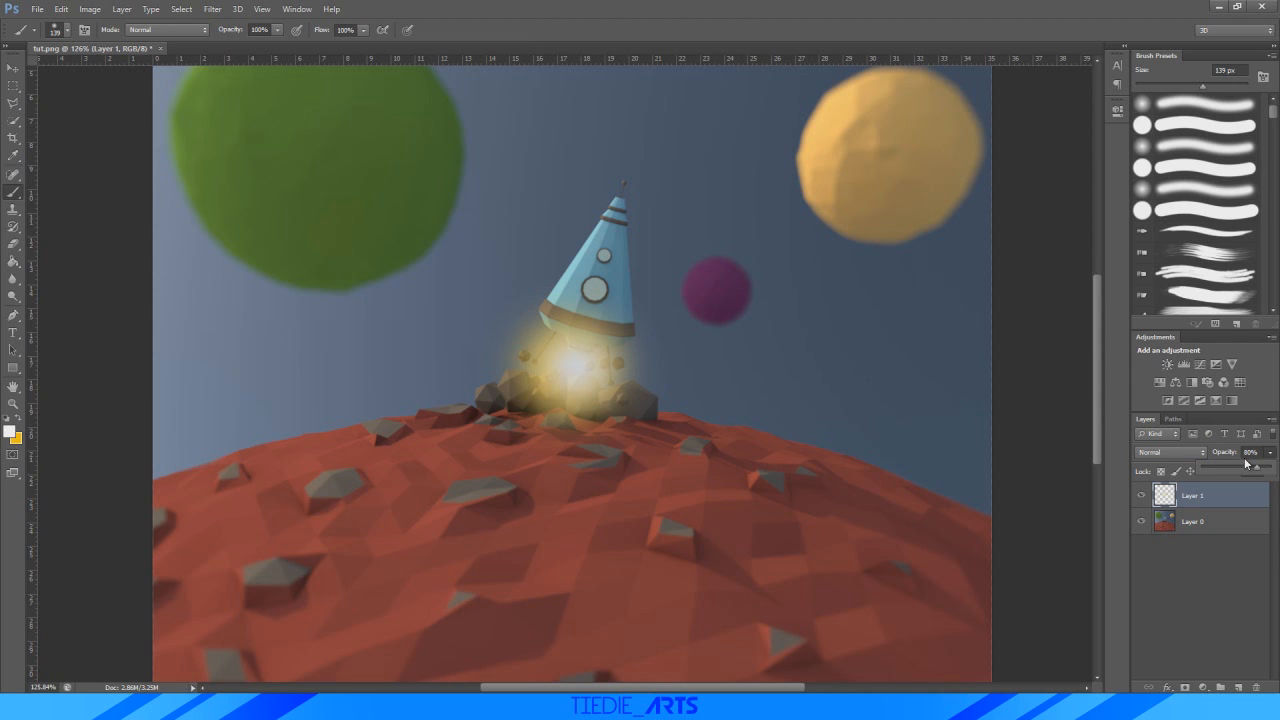
alt+scroll(703, 376, down, 4)
alt+scroll(700, 376, up, 1)
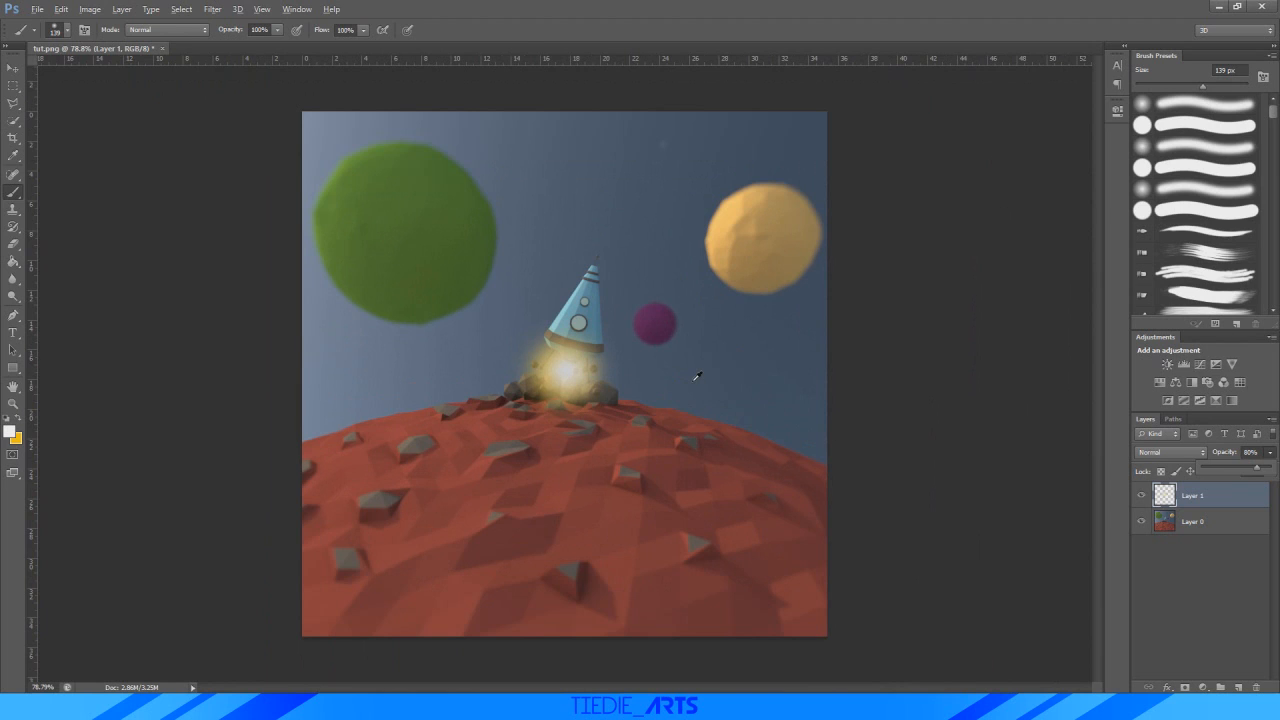
- Open Optical Flares (79).png from the Optical Flares folder in the packs collection, and close it again
click(37, 9)
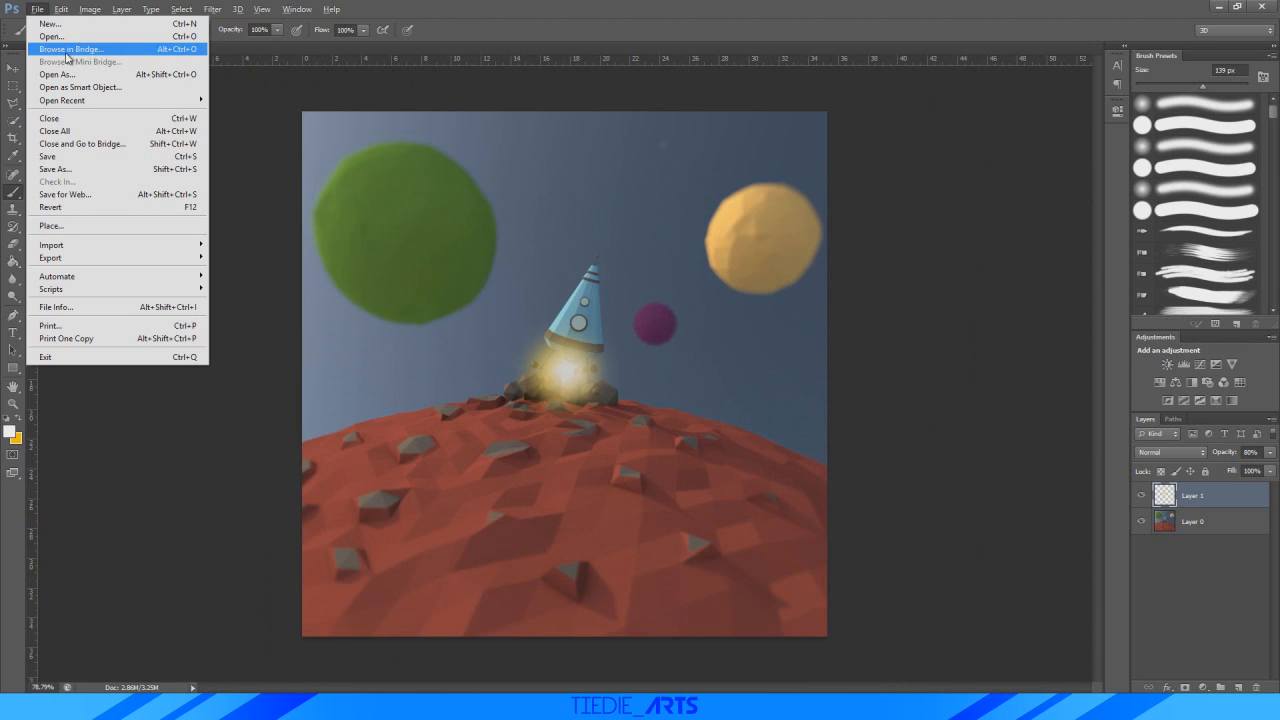
click(55, 36)
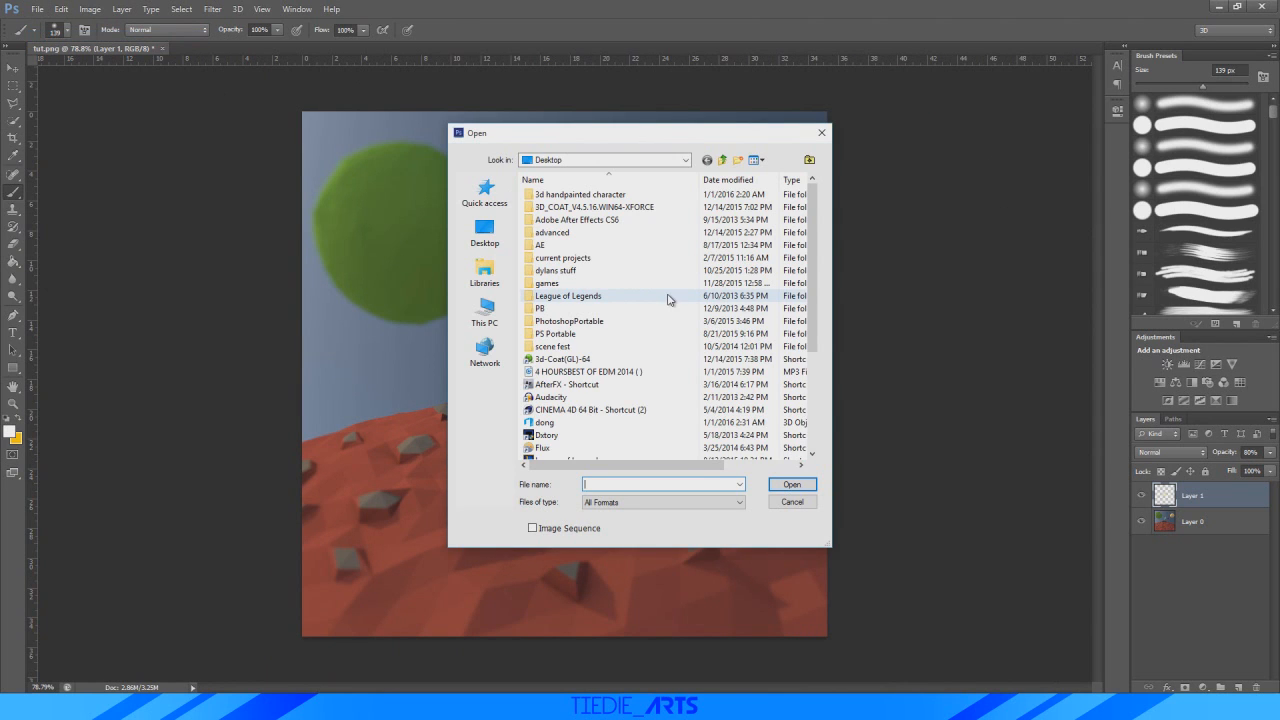
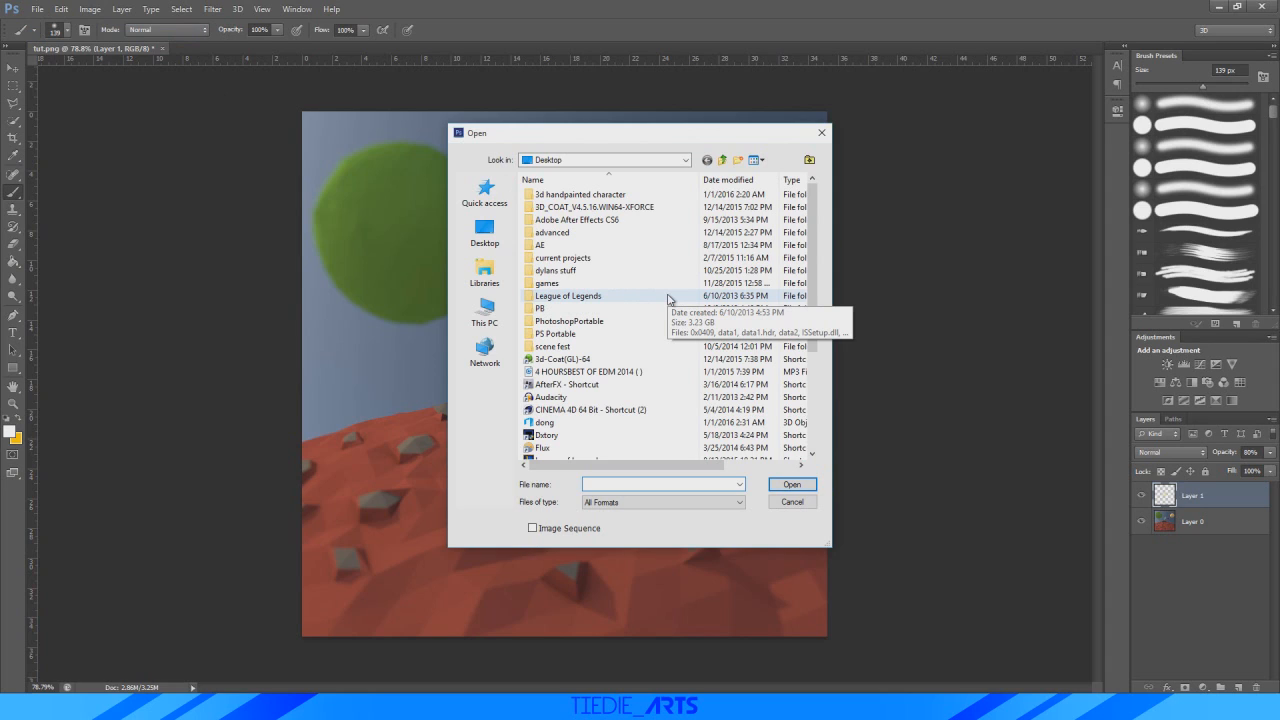
double_click(607, 271)
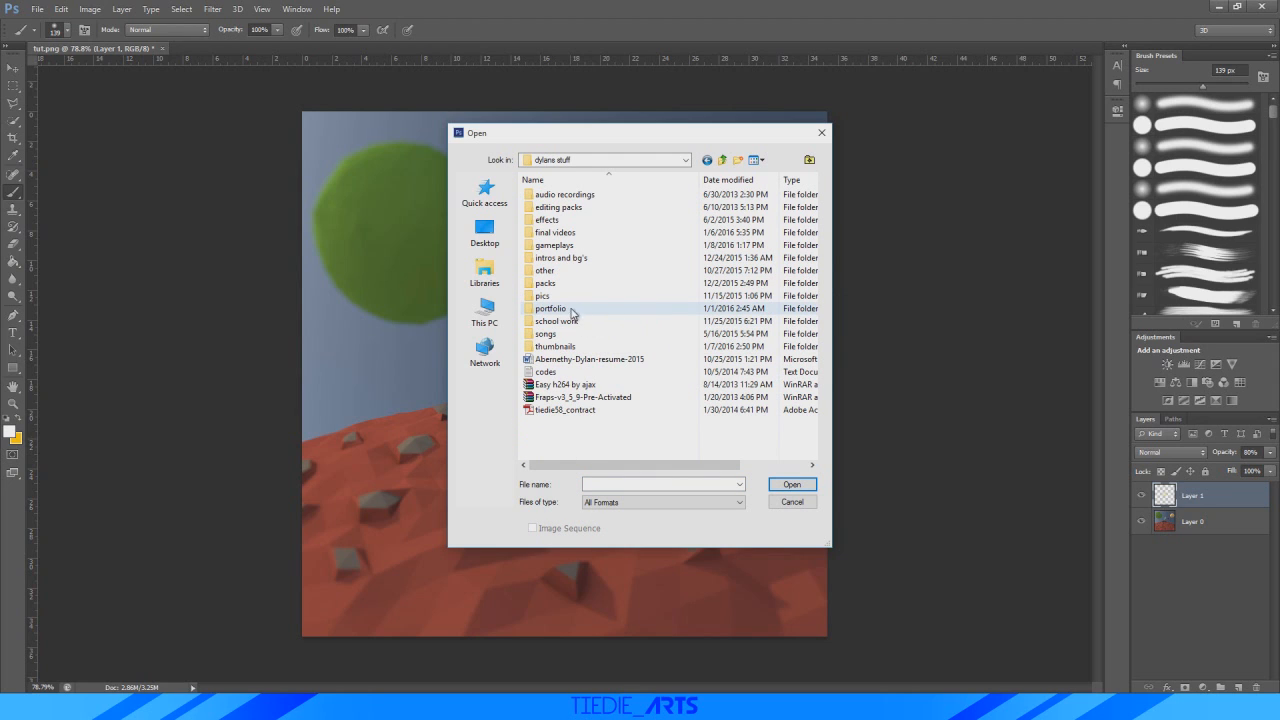
double_click(572, 284)
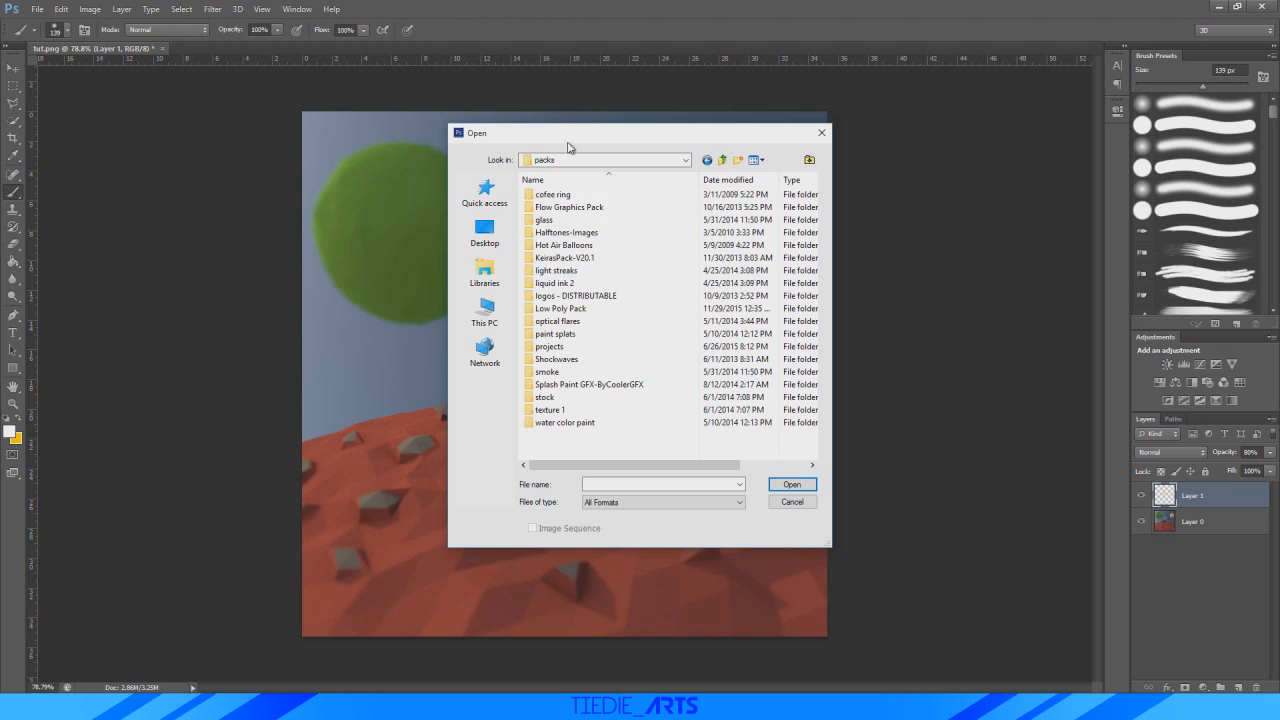
double_click(568, 321)
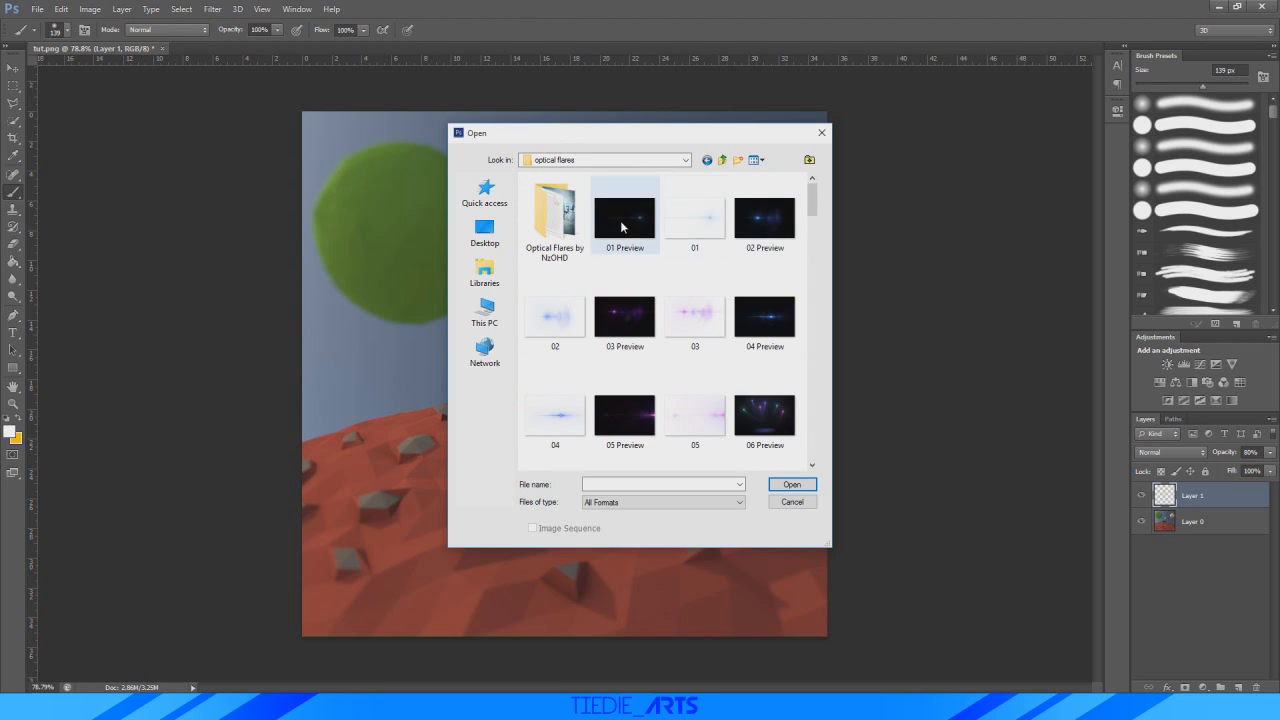
double_click(574, 214)
double_click(712, 198)
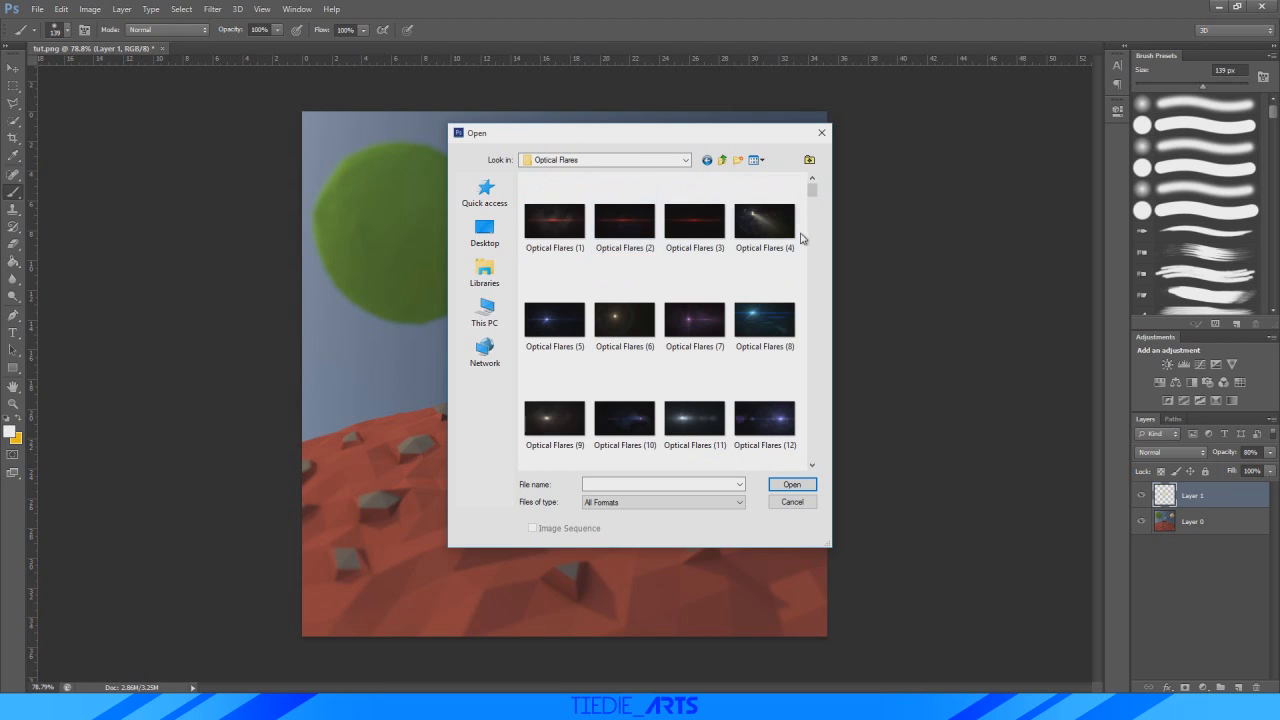
drag(817, 188, 826, 270)
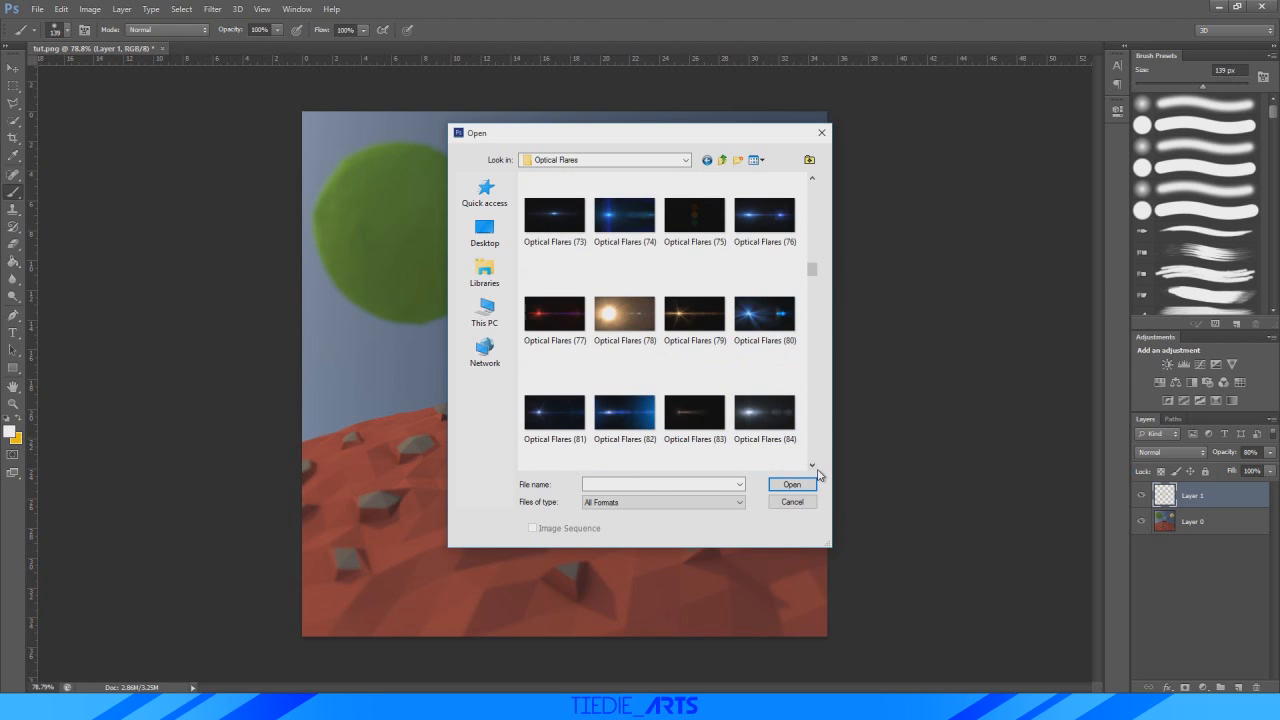
double_click(705, 322)
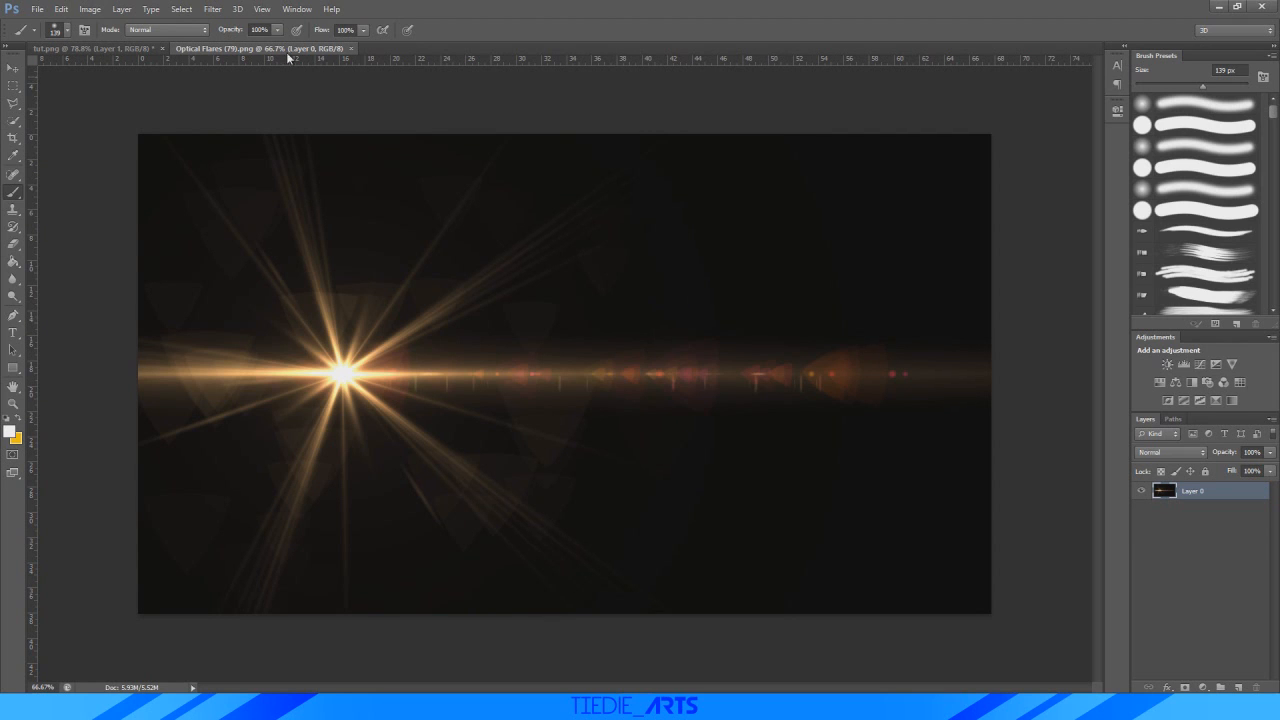
click(352, 48)
- Open Optical Flares (186).jpg from the Optical Flares folder, and close it again
click(37, 9)
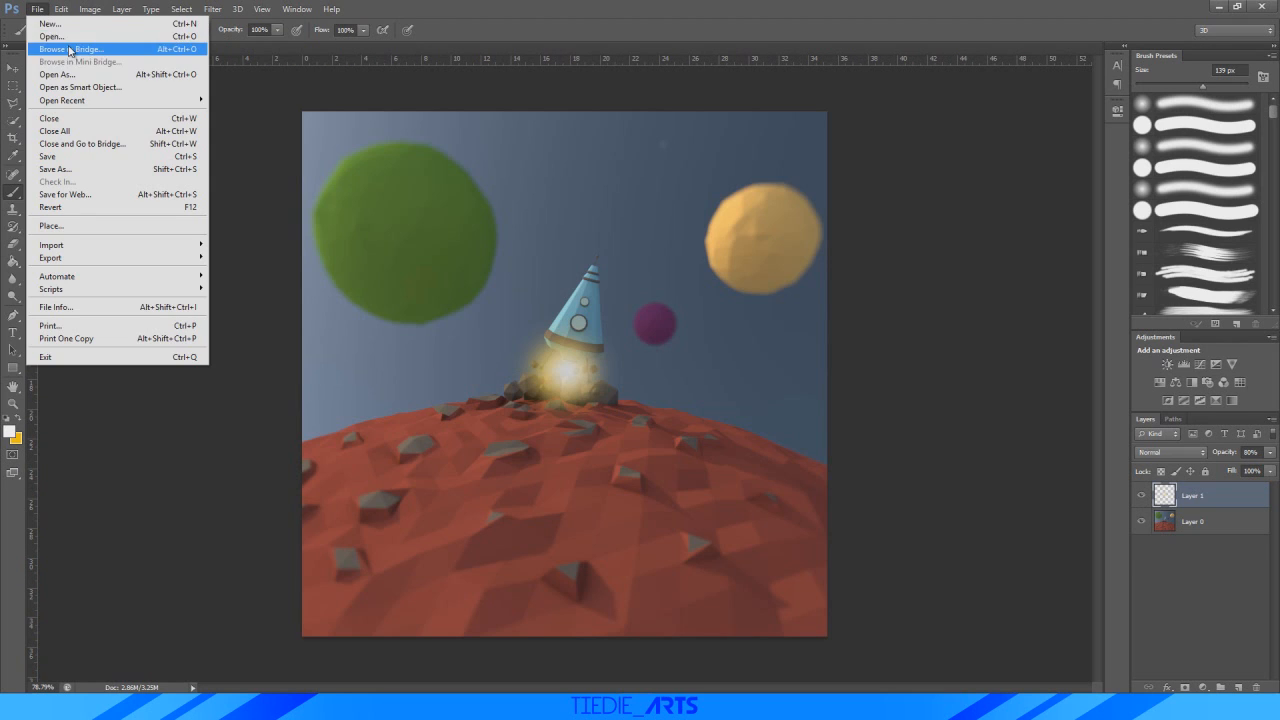
click(66, 38)
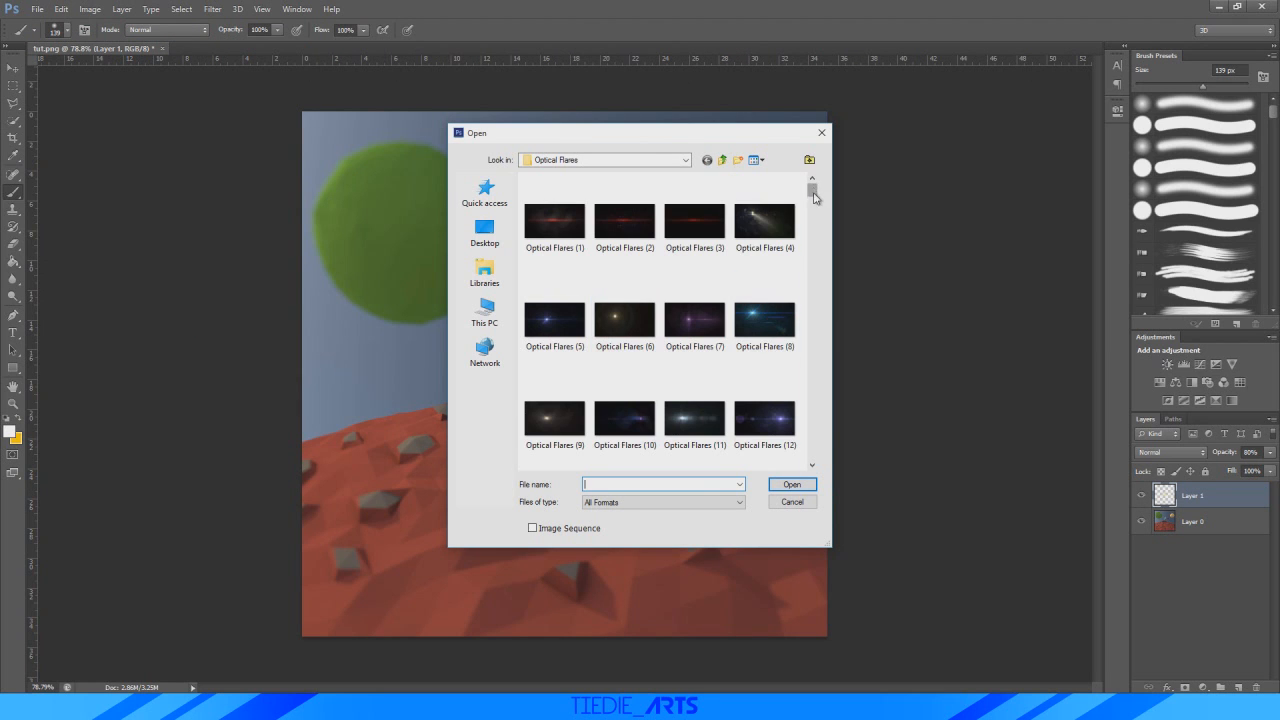
drag(813, 189, 813, 355)
scroll(693, 360, down, 5)
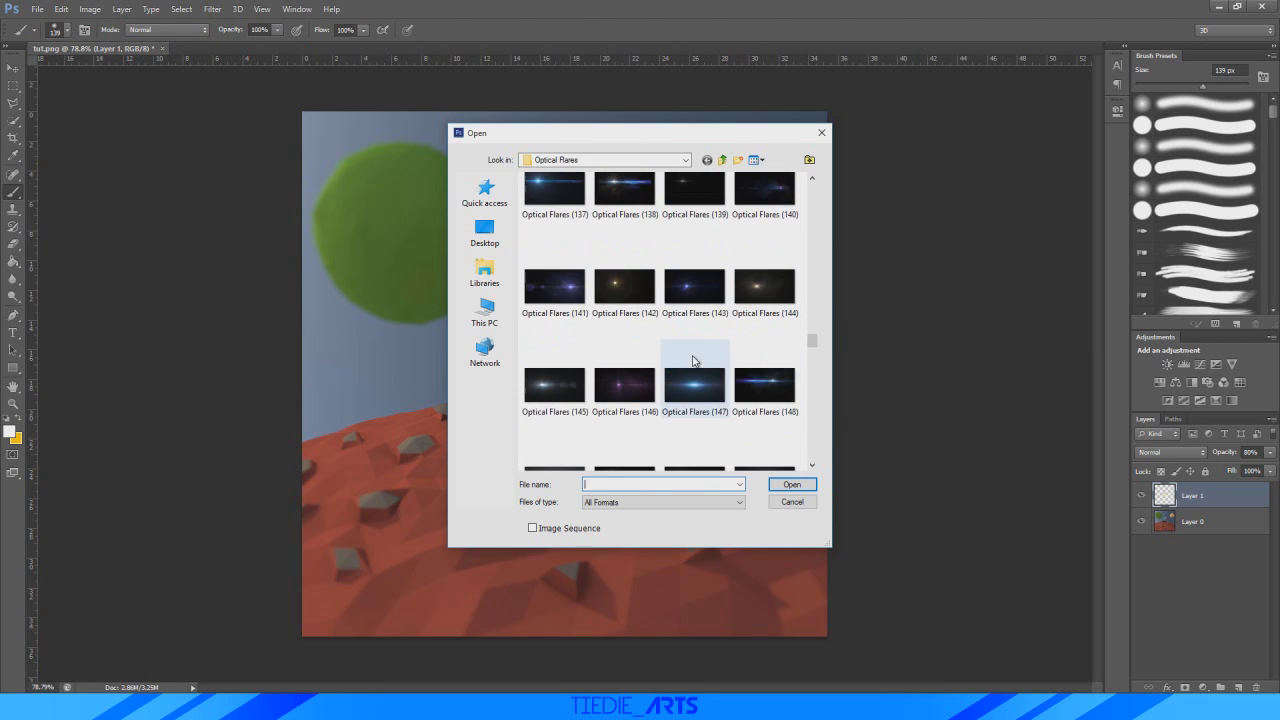
scroll(693, 360, down, 1)
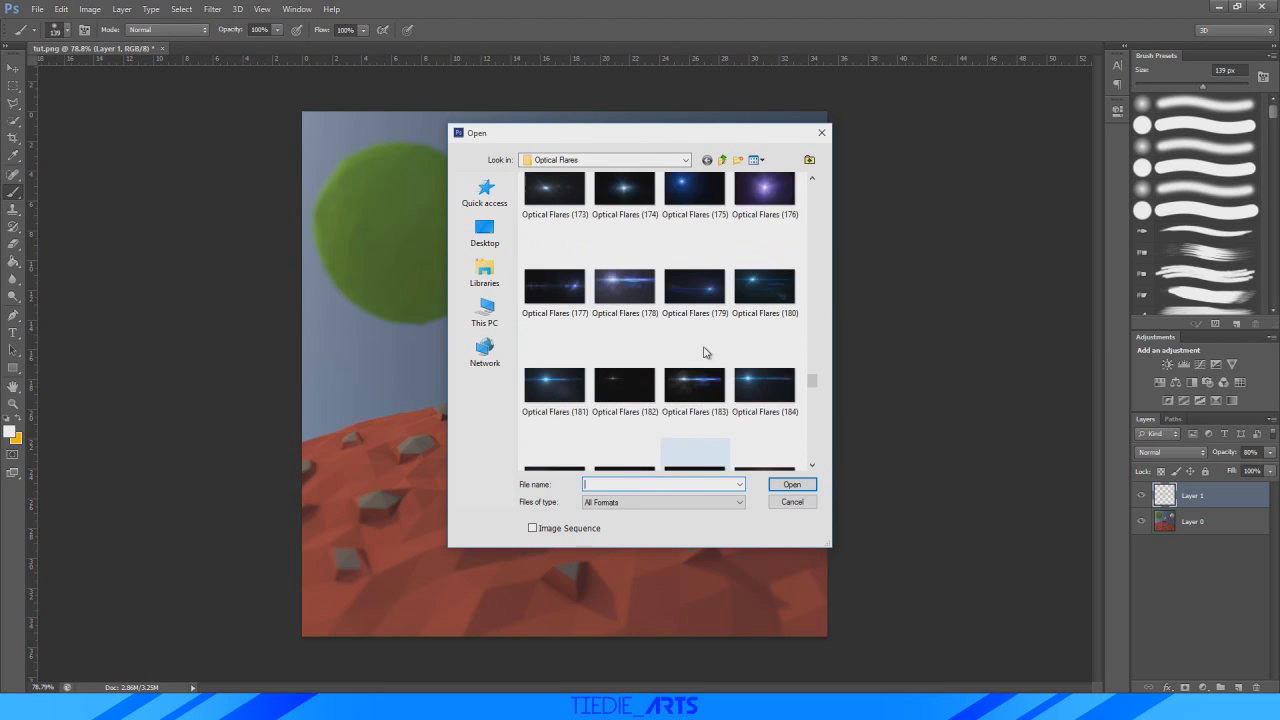
scroll(746, 360, down, 2)
scroll(748, 358, down, 2)
scroll(748, 360, up, 2)
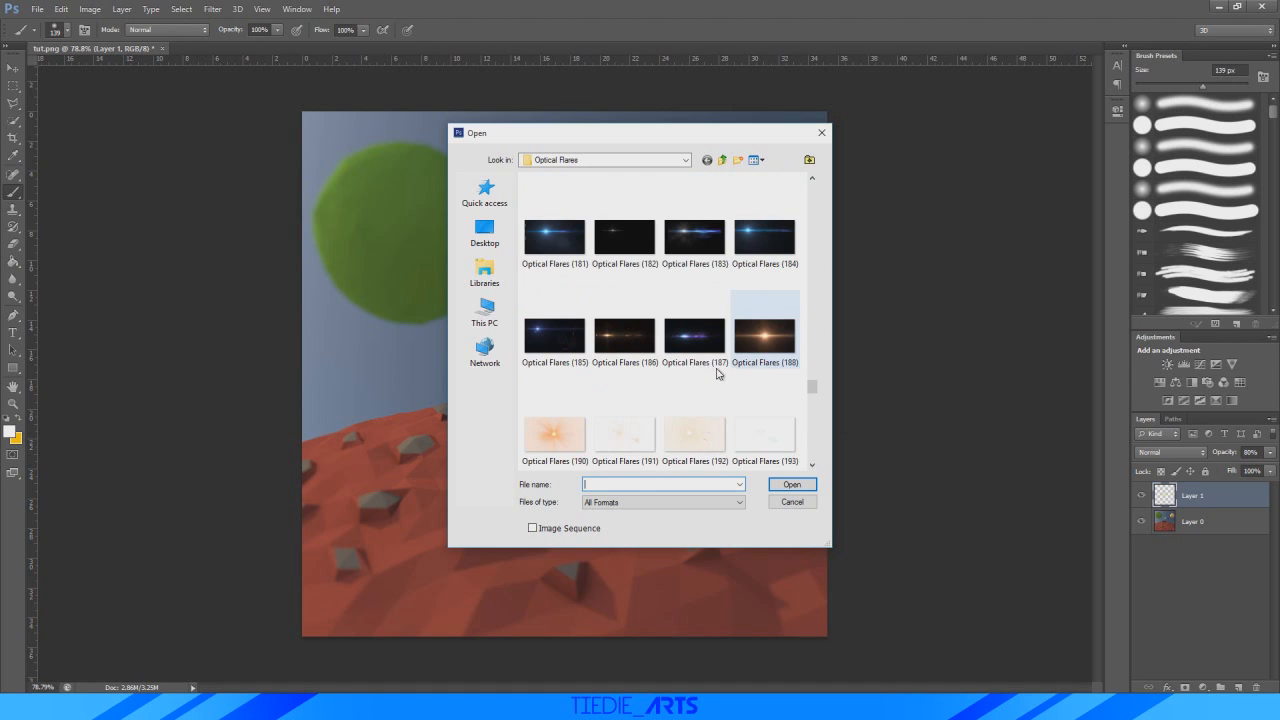
click(635, 346)
double_click(635, 346)
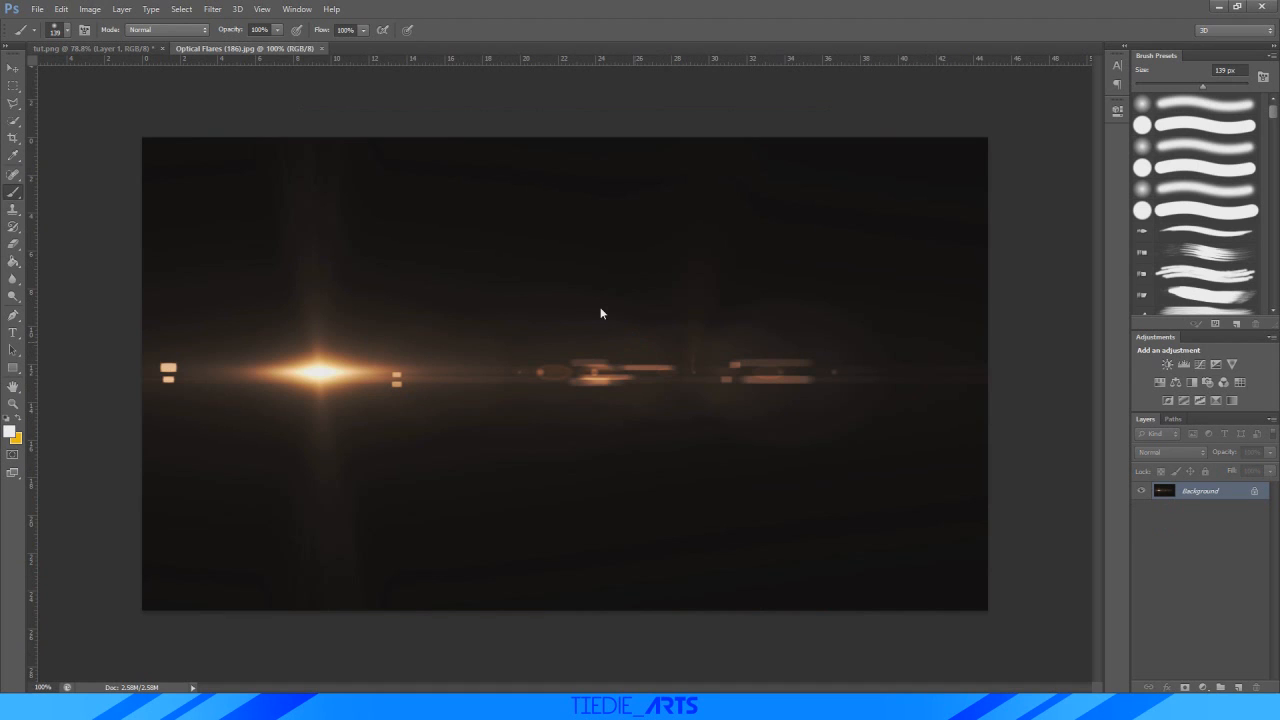
click(322, 48)
- Open the golden star flare Optical Flares (119).png from the Optical Flares folder
click(37, 9)
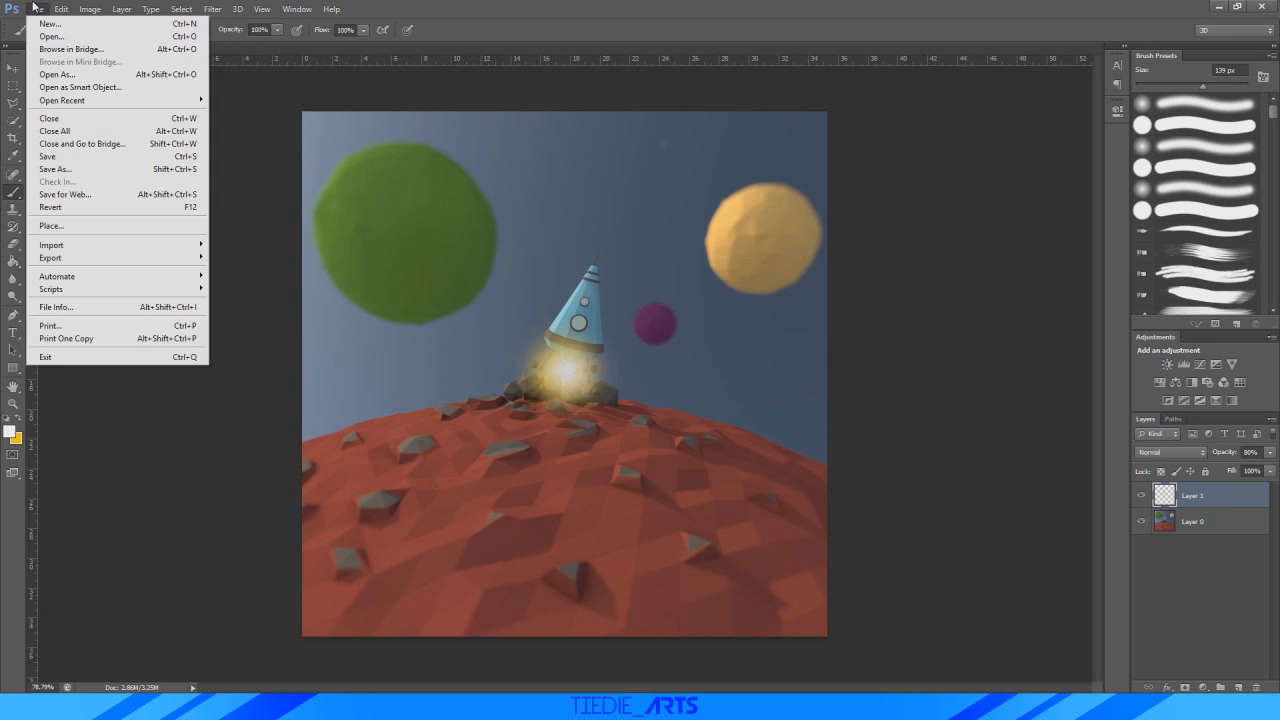
click(57, 39)
scroll(740, 356, down, 10)
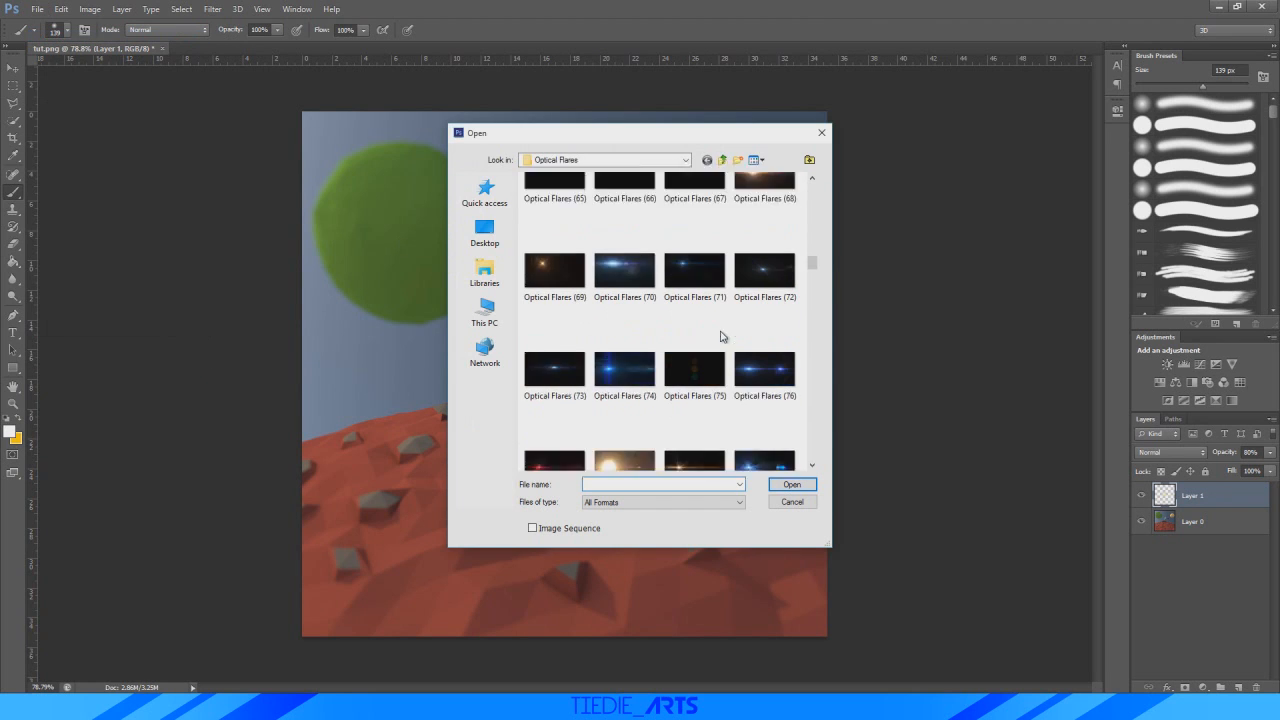
scroll(730, 348, down, 2)
scroll(731, 348, up, 1)
scroll(740, 351, down, 1)
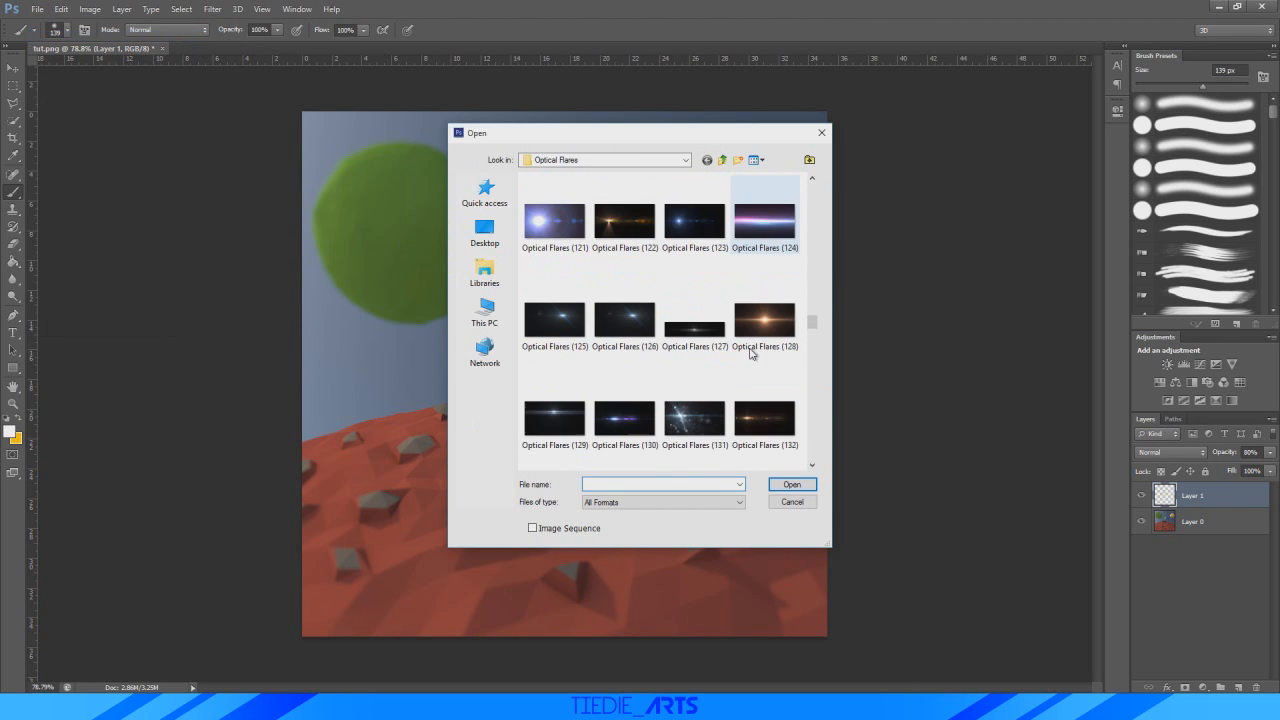
scroll(770, 392, up, 2)
double_click(680, 262)
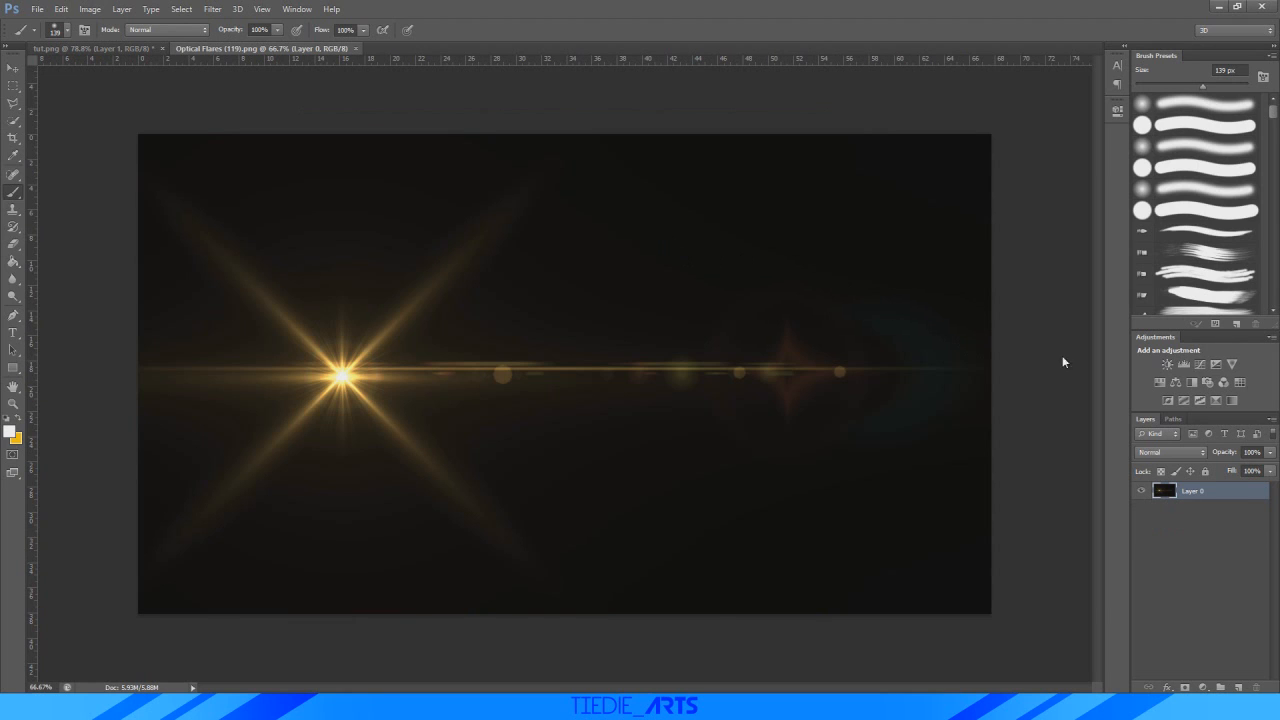
- Move the flare image into tut.png as a new layer and set its blend mode to Screen
click(13, 67)
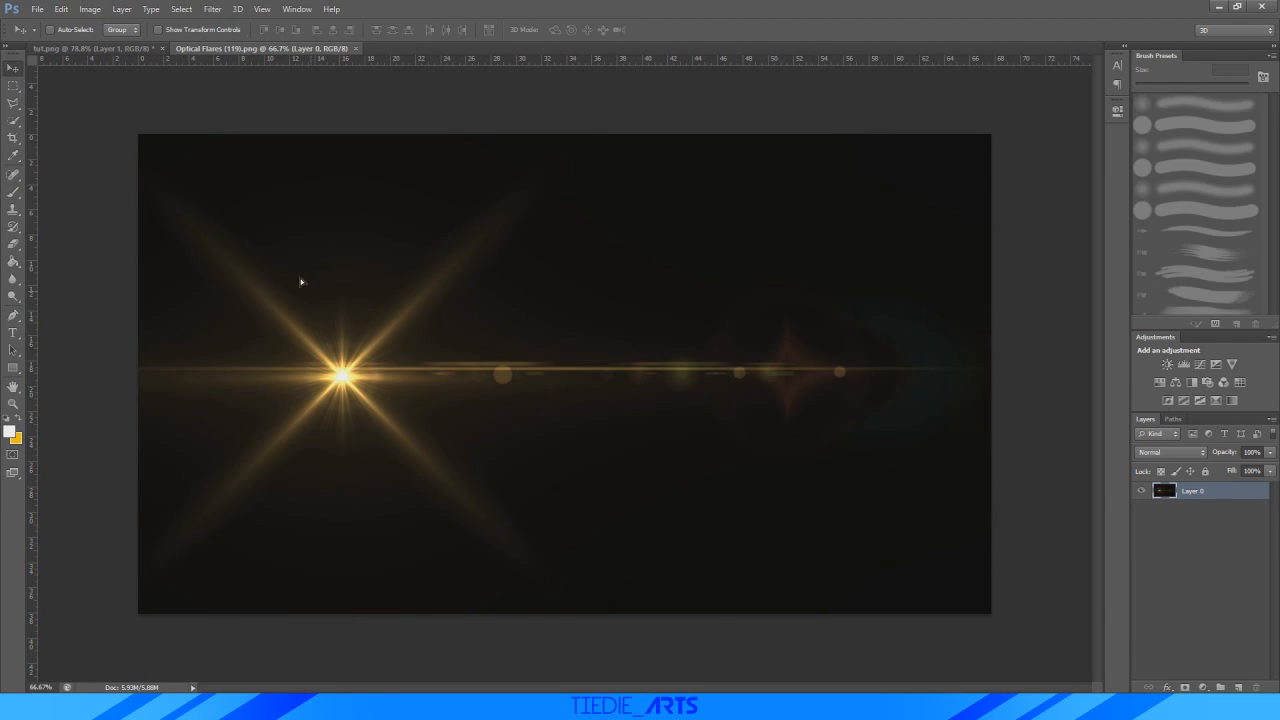
drag(300, 281, 516, 356)
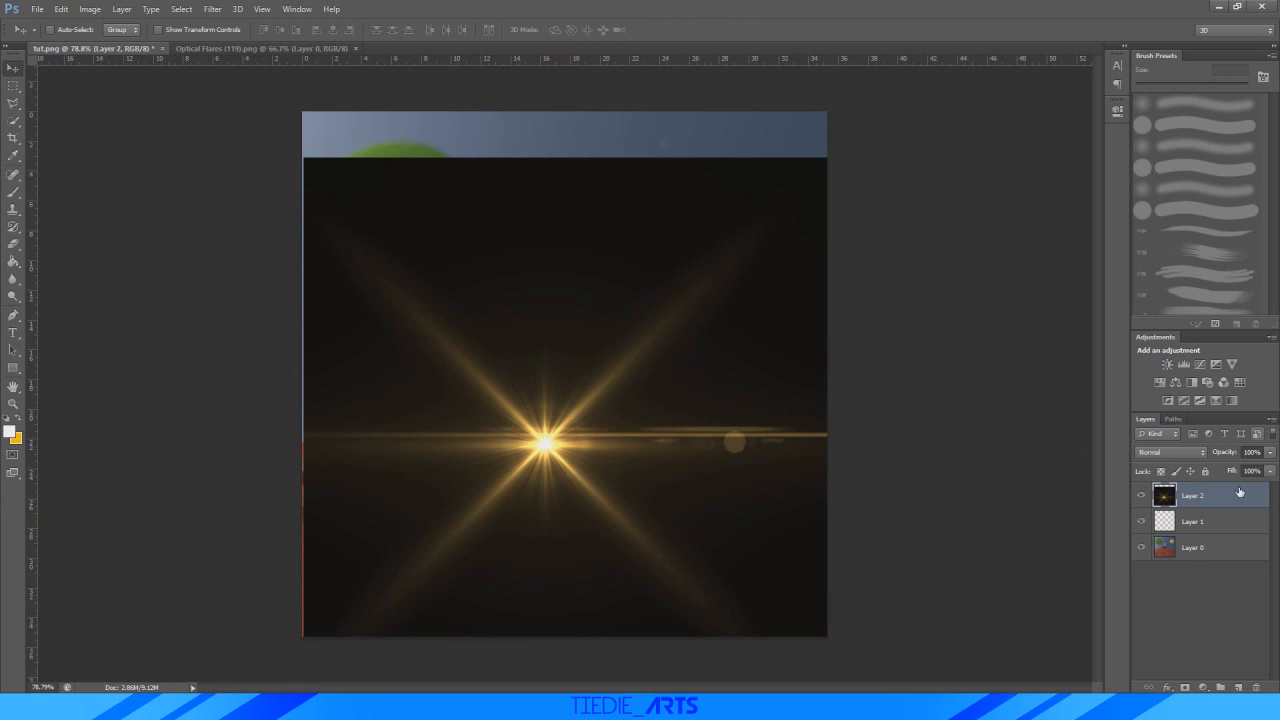
click(1184, 447)
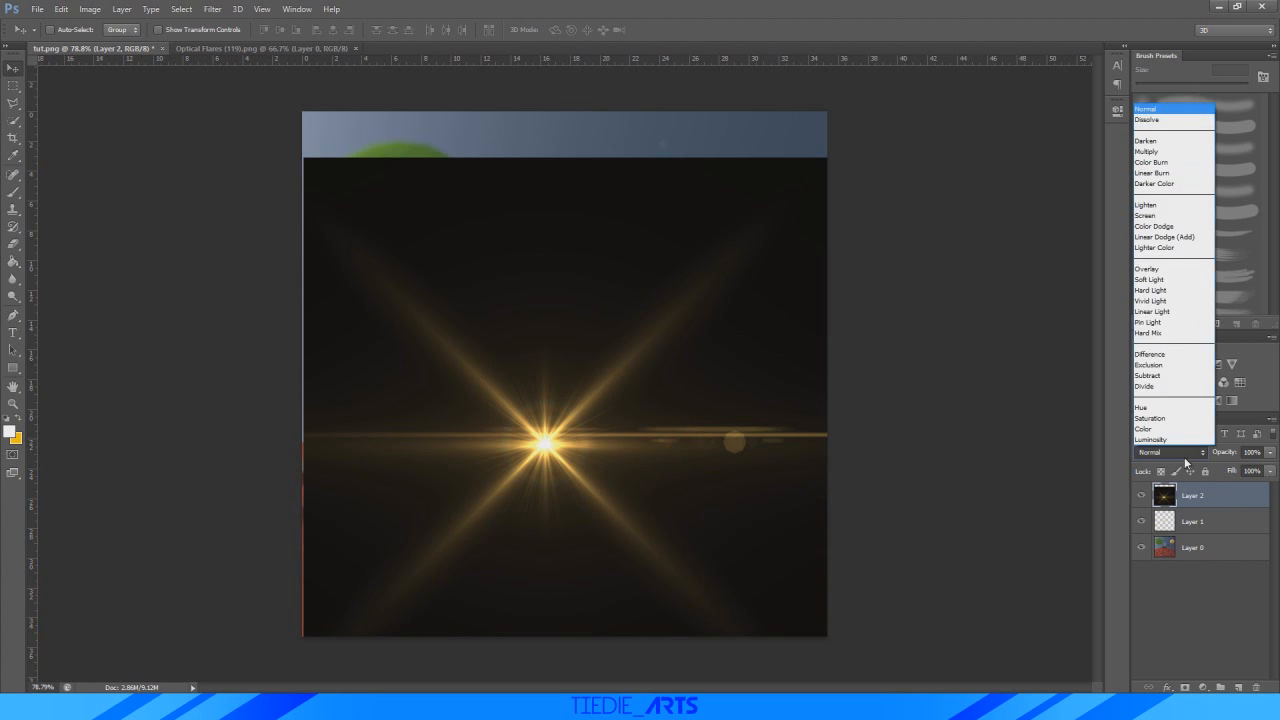
click(1162, 211)
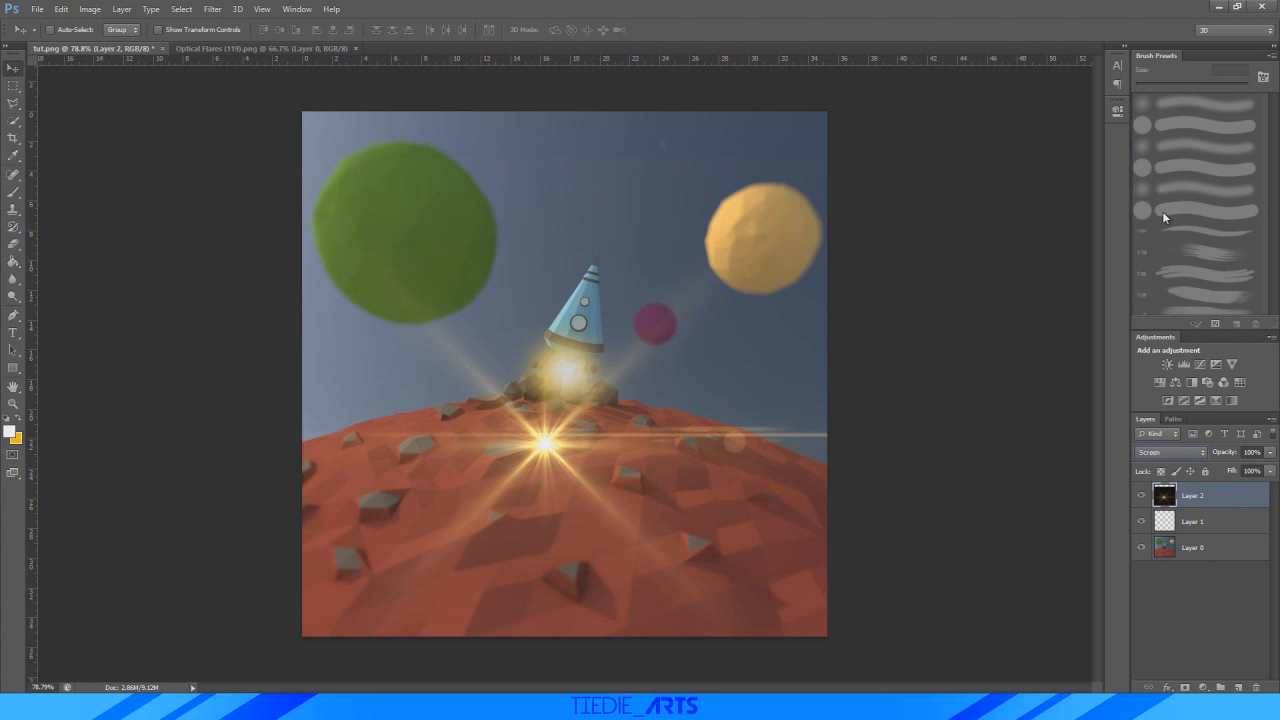
- Scale the flare layer proportionally to about 51% and centre its bright core on the glow beneath the rocket
key(ctrl+t)
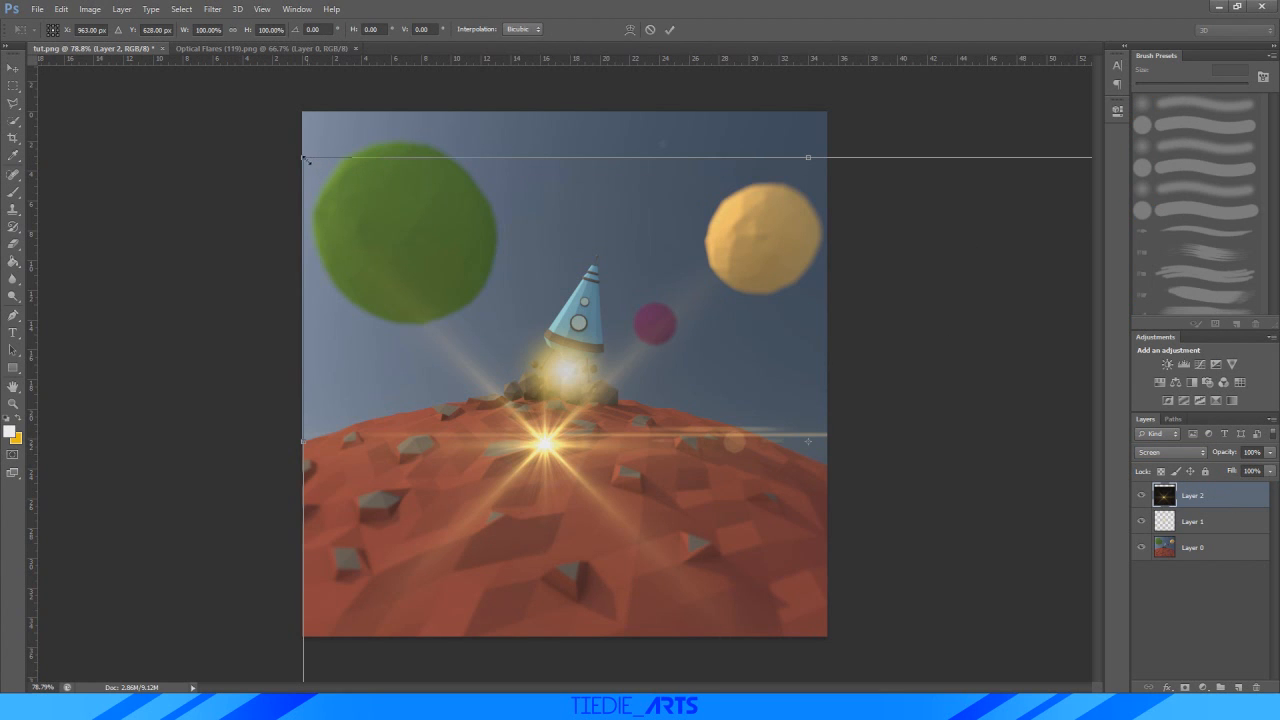
drag(306, 160, 774, 423)
drag(943, 557, 671, 400)
alt+scroll(671, 405, up, 5)
mouse_move(702, 310)
mouse_down()
mouse_move(706, 331)
mouse_move(699, 310)
mouse_up()
alt+scroll(699, 310, down, 5)
shift+drag(956, 229, 911, 251)
drag(691, 380, 706, 364)
shift+drag(926, 241, 945, 229)
drag(720, 323, 665, 351)
alt+scroll(715, 320, up, 6)
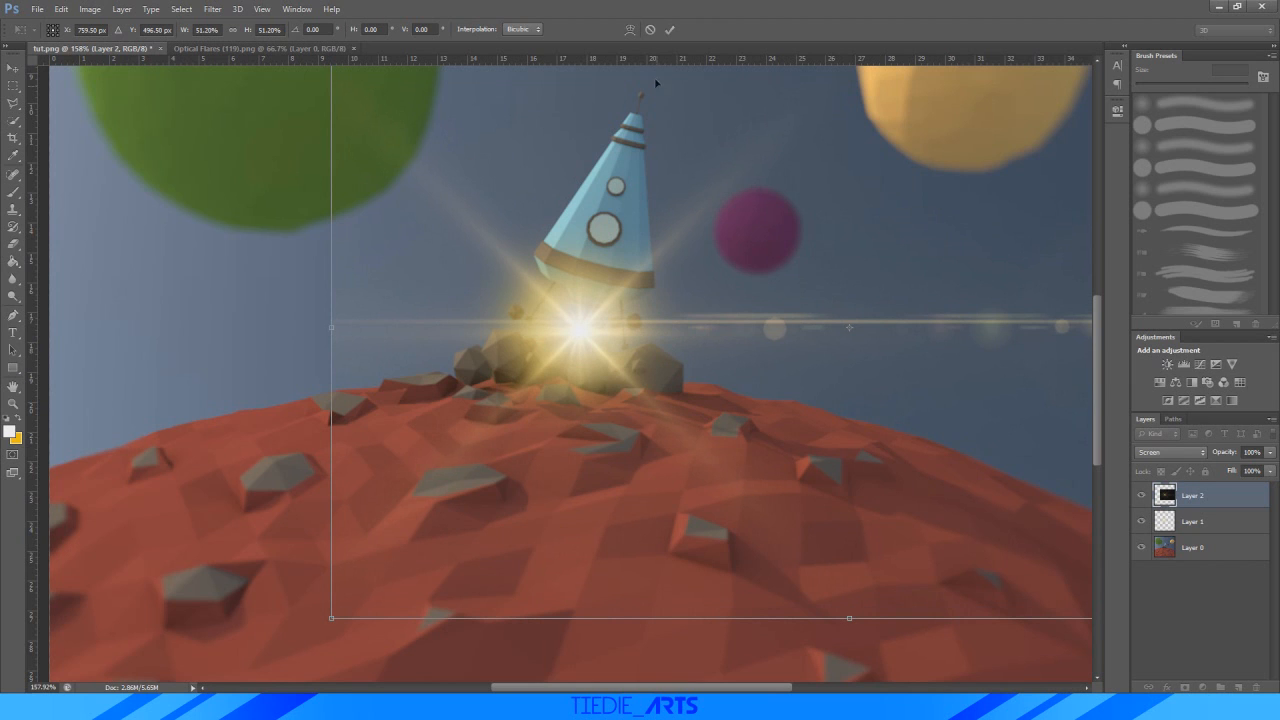
click(669, 29)
- Erase the flare layer's hard edge beside the green planet with a soft eraser of 106 px
alt+scroll(699, 171, down, 6)
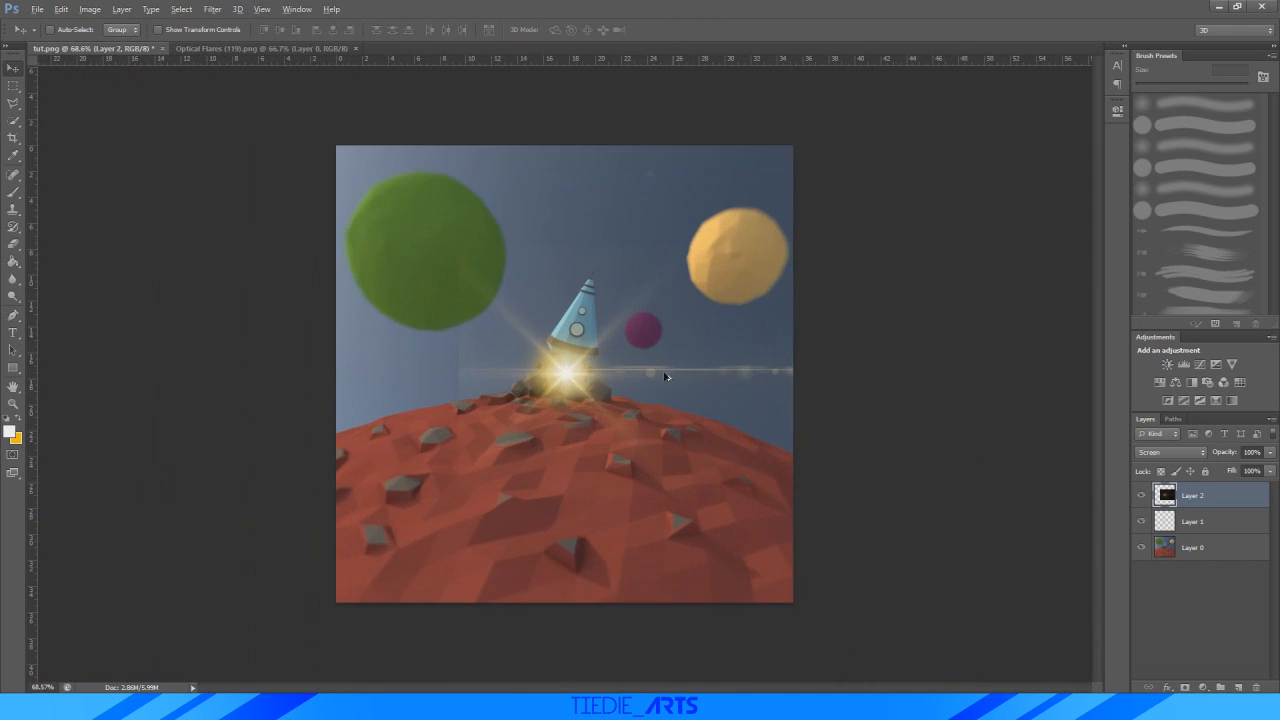
alt+scroll(564, 376, up, 2)
click(13, 243)
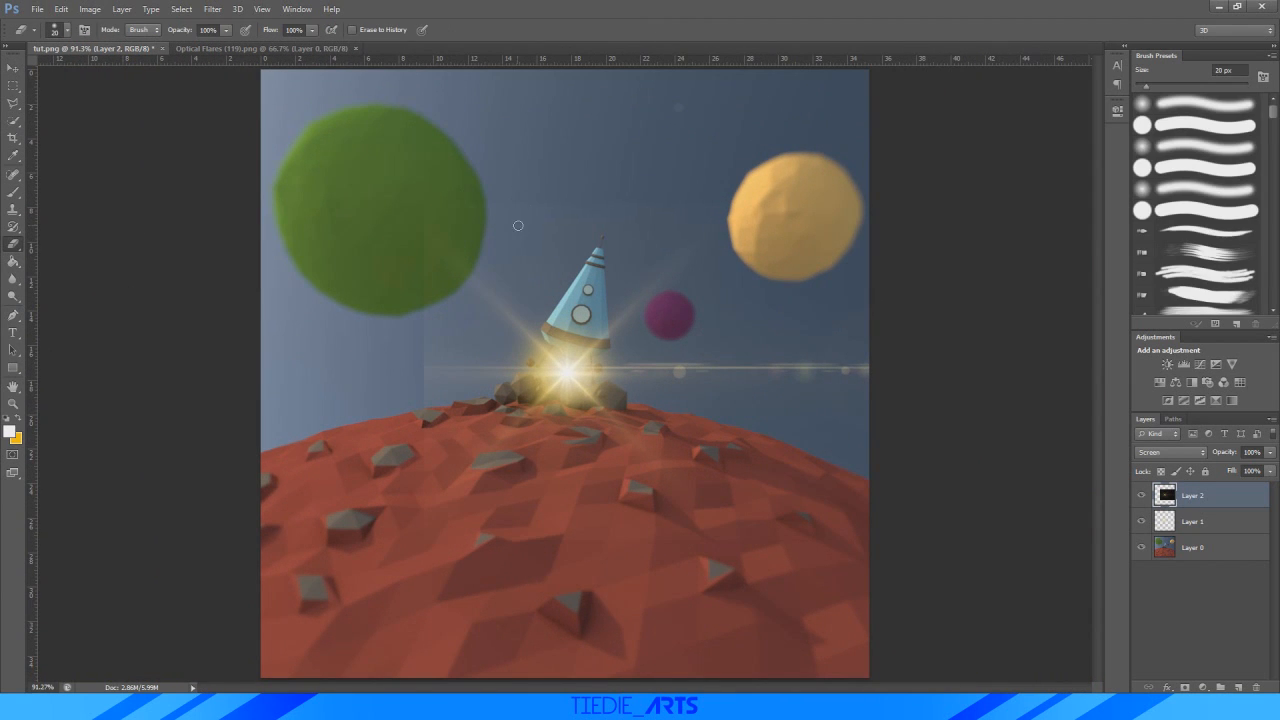
right_click(570, 227)
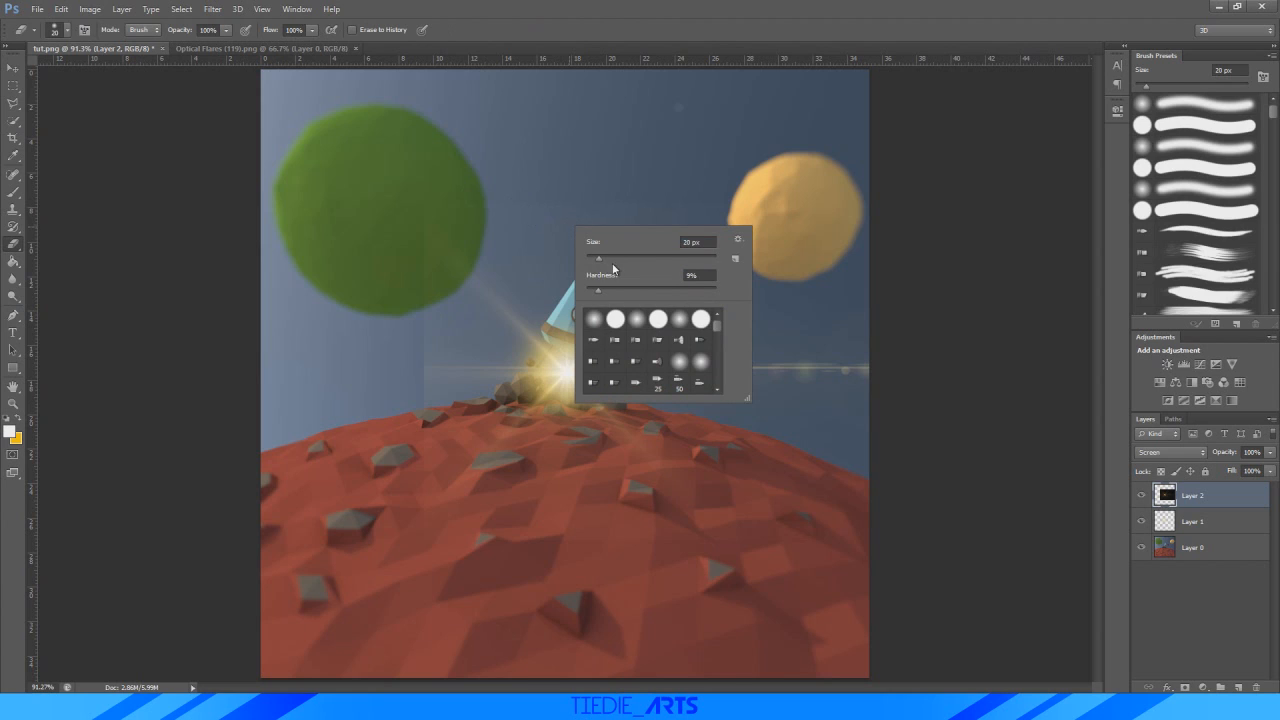
drag(613, 262, 634, 258)
click(411, 242)
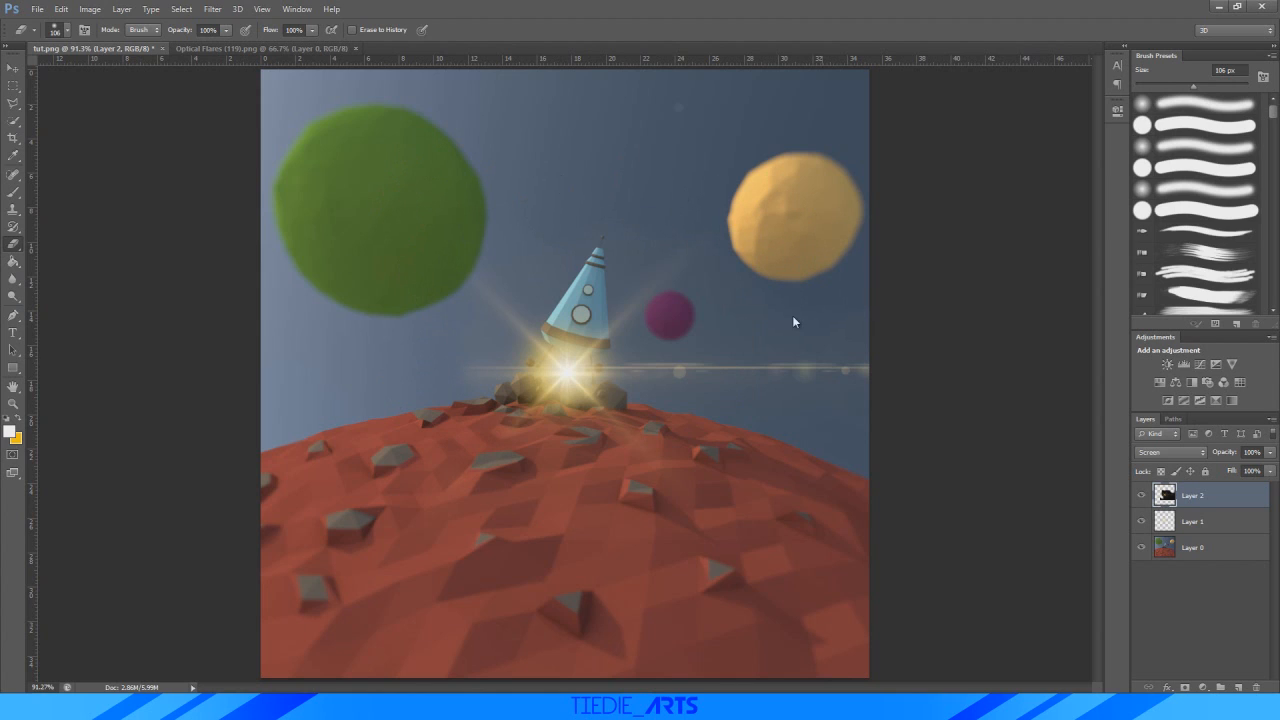
- Lower the flare layer's opacity to 72% and erase the ray pointing towards the green planet
click(1269, 454)
click(1250, 467)
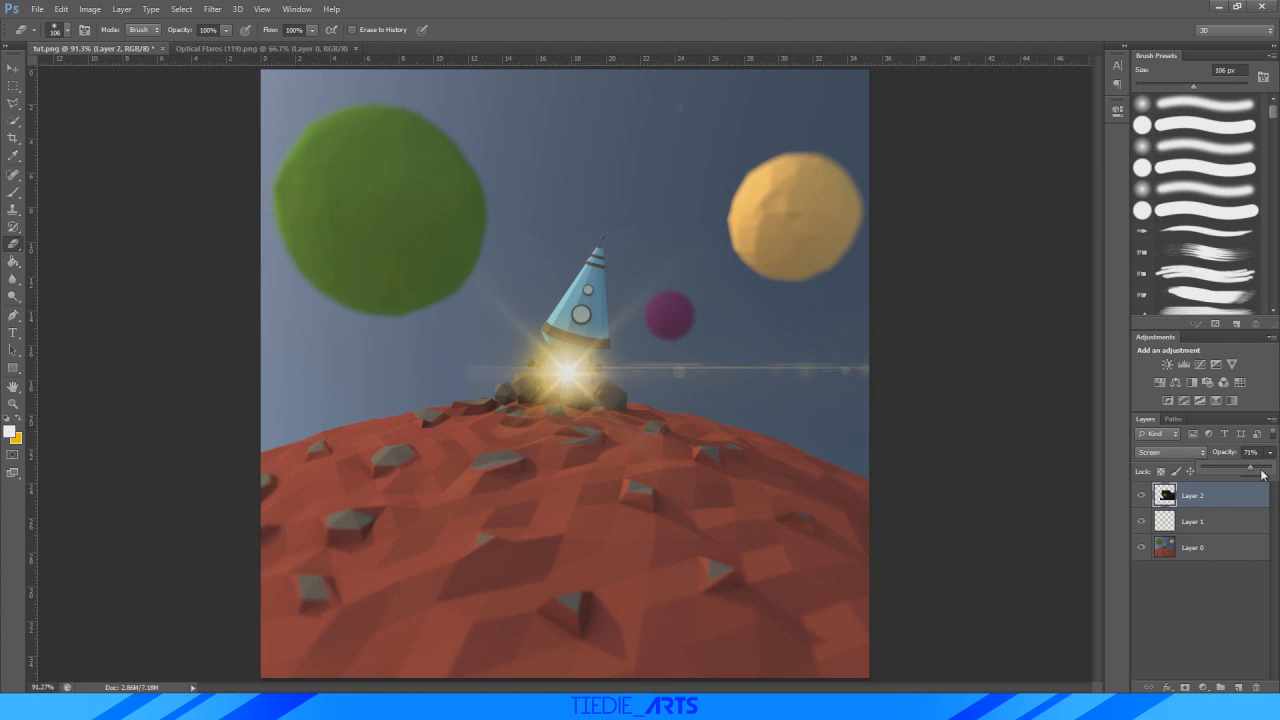
click(385, 349)
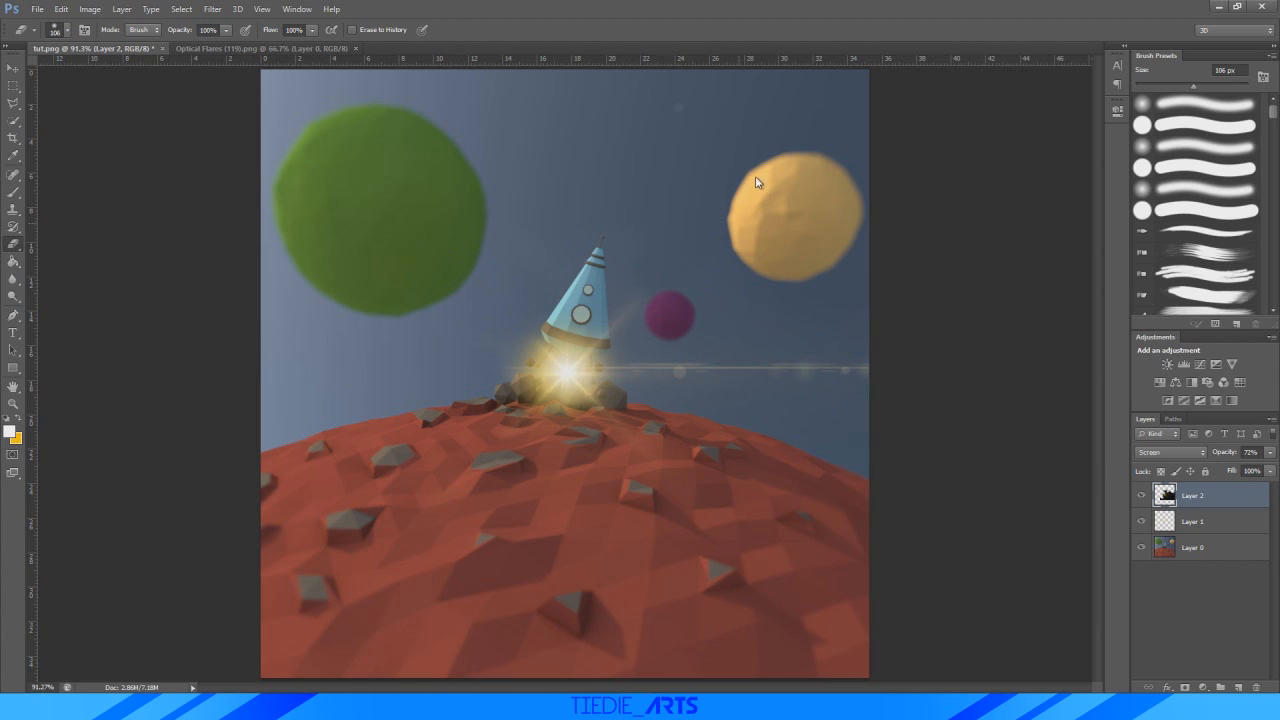
- Enlarge the eraser to 201 px and fade out the far end of the flare's horizontal streak
right_click(736, 553)
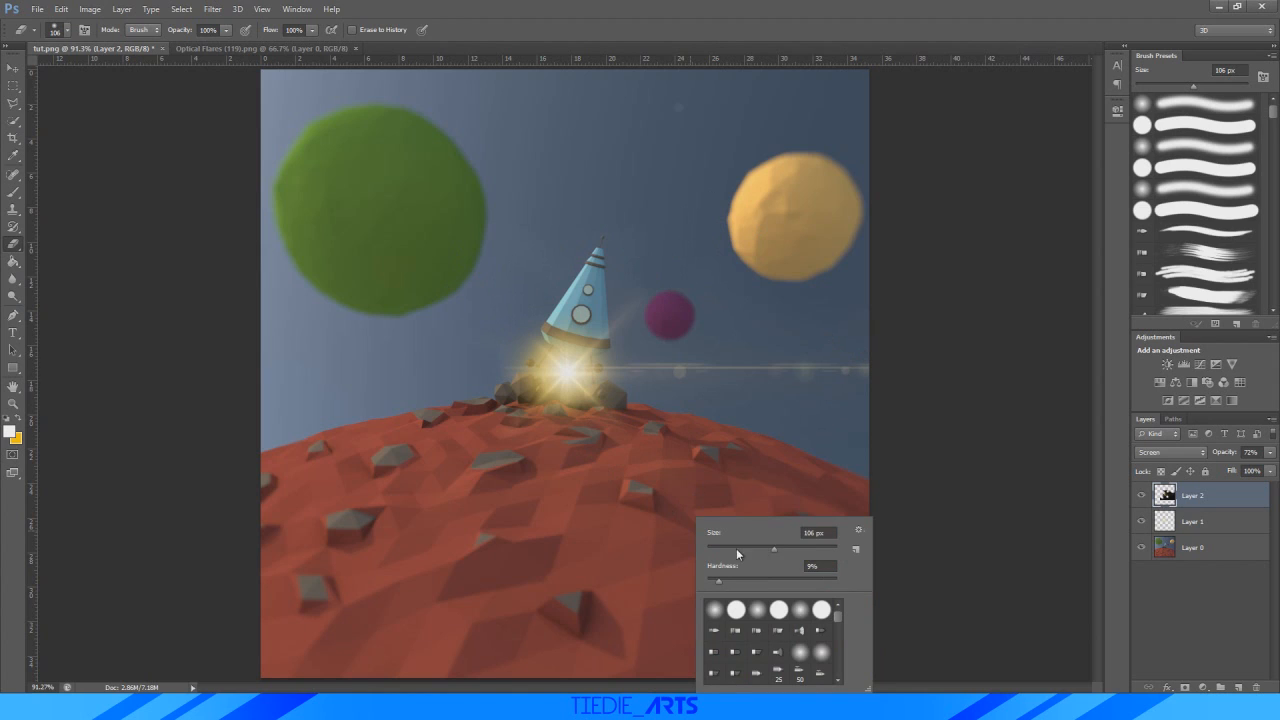
click(805, 549)
key(Return)
click(862, 362)
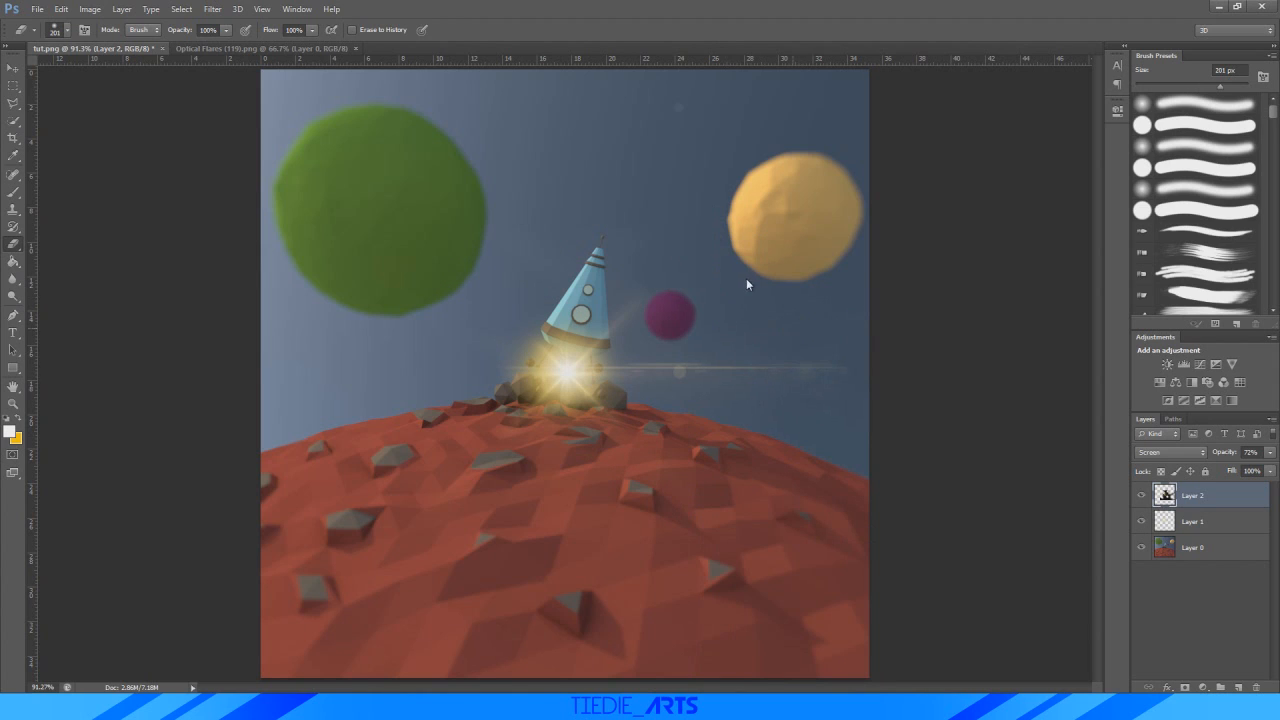
- Lower the flare layer's opacity to 64% and check the flare against the whole image
click(1270, 452)
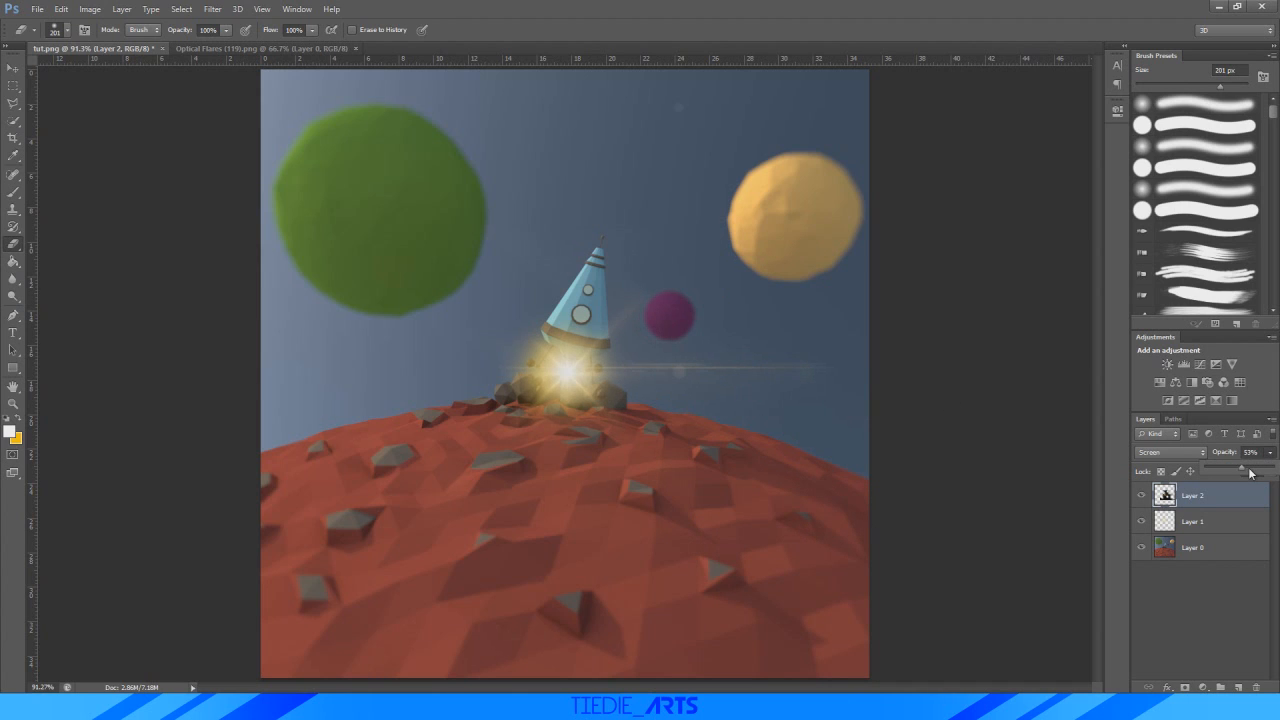
alt+scroll(582, 388, down, 3)
alt+scroll(694, 397, up, 4)
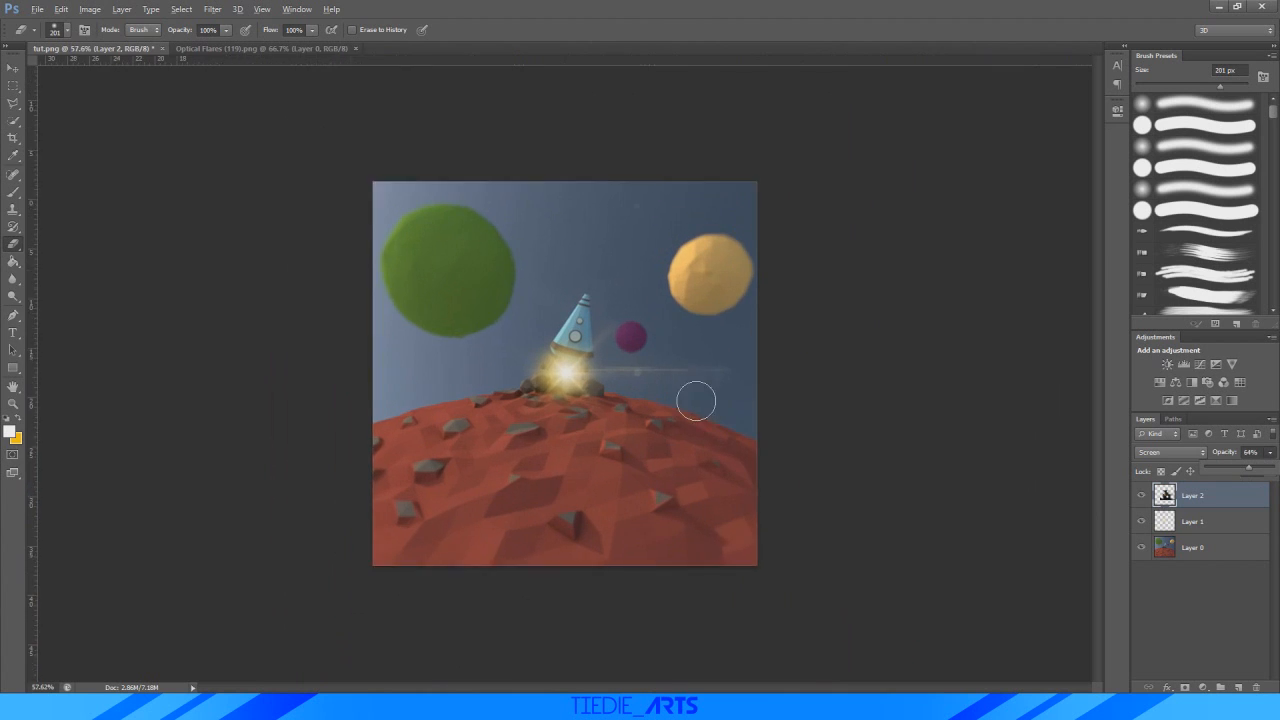
- Open the wall2 galaxy image from the texture 1 folder inside the packs folder
alt+scroll(583, 367, down, 3)
alt+scroll(565, 367, up, 3)
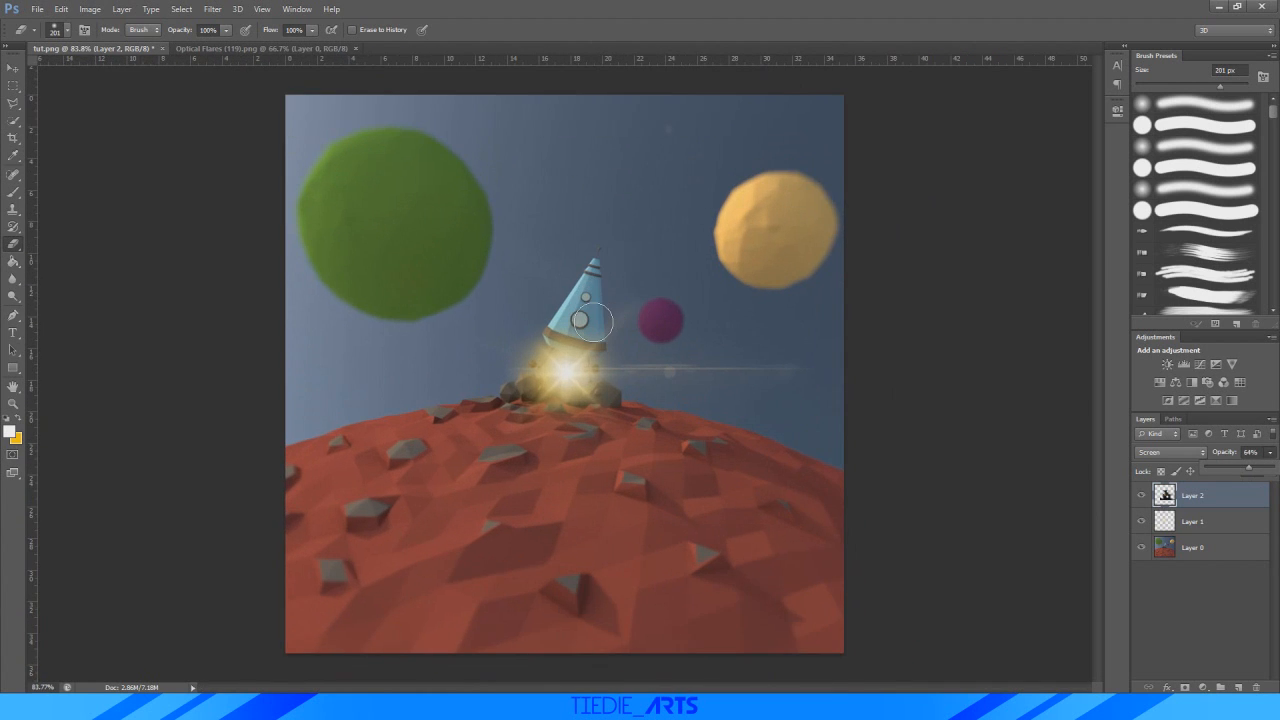
click(37, 10)
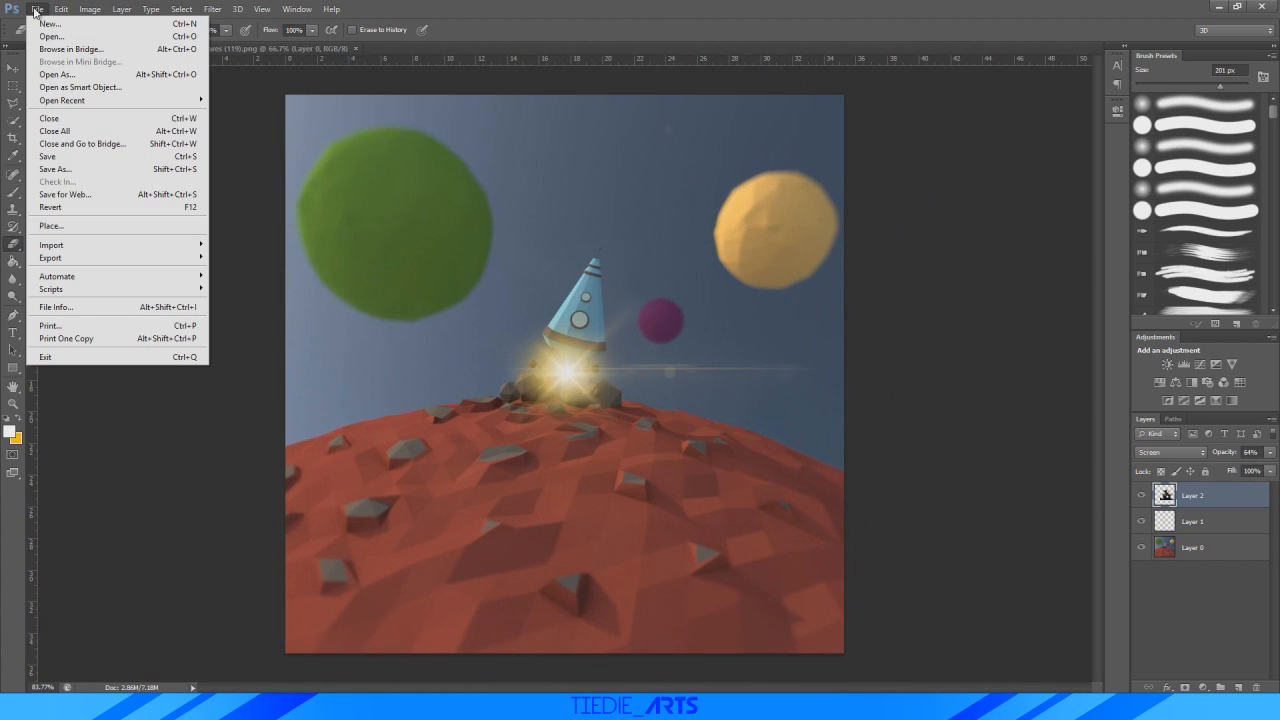
click(71, 40)
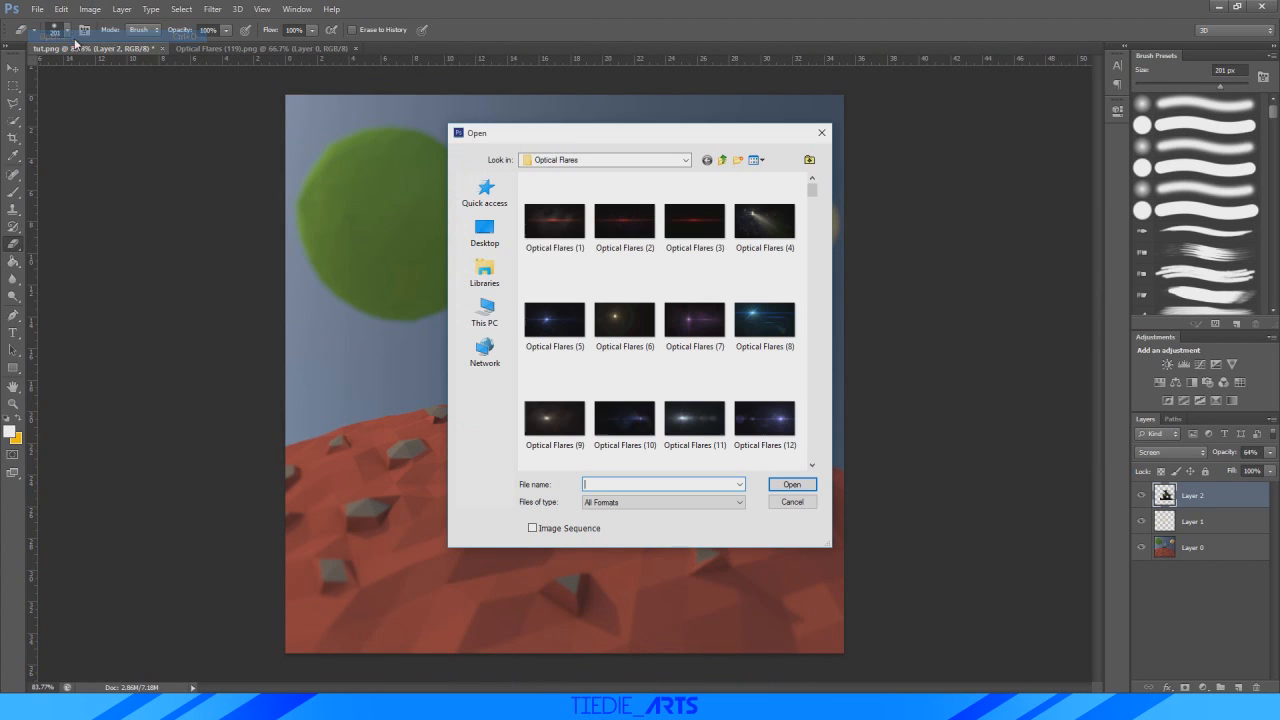
click(604, 160)
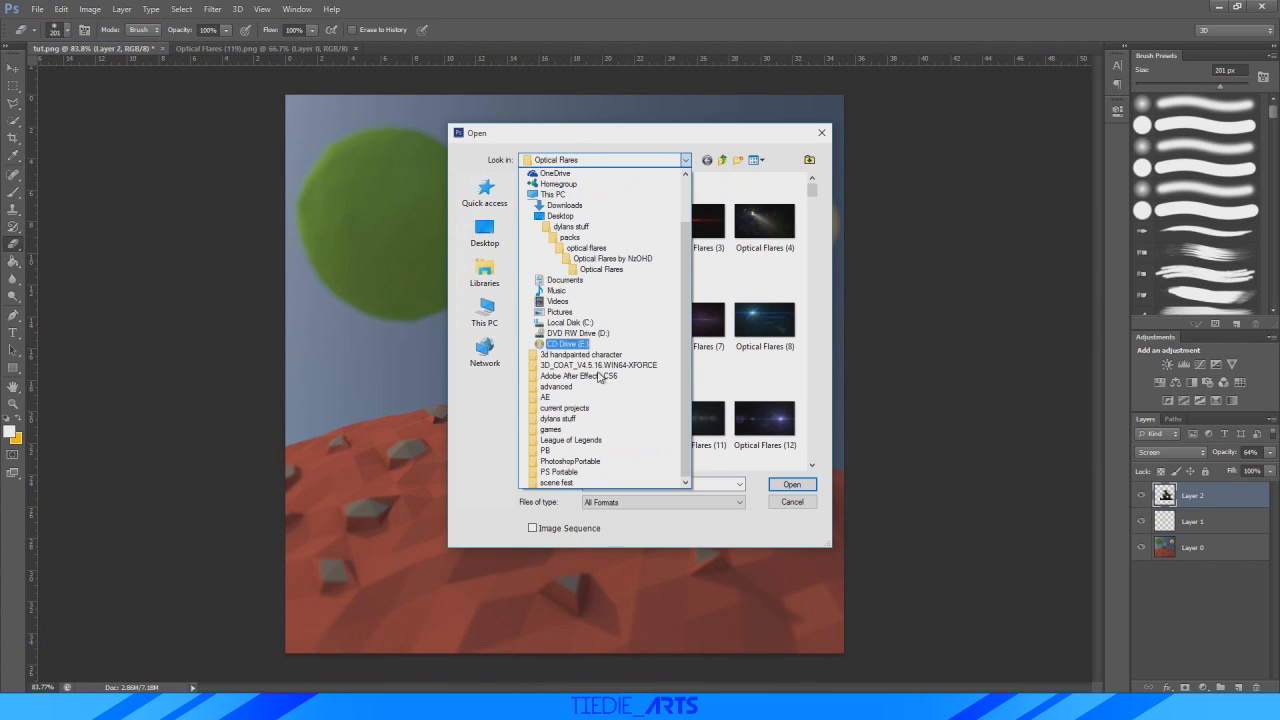
click(566, 224)
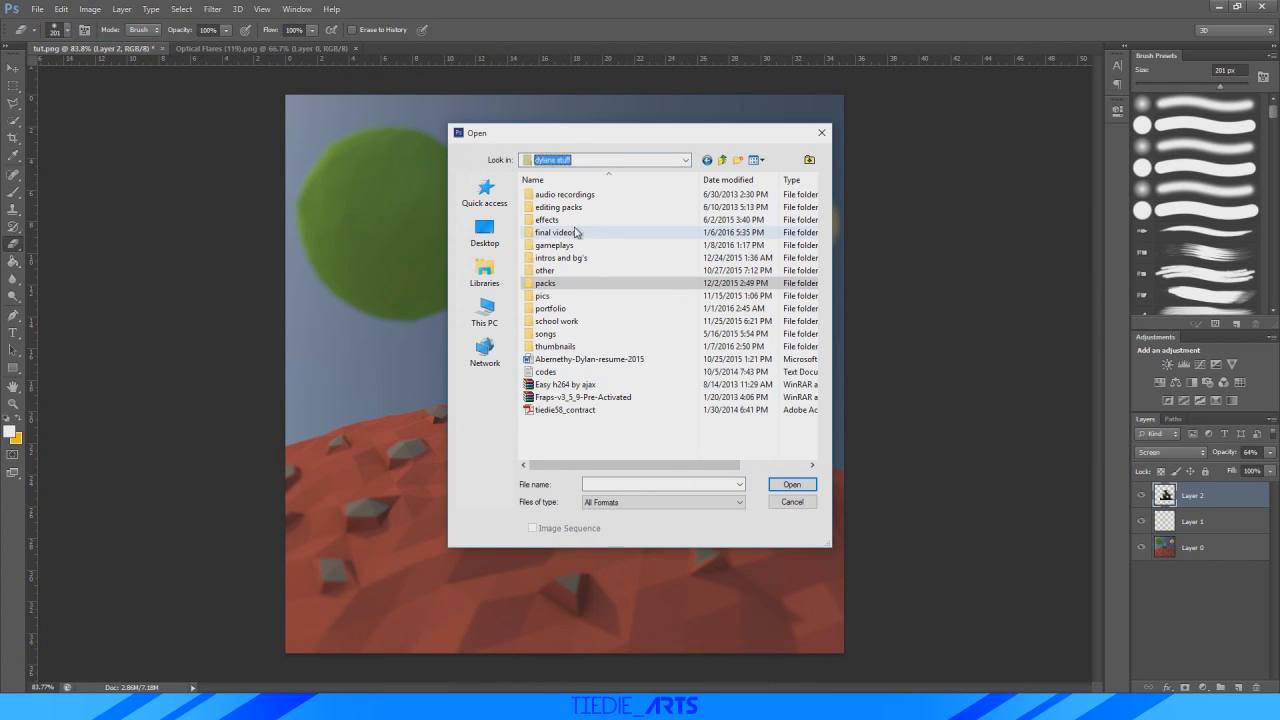
double_click(566, 289)
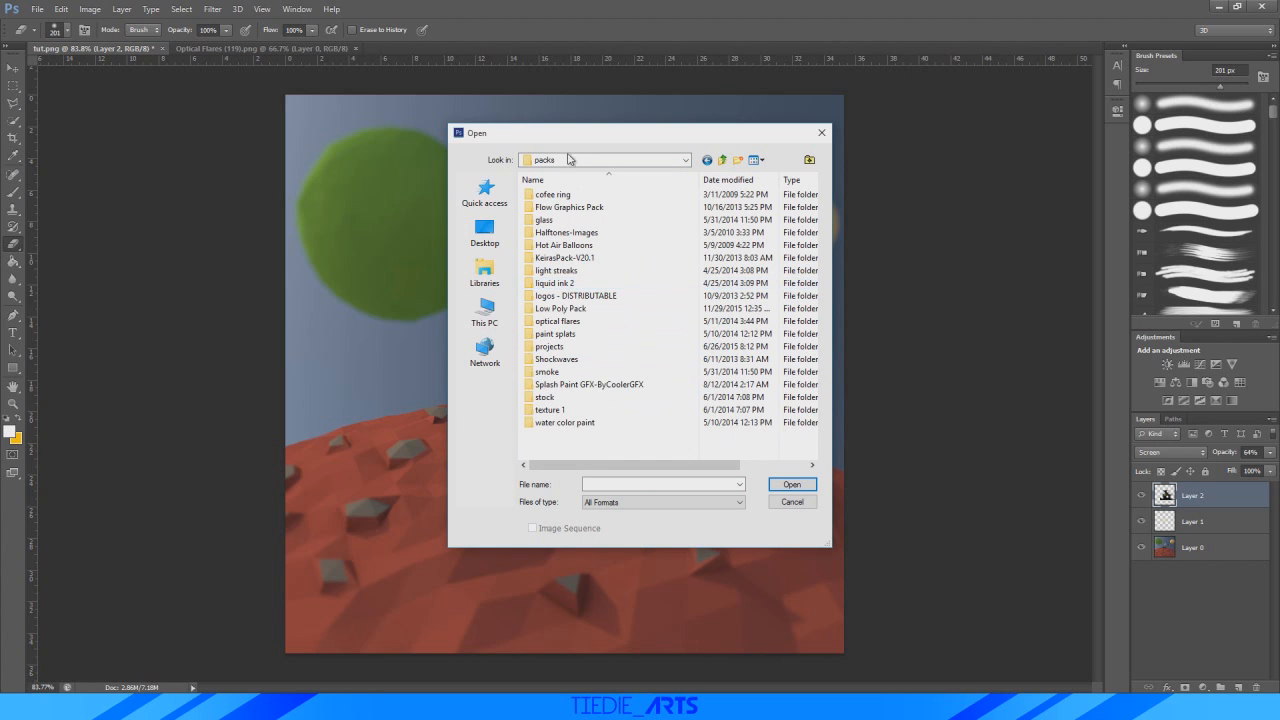
double_click(580, 416)
scroll(619, 284, down, 10)
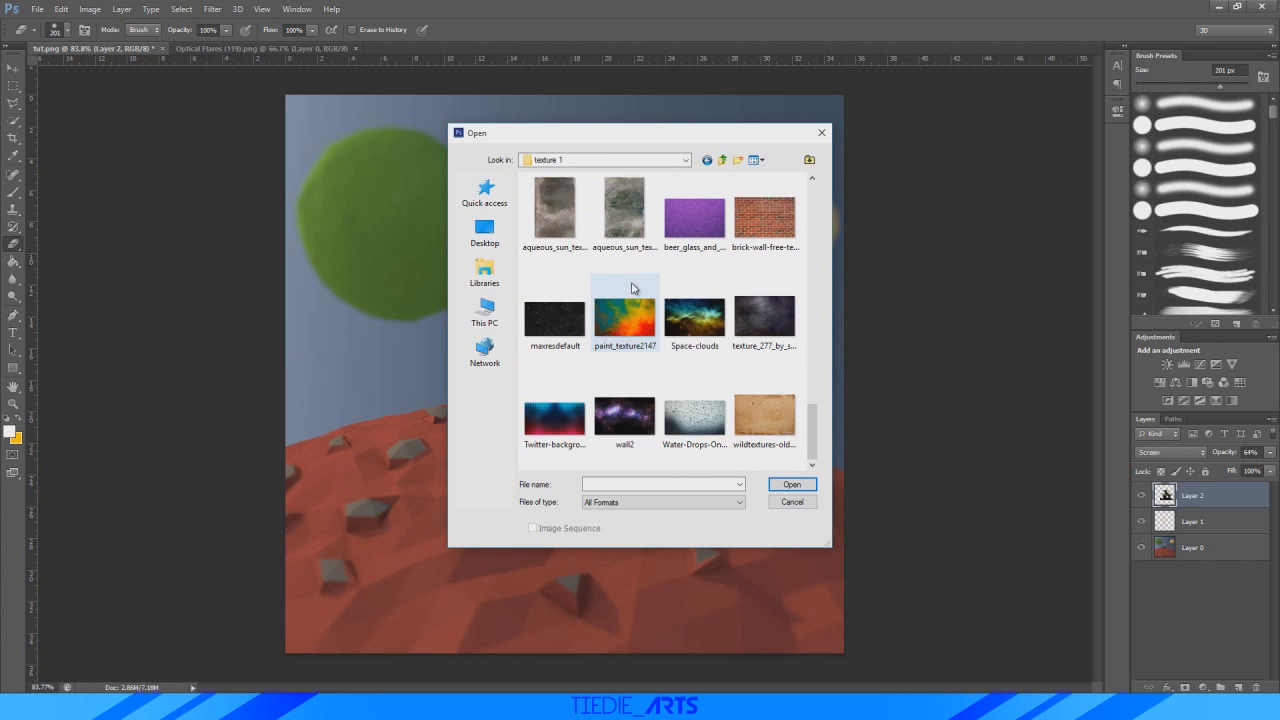
double_click(631, 418)
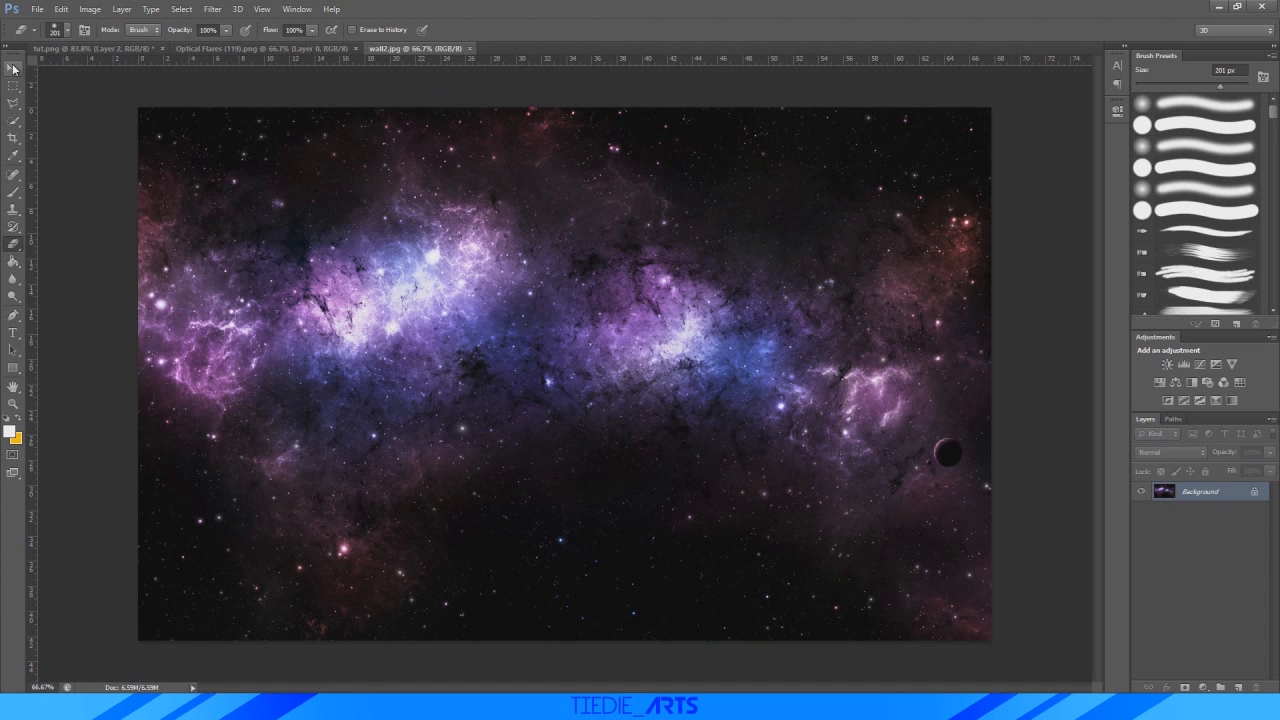
- Bring the galaxy image into the tut.png render as a new top layer and scale it to about 76%
click(13, 68)
drag(390, 258, 485, 279)
alt+scroll(520, 295, down, 5)
key(ctrl+t)
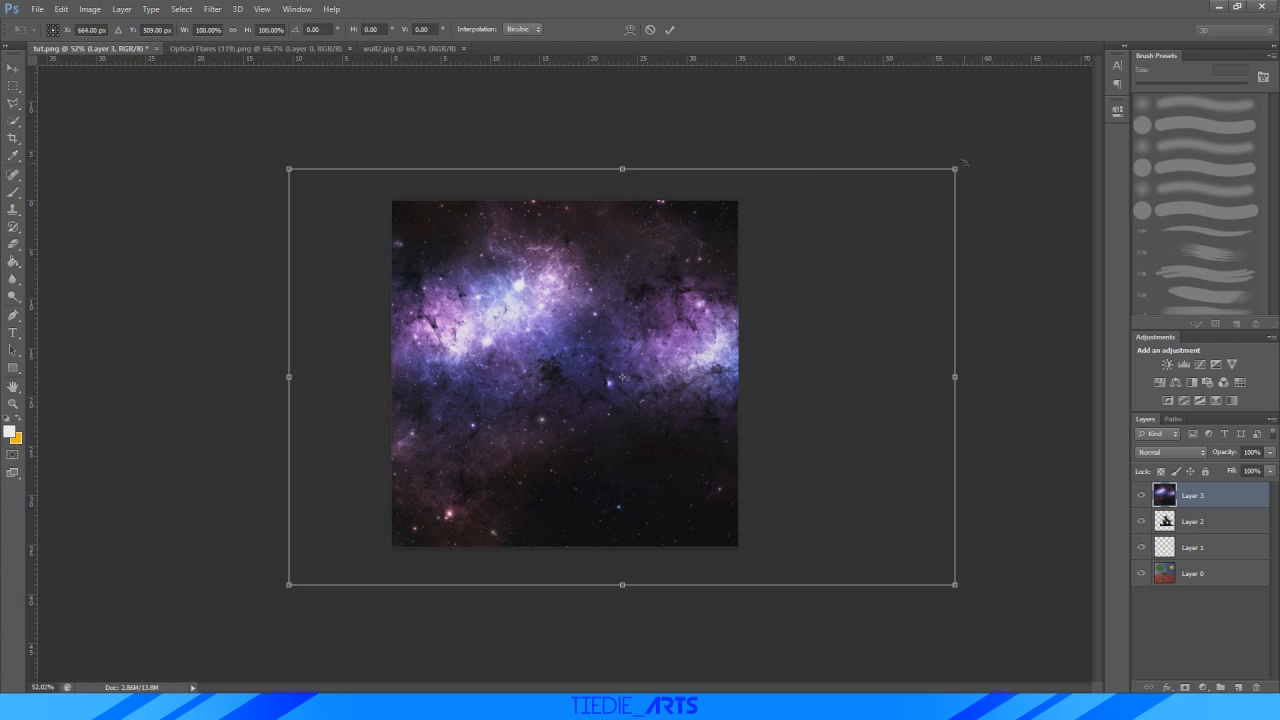
drag(962, 163, 811, 257)
drag(660, 376, 702, 307)
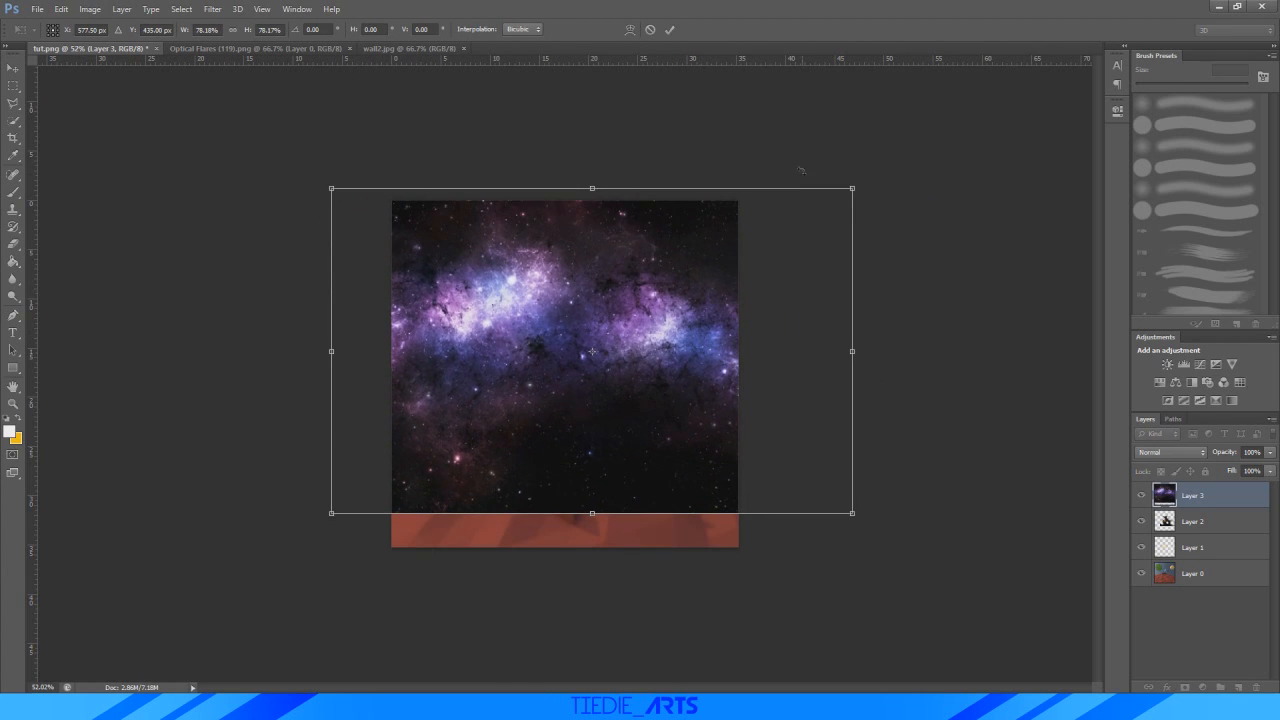
- Rotate the galaxy layer 180° and reposition it over the sky area of the render
drag(800, 170, 465, 495)
drag(612, 466, 534, 457)
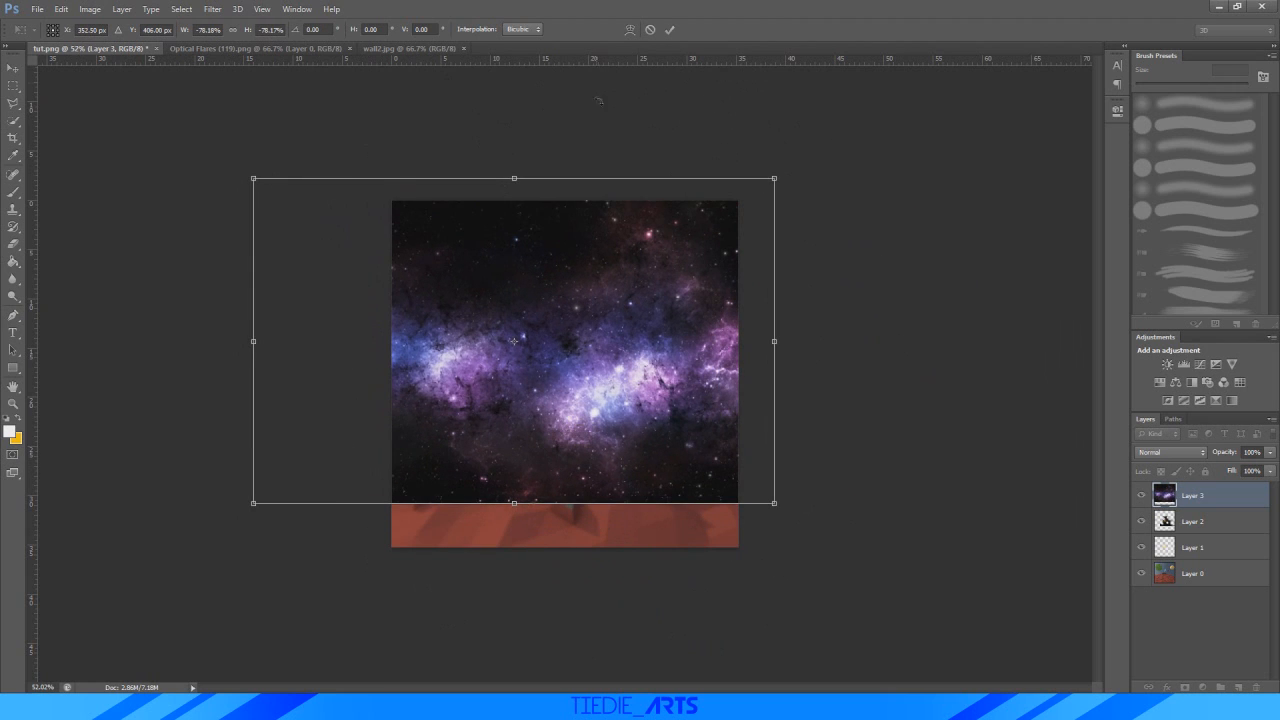
click(669, 30)
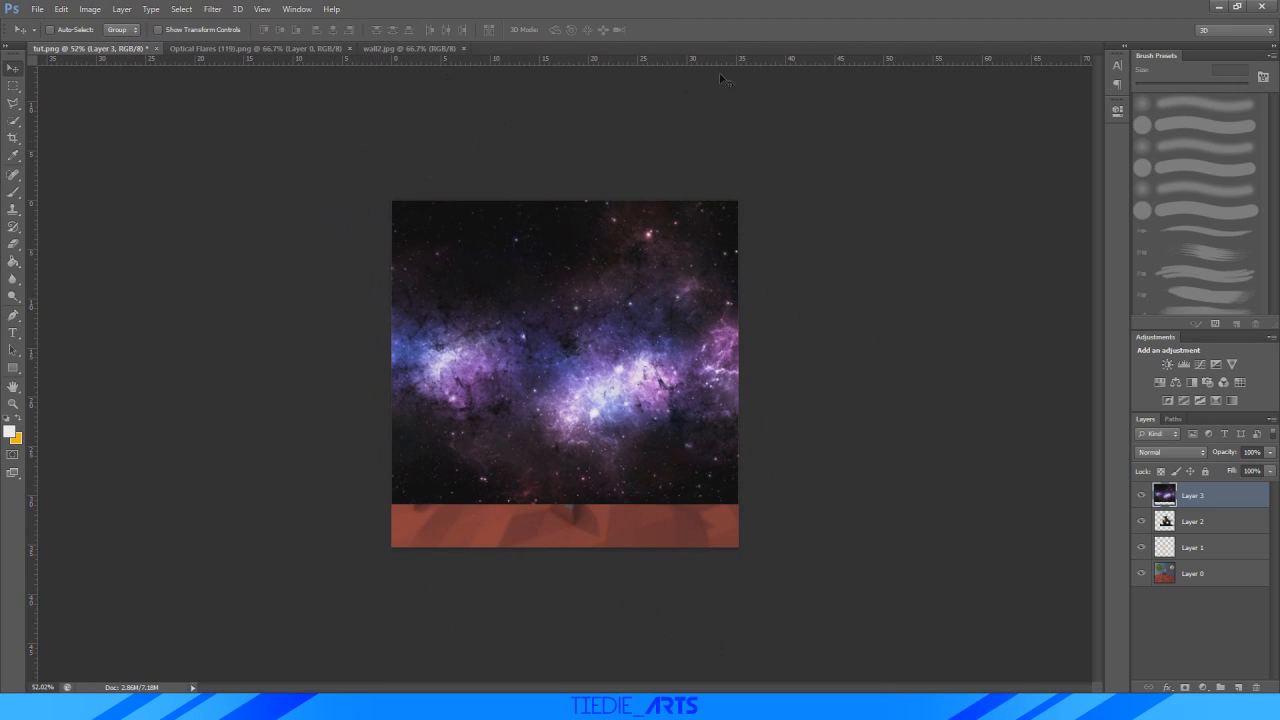
- Set the galaxy layer's blend mode to Soft Light and move the layer up and slightly left
click(1167, 452)
click(1141, 268)
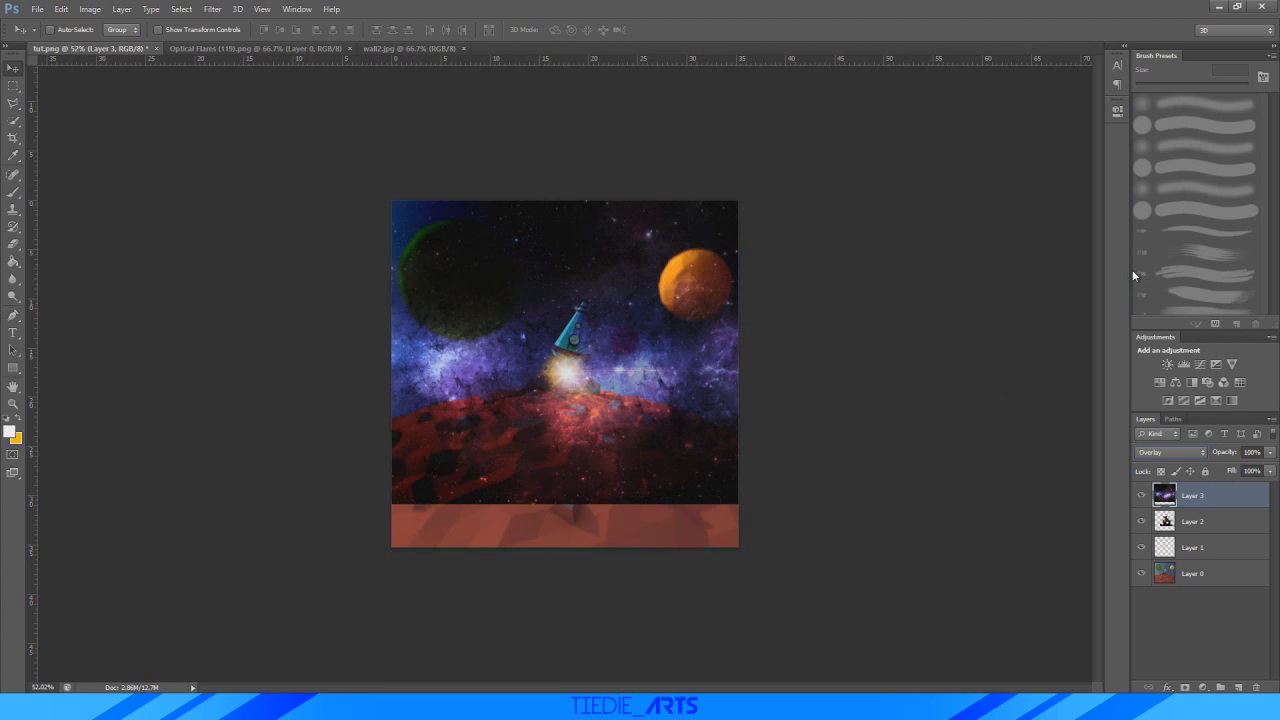
key(Down)
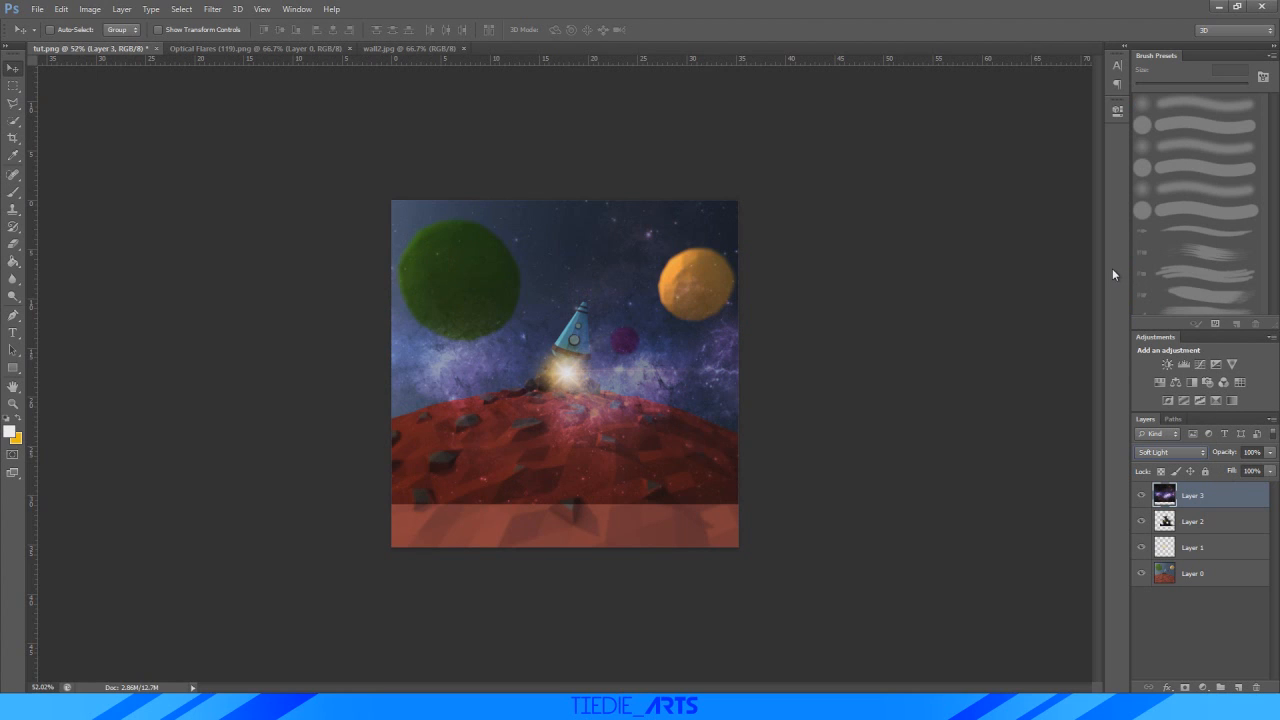
key(ctrl+t)
drag(659, 386, 622, 350)
click(671, 30)
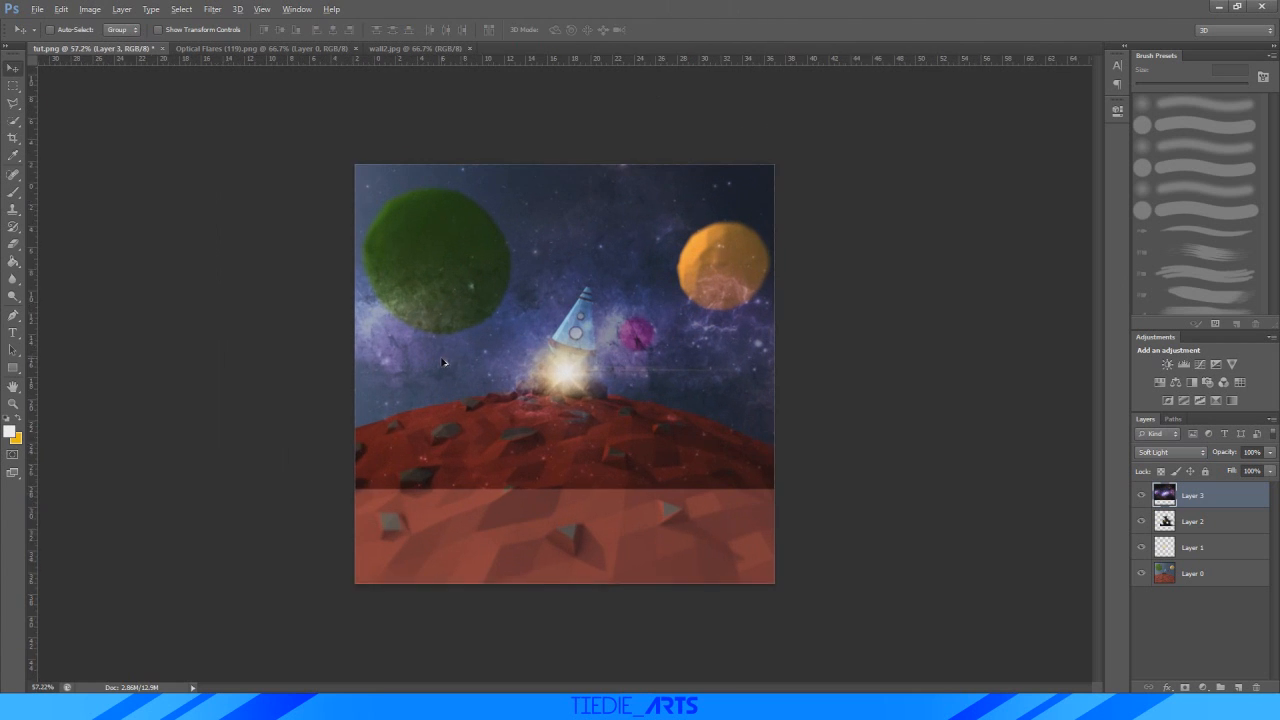
alt+scroll(847, 430, up, 3)
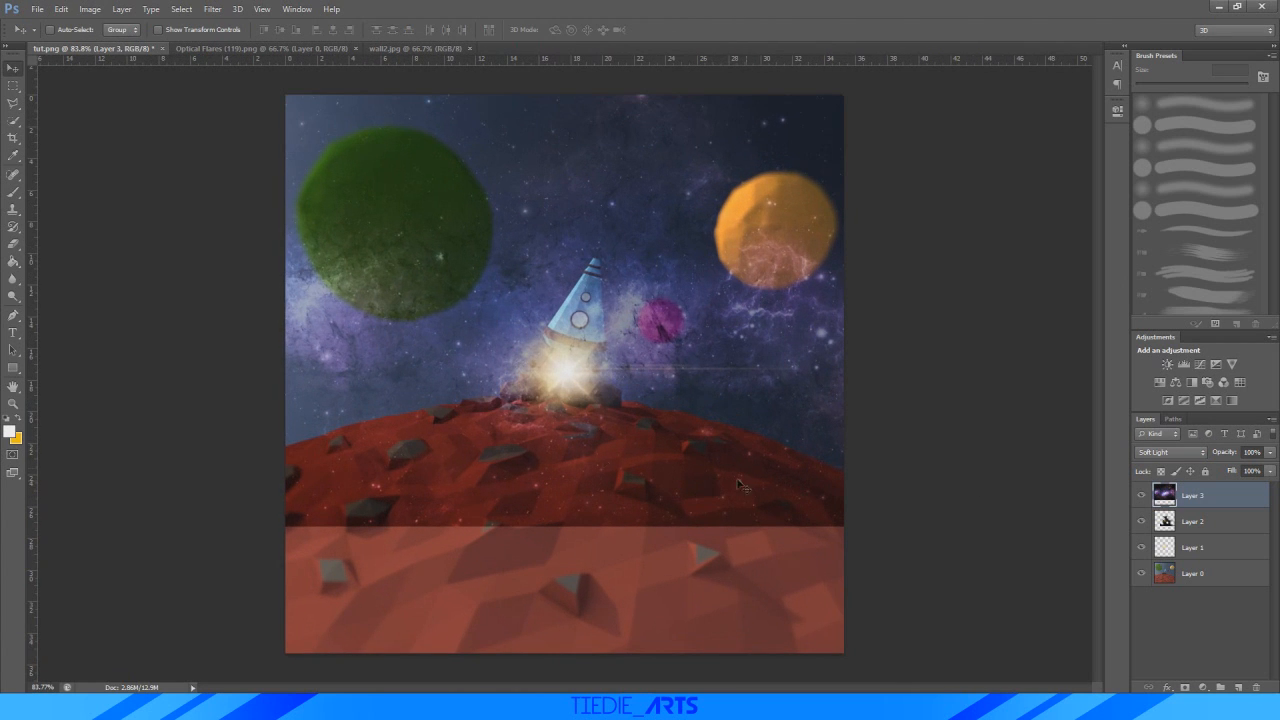
- Erase the galaxy layer over the red planet's surface with a 432 px eraser at 0% hardness
click(13, 244)
right_click(472, 322)
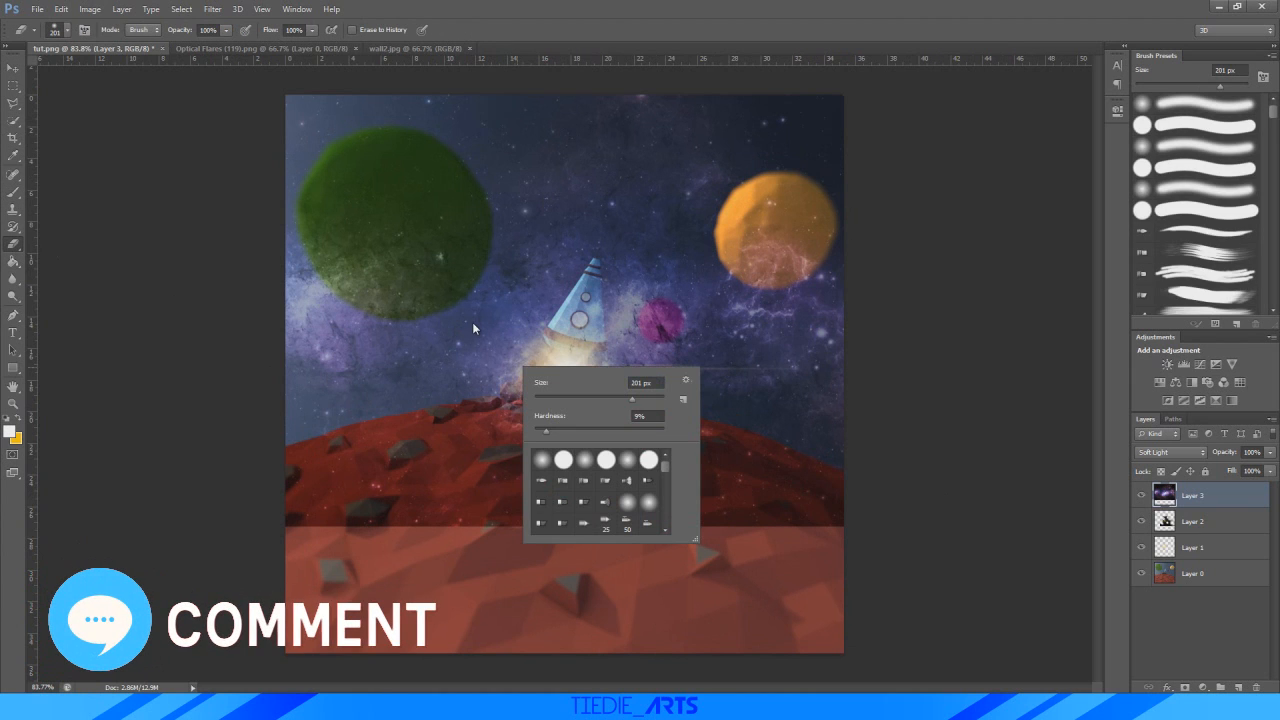
drag(633, 396, 646, 398)
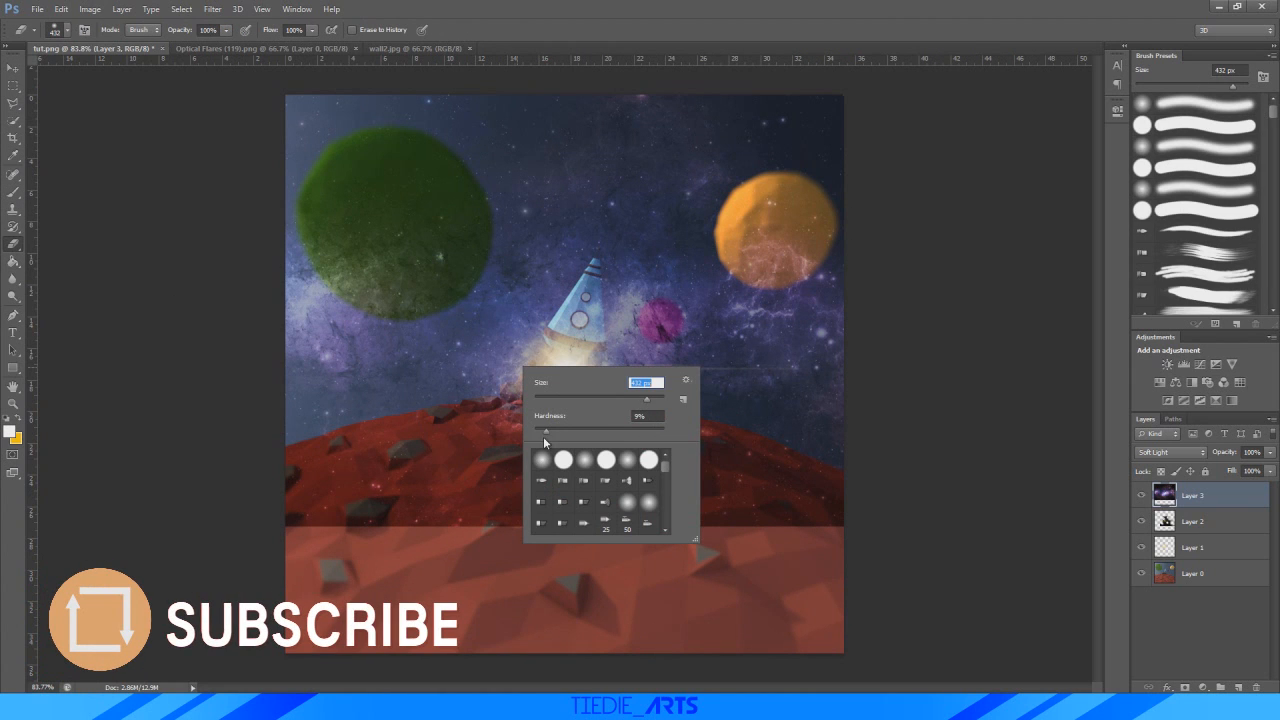
key(Return)
mouse_move(290, 565)
mouse_down()
mouse_move(380, 529)
mouse_move(594, 557)
mouse_move(671, 537)
mouse_move(835, 602)
mouse_move(691, 551)
mouse_up()
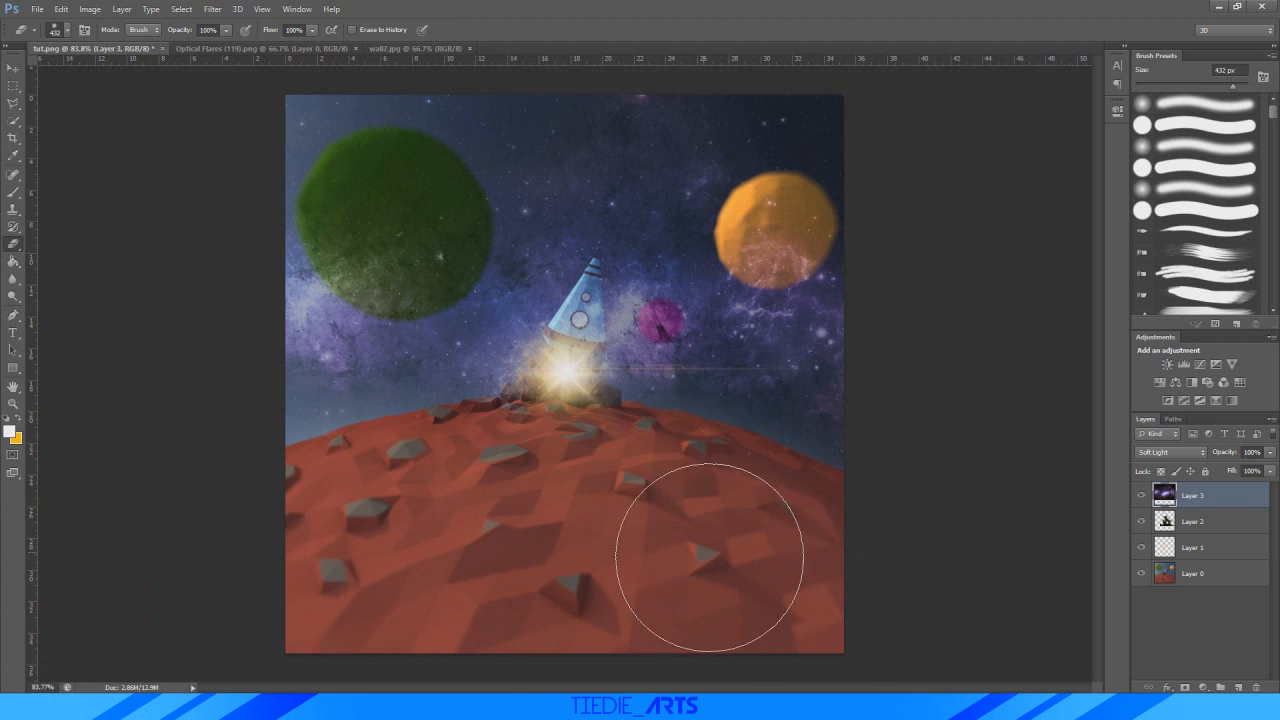
click(394, 224)
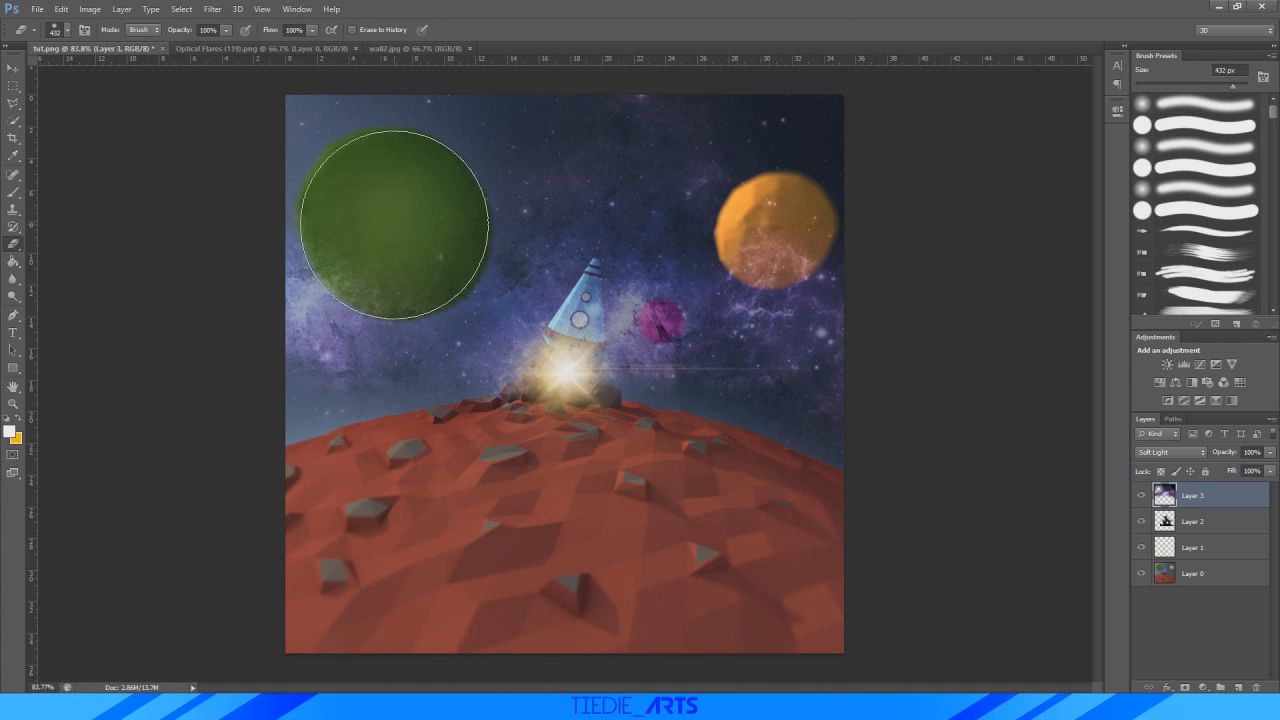
click(394, 224)
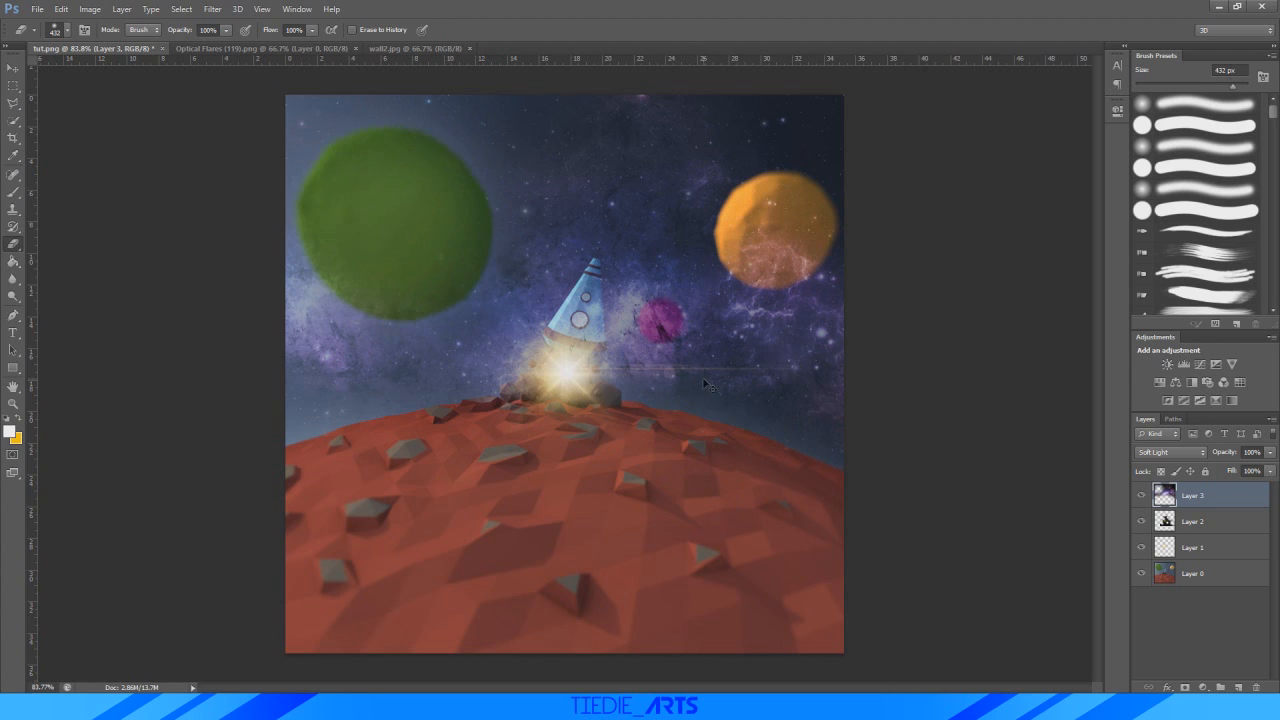
key(ctrl+alt+z)
key(ctrl+alt+z)
- Erase the galaxy layer over the green planet with a 380 px eraser at 34% hardness
right_click(490, 282)
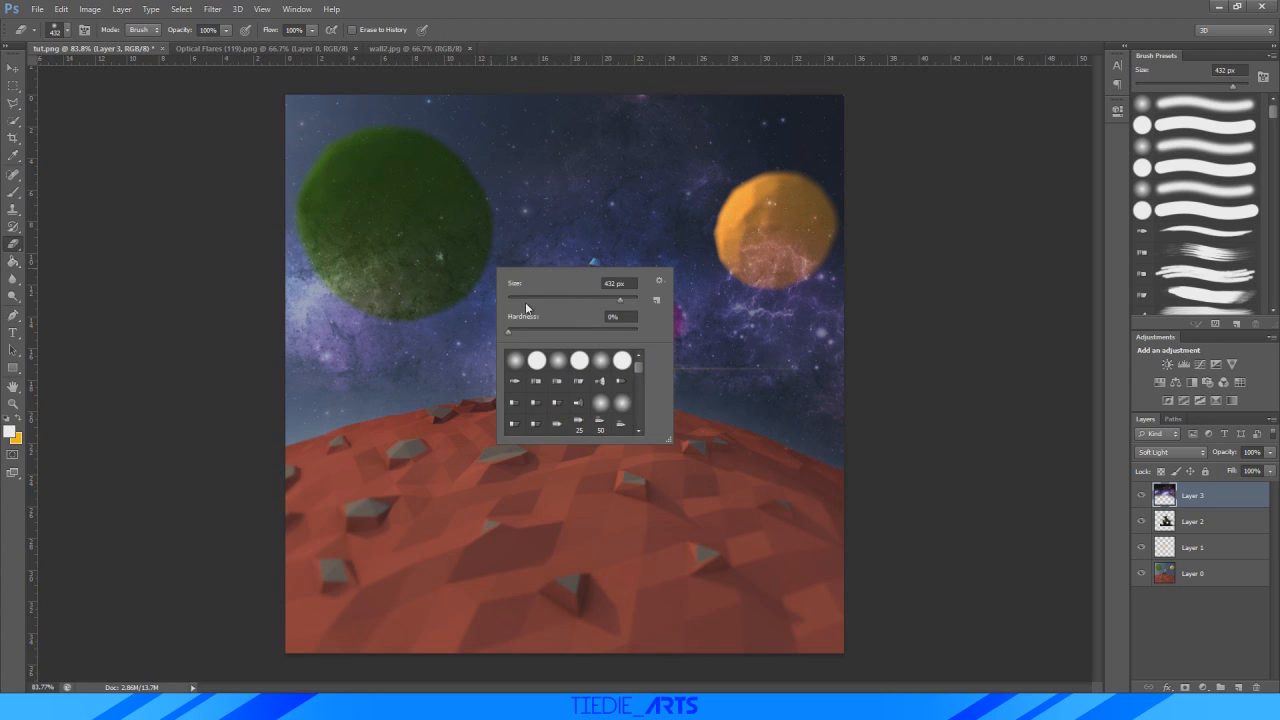
click(551, 331)
click(617, 299)
click(391, 226)
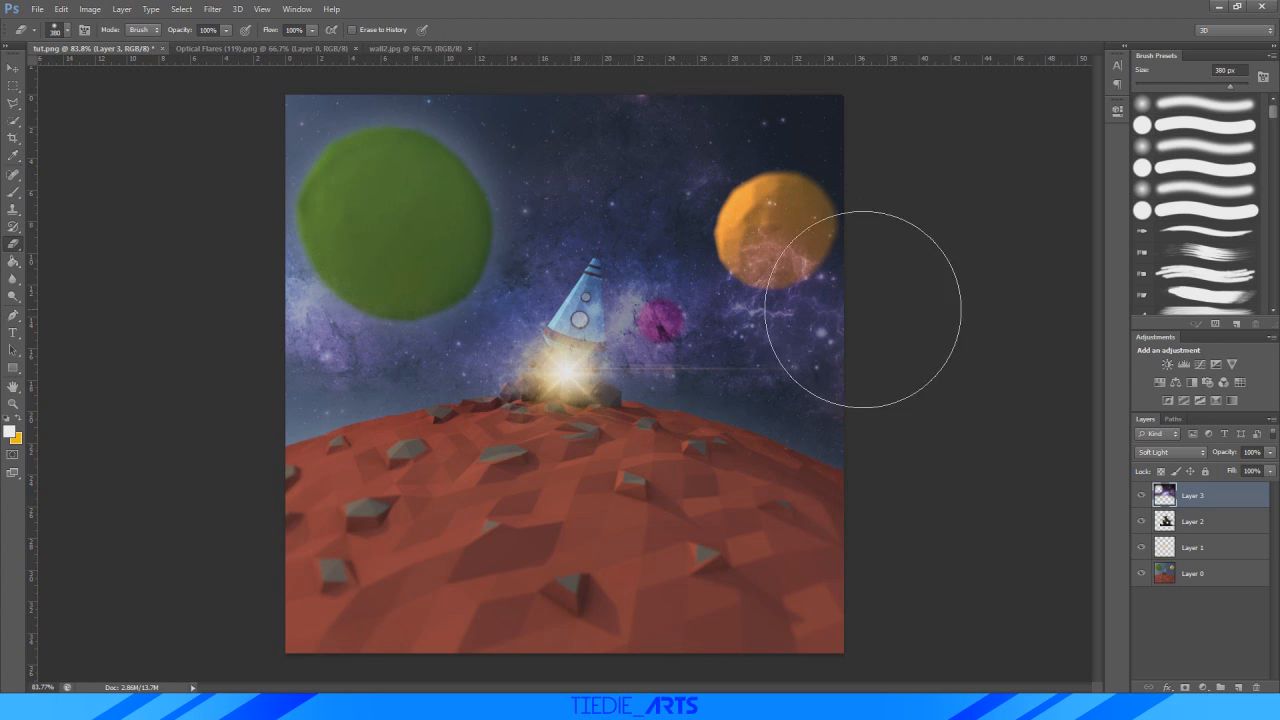
- Reduce the eraser to 180 px and erase the galaxy layer over the yellow planet and the engine flare
right_click(720, 304)
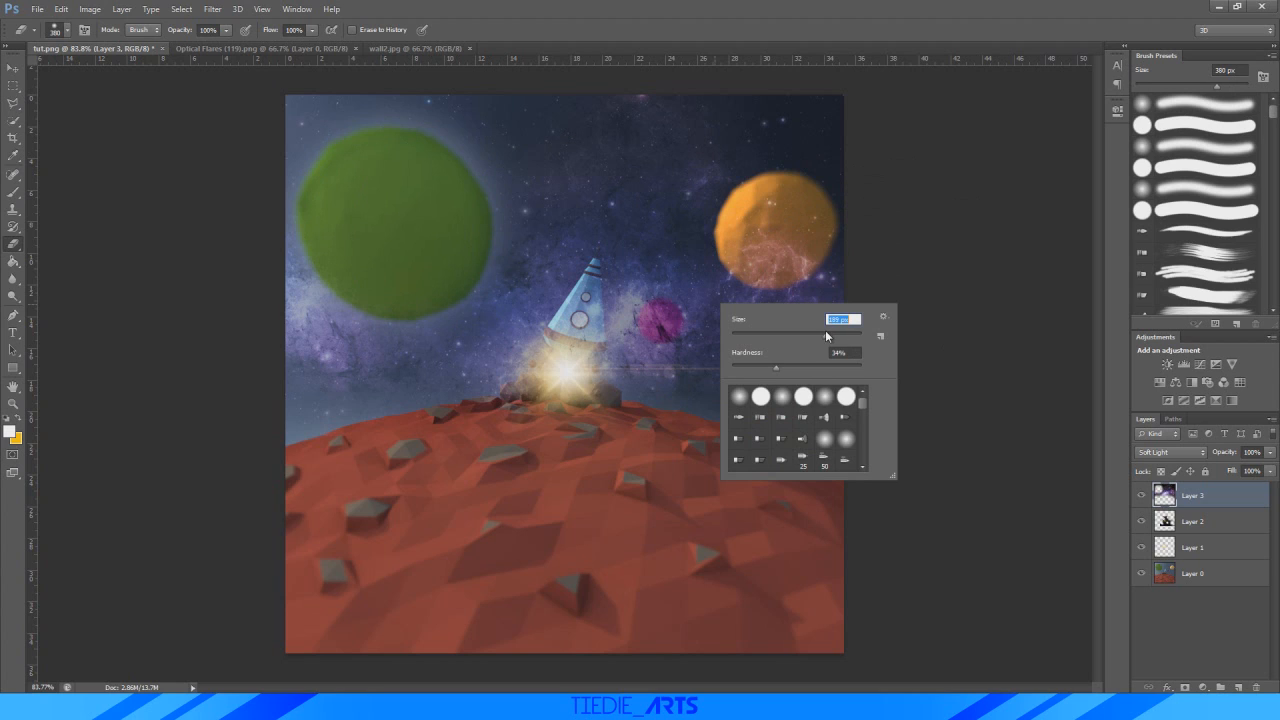
drag(825, 335, 821, 334)
click(808, 257)
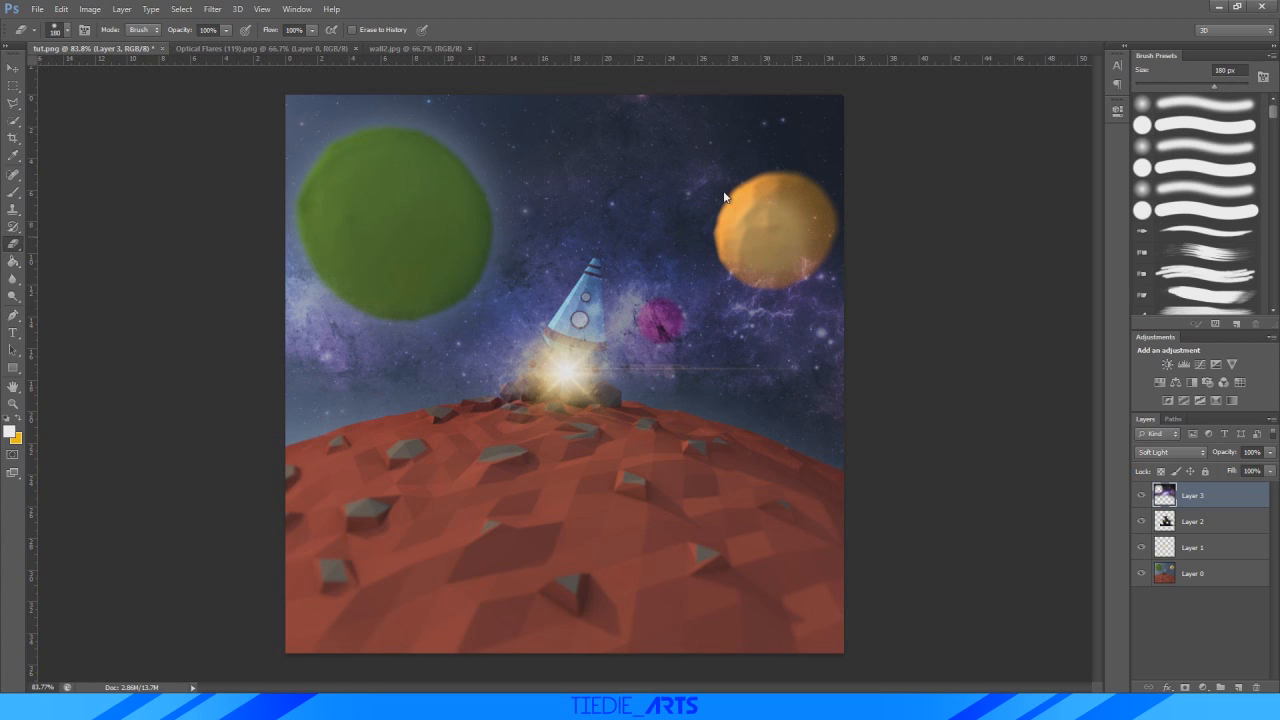
key(ctrl+shift+z)
key(ctrl+shift+z)
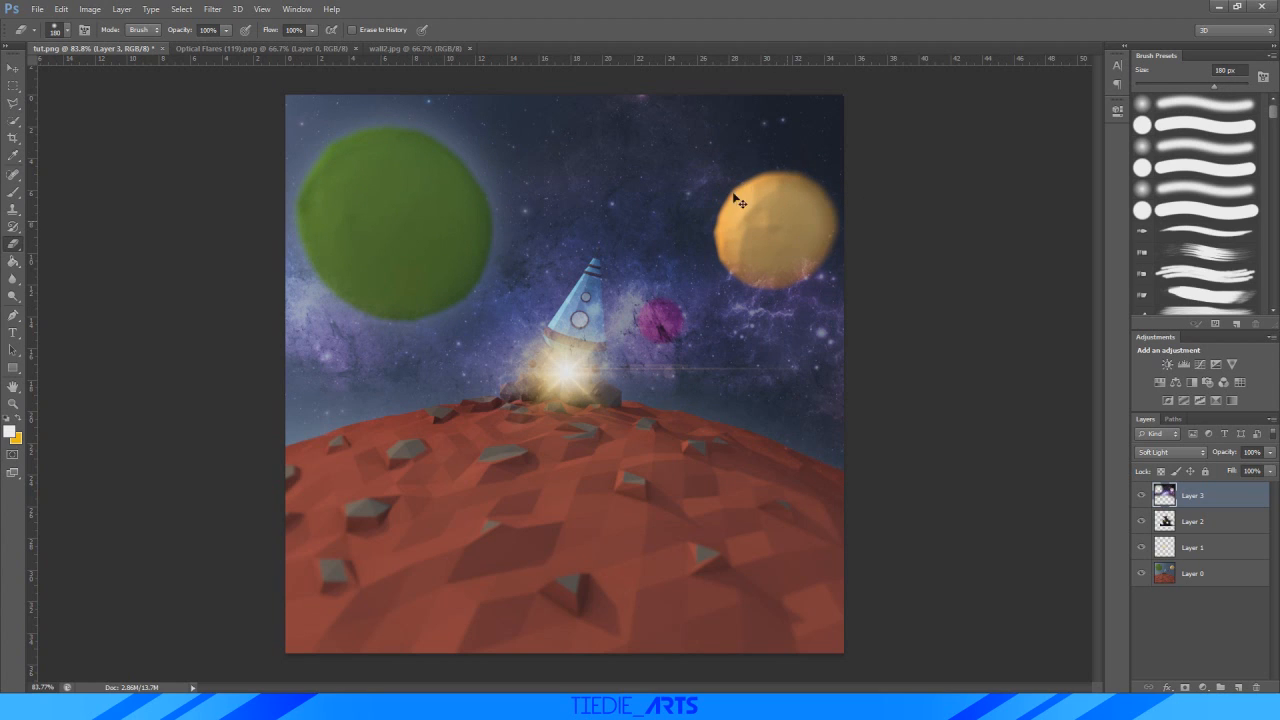
key(ctrl+shift+z)
key(ctrl+shift+z)
key(ctrl+shift+z)
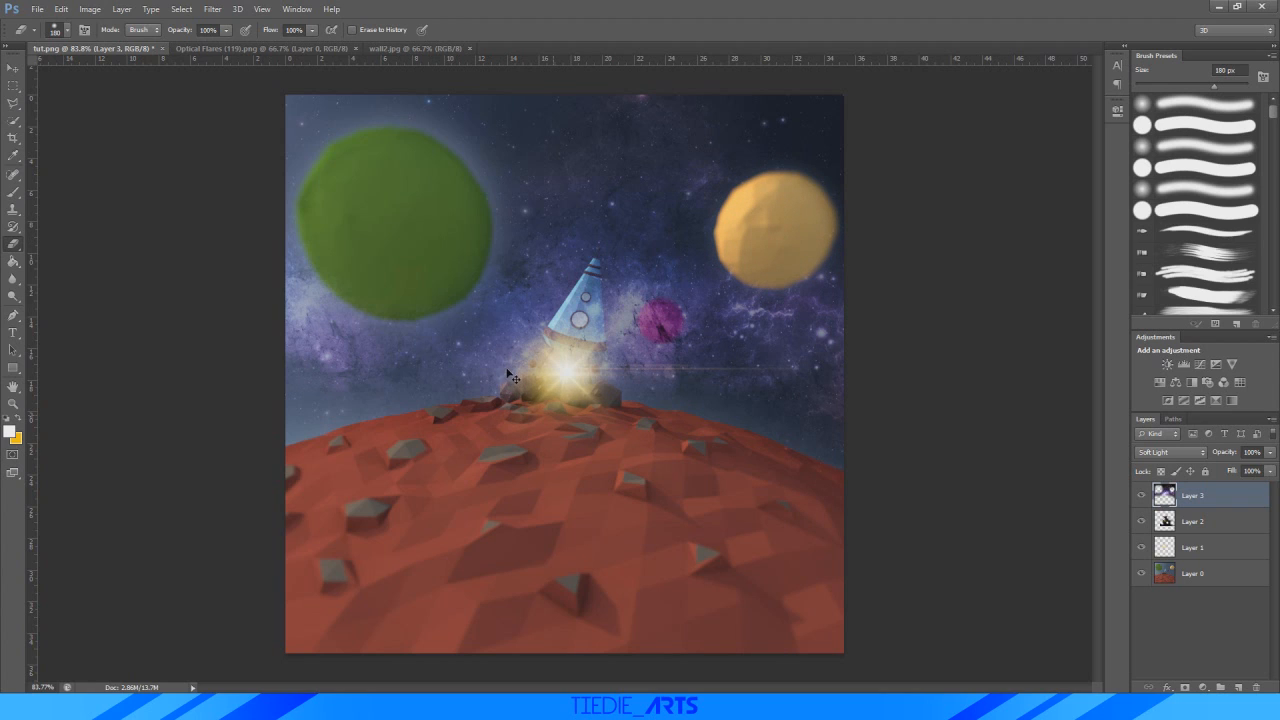
- Erase the galaxy layer over the rocket body, reducing the eraser to 52 px for the narrower upper part
right_click(591, 487)
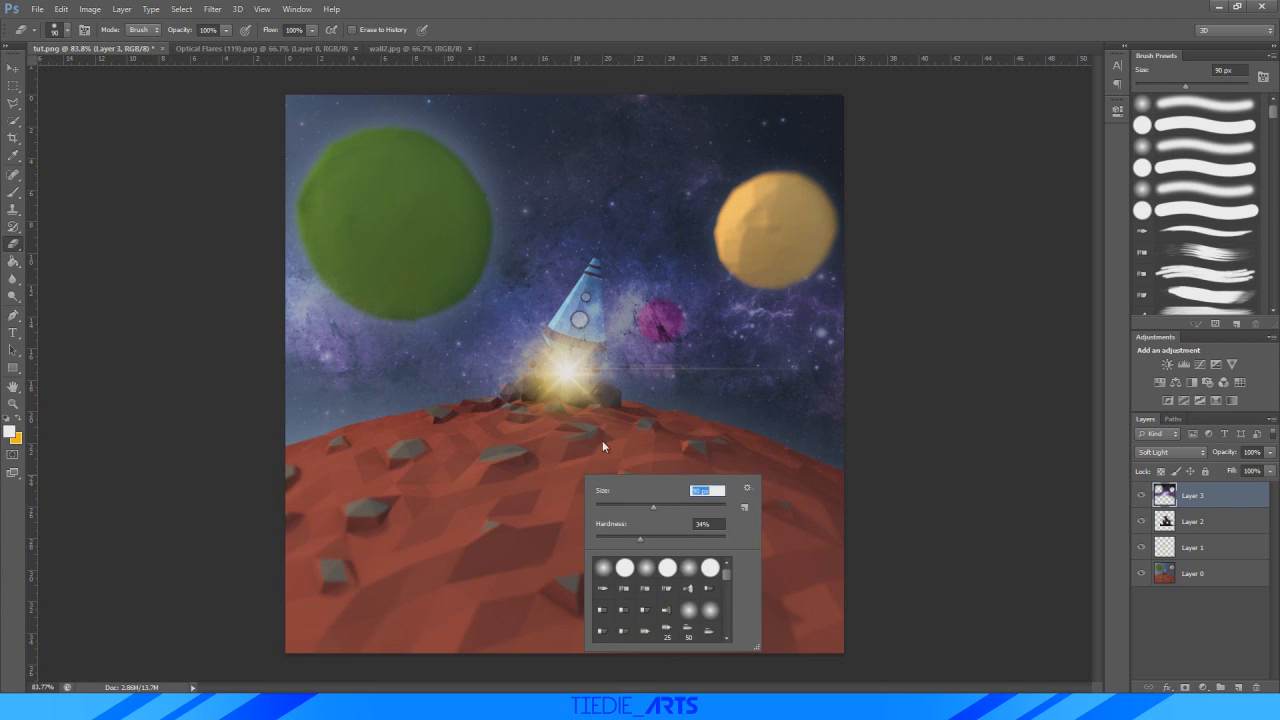
key(Return)
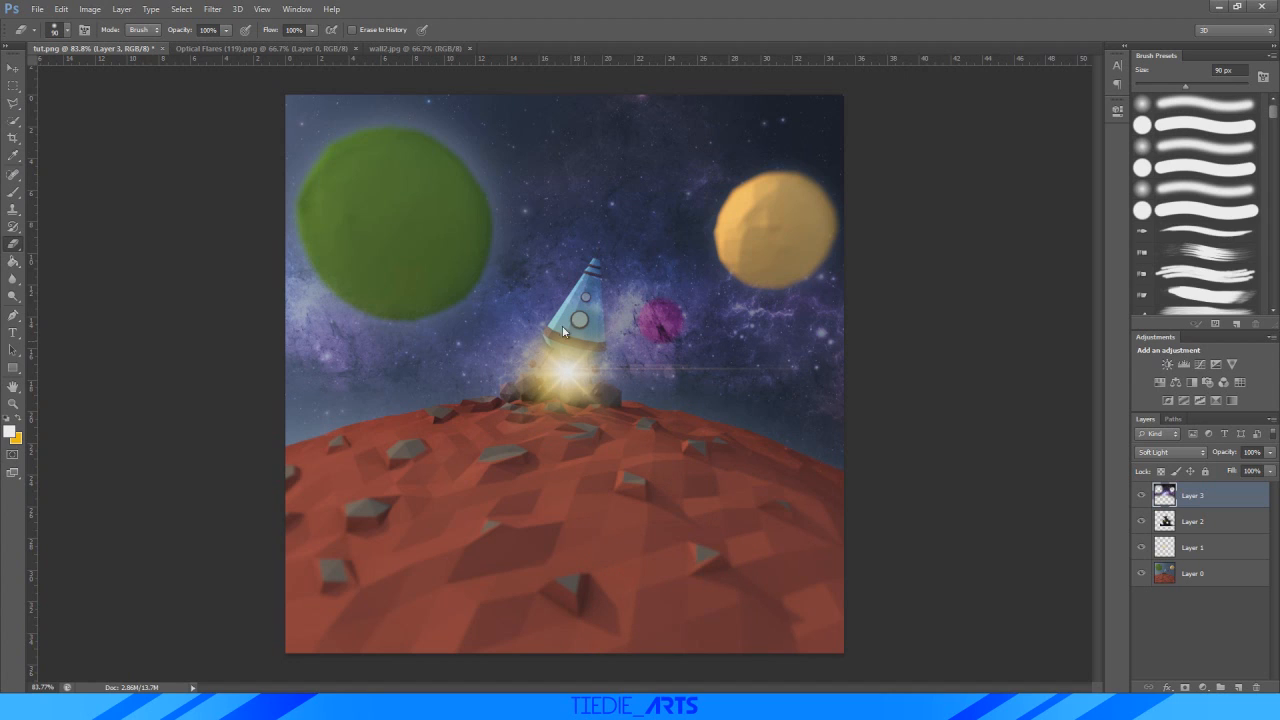
right_click(594, 422)
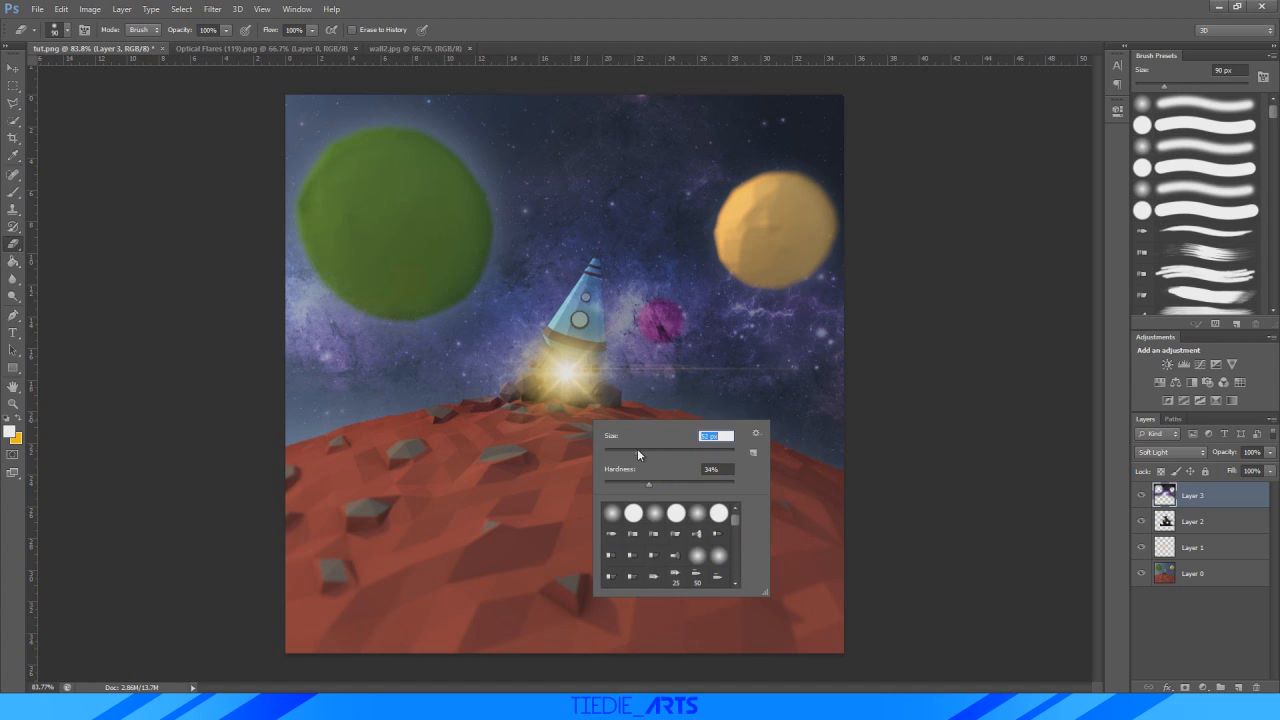
text(52)
key(Return)
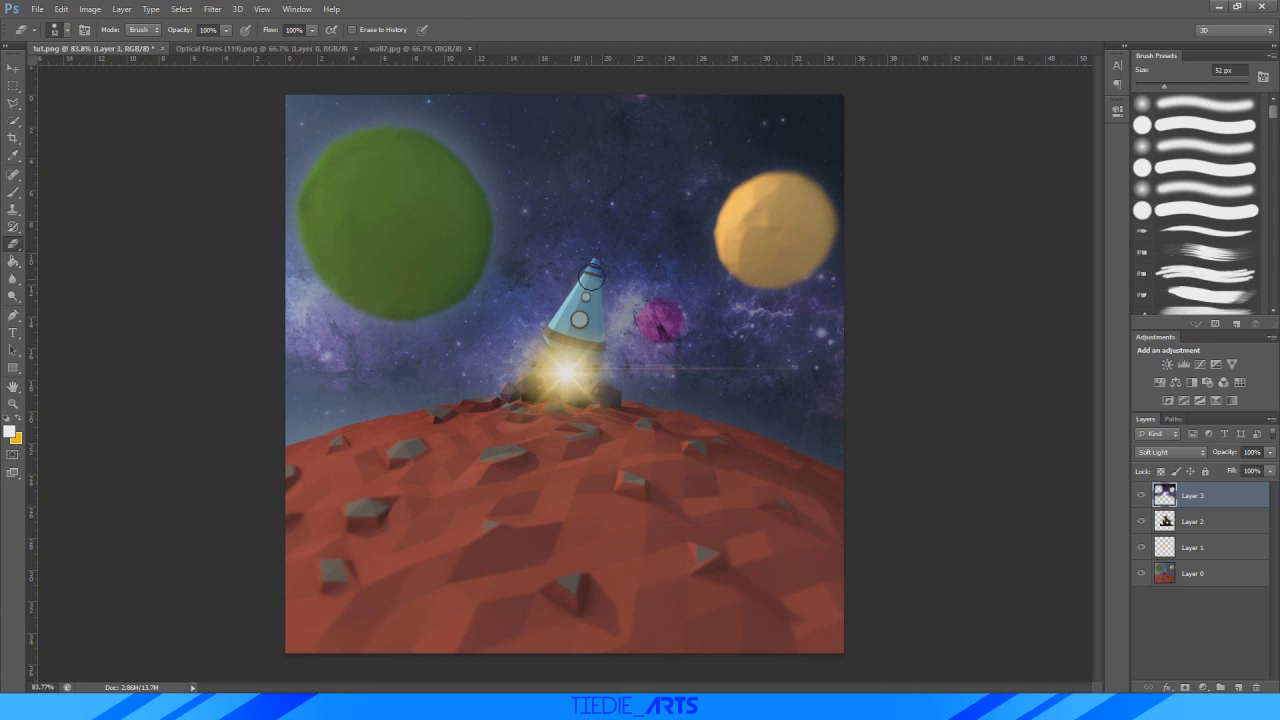
- Erase the galaxy layer over the magenta planet, enlarging the eraser to 62 px and finishing with 69 px at 22% hardness
right_click(662, 322)
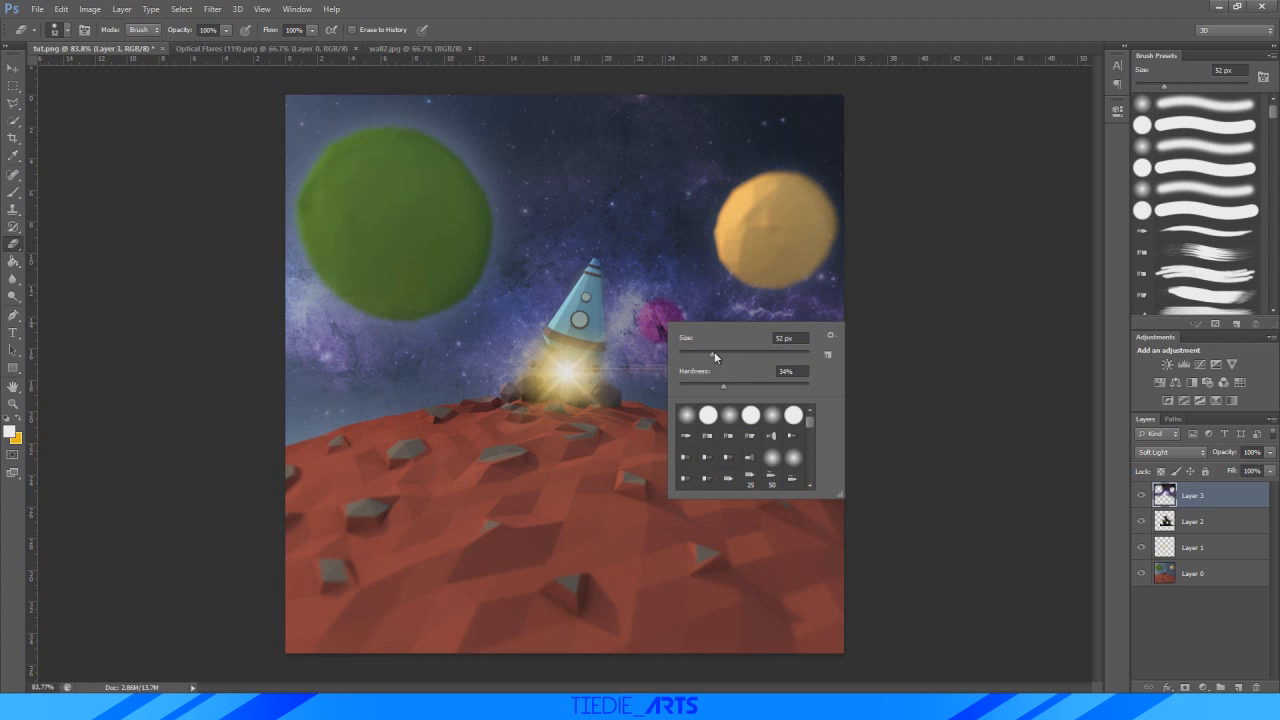
drag(714, 355, 719, 351)
key(Return)
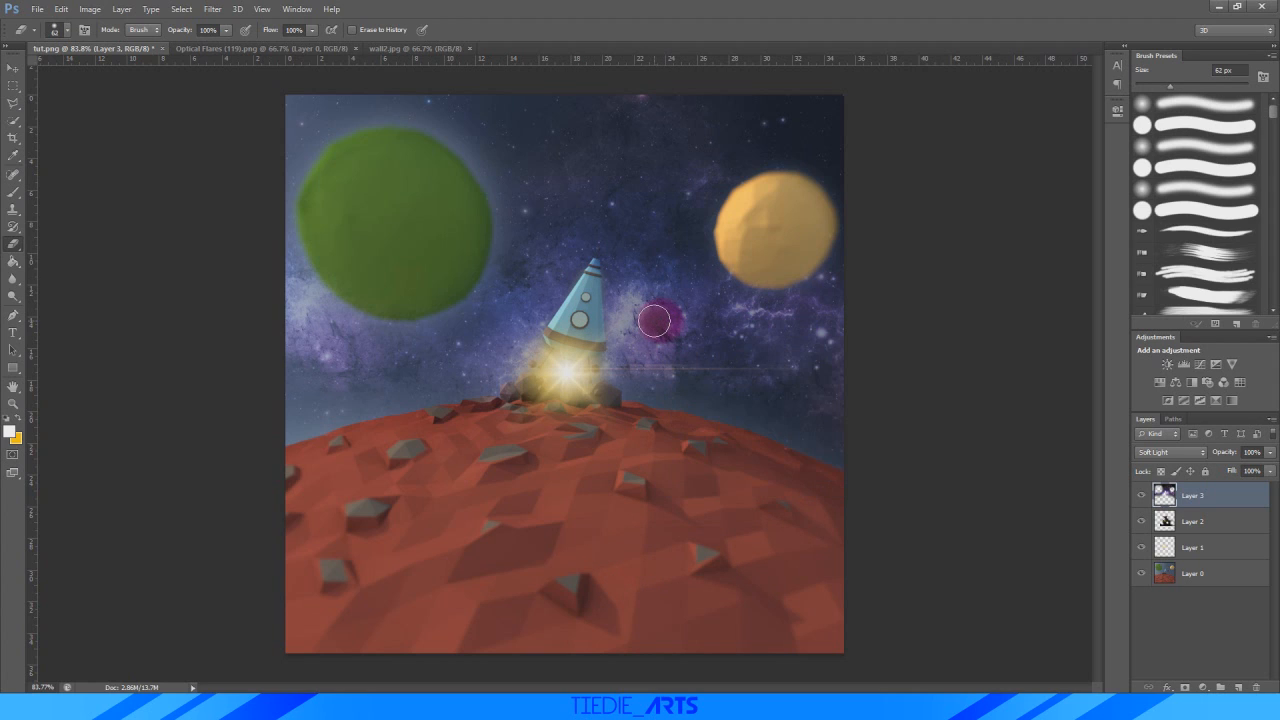
drag(654, 321, 660, 318)
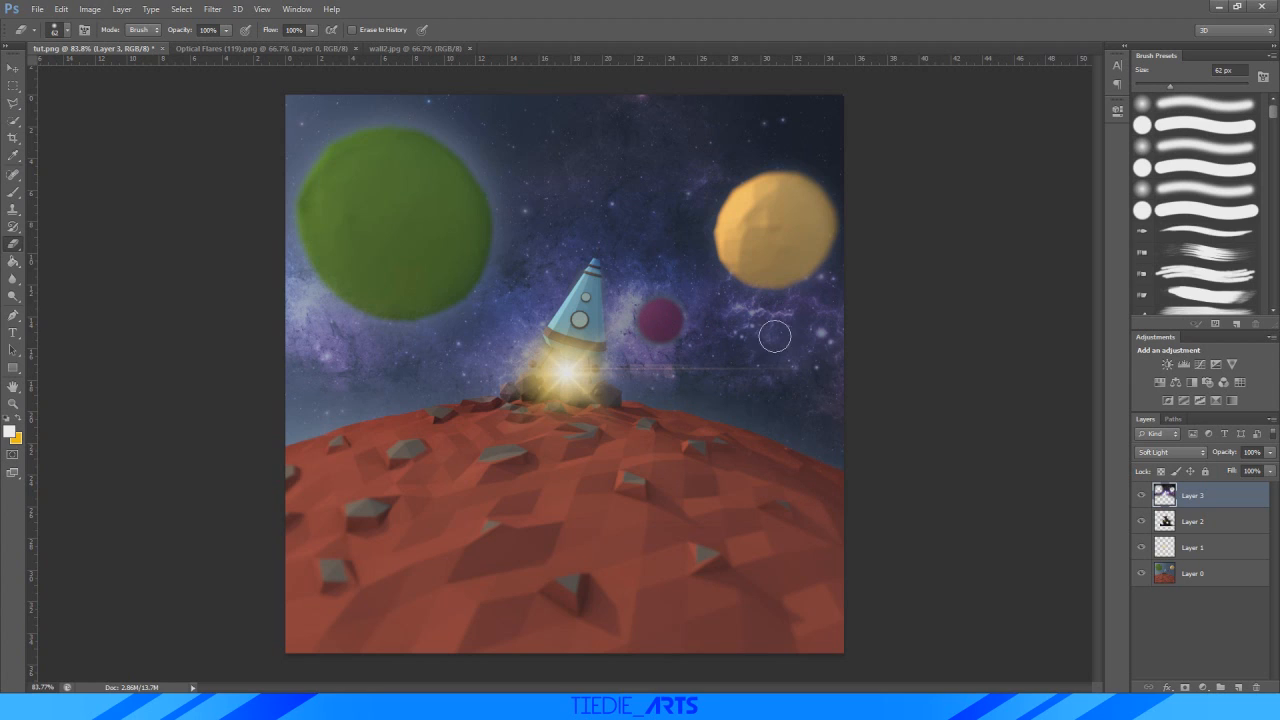
right_click(663, 316)
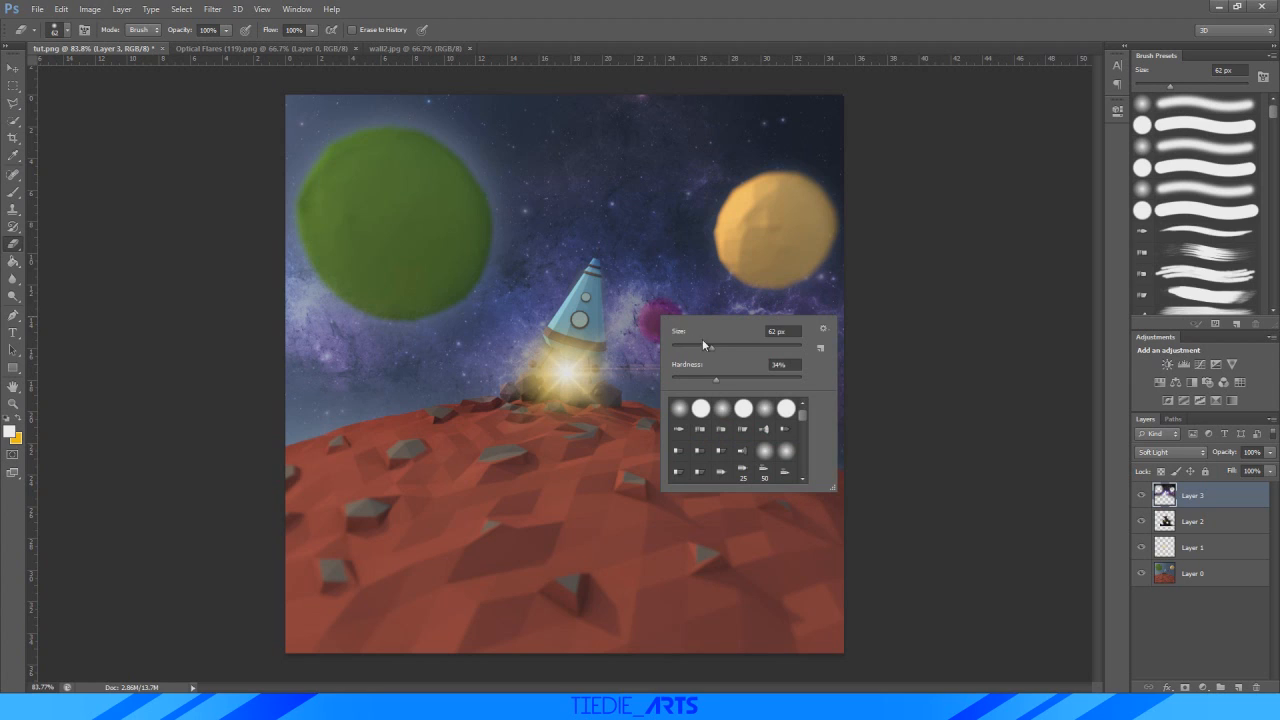
click(716, 345)
click(700, 378)
drag(656, 321, 665, 318)
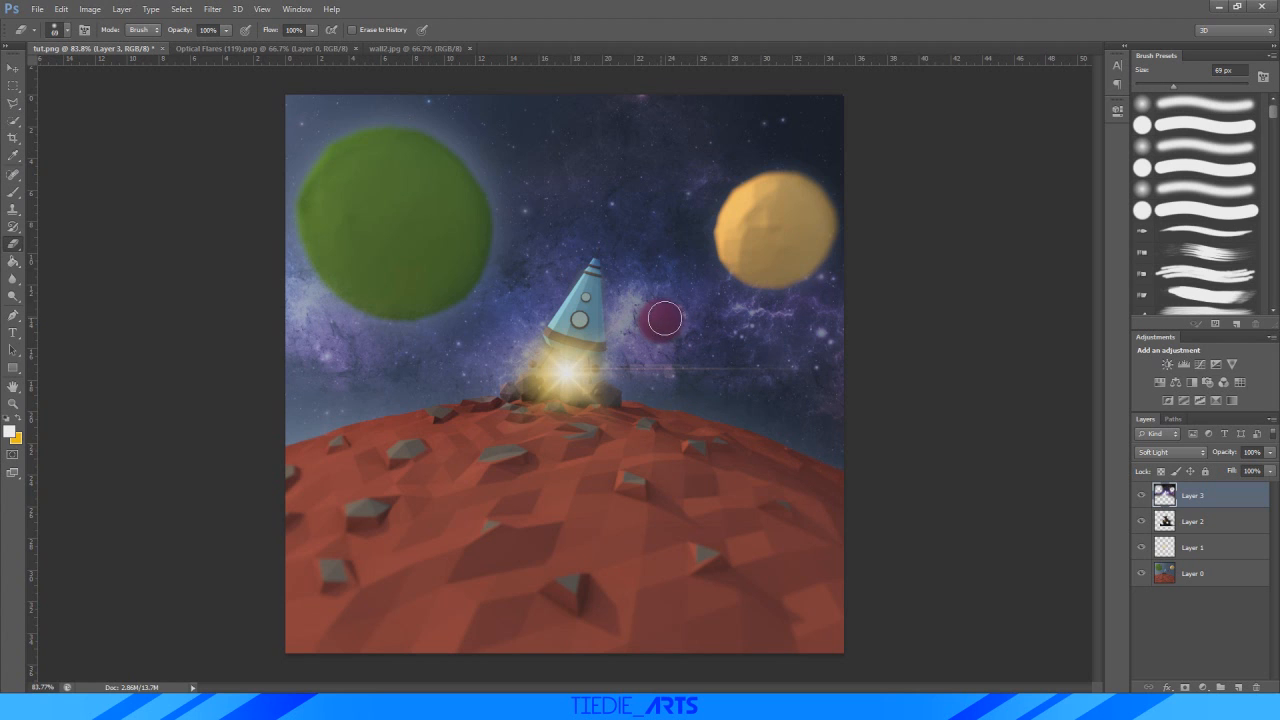
- Select Layer 1 and lower its opacity to 63%
alt+scroll(477, 317, down, 5)
alt+scroll(500, 382, up, 3)
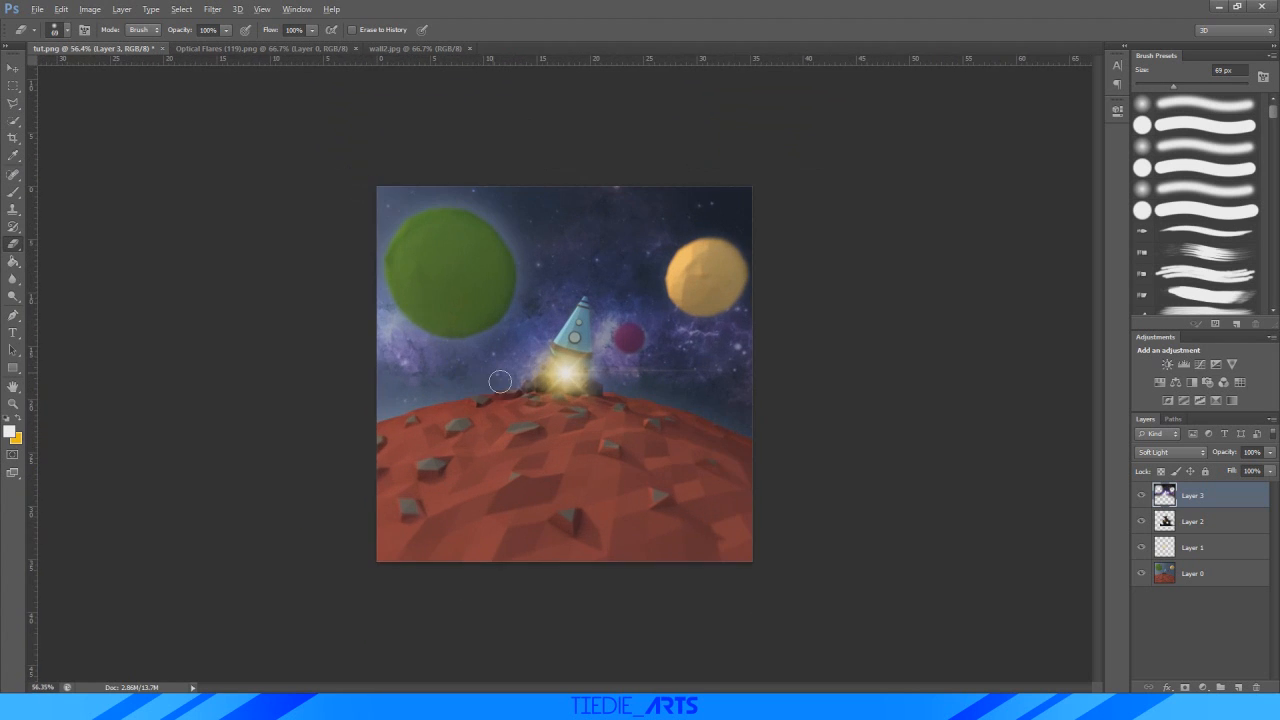
alt+scroll(500, 382, up, 2)
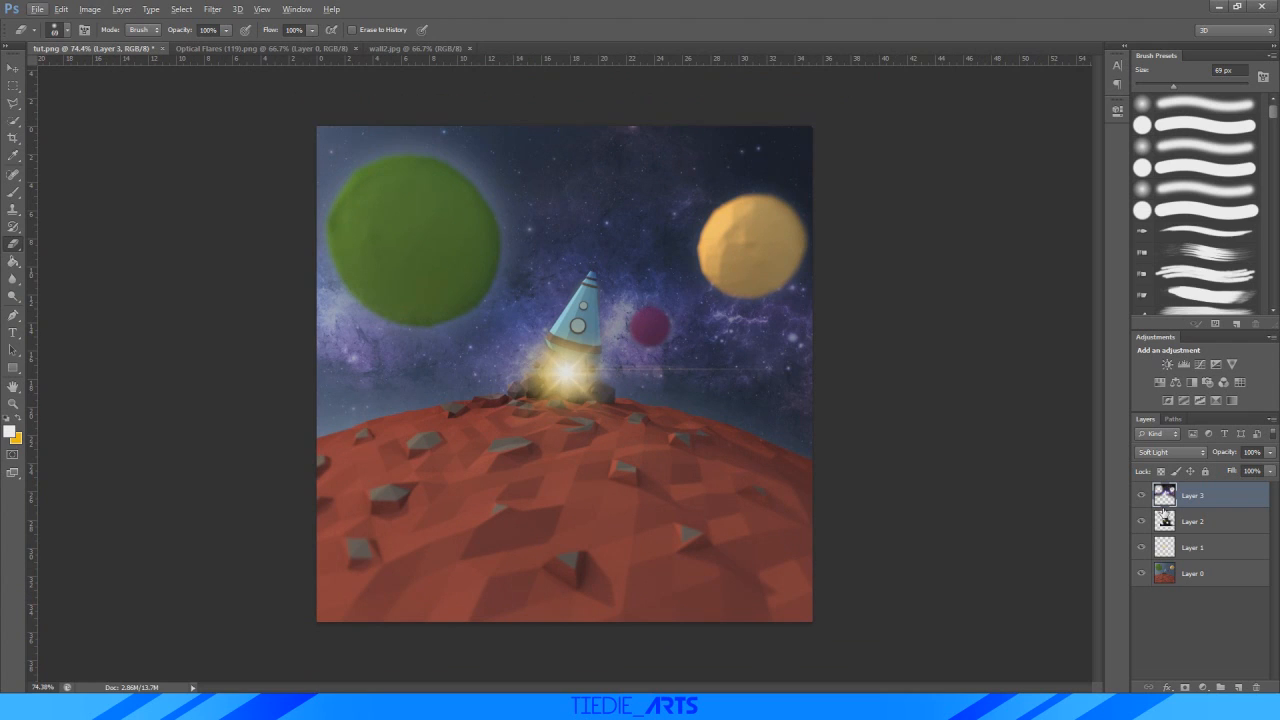
click(1194, 545)
click(1270, 453)
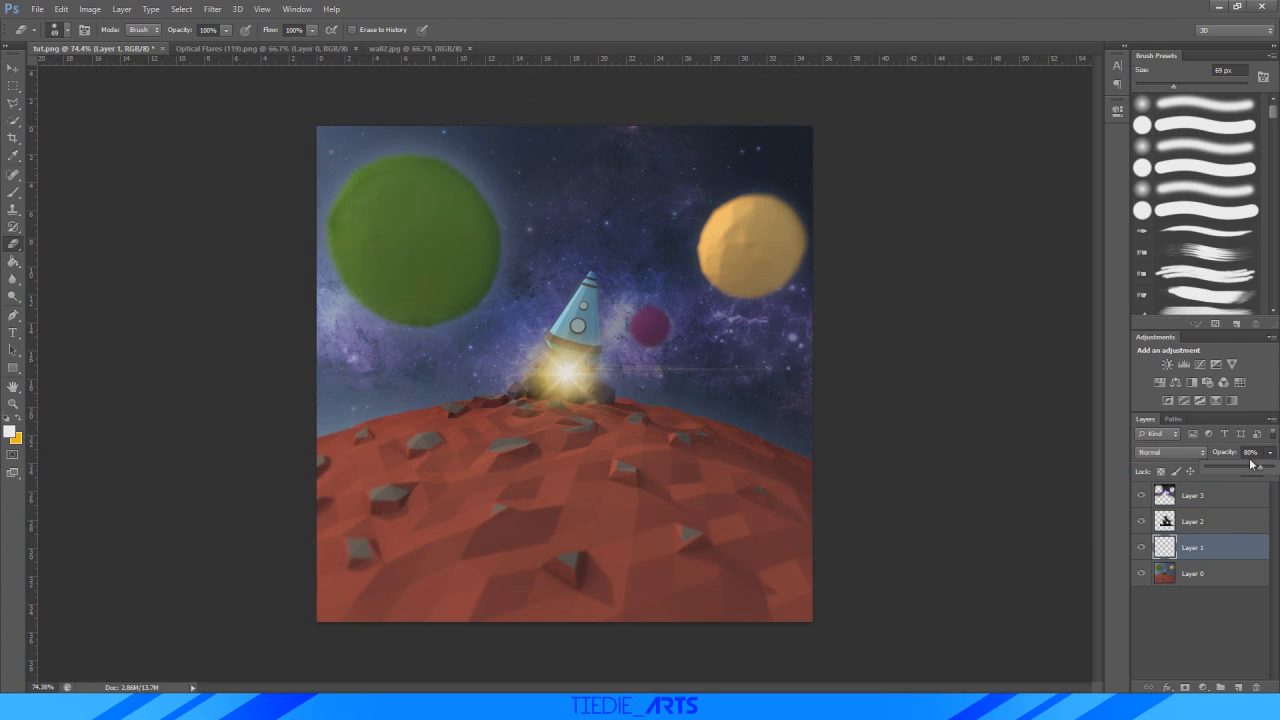
drag(1243, 471, 1249, 472)
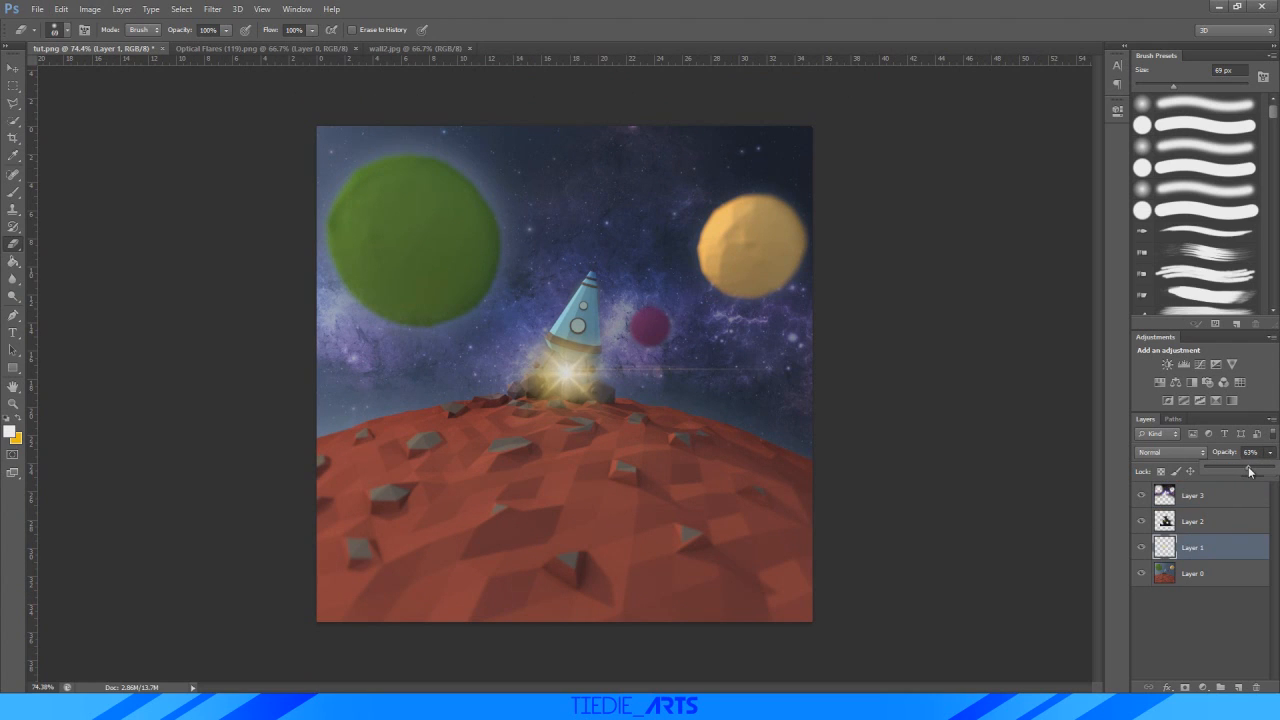
- Select the galaxy layer, Layer 3, and reduce the eraser to 24 px for the area around the rocket's tip
click(1170, 580)
alt+scroll(603, 249, up, 5)
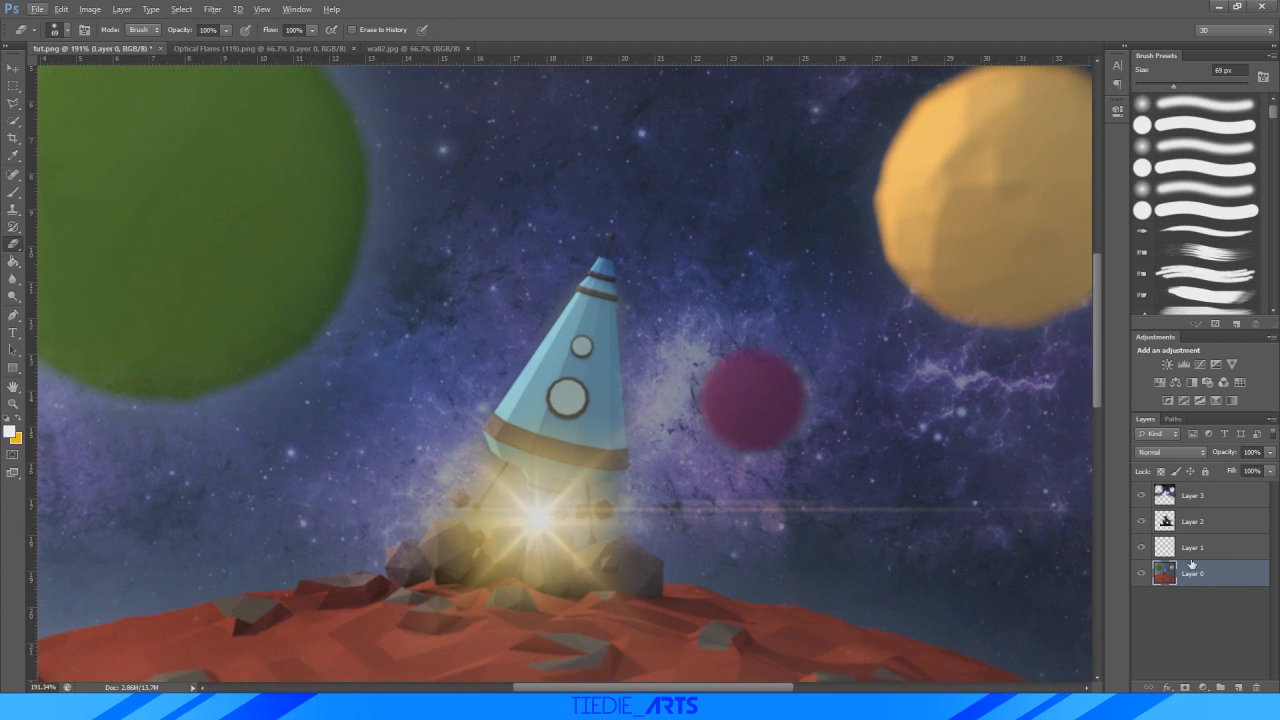
click(1205, 497)
alt+scroll(454, 252, up, 3)
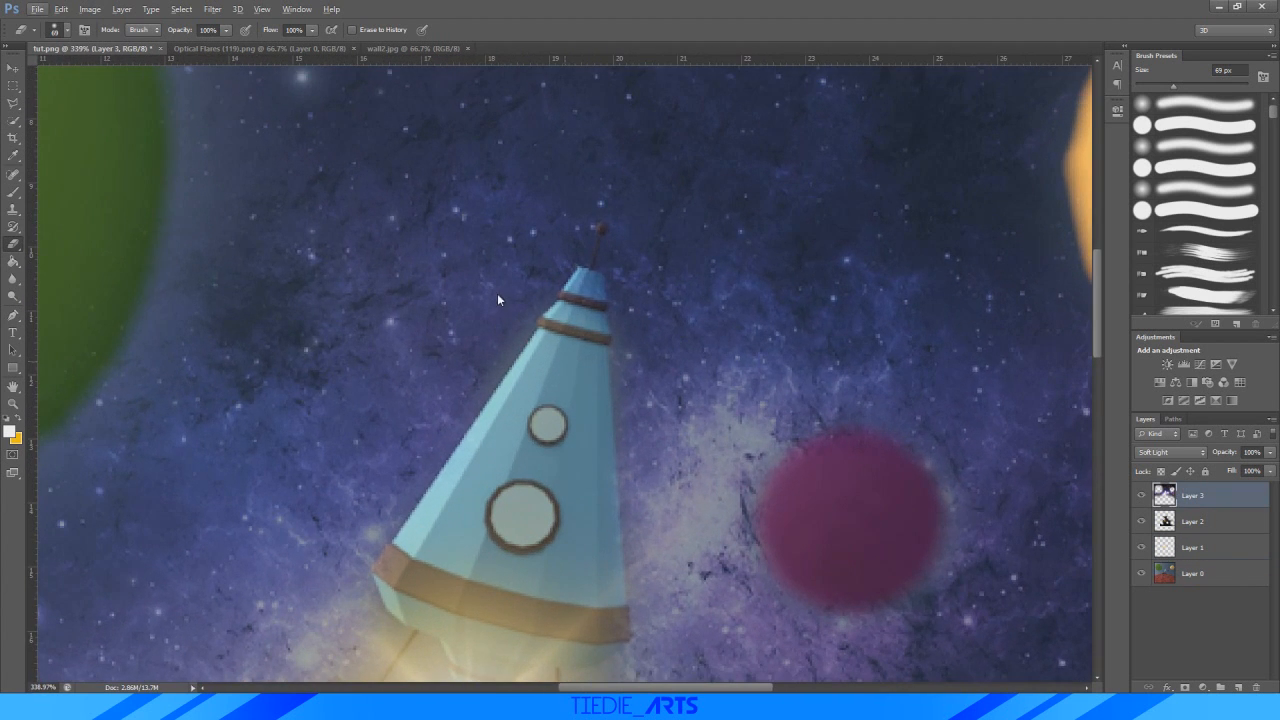
right_click(502, 320)
drag(626, 419, 612, 419)
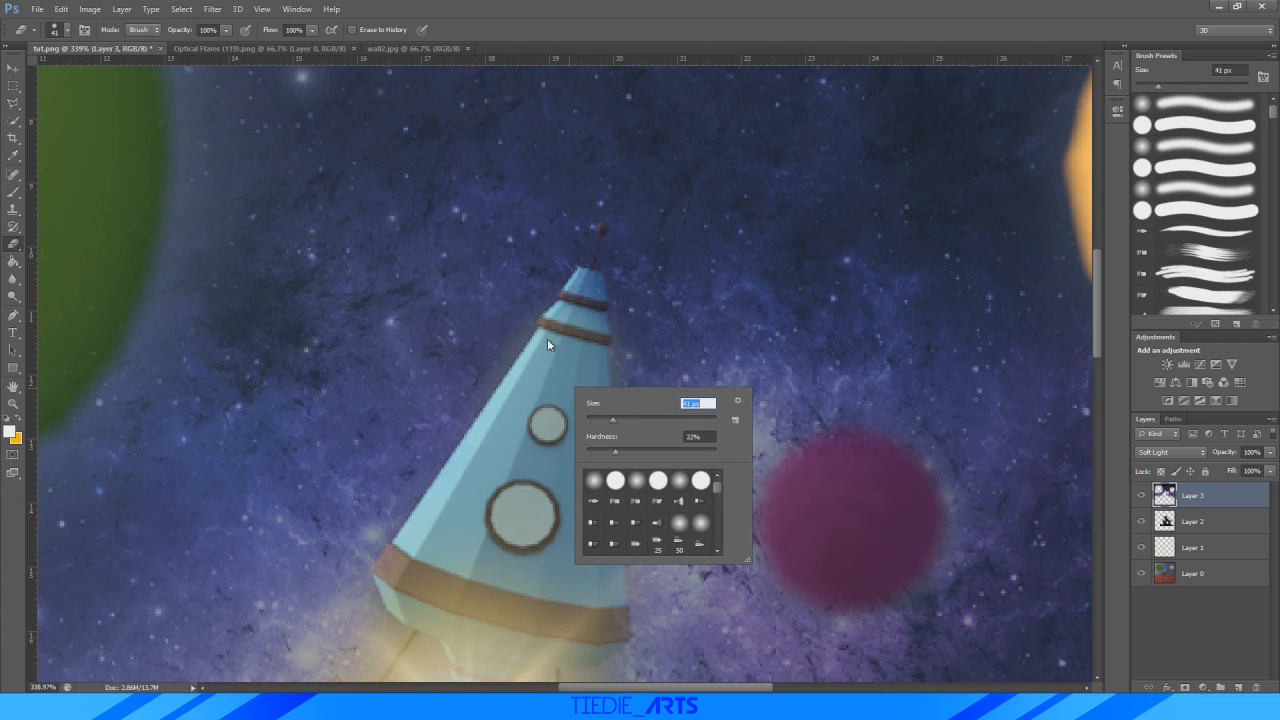
key(Return)
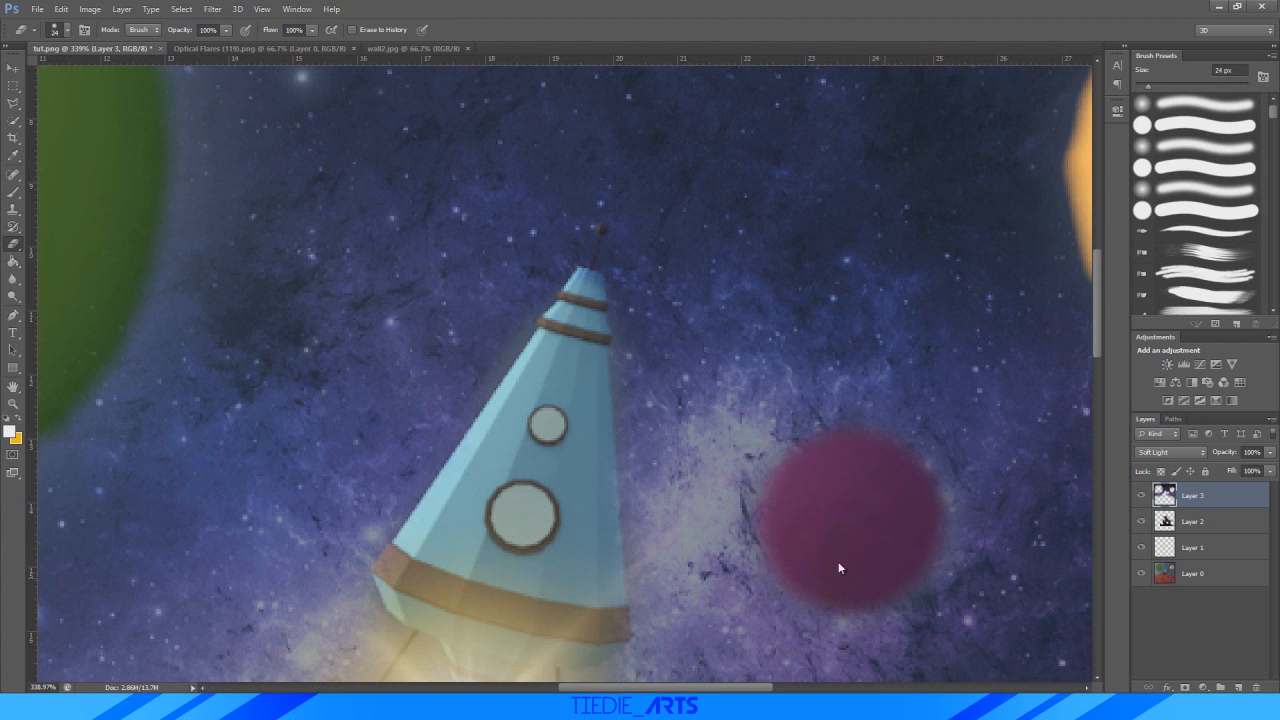
- Lower the opacity of the galaxy layer to 60%
key(ctrl+0)
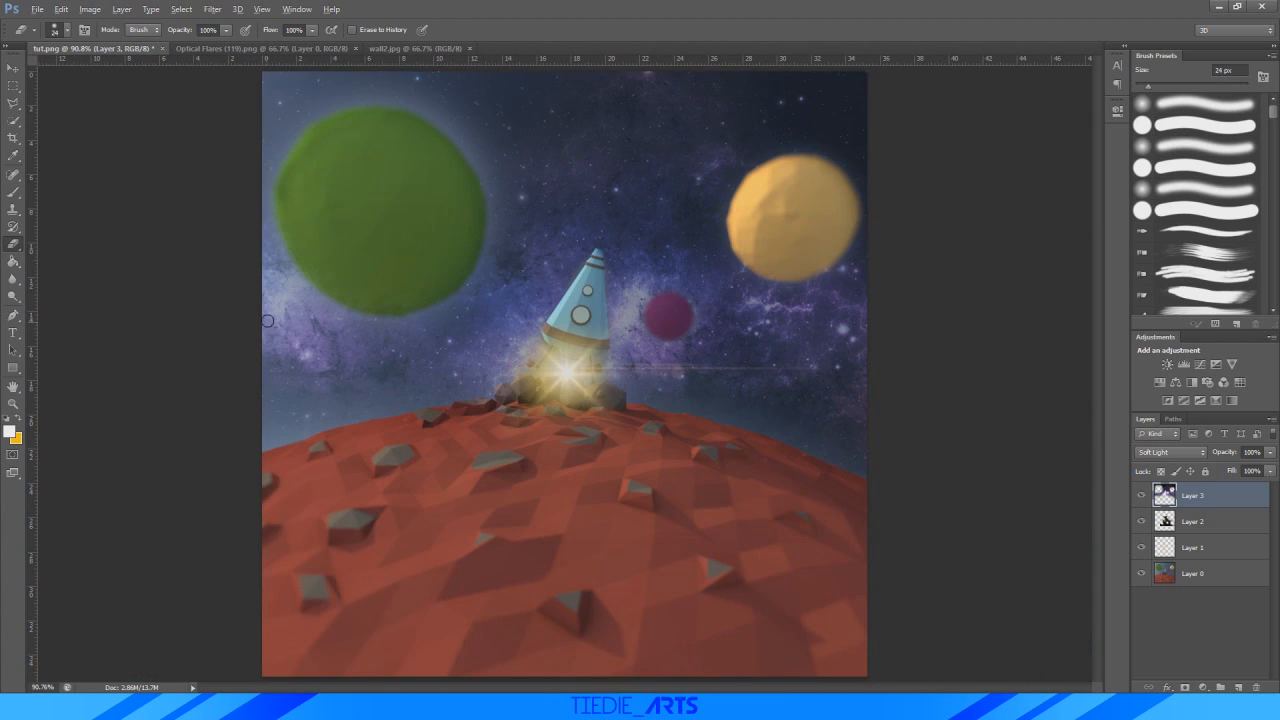
alt+scroll(540, 301, up, 2)
alt+scroll(540, 301, down, 4)
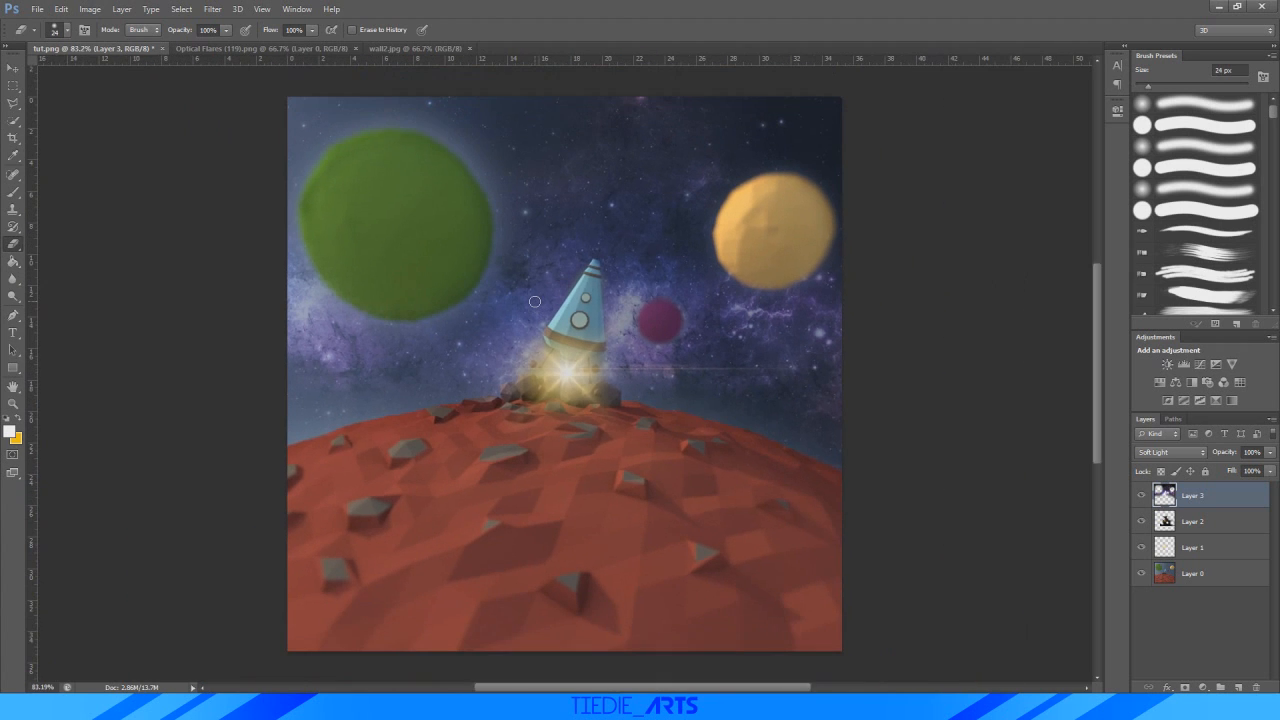
alt+scroll(748, 403, up, 2)
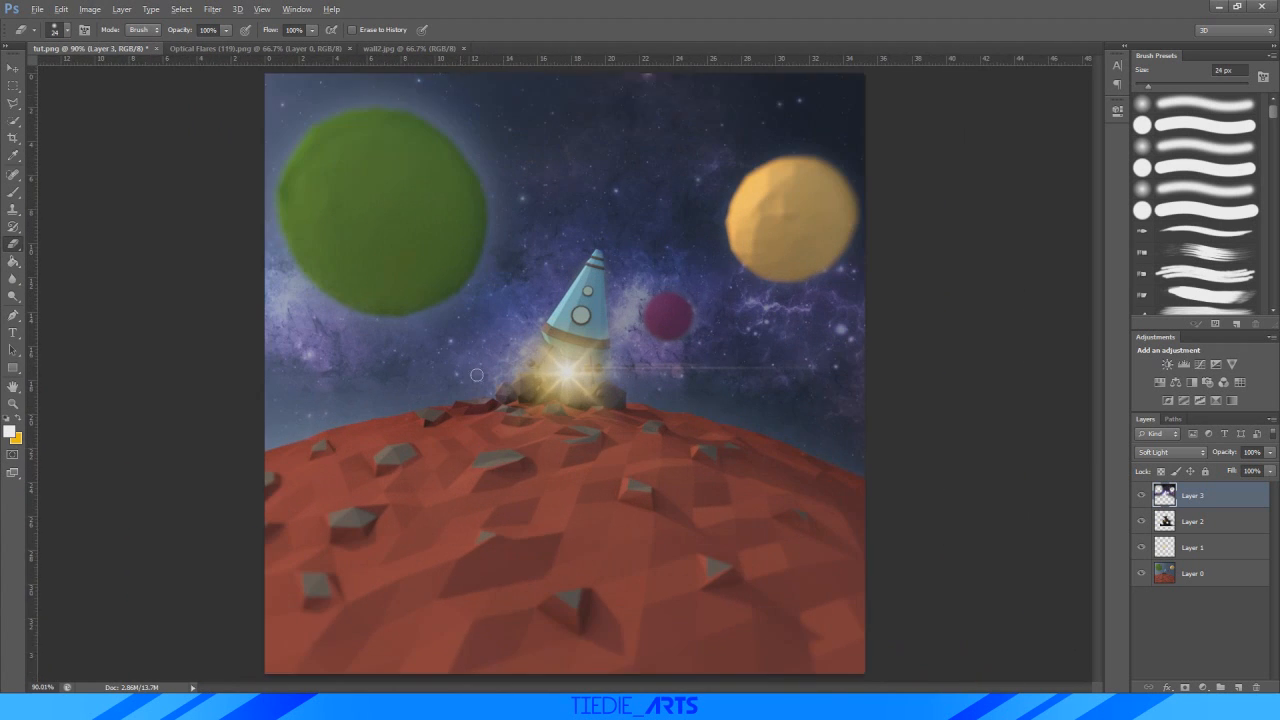
drag(1269, 458, 1237, 475)
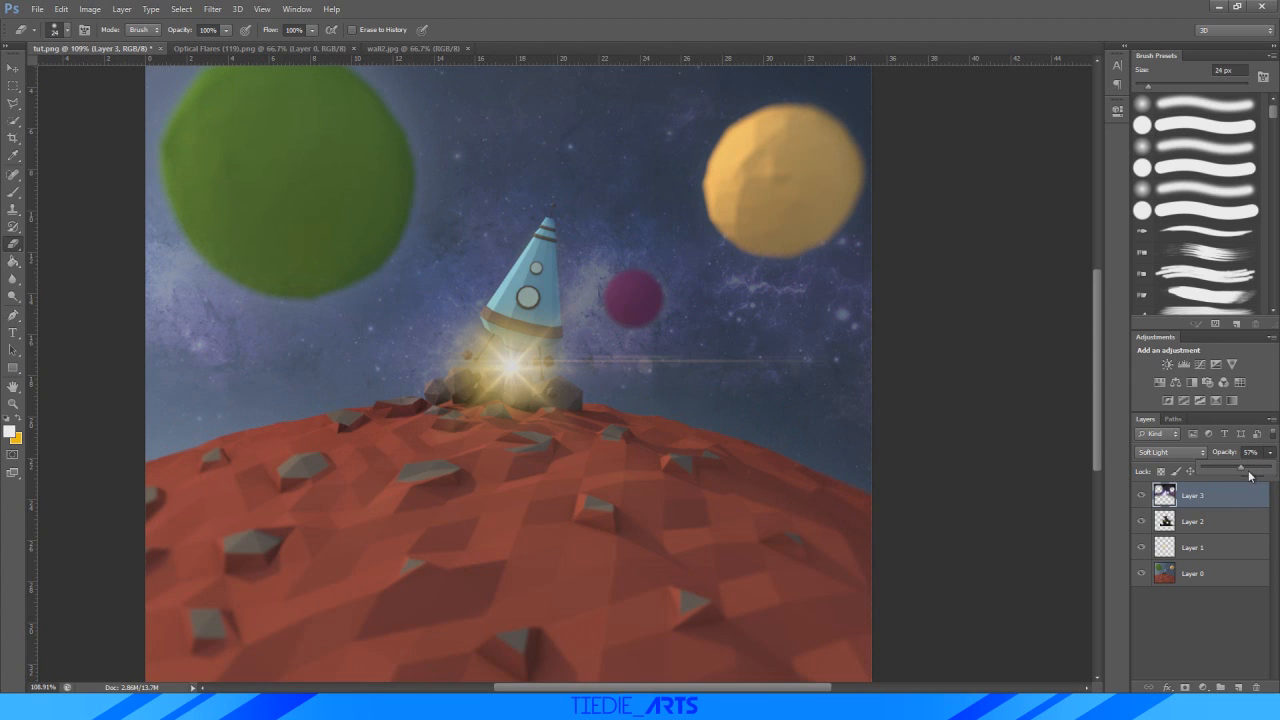
drag(1248, 474, 1240, 472)
alt+scroll(549, 434, down, 2)
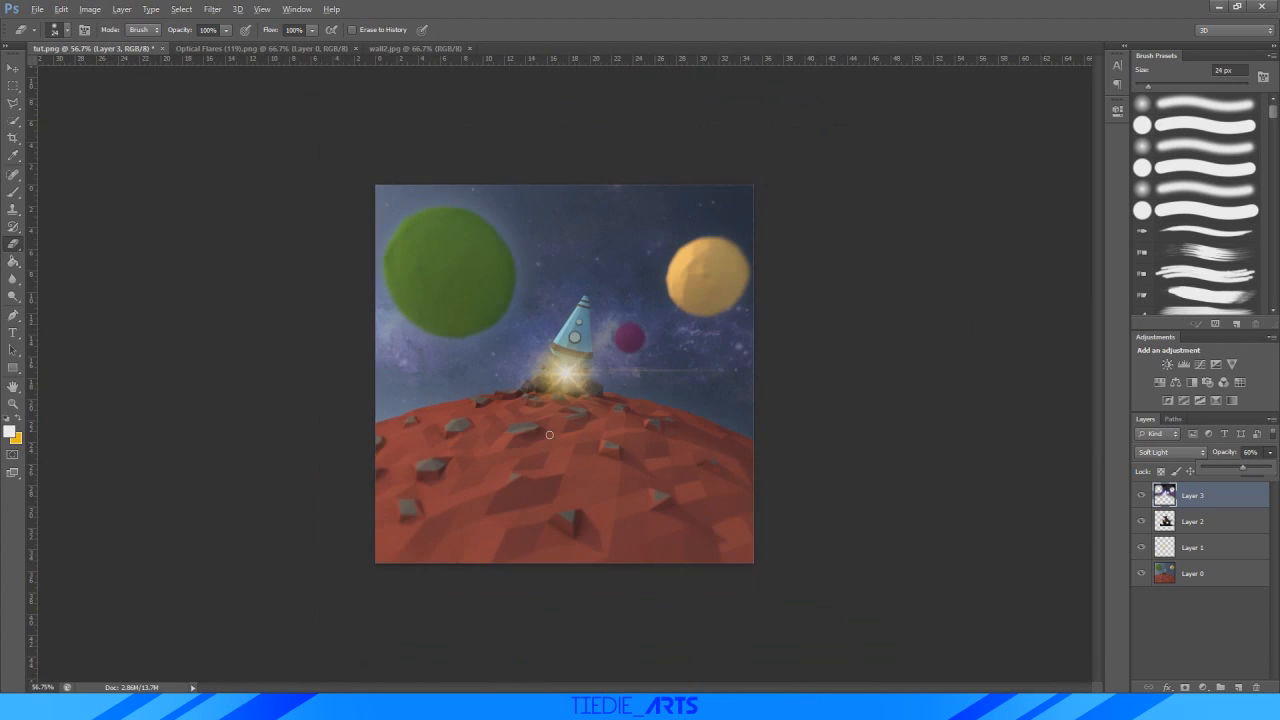
alt+scroll(549, 434, up, 1)
alt+scroll(549, 434, up, 1)
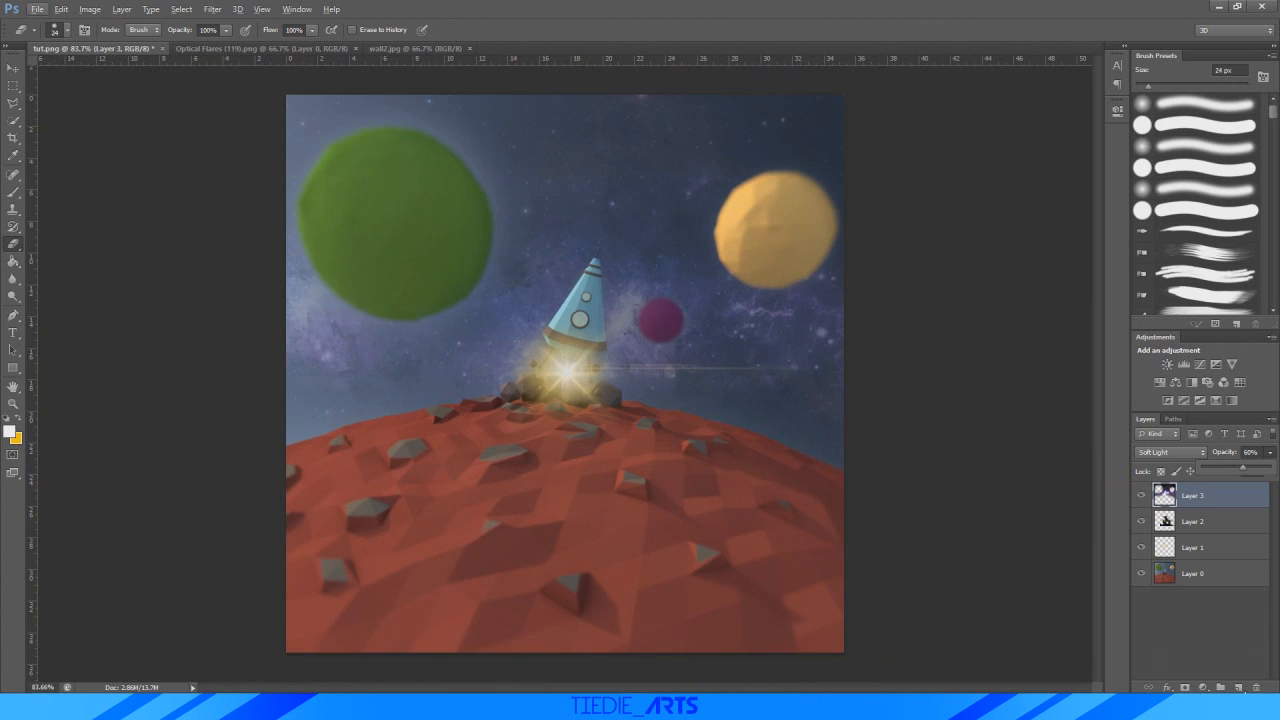
- Add a new layer above the galaxy layer and set the Brush tool's foreground colour to black (000000)
click(1238, 688)
click(12, 193)
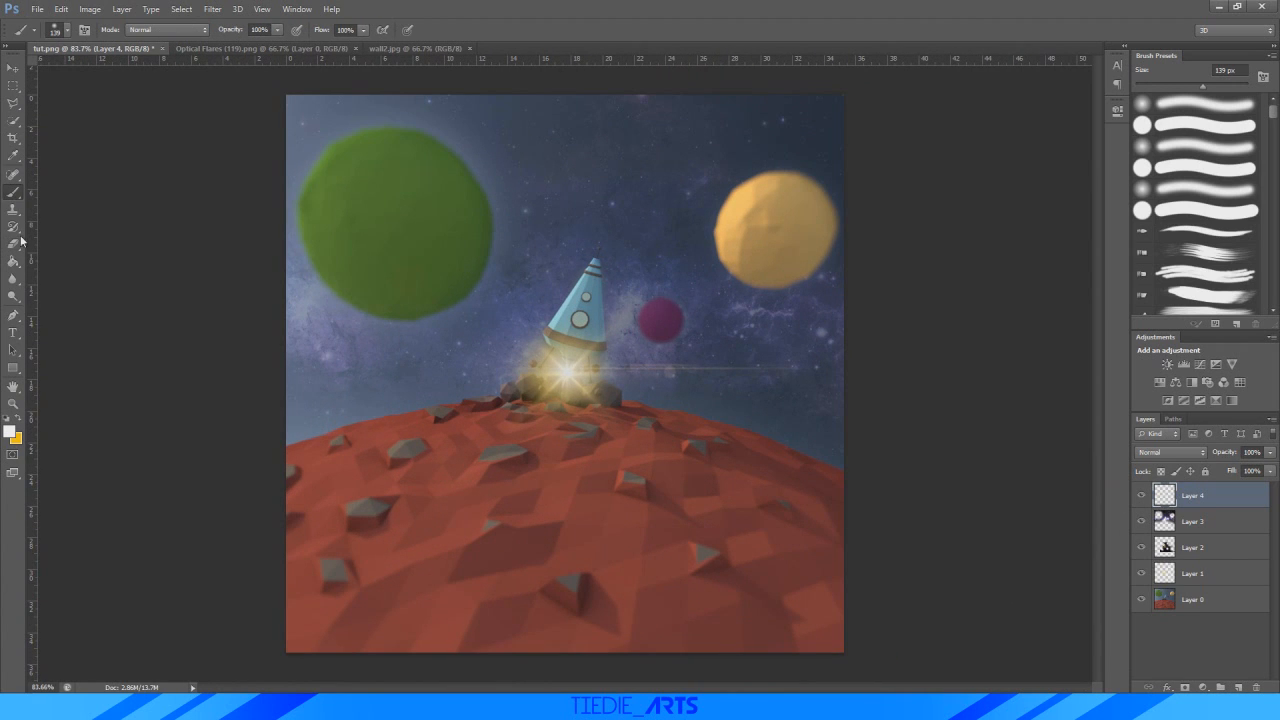
click(10, 430)
click(262, 584)
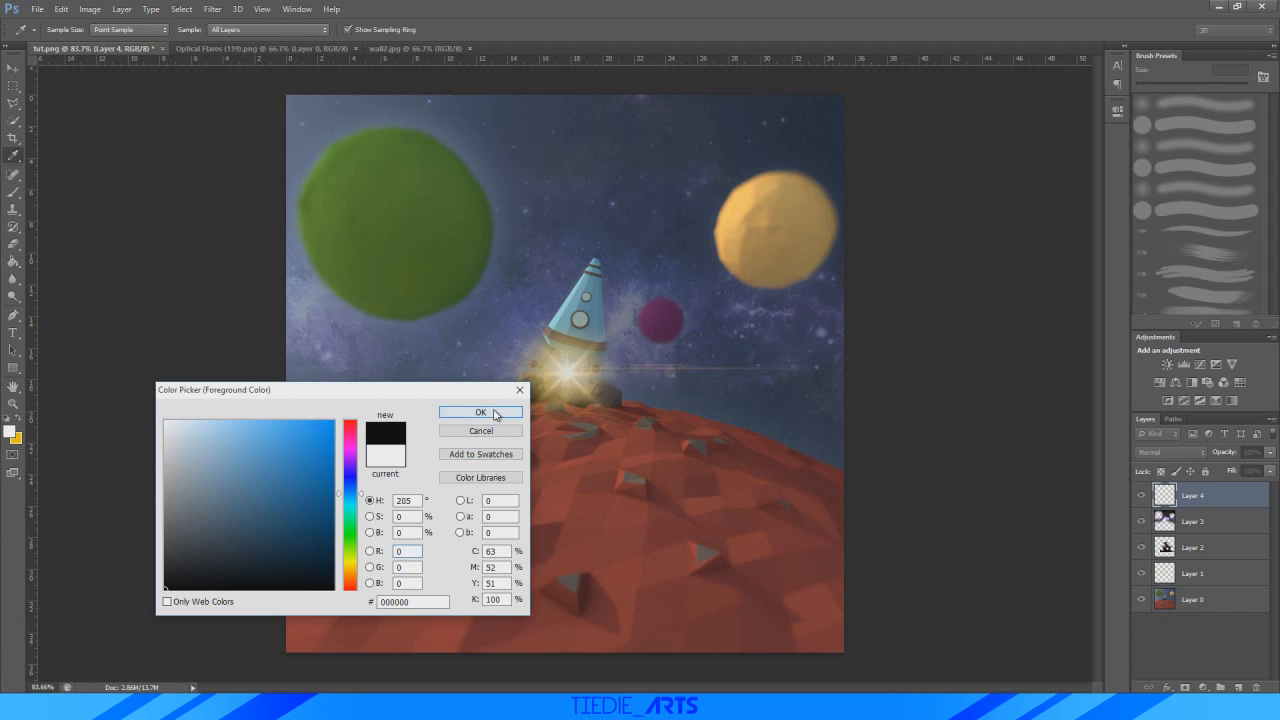
click(494, 413)
- Darken the right side and lower edge of the image on the new layer with a 1521 px black brush at 0% hardness
right_click(620, 390)
drag(745, 450, 782, 450)
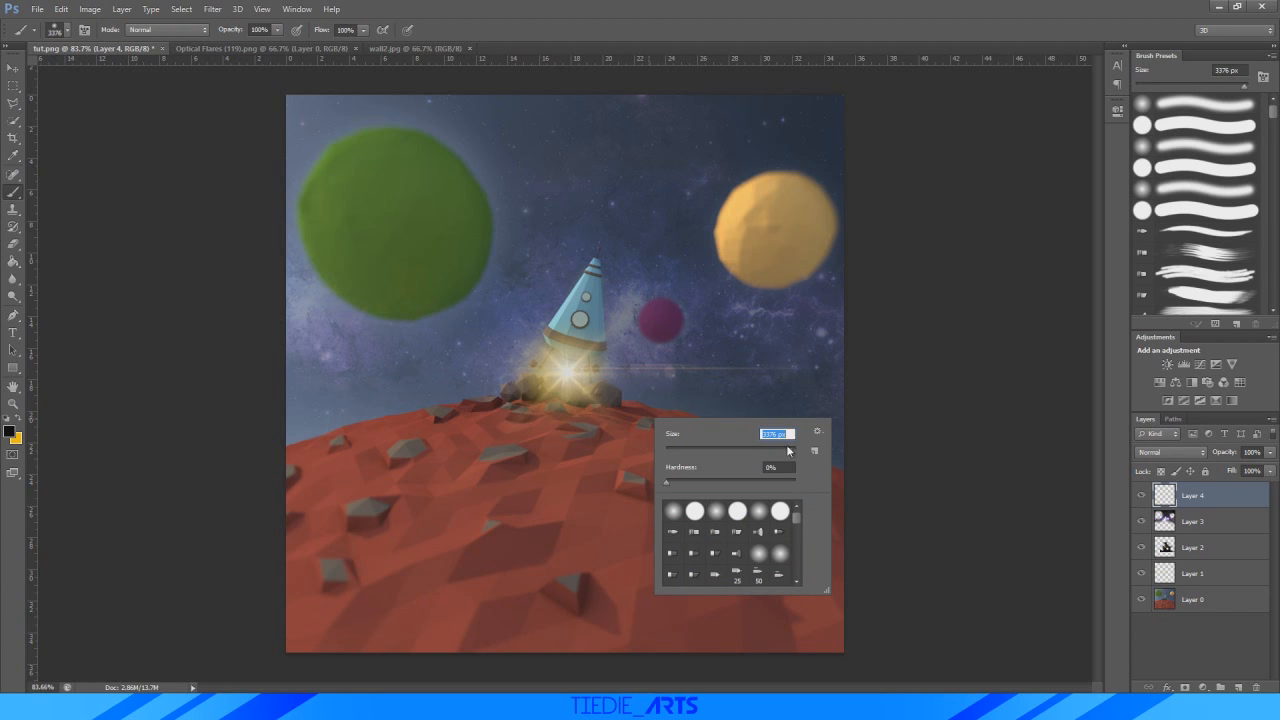
drag(785, 448, 784, 448)
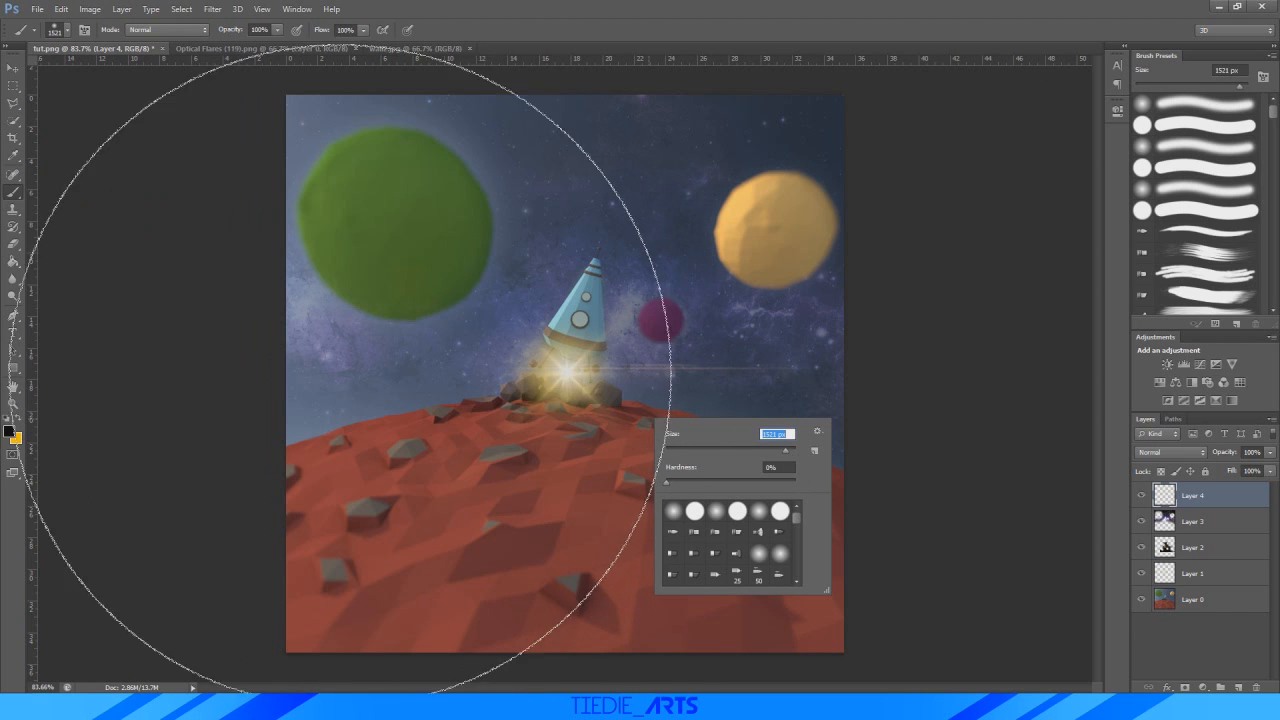
key(Return)
ctrl+drag(352, 417, 186, 400)
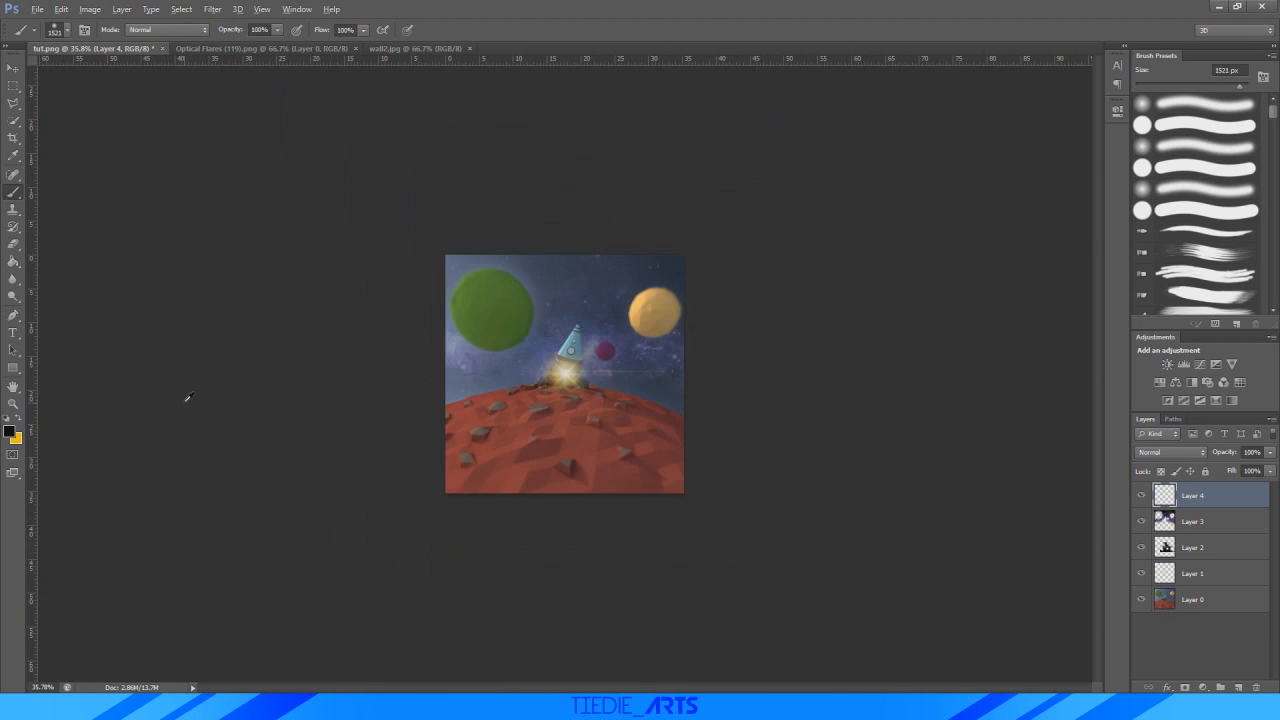
alt+scroll(808, 362, up, 5)
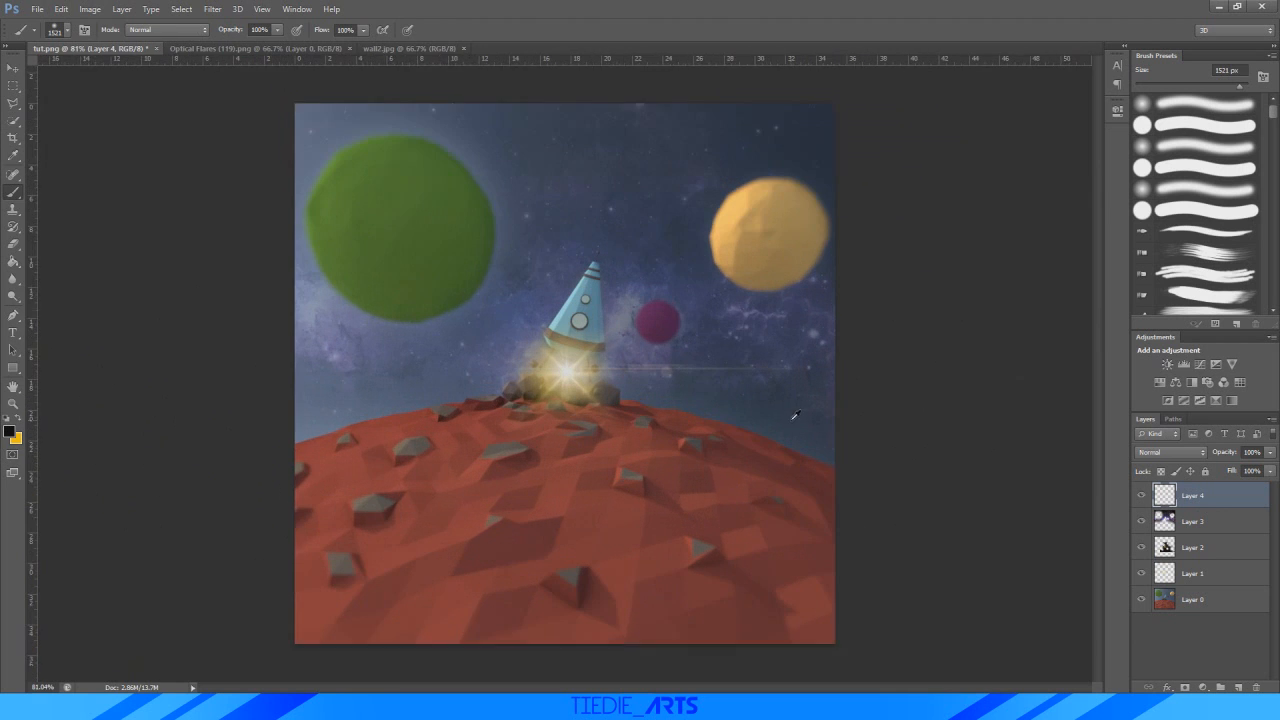
ctrl+drag(816, 431, 667, 434)
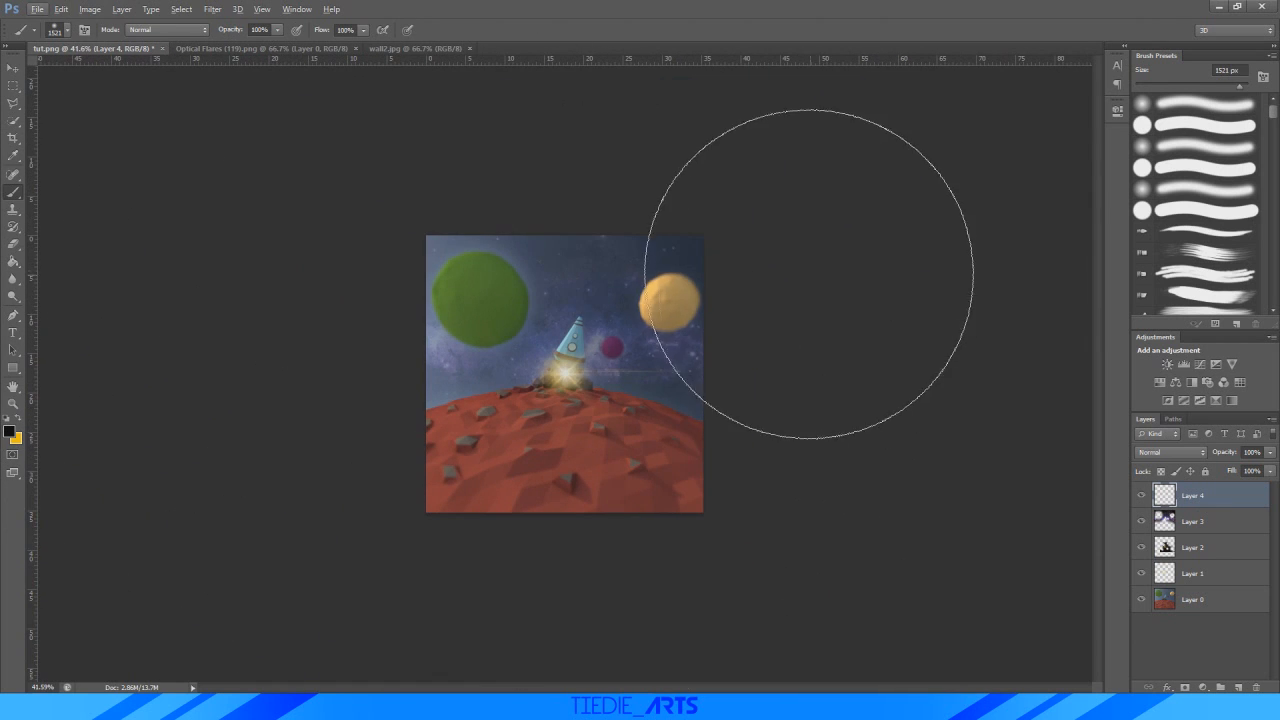
mouse_move(817, 252)
mouse_down()
mouse_move(824, 408)
mouse_move(689, 609)
mouse_move(560, 688)
mouse_move(800, 477)
mouse_move(733, 97)
mouse_move(707, 109)
mouse_move(856, 441)
mouse_move(557, 624)
mouse_up()
alt+scroll(895, 400, up, 4)
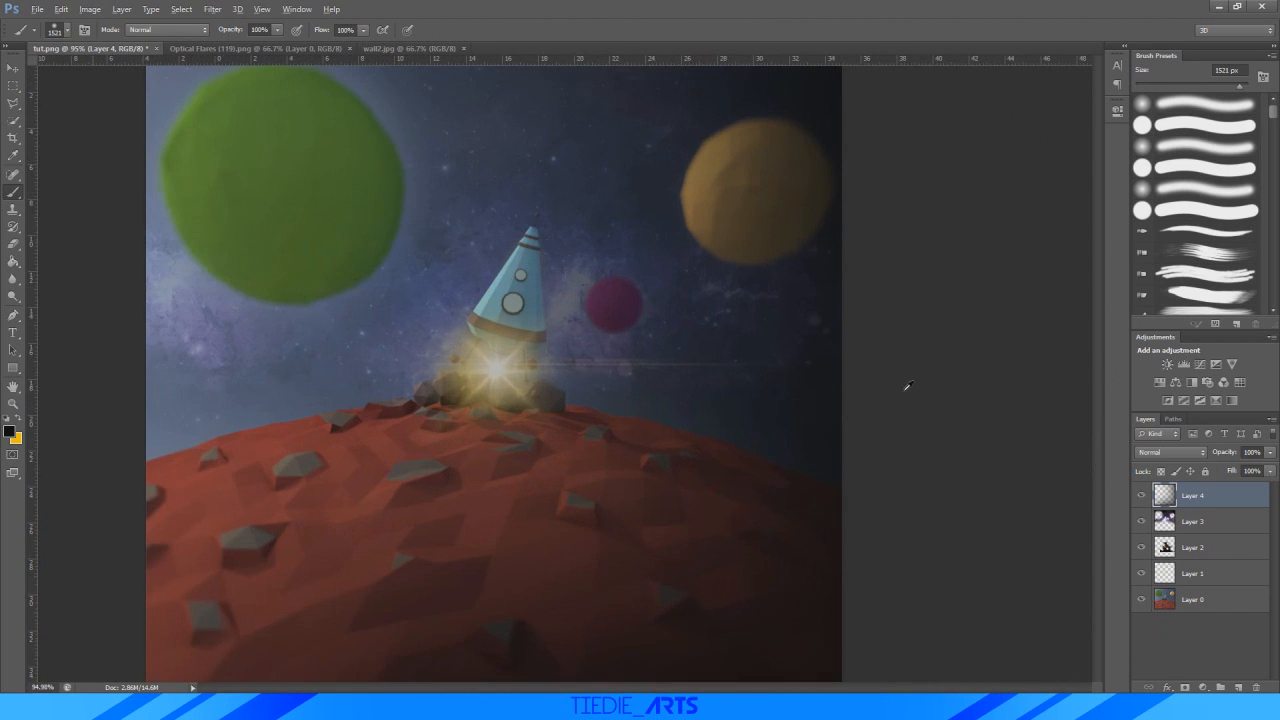
alt+scroll(772, 443, down, 2)
click(863, 363)
alt+scroll(803, 337, up, 2)
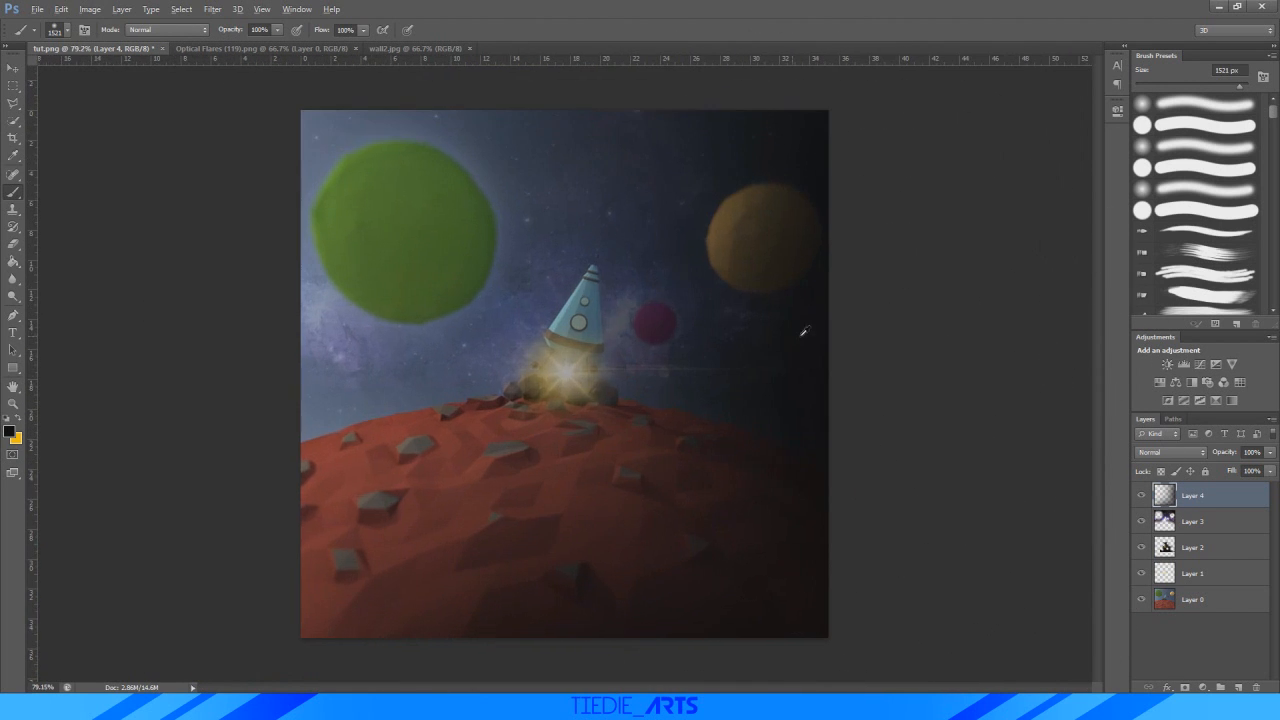
- Set the dark shading layer's blend mode to Overlay and its opacity to 74%
click(1269, 452)
drag(1266, 468, 1250, 470)
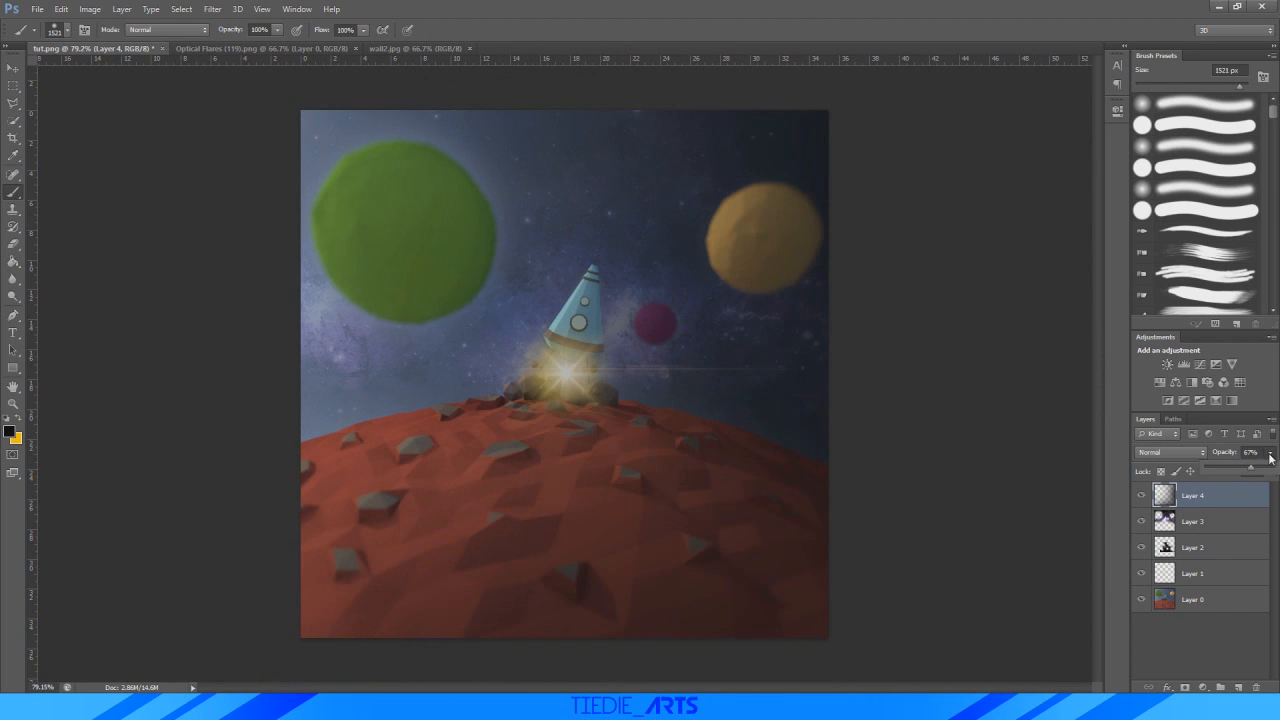
drag(1250, 468, 1240, 469)
click(1168, 452)
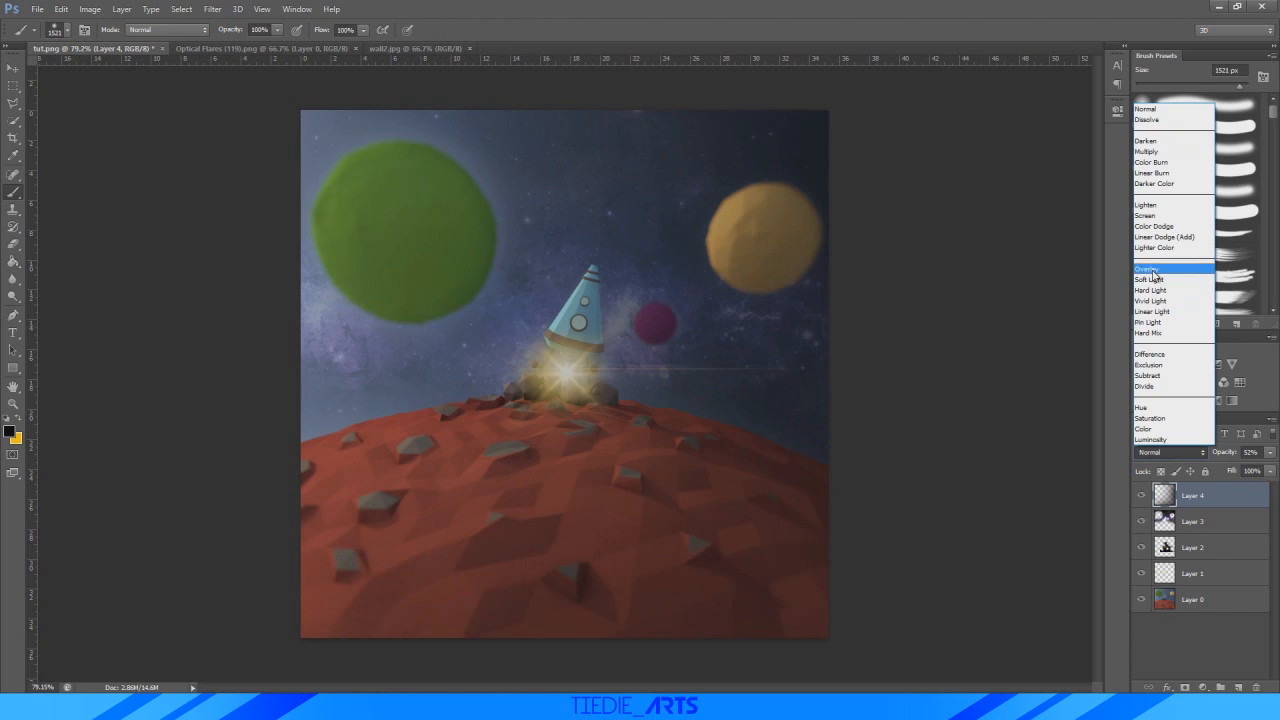
click(1150, 270)
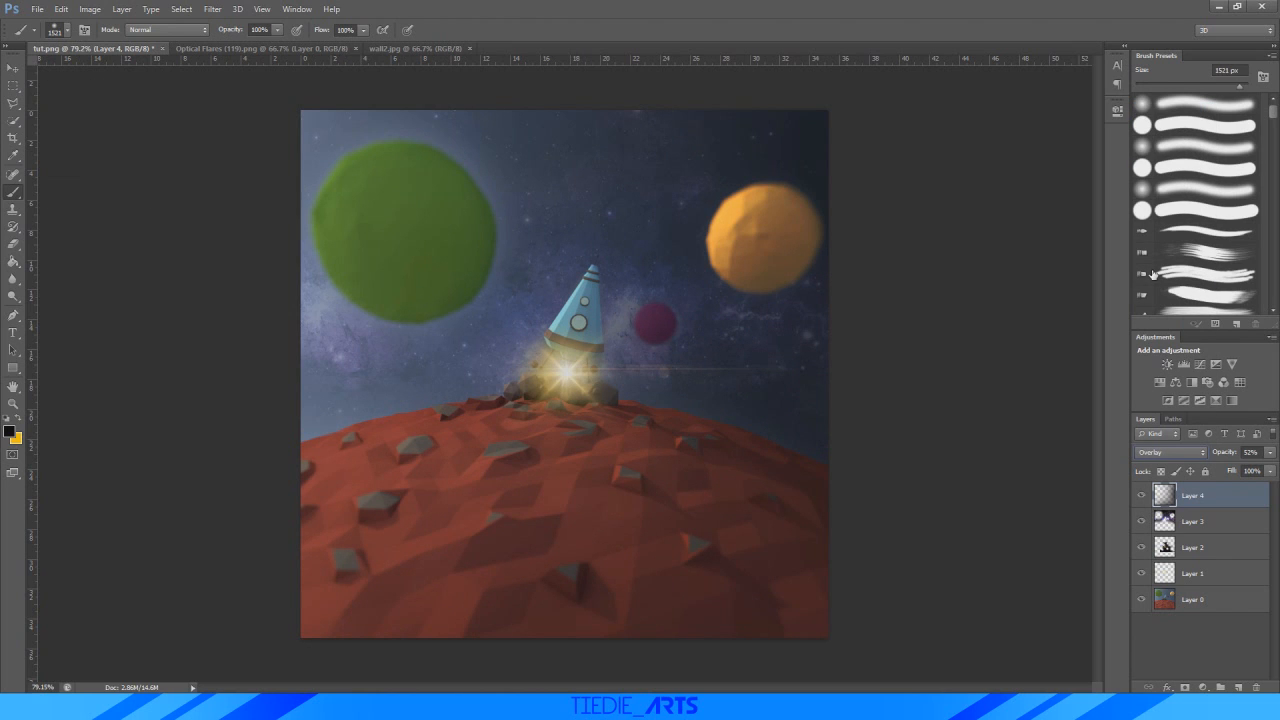
click(1269, 452)
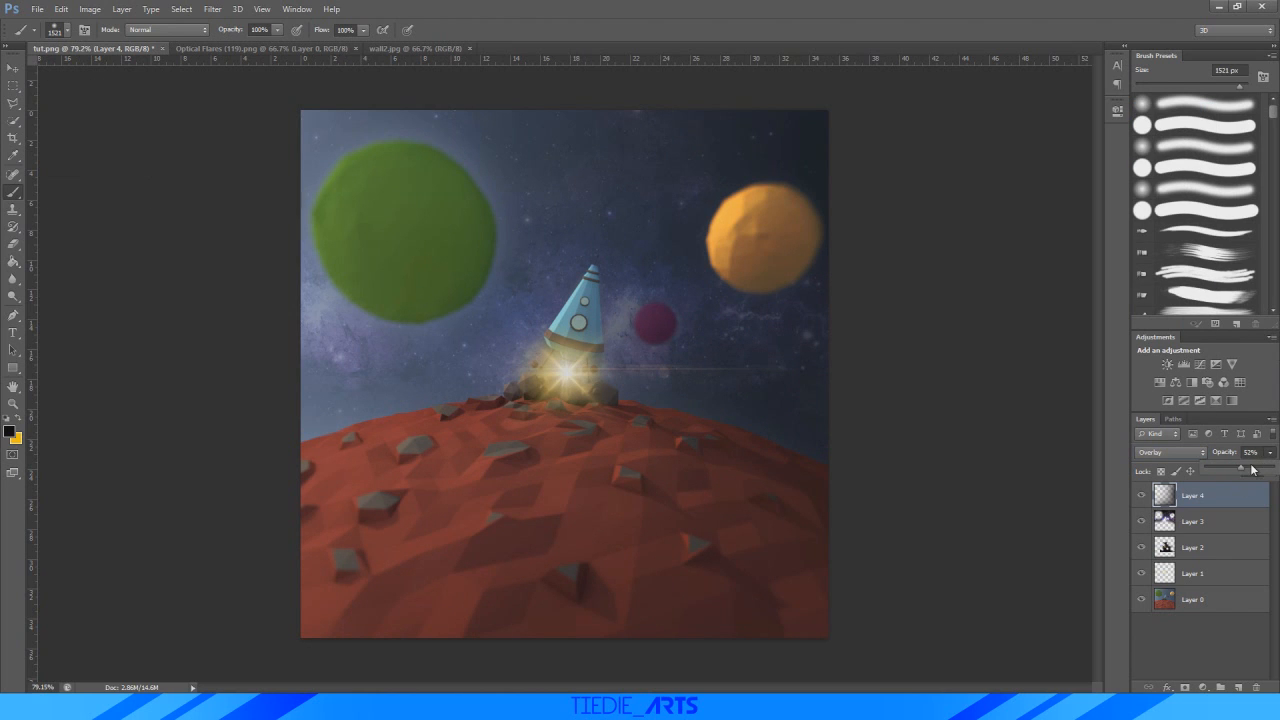
drag(1252, 469, 1257, 471)
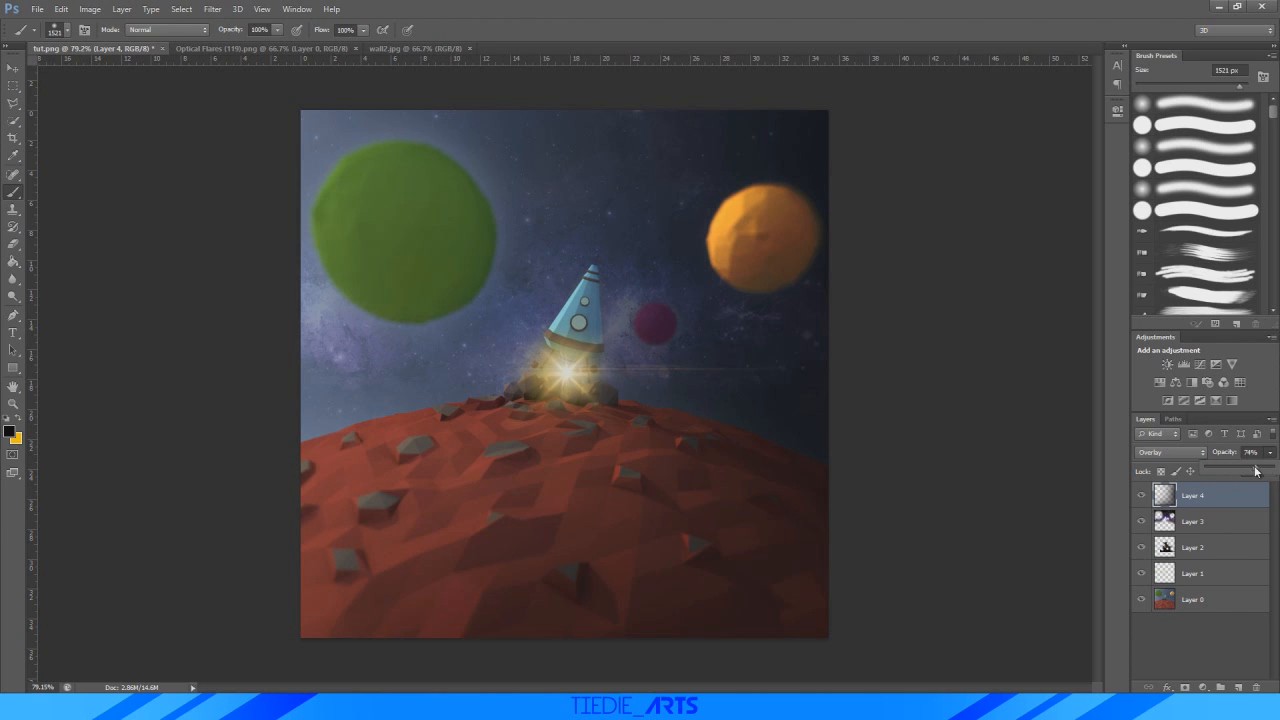
click(1202, 626)
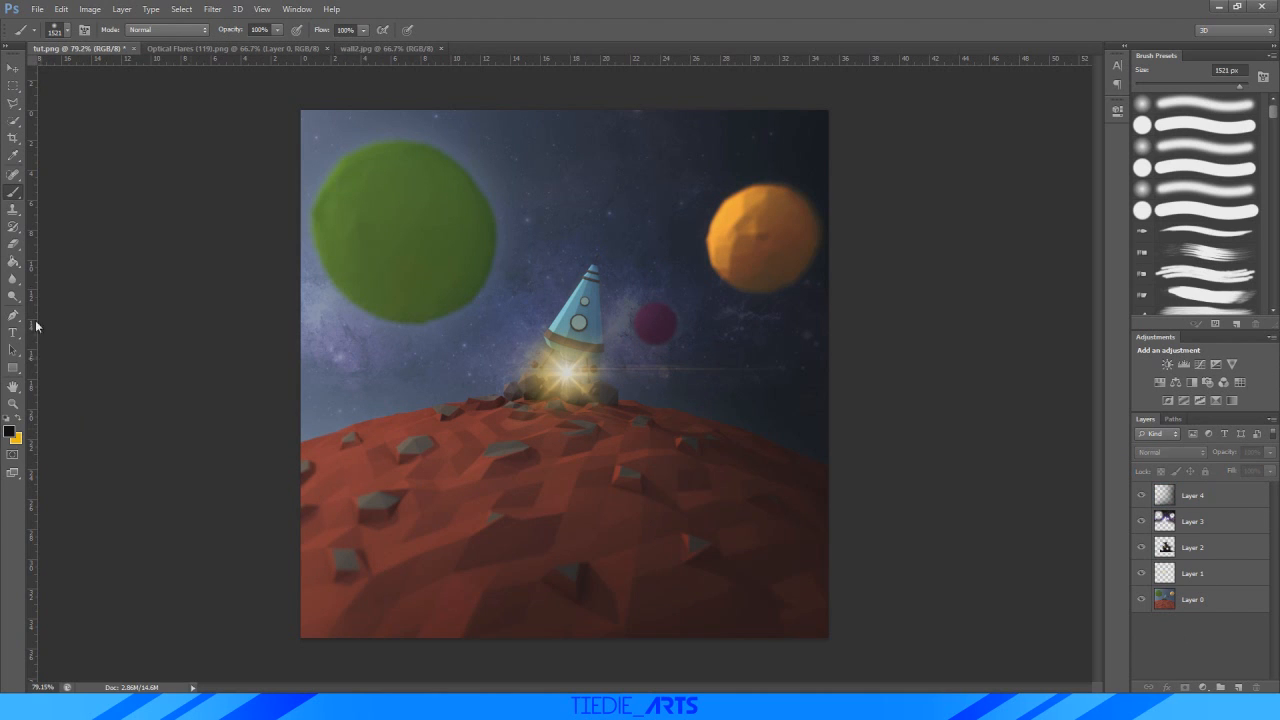
- Brighten the image's upper-left area on Layer 4 with the 1521 px brush in white (ffffff)
click(10, 431)
drag(176, 443, 134, 403)
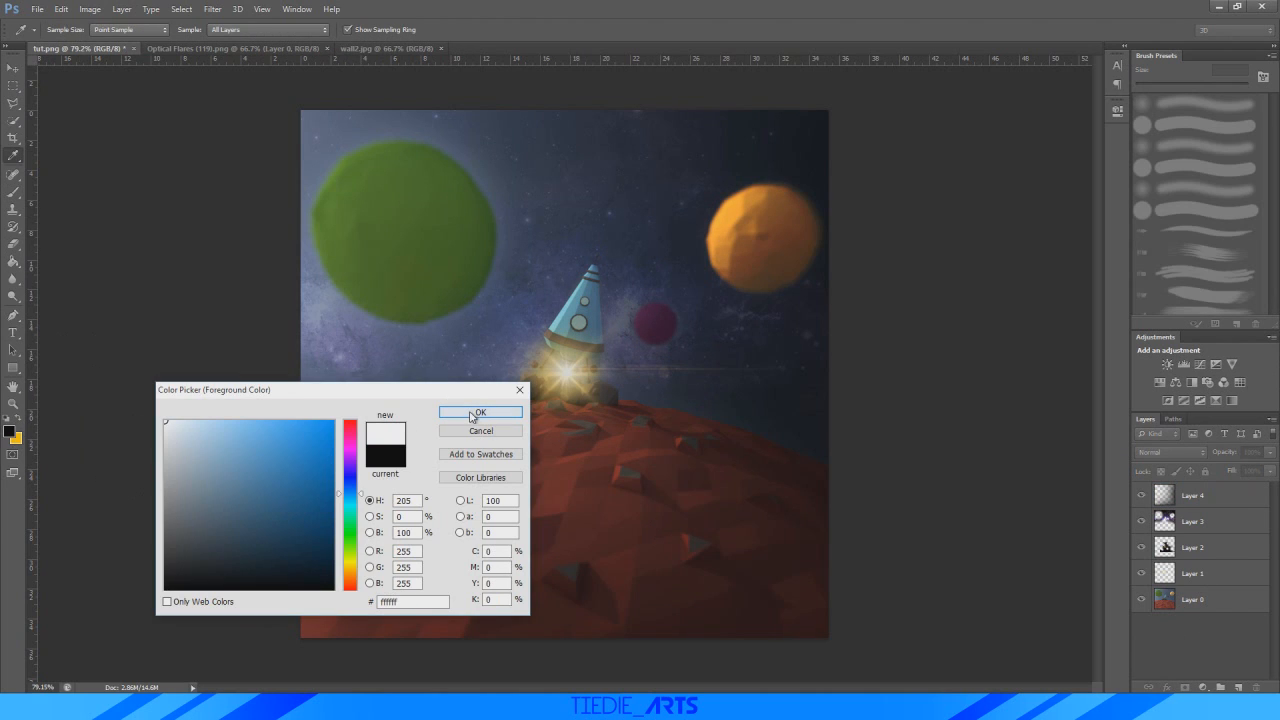
click(479, 412)
key(b)
alt+scroll(300, 250, down, 4)
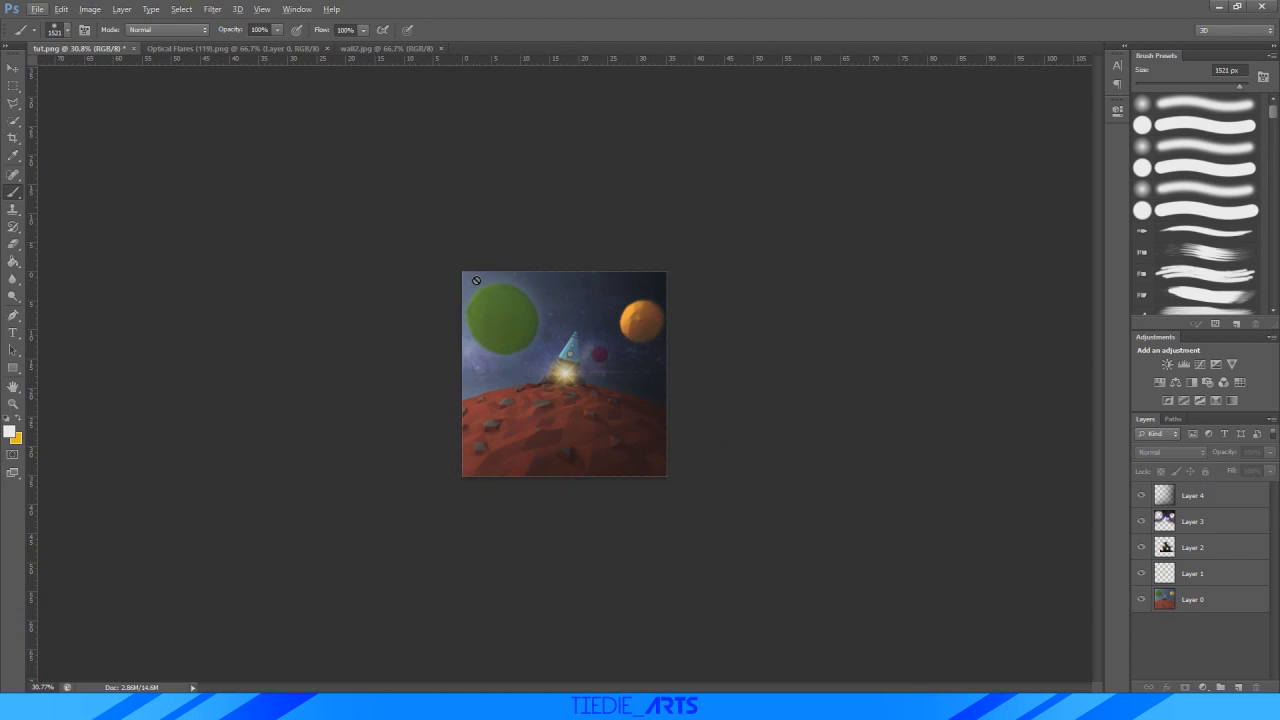
click(1202, 496)
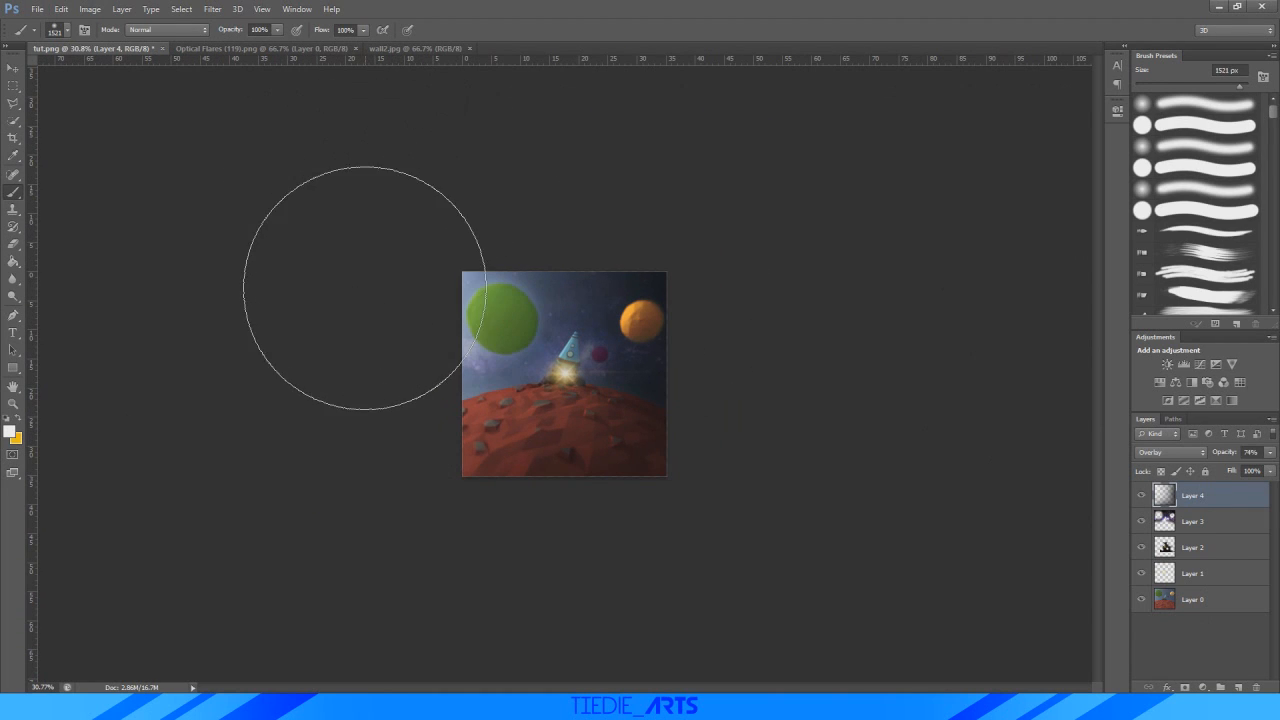
alt+scroll(410, 374, up, 4)
alt+scroll(400, 410, down, 2)
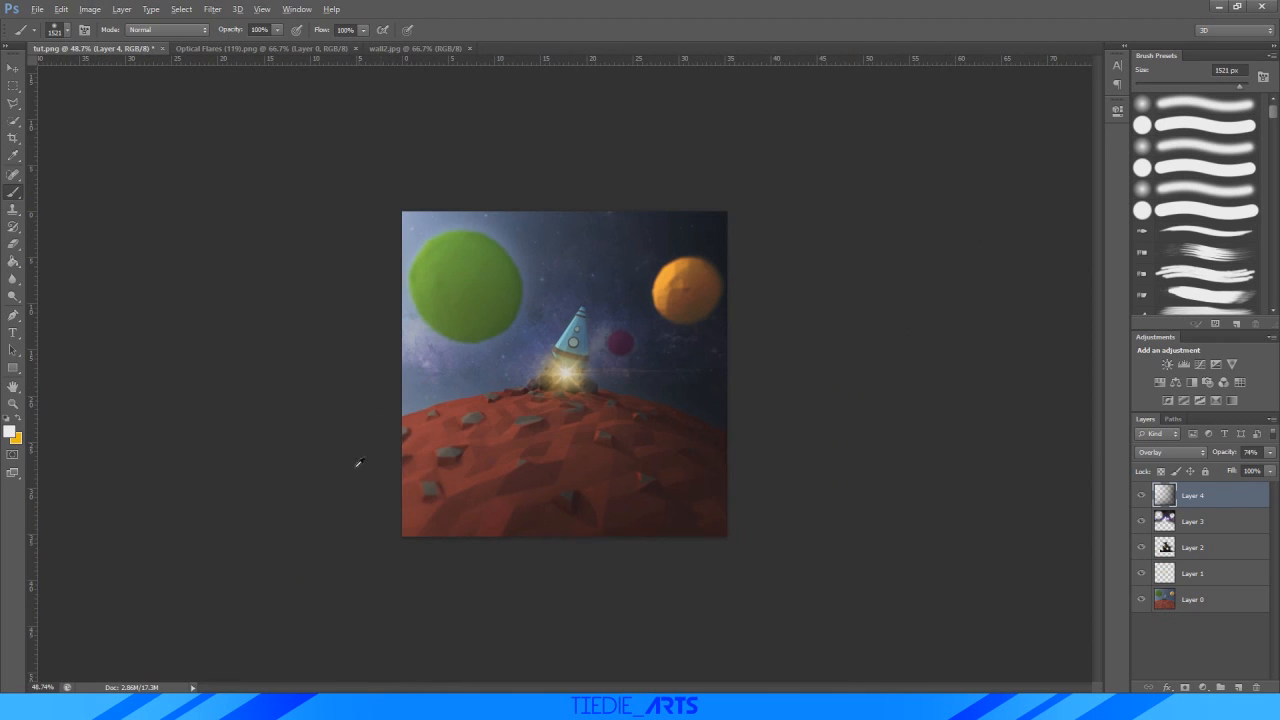
- Set the brush colour to black (000000) and darken the planet's lower edge on the same shading layer
key(i)
click(12, 433)
drag(190, 540, 156, 640)
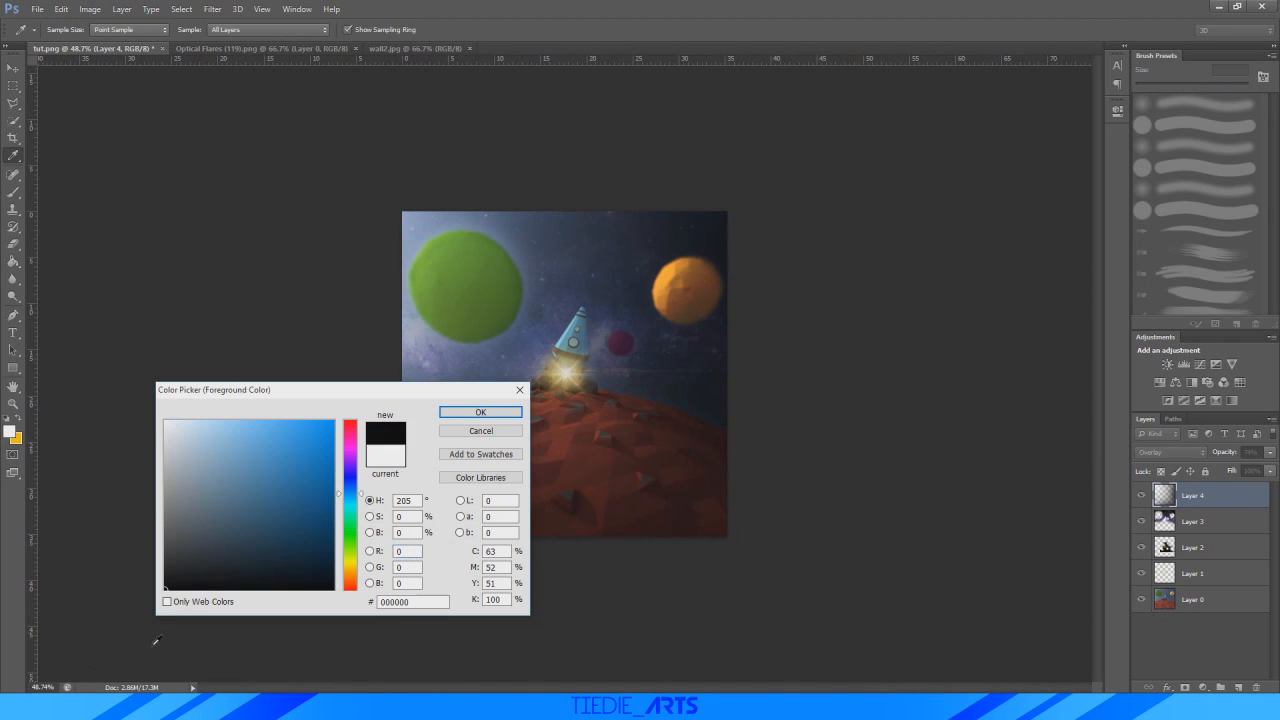
click(480, 412)
key(b)
alt+scroll(494, 486, down, 1)
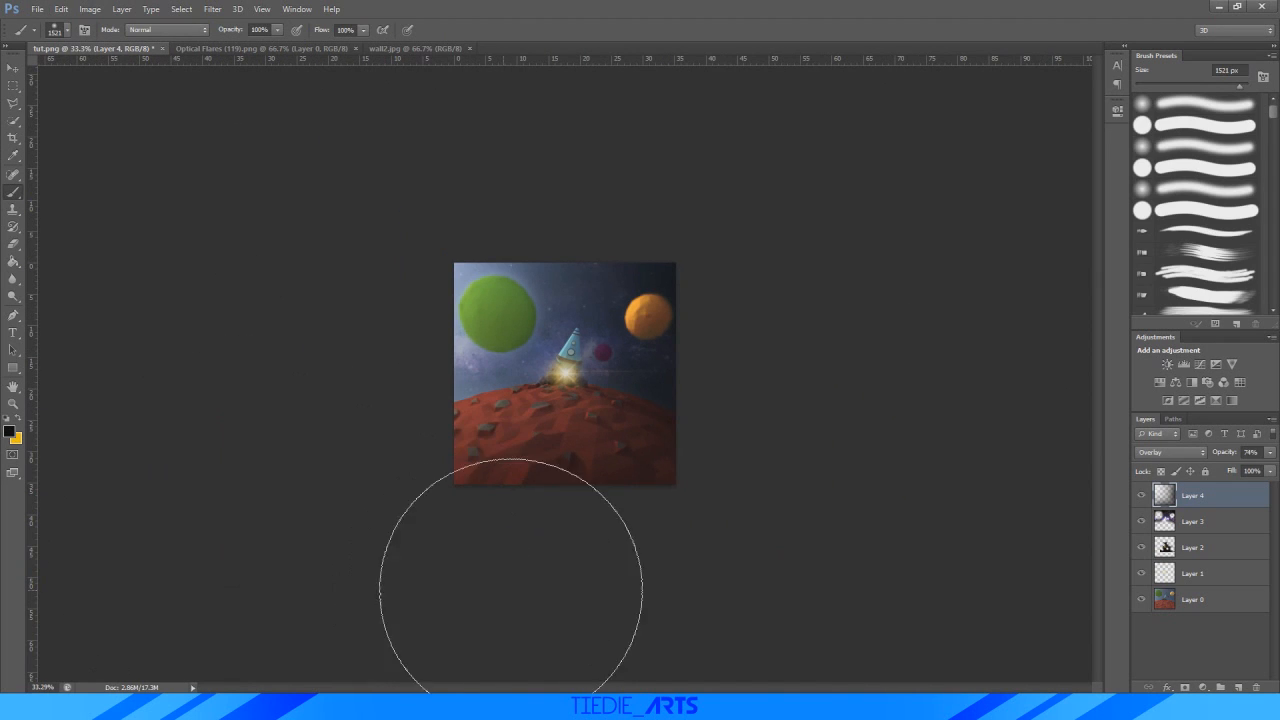
alt+scroll(903, 403, up, 2)
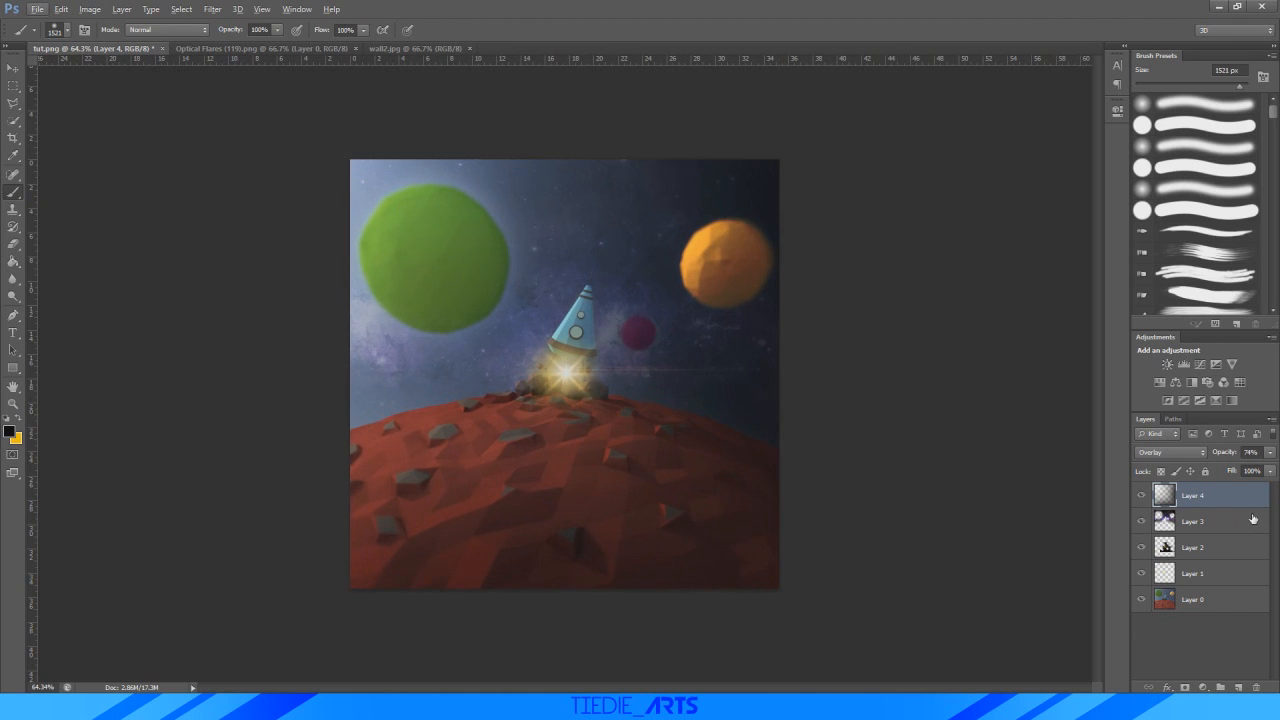
- Duplicate the shading layer and set the copy to Normal blend mode at 24% opacity
key(ctrl+j)
click(1168, 452)
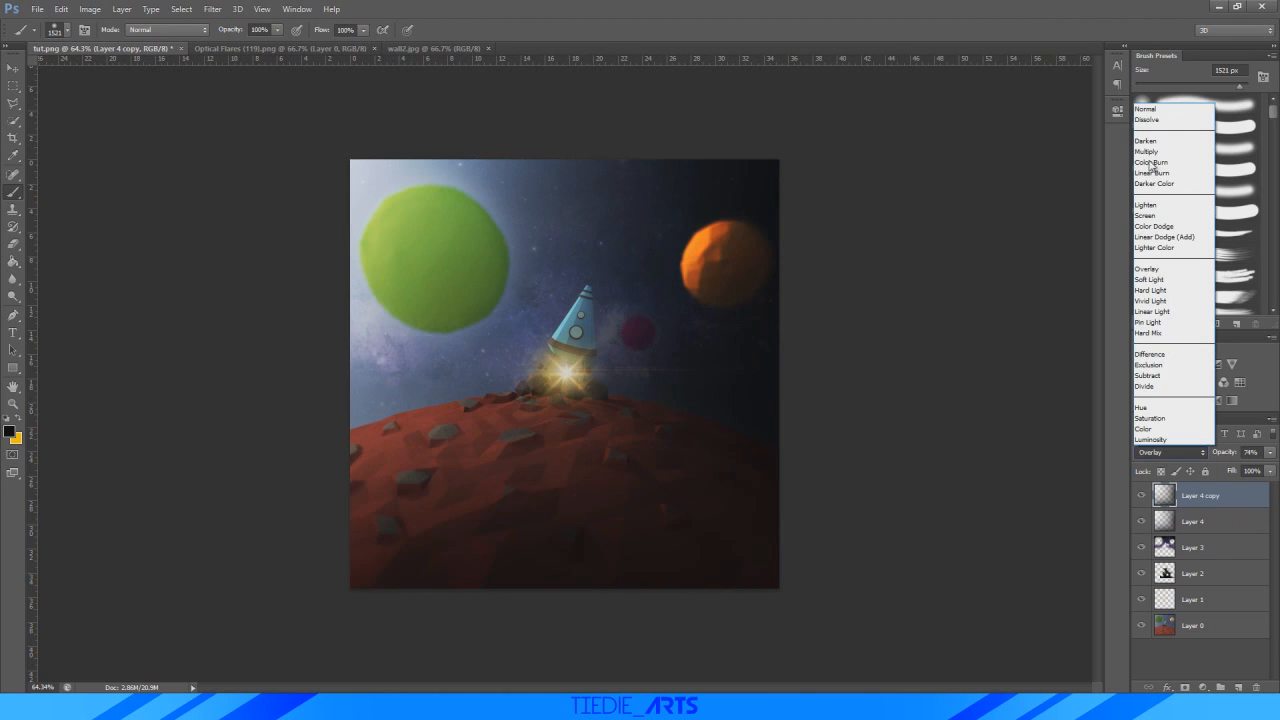
click(1160, 106)
click(1270, 452)
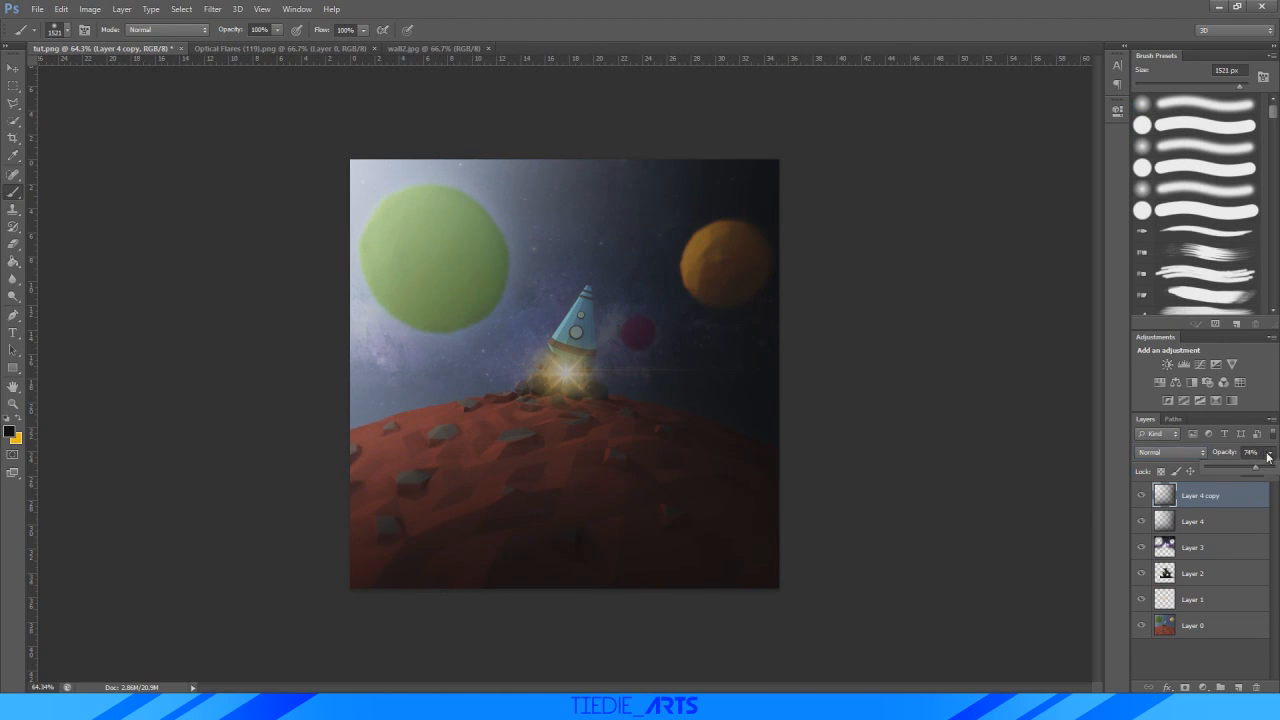
drag(1258, 470, 1228, 474)
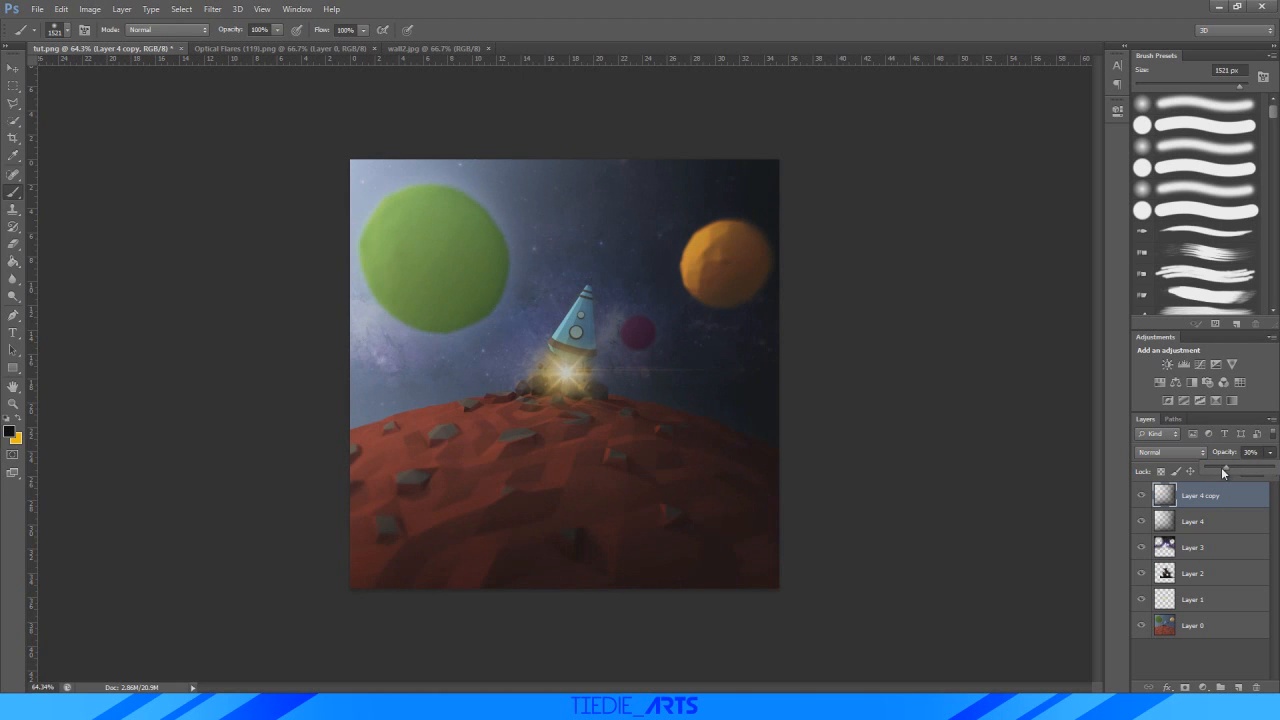
alt+scroll(722, 398, down, 3)
alt+scroll(724, 395, up, 1)
alt+scroll(724, 395, down, 1)
alt+scroll(627, 266, up, 4)
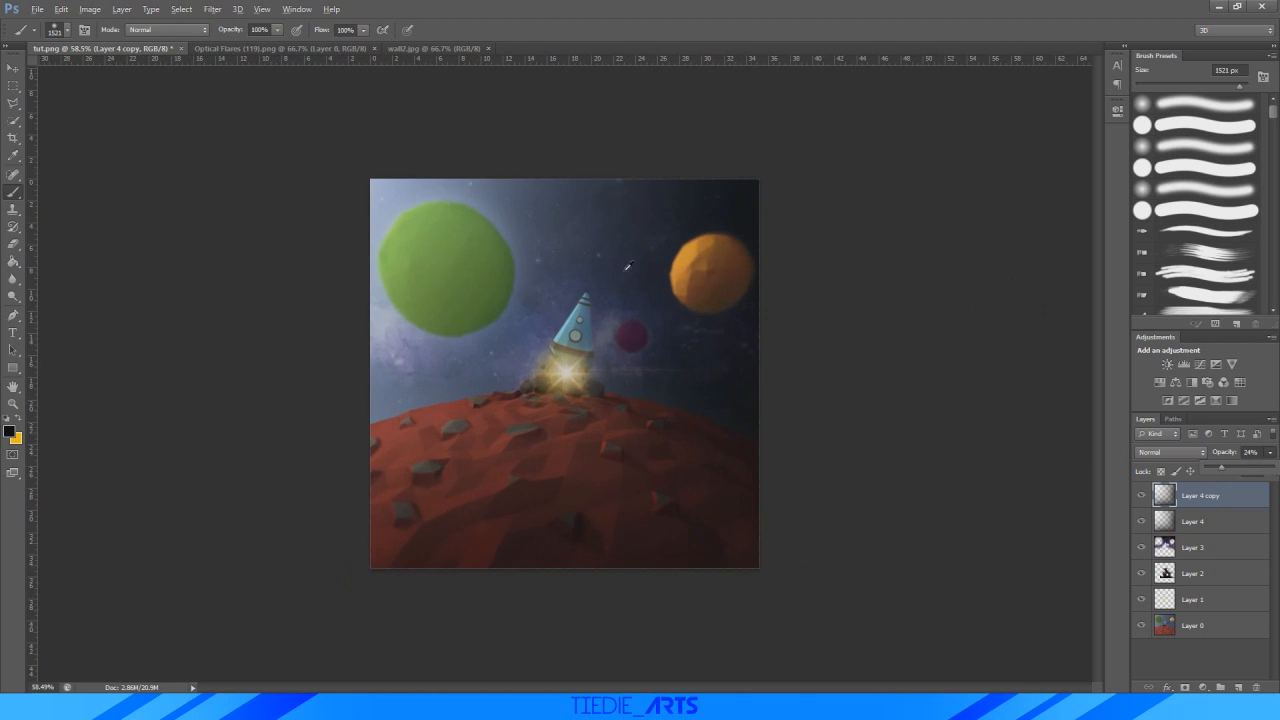
- Open wildtextures-old-paper-texture-3.jpg from the texture 1 folder and bring it into tut.png as a new layer
click(37, 9)
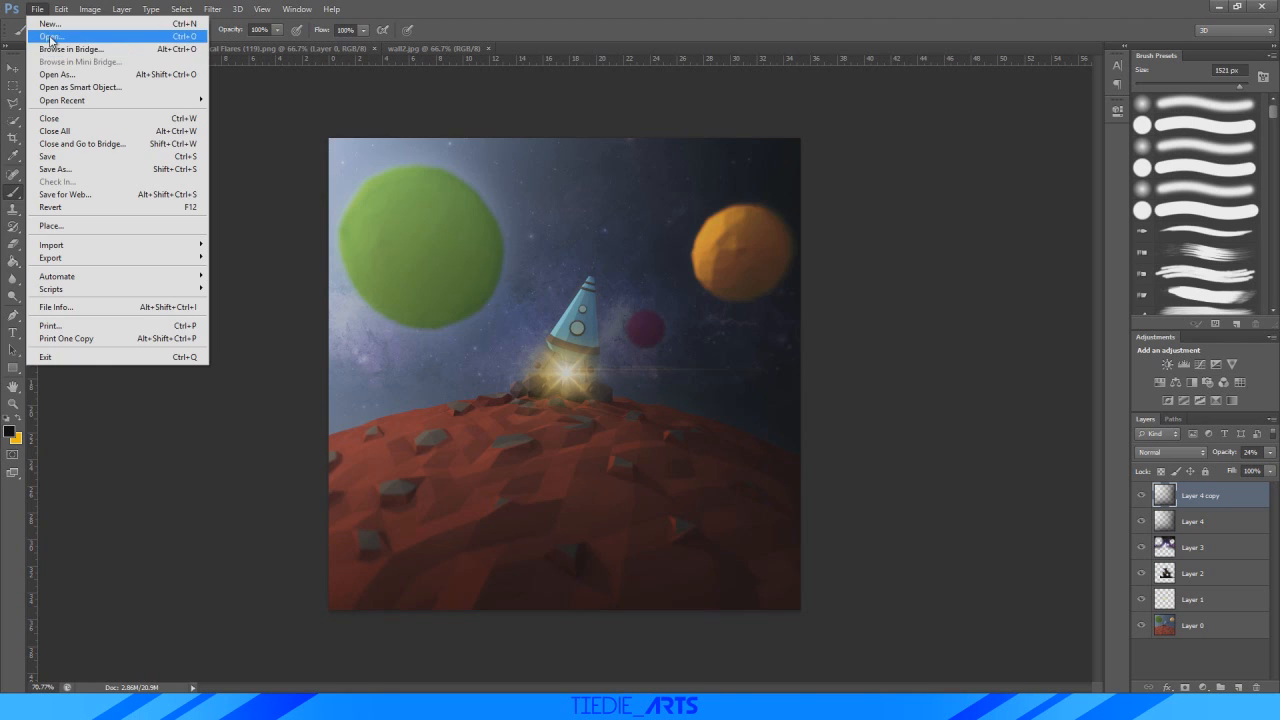
click(46, 36)
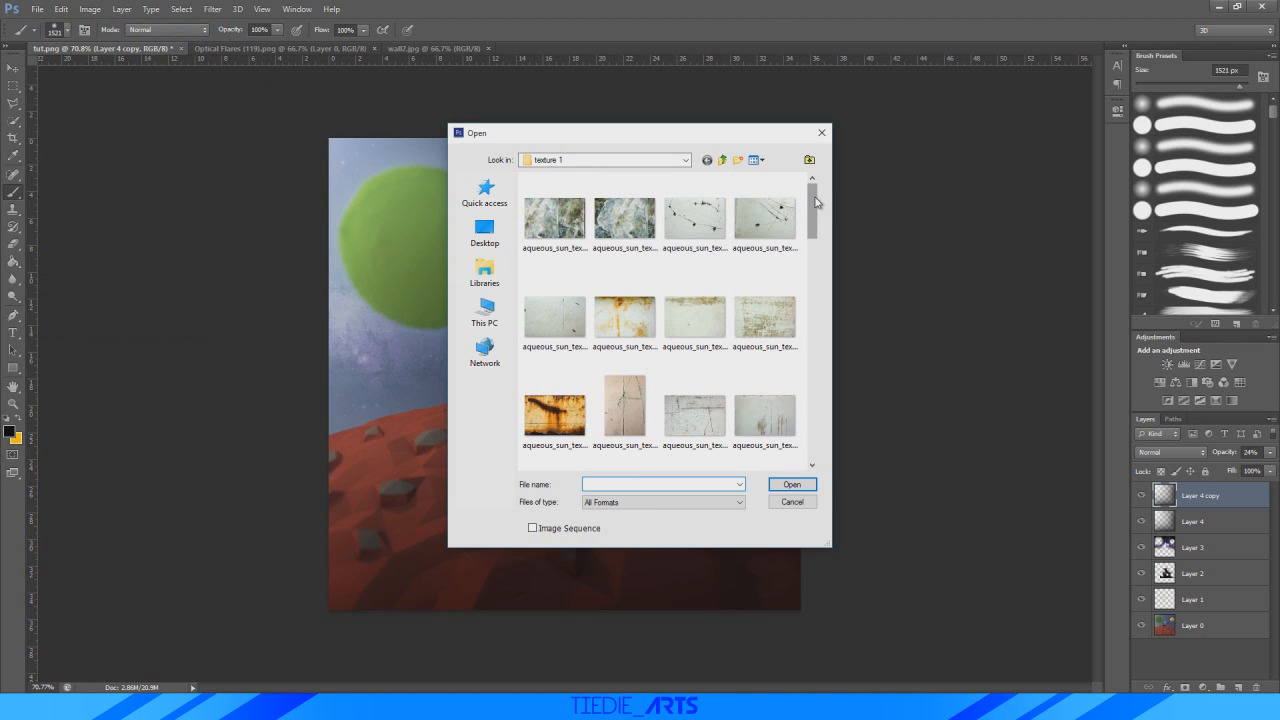
drag(818, 203, 815, 430)
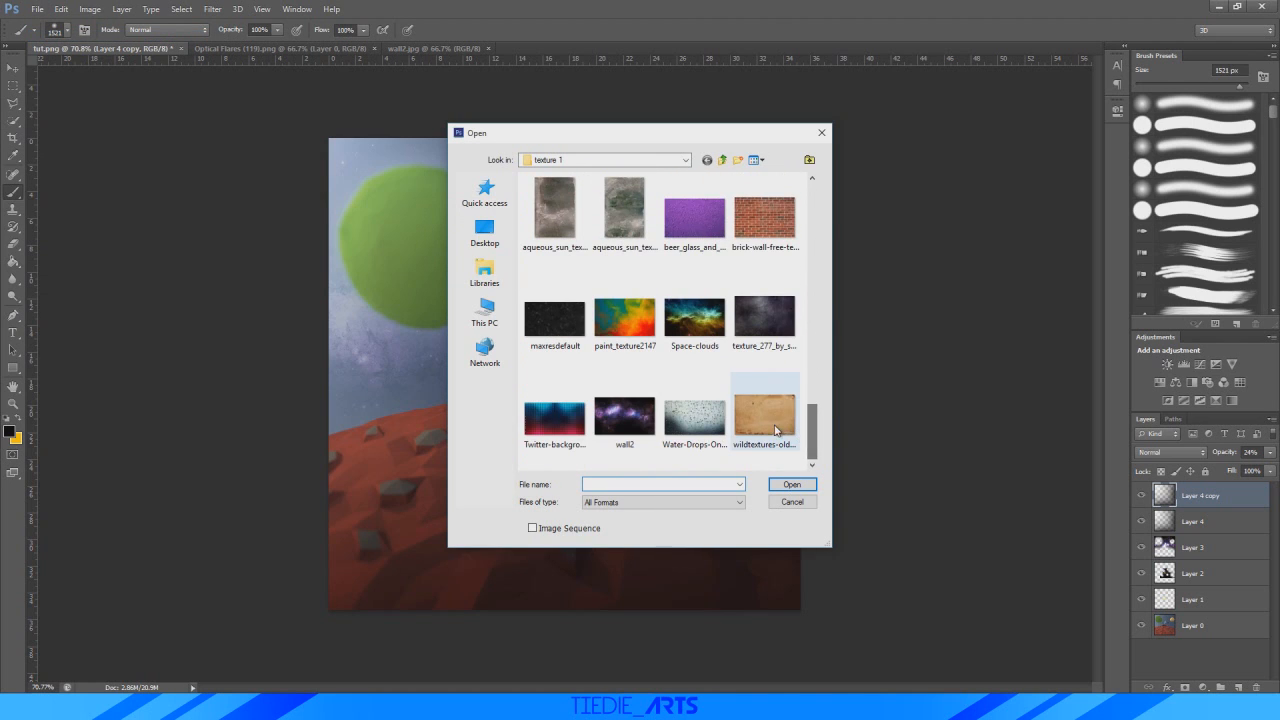
double_click(769, 415)
click(13, 68)
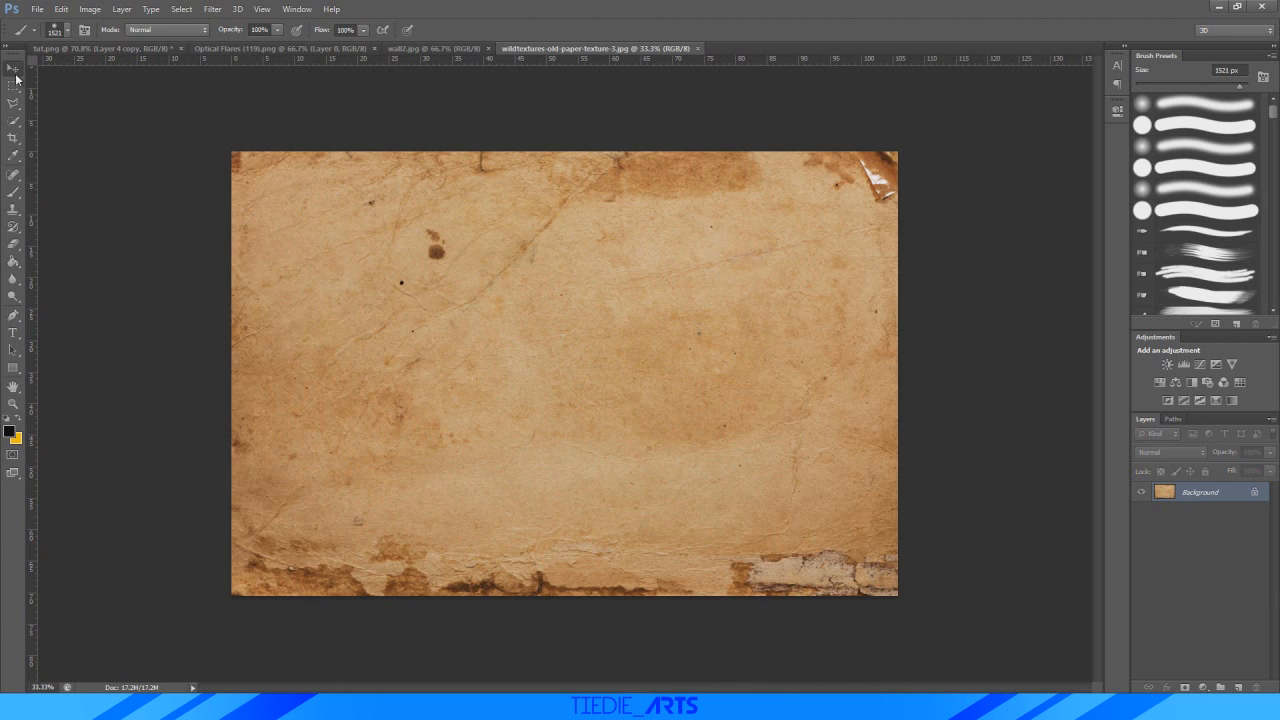
drag(460, 328, 483, 358)
- Scale the paper texture down proportionally to 59.20% and position it to cover the whole canvas
alt+scroll(478, 352, down, 3)
key(ctrl+t)
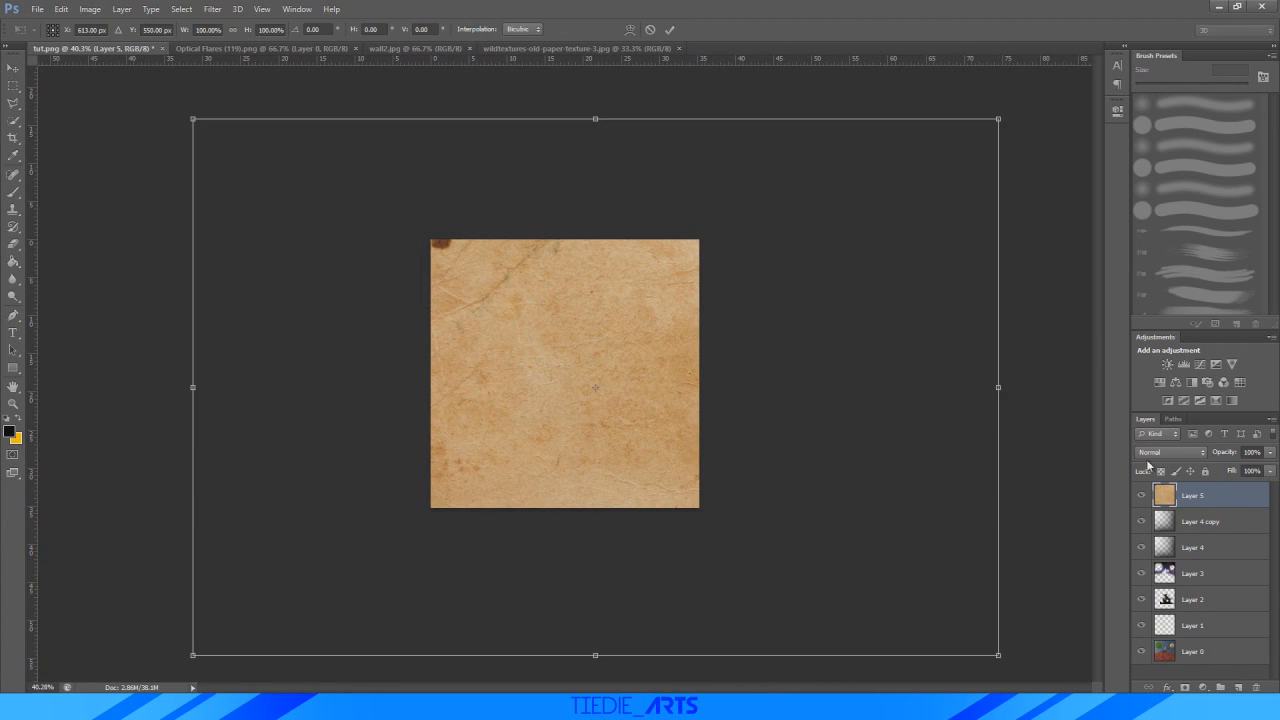
shift+drag(998, 119, 669, 337)
drag(492, 493, 564, 360)
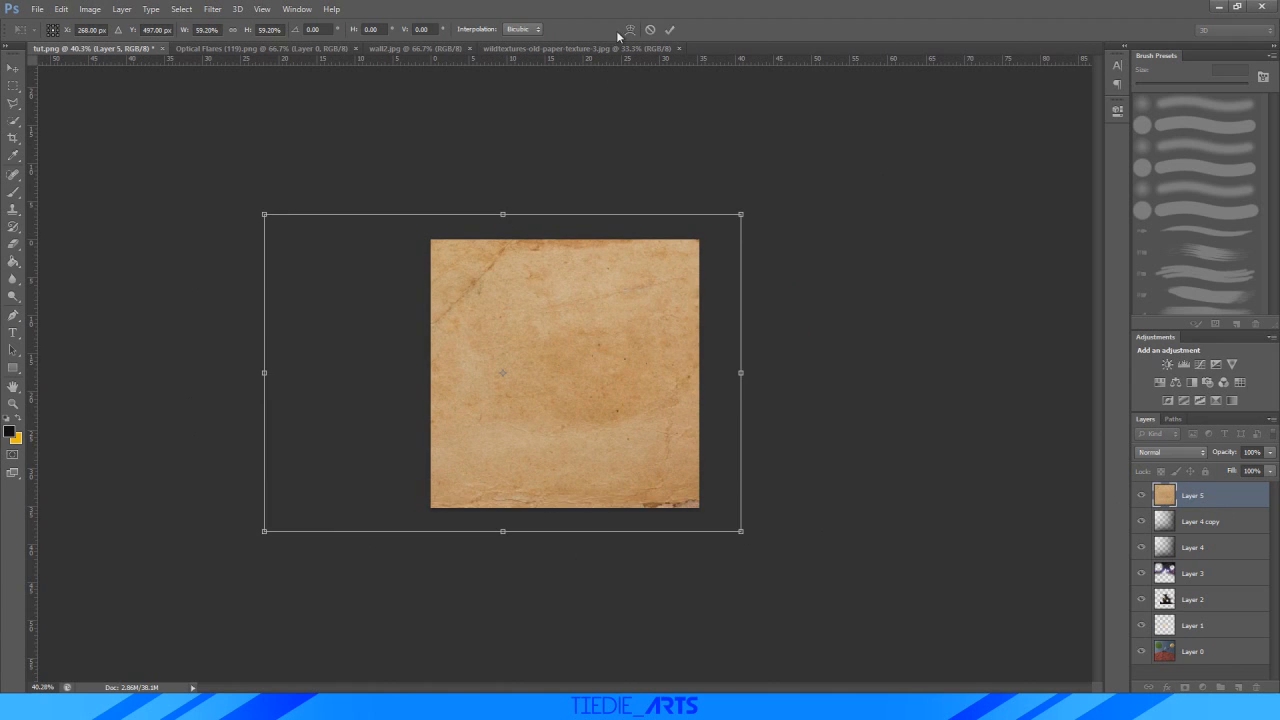
click(670, 29)
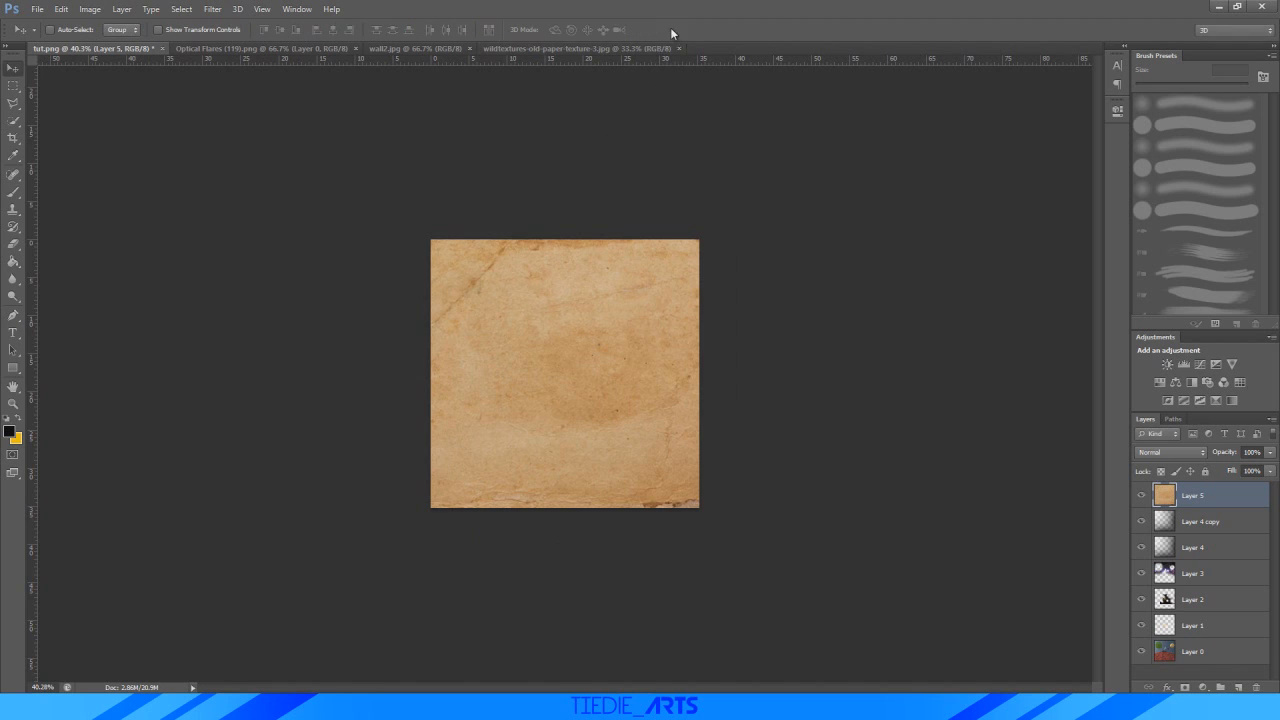
- Set the paper texture layer's blend mode to Soft Light and its opacity to 42%
alt+scroll(586, 357, up, 4)
click(1150, 451)
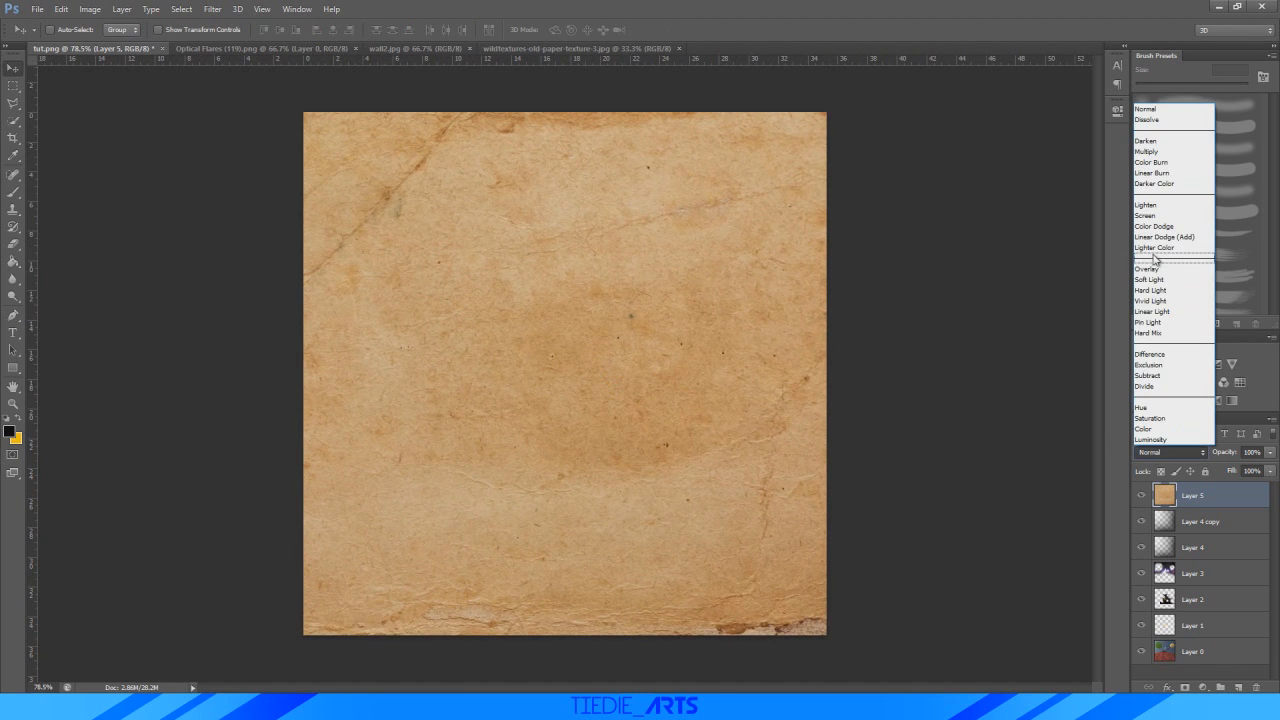
click(1158, 264)
key(Down)
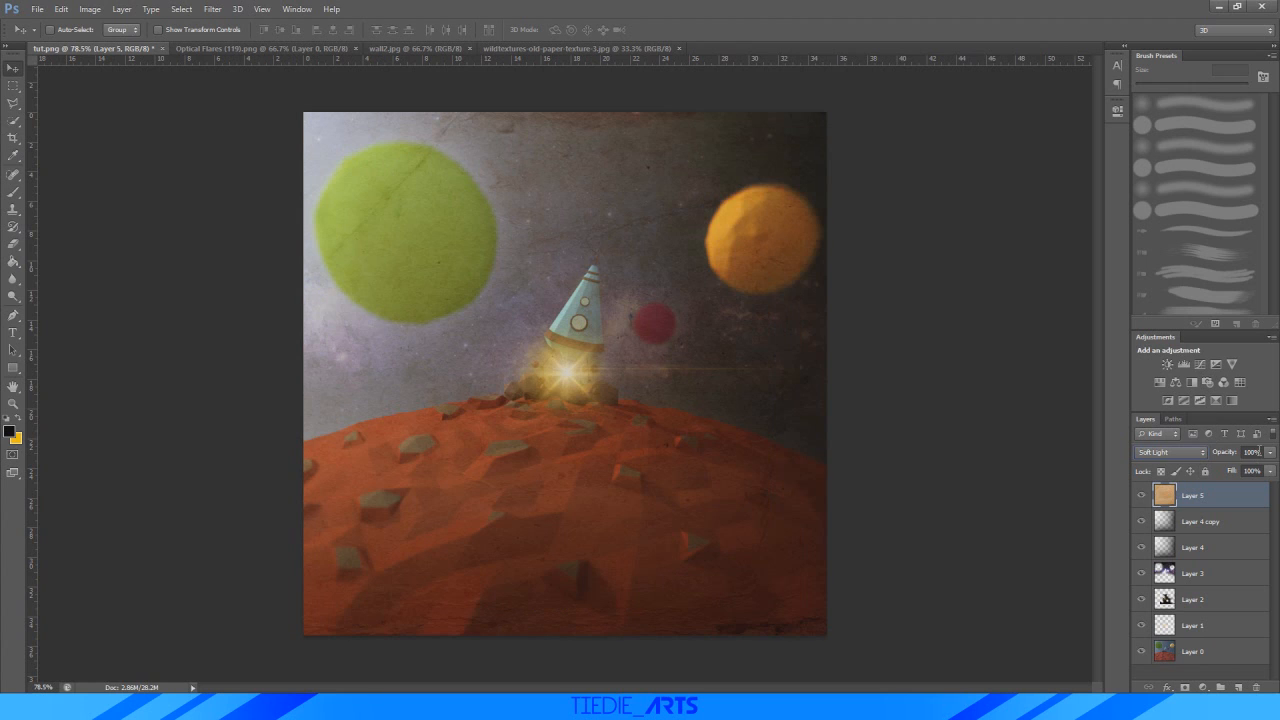
click(1269, 453)
click(1219, 466)
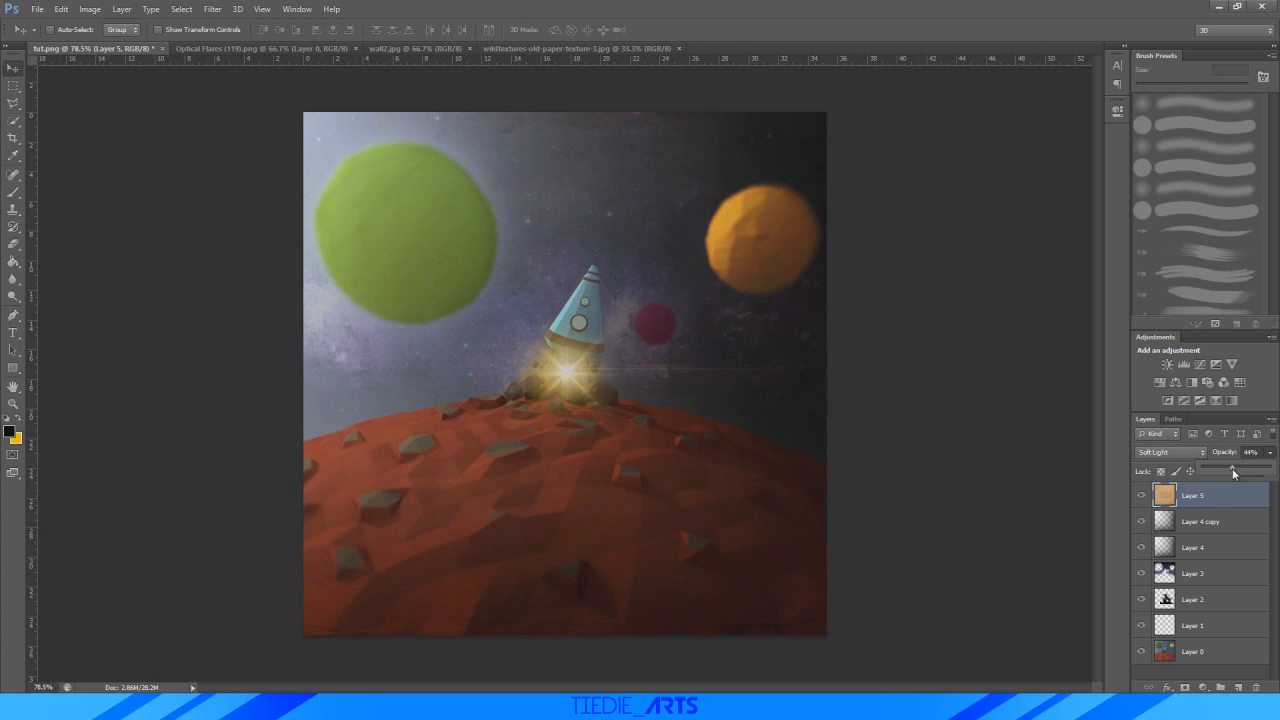
drag(1233, 467, 1230, 466)
alt+scroll(517, 413, down, 2)
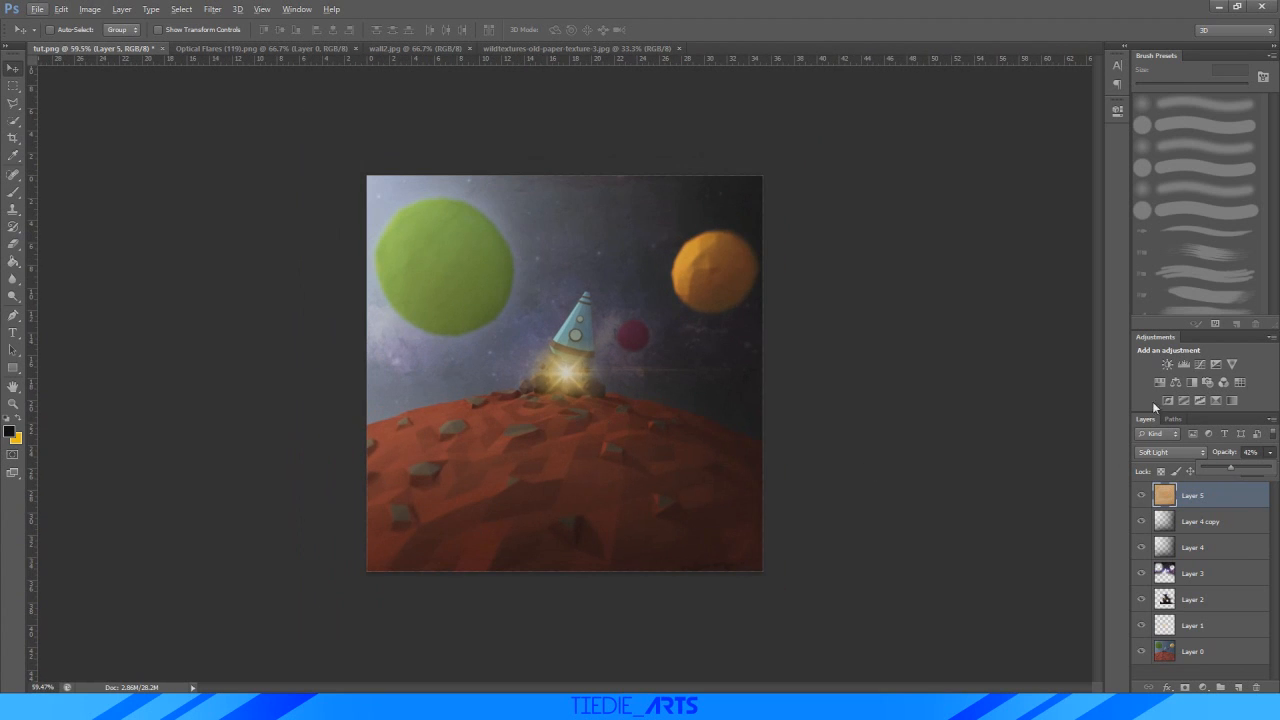
- Add a Curves adjustment layer and slightly deepen the shadows with two points on the RGB curve
click(1200, 365)
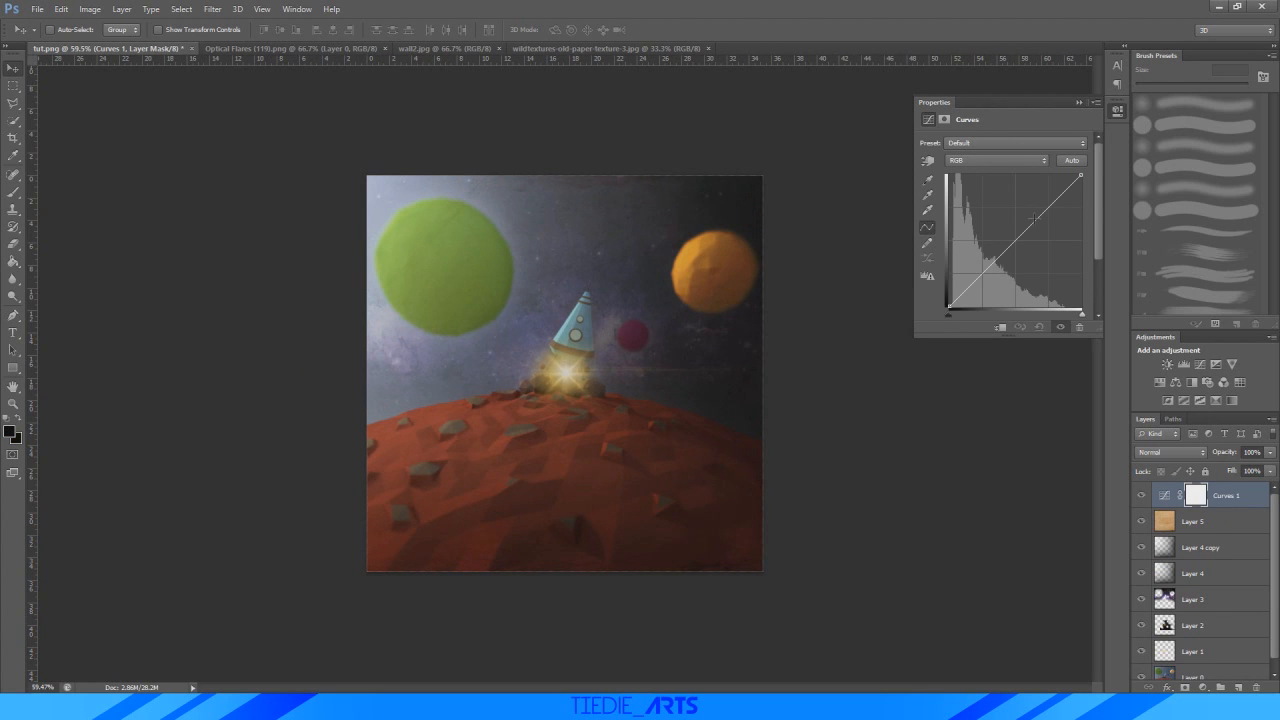
drag(1034, 218, 1034, 217)
drag(989, 264, 988, 268)
- On the Blue channel curve, lower the highlight end point and raise the shadow end point
click(996, 160)
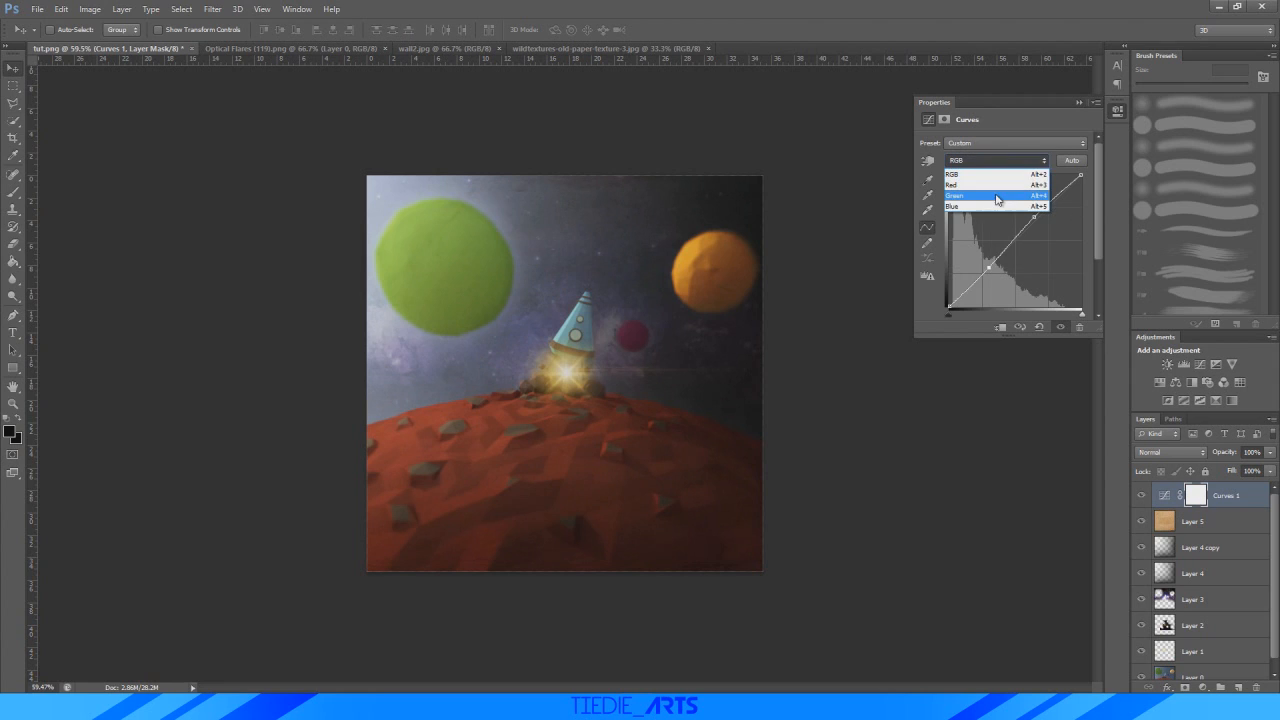
click(995, 206)
drag(1080, 175, 1081, 195)
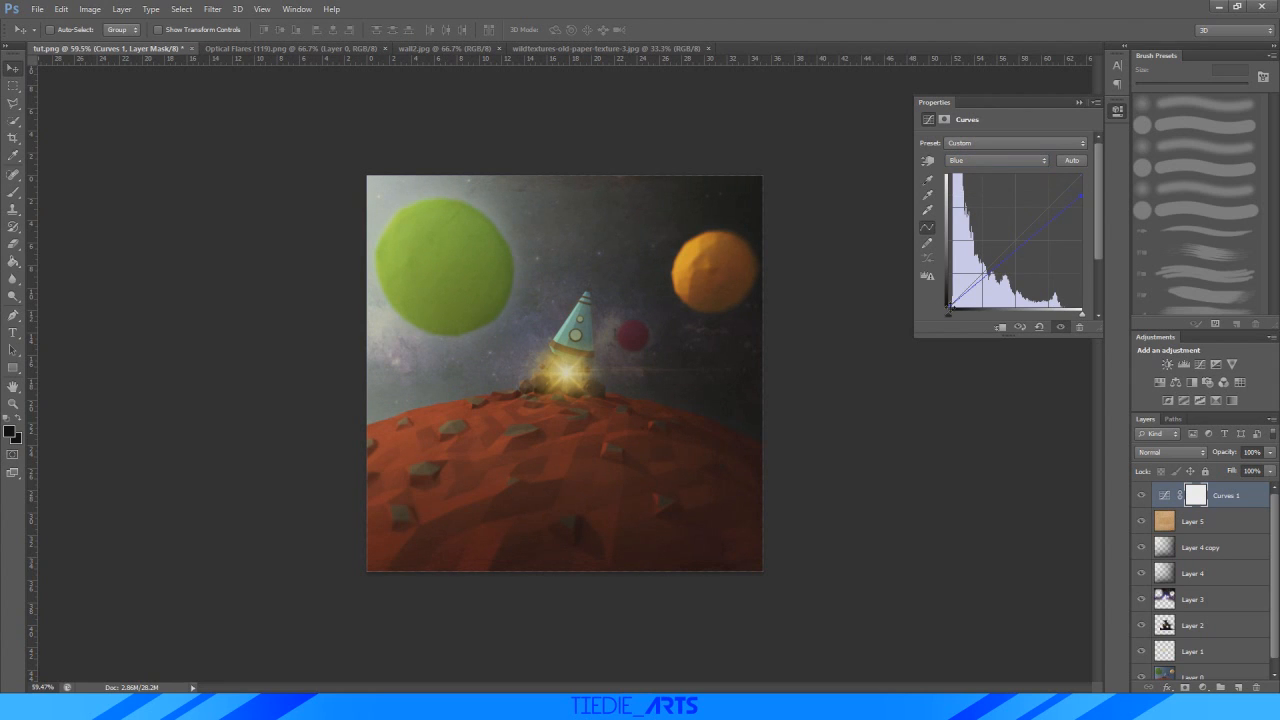
drag(949, 307, 946, 294)
- Shape the Red channel curve into a slight S with one point in the highlights and one in the shadows
click(1017, 162)
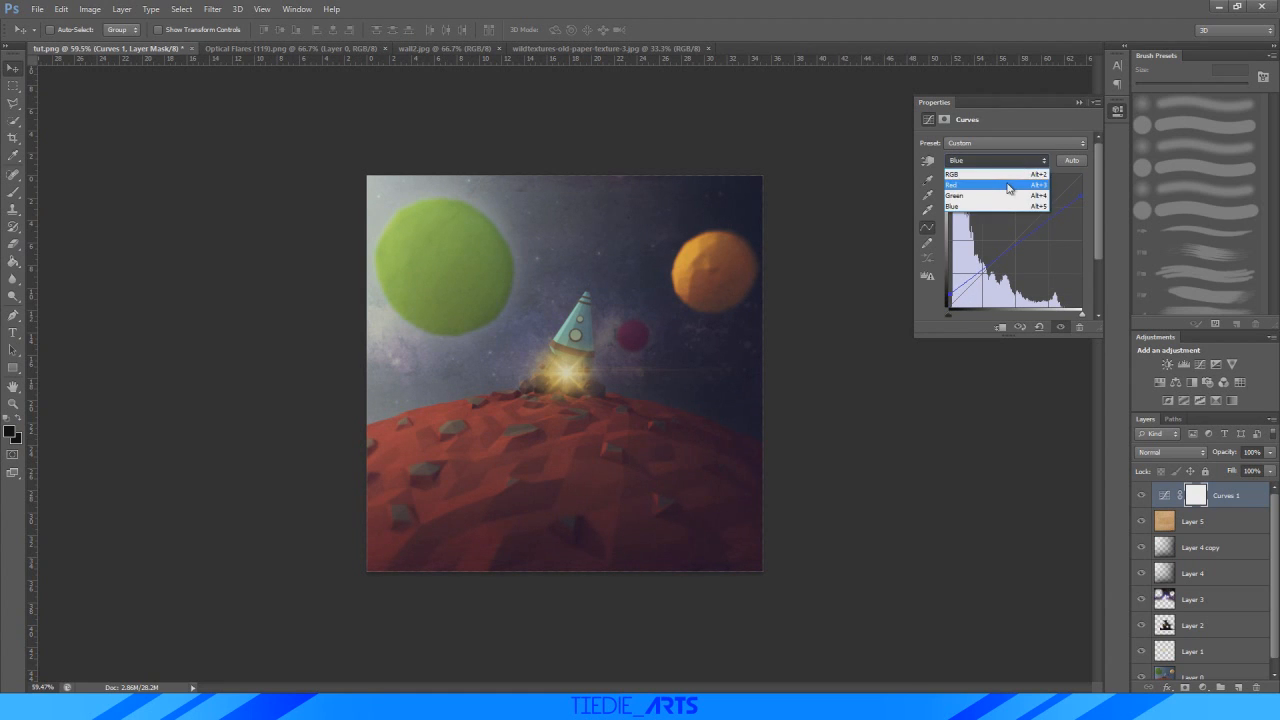
click(1008, 186)
drag(1030, 227, 1031, 222)
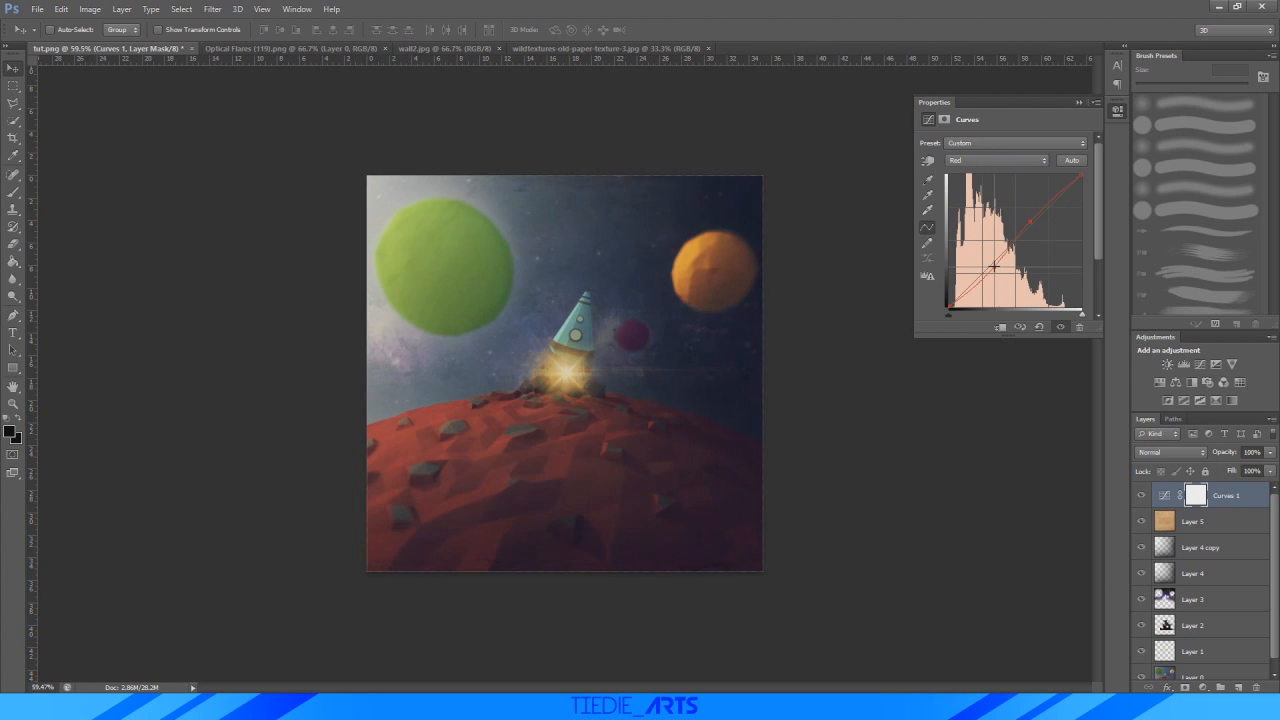
click(995, 266)
- Add a Hue/Saturation adjustment layer with the hue at -8 and the saturation reduced
click(1160, 384)
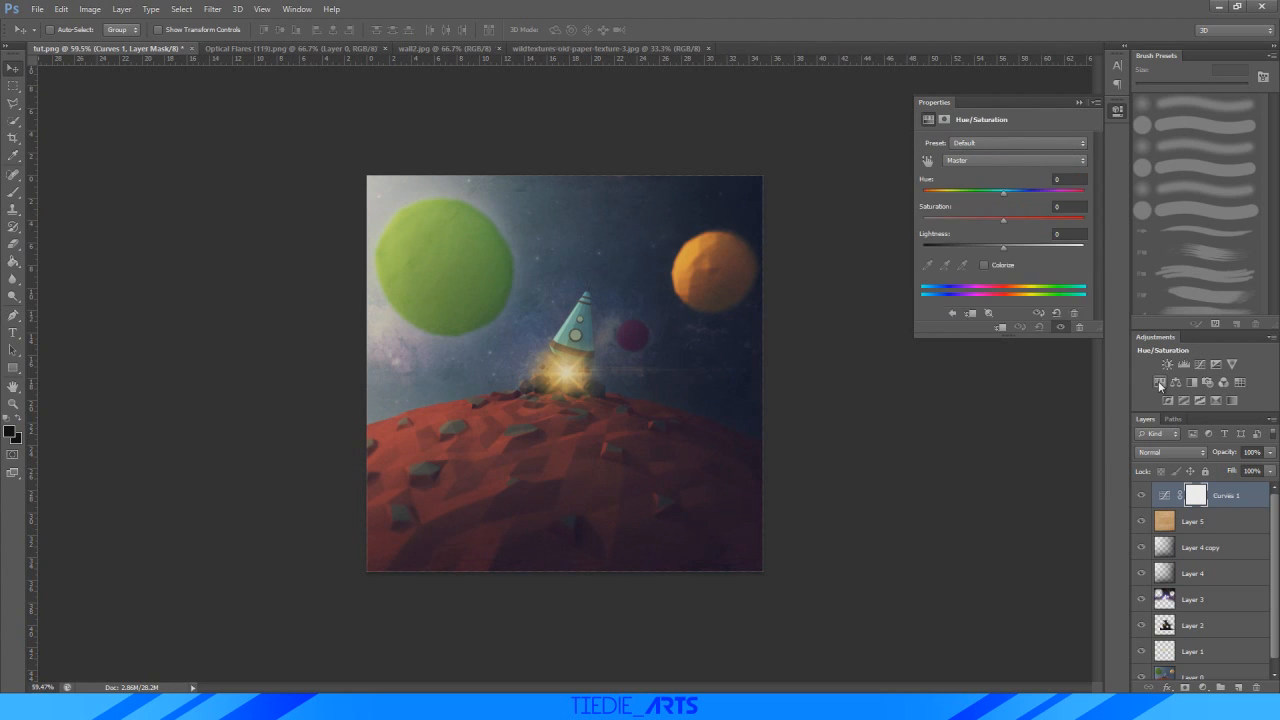
mouse_move(1000, 196)
mouse_down()
mouse_move(1060, 194)
mouse_move(900, 190)
mouse_move(998, 212)
mouse_move(930, 208)
mouse_move(999, 211)
mouse_up()
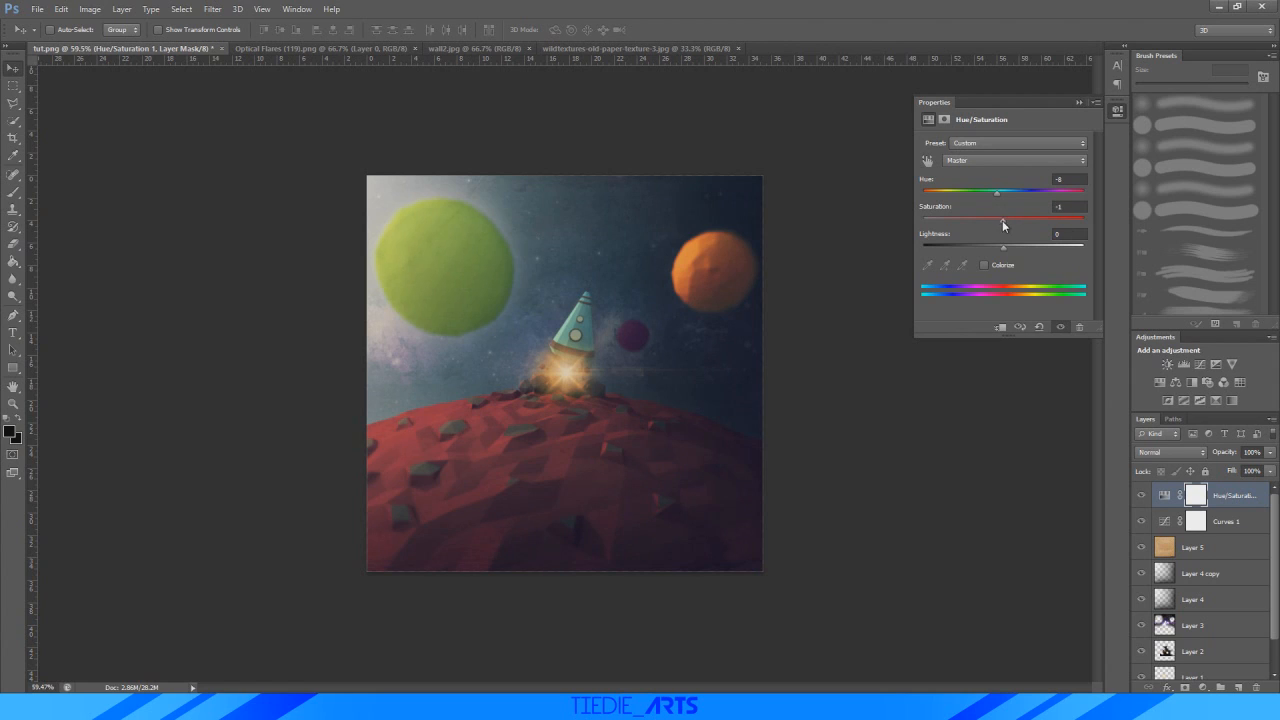
drag(1003, 224, 984, 222)
click(1077, 103)
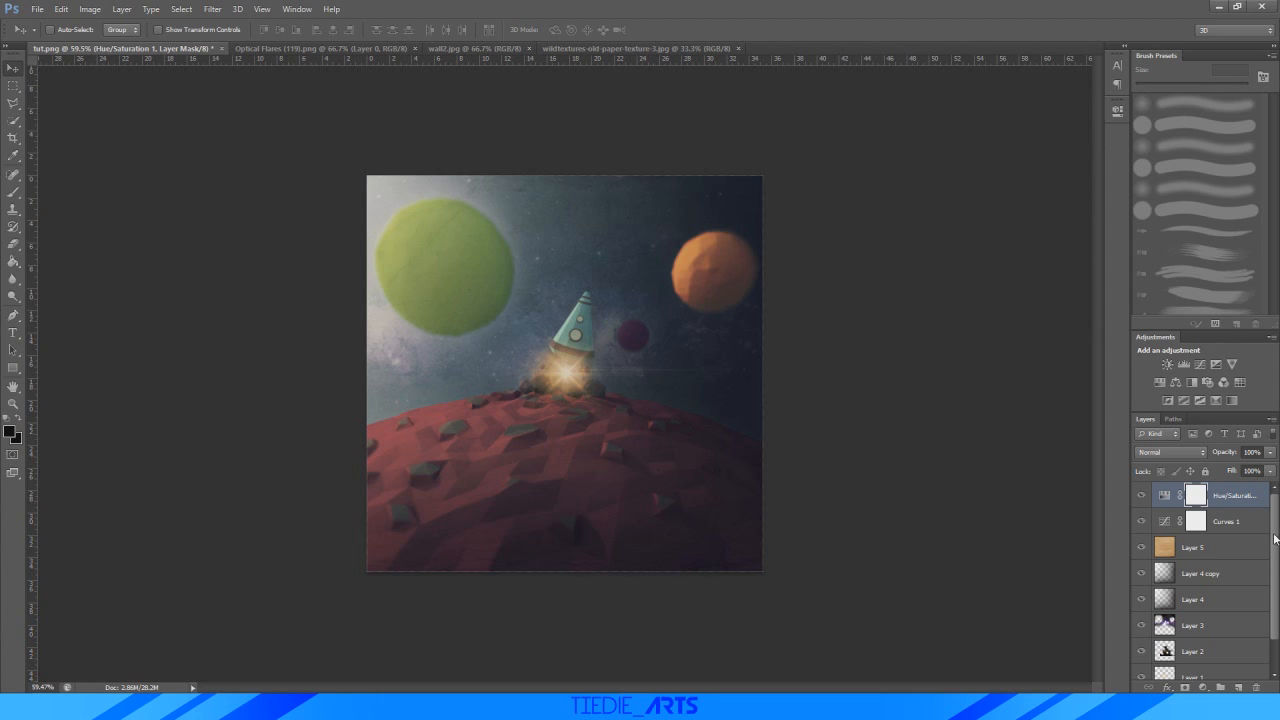
- Set the opacity of Layer 2, which is in Screen mode, to 62%
scroll(1275, 539, down, 2)
click(1192, 615)
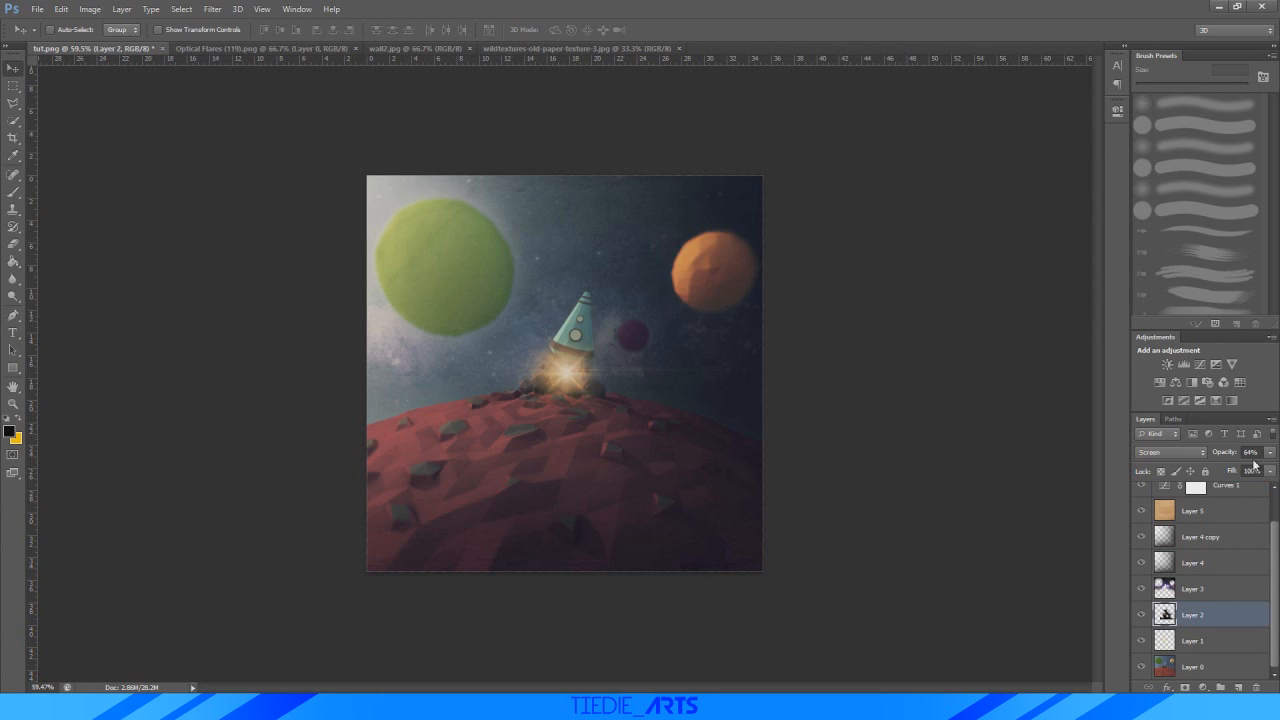
click(1270, 452)
drag(1239, 470, 1247, 470)
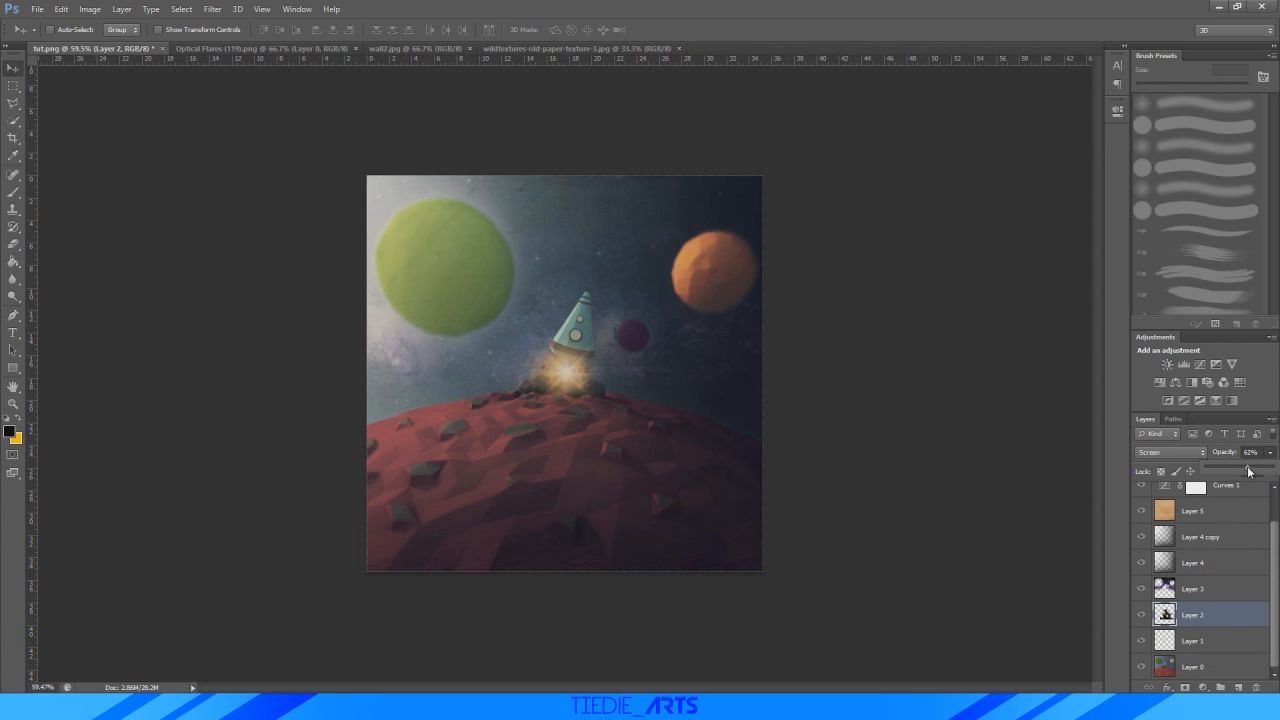
alt+scroll(556, 416, up, 2)
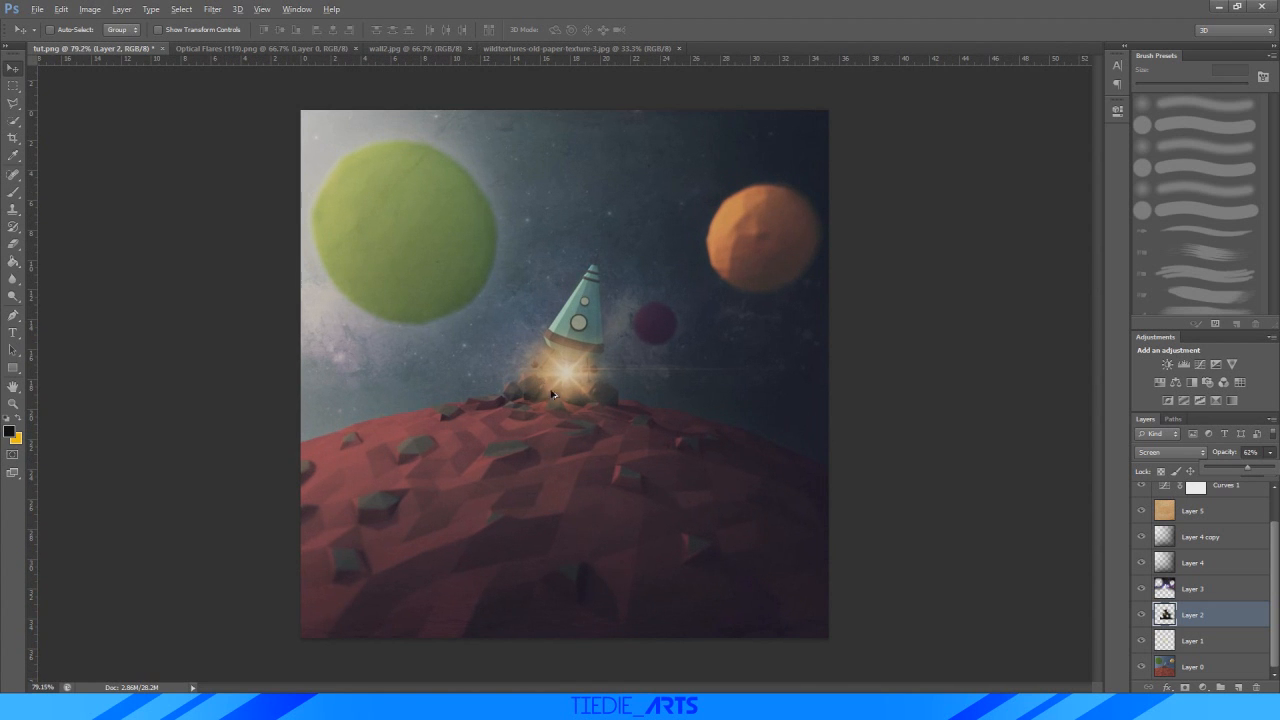
- Switch to Photos and compare the reference image space-age.png with the retouched scene
key(alt+Tab)
drag(637, 94, 1110, 123)
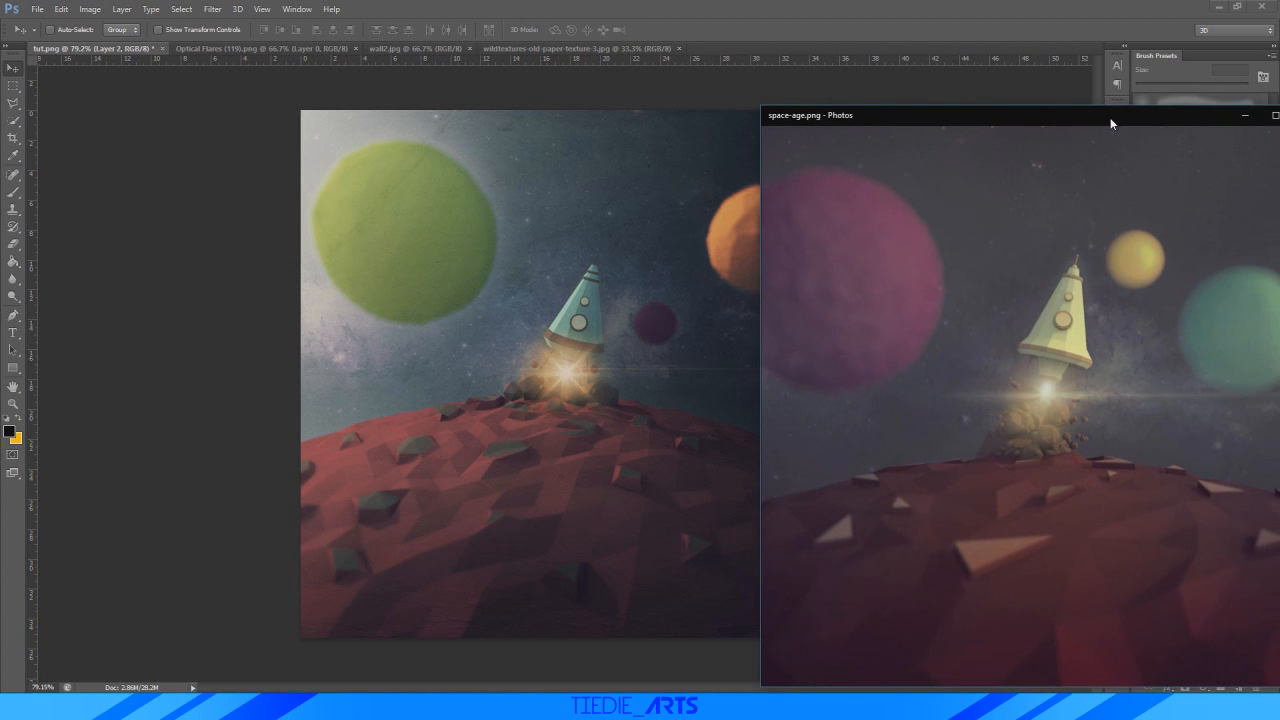
mouse_move(1110, 123)
mouse_down()
mouse_move(746, 381)
mouse_move(474, 468)
mouse_move(392, 428)
mouse_move(486, 225)
mouse_up()
click(682, 217)
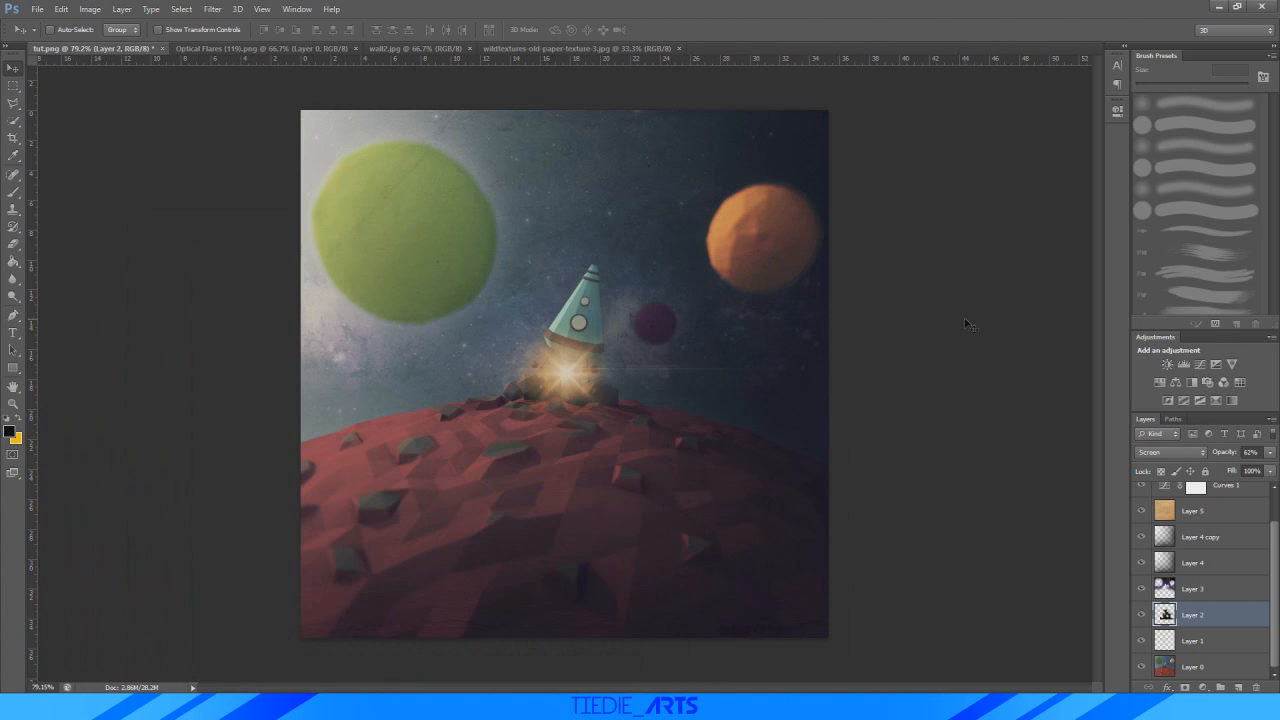